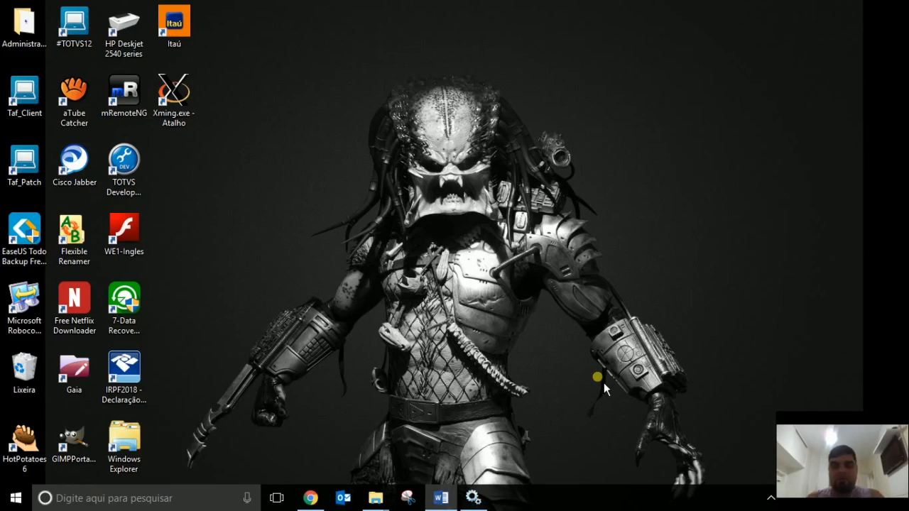
Restore the FPT.20180615.AtuTAF report and scroll to its Sumário of pending TAF/TSS steps.
{"action": "left_click", "coordinate": [441, 500]}
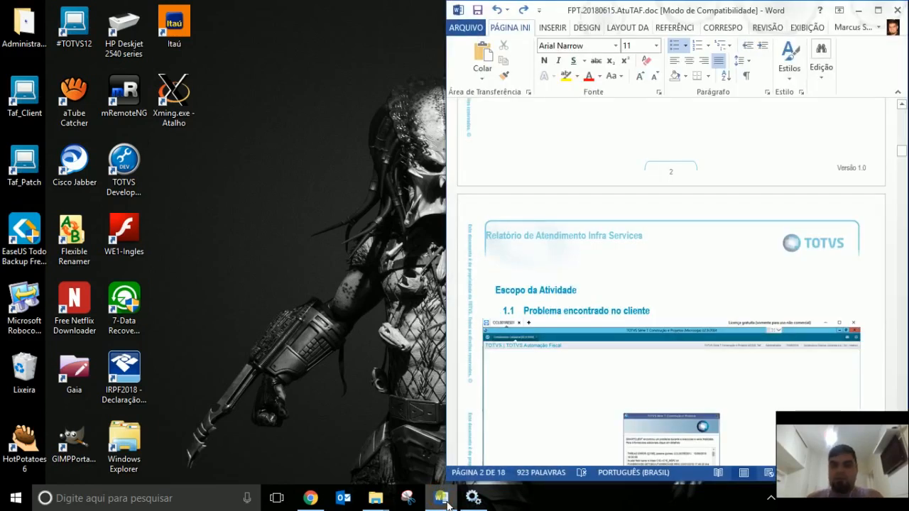
{"action": "scroll", "coordinate": [888, 238], "scroll_direction": "up", "scroll_amount": 1}
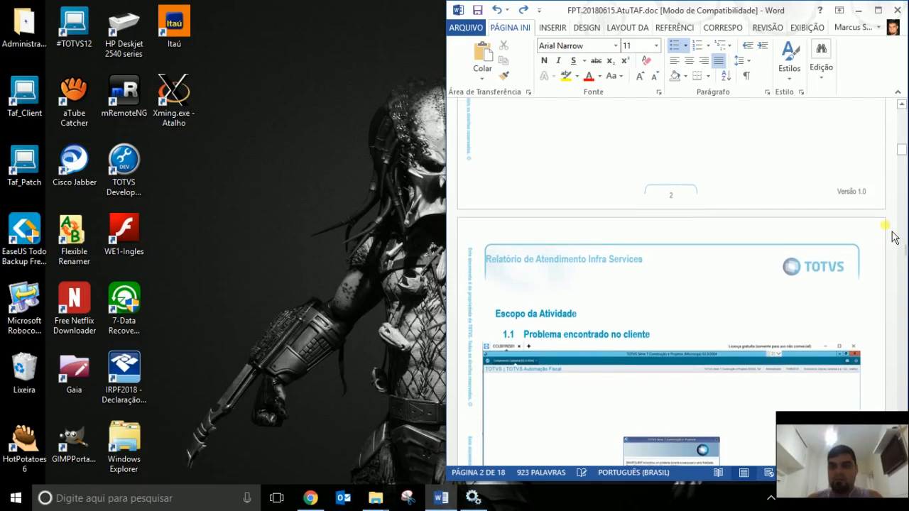
{"action": "scroll", "coordinate": [875, 174], "scroll_direction": "up", "scroll_amount": 10}
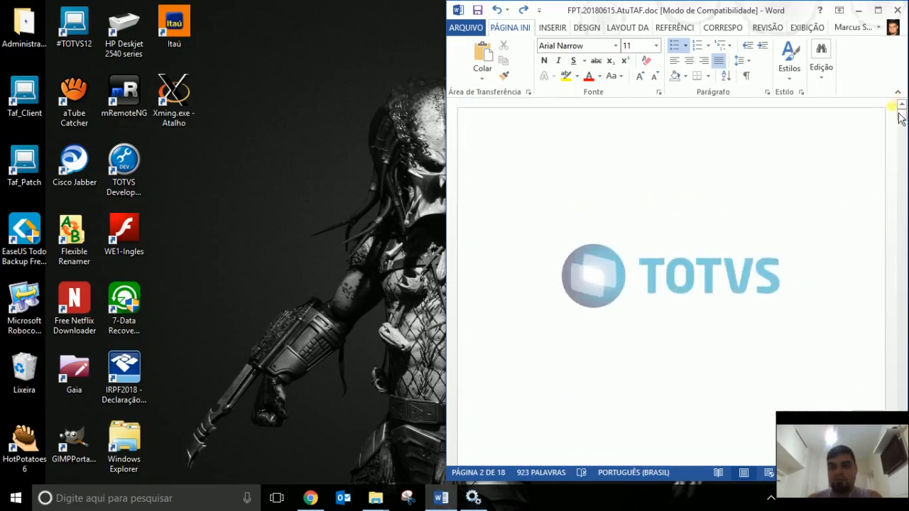
{"action": "scroll", "coordinate": [873, 187], "scroll_direction": "down", "scroll_amount": 10}
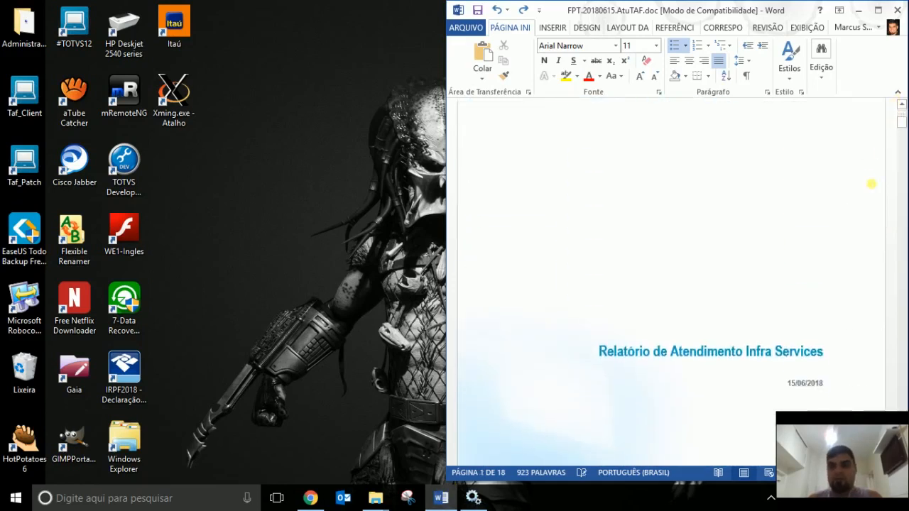
{"action": "scroll", "coordinate": [872, 184], "scroll_direction": "down", "scroll_amount": 10}
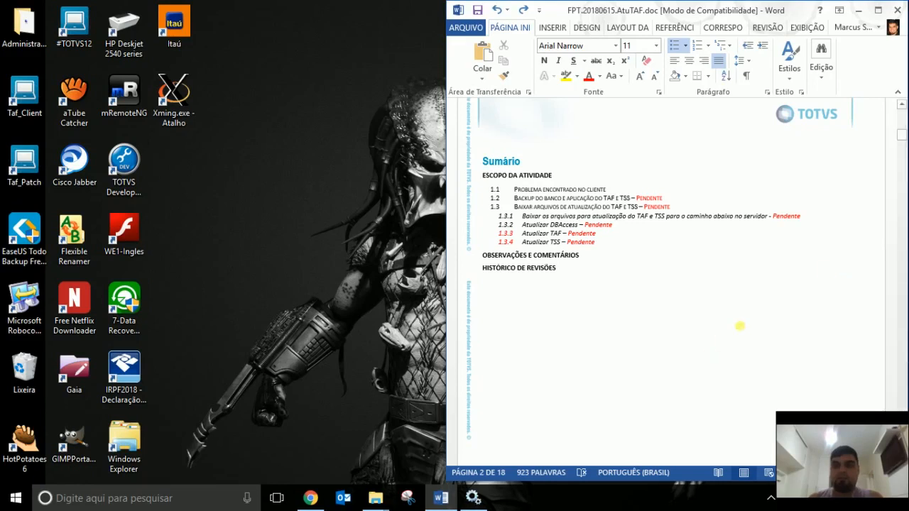
Scroll past the Sumário to page 3, section 1.1 Problema encontrado no cliente.
{"action": "scroll", "coordinate": [740, 326], "scroll_direction": "down", "scroll_amount": 10}
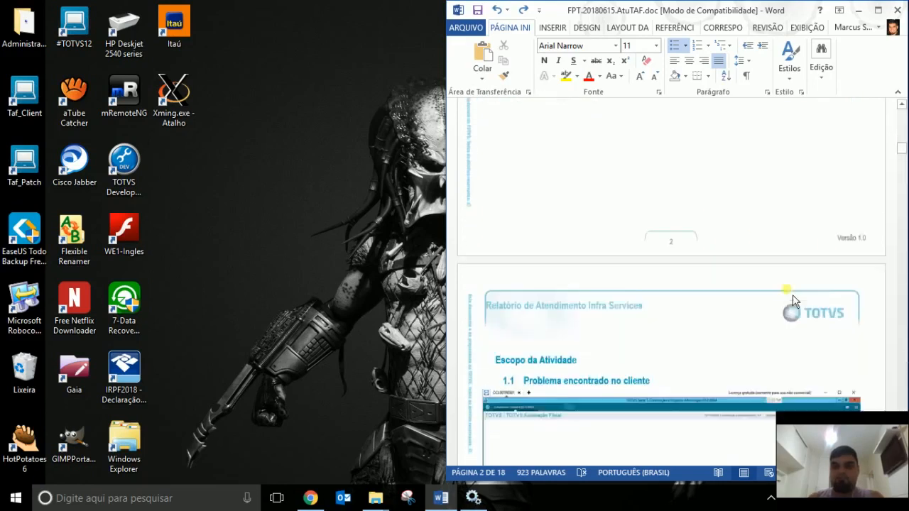
{"action": "scroll", "coordinate": [792, 295], "scroll_direction": "down", "scroll_amount": 3}
{"action": "scroll", "coordinate": [839, 269], "scroll_direction": "up", "scroll_amount": 12}
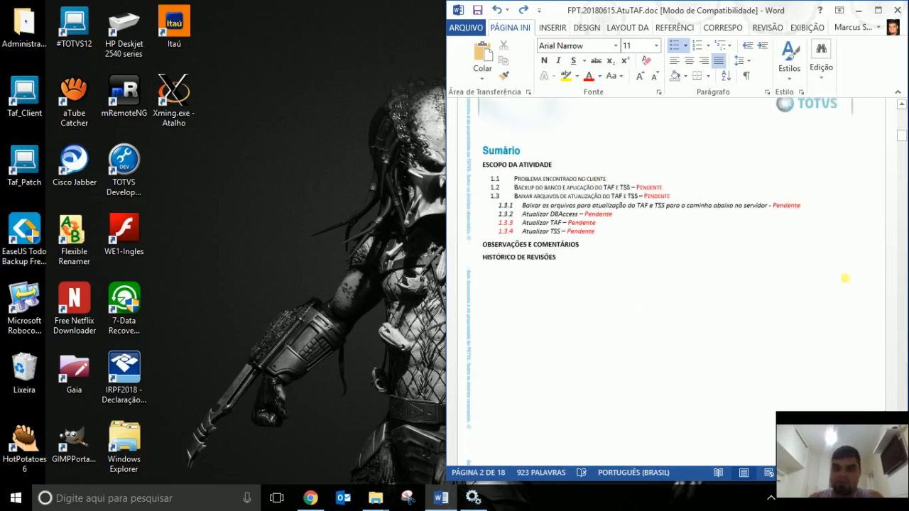
{"action": "scroll", "coordinate": [845, 277], "scroll_direction": "down", "scroll_amount": 4}
{"action": "scroll", "coordinate": [844, 273], "scroll_direction": "up", "scroll_amount": 4}
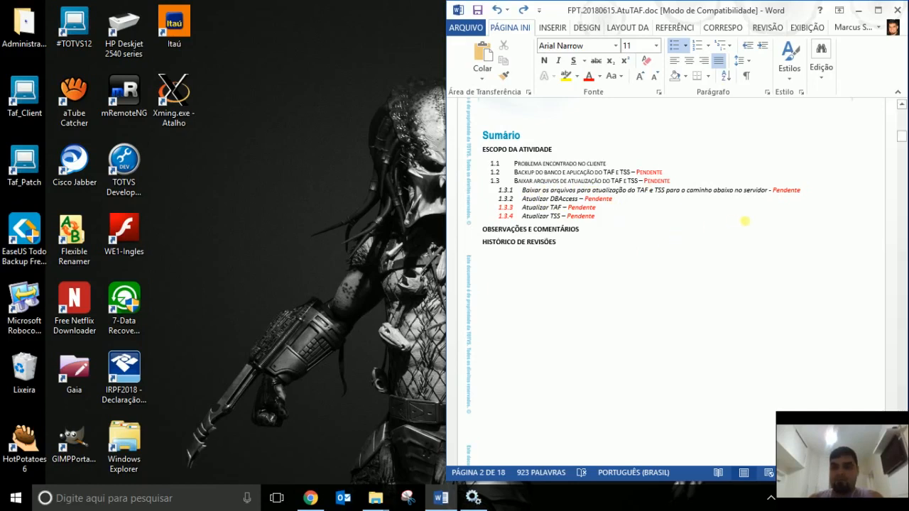
{"action": "scroll", "coordinate": [760, 218], "scroll_direction": "down", "scroll_amount": 1}
{"action": "scroll", "coordinate": [760, 218], "scroll_direction": "down", "scroll_amount": 10}
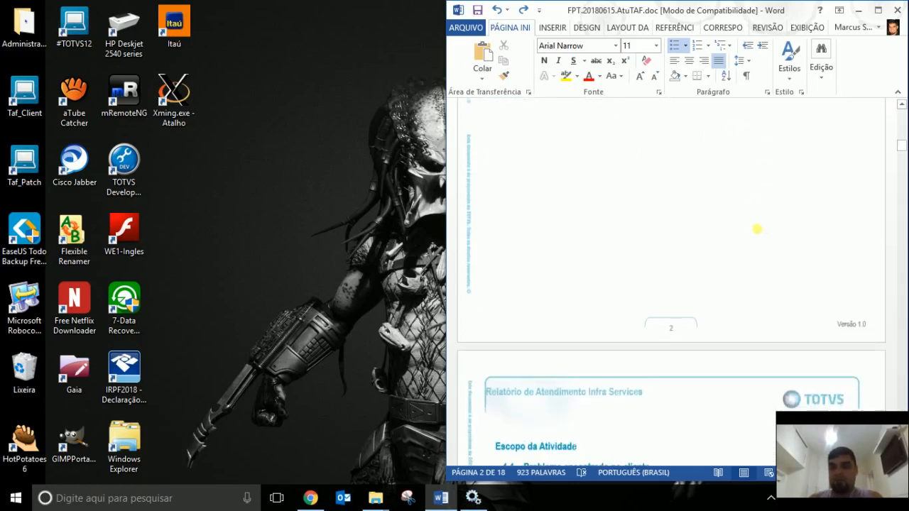
{"action": "scroll", "coordinate": [762, 242], "scroll_direction": "down", "scroll_amount": 5}
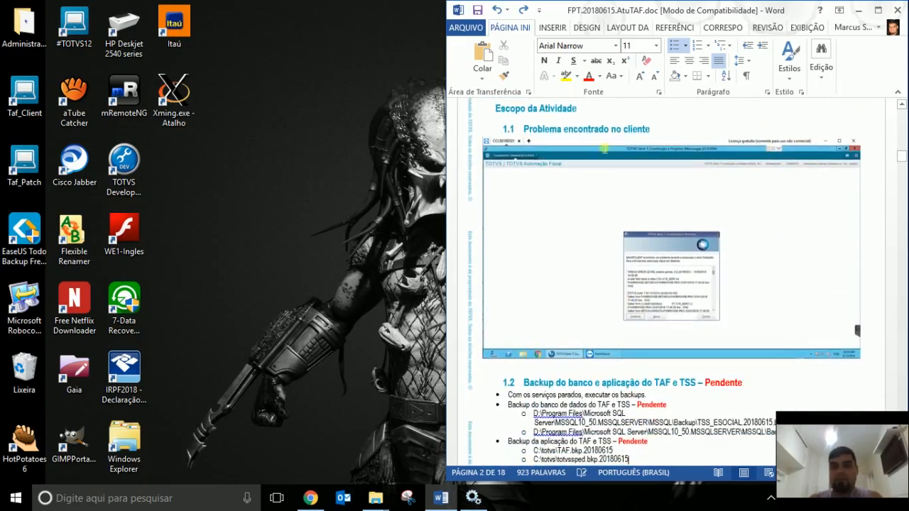
{"action": "left_click", "coordinate": [878, 9]}
{"action": "scroll", "coordinate": [737, 343], "scroll_direction": "up", "scroll_amount": 5}
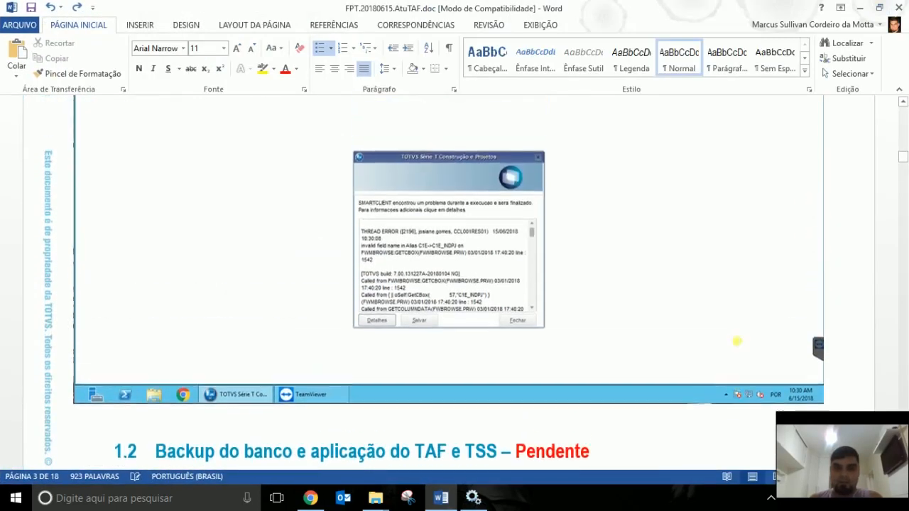
{"action": "scroll", "coordinate": [737, 341], "scroll_direction": "up", "scroll_amount": 3}
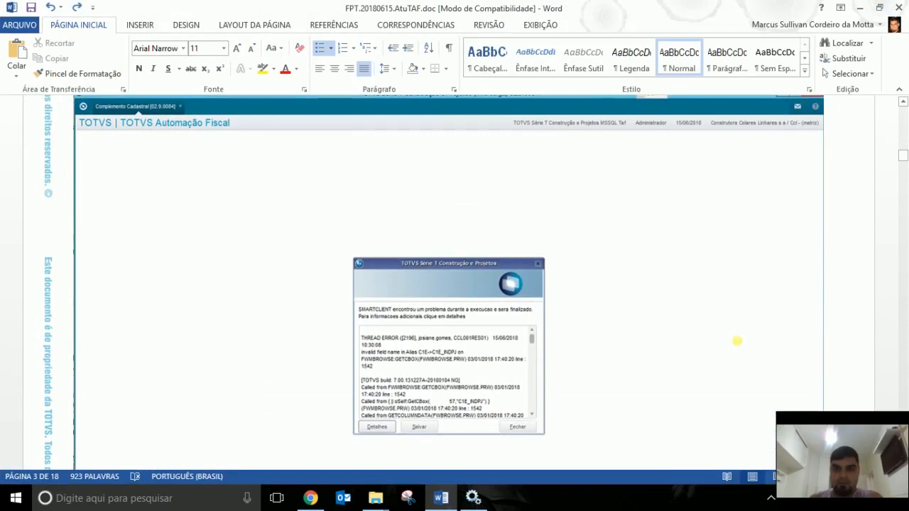
{"action": "scroll", "coordinate": [737, 342], "scroll_direction": "down", "scroll_amount": 2}
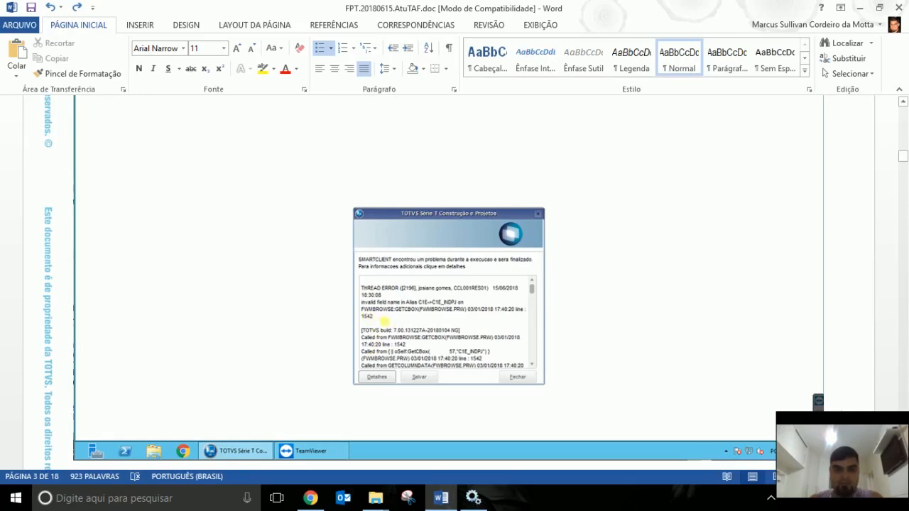
{"action": "scroll", "coordinate": [646, 301], "scroll_direction": "down", "scroll_amount": 4}
{"action": "scroll", "coordinate": [648, 301], "scroll_direction": "down", "scroll_amount": 3}
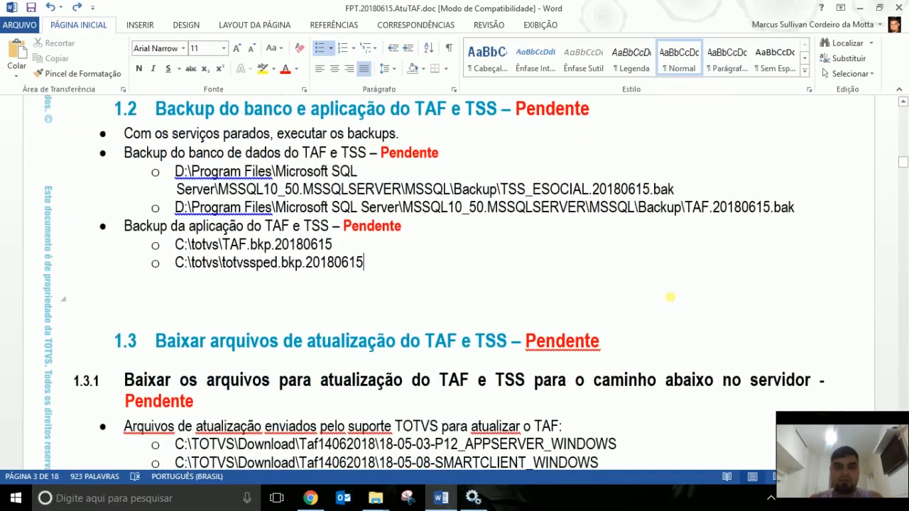
{"action": "scroll", "coordinate": [660, 303], "scroll_direction": "up", "scroll_amount": 1}
{"action": "scroll", "coordinate": [660, 303], "scroll_direction": "down", "scroll_amount": 1}
{"action": "left_click", "coordinate": [880, 8]}
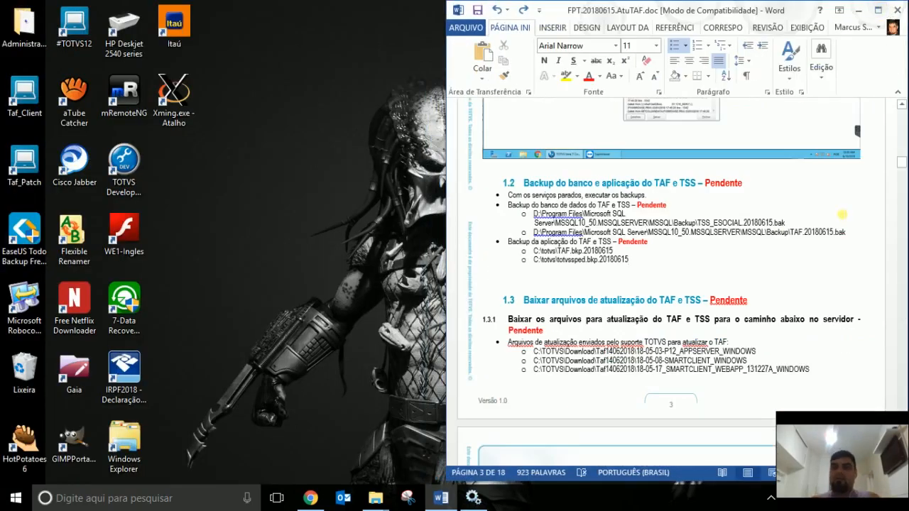
{"action": "scroll", "coordinate": [845, 213], "scroll_direction": "down", "scroll_amount": 2}
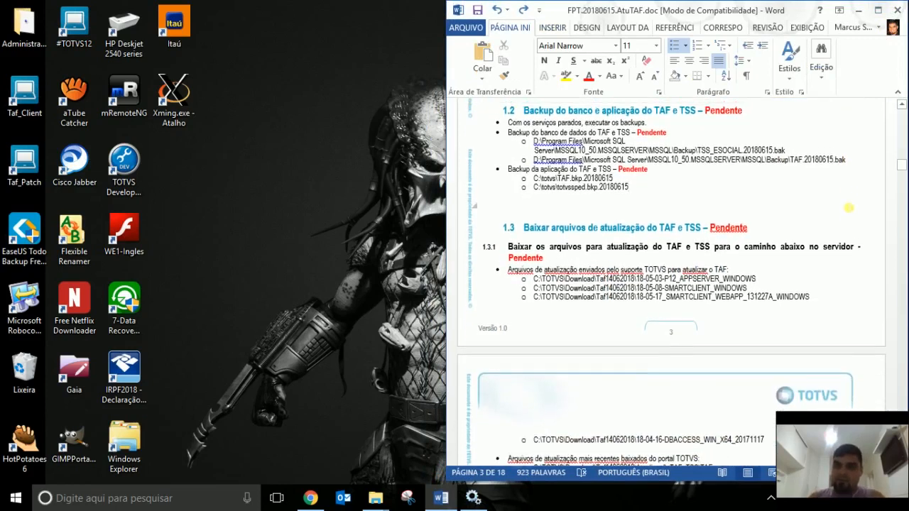
{"action": "scroll", "coordinate": [849, 207], "scroll_direction": "up", "scroll_amount": 1}
{"action": "scroll", "coordinate": [850, 206], "scroll_direction": "down", "scroll_amount": 1}
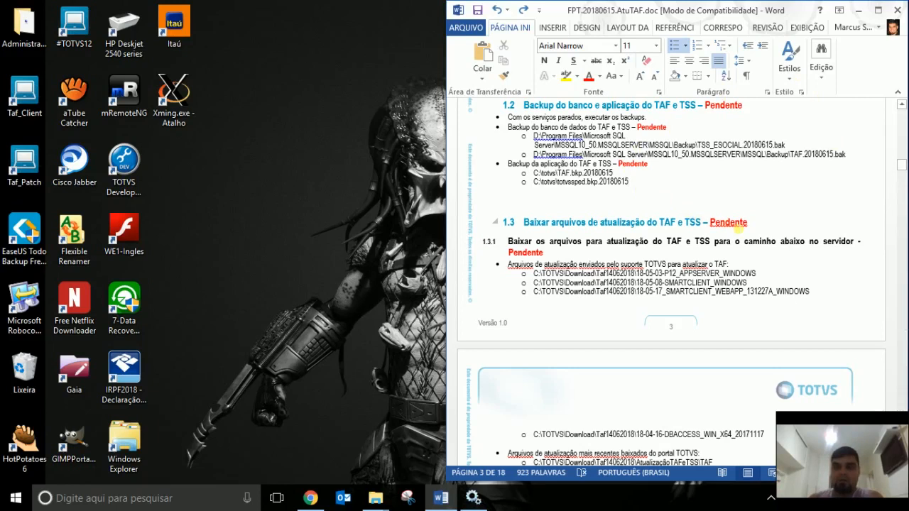
{"action": "scroll", "coordinate": [741, 233], "scroll_direction": "up", "scroll_amount": 2}
{"action": "scroll", "coordinate": [741, 232], "scroll_direction": "down", "scroll_amount": 2}
{"action": "scroll", "coordinate": [659, 247], "scroll_direction": "up", "scroll_amount": 1}
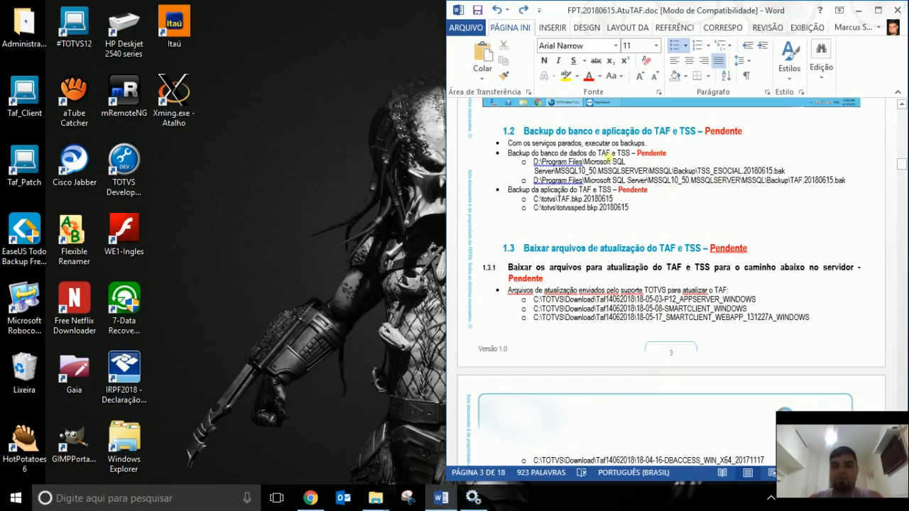
{"action": "left_click", "coordinate": [652, 212]}
{"action": "left_click_drag", "start_coordinate": [652, 211], "coordinate": [484, 148]}
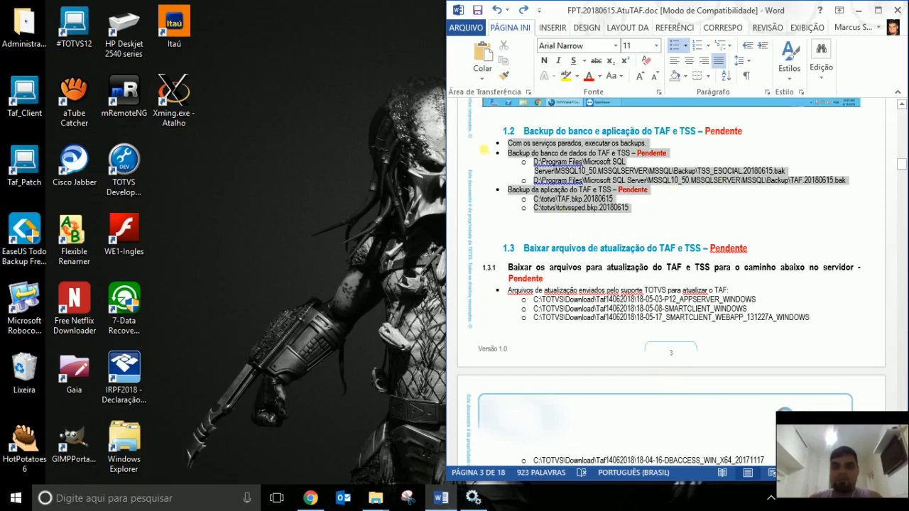
{"action": "left_click", "coordinate": [619, 182]}
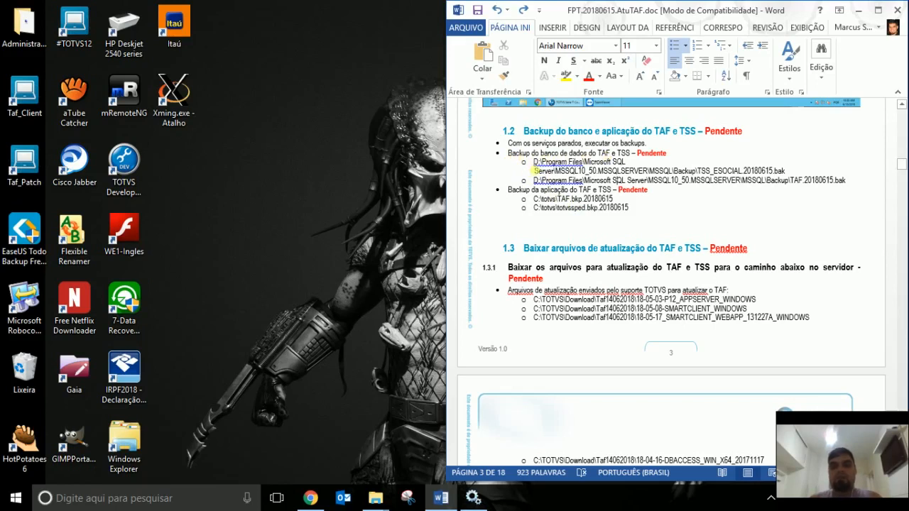
{"action": "left_click_drag", "start_coordinate": [535, 162], "coordinate": [776, 173]}
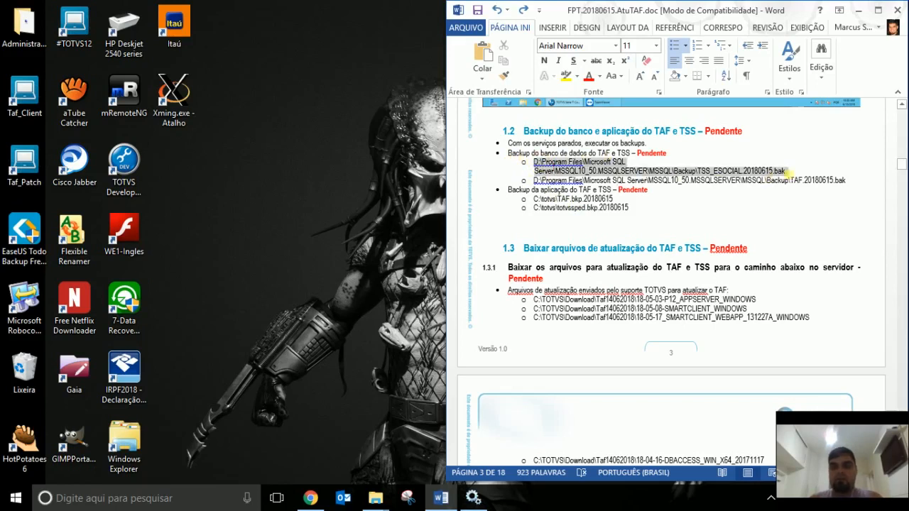
{"action": "left_click", "coordinate": [538, 190]}
{"action": "left_click_drag", "start_coordinate": [534, 182], "coordinate": [833, 181]}
{"action": "left_click", "coordinate": [595, 204]}
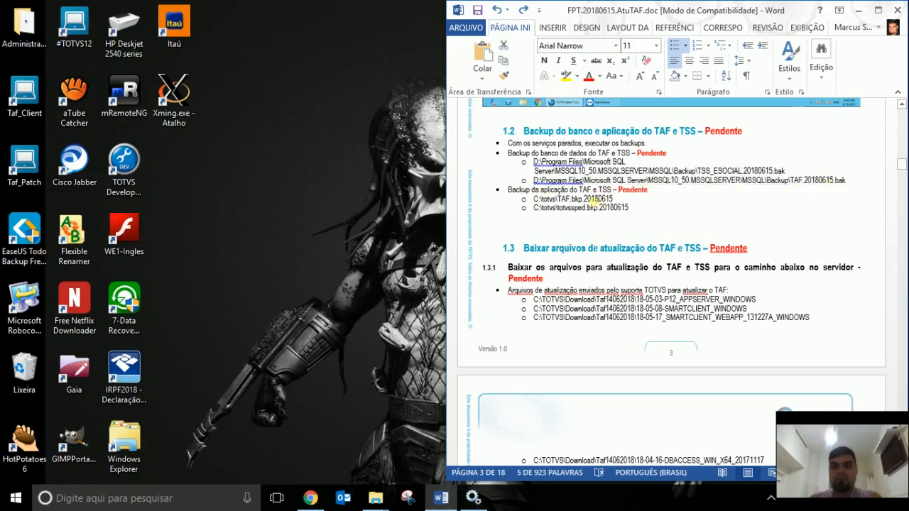
{"action": "left_click_drag", "start_coordinate": [540, 204], "coordinate": [634, 203]}
{"action": "left_click", "coordinate": [636, 209]}
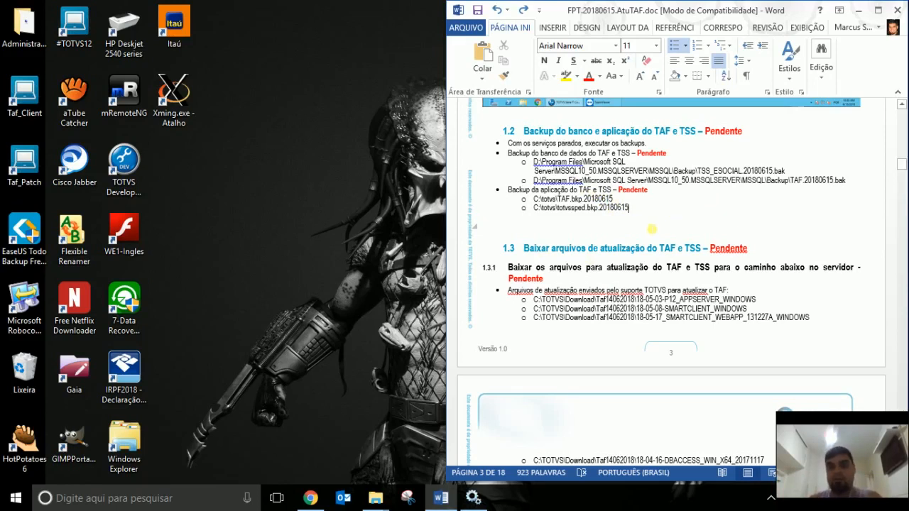
Scroll to the report's update file list, then switch to the Chrome TOTVS RESTful API page.
{"action": "scroll", "coordinate": [729, 195], "scroll_direction": "down", "scroll_amount": 3}
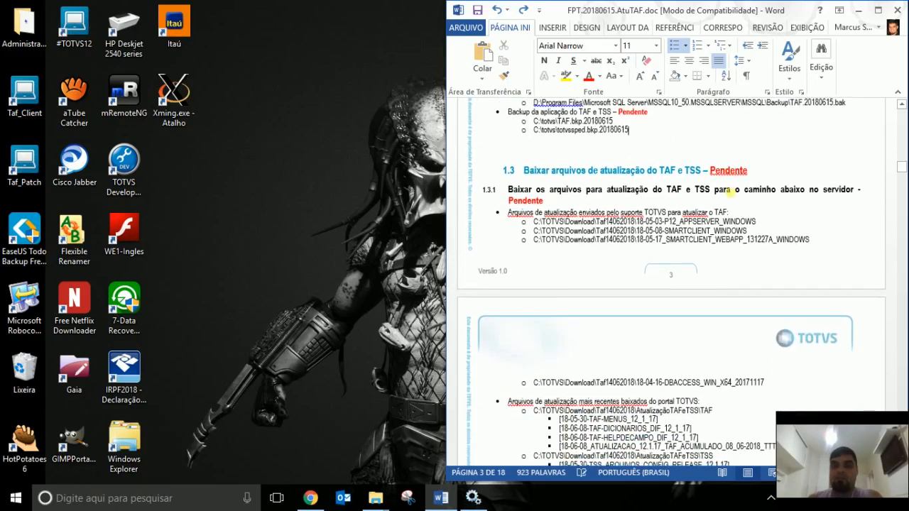
{"action": "scroll", "coordinate": [732, 202], "scroll_direction": "down", "scroll_amount": 3}
{"action": "scroll", "coordinate": [735, 199], "scroll_direction": "up", "scroll_amount": 1}
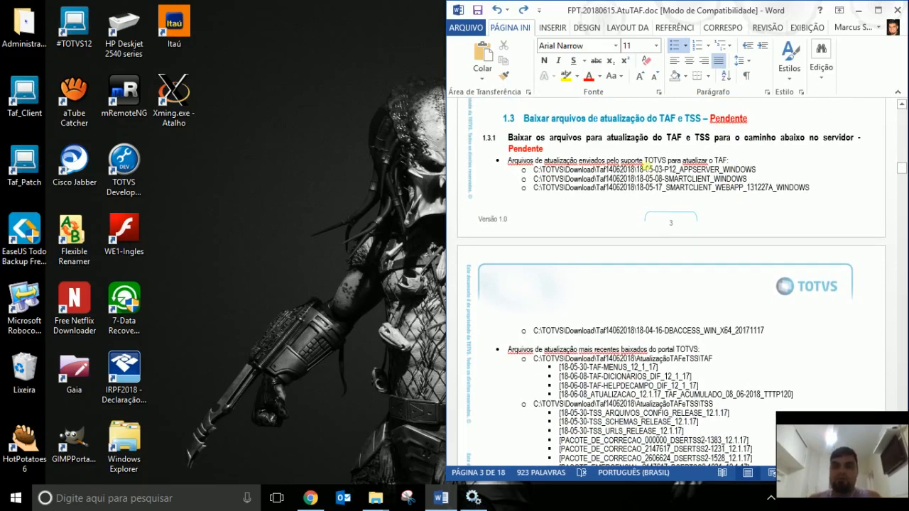
{"action": "left_click", "coordinate": [311, 498]}
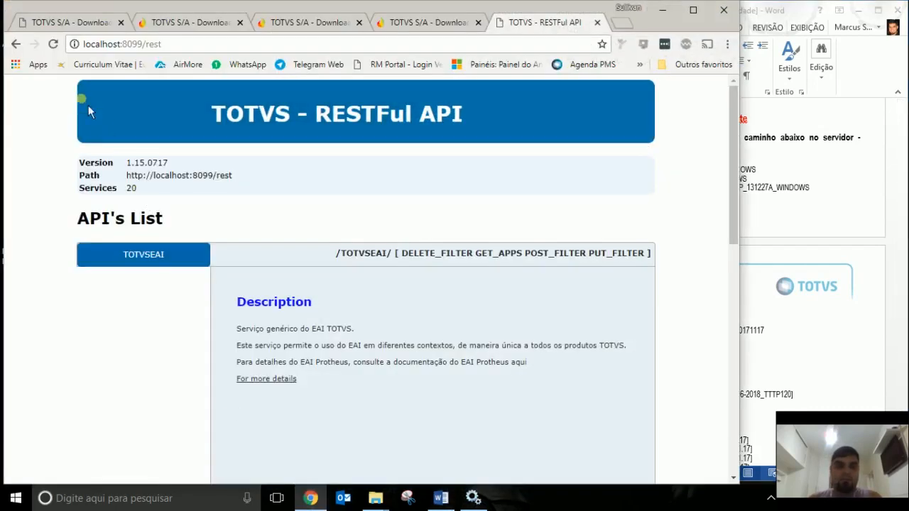
Return to the TOTVS Downloads page, dismiss find-in-page, and focus the LIB search field.
{"action": "left_click", "coordinate": [82, 22]}
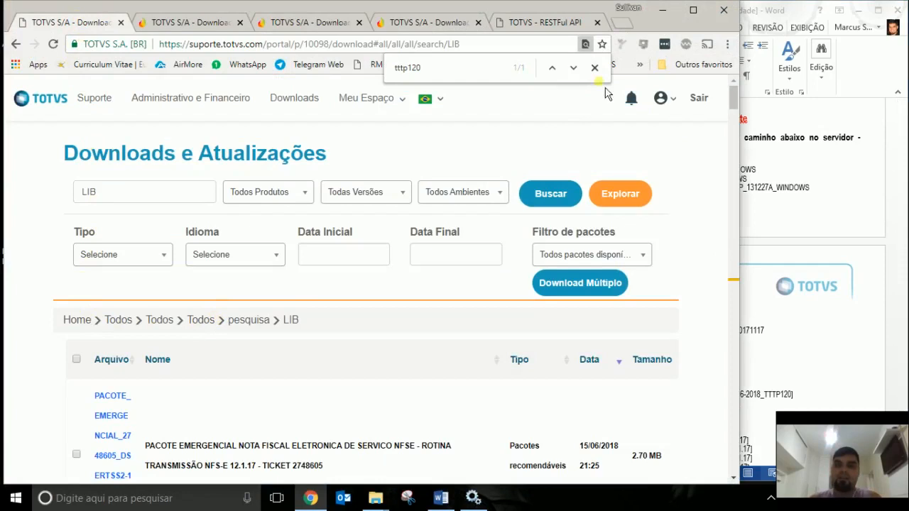
{"action": "left_click", "coordinate": [595, 67]}
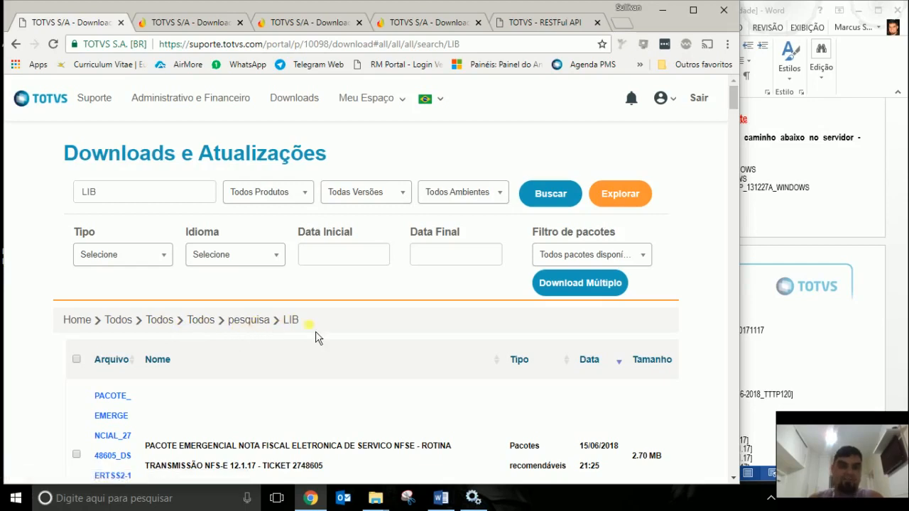
{"action": "left_click", "coordinate": [137, 204]}
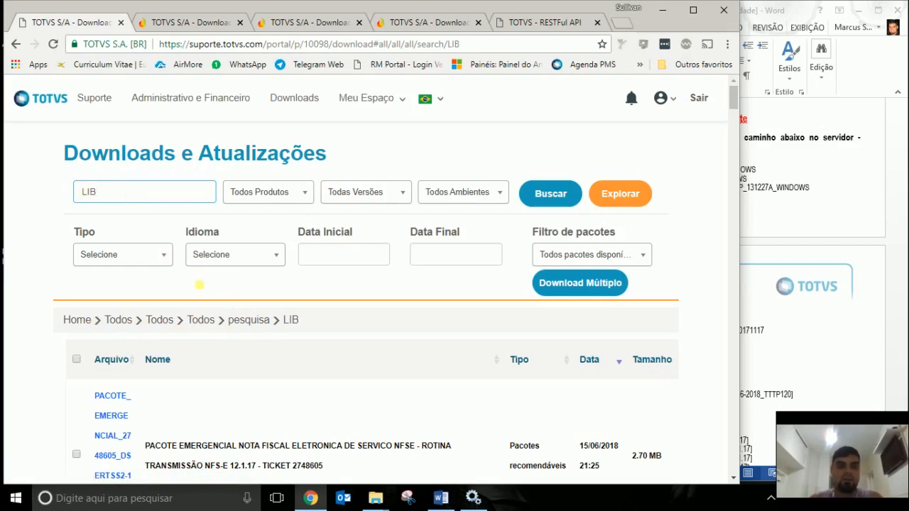
Scroll through the LIB download results list.
{"action": "scroll", "coordinate": [345, 263], "scroll_direction": "down", "scroll_amount": 3}
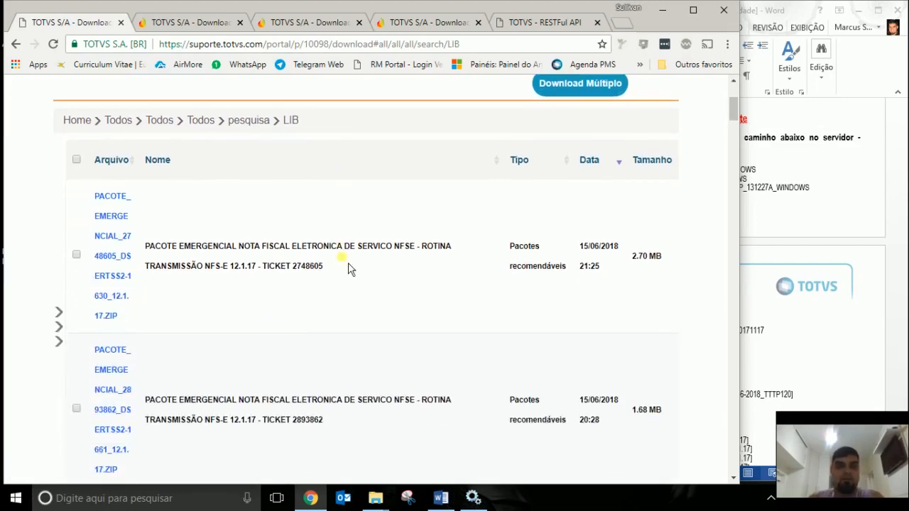
{"action": "scroll", "coordinate": [478, 263], "scroll_direction": "down", "scroll_amount": 1}
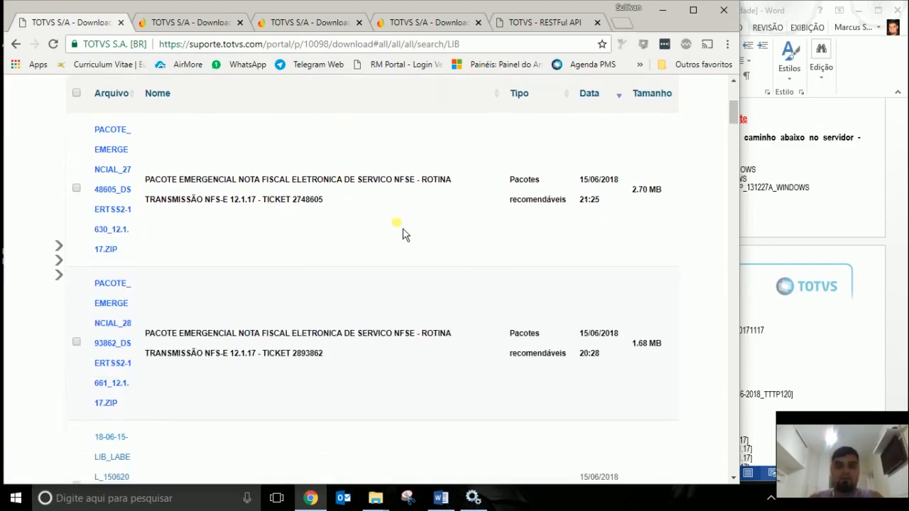
{"action": "scroll", "coordinate": [403, 238], "scroll_direction": "down", "scroll_amount": 1}
{"action": "scroll", "coordinate": [284, 220], "scroll_direction": "up", "scroll_amount": 1}
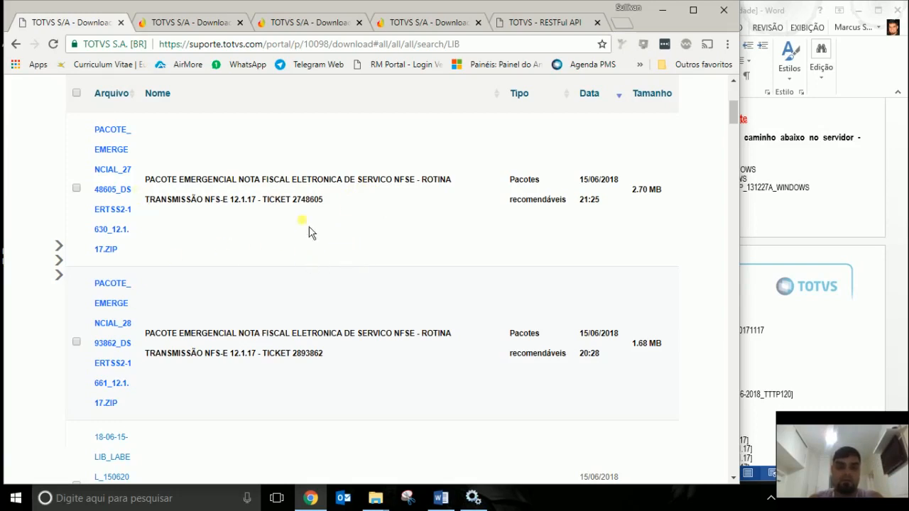
{"action": "scroll", "coordinate": [367, 254], "scroll_direction": "down", "scroll_amount": 2}
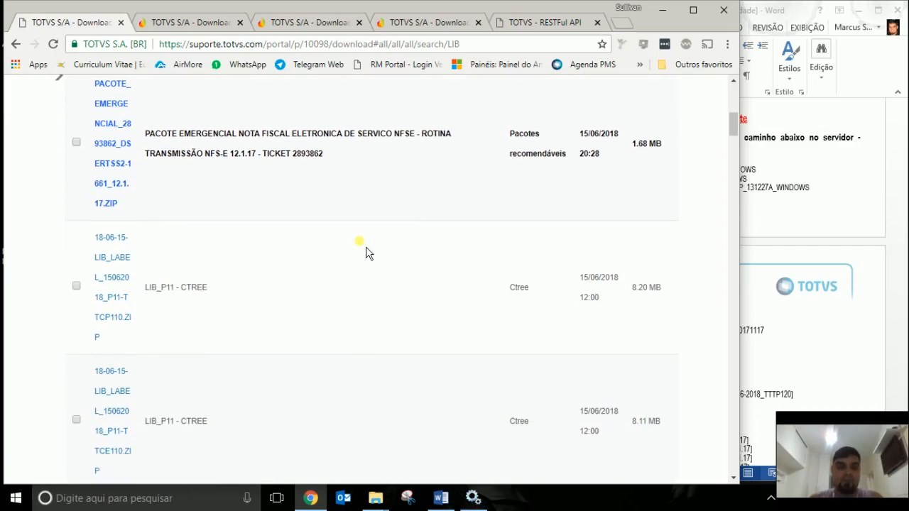
{"action": "scroll", "coordinate": [367, 254], "scroll_direction": "down", "scroll_amount": 2}
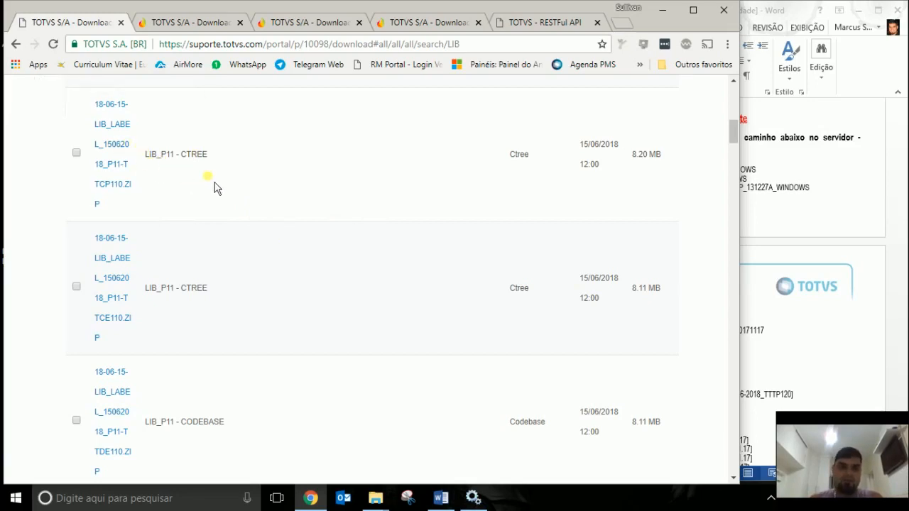
{"action": "scroll", "coordinate": [239, 191], "scroll_direction": "down", "scroll_amount": 2}
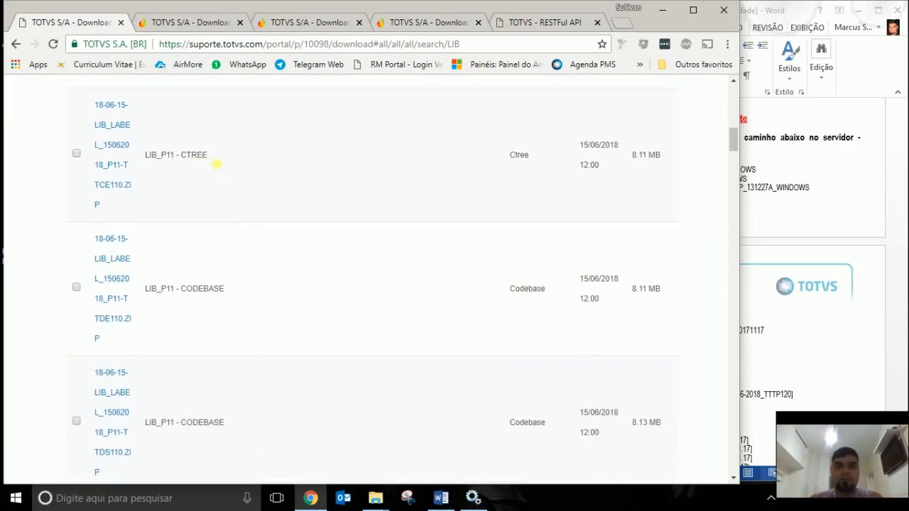
{"action": "scroll", "coordinate": [334, 201], "scroll_direction": "down", "scroll_amount": 4}
{"action": "scroll", "coordinate": [377, 202], "scroll_direction": "down", "scroll_amount": 1}
{"action": "scroll", "coordinate": [403, 203], "scroll_direction": "up", "scroll_amount": 4}
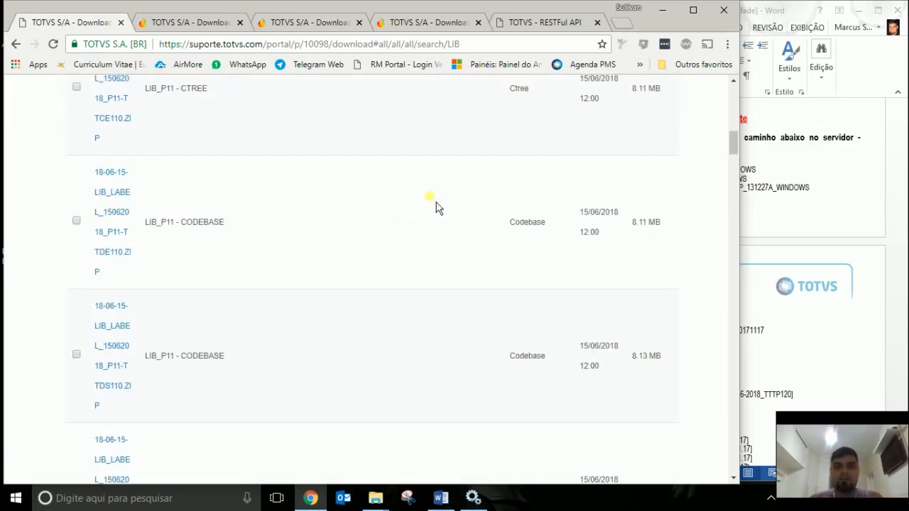
{"action": "scroll", "coordinate": [461, 203], "scroll_direction": "down", "scroll_amount": 3}
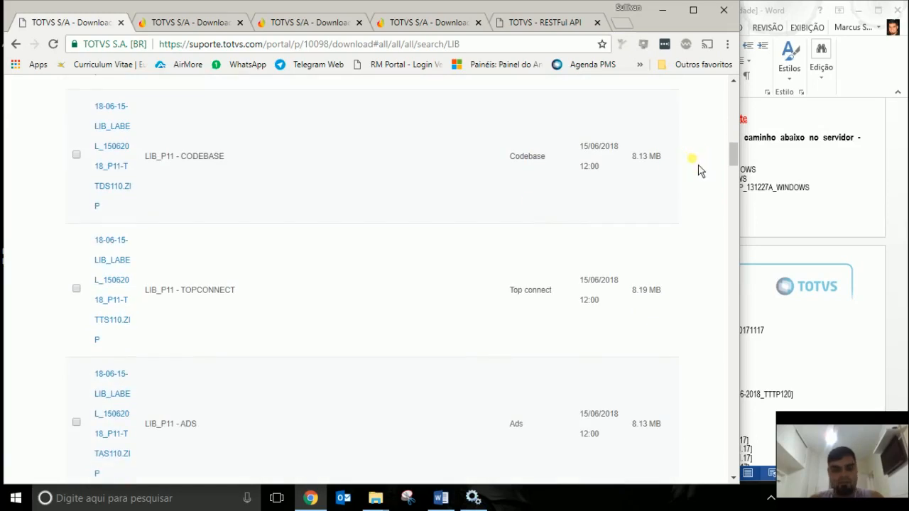
Find tttp120 on the page to locate the 18-06-15-LIB_LABEL_15062018_P12-TTTP120.ZIP package.
{"action": "key", "text": "ctrl+f"}
{"action": "type", "text": "tttp120"}
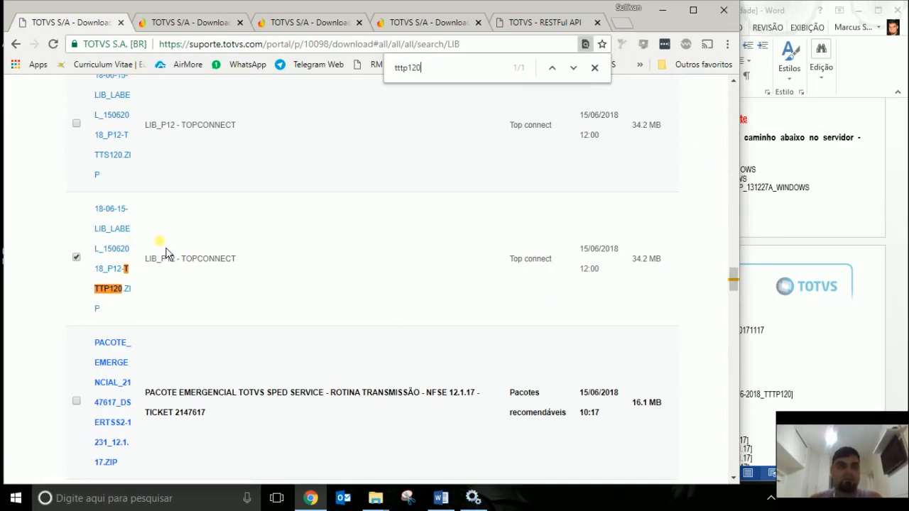
{"action": "mouse_move", "coordinate": [128, 213]}
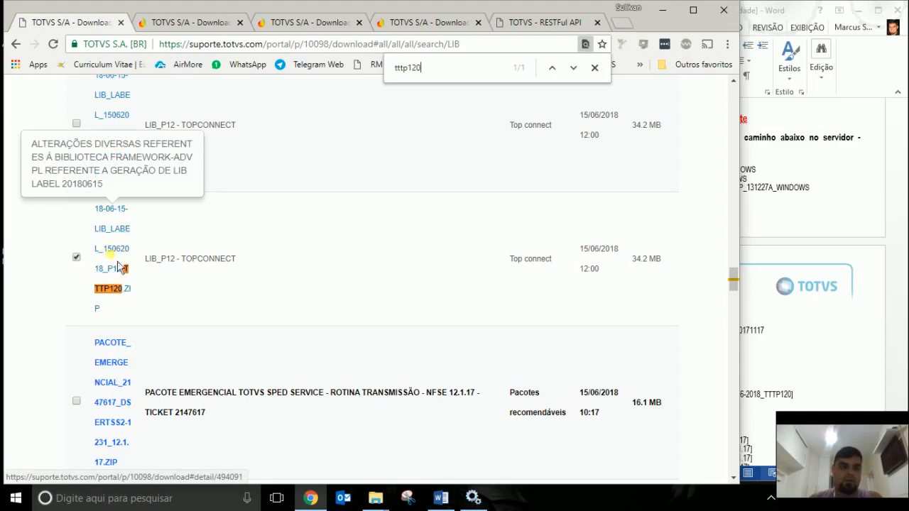
{"action": "mouse_move", "coordinate": [118, 292]}
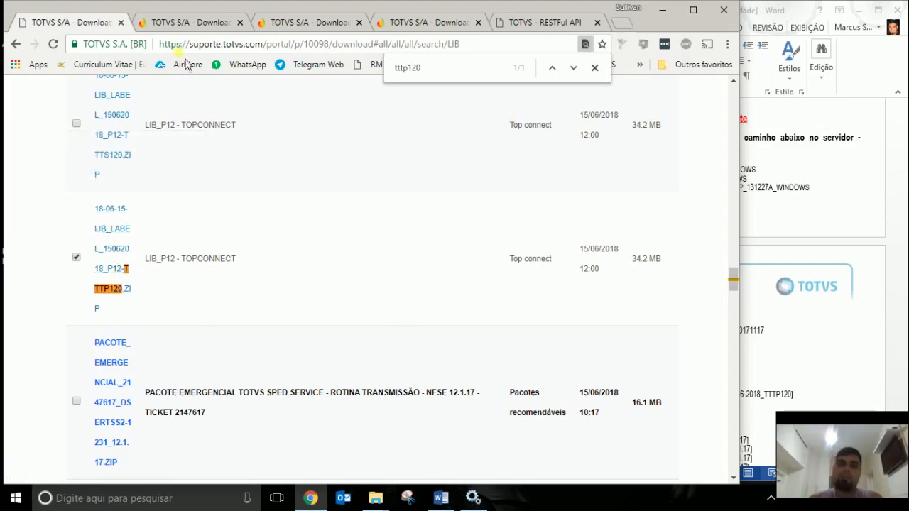
On the Protheus binaries tab, scroll to the ticked 18-05-17_SMARTCLIENT_WEBAPP_131227A_WINDOWS.ZIP row.
{"action": "left_click", "coordinate": [199, 31]}
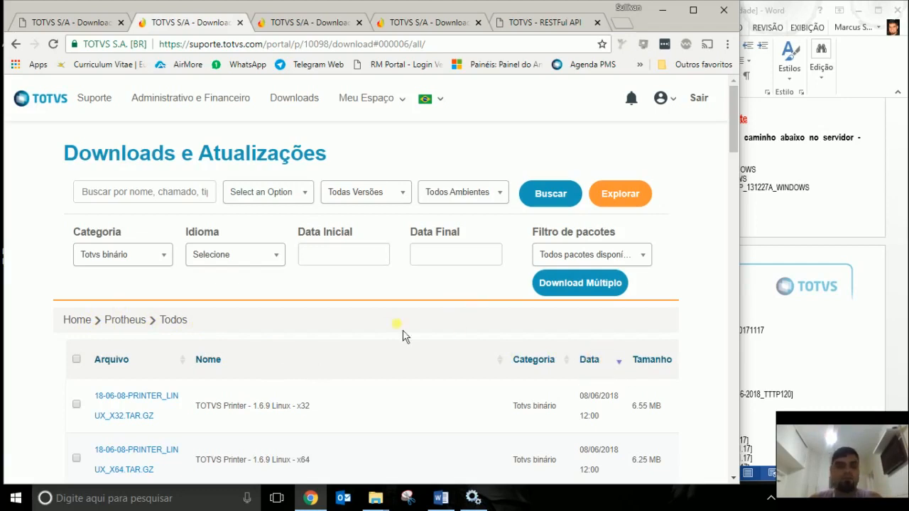
{"action": "left_click", "coordinate": [163, 260]}
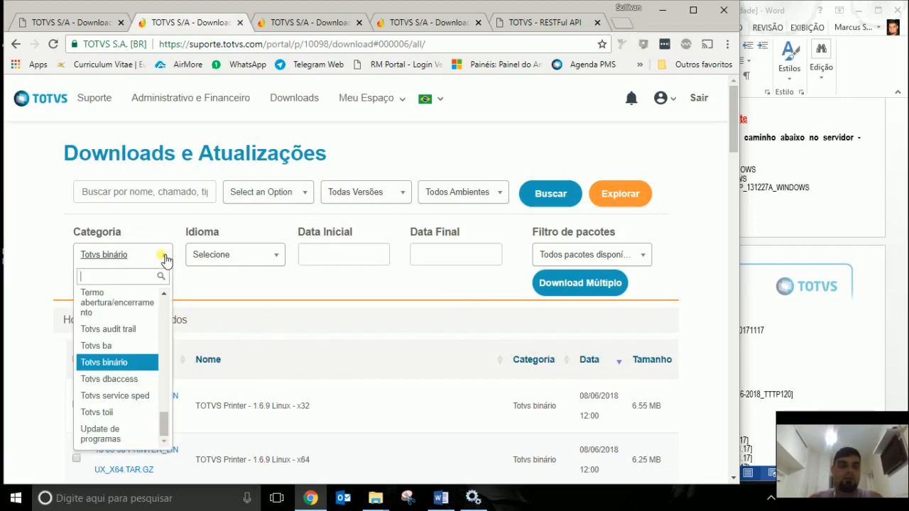
{"action": "left_click", "coordinate": [30, 363]}
{"action": "scroll", "coordinate": [315, 321], "scroll_direction": "down", "scroll_amount": 1}
{"action": "scroll", "coordinate": [315, 321], "scroll_direction": "down", "scroll_amount": 4}
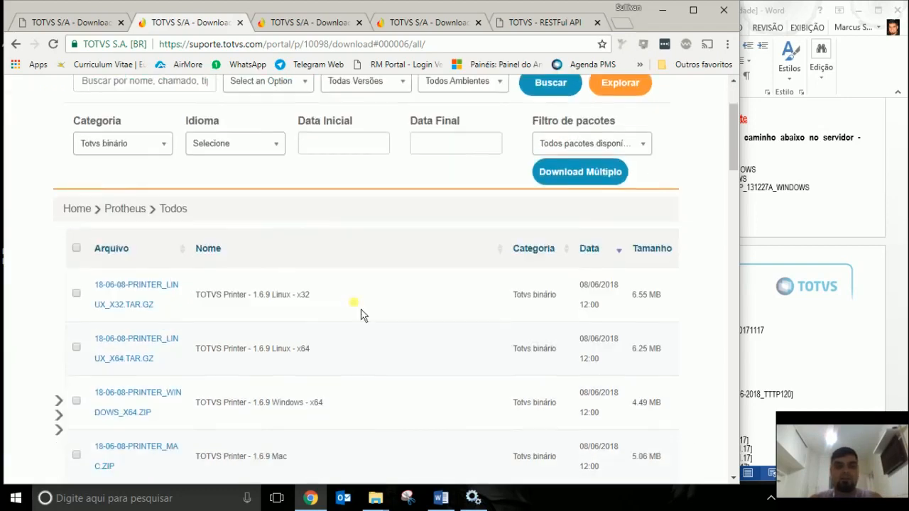
{"action": "scroll", "coordinate": [411, 274], "scroll_direction": "down", "scroll_amount": 3}
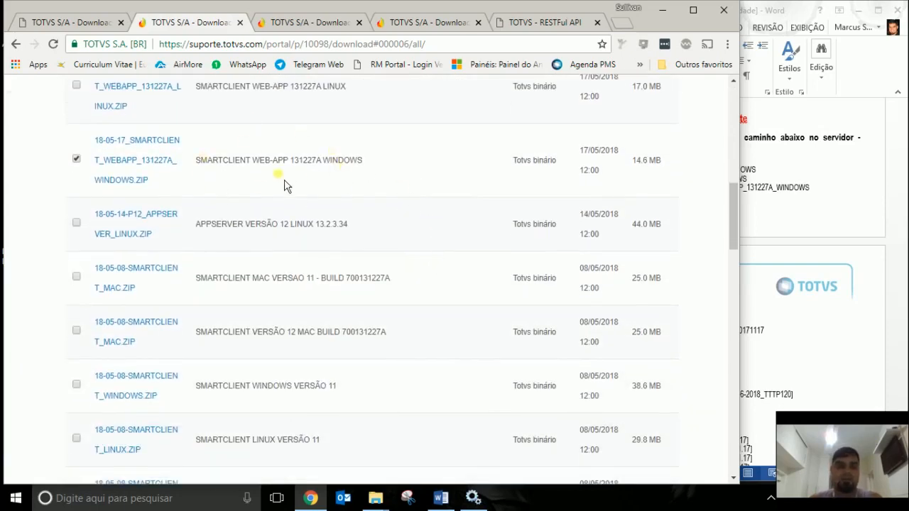
{"action": "scroll", "coordinate": [252, 160], "scroll_direction": "down", "scroll_amount": 1}
{"action": "scroll", "coordinate": [287, 139], "scroll_direction": "up", "scroll_amount": 1}
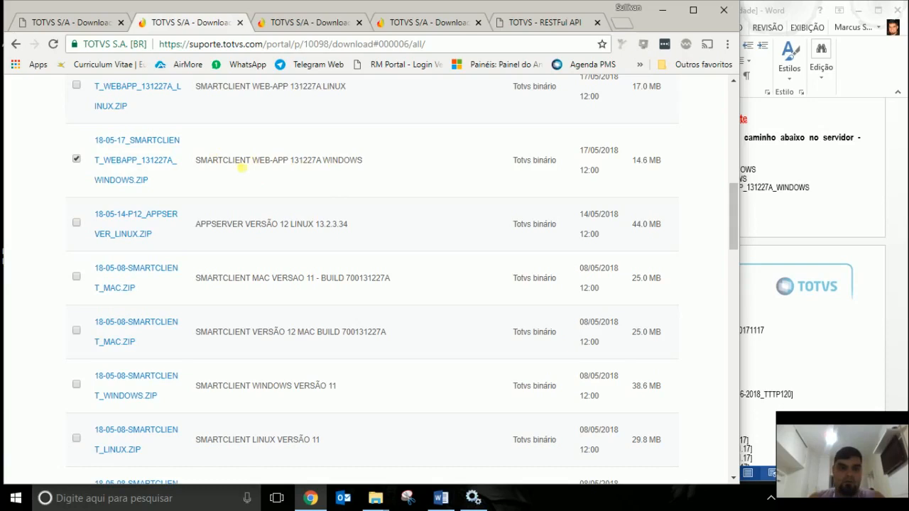
{"action": "scroll", "coordinate": [389, 193], "scroll_direction": "down", "scroll_amount": 3}
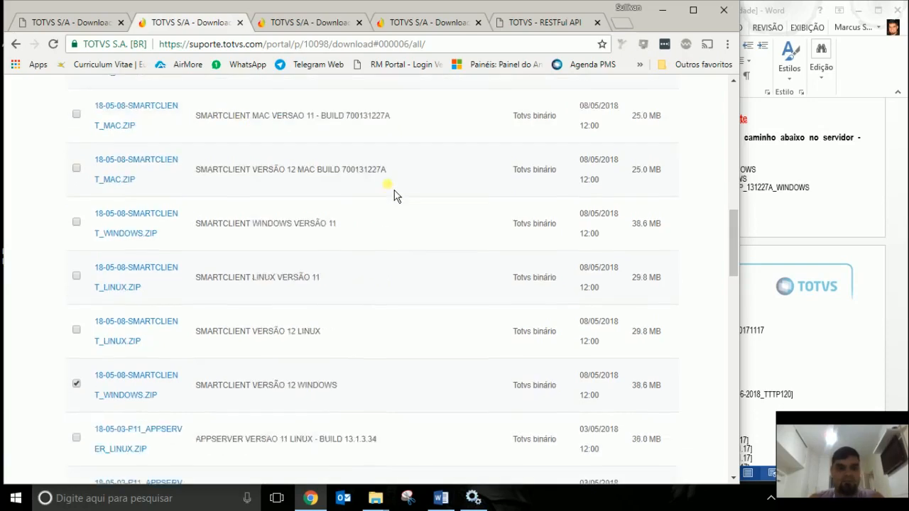
{"action": "scroll", "coordinate": [394, 191], "scroll_direction": "down", "scroll_amount": 3}
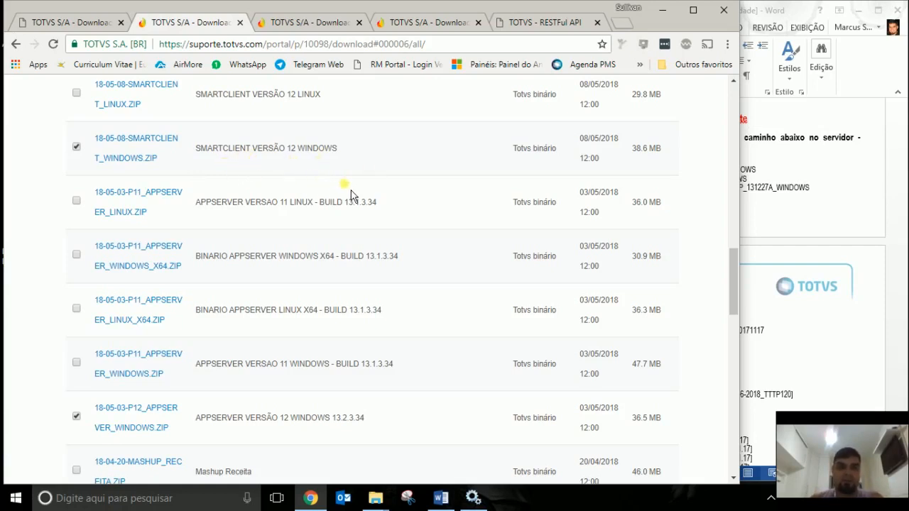
{"action": "scroll", "coordinate": [352, 194], "scroll_direction": "down", "scroll_amount": 1}
{"action": "scroll", "coordinate": [352, 193], "scroll_direction": "down", "scroll_amount": 3}
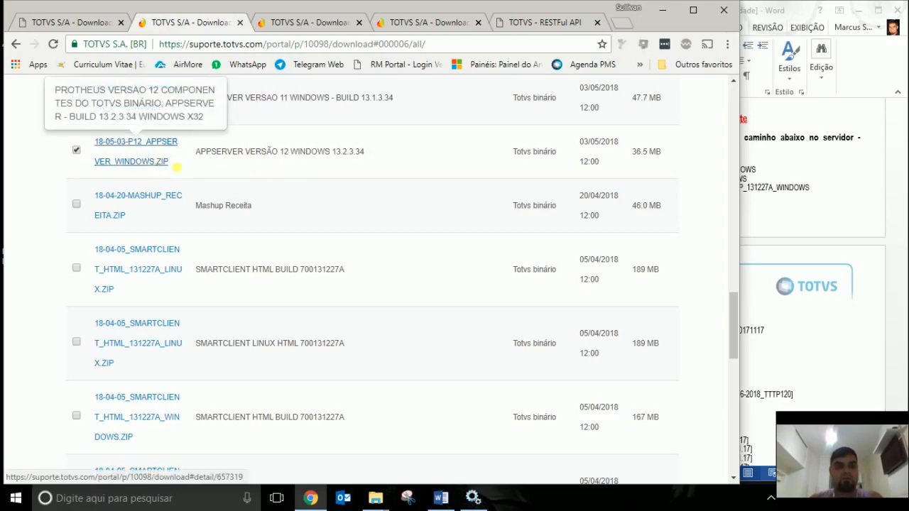
{"action": "scroll", "coordinate": [298, 192], "scroll_direction": "up", "scroll_amount": 5}
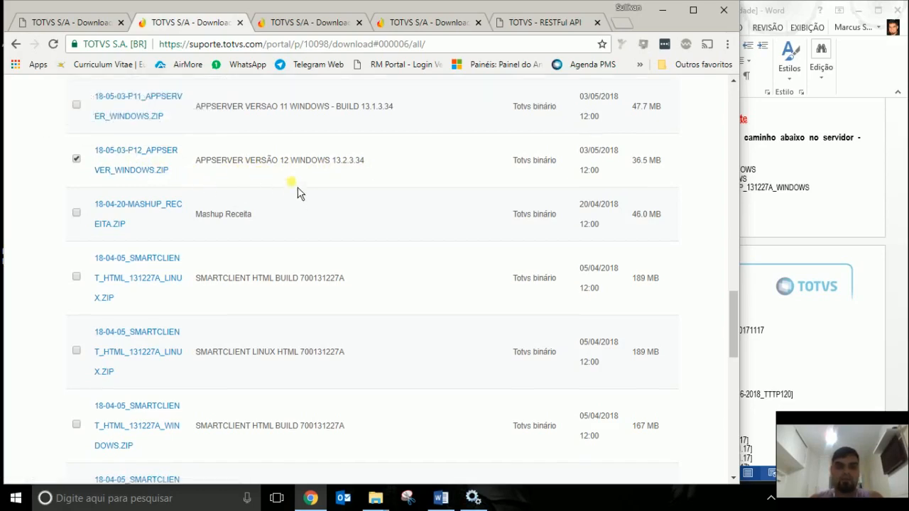
{"action": "scroll", "coordinate": [426, 229], "scroll_direction": "up", "scroll_amount": 10}
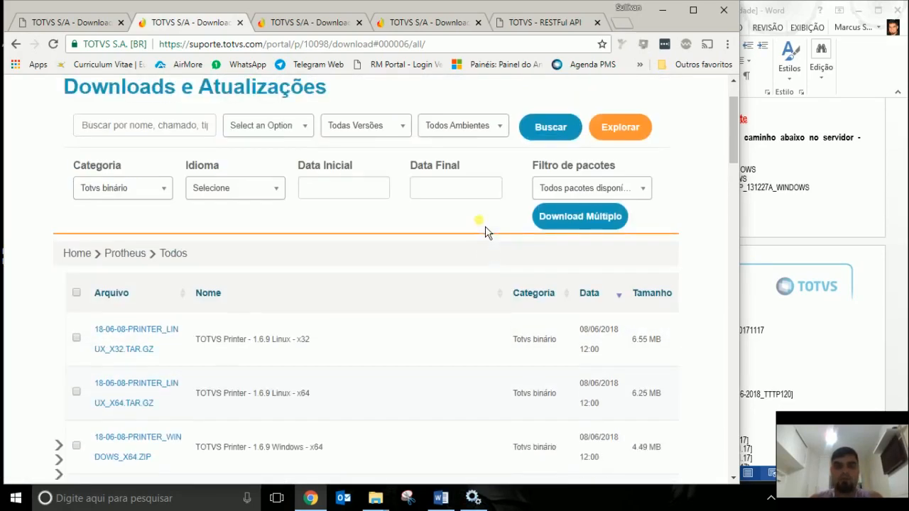
On the TAF 12.1.17 tab, tick the dictionary, TTTP120 accumulated update and TAF-MENUS packages.
{"action": "left_click", "coordinate": [313, 22]}
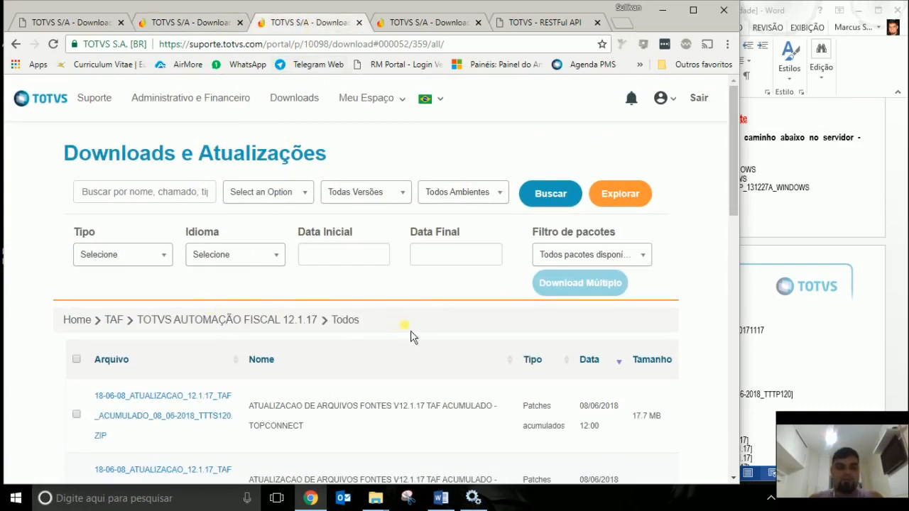
{"action": "scroll", "coordinate": [415, 332], "scroll_direction": "down", "scroll_amount": 3}
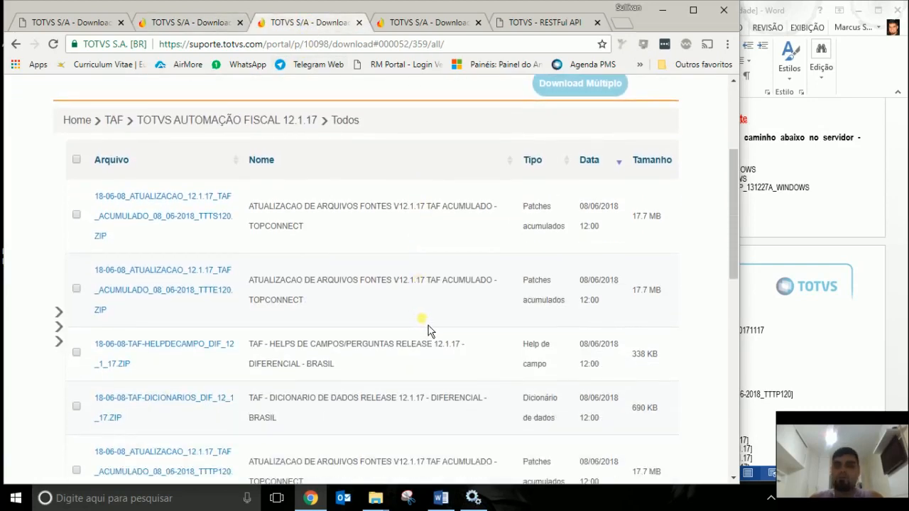
{"action": "scroll", "coordinate": [442, 331], "scroll_direction": "up", "scroll_amount": 2}
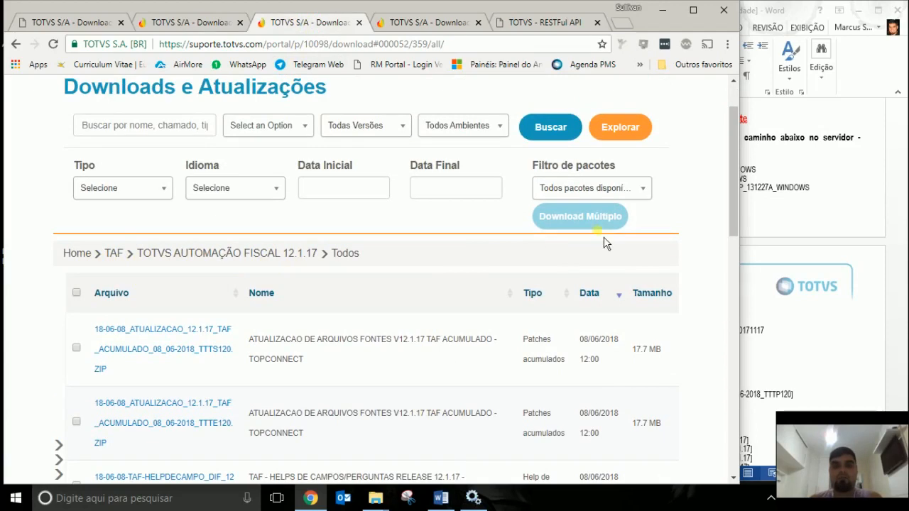
{"action": "scroll", "coordinate": [487, 274], "scroll_direction": "down", "scroll_amount": 3}
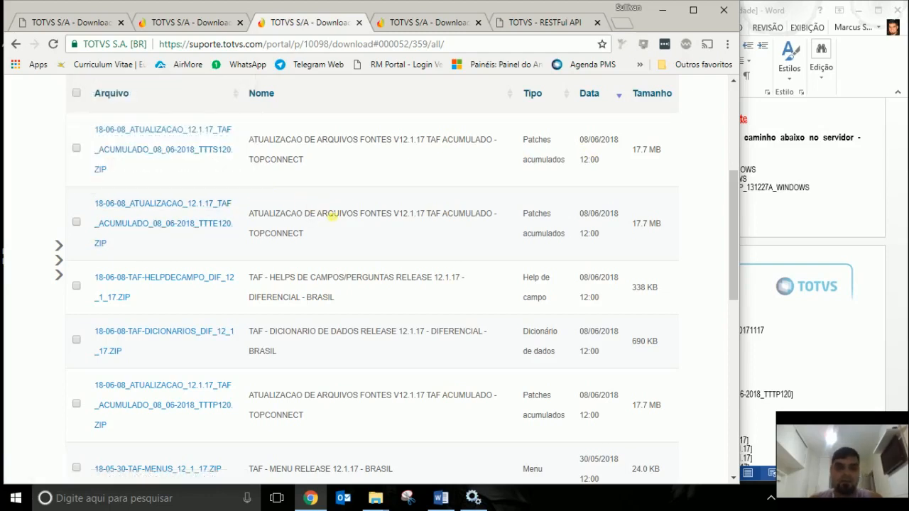
{"action": "scroll", "coordinate": [320, 222], "scroll_direction": "down", "scroll_amount": 2}
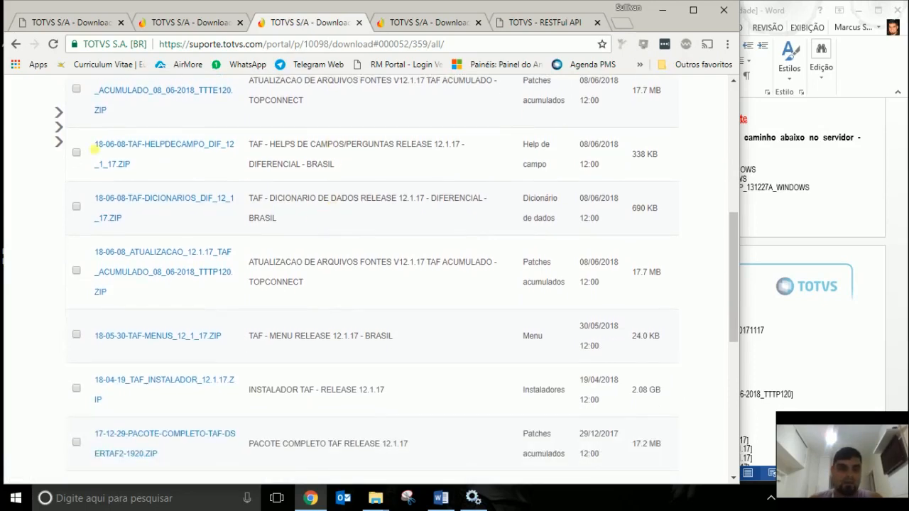
{"action": "left_click", "coordinate": [76, 206]}
{"action": "scroll", "coordinate": [191, 252], "scroll_direction": "down", "scroll_amount": 2}
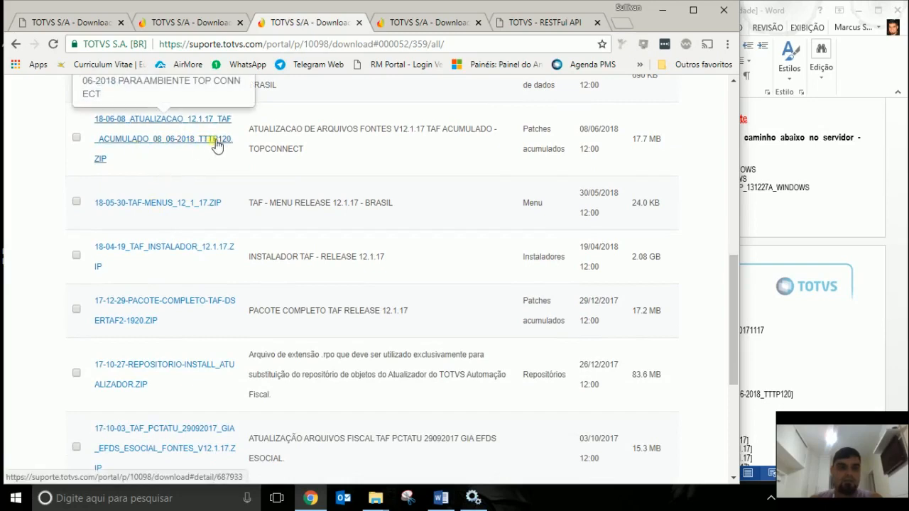
{"action": "left_click", "coordinate": [76, 138]}
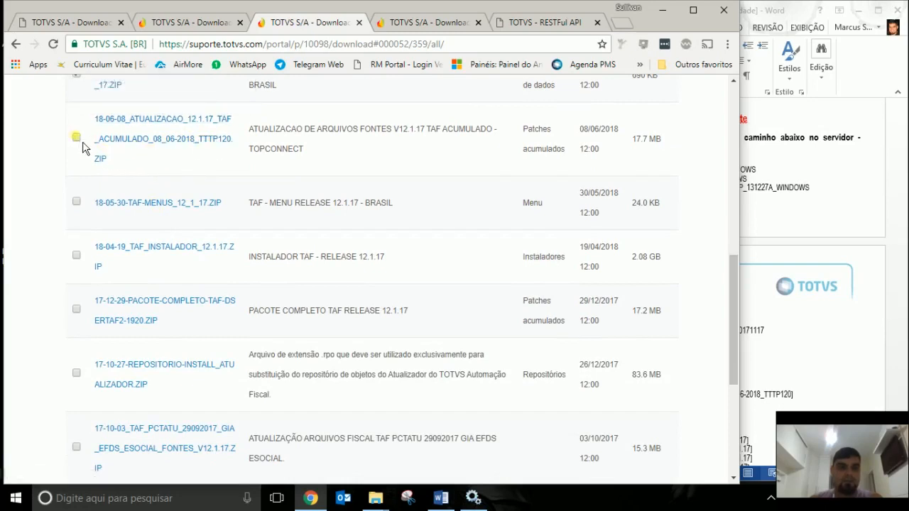
{"action": "left_click", "coordinate": [76, 202]}
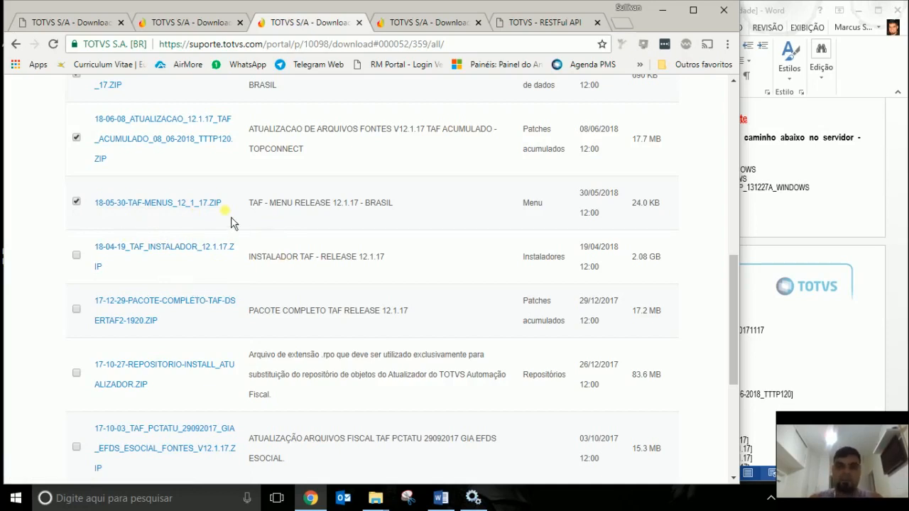
Check that the TTTP120 accumulated patch and TAF menus package remain ticked.
{"action": "scroll", "coordinate": [267, 235], "scroll_direction": "up", "scroll_amount": 2}
{"action": "scroll", "coordinate": [280, 246], "scroll_direction": "down", "scroll_amount": 2}
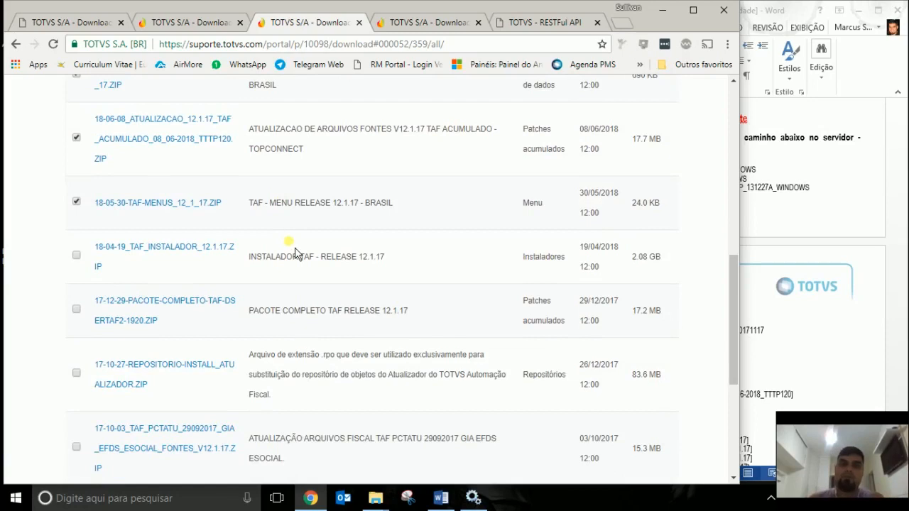
Open the TOTVS SERVICE SOA 12.1.17 downloads page and scroll down through its packages.
{"action": "left_click", "coordinate": [430, 25]}
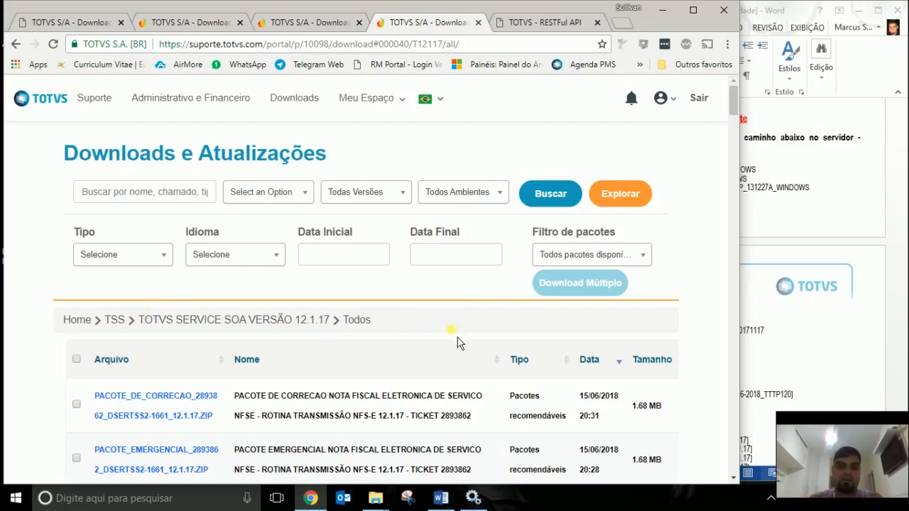
{"action": "scroll", "coordinate": [458, 342], "scroll_direction": "down", "scroll_amount": 3}
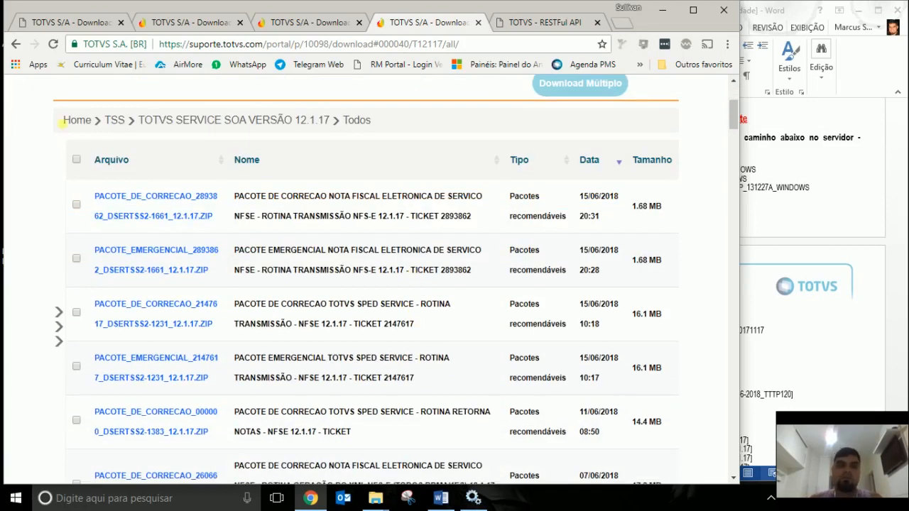
{"action": "scroll", "coordinate": [188, 238], "scroll_direction": "up", "scroll_amount": 2}
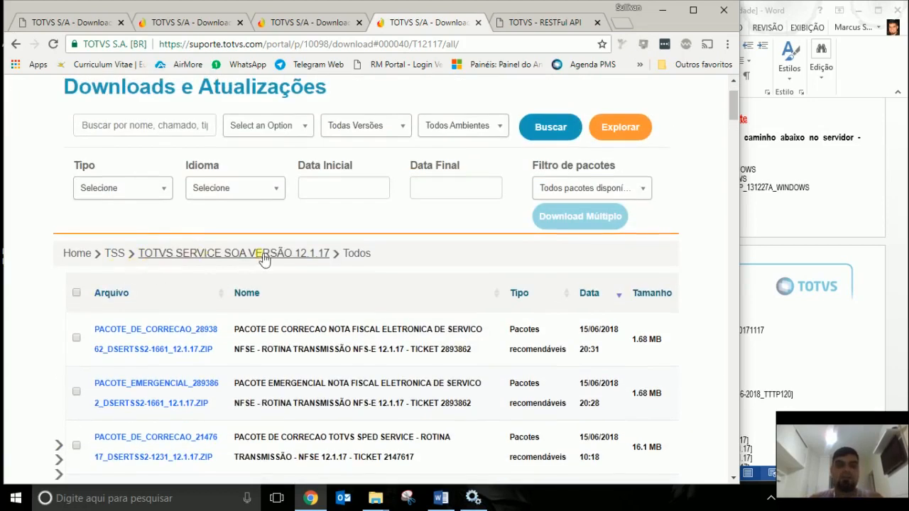
{"action": "scroll", "coordinate": [413, 290], "scroll_direction": "down", "scroll_amount": 1}
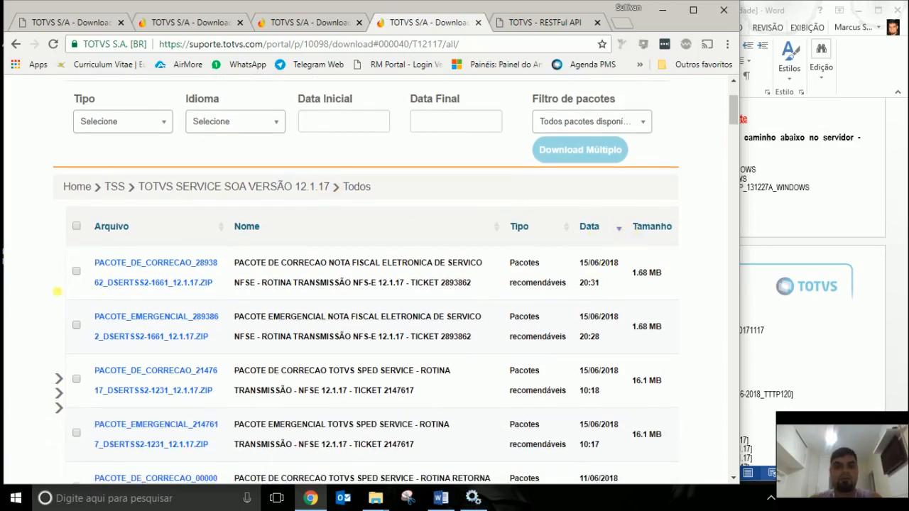
{"action": "scroll", "coordinate": [226, 213], "scroll_direction": "down", "scroll_amount": 2}
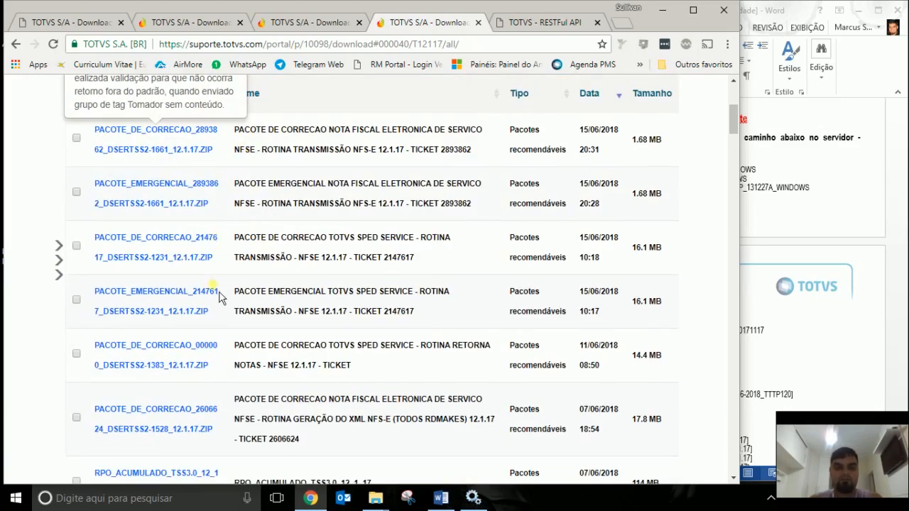
{"action": "scroll", "coordinate": [277, 376], "scroll_direction": "down", "scroll_amount": 2}
{"action": "scroll", "coordinate": [278, 373], "scroll_direction": "down", "scroll_amount": 2}
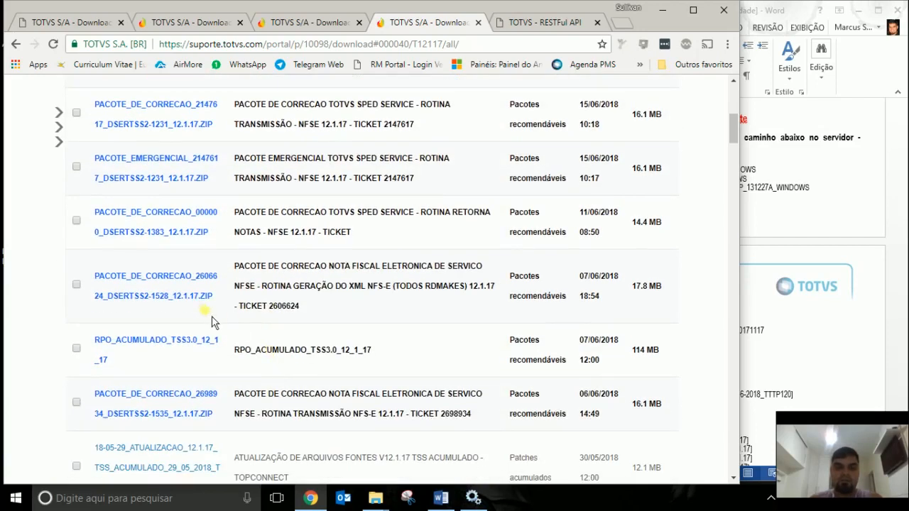
{"action": "scroll", "coordinate": [224, 358], "scroll_direction": "down", "scroll_amount": 5}
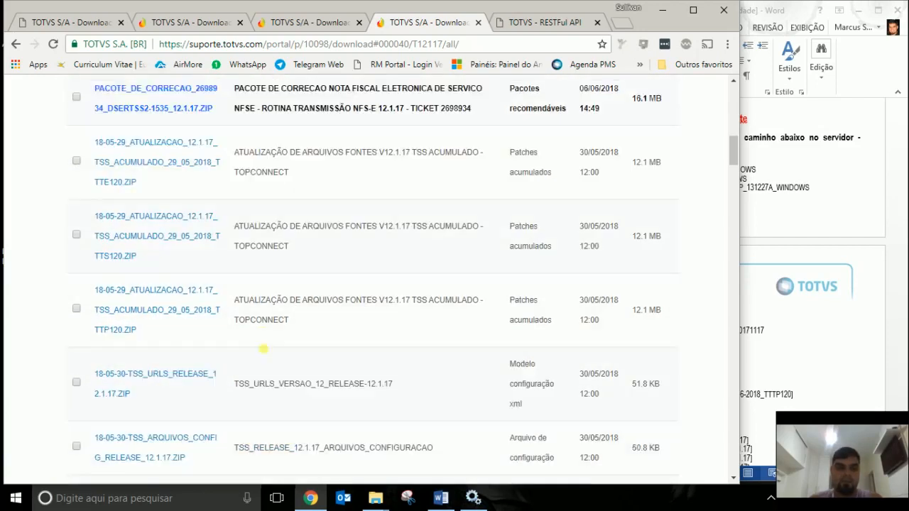
{"action": "scroll", "coordinate": [217, 333], "scroll_direction": "down", "scroll_amount": 1}
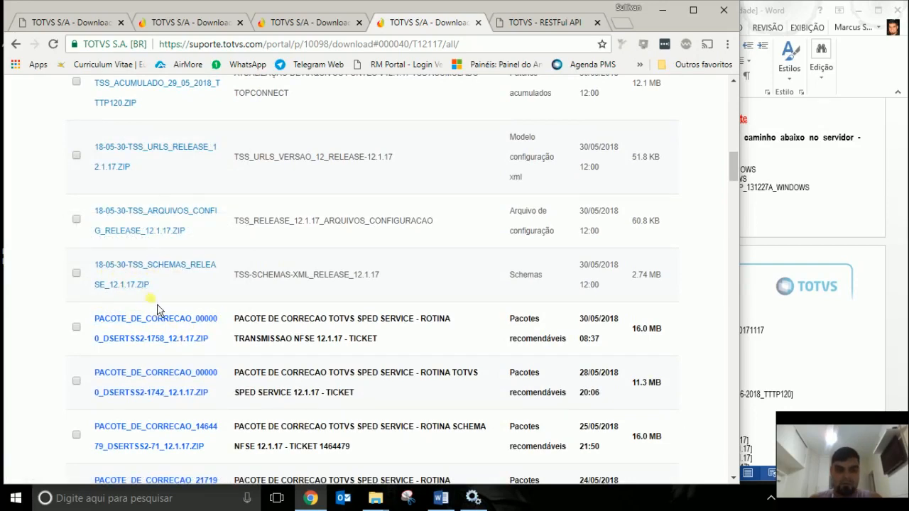
{"action": "scroll", "coordinate": [135, 277], "scroll_direction": "down", "scroll_amount": 5}
Scroll back to the top of the TSS list and minimize Chrome.
{"action": "scroll", "coordinate": [171, 312], "scroll_direction": "up", "scroll_amount": 5}
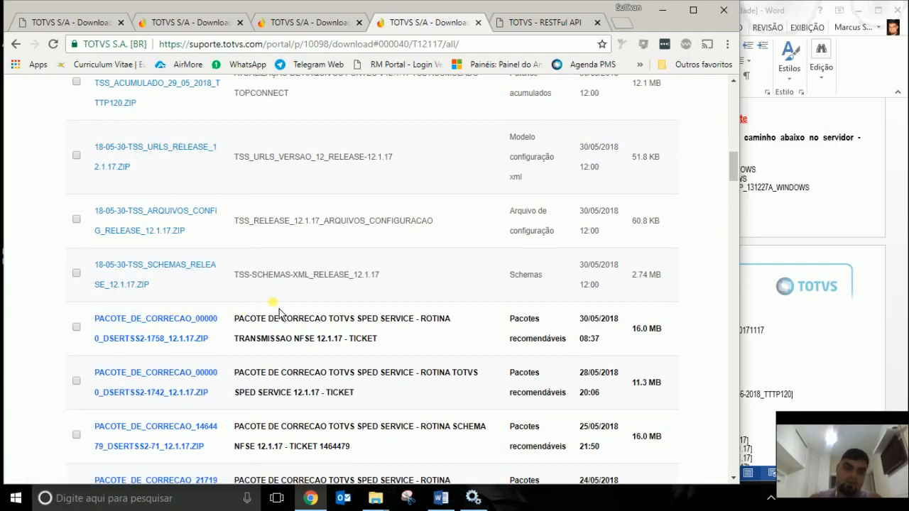
{"action": "scroll", "coordinate": [277, 311], "scroll_direction": "up", "scroll_amount": 2}
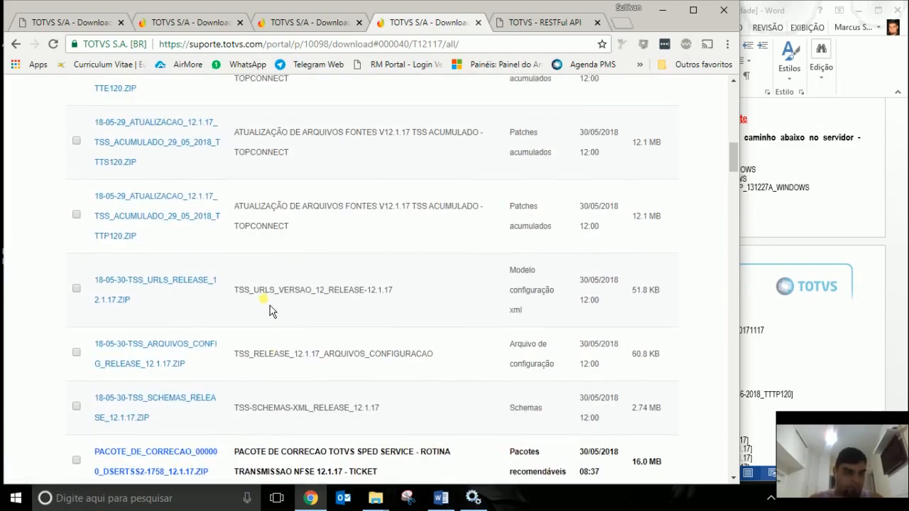
{"action": "scroll", "coordinate": [270, 305], "scroll_direction": "up", "scroll_amount": 2}
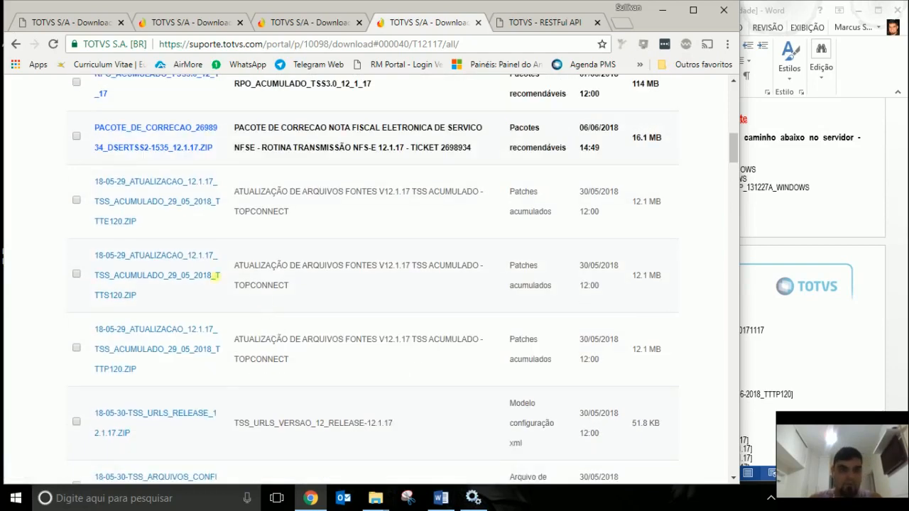
{"action": "scroll", "coordinate": [163, 192], "scroll_direction": "up", "scroll_amount": 4}
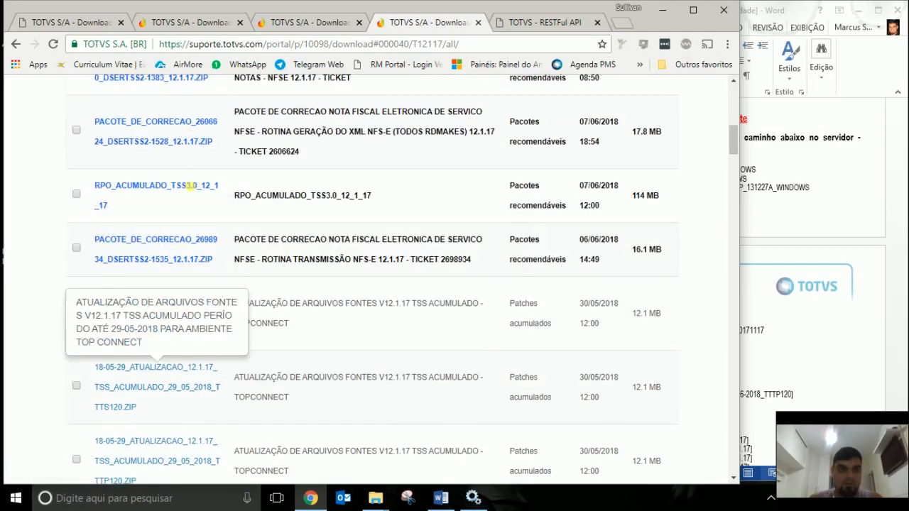
{"action": "scroll", "coordinate": [200, 209], "scroll_direction": "up", "scroll_amount": 1}
{"action": "scroll", "coordinate": [202, 217], "scroll_direction": "down", "scroll_amount": 2}
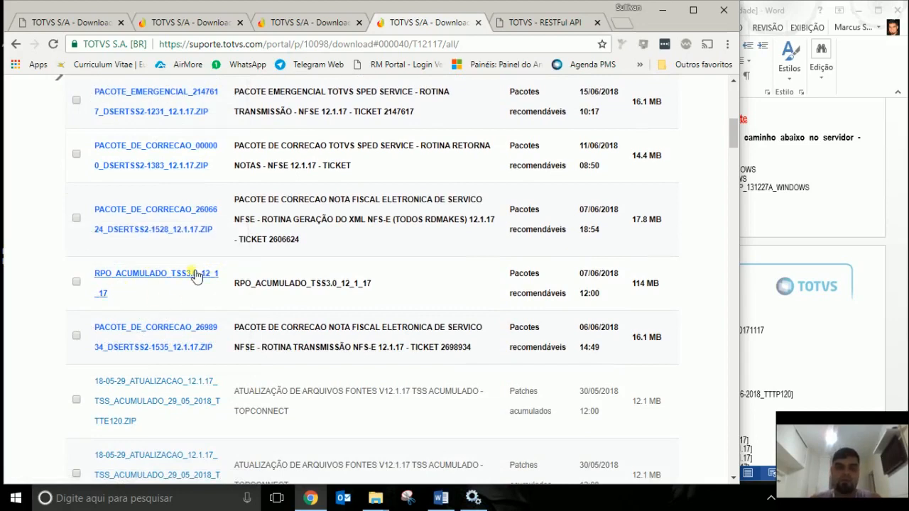
{"action": "scroll", "coordinate": [195, 274], "scroll_direction": "up", "scroll_amount": 1}
{"action": "scroll", "coordinate": [211, 187], "scroll_direction": "up", "scroll_amount": 2}
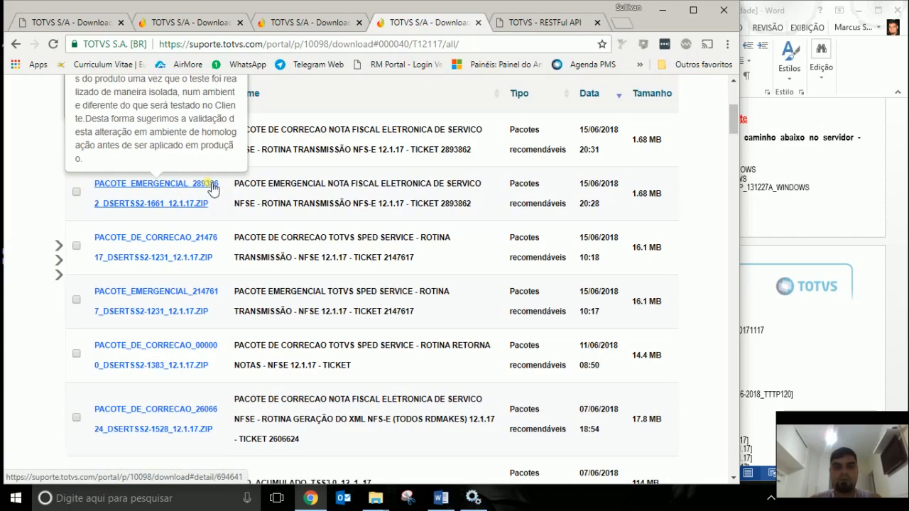
{"action": "scroll", "coordinate": [227, 203], "scroll_direction": "down", "scroll_amount": 5}
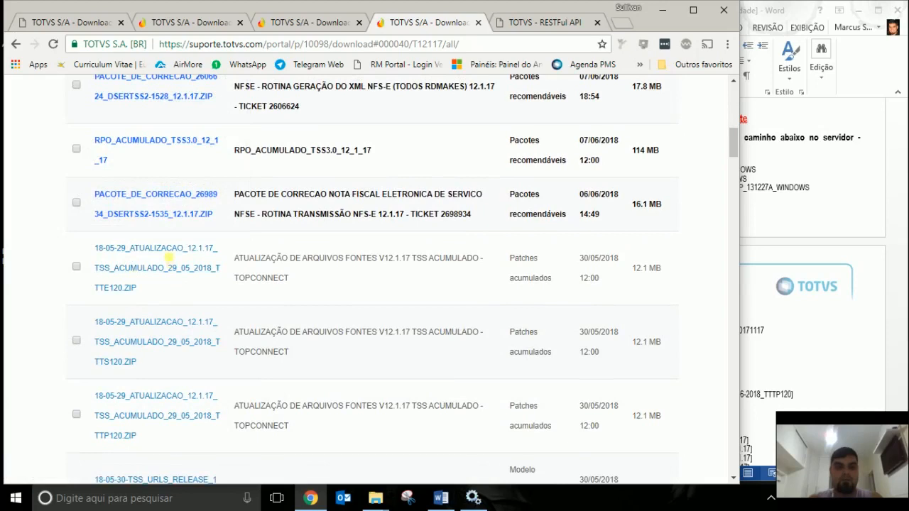
{"action": "scroll", "coordinate": [157, 317], "scroll_direction": "down", "scroll_amount": 3}
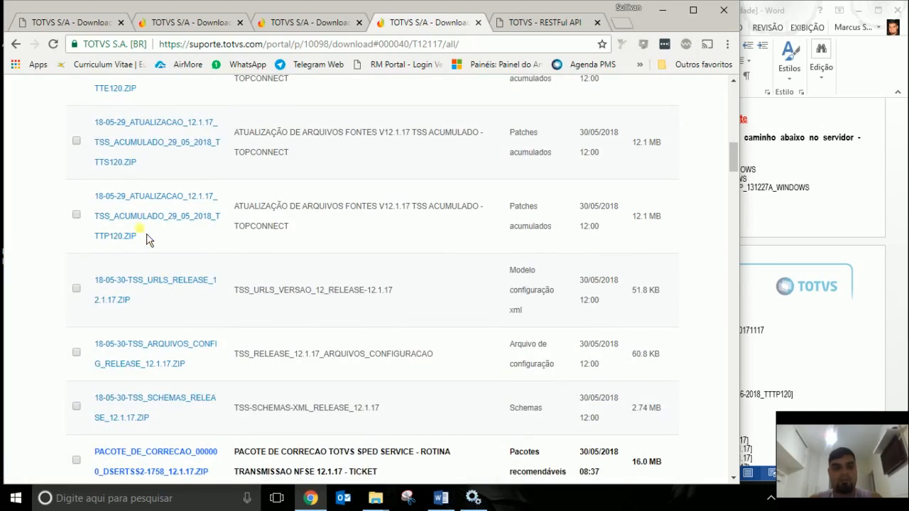
{"action": "scroll", "coordinate": [151, 242], "scroll_direction": "down", "scroll_amount": 1}
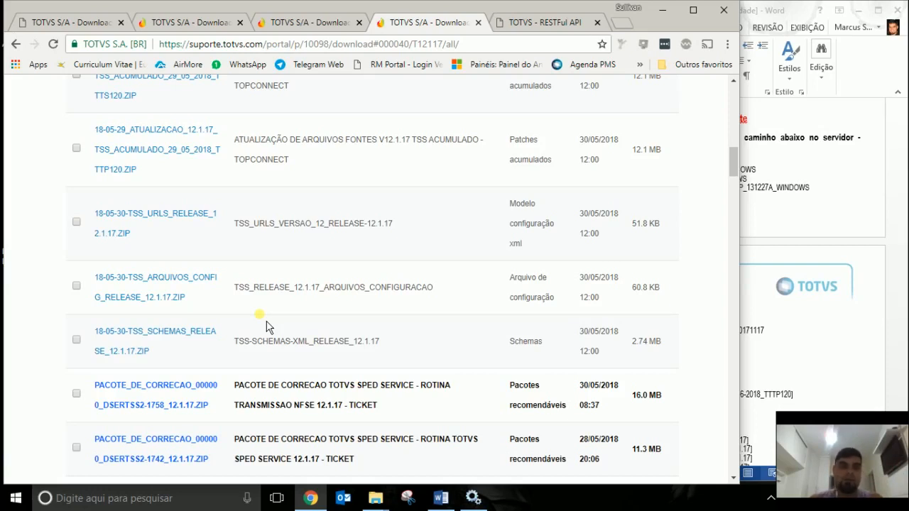
{"action": "scroll", "coordinate": [346, 207], "scroll_direction": "up", "scroll_amount": 10}
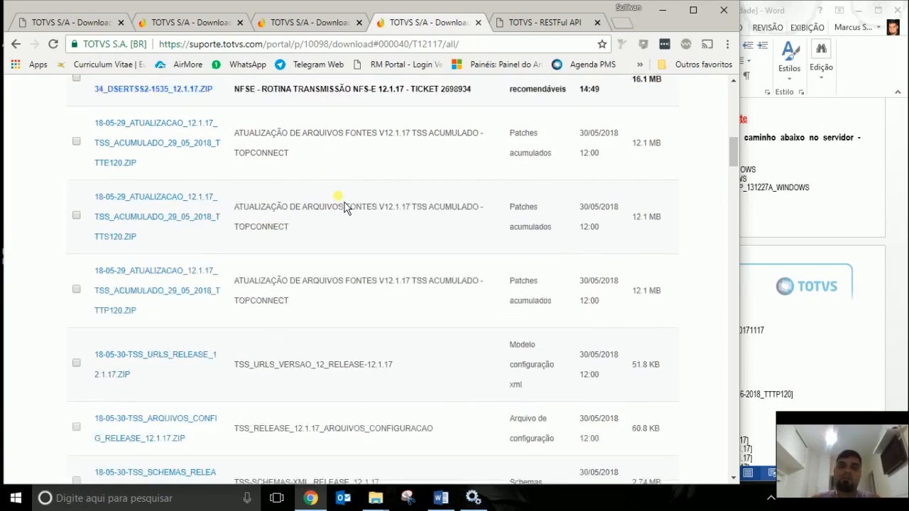
{"action": "scroll", "coordinate": [353, 211], "scroll_direction": "up", "scroll_amount": 1}
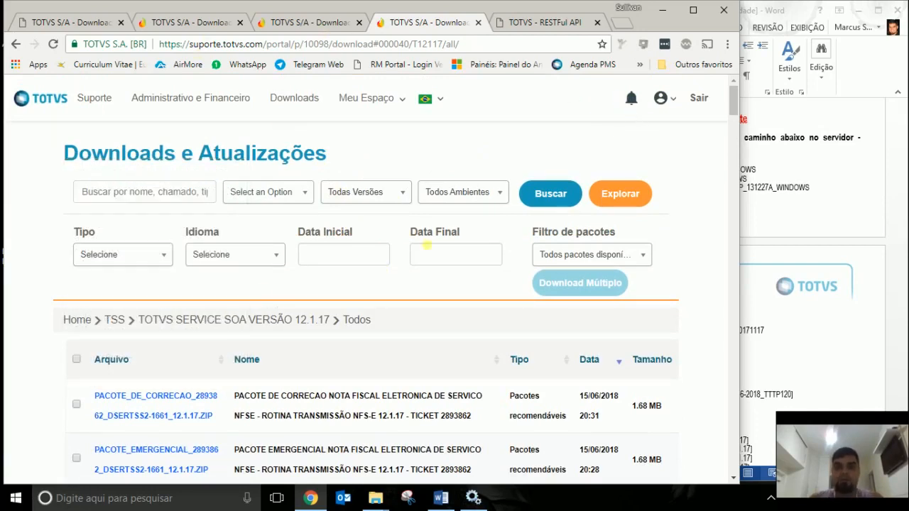
{"action": "left_click", "coordinate": [662, 10]}
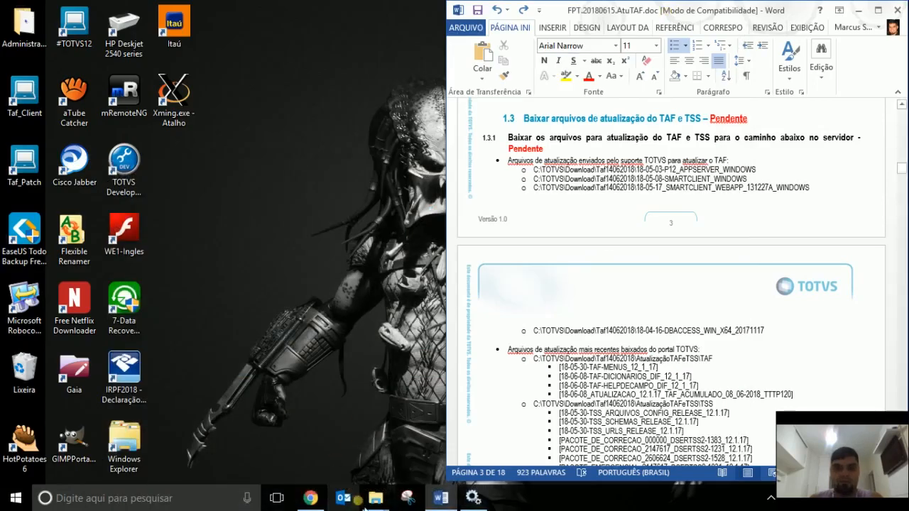
Restore both File Explorer windows and show the Downloads folder on the right.
{"action": "mouse_move", "coordinate": [385, 506]}
{"action": "left_click", "coordinate": [337, 444]}
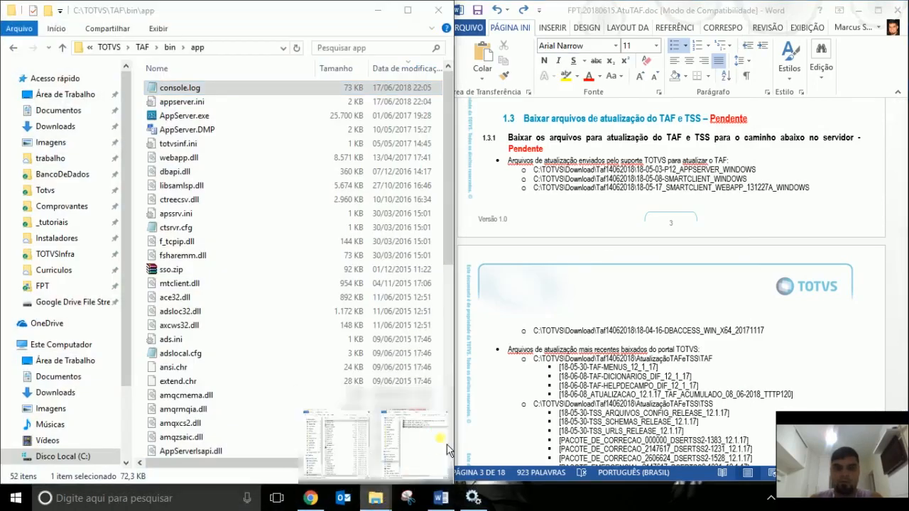
{"action": "left_click", "coordinate": [440, 448]}
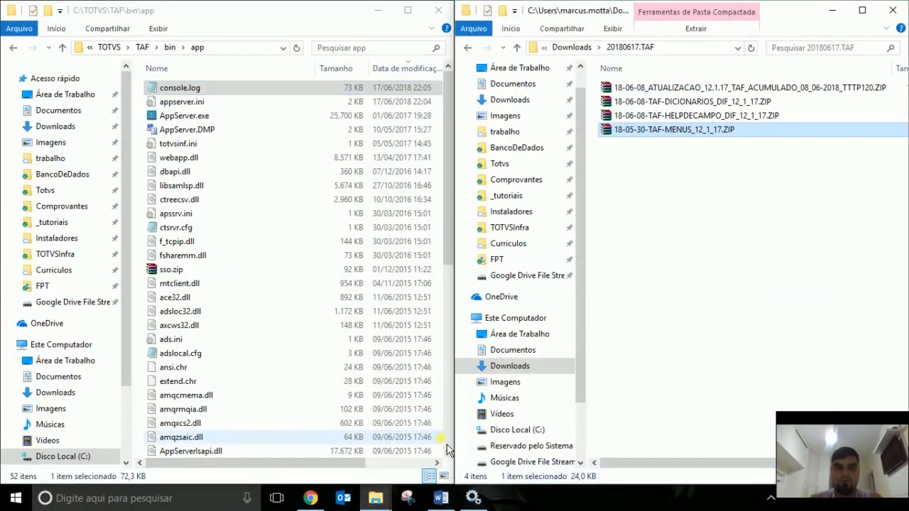
{"action": "left_click", "coordinate": [590, 50]}
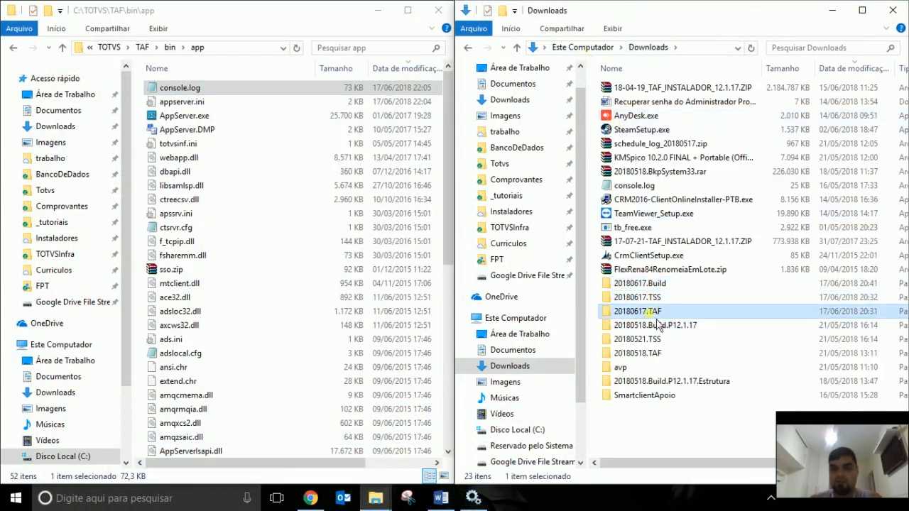
Point out the 20180617.Build, 20180617.TSS and 20180617.TAF download folders.
{"action": "left_click", "coordinate": [653, 283]}
{"action": "left_click", "coordinate": [652, 298]}
{"action": "left_click", "coordinate": [655, 312]}
{"action": "left_click", "coordinate": [649, 284]}
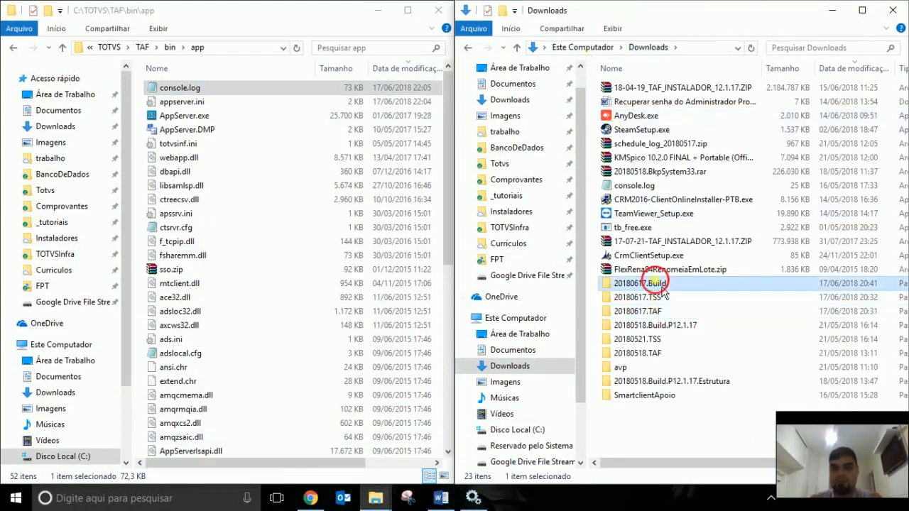
{"action": "left_click", "coordinate": [657, 299]}
{"action": "left_click", "coordinate": [657, 312]}
{"action": "left_click", "coordinate": [659, 285]}
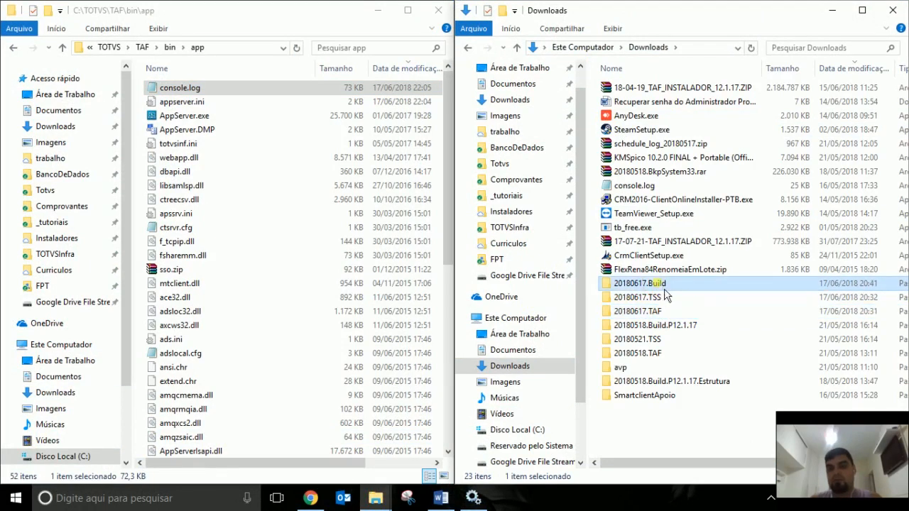
{"action": "left_click", "coordinate": [661, 299]}
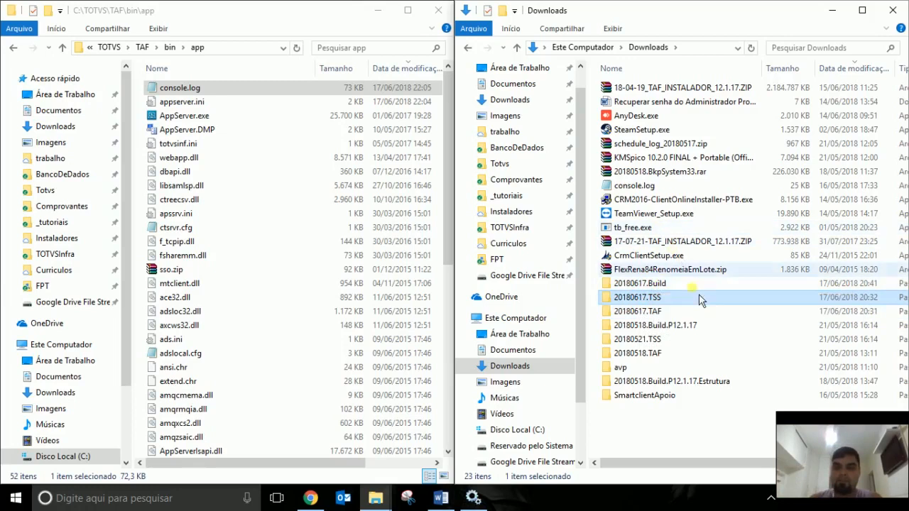
{"action": "left_click", "coordinate": [671, 298]}
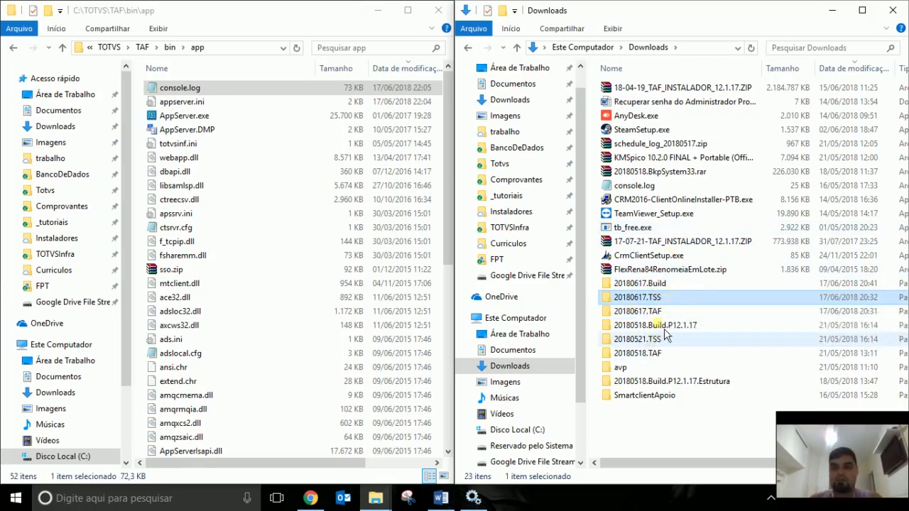
In 20180617.Build, review the LIB label, 64-bit DBAccess, AppServer, SmartClient and webapp ZIPs.
{"action": "double_click", "coordinate": [655, 285]}
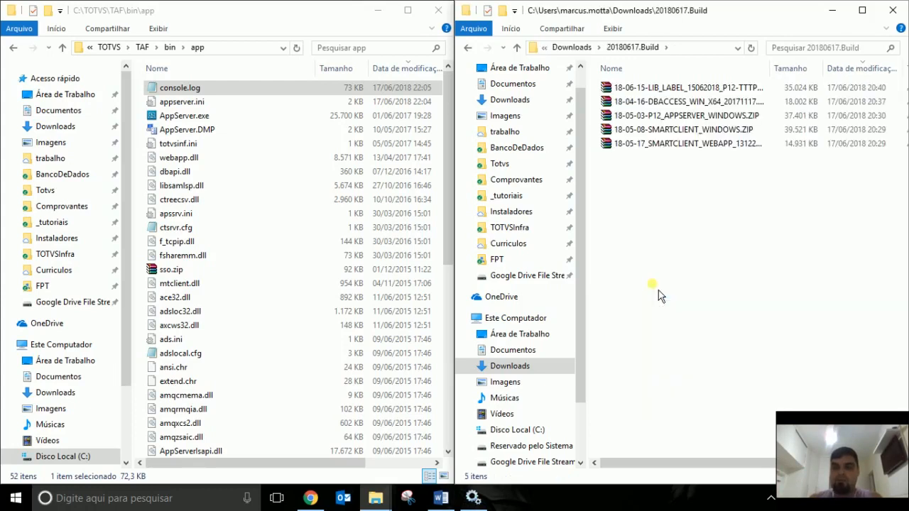
{"action": "left_click", "coordinate": [696, 88]}
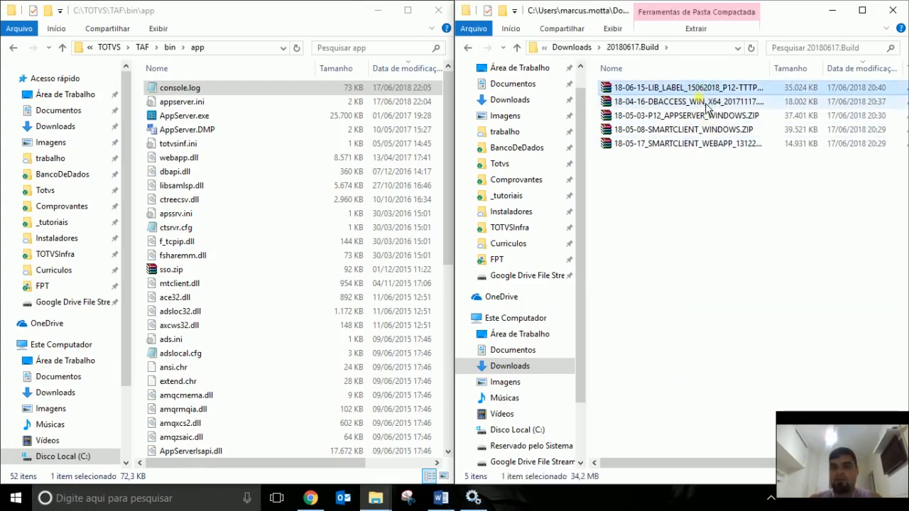
{"action": "left_click", "coordinate": [661, 103]}
{"action": "left_click", "coordinate": [671, 115]}
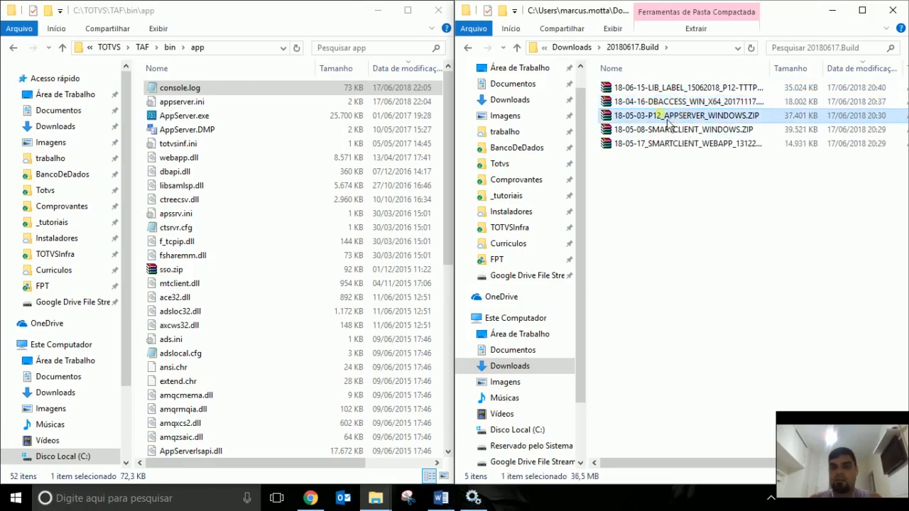
{"action": "left_click", "coordinate": [703, 130]}
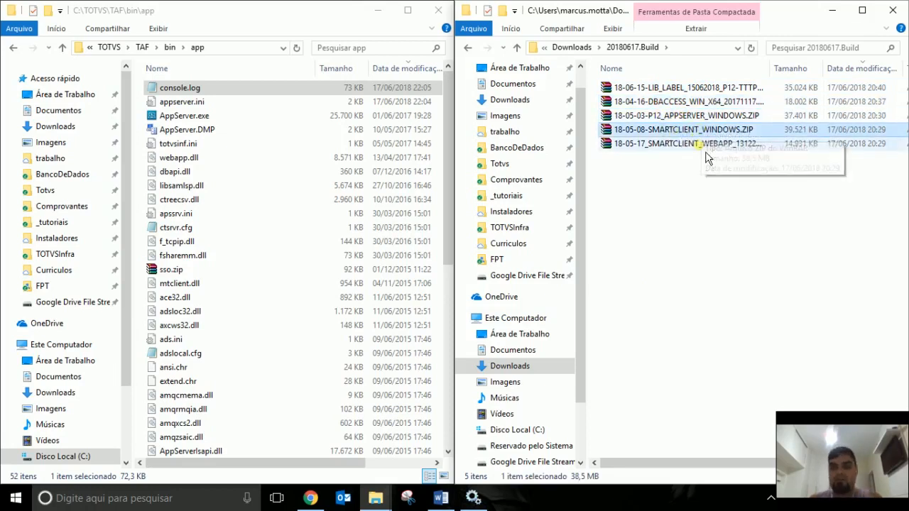
{"action": "left_click", "coordinate": [708, 146]}
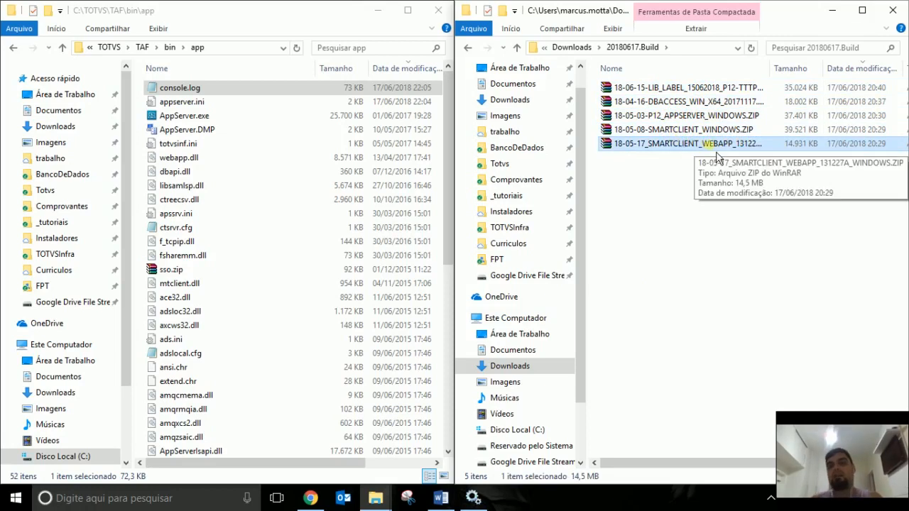
Look inside the 20180617.TSS download folder, then return to Downloads.
{"action": "left_click", "coordinate": [572, 47]}
{"action": "double_click", "coordinate": [642, 297]}
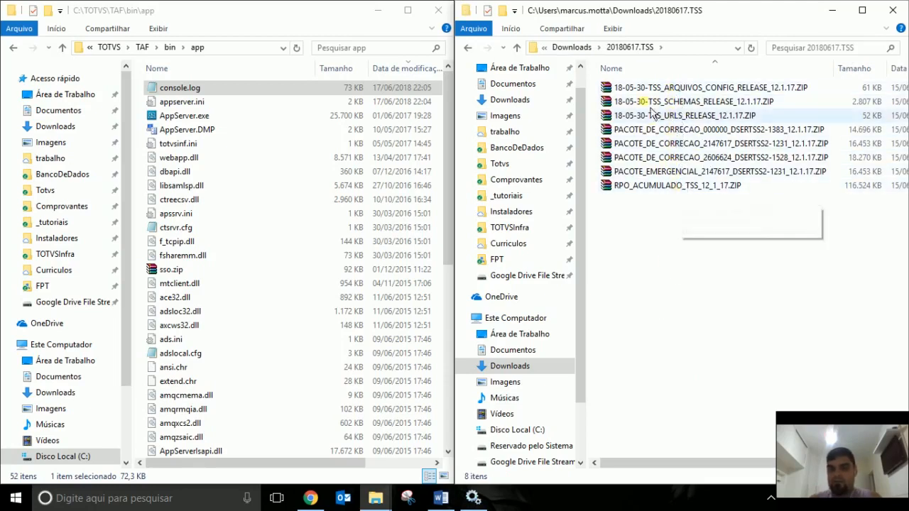
{"action": "left_click", "coordinate": [572, 47]}
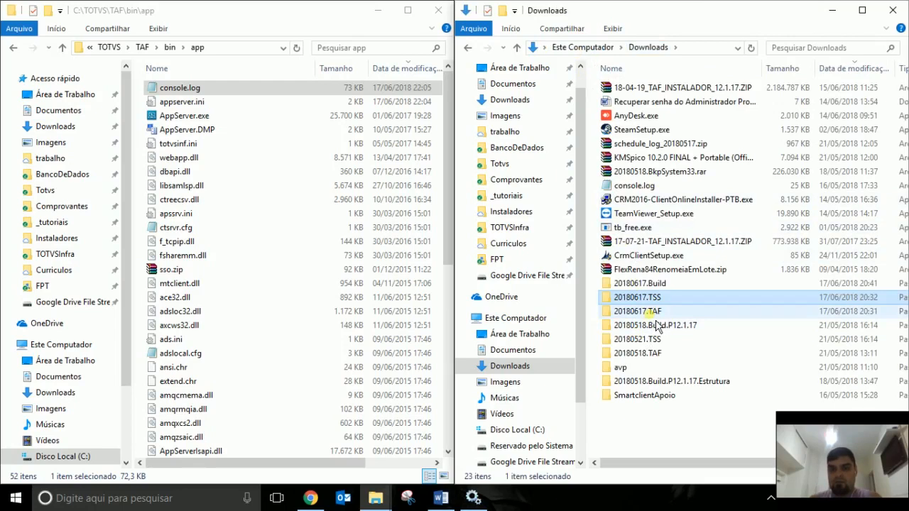
Review the four TAF ZIPs in 20180617.TAF and show C:\TOTVS\TAF in the left window.
{"action": "double_click", "coordinate": [656, 316]}
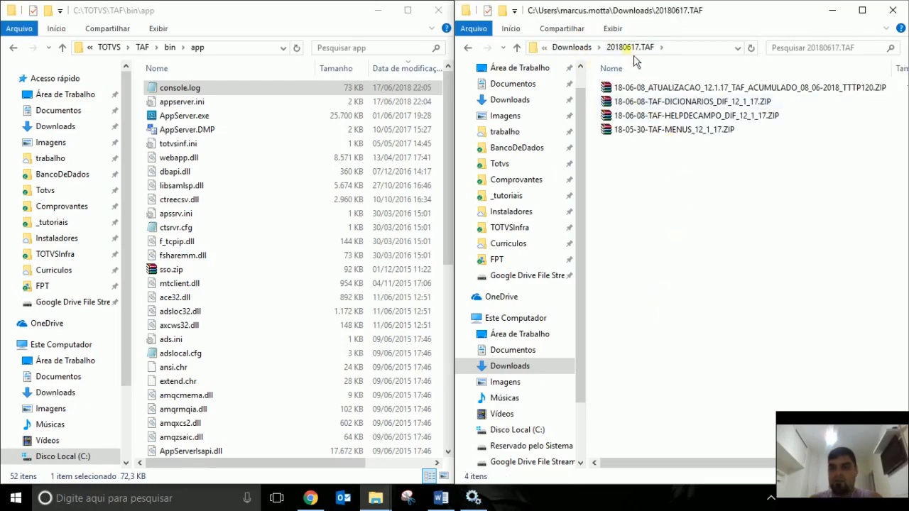
{"action": "left_click", "coordinate": [647, 88]}
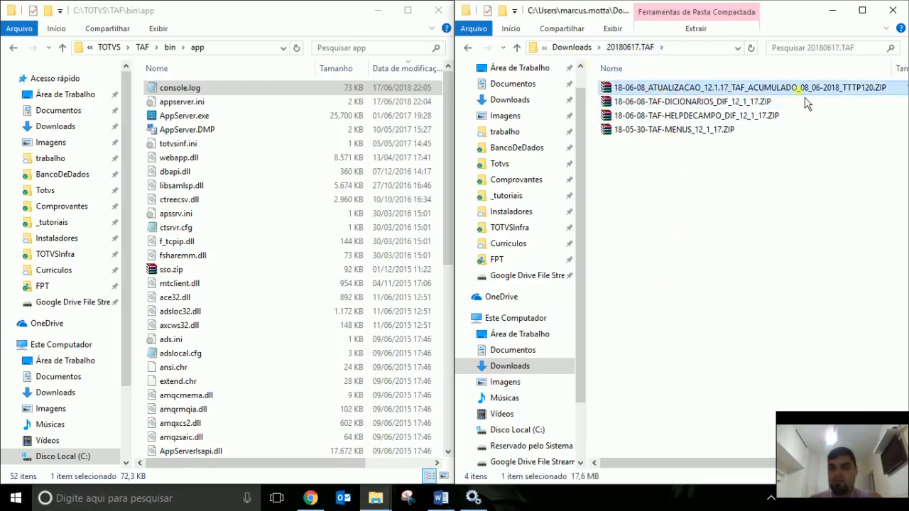
{"action": "left_click", "coordinate": [675, 102]}
{"action": "left_click", "coordinate": [671, 115]}
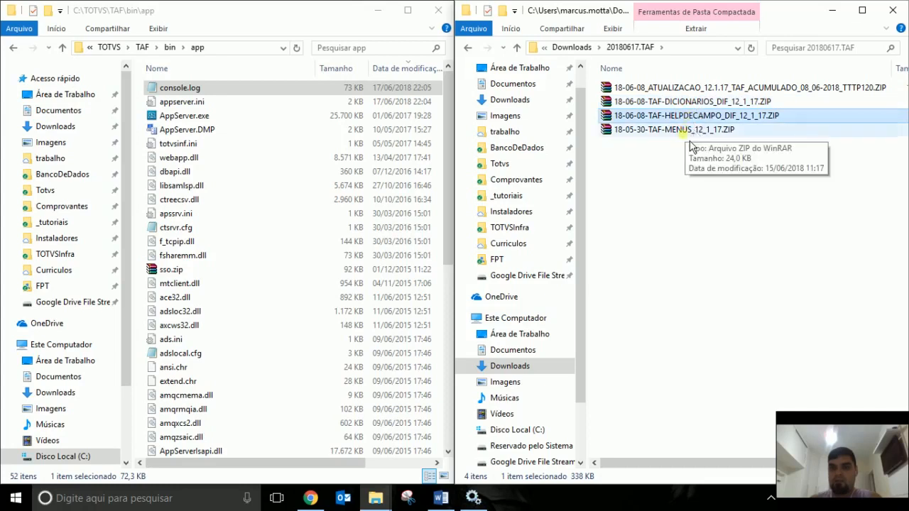
{"action": "left_click", "coordinate": [678, 130]}
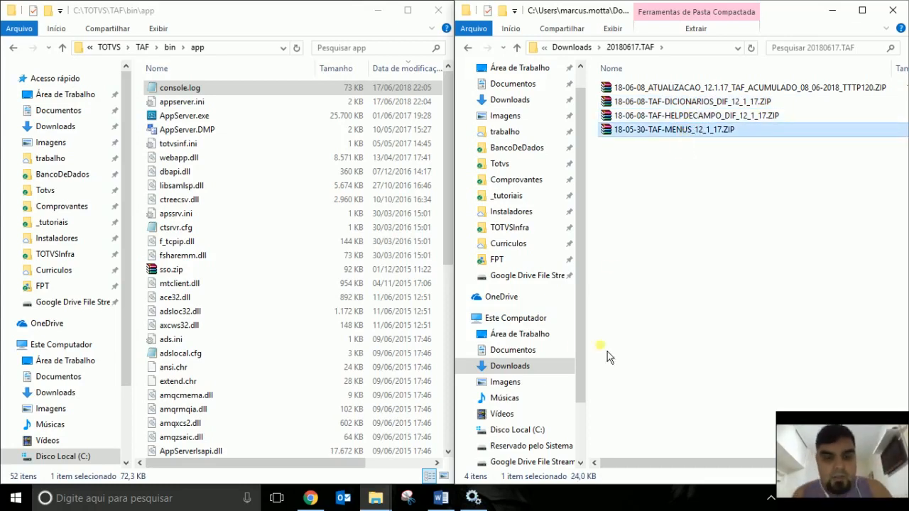
{"action": "left_click", "coordinate": [140, 47]}
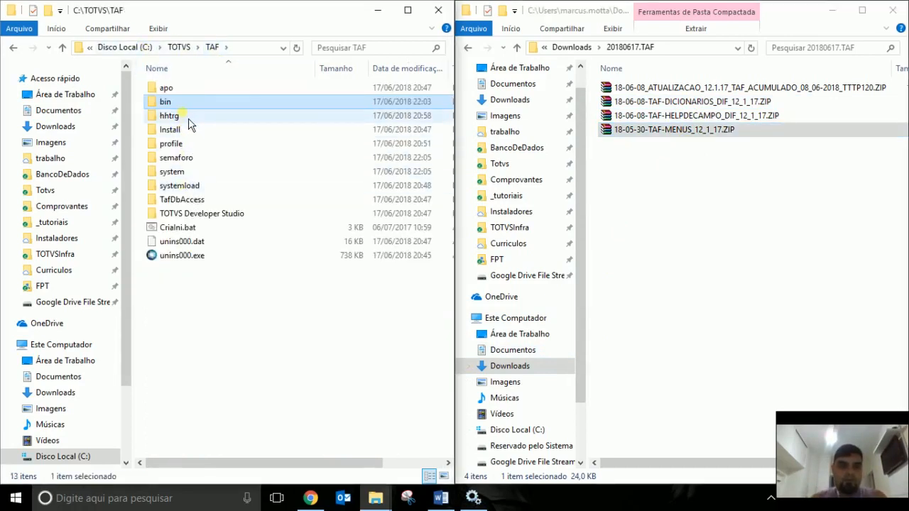
Launch SmartClient.exe from TAF\bin\smartclient and accept the SIGATAF/TCP/Taf start parameters.
{"action": "double_click", "coordinate": [177, 100]}
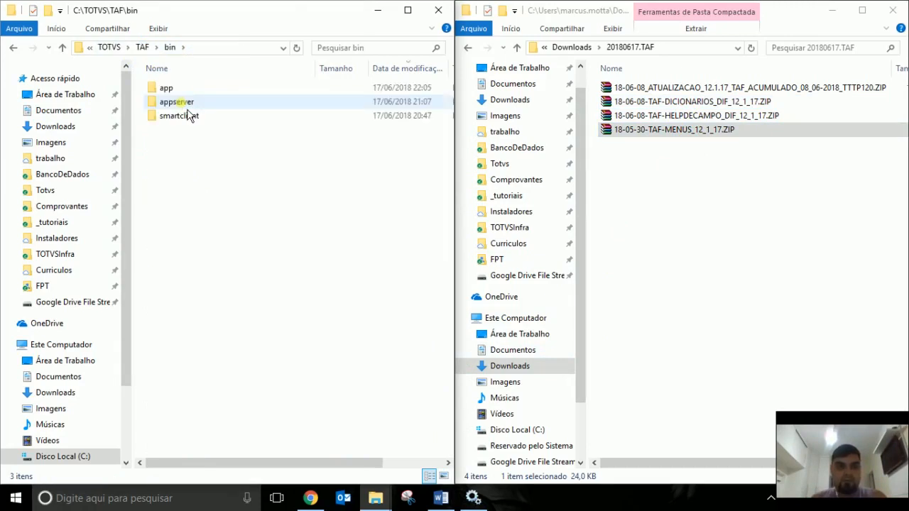
{"action": "double_click", "coordinate": [179, 114]}
{"action": "left_click", "coordinate": [186, 103]}
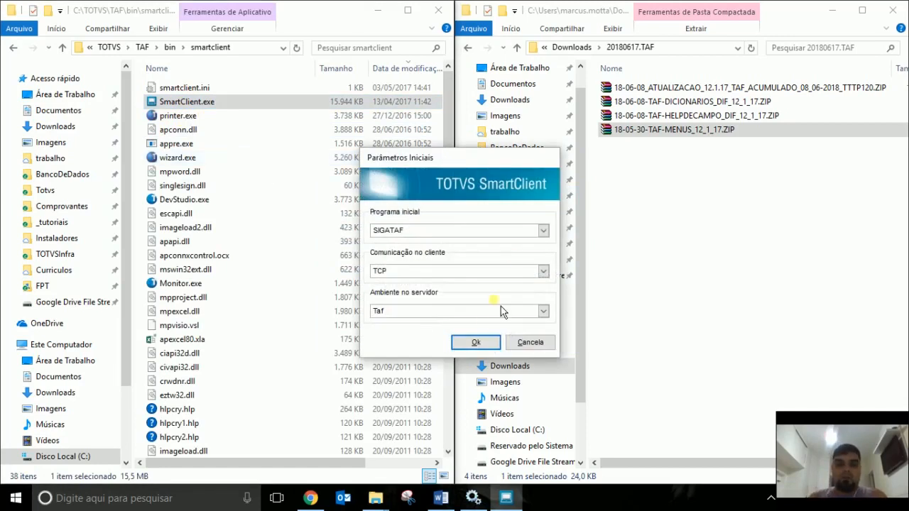
{"action": "left_click", "coordinate": [477, 342]}
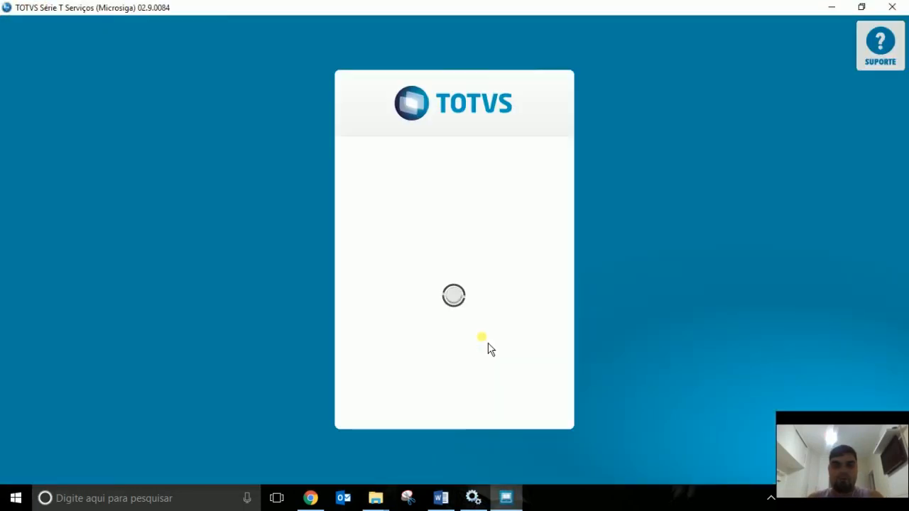
Log in as administrator with the password and enter group 99, filial 01.
{"action": "type", "text": "a"}
{"action": "key", "text": "Tab"}
{"action": "key", "text": "Tab"}
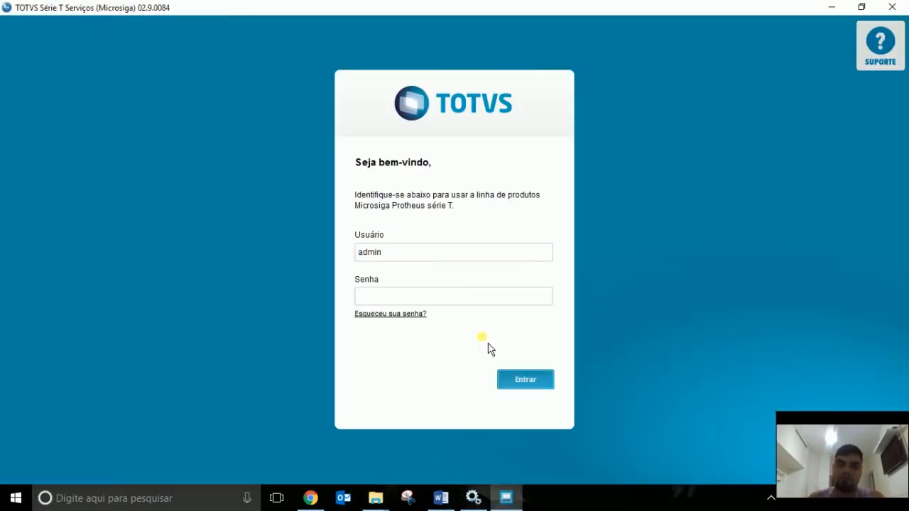
{"action": "key", "text": "Return"}
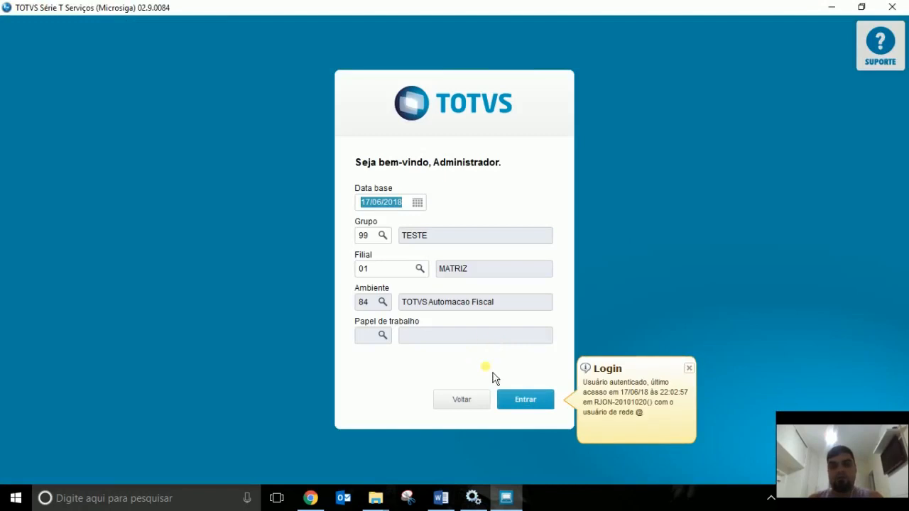
{"action": "left_click", "coordinate": [543, 403]}
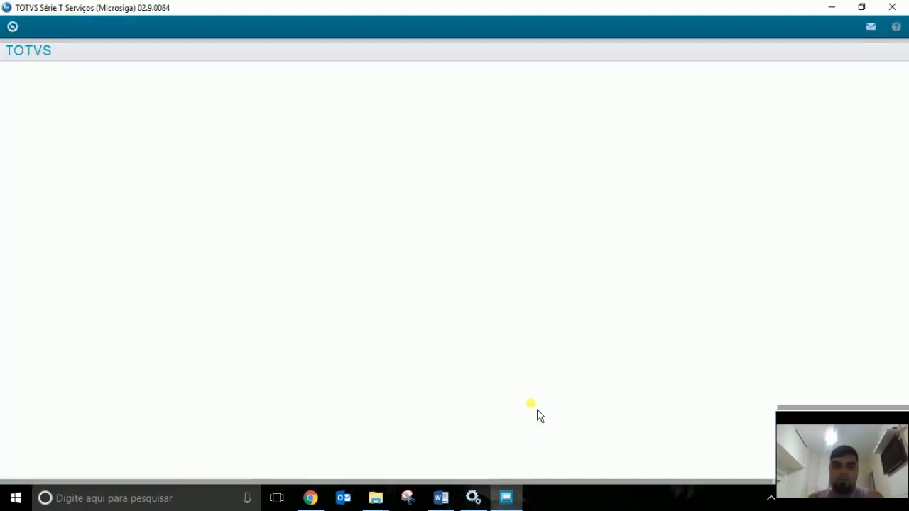
Read build 7.00.131227A-20170601 and RPO 12.1.017 under Ajuda > Sobre, then list the Atualizações routines.
{"action": "left_click", "coordinate": [28, 331]}
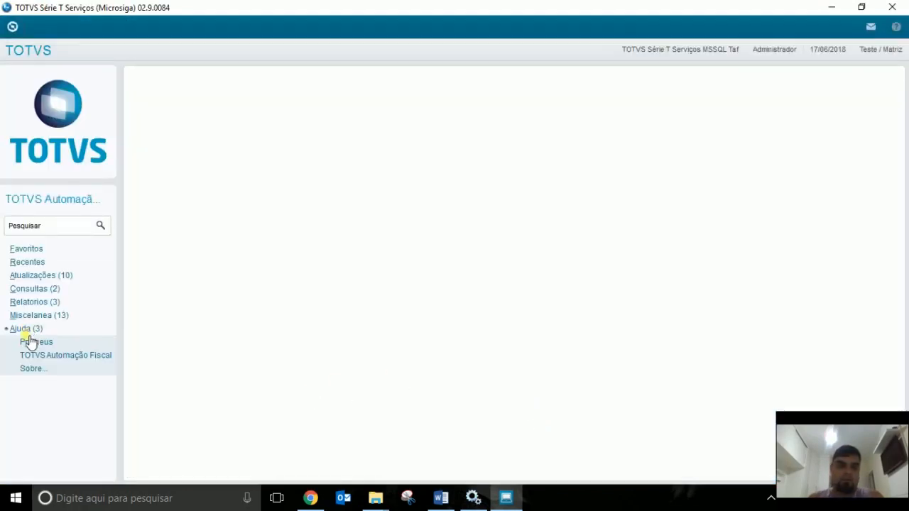
{"action": "left_click", "coordinate": [33, 369]}
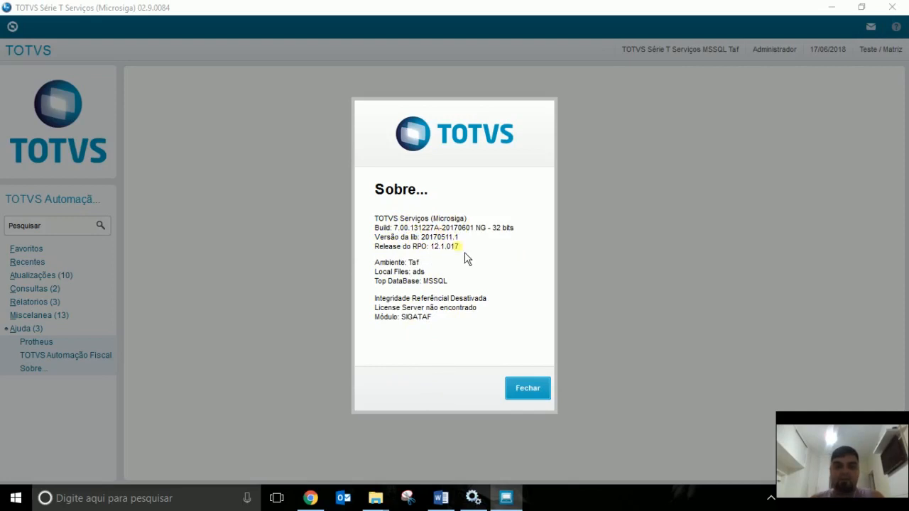
{"action": "left_click", "coordinate": [528, 389]}
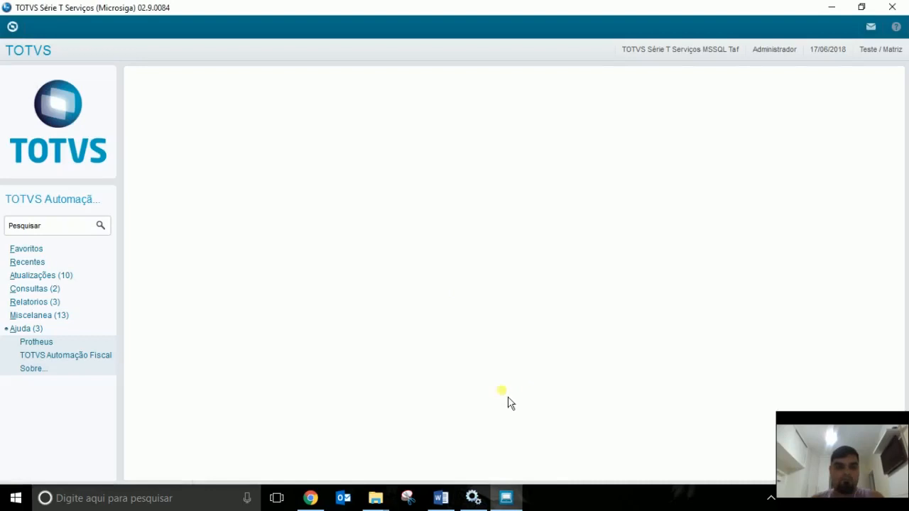
{"action": "left_click", "coordinate": [36, 275]}
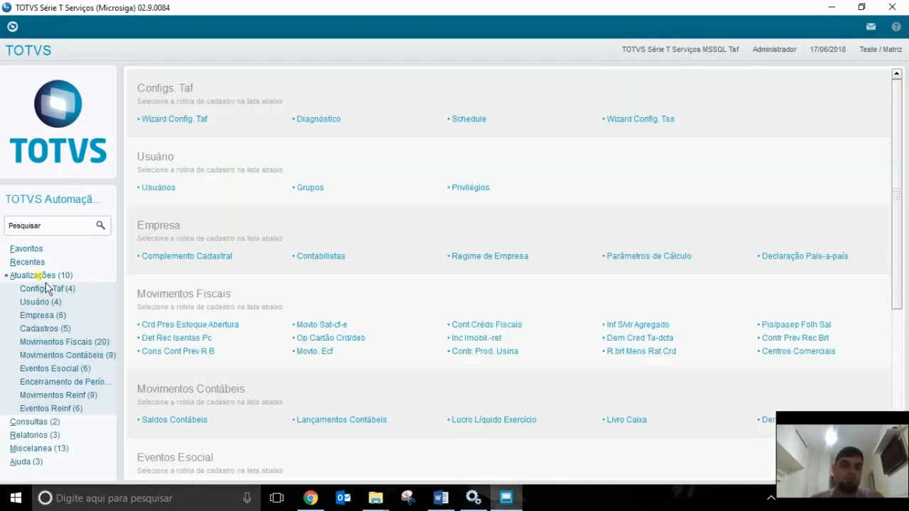
Run Configs. Taf > Diagnóstico to confirm application, DbAccess and LIB are ATUALIZADO, then exit SmartClient.
{"action": "left_click", "coordinate": [48, 289]}
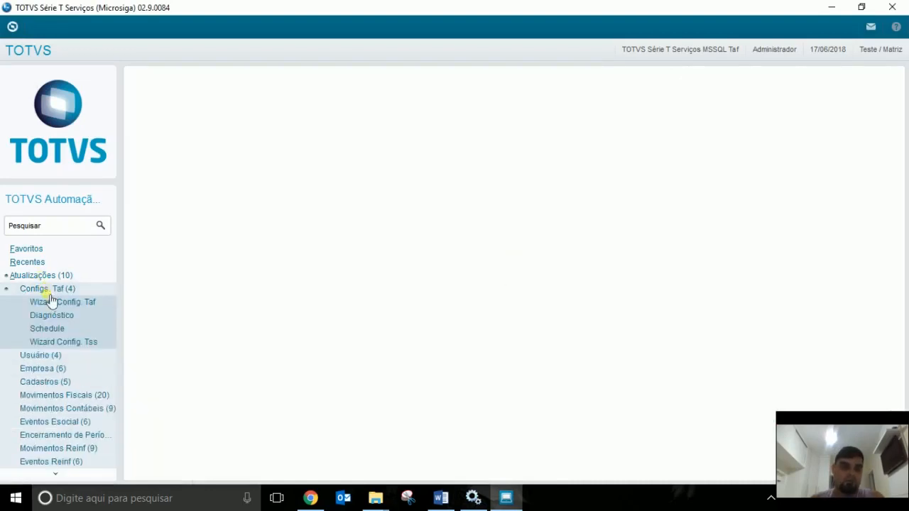
{"action": "left_click", "coordinate": [52, 315]}
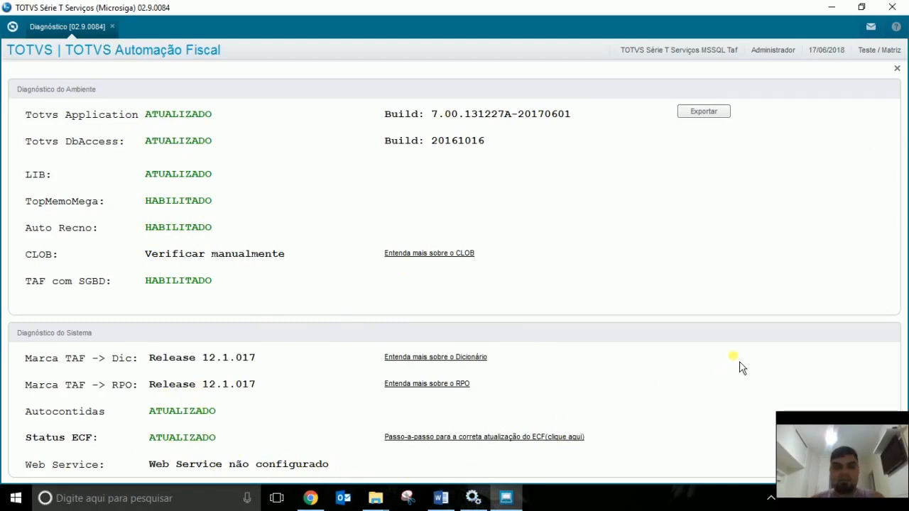
{"action": "left_click", "coordinate": [897, 69]}
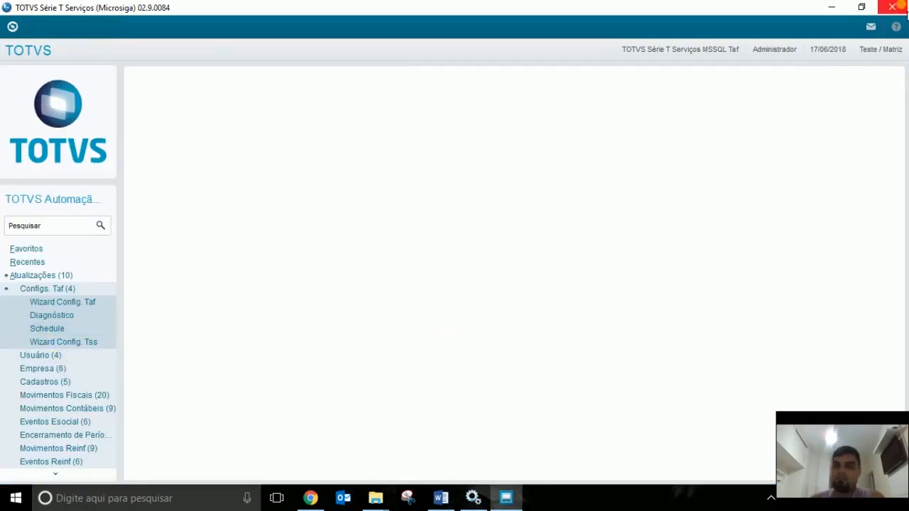
{"action": "left_click", "coordinate": [906, 10]}
Finish the SmartClient session and browse File Explorer up to C:\TOTVS beside the Word report.
{"action": "left_click", "coordinate": [527, 333]}
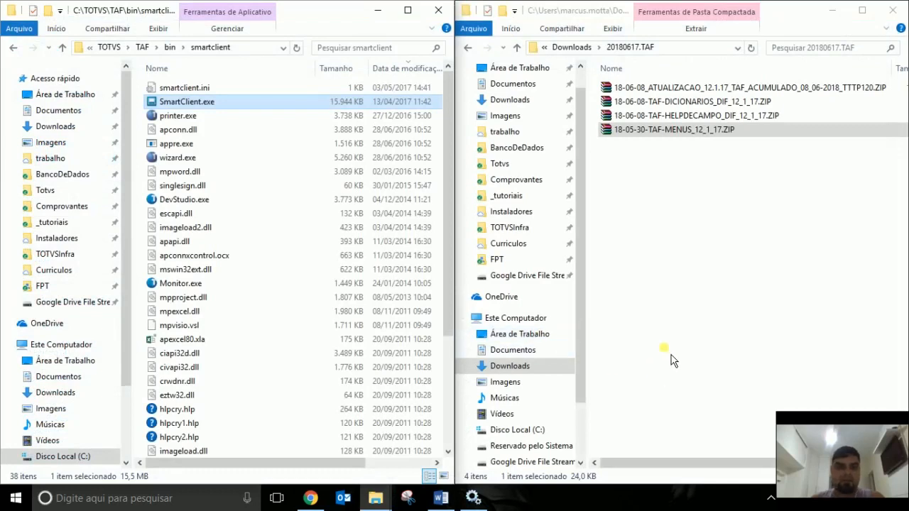
{"action": "left_click", "coordinate": [142, 47]}
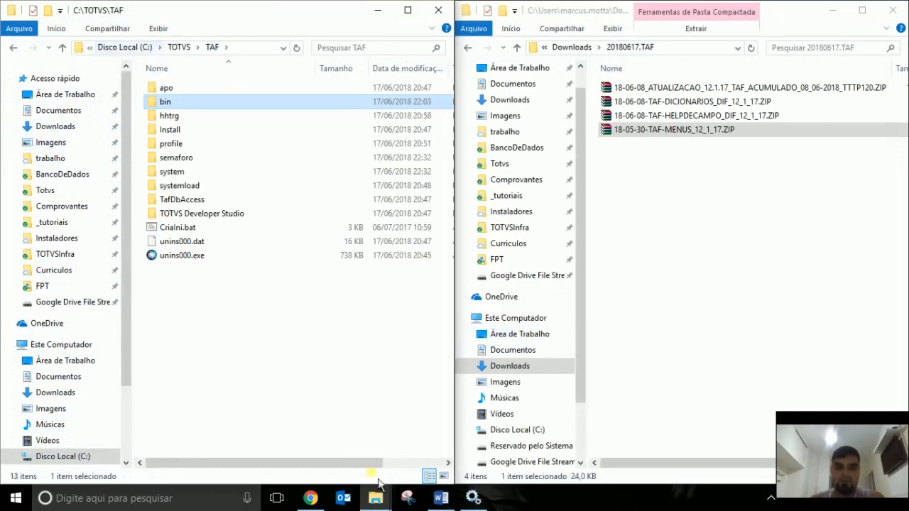
{"action": "left_click", "coordinate": [441, 499]}
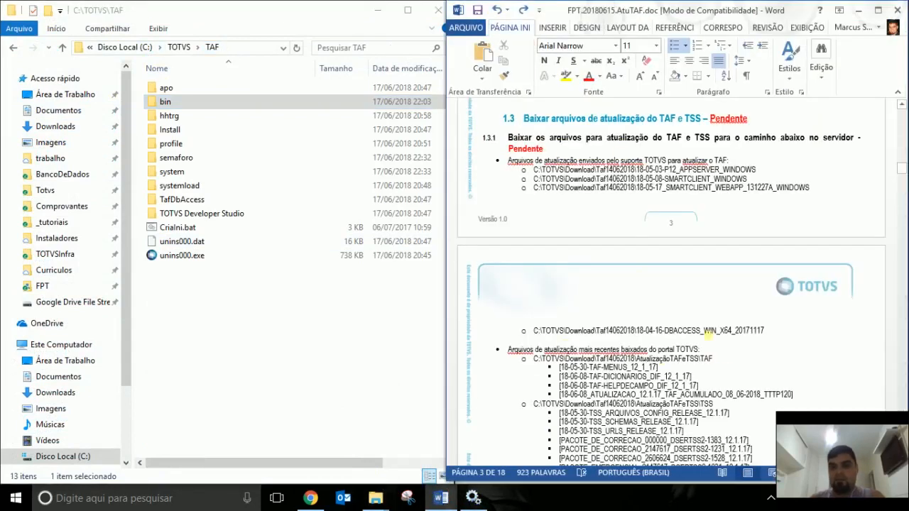
{"action": "scroll", "coordinate": [787, 297], "scroll_direction": "up", "scroll_amount": 2}
{"action": "scroll", "coordinate": [789, 298], "scroll_direction": "down", "scroll_amount": 2}
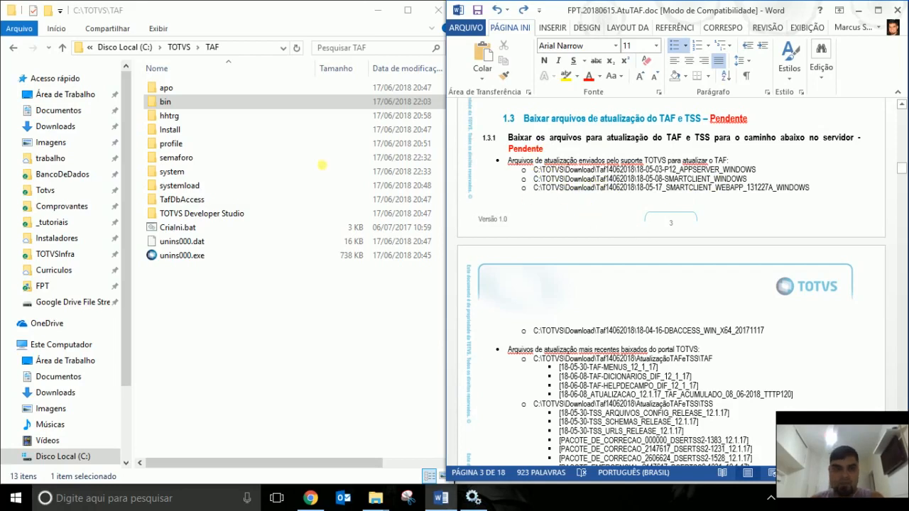
{"action": "left_click", "coordinate": [179, 47]}
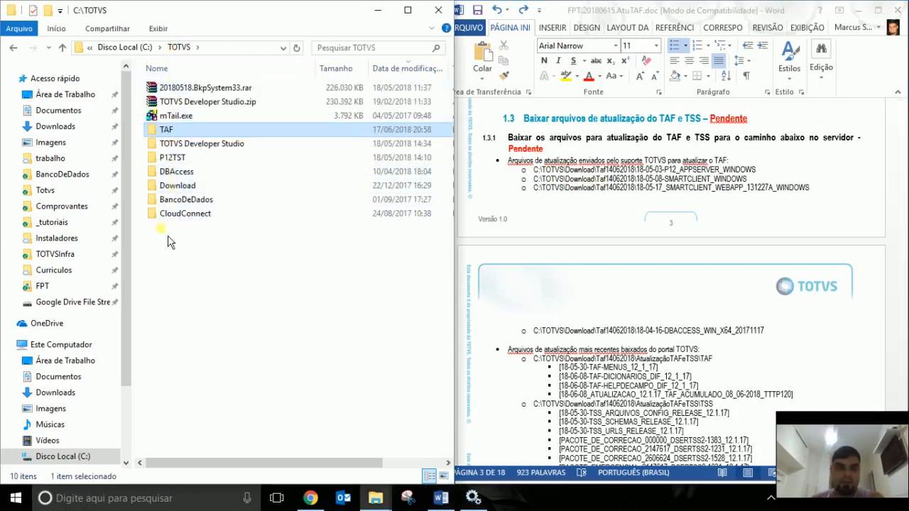
Scroll the report to section 1.3.2 Atualizar DBAccess and its DBMonitor screenshot, with Services alongside.
{"action": "left_click", "coordinate": [193, 190]}
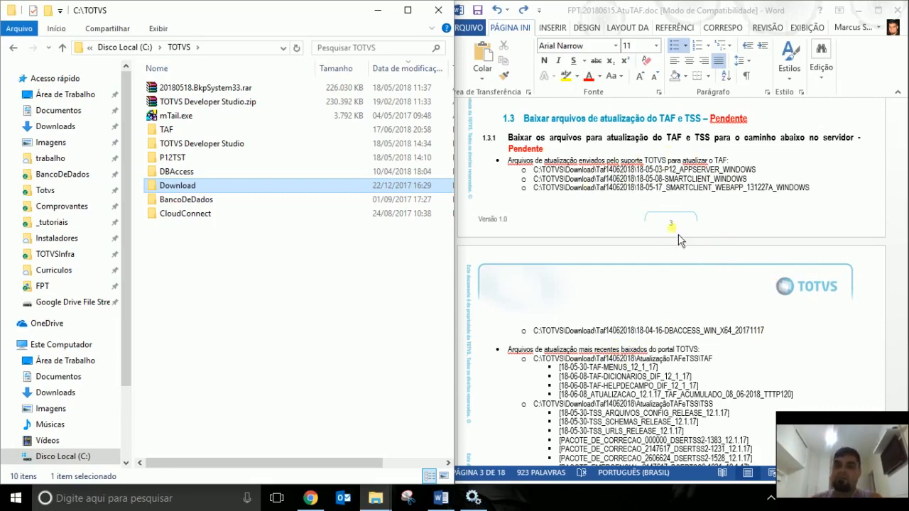
{"action": "scroll", "coordinate": [723, 231], "scroll_direction": "down", "scroll_amount": 1}
{"action": "scroll", "coordinate": [723, 232], "scroll_direction": "up", "scroll_amount": 1}
{"action": "scroll", "coordinate": [731, 248], "scroll_direction": "down", "scroll_amount": 2}
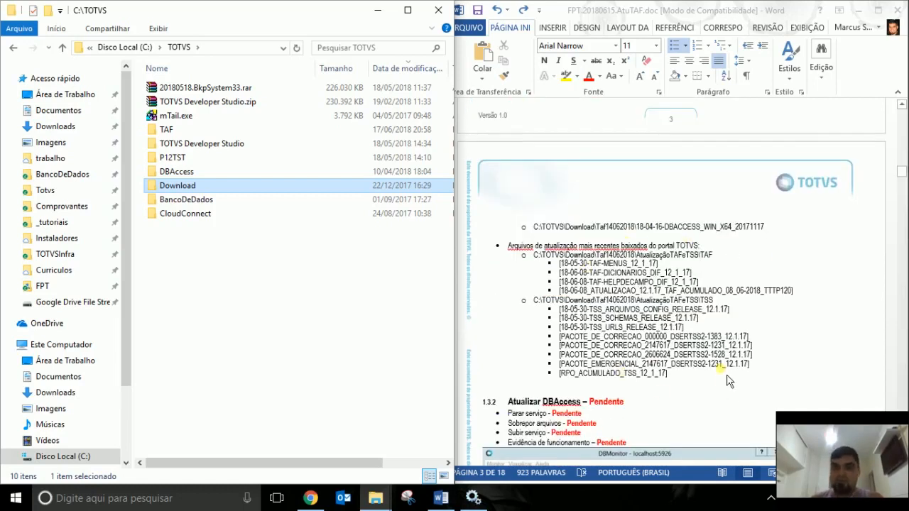
{"action": "scroll", "coordinate": [701, 390], "scroll_direction": "up", "scroll_amount": 1}
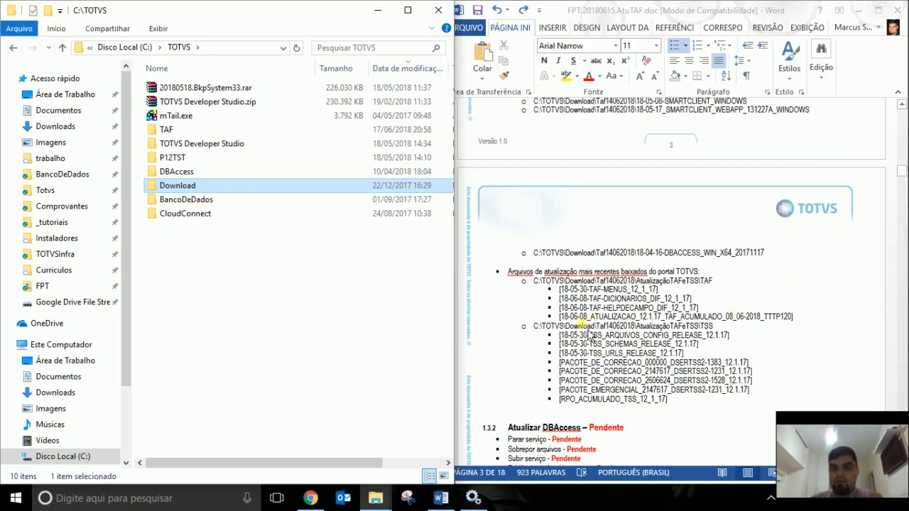
{"action": "scroll", "coordinate": [760, 282], "scroll_direction": "up", "scroll_amount": 2}
{"action": "scroll", "coordinate": [760, 282], "scroll_direction": "up", "scroll_amount": 2}
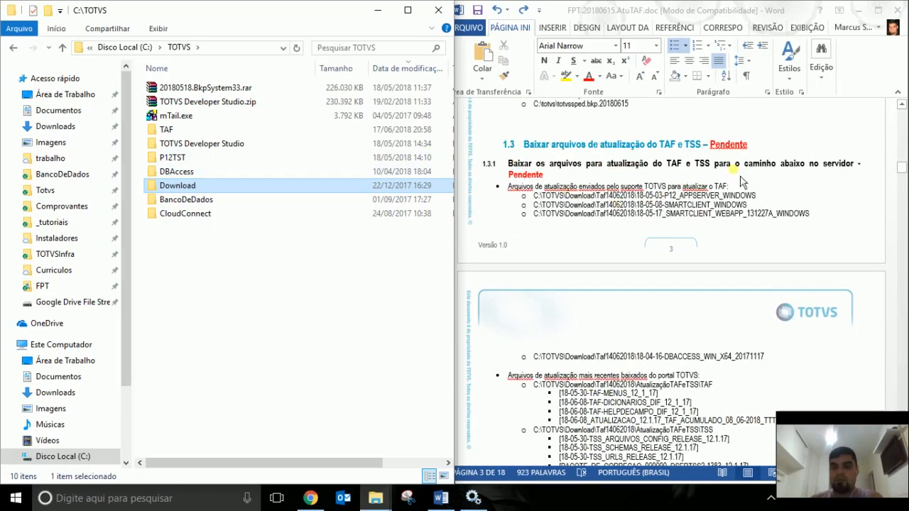
{"action": "scroll", "coordinate": [699, 233], "scroll_direction": "down", "scroll_amount": 3}
{"action": "scroll", "coordinate": [701, 235], "scroll_direction": "down", "scroll_amount": 8}
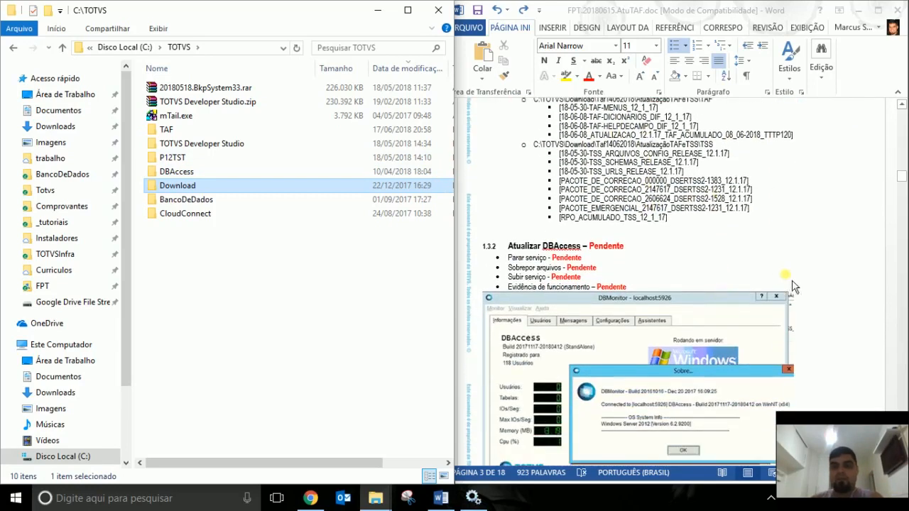
{"action": "scroll", "coordinate": [817, 256], "scroll_direction": "down", "scroll_amount": 5}
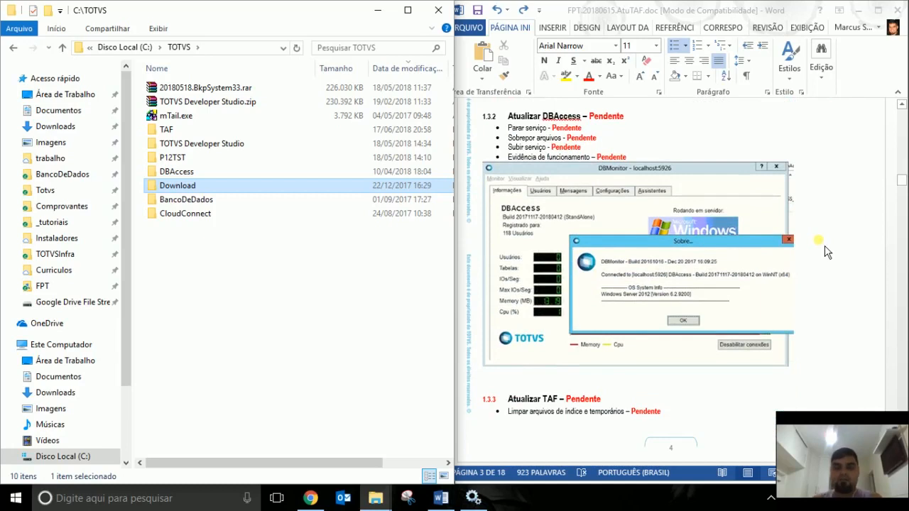
{"action": "scroll", "coordinate": [828, 253], "scroll_direction": "up", "scroll_amount": 1}
{"action": "scroll", "coordinate": [829, 252], "scroll_direction": "down", "scroll_amount": 1}
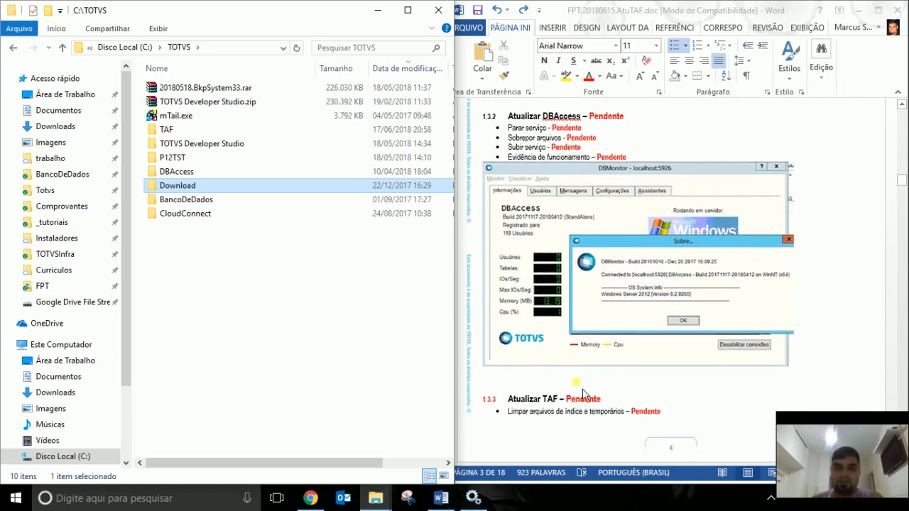
{"action": "left_click", "coordinate": [473, 498]}
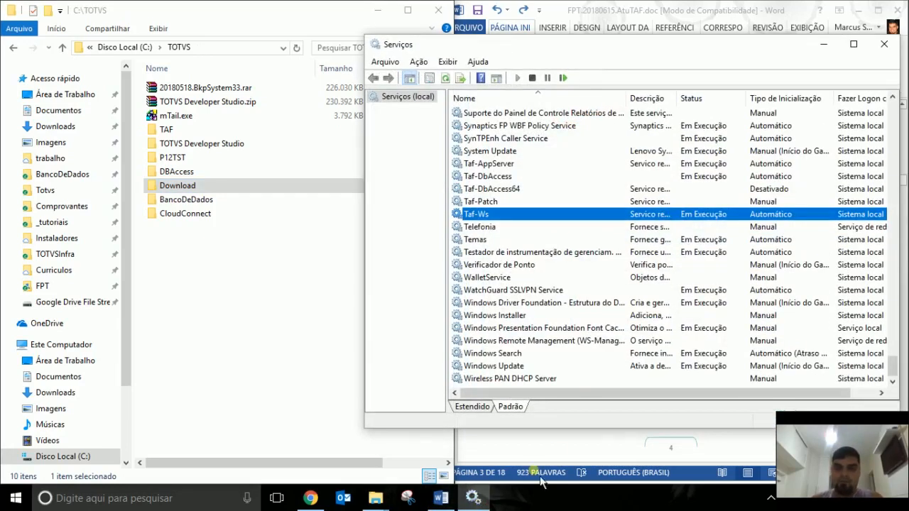
Stop the Taf-Ws and Taf-AppServer services, then start Task Manager from the taskbar.
{"action": "left_click", "coordinate": [538, 83]}
{"action": "left_click", "coordinate": [525, 217]}
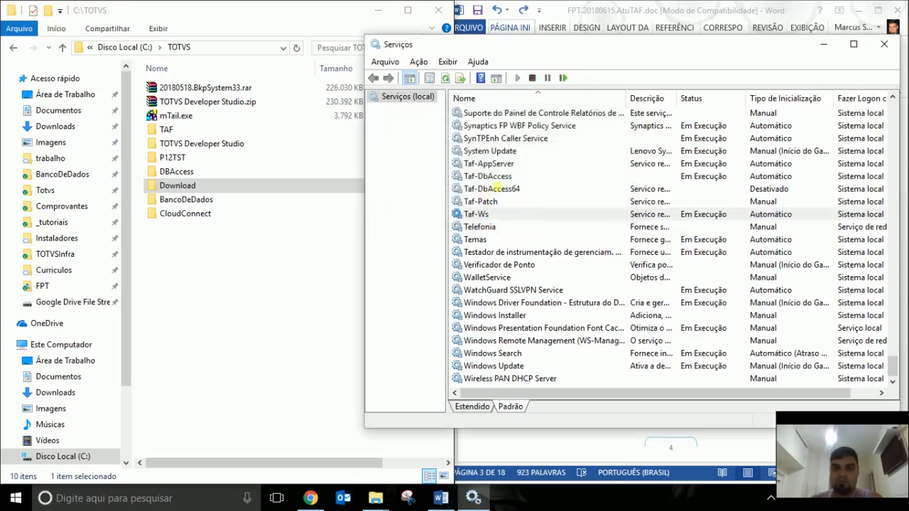
{"action": "left_click", "coordinate": [527, 178]}
{"action": "left_click", "coordinate": [510, 162]}
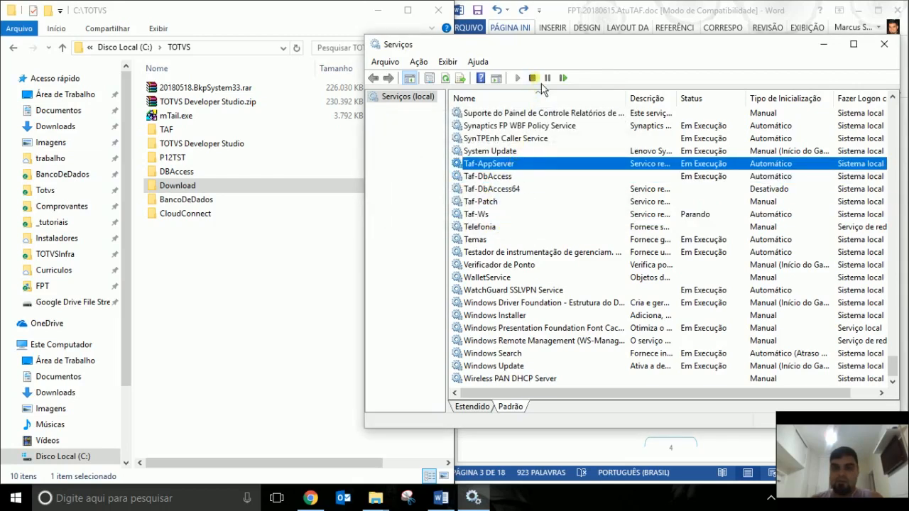
{"action": "left_click", "coordinate": [537, 81]}
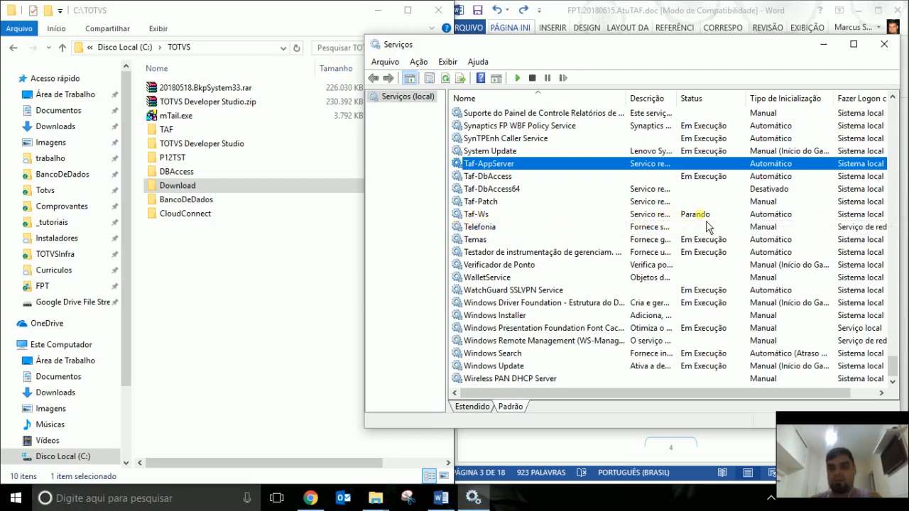
{"action": "left_click", "coordinate": [675, 216]}
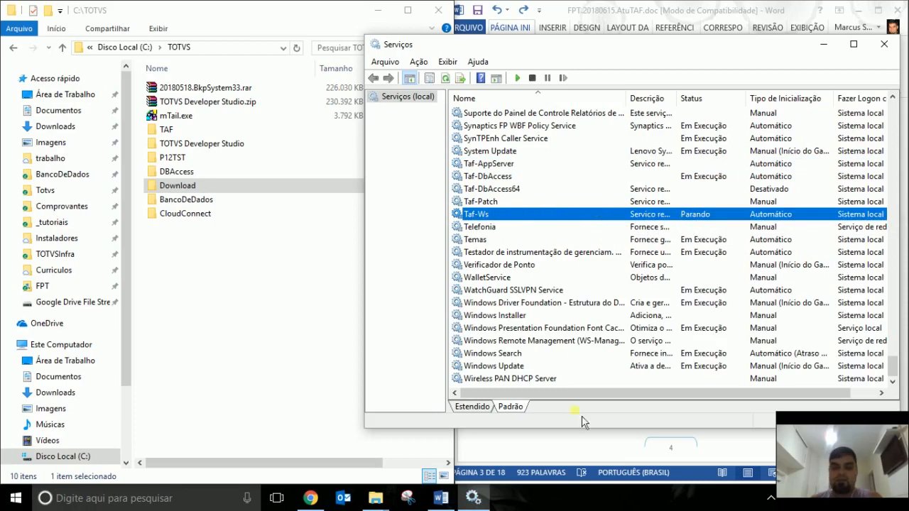
{"action": "right_click", "coordinate": [563, 501]}
{"action": "left_click", "coordinate": [613, 434]}
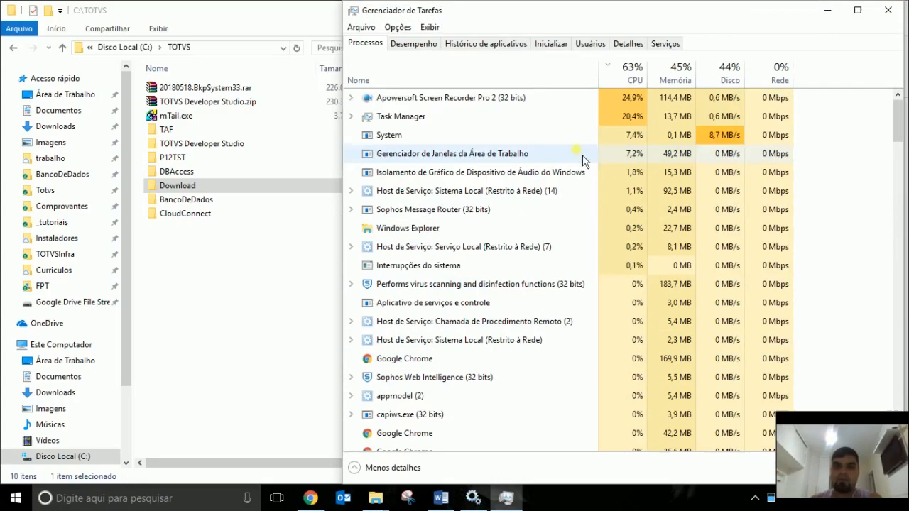
List Task Manager's services sorted by name and locate the Taf services.
{"action": "left_click", "coordinate": [666, 48]}
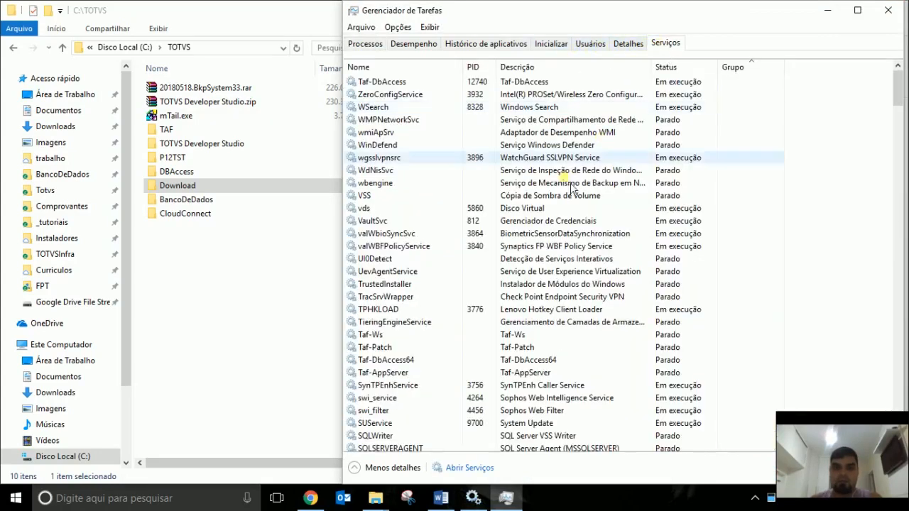
{"action": "left_click", "coordinate": [391, 68]}
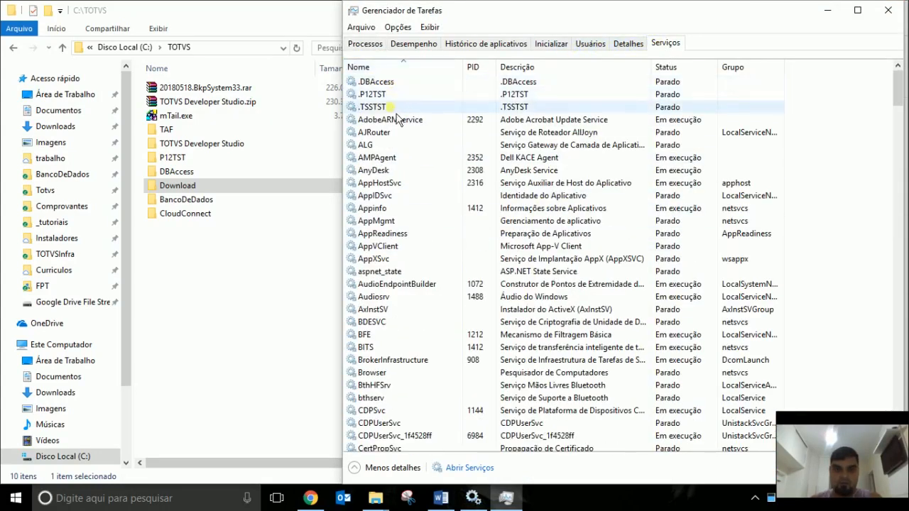
{"action": "scroll", "coordinate": [416, 274], "scroll_direction": "down", "scroll_amount": 20}
{"action": "key", "text": "t"}
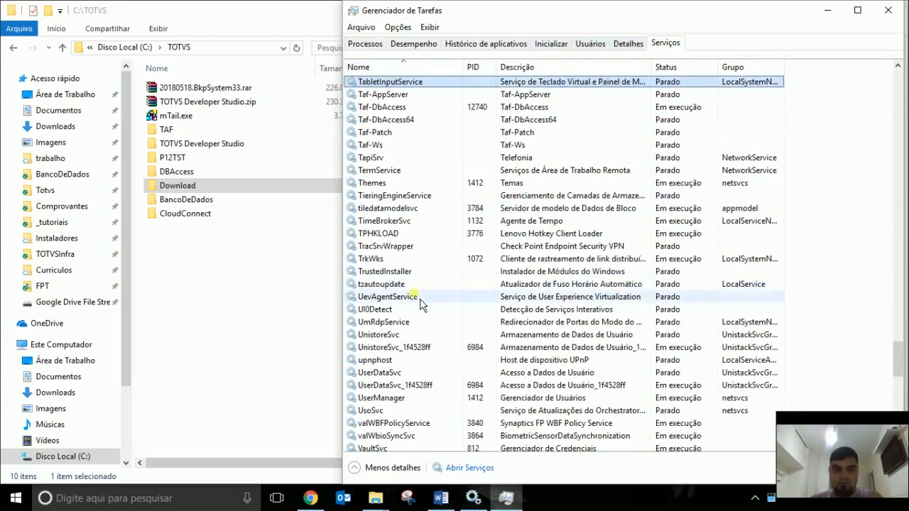
{"action": "left_click", "coordinate": [412, 147]}
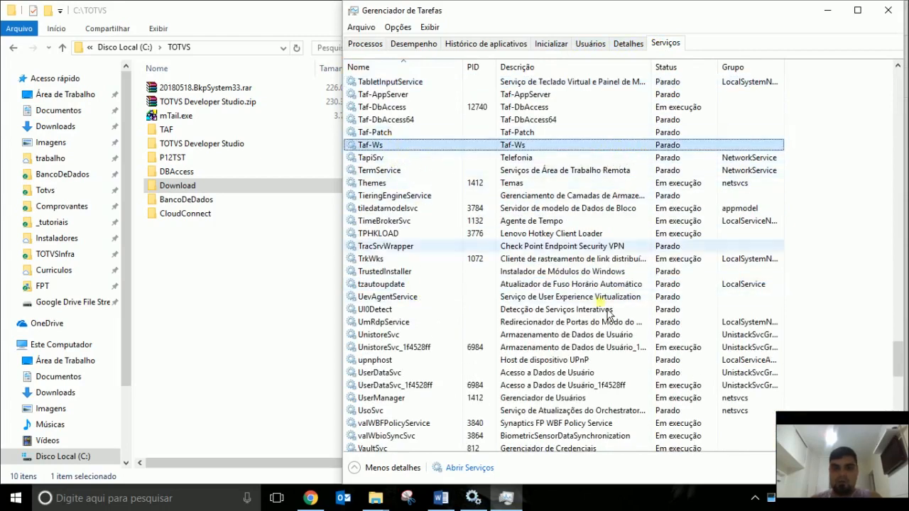
{"action": "left_click", "coordinate": [470, 467]}
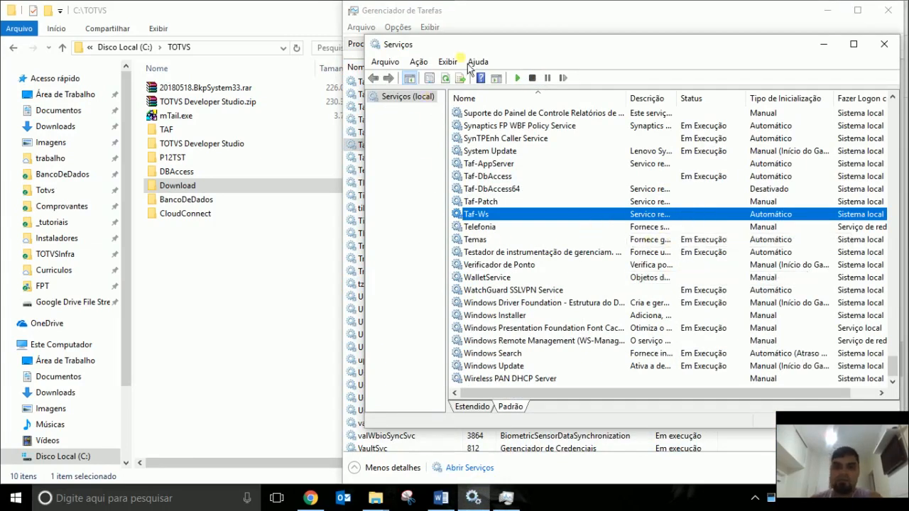
{"action": "left_click", "coordinate": [552, 22]}
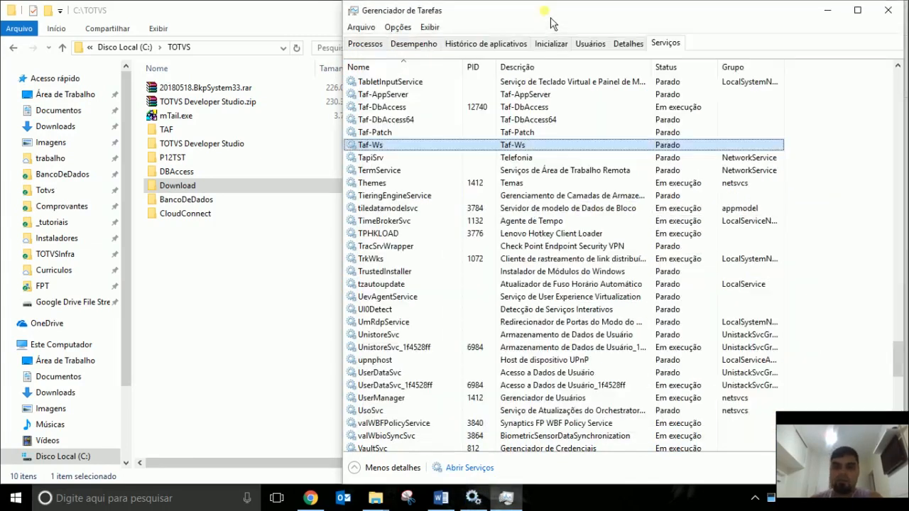
Go to the details of Taf-DbAccess to show its dbaccess.exe process, PID 12740.
{"action": "right_click", "coordinate": [383, 147]}
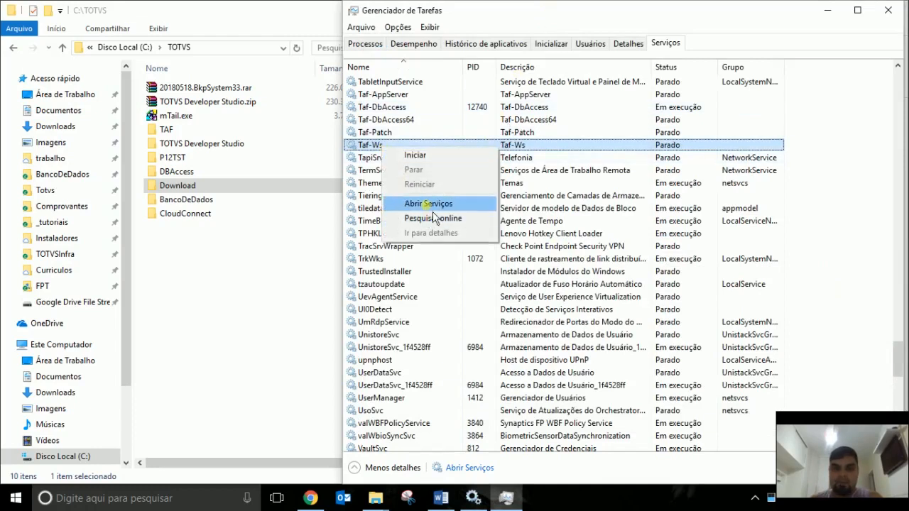
{"action": "left_click", "coordinate": [561, 132]}
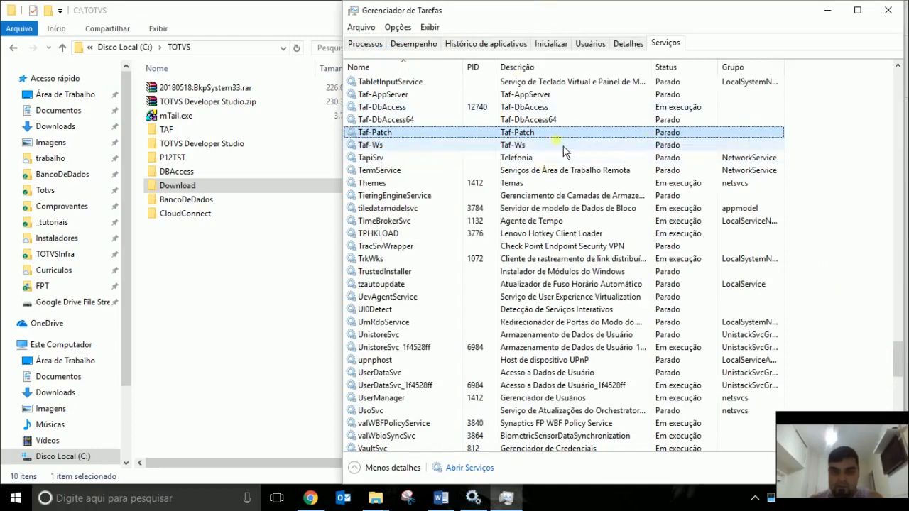
{"action": "left_click", "coordinate": [580, 111]}
{"action": "right_click", "coordinate": [505, 112]}
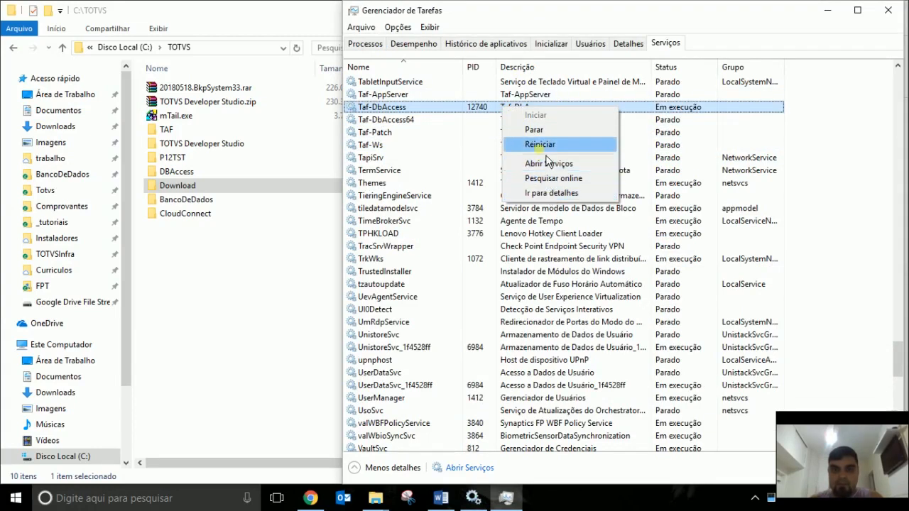
{"action": "left_click", "coordinate": [554, 199]}
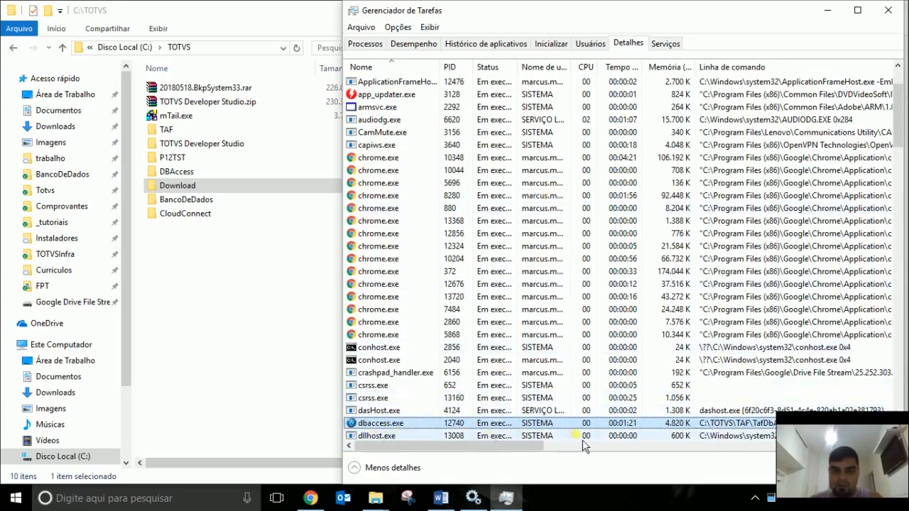
{"action": "right_click", "coordinate": [467, 426]}
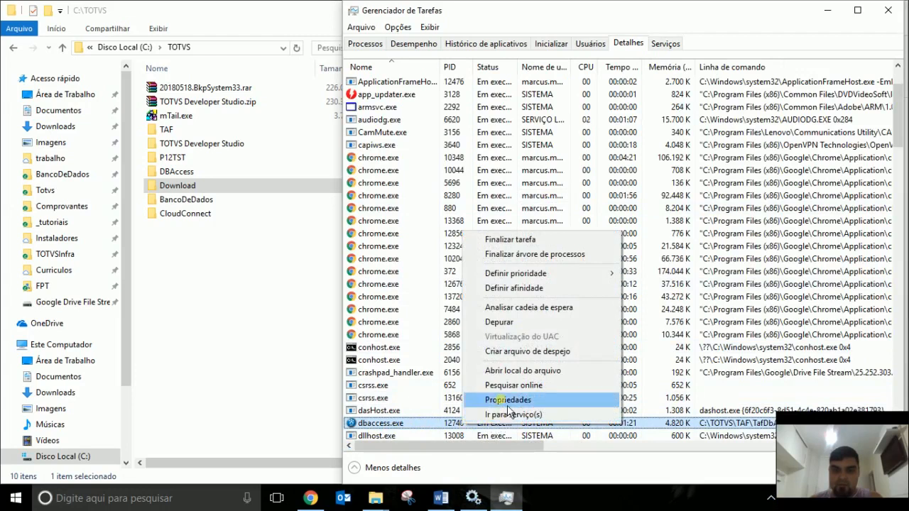
{"action": "left_click_drag", "start_coordinate": [877, 453], "coordinate": [863, 423]}
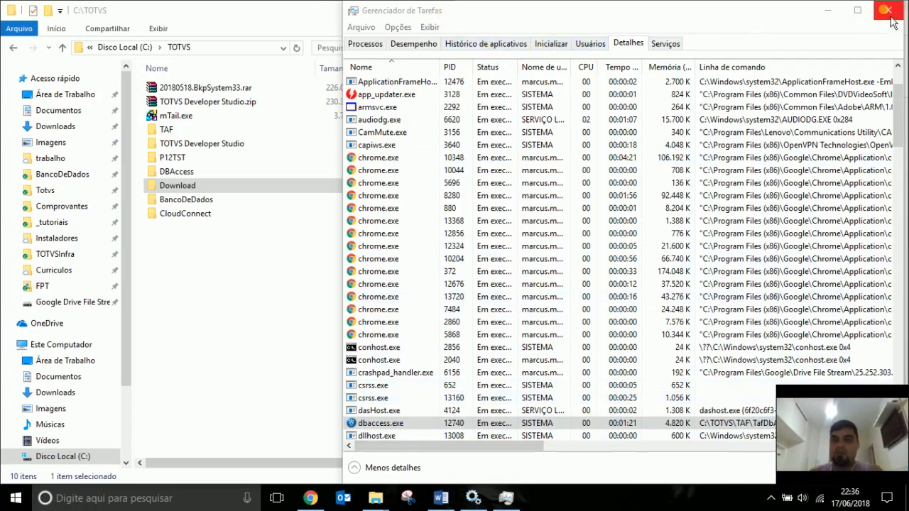
Close Task Manager and stop the Taf-DbAccess service.
{"action": "left_click", "coordinate": [890, 17]}
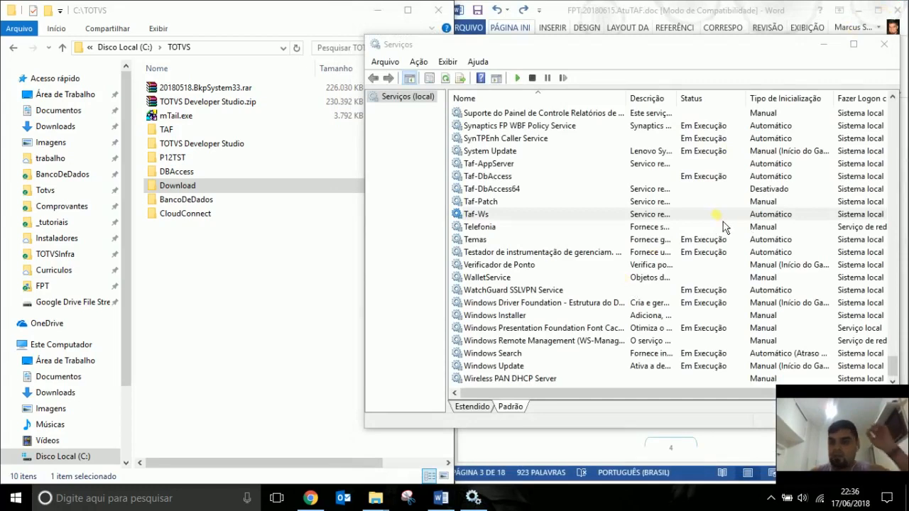
{"action": "left_click", "coordinate": [709, 176]}
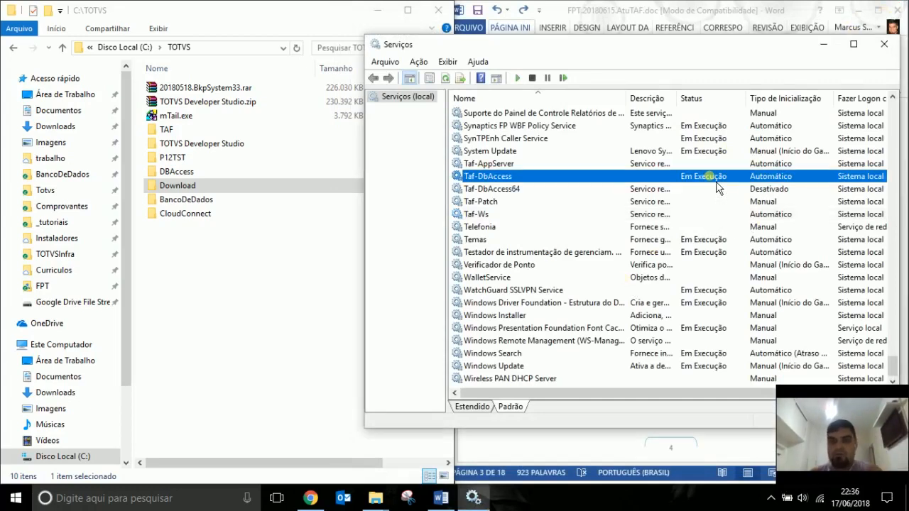
{"action": "left_click", "coordinate": [534, 78]}
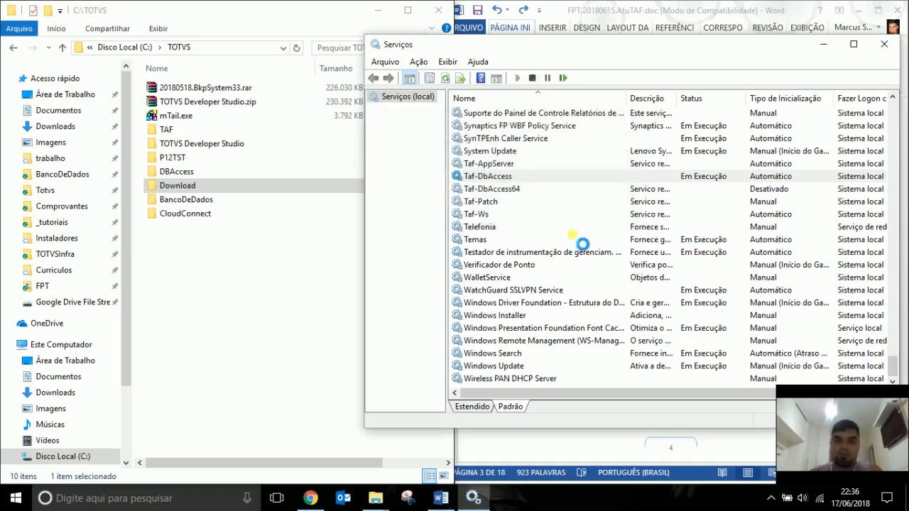
Review the .DBAccess and .MSSQLSERVER entries, then open Taf-AppServer's properties showing appserver.exe path.
{"action": "left_click", "coordinate": [508, 206]}
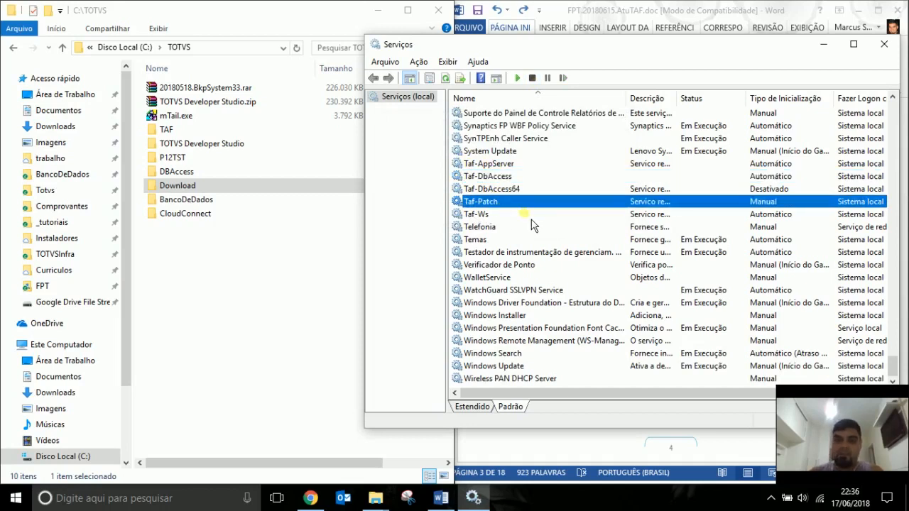
{"action": "key", "text": "Home"}
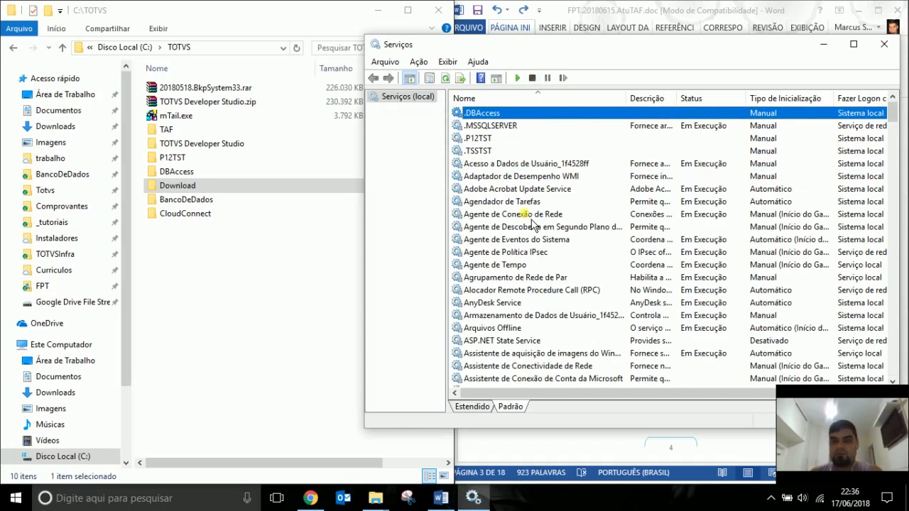
{"action": "key", "text": "Down"}
{"action": "key", "text": "Down"}
{"action": "key", "text": "Down"}
{"action": "key", "text": "Down"}
{"action": "key", "text": "Up"}
{"action": "key", "text": "Up"}
{"action": "key", "text": "Up"}
{"action": "key", "text": "Up"}
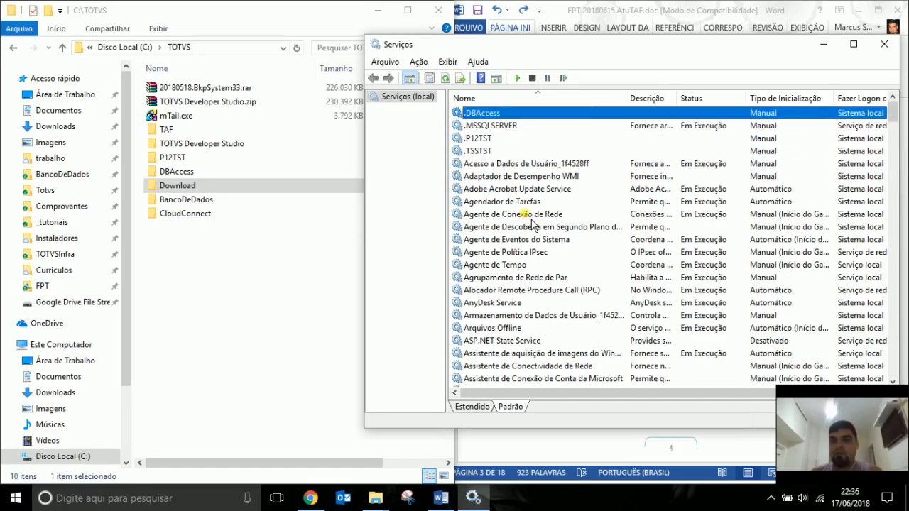
{"action": "key", "text": "Down"}
{"action": "key", "text": "Down"}
{"action": "key", "text": "Down"}
{"action": "key", "text": "Up"}
{"action": "key", "text": "Up"}
{"action": "key", "text": "Up"}
{"action": "key", "text": "Down"}
{"action": "key", "text": "Up"}
{"action": "key", "text": "Down"}
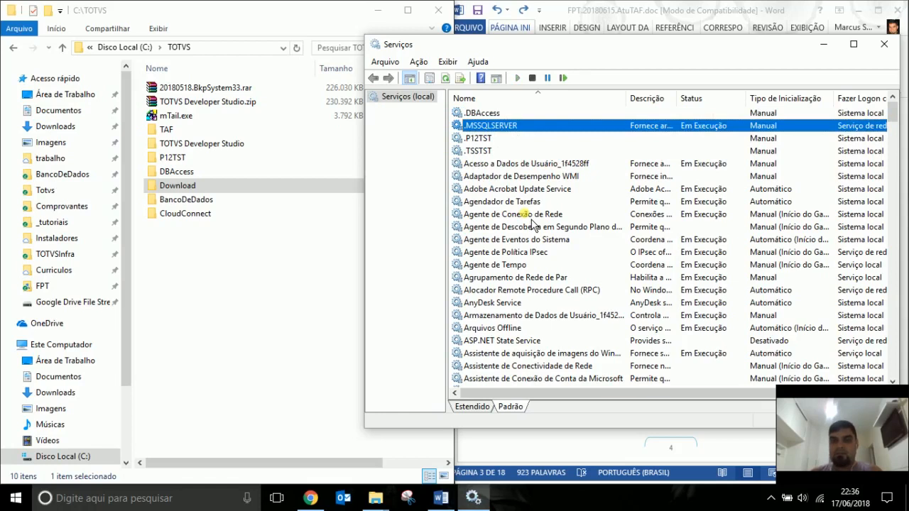
{"action": "key", "text": "Up"}
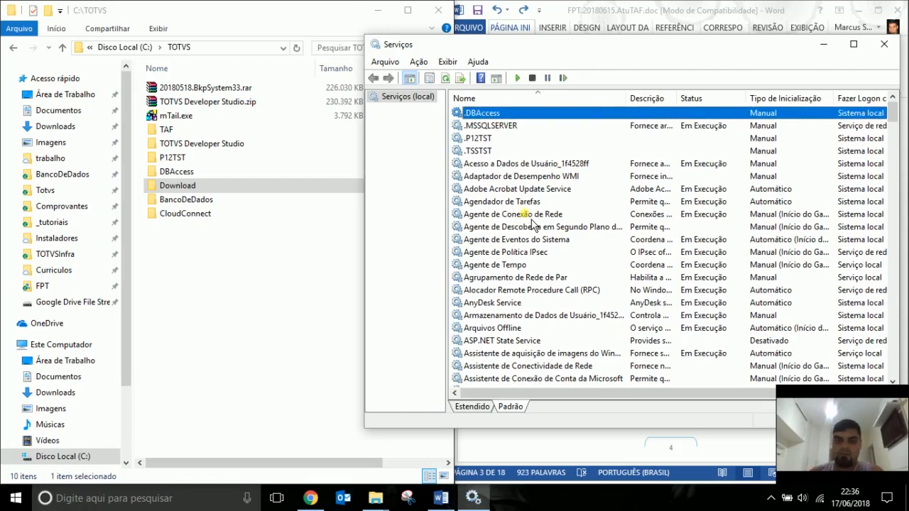
{"action": "key", "text": "t"}
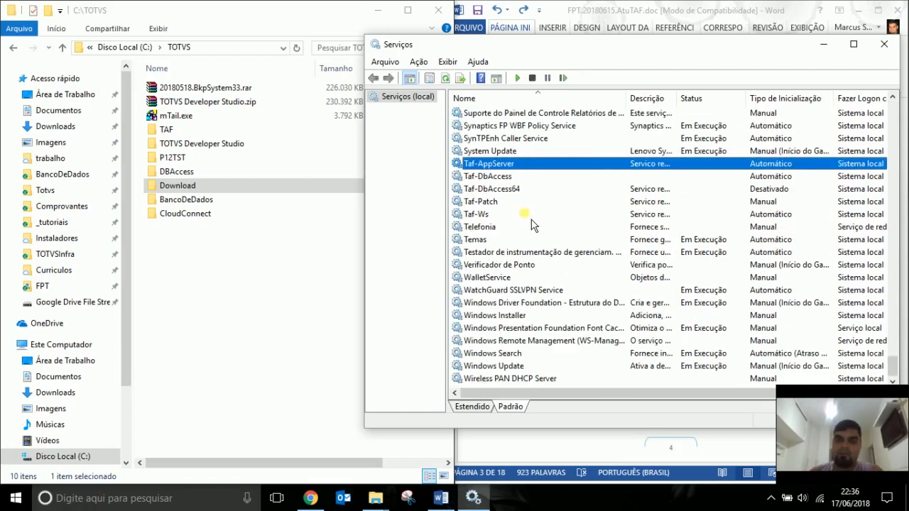
{"action": "double_click", "coordinate": [518, 167]}
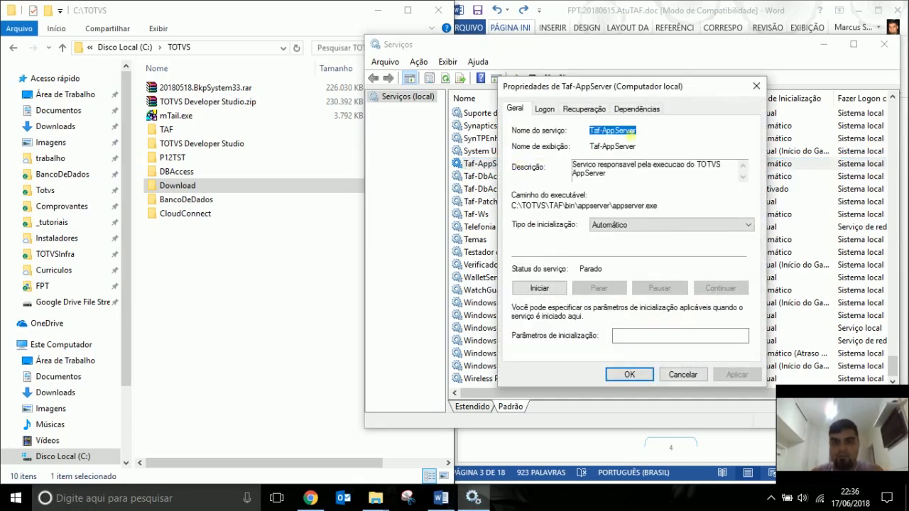
Close the properties and open an administrator Command Prompt beside the services list.
{"action": "key", "text": "Escape"}
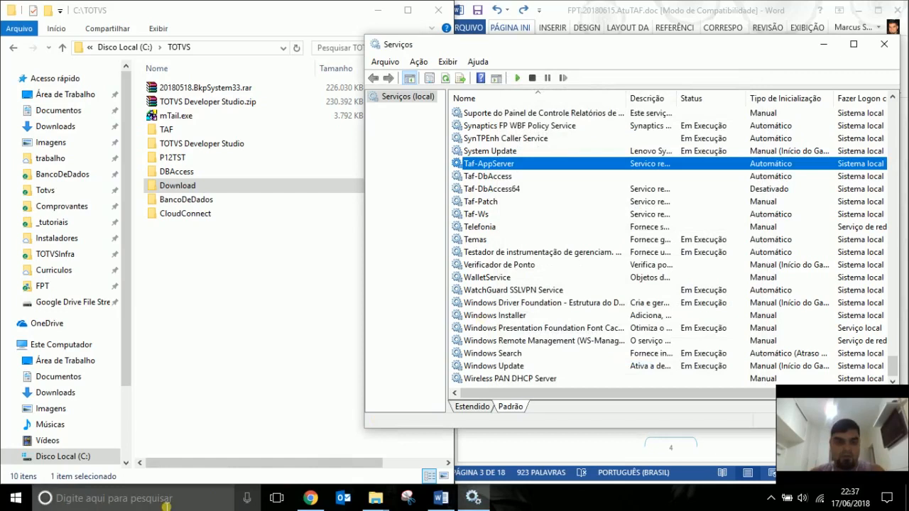
{"action": "left_click", "coordinate": [17, 499]}
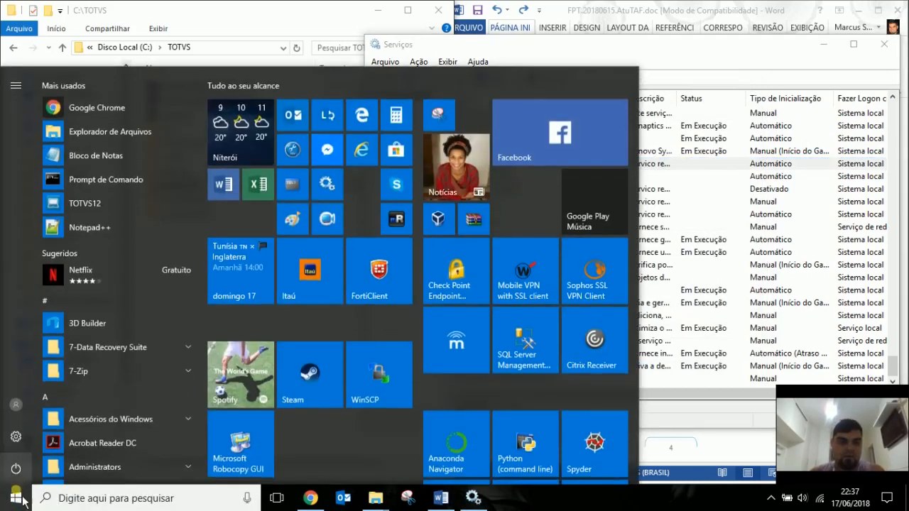
{"action": "right_click", "coordinate": [25, 501]}
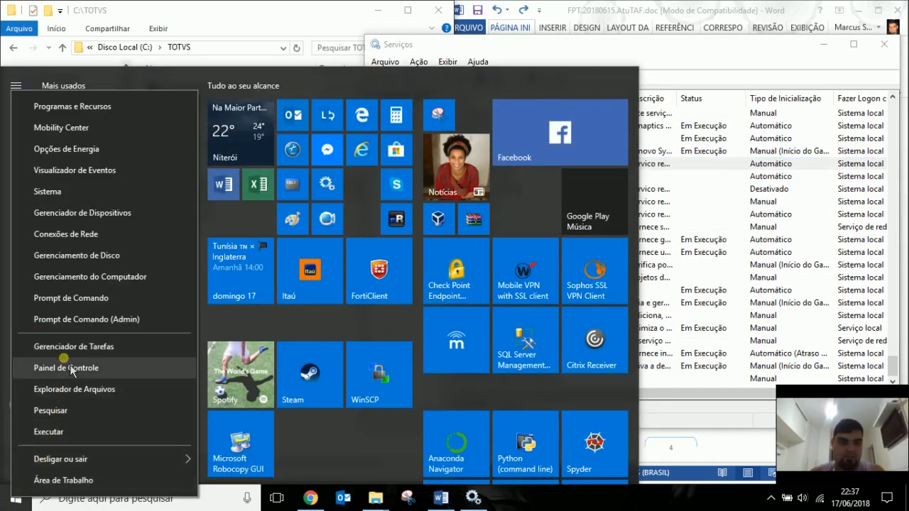
{"action": "left_click", "coordinate": [75, 326]}
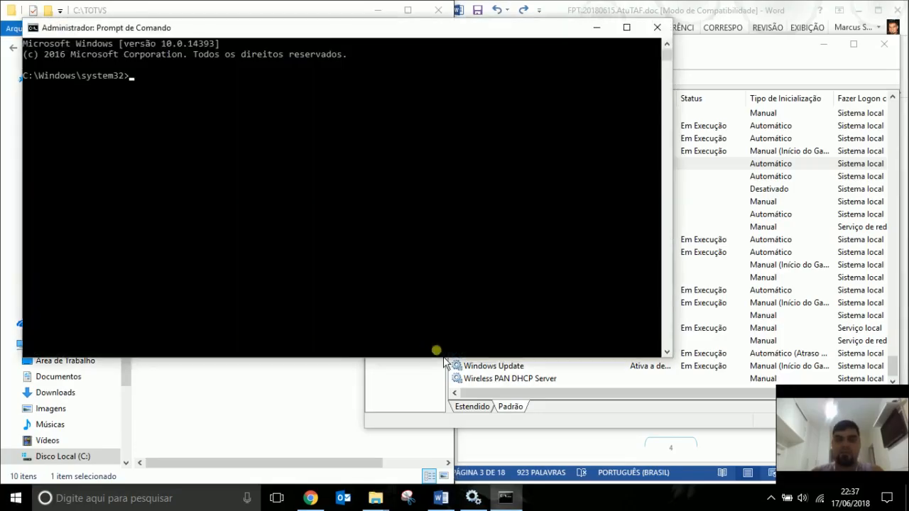
{"action": "left_click_drag", "start_coordinate": [355, 32], "coordinate": [334, 166]}
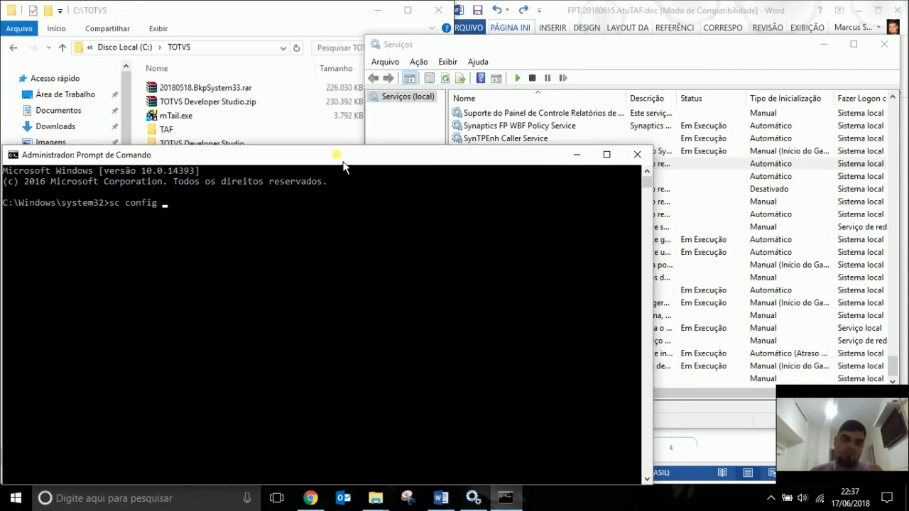
Run 'sc config Taf-AppServer displayname= .TAF' to rename the service's display name.
{"action": "type", "text": "Taf-AppServer"}
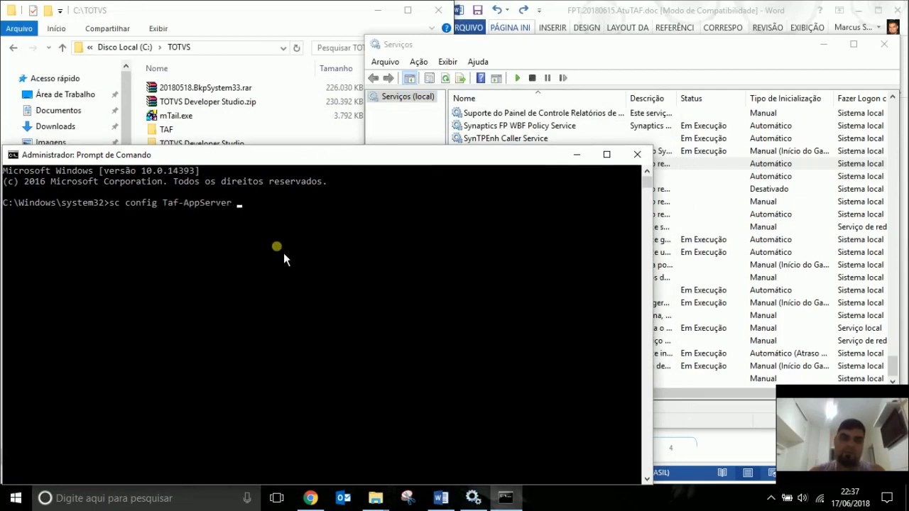
{"action": "type", "text": "displayname="}
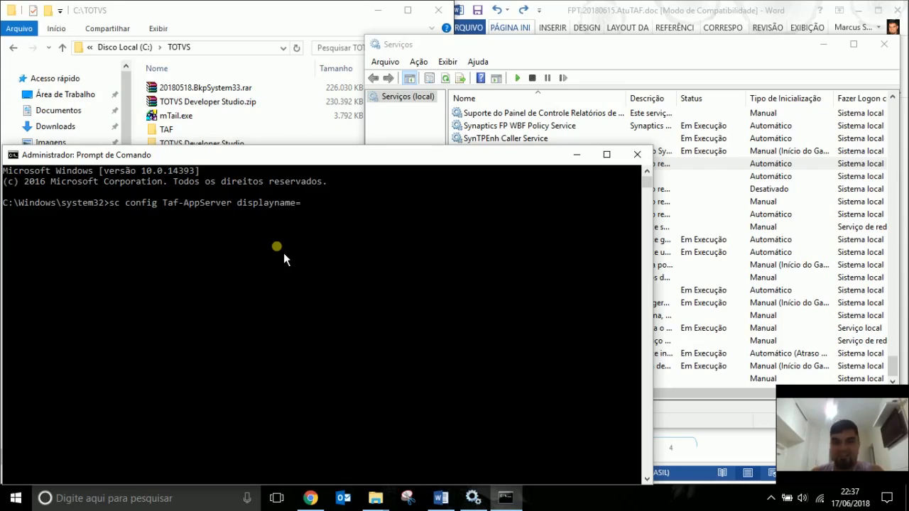
{"action": "type", "text": " ."}
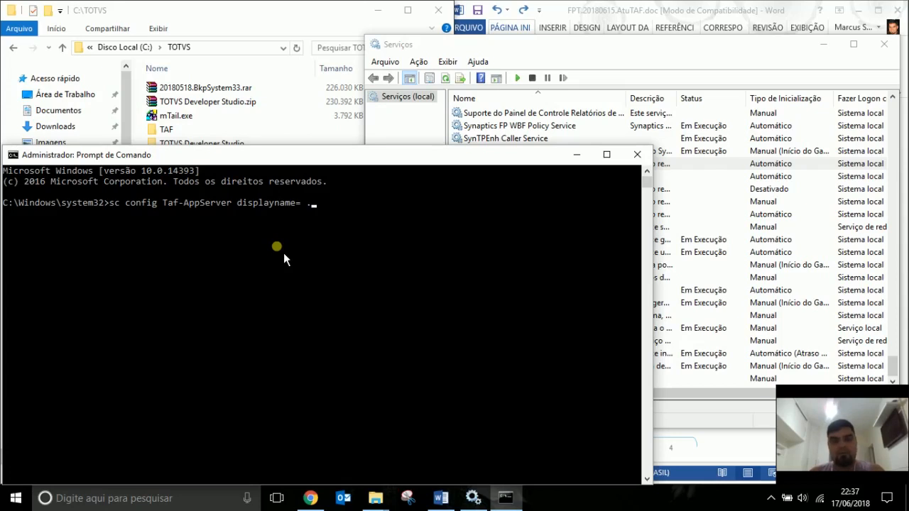
{"action": "type", "text": "TAF"}
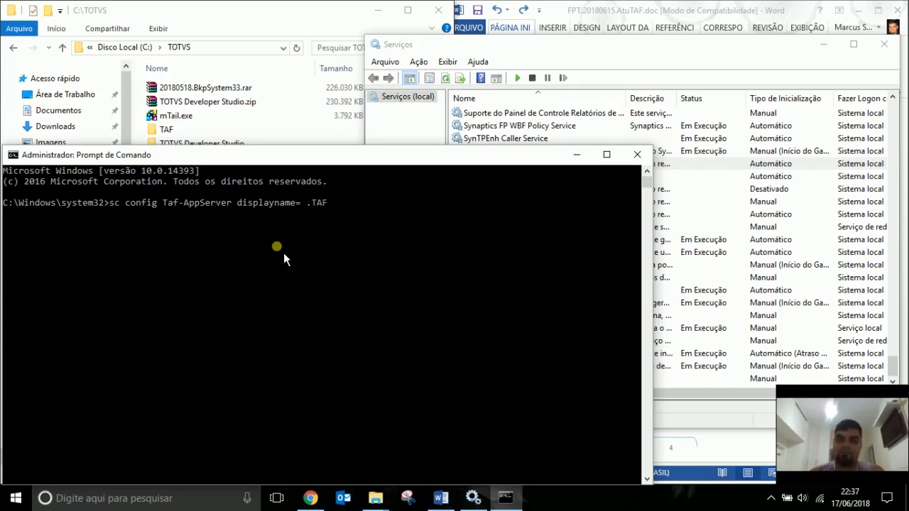
{"action": "key", "text": "Return"}
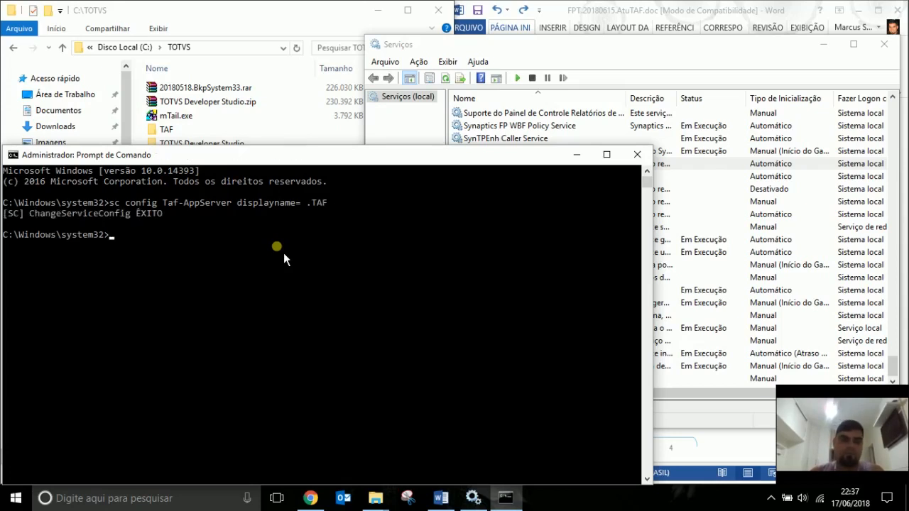
{"action": "left_click", "coordinate": [703, 166]}
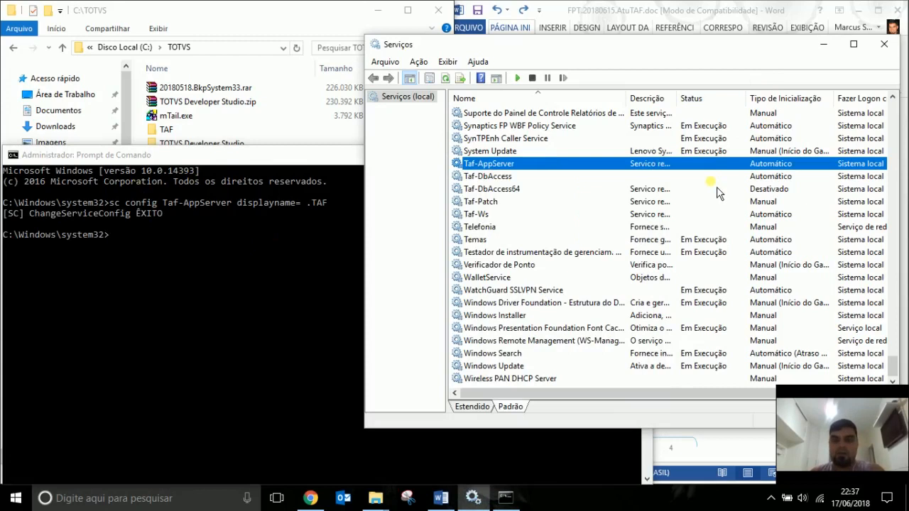
Refresh Services to confirm Taf-AppServer now appears as .TAF, and inspect Taf-DbAccess properties.
{"action": "key", "text": "F5"}
{"action": "left_click", "coordinate": [559, 177]}
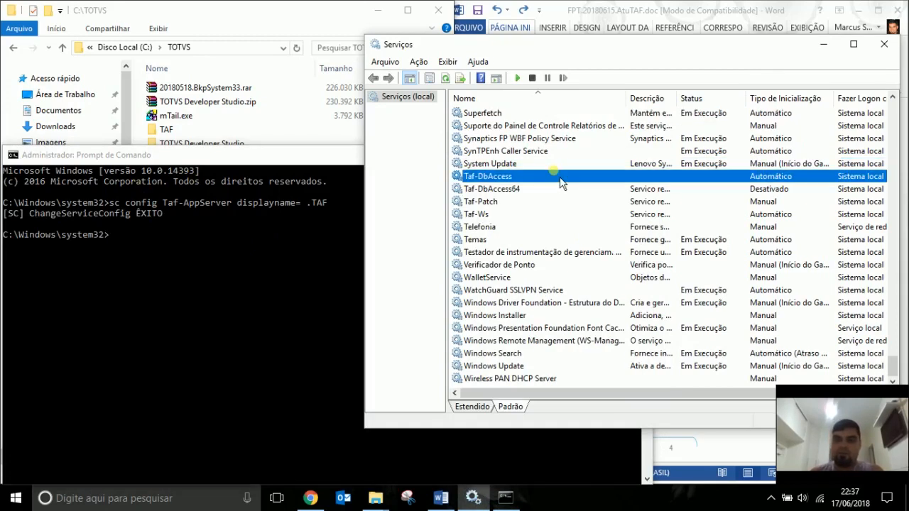
{"action": "key", "text": "Home"}
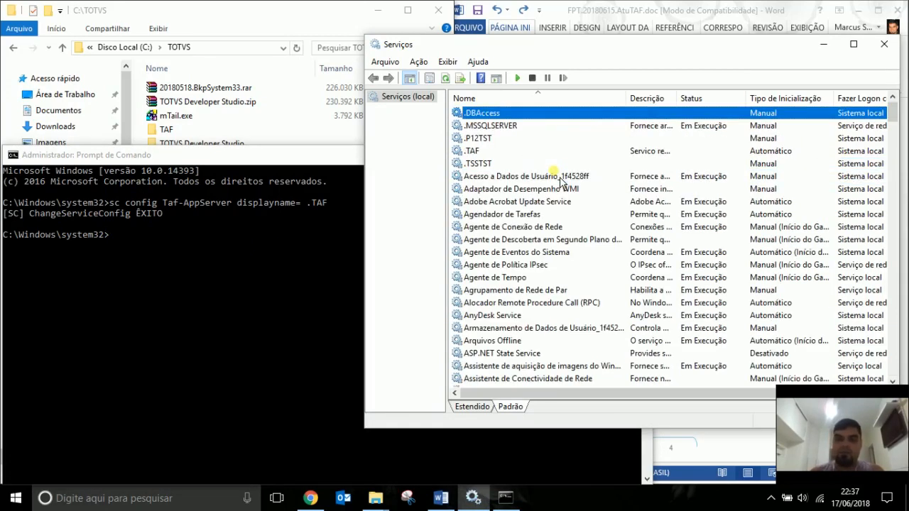
{"action": "left_click", "coordinate": [498, 153]}
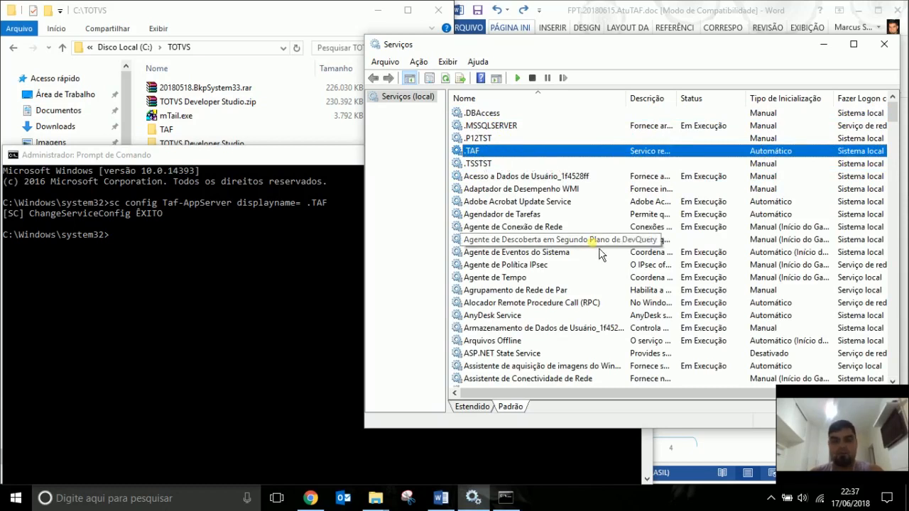
{"action": "key", "text": "t"}
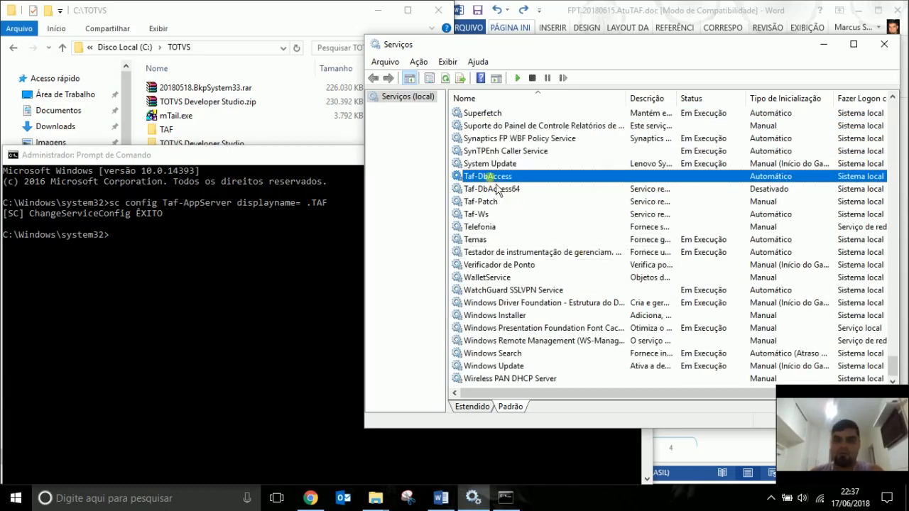
{"action": "double_click", "coordinate": [489, 177]}
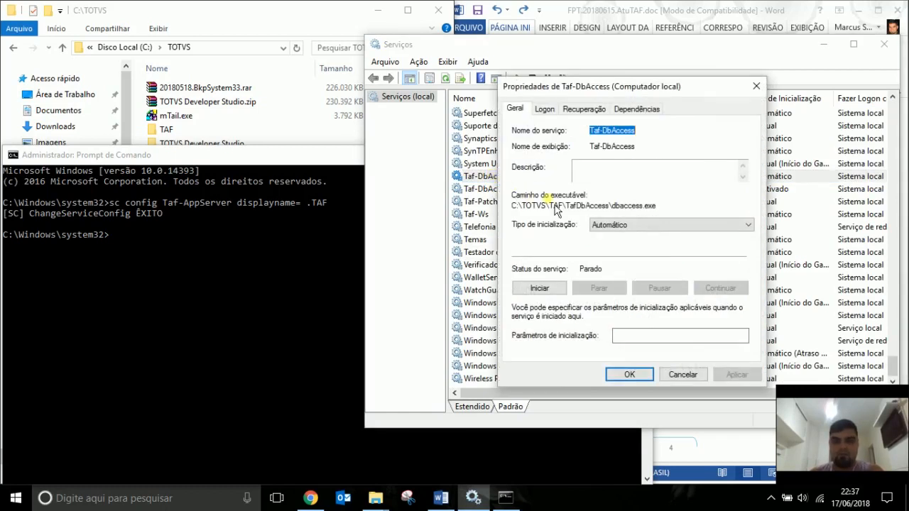
{"action": "key", "text": "Escape"}
Run 'sc config Taf-DbAccess displayname= .TAF-DBAccess' in the admin prompt.
{"action": "left_click", "coordinate": [265, 276]}
{"action": "type", "text": "sc"}
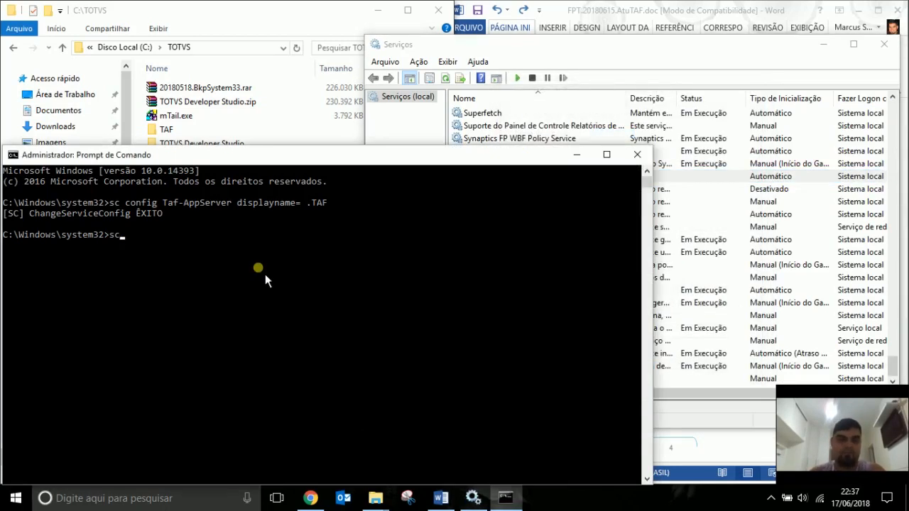
{"action": "type", "text": " config Taf-DbAccess"}
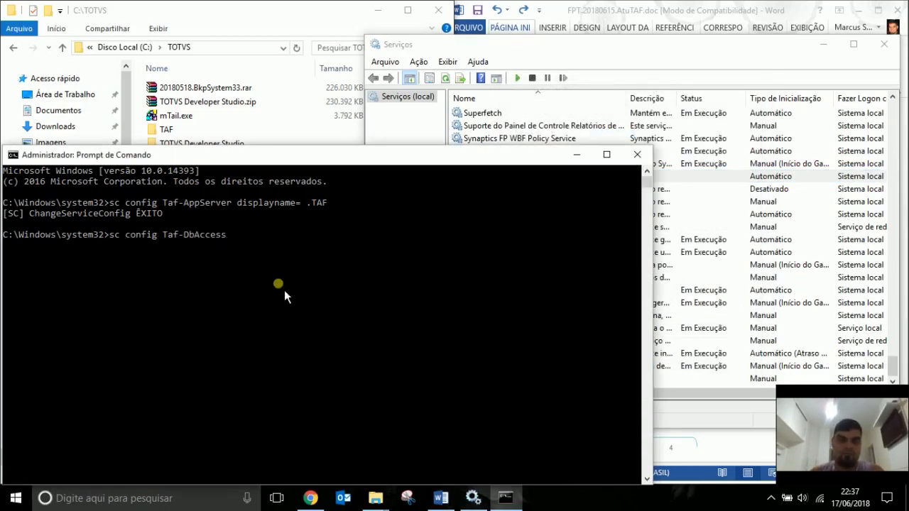
{"action": "type", "text": " dis"}
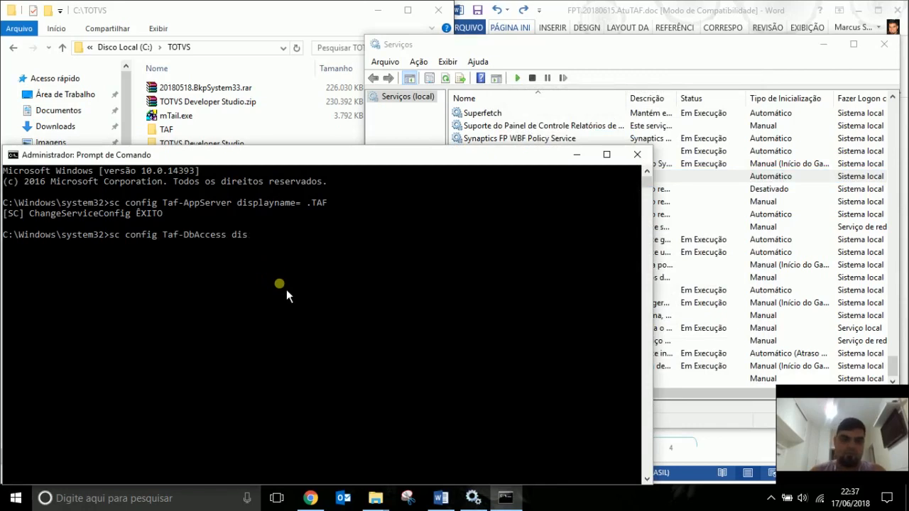
{"action": "type", "text": "playname"}
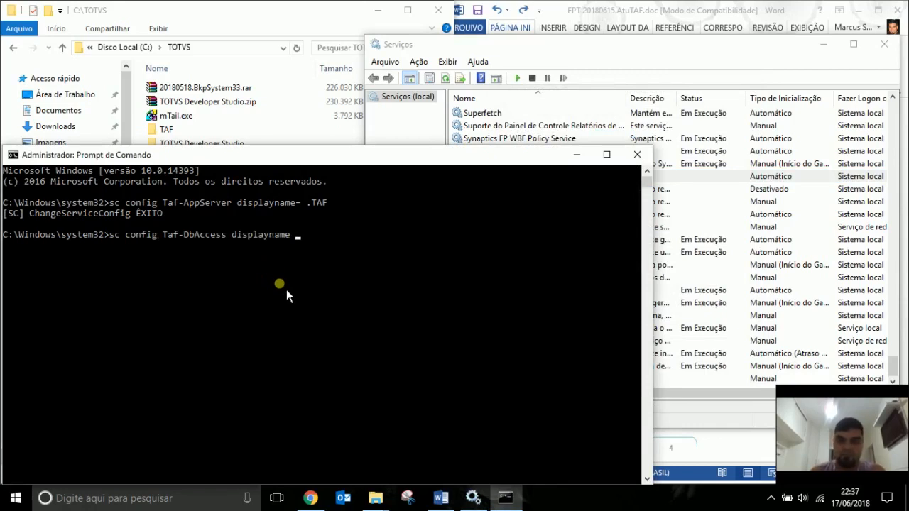
{"action": "key", "text": "BackSpace"}
{"action": "type", "text": "= .TAF-DBAccess"}
{"action": "key", "text": "Return"}
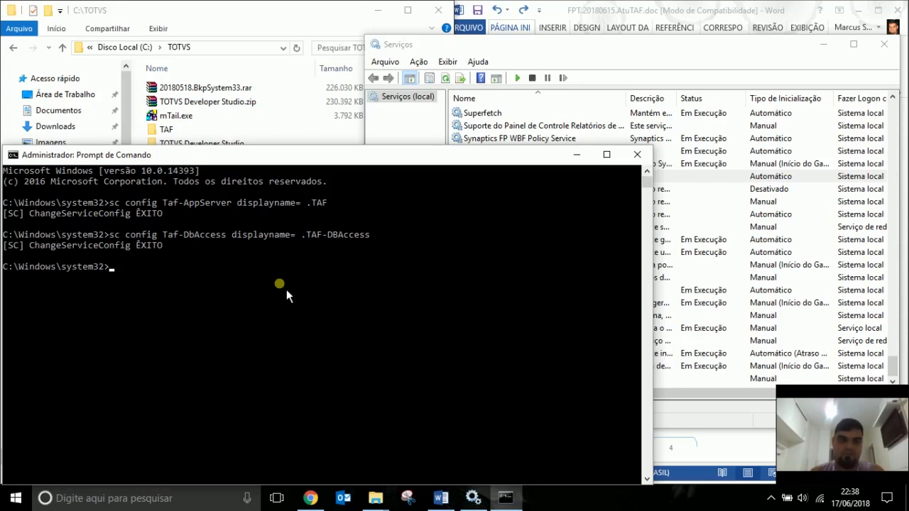
Set the Taf-Patch service's startup type to Desativado.
{"action": "left_click", "coordinate": [722, 69]}
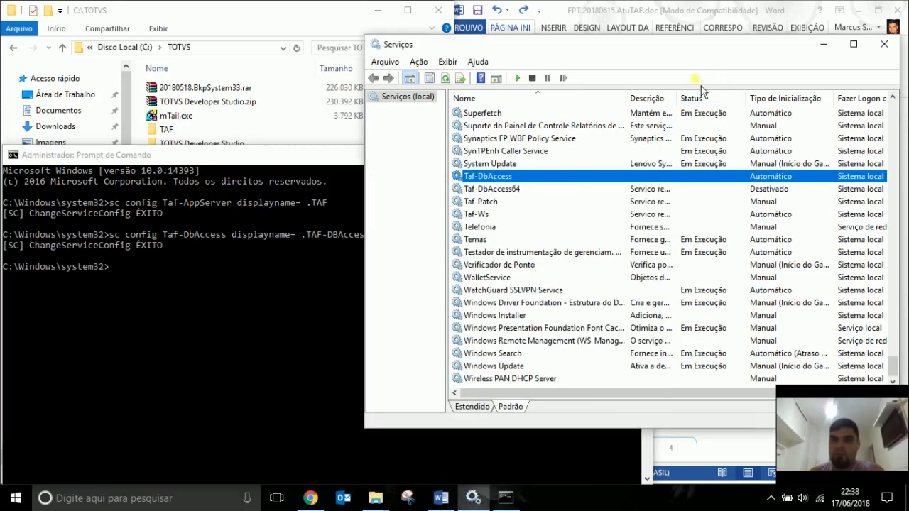
{"action": "left_click", "coordinate": [507, 190]}
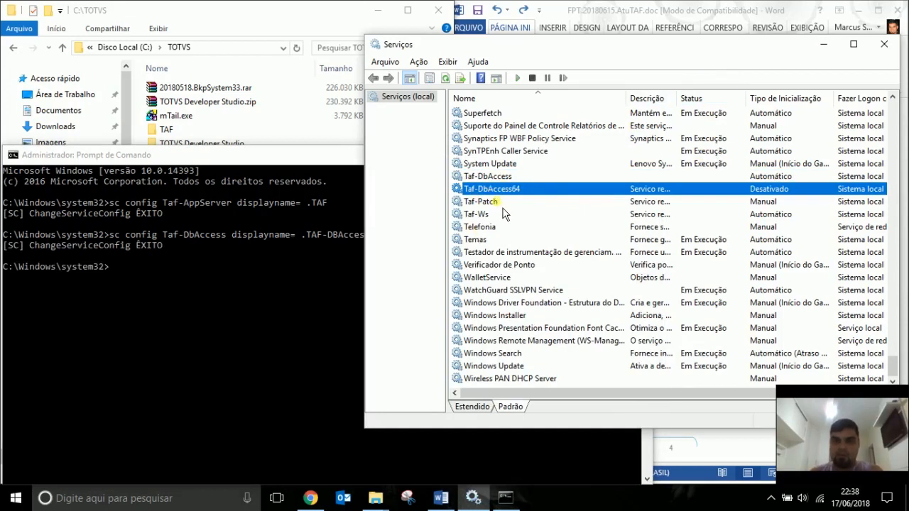
{"action": "left_click", "coordinate": [504, 202]}
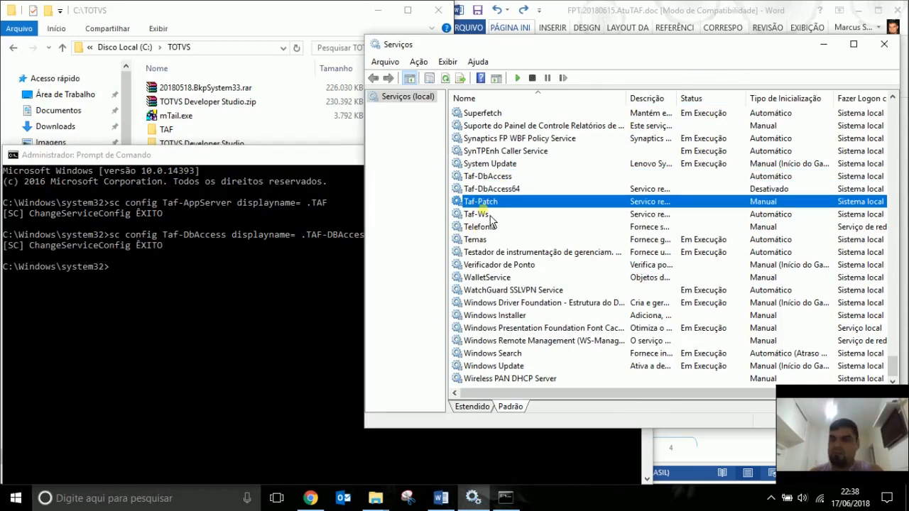
{"action": "double_click", "coordinate": [500, 203]}
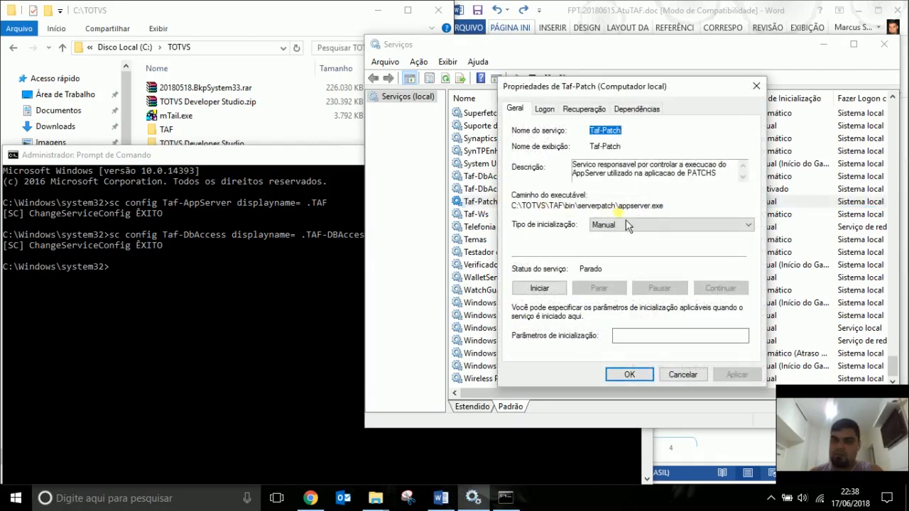
{"action": "left_click", "coordinate": [636, 227]}
{"action": "left_click", "coordinate": [632, 267]}
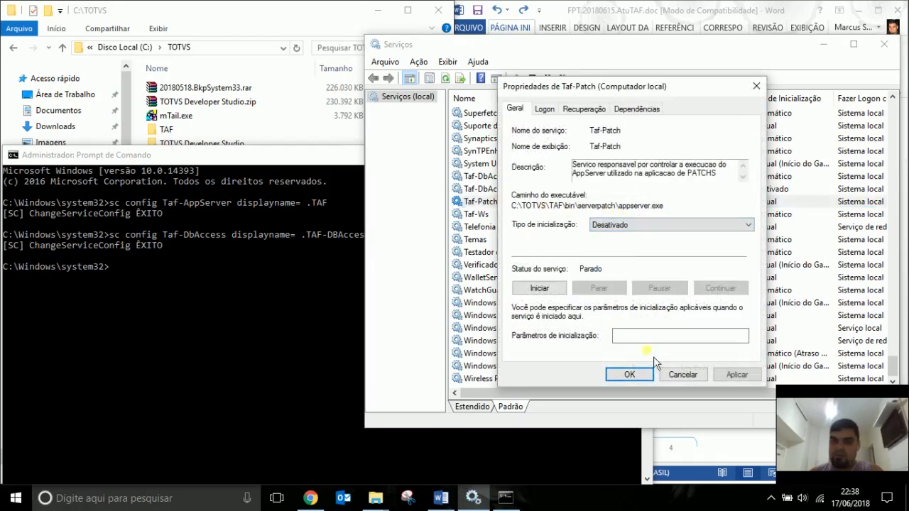
{"action": "left_click", "coordinate": [644, 376]}
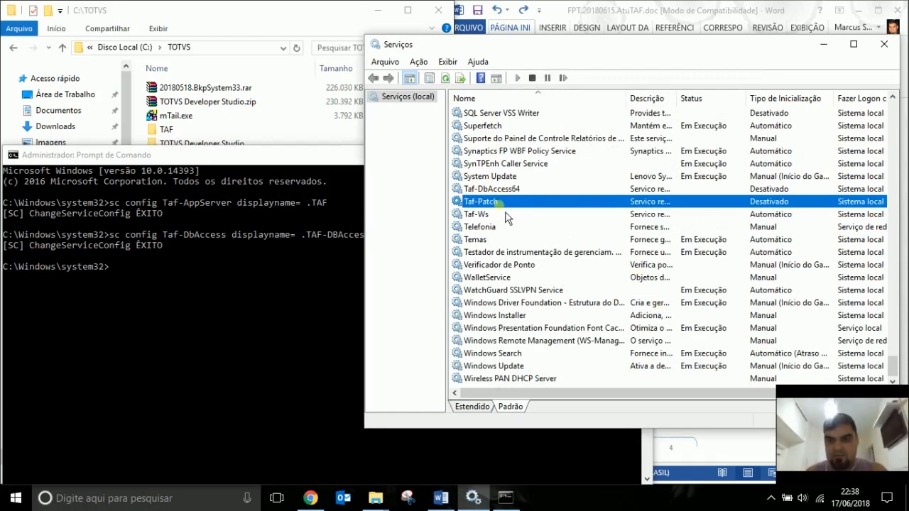
Check the Taf-Ws properties unchanged, then type the sc config command renaming it to .TAF-WS.
{"action": "left_click", "coordinate": [514, 214]}
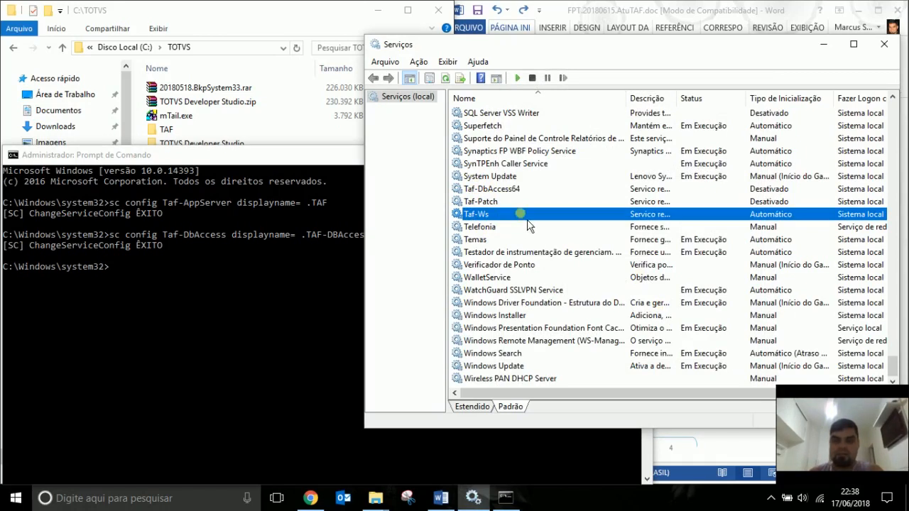
{"action": "double_click", "coordinate": [527, 216]}
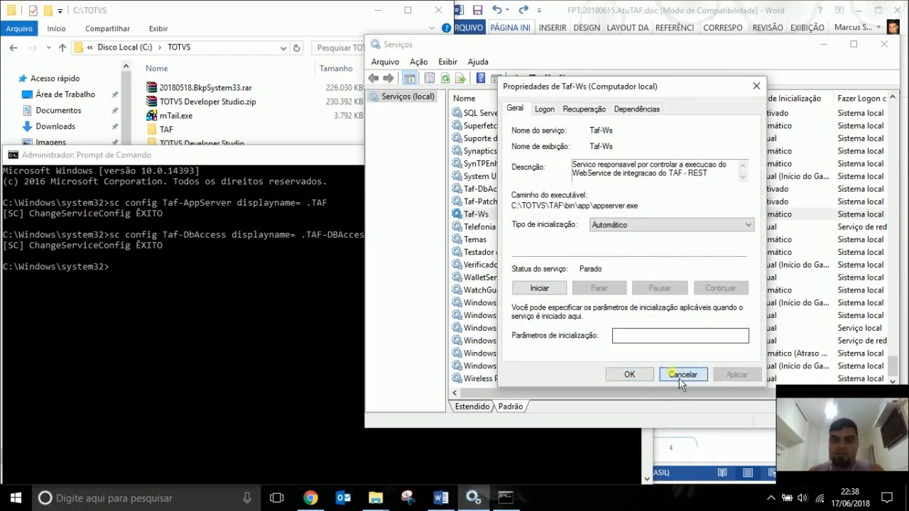
{"action": "left_click", "coordinate": [682, 374]}
{"action": "left_click", "coordinate": [285, 292]}
{"action": "type", "text": "sc"}
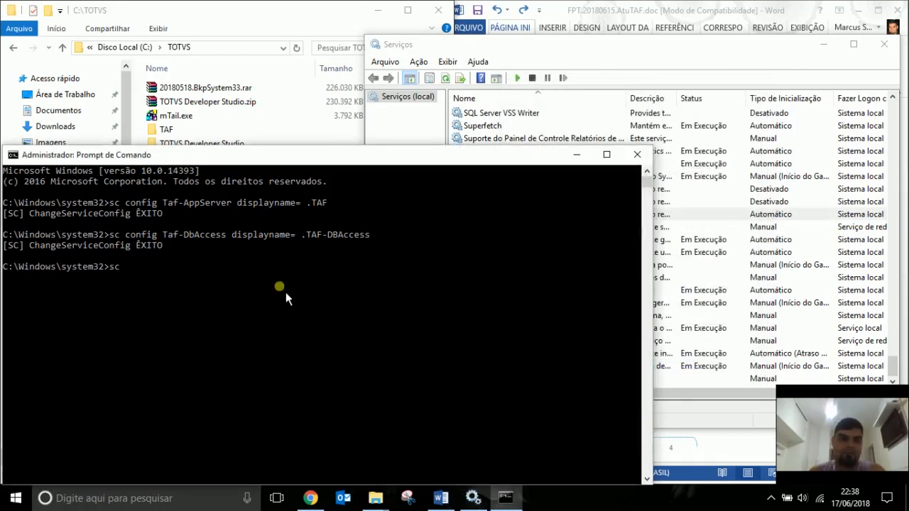
{"action": "type", "text": " config Taf-Ws"}
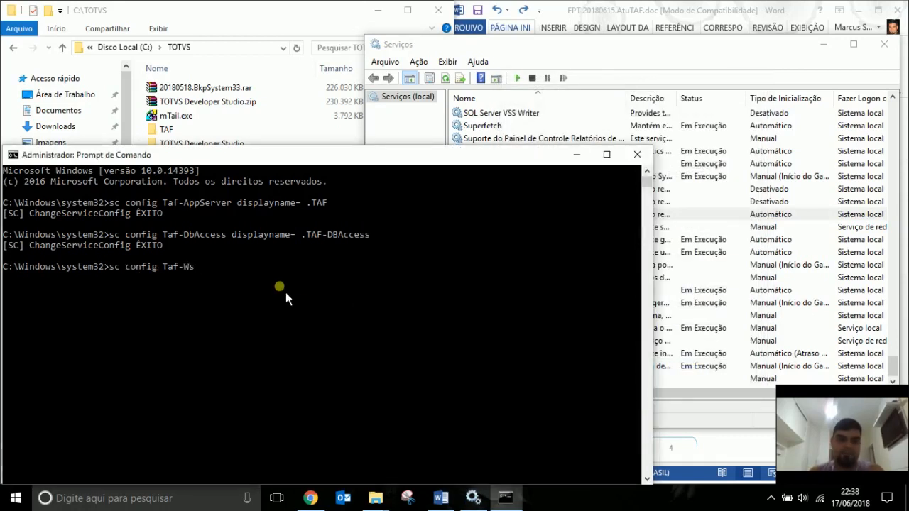
{"action": "type", "text": " displayname"}
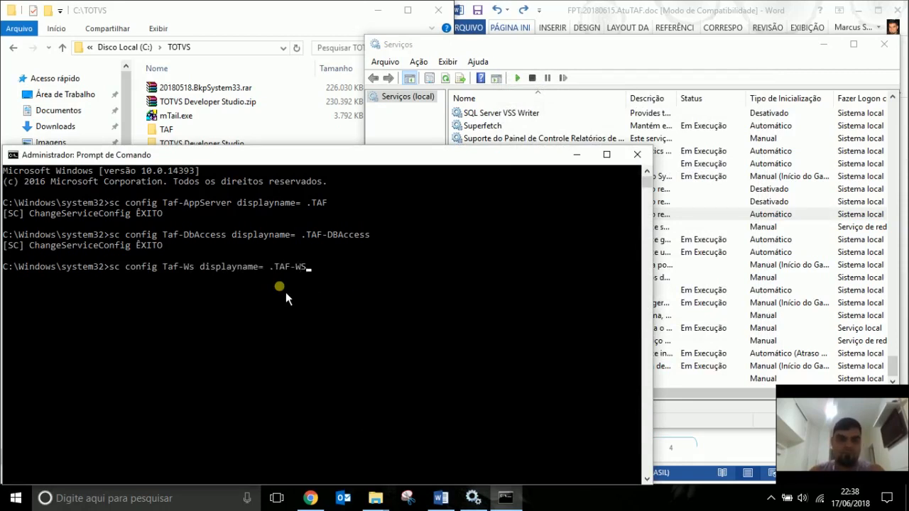
{"action": "type", "text": "= .TAF-WS"}
Run 'sc config Taf-Ws displayname= .TAF-WS' and bring the services list back into focus.
{"action": "key", "text": "Return"}
{"action": "left_click", "coordinate": [749, 59]}
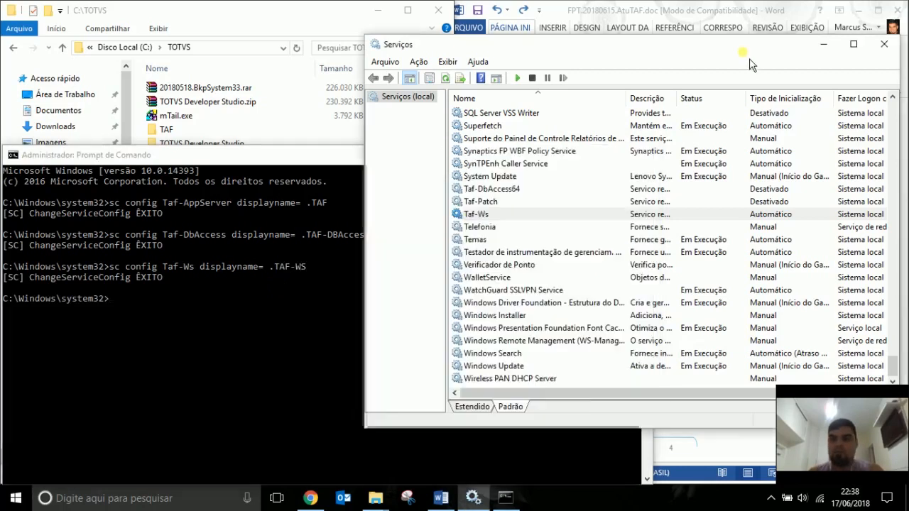
{"action": "left_click", "coordinate": [714, 152]}
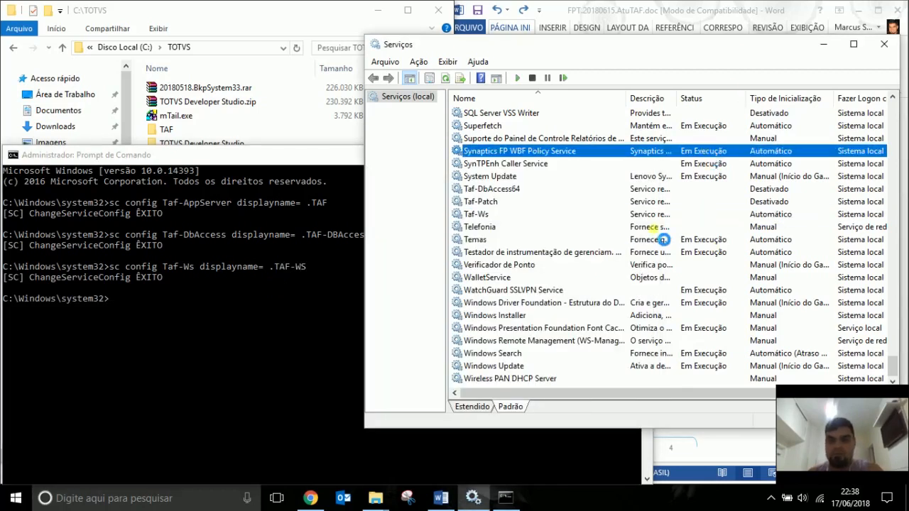
Refresh the services list and check the renamed .TAF, .TAF-DBAccess and .TAF-WS entries.
{"action": "key", "text": "Home"}
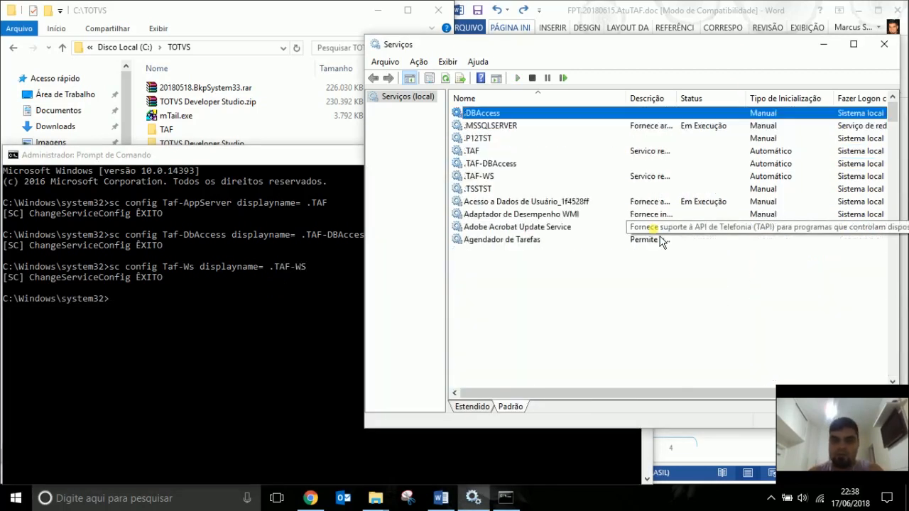
{"action": "left_click", "coordinate": [508, 151]}
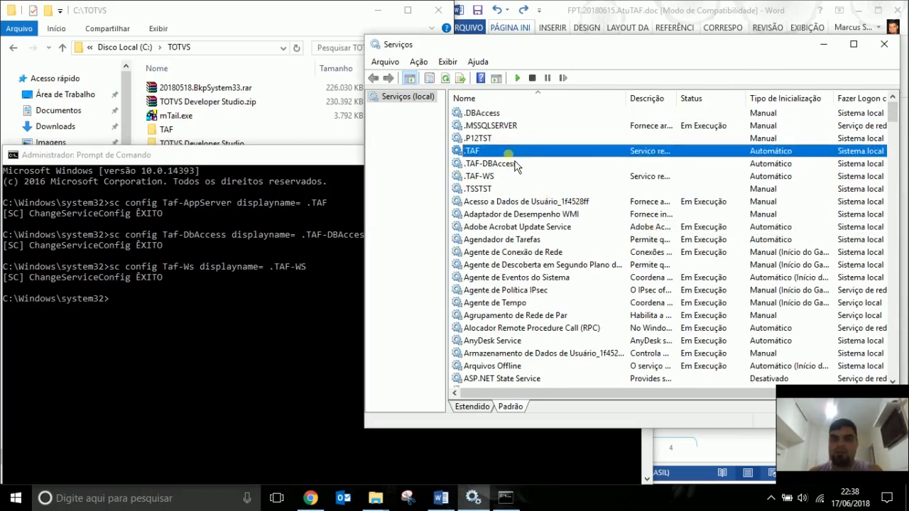
{"action": "left_click", "coordinate": [516, 165]}
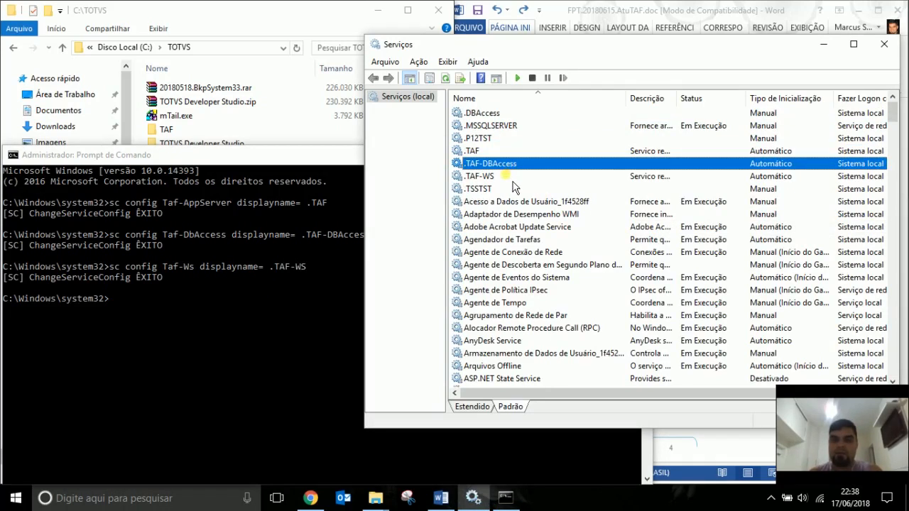
{"action": "left_click", "coordinate": [513, 179]}
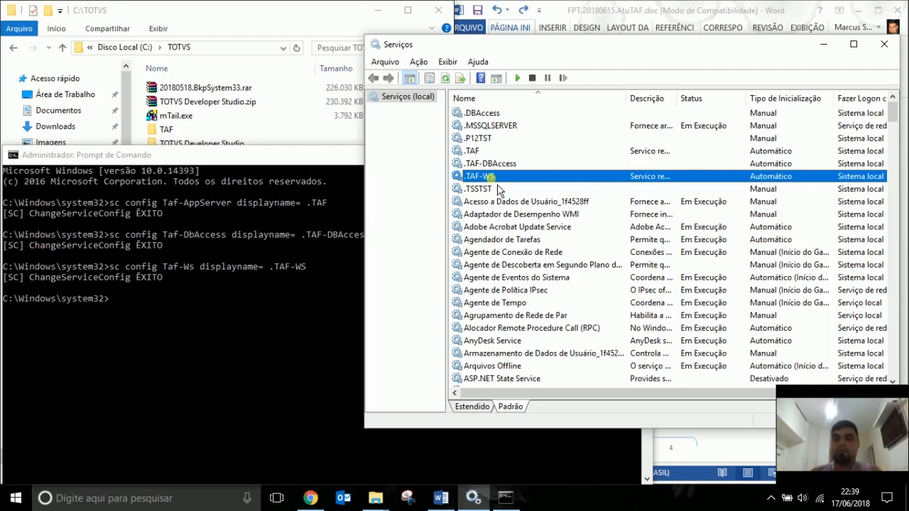
{"action": "left_click", "coordinate": [507, 164]}
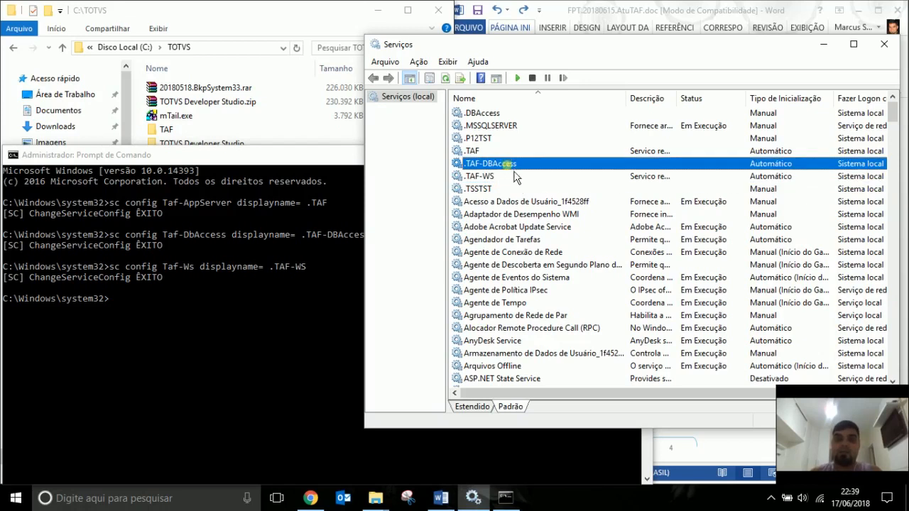
{"action": "left_click", "coordinate": [509, 177]}
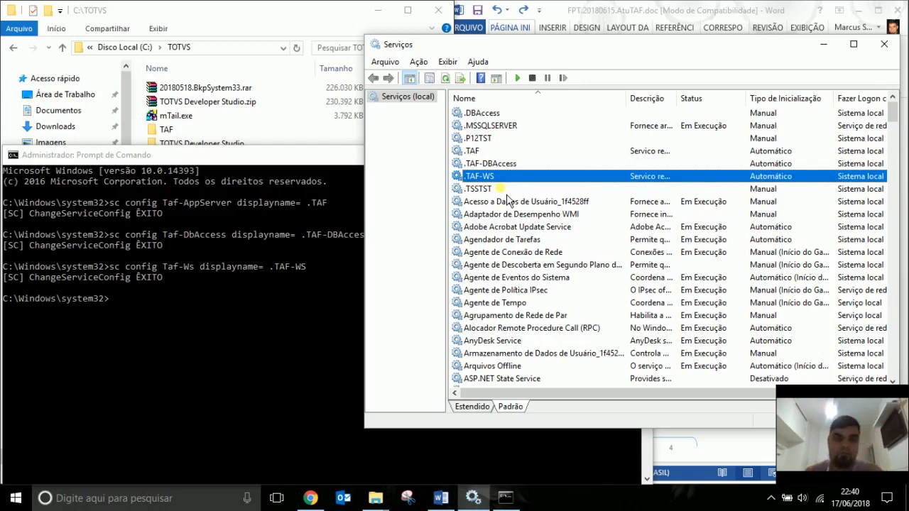
Minimize the Command Prompt and restore Services with .TAF-DBAccess selected.
{"action": "left_click", "coordinate": [259, 331]}
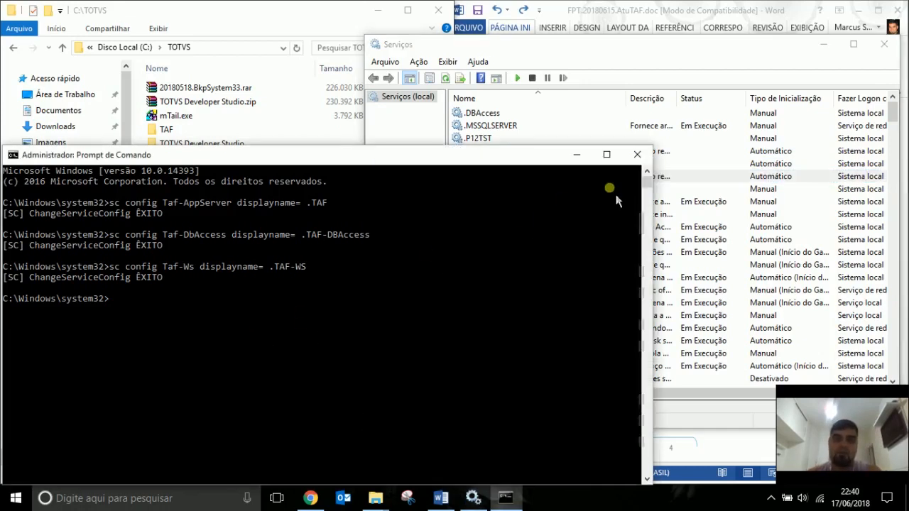
{"action": "left_click", "coordinate": [577, 154]}
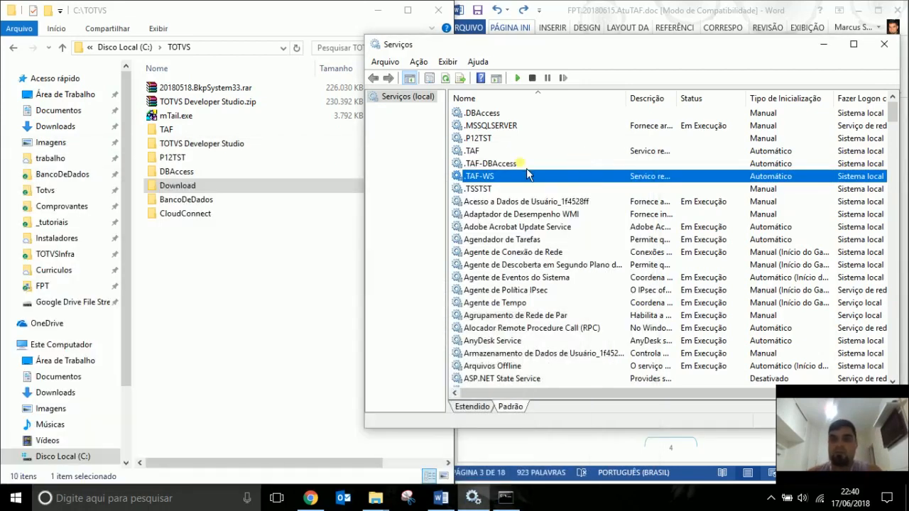
{"action": "left_click", "coordinate": [823, 44]}
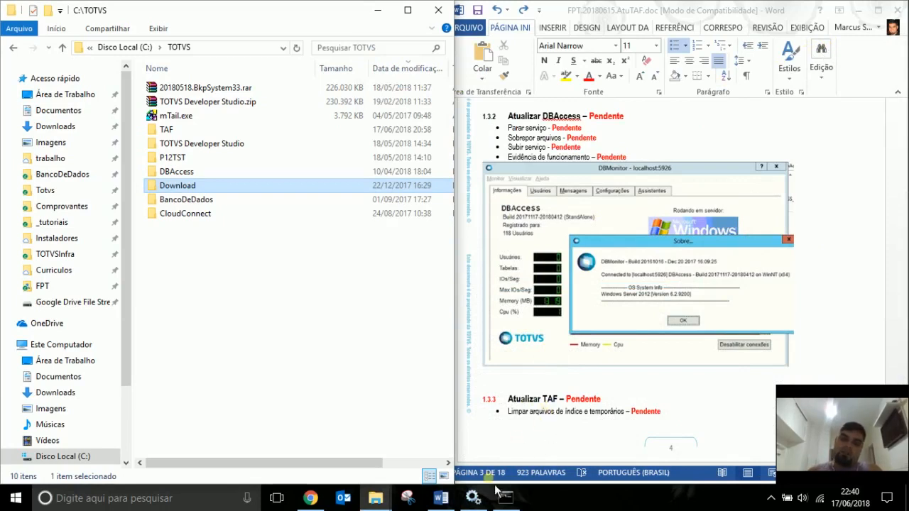
{"action": "left_click", "coordinate": [474, 498]}
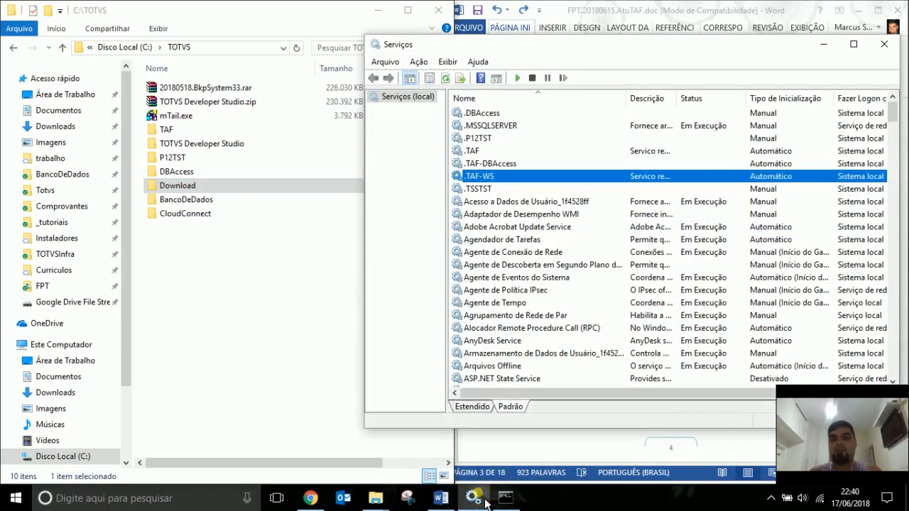
{"action": "left_click", "coordinate": [492, 163]}
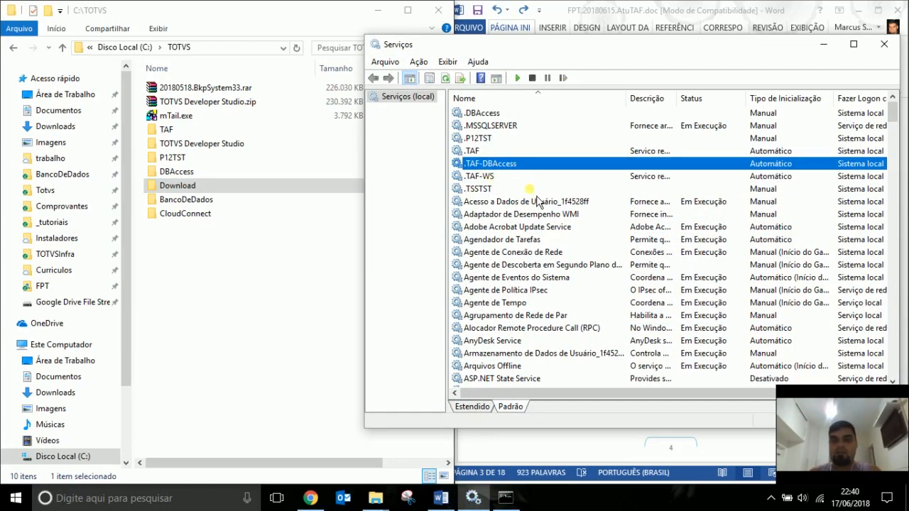
Copy the .TAF-DBAccess executable path and open C:\TOTVS\TAF\TafDbAccess in File Explorer.
{"action": "double_click", "coordinate": [497, 164]}
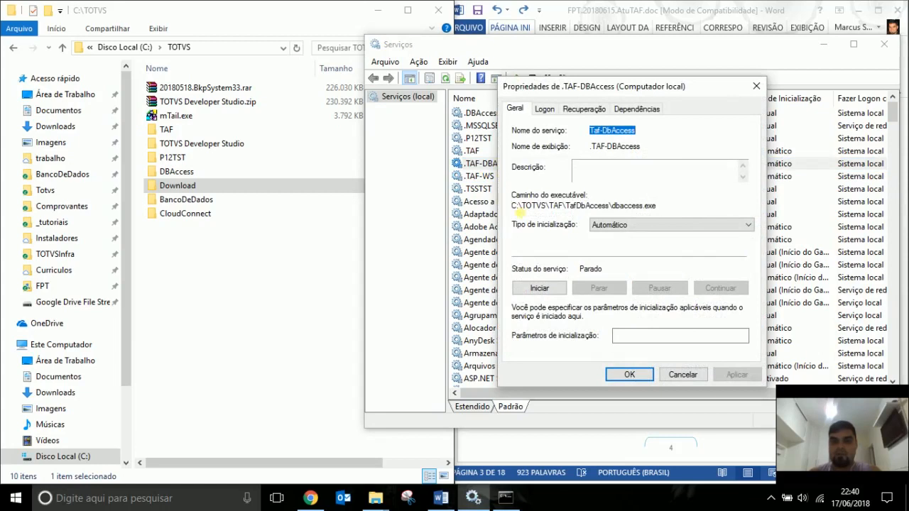
{"action": "left_click_drag", "start_coordinate": [511, 205], "coordinate": [610, 206]}
{"action": "key", "text": "ctrl+c"}
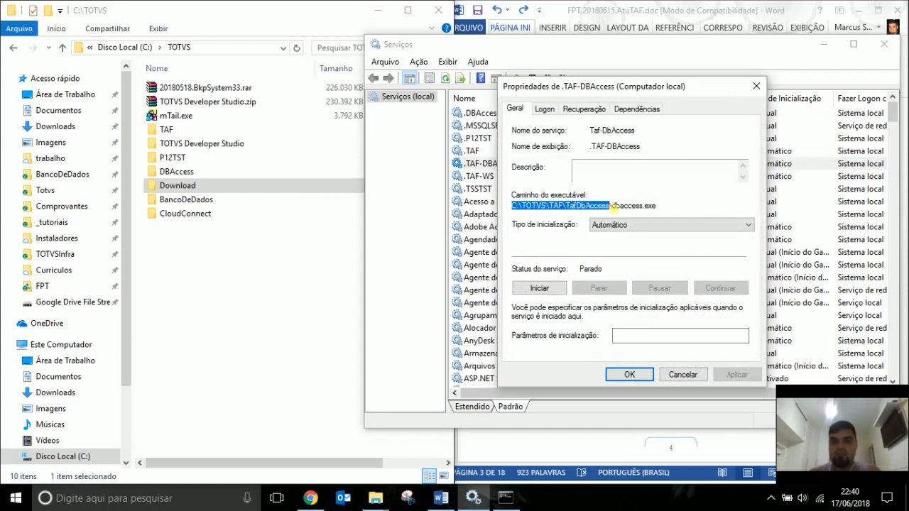
{"action": "left_click", "coordinate": [683, 375]}
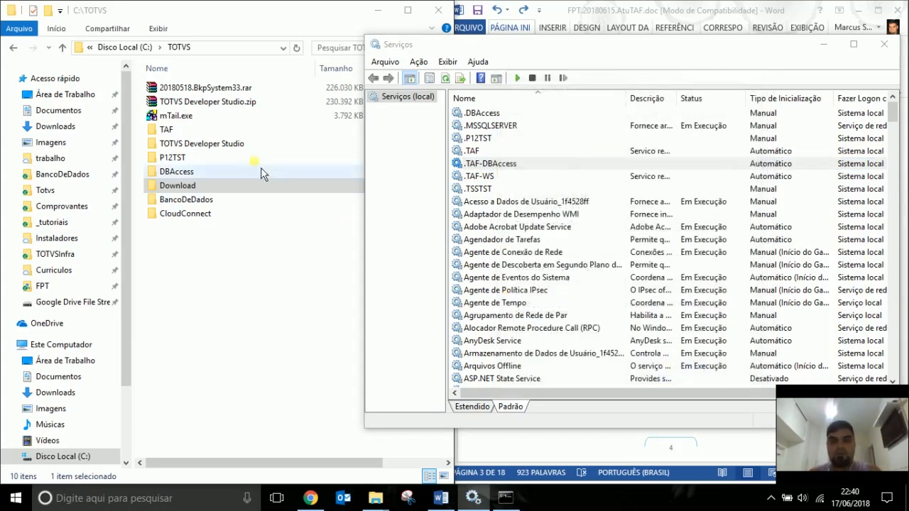
{"action": "left_click", "coordinate": [244, 48]}
{"action": "key", "text": "ctrl+v"}
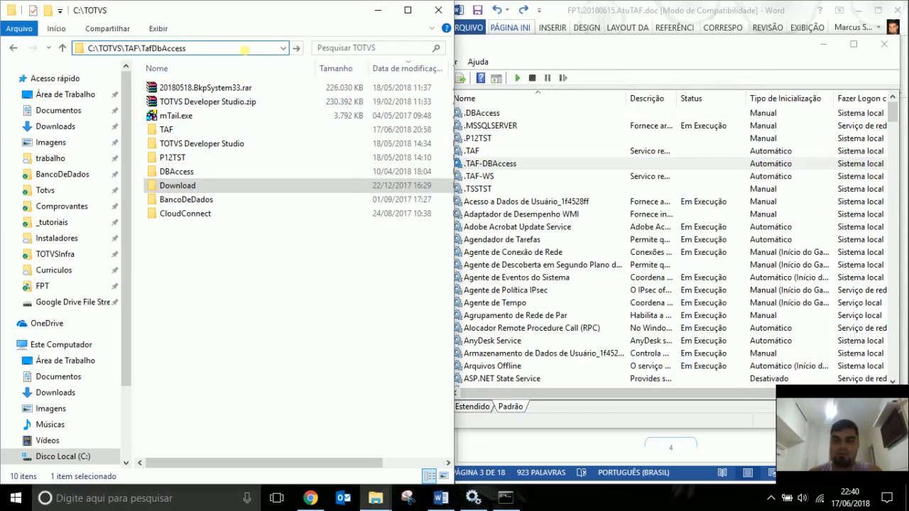
{"action": "key", "text": "Return"}
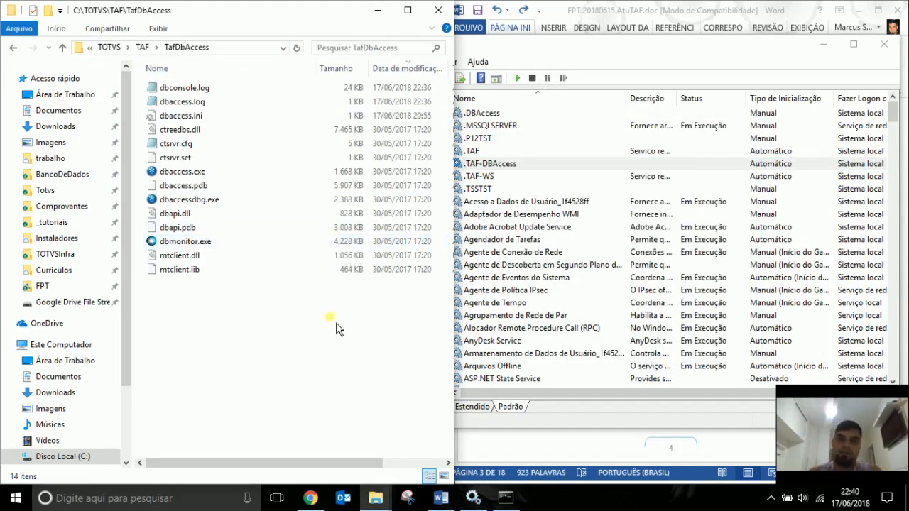
{"action": "left_click", "coordinate": [143, 47]}
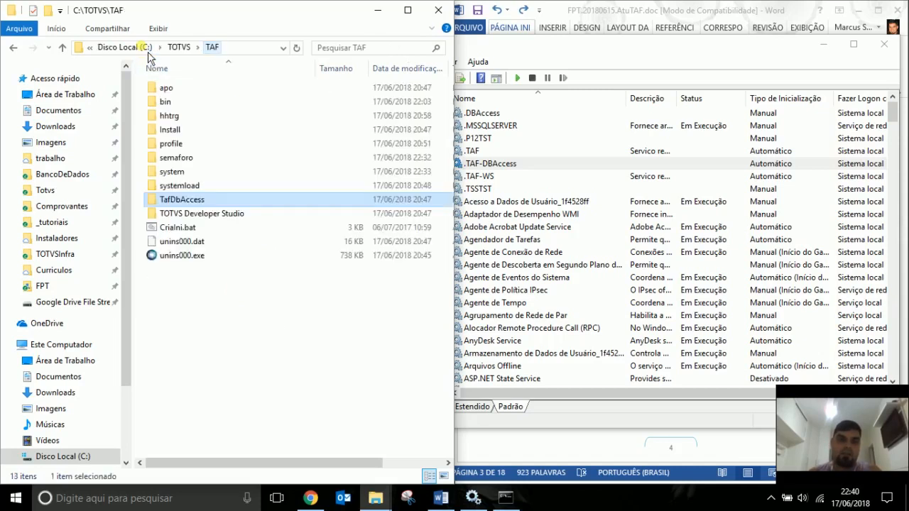
{"action": "double_click", "coordinate": [207, 203]}
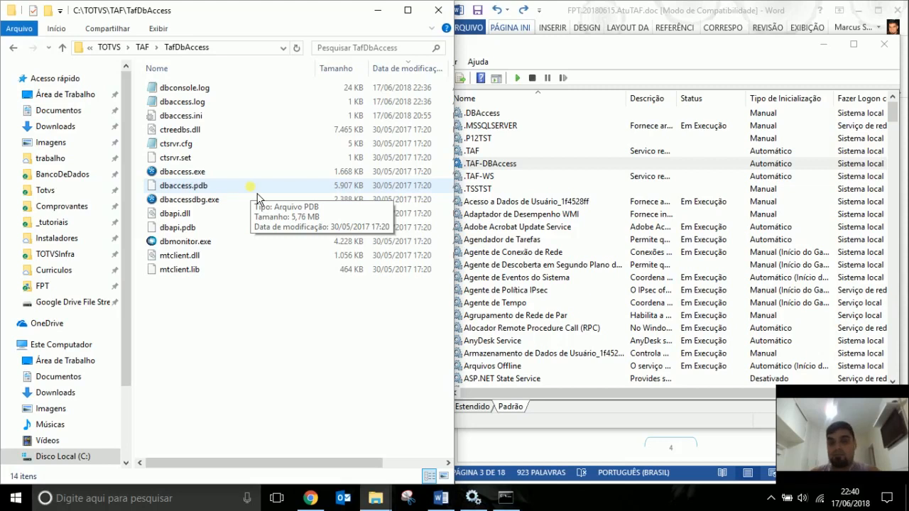
Launch the 32-bit ODBC administrator and inspect the TAF system DSN's configuration.
{"action": "left_click", "coordinate": [28, 501]}
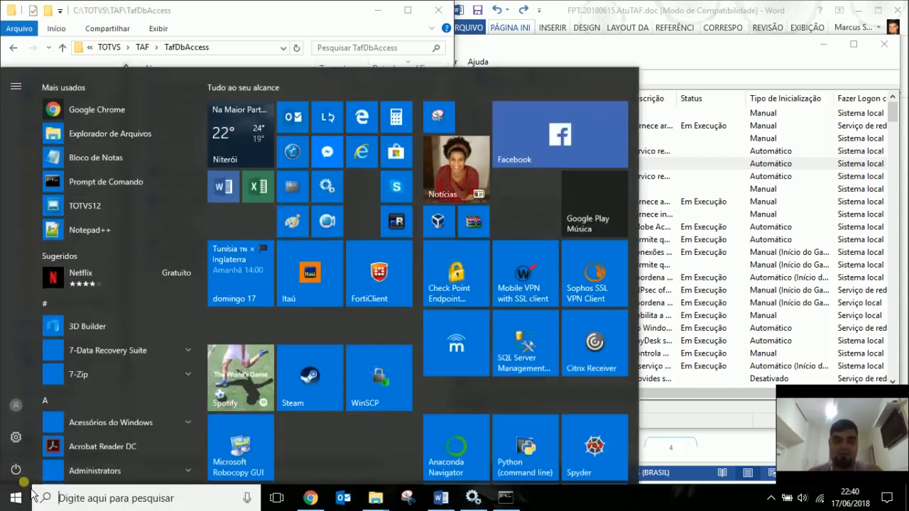
{"action": "type", "text": "odbc"}
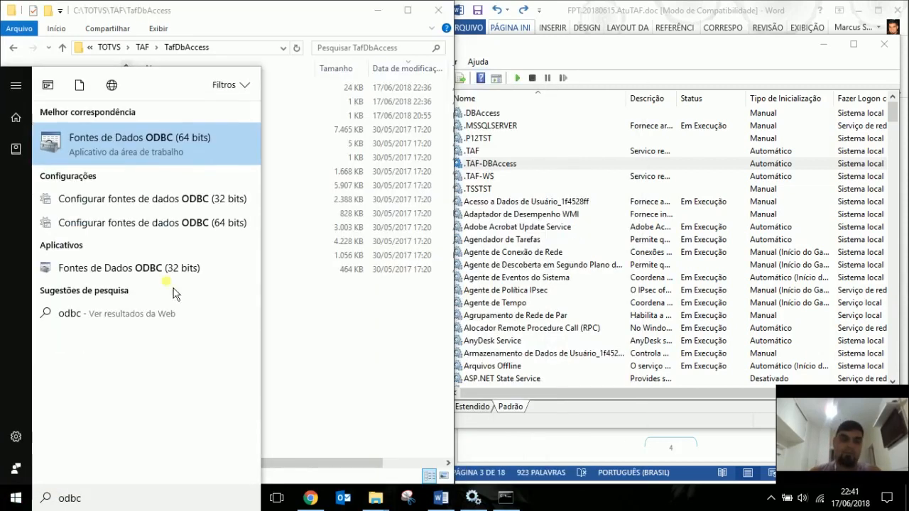
{"action": "left_click", "coordinate": [217, 198]}
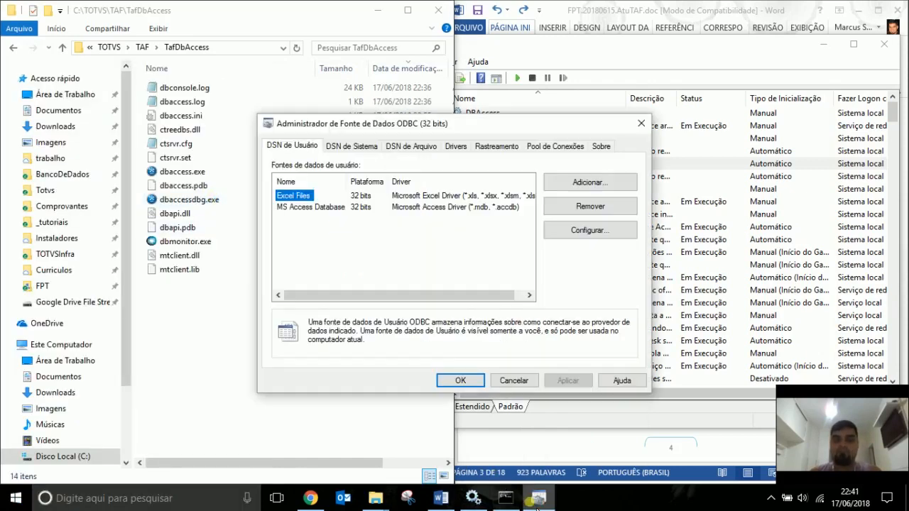
{"action": "left_click", "coordinate": [349, 147]}
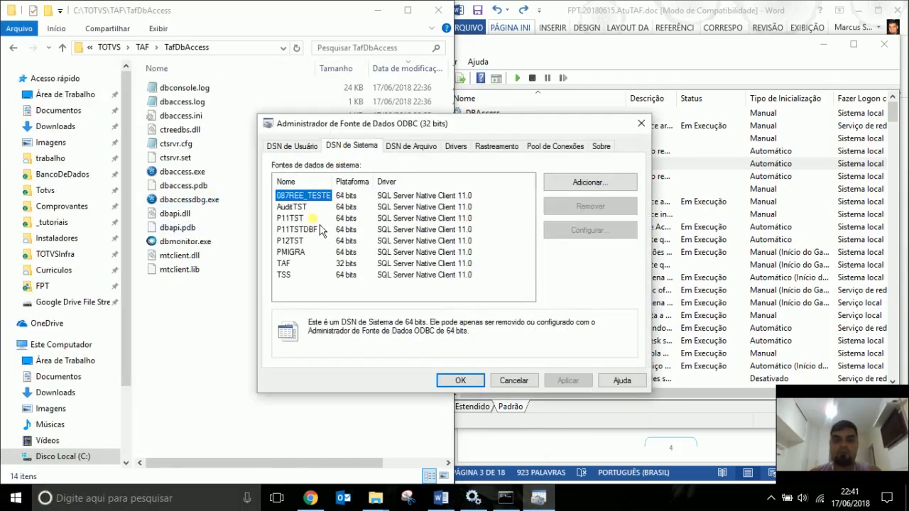
{"action": "left_click", "coordinate": [284, 264]}
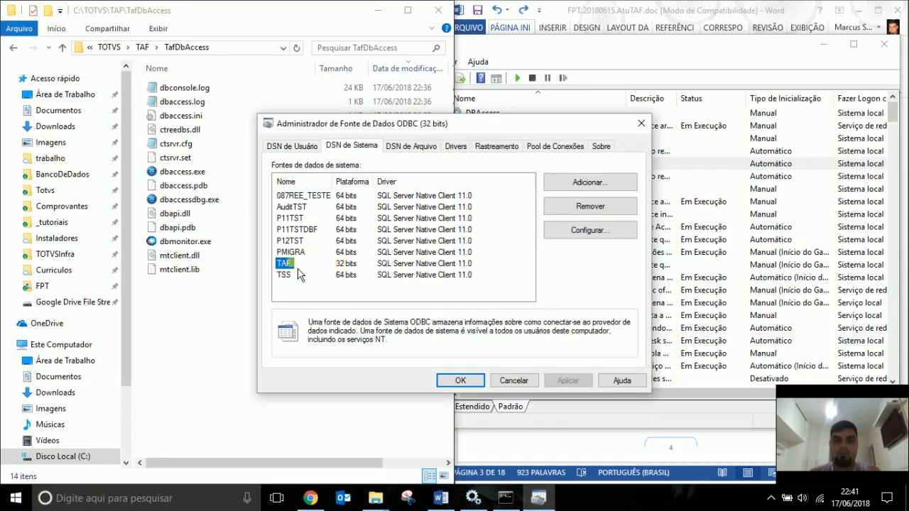
{"action": "double_click", "coordinate": [284, 265]}
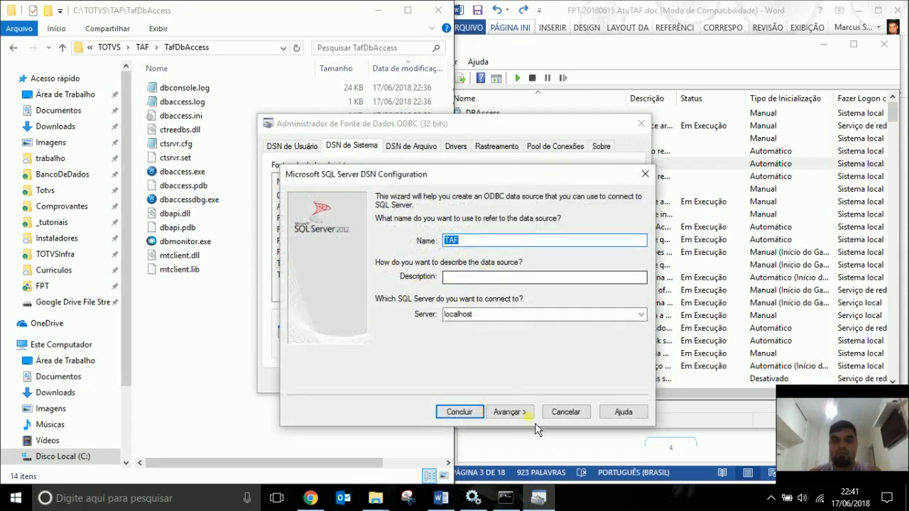
{"action": "left_click", "coordinate": [589, 416]}
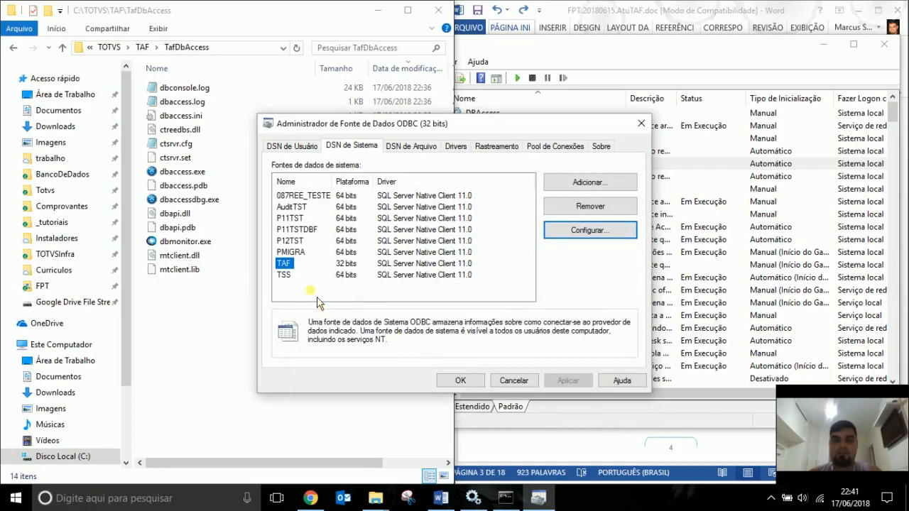
Remove the TAF system DSN and close the 32-bit ODBC administrator.
{"action": "left_click", "coordinate": [287, 255]}
{"action": "left_click", "coordinate": [286, 263]}
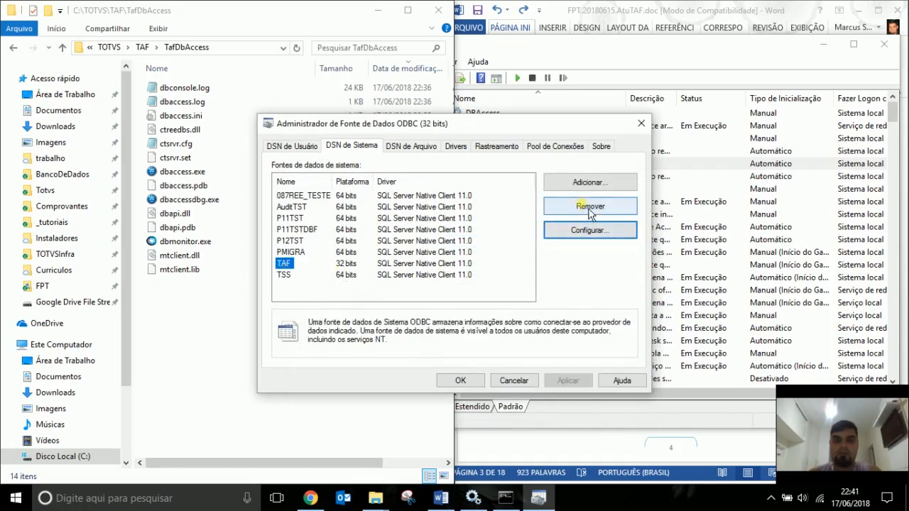
{"action": "left_click", "coordinate": [590, 206]}
{"action": "left_click", "coordinate": [490, 298]}
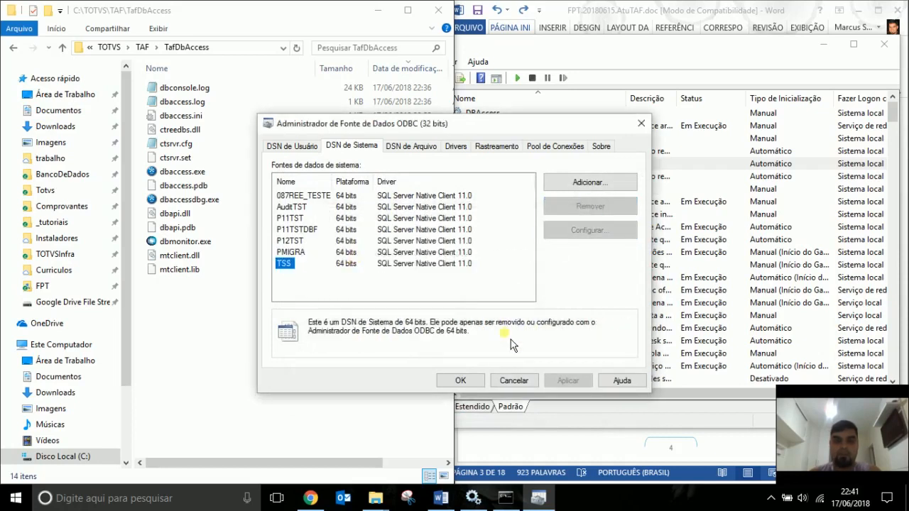
{"action": "left_click", "coordinate": [460, 380]}
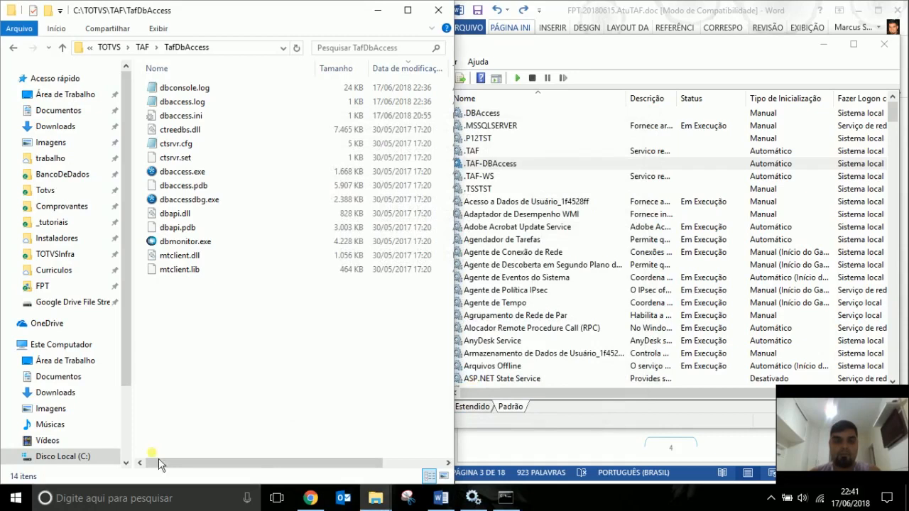
Add a 64-bit system DSN named TAF with the SQL Server Native Client 11.0 driver.
{"action": "left_click", "coordinate": [20, 504]}
{"action": "type", "text": "odbc"}
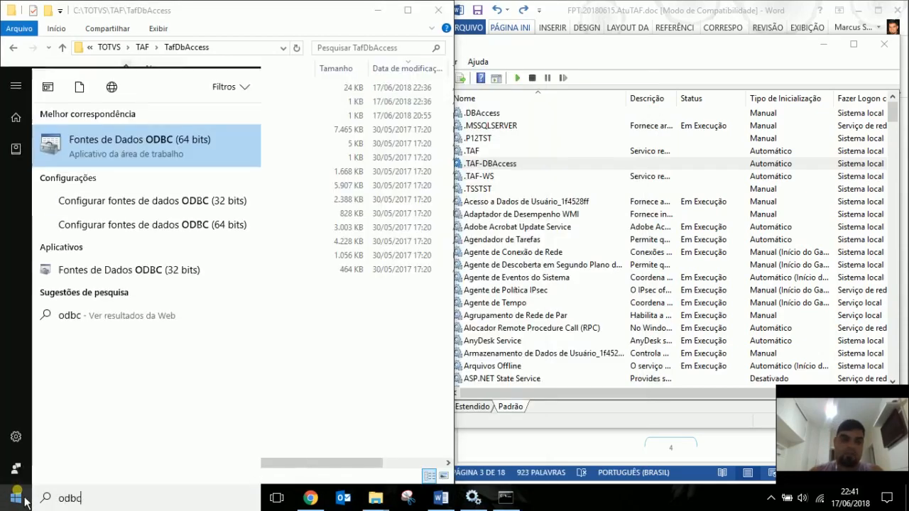
{"action": "left_click", "coordinate": [198, 236]}
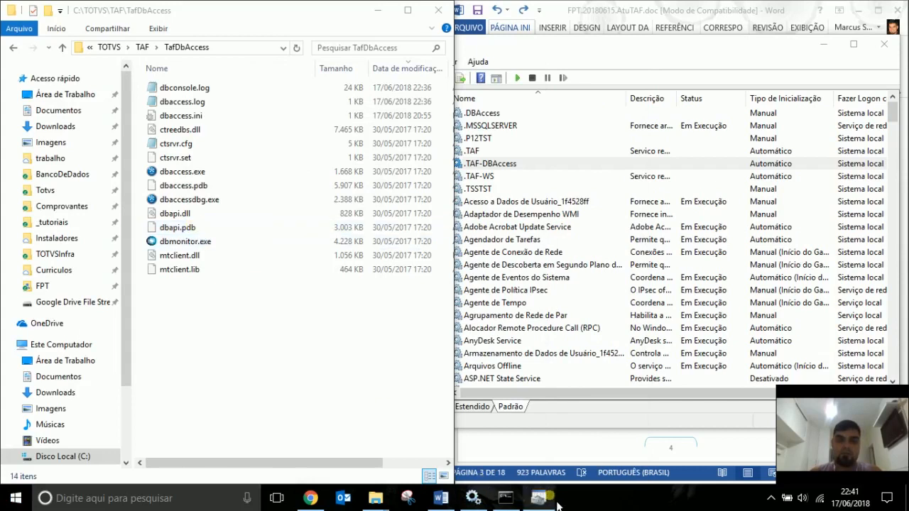
{"action": "left_click", "coordinate": [351, 146]}
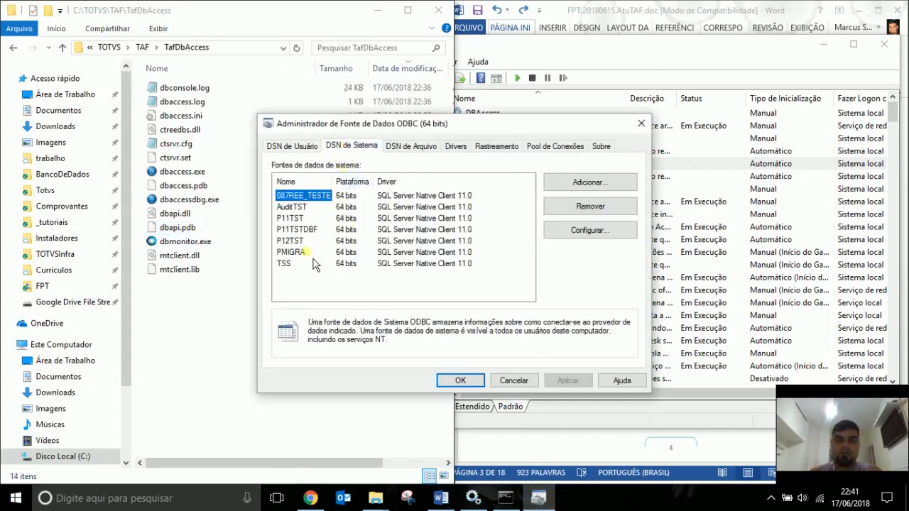
{"action": "left_click", "coordinate": [568, 185]}
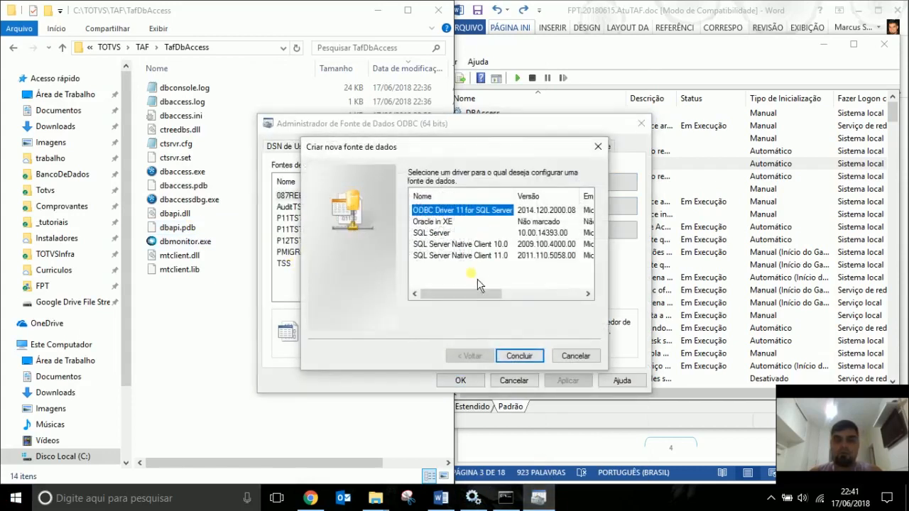
{"action": "double_click", "coordinate": [476, 256]}
{"action": "type", "text": "TAF"}
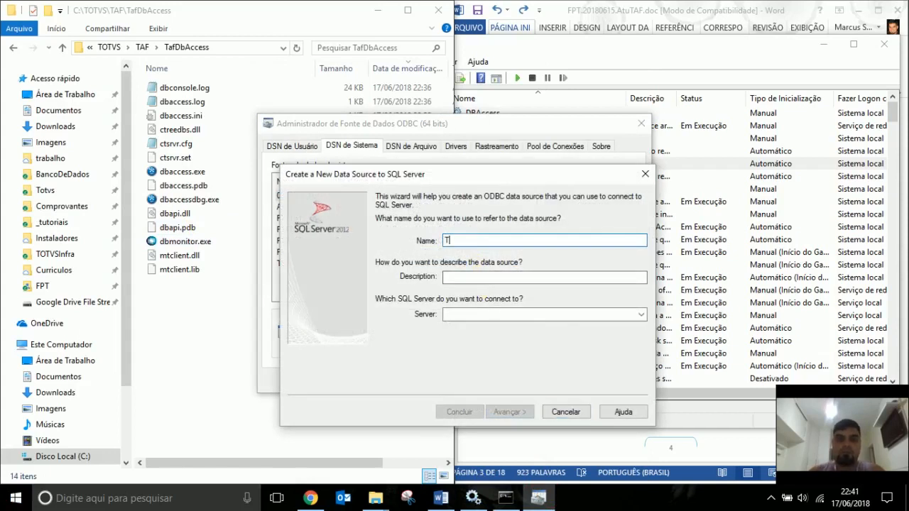
{"action": "key", "text": "Tab"}
{"action": "key", "text": "Tab"}
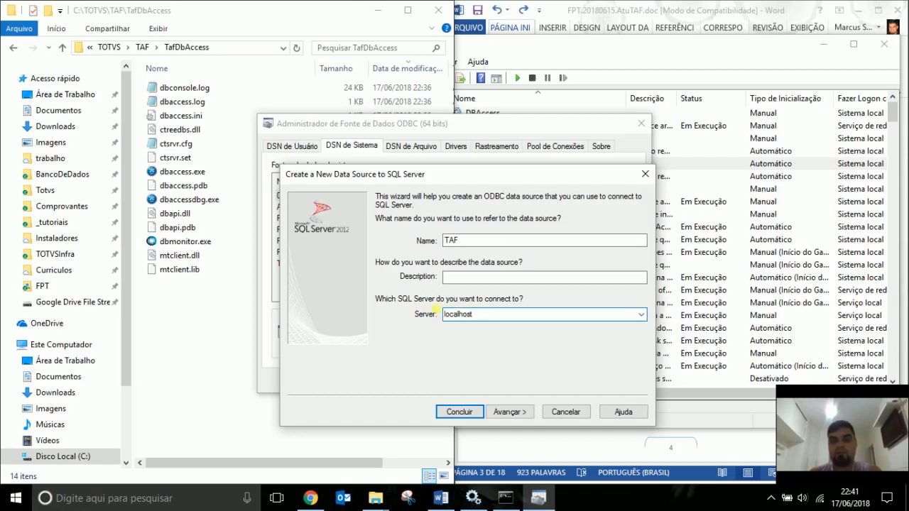
Switch the TAF DSN to SQL Server authentication and enter the login name and password.
{"action": "left_click", "coordinate": [522, 416]}
{"action": "left_click", "coordinate": [456, 264]}
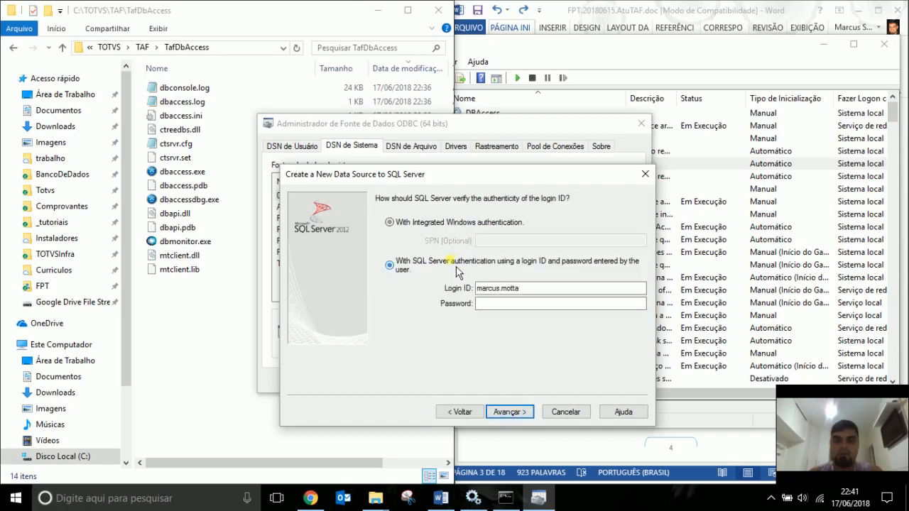
{"action": "double_click", "coordinate": [502, 289]}
{"action": "type", "text": "siga"}
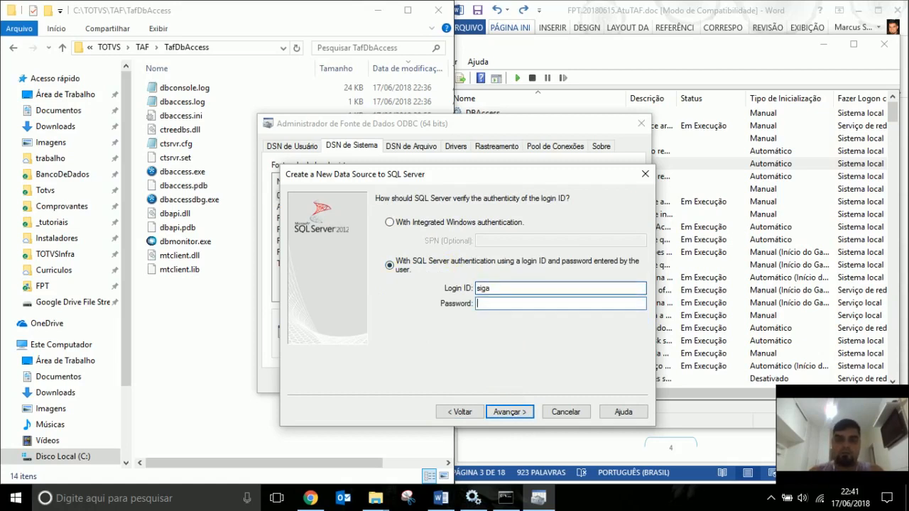
{"action": "key", "text": "Tab"}
{"action": "type", "text": "s"}
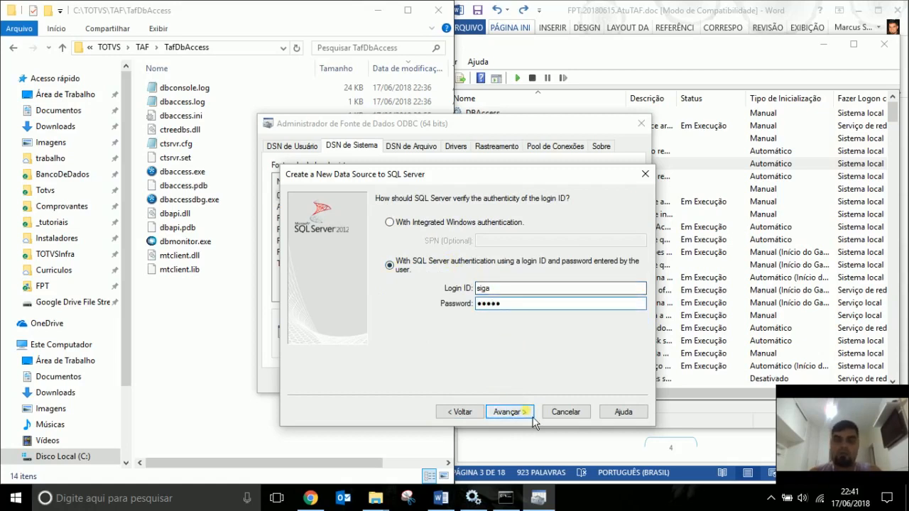
Make TAF the default database, finish, test the connection successfully, and close the administrator.
{"action": "left_click", "coordinate": [509, 411]}
{"action": "left_click", "coordinate": [438, 200]}
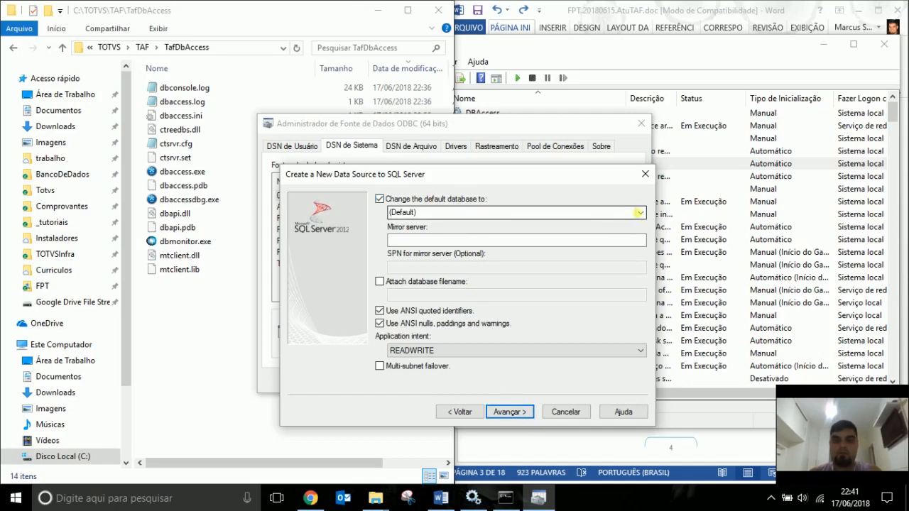
{"action": "left_click", "coordinate": [639, 213]}
{"action": "left_click", "coordinate": [426, 259]}
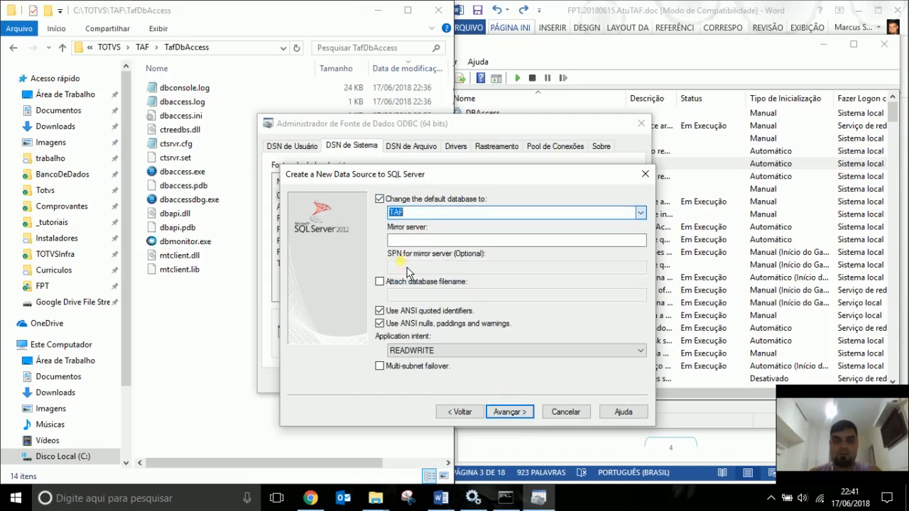
{"action": "left_click", "coordinate": [509, 412]}
{"action": "left_click", "coordinate": [509, 412]}
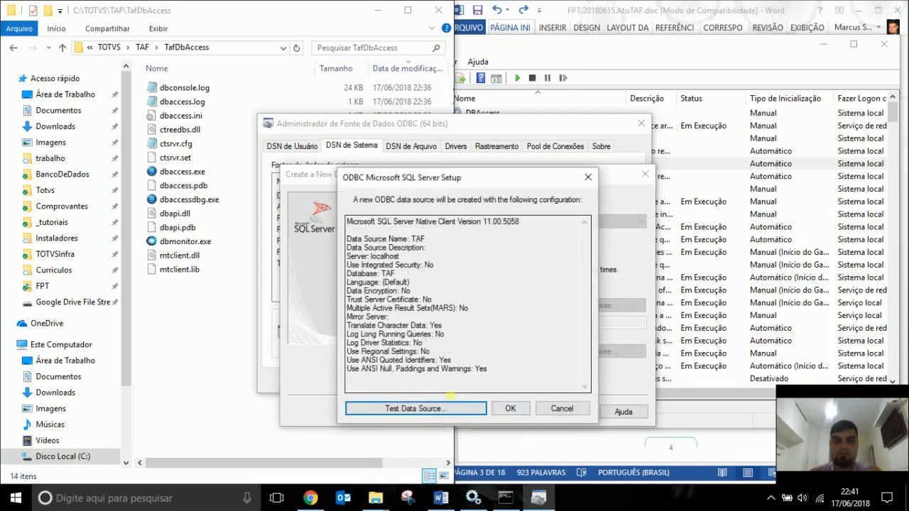
{"action": "left_click", "coordinate": [455, 411]}
{"action": "left_click", "coordinate": [467, 408]}
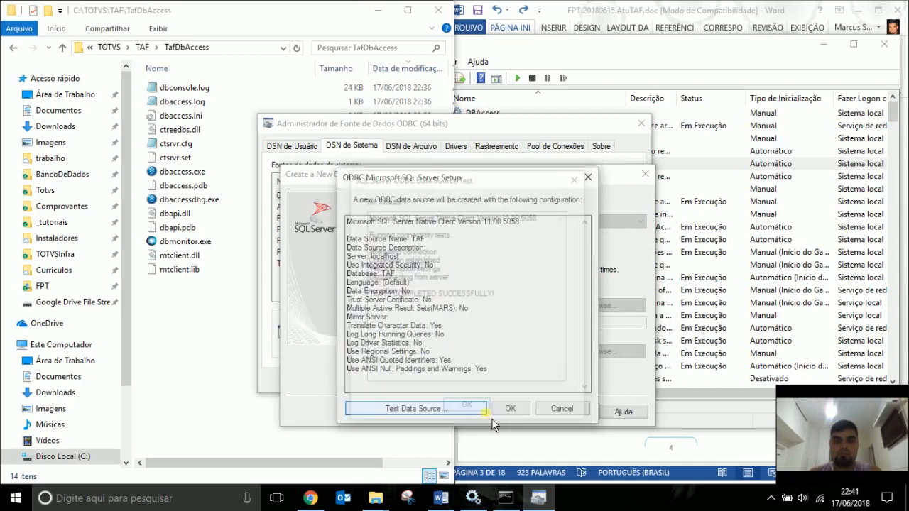
{"action": "left_click", "coordinate": [509, 408]}
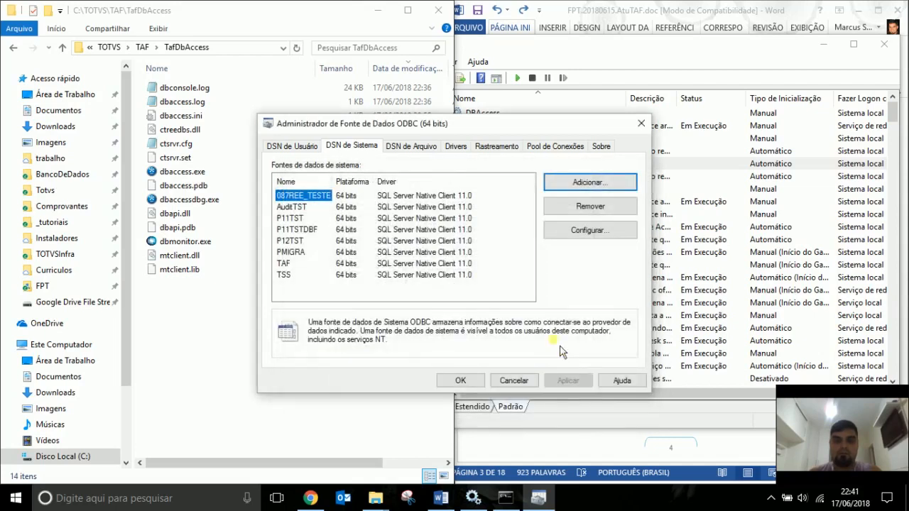
{"action": "left_click", "coordinate": [476, 384]}
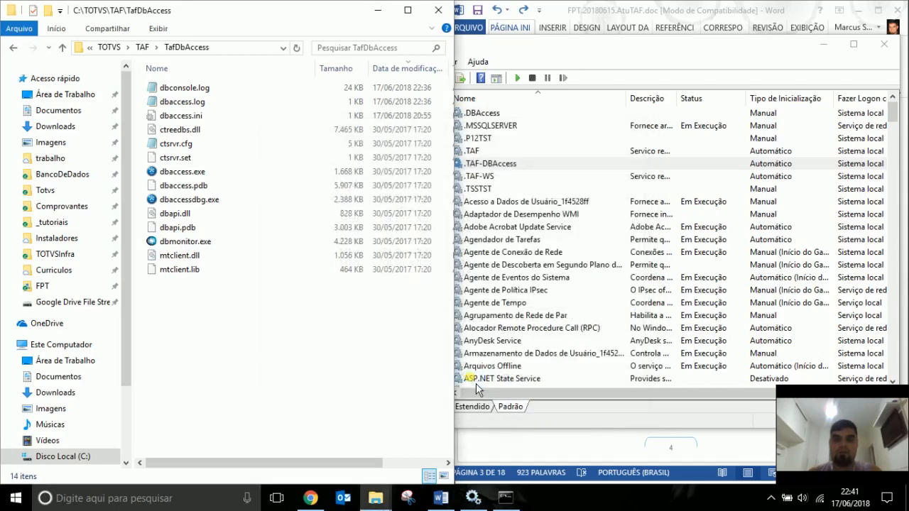
Start the .TAF-DBAccess service and connect DBAccess Monitor to localhost:7999.
{"action": "left_click", "coordinate": [534, 163]}
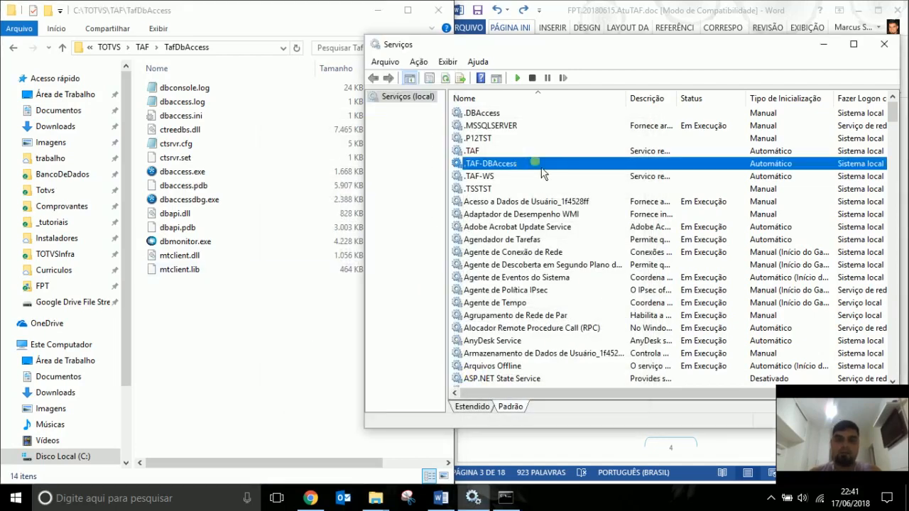
{"action": "left_click", "coordinate": [517, 79]}
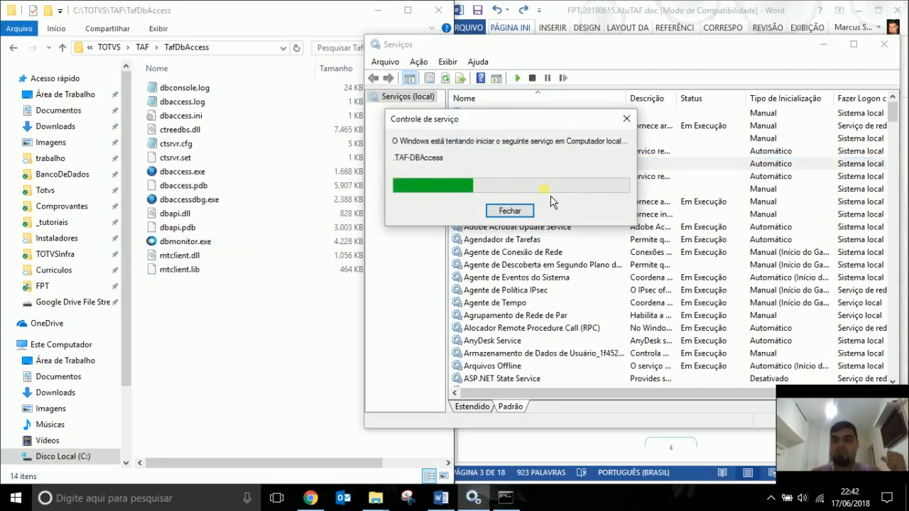
{"action": "left_click", "coordinate": [190, 243]}
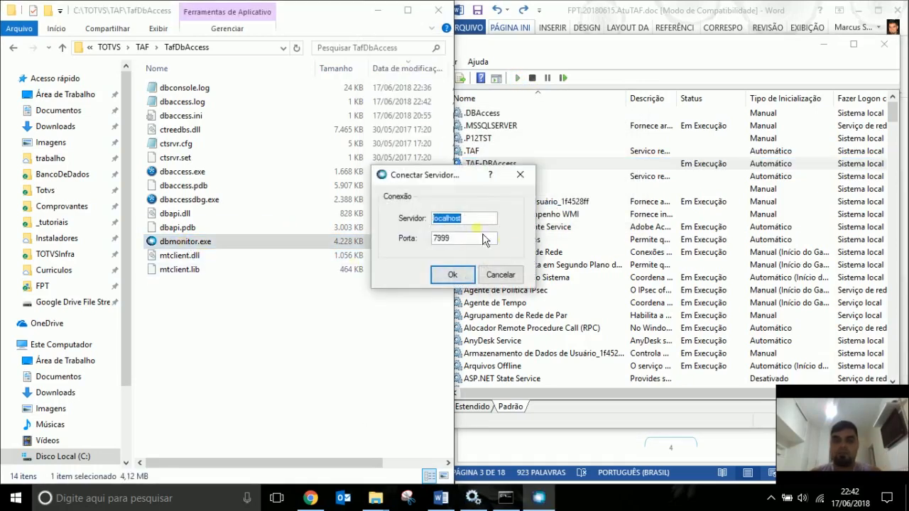
{"action": "left_click", "coordinate": [465, 276]}
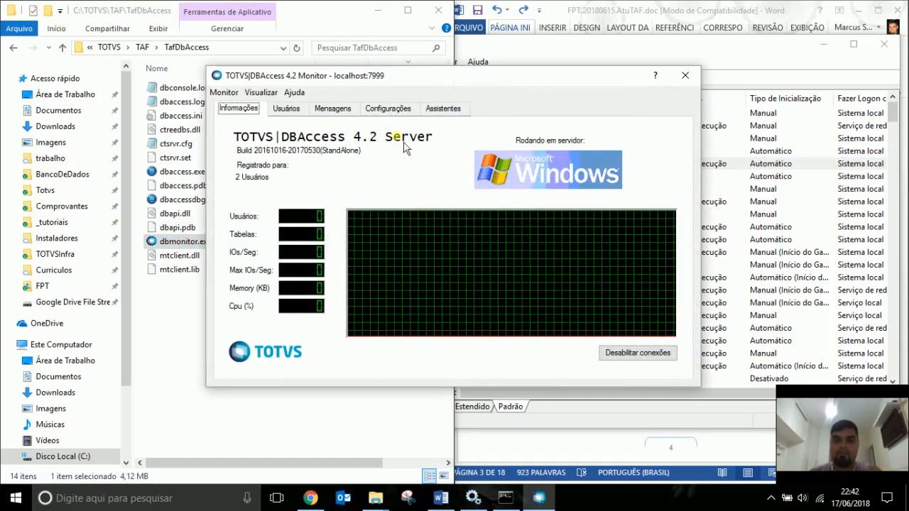
Run the connection validation wizard for Microsoft SQL with environment taf.
{"action": "left_click", "coordinate": [403, 109]}
{"action": "left_click", "coordinate": [443, 108]}
{"action": "left_click", "coordinate": [386, 138]}
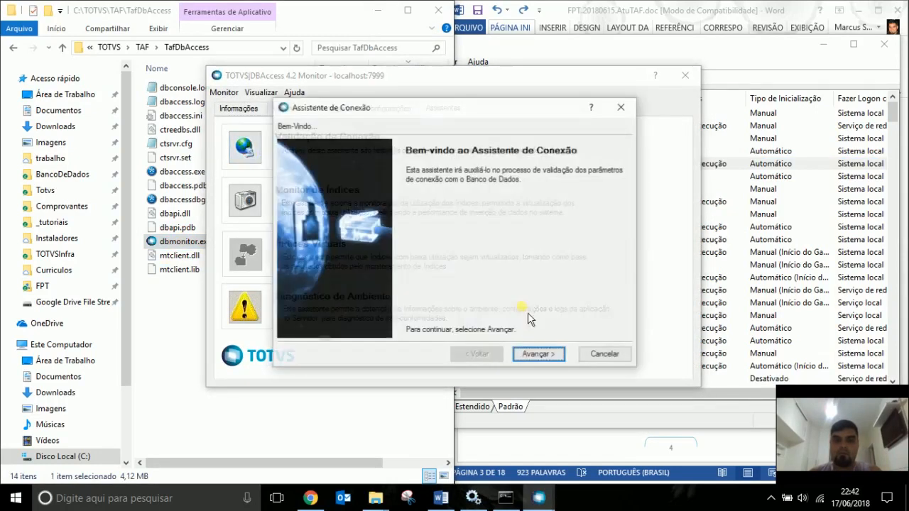
{"action": "left_click", "coordinate": [539, 356]}
{"action": "left_click", "coordinate": [483, 183]}
{"action": "left_click", "coordinate": [464, 227]}
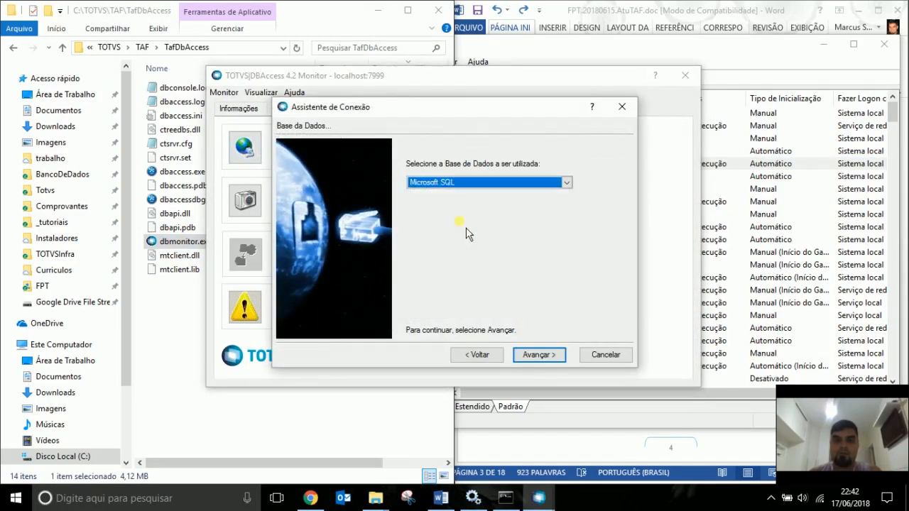
{"action": "left_click", "coordinate": [544, 363]}
{"action": "type", "text": "taf"}
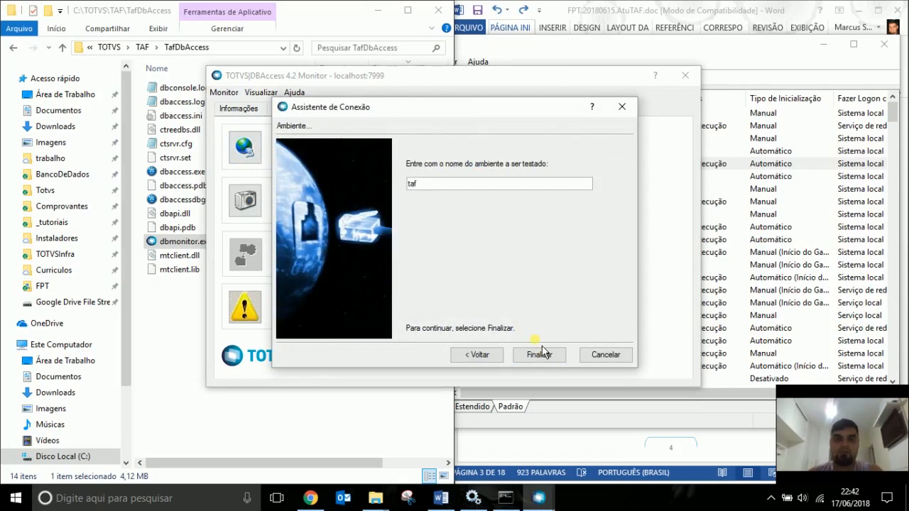
{"action": "left_click", "coordinate": [540, 356]}
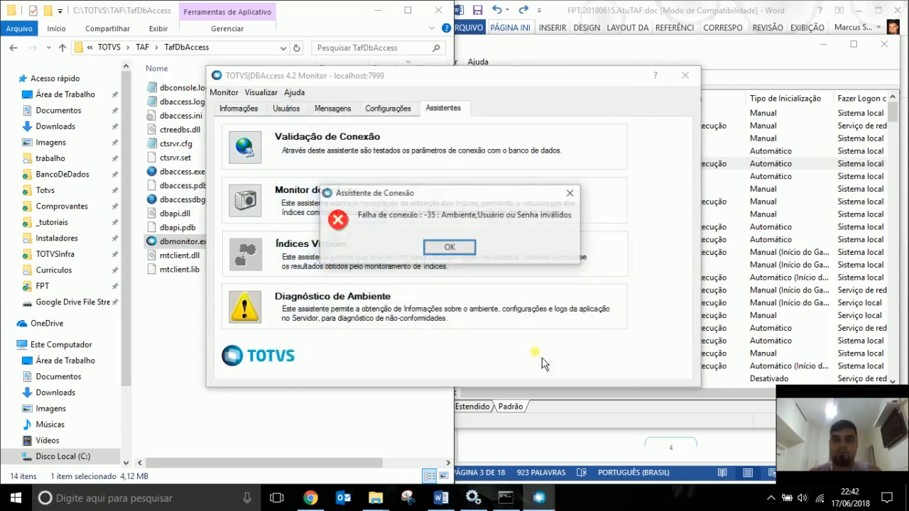
Read the IM014 DSN error at the end of the Mensagens log, then close DBAccess Monitor.
{"action": "left_click", "coordinate": [450, 247]}
{"action": "left_click", "coordinate": [383, 108]}
{"action": "left_click", "coordinate": [334, 108]}
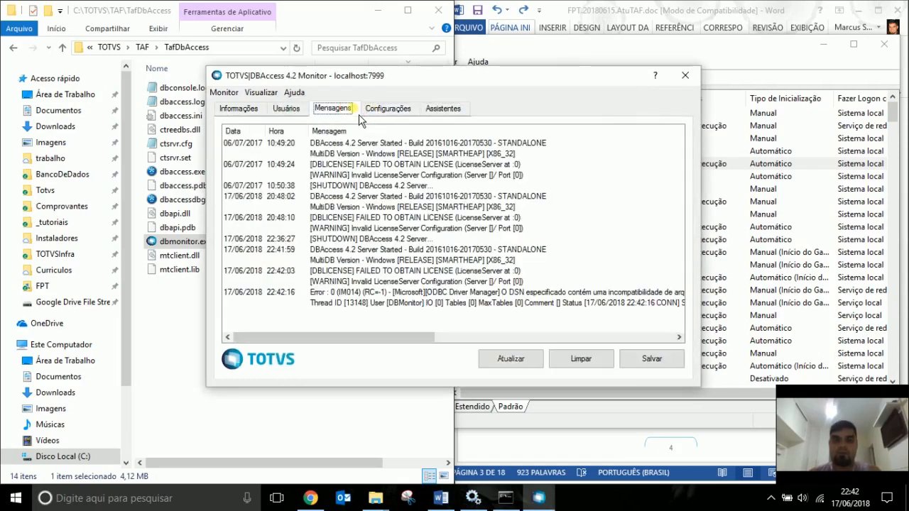
{"action": "left_click", "coordinate": [455, 207]}
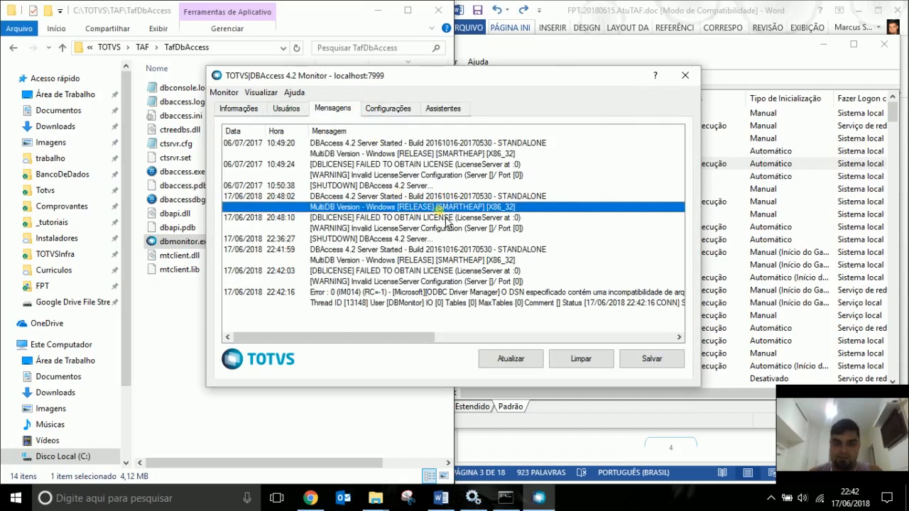
{"action": "key", "text": "End"}
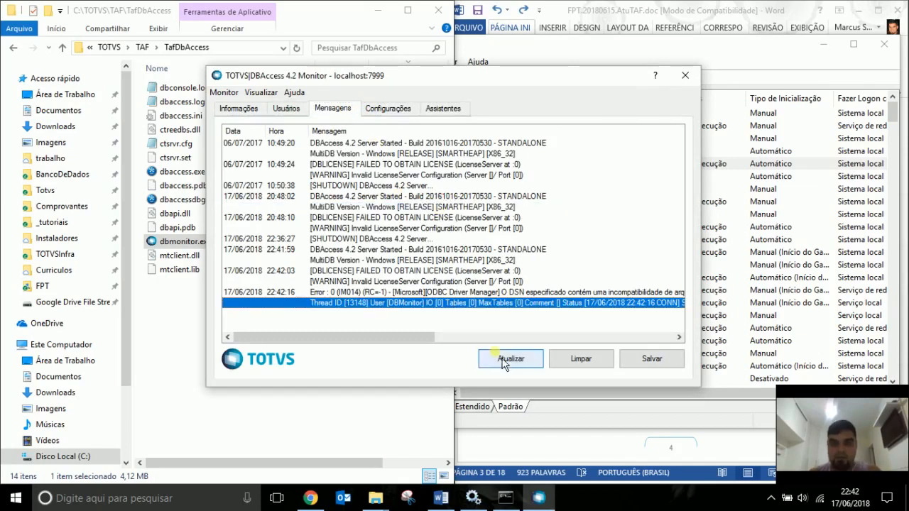
{"action": "left_click", "coordinate": [561, 293]}
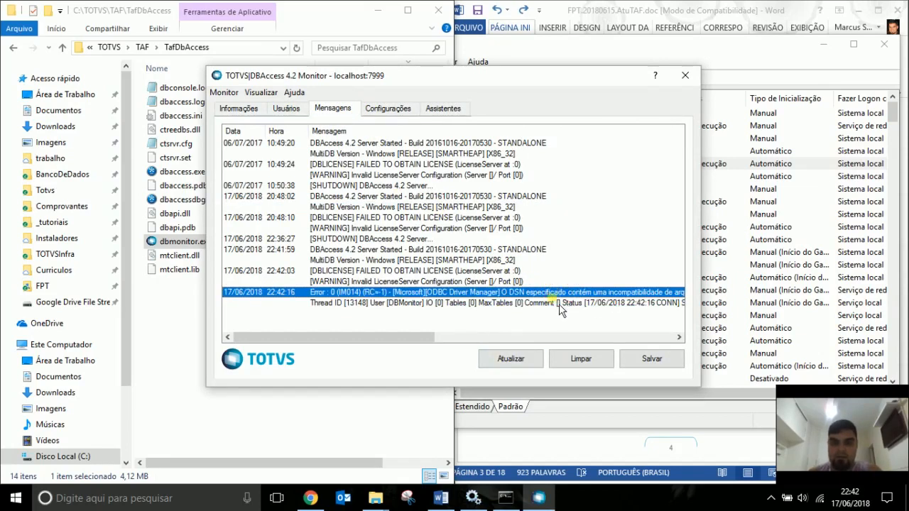
{"action": "left_click_drag", "start_coordinate": [414, 346], "coordinate": [375, 328]}
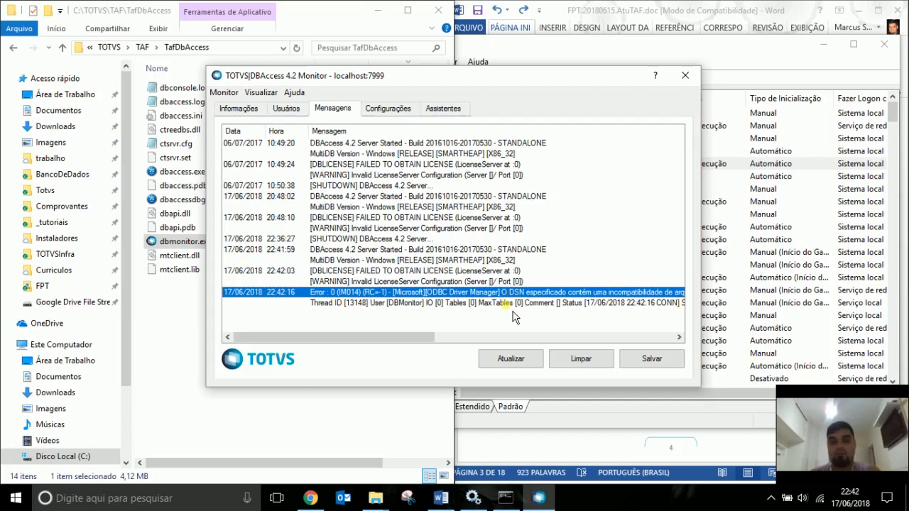
{"action": "left_click", "coordinate": [686, 75]}
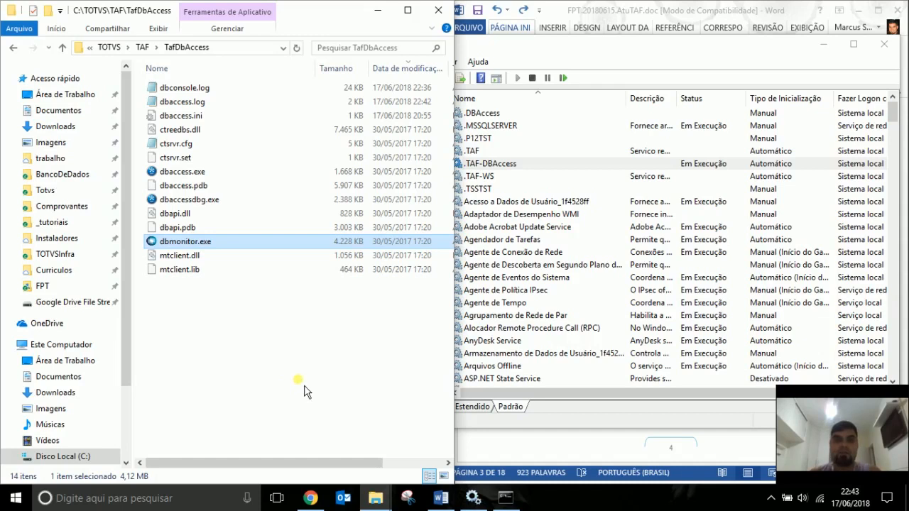
Reopen TafDbAccess and try deleting everything except dbaccess.ini, cancelling the confirmation.
{"action": "left_click", "coordinate": [142, 47]}
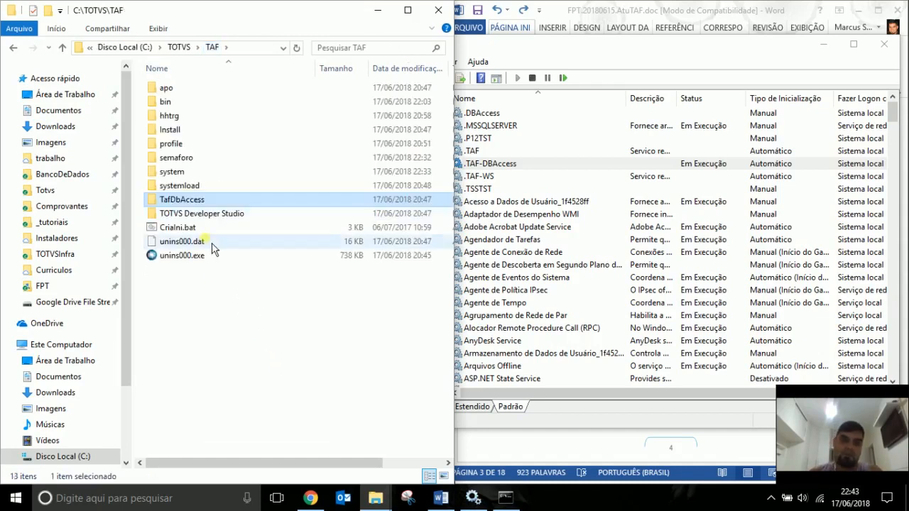
{"action": "double_click", "coordinate": [202, 201]}
{"action": "key", "text": "ctrl+a"}
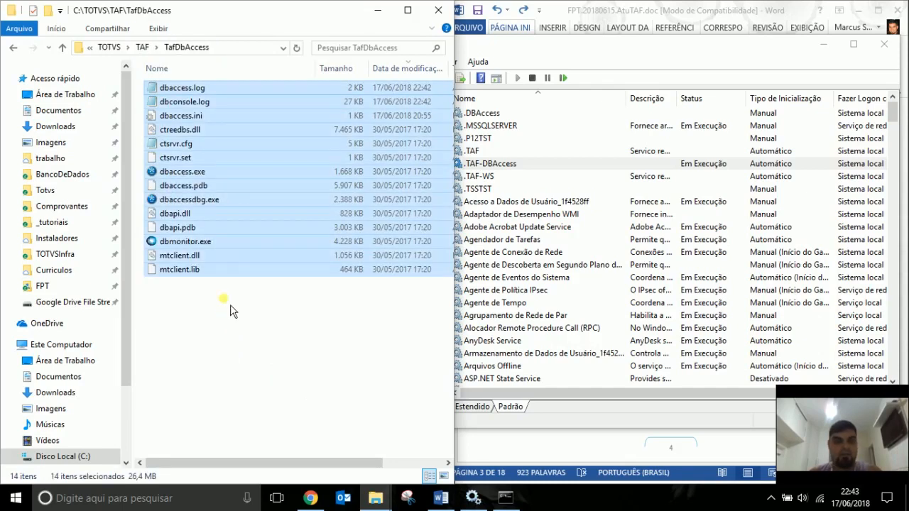
{"action": "left_click", "coordinate": [183, 116], "text": "ctrl"}
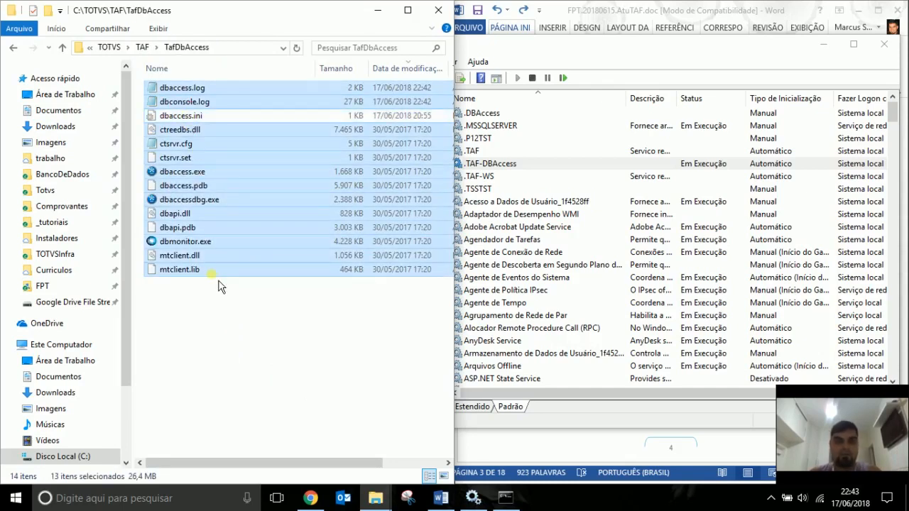
{"action": "key", "text": "shift+Delete"}
{"action": "key", "text": "Escape"}
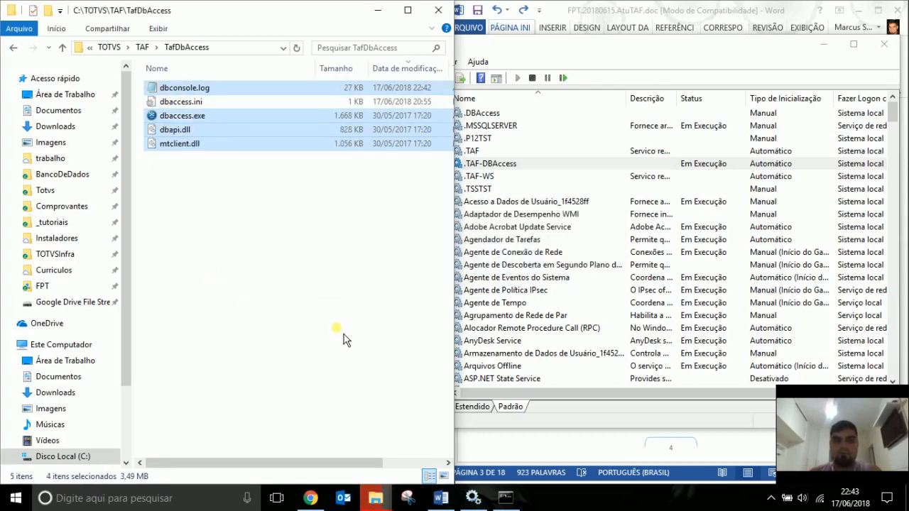
Stop .TAF-DBAccess and permanently delete the five files in TafDbAccess, keeping dbaccess.ini.
{"action": "left_click", "coordinate": [556, 168]}
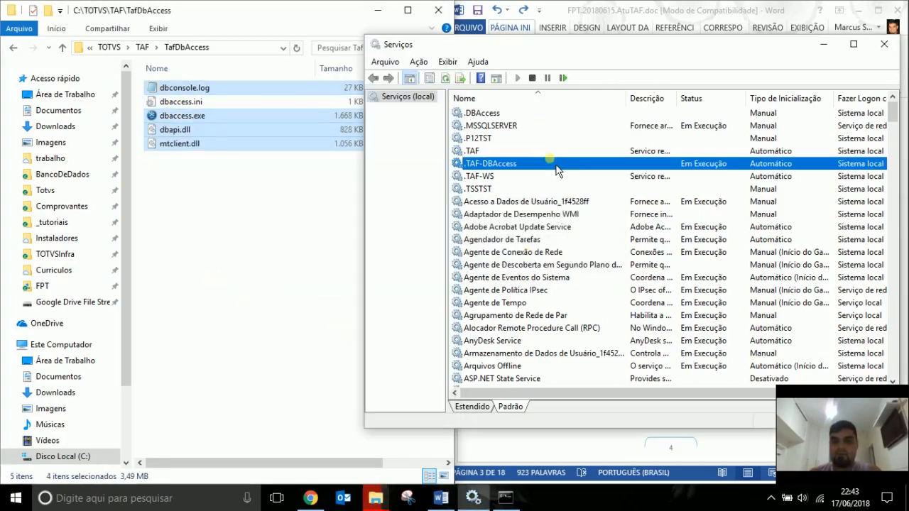
{"action": "left_click", "coordinate": [532, 78]}
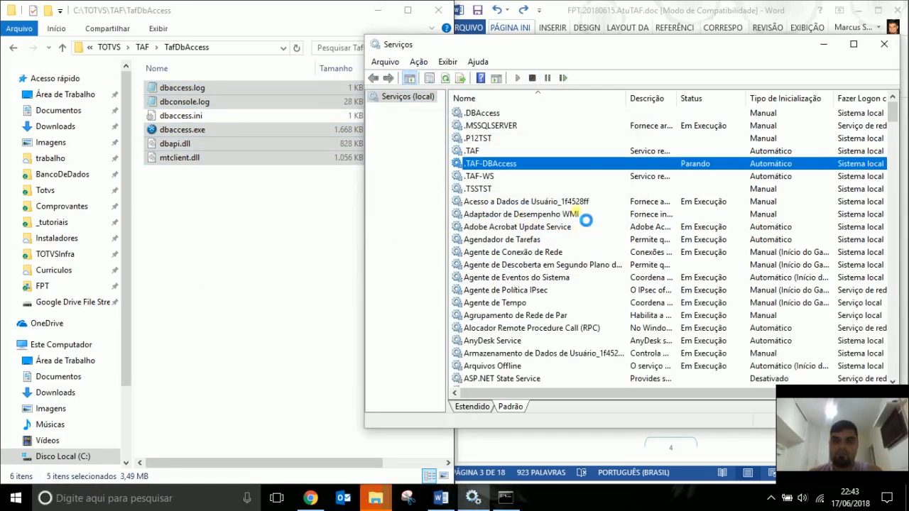
{"action": "left_click", "coordinate": [263, 206]}
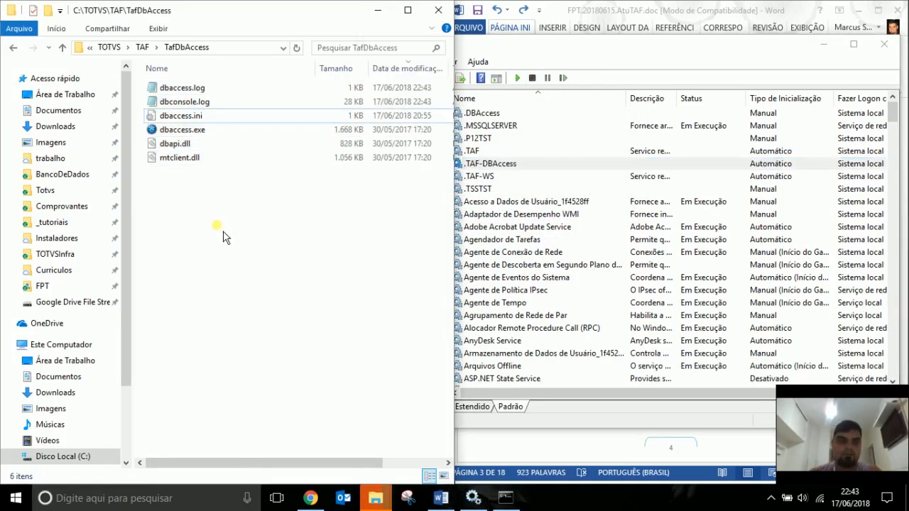
{"action": "key", "text": "ctrl+a"}
{"action": "key", "text": "ctrl+space"}
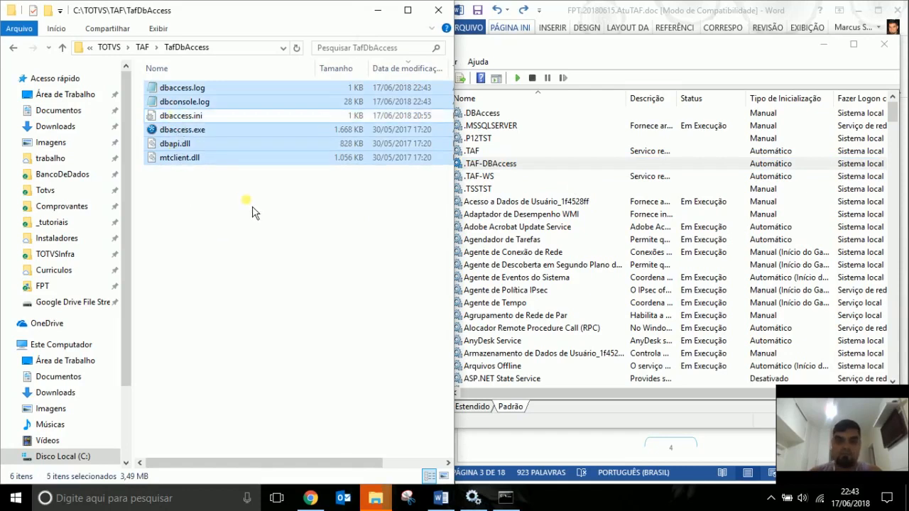
{"action": "key", "text": "shift+Delete"}
{"action": "key", "text": "Return"}
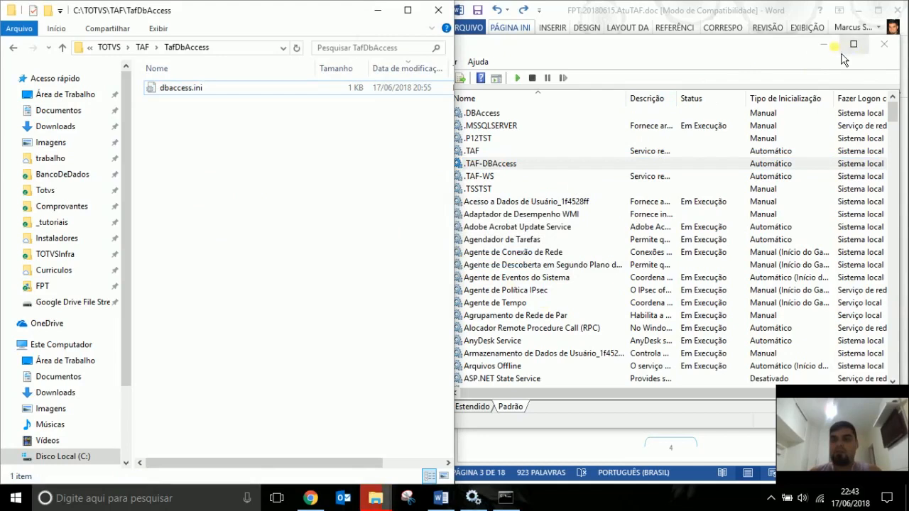
{"action": "left_click", "coordinate": [823, 44]}
Extract the debug folder and five files from 18-04-16-DBACCESS_WIN_X64_20171117.ZIP into TafDbAccess.
{"action": "left_click", "coordinate": [859, 11]}
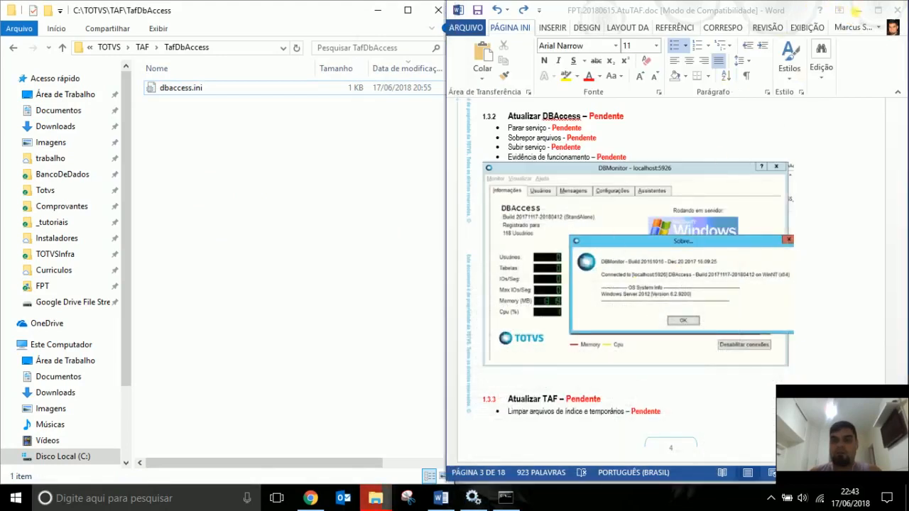
{"action": "left_click", "coordinate": [711, 202]}
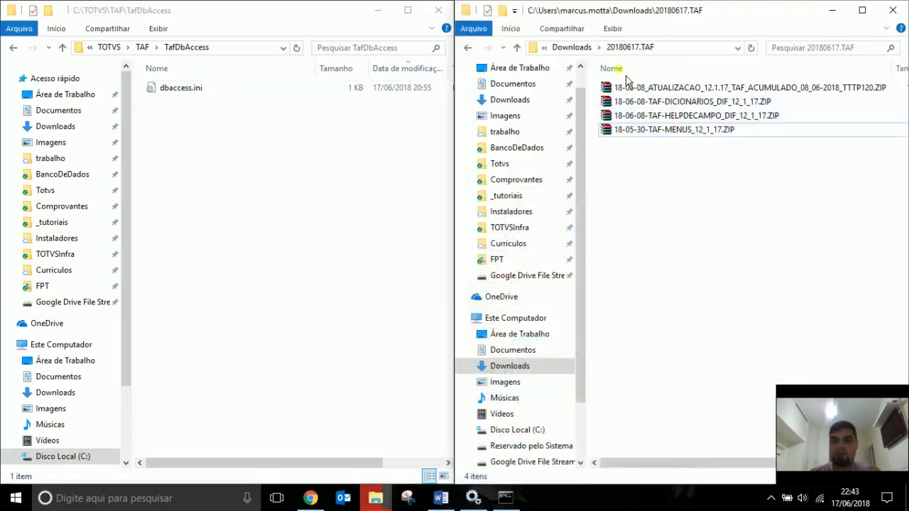
{"action": "left_click", "coordinate": [572, 47]}
{"action": "double_click", "coordinate": [657, 283]}
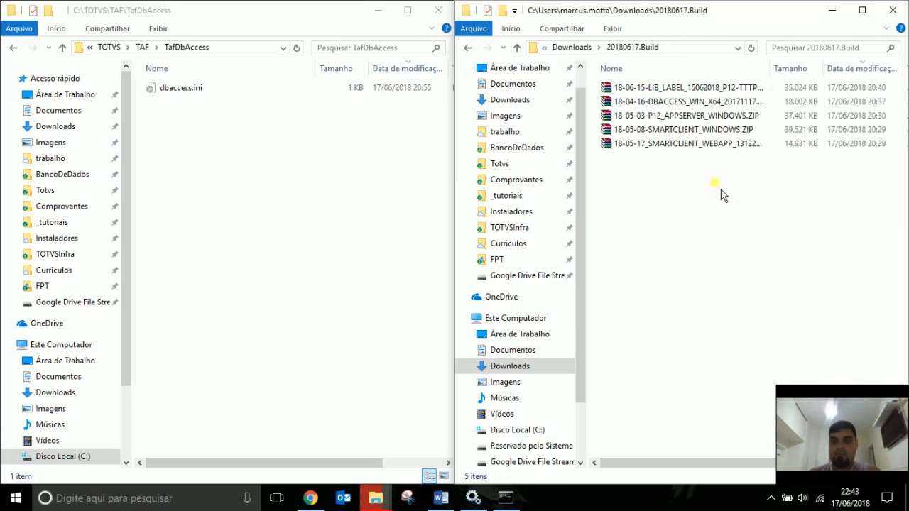
{"action": "left_click", "coordinate": [672, 101]}
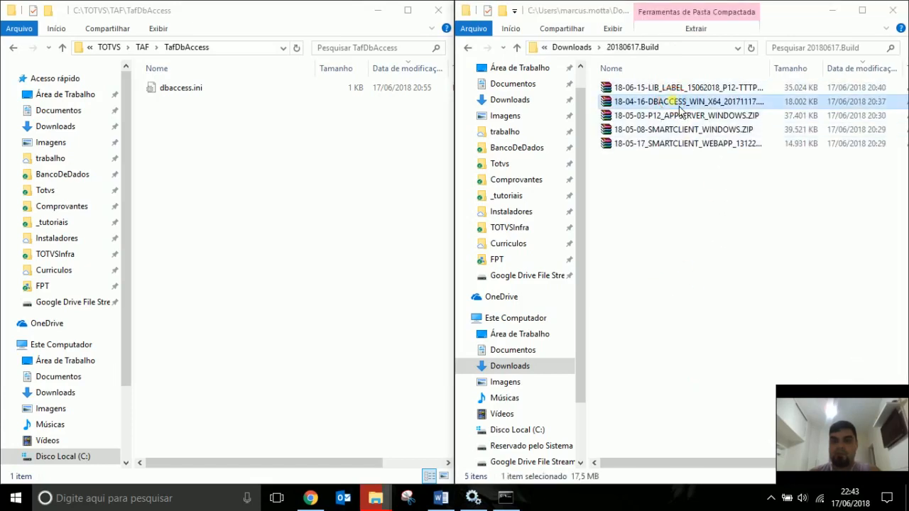
{"action": "double_click", "coordinate": [680, 107]}
{"action": "left_click_drag", "start_coordinate": [606, 295], "coordinate": [300, 314]}
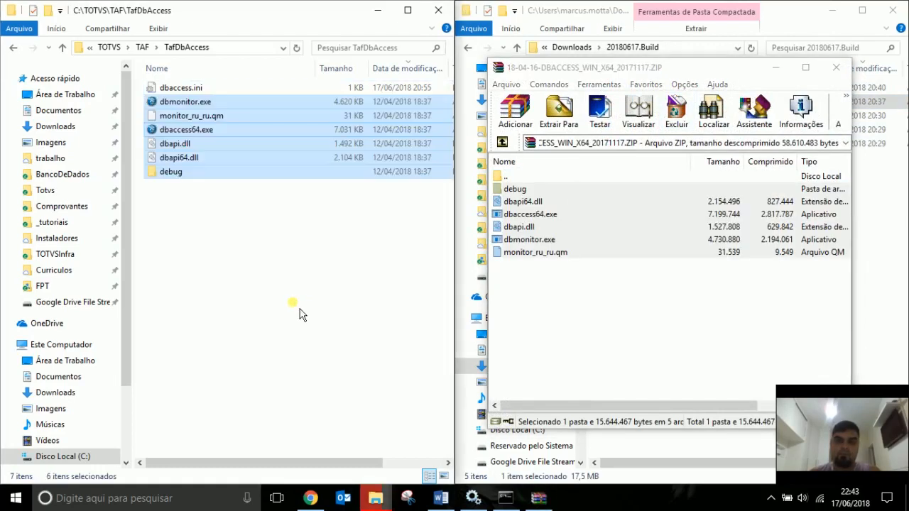
{"action": "left_click", "coordinate": [836, 67]}
{"action": "left_click", "coordinate": [473, 497]}
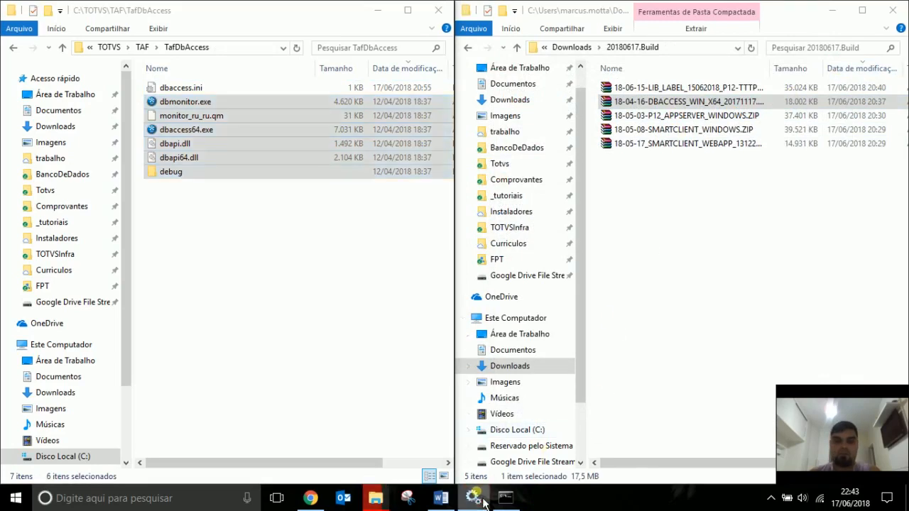
Clear the leftover file-in-use warning by retrying, then skipping the missing item.
{"action": "left_click", "coordinate": [378, 500]}
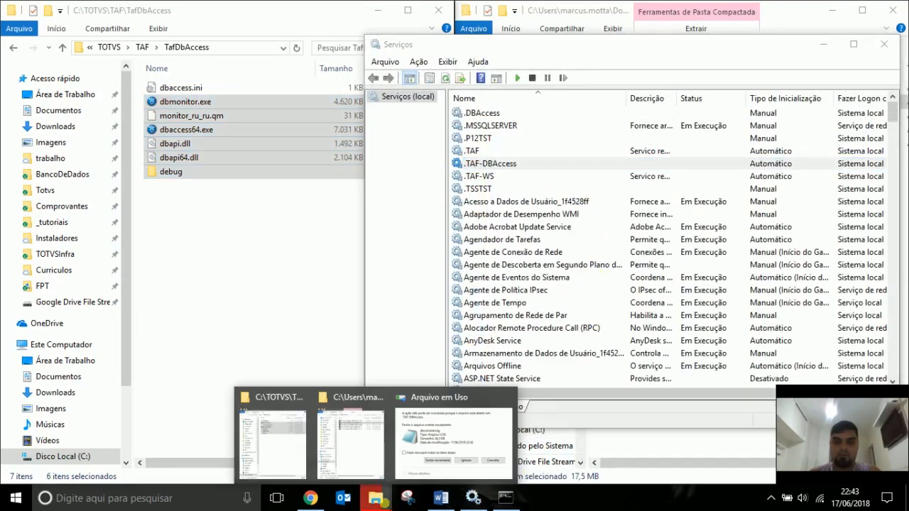
{"action": "left_click", "coordinate": [449, 435]}
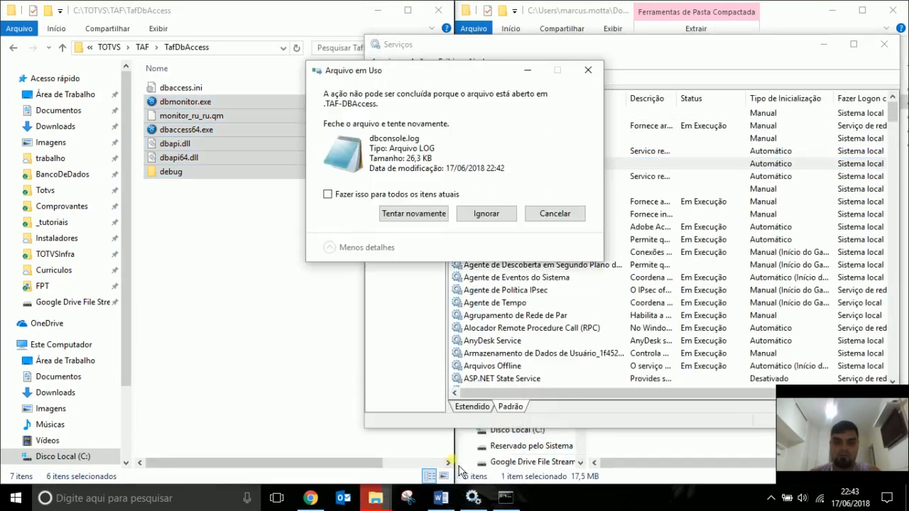
{"action": "left_click", "coordinate": [421, 216]}
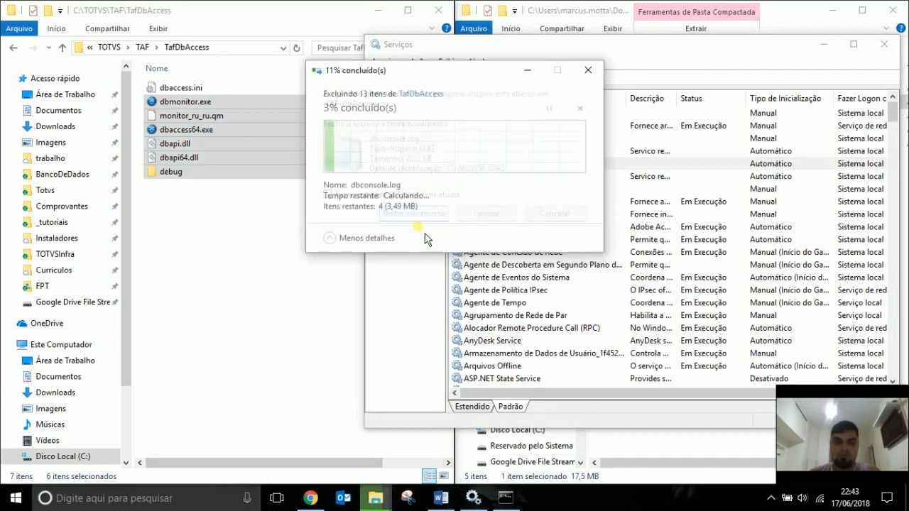
{"action": "left_click", "coordinate": [487, 214]}
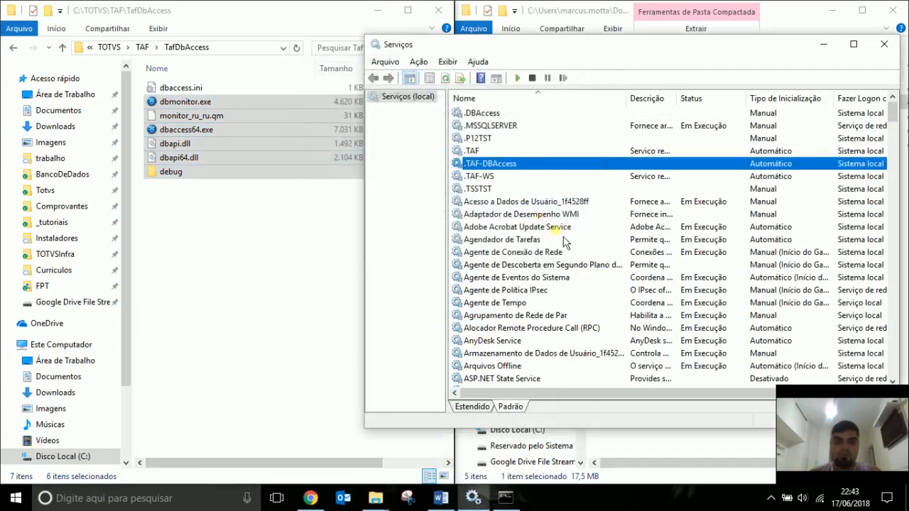
Check the .TAF-DBAccess service properties, whose executable path is still C:\TOTVS\TAF\TafDbAccess\dbaccess.exe.
{"action": "double_click", "coordinate": [501, 165]}
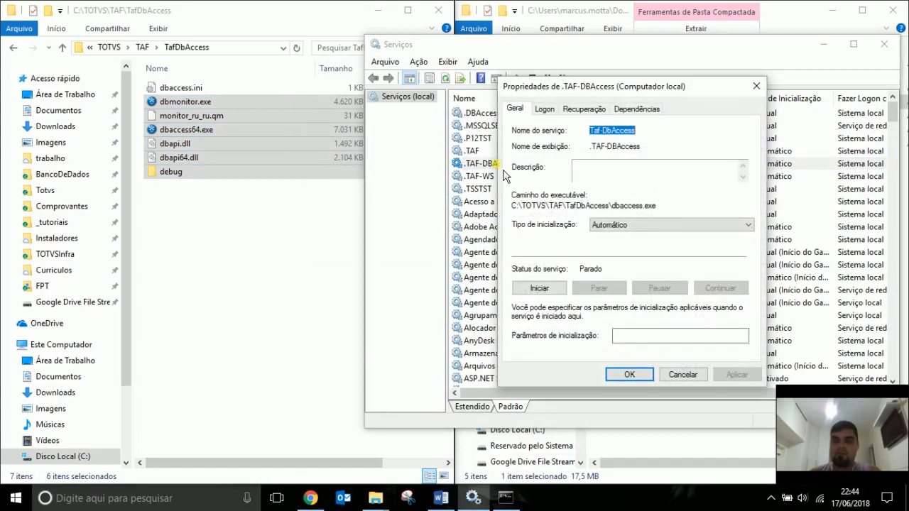
{"action": "left_click_drag", "start_coordinate": [611, 206], "coordinate": [511, 206]}
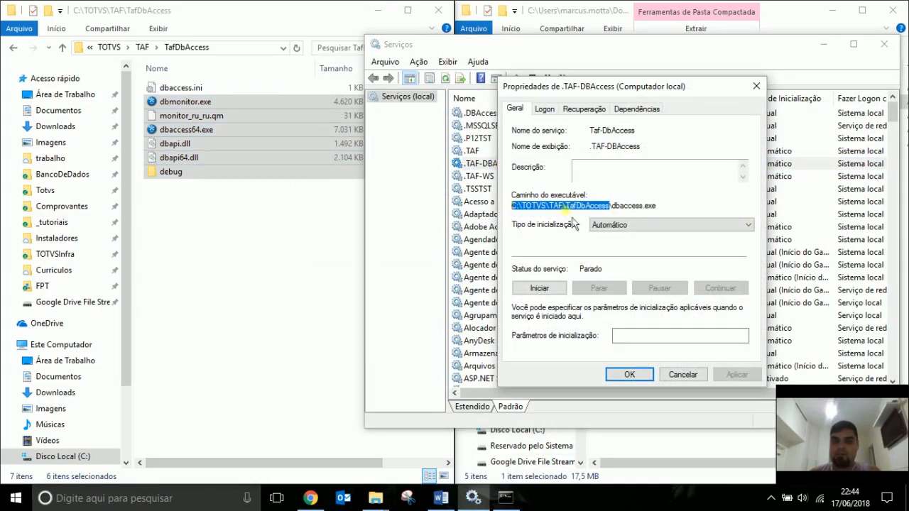
{"action": "left_click_drag", "start_coordinate": [661, 209], "coordinate": [623, 206]}
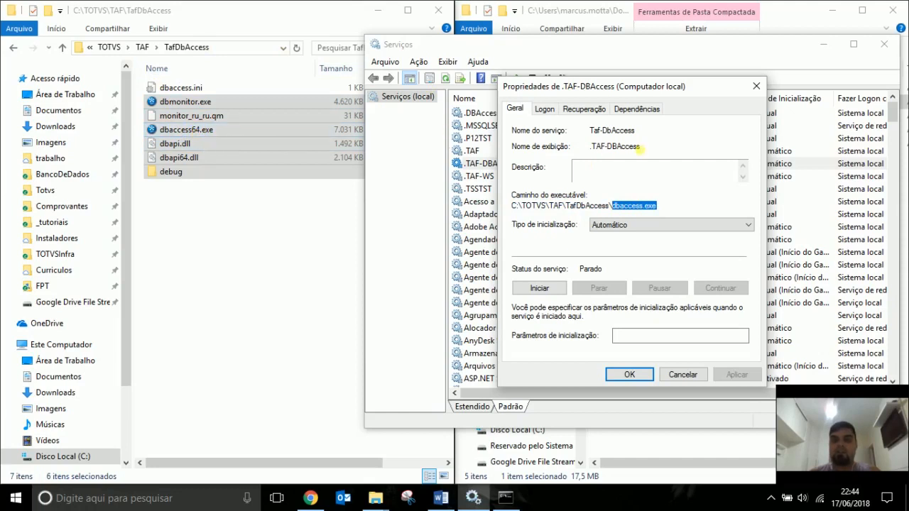
{"action": "double_click", "coordinate": [640, 146]}
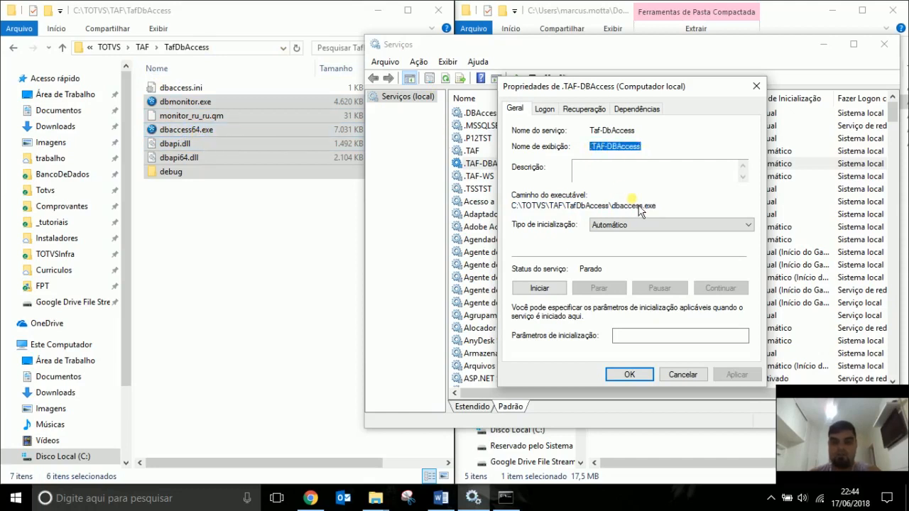
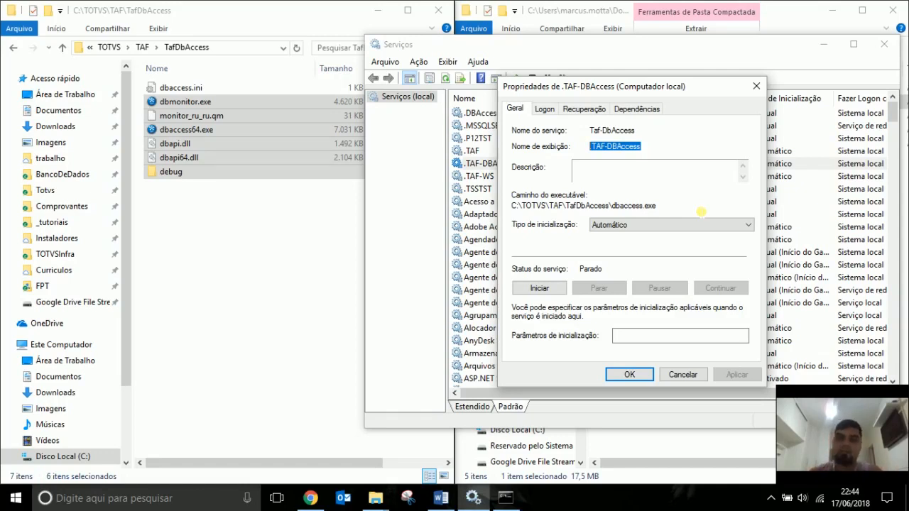
Note the .TAF-DBAccess display name and executable path, close its properties, and open dbaccess.ini.
{"action": "left_click_drag", "start_coordinate": [670, 207], "coordinate": [460, 232]}
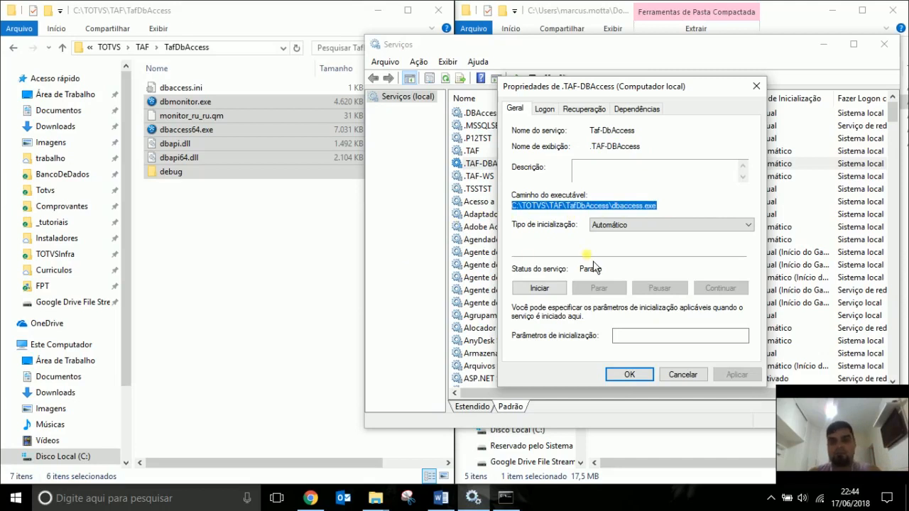
{"action": "left_click_drag", "start_coordinate": [647, 148], "coordinate": [589, 148]}
{"action": "key", "text": "ctrl+c"}
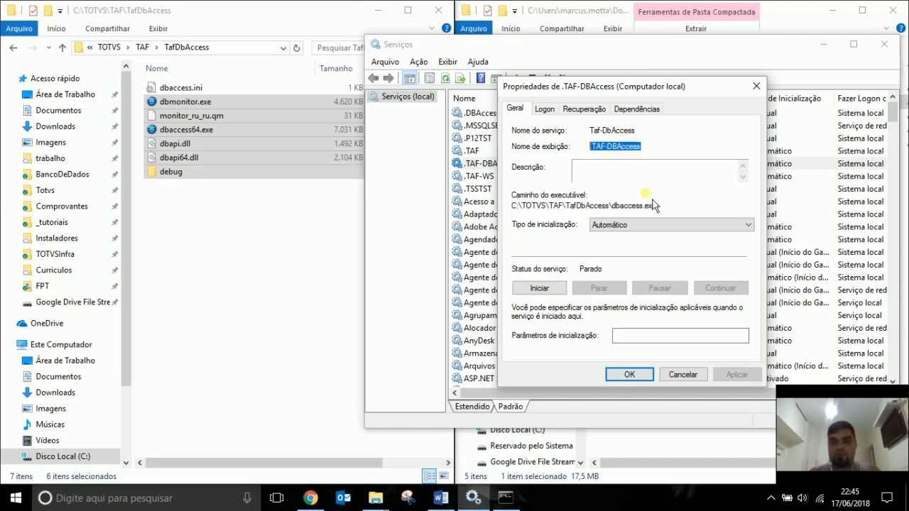
{"action": "left_click", "coordinate": [684, 376]}
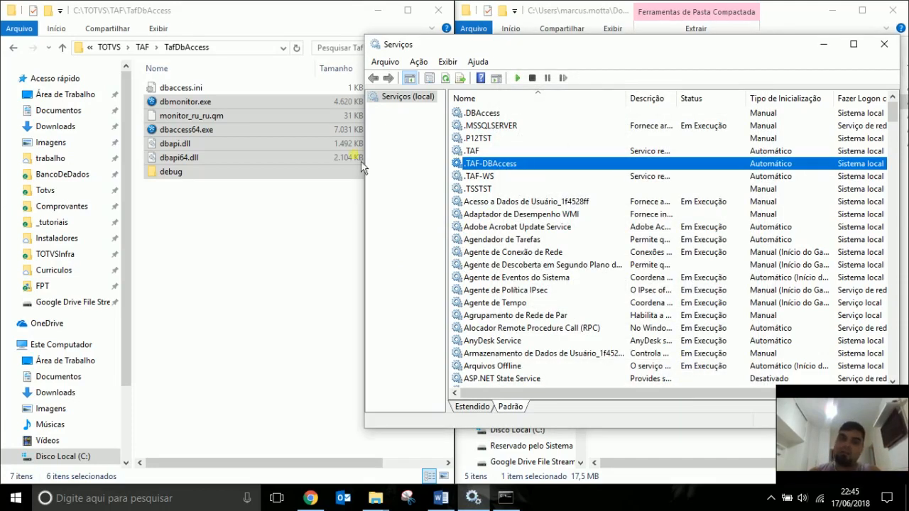
{"action": "double_click", "coordinate": [190, 88]}
Insert a [service] block with name= and displayname= .TAF-DBAccess into dbaccess.ini and save it.
{"action": "left_click", "coordinate": [436, 177]}
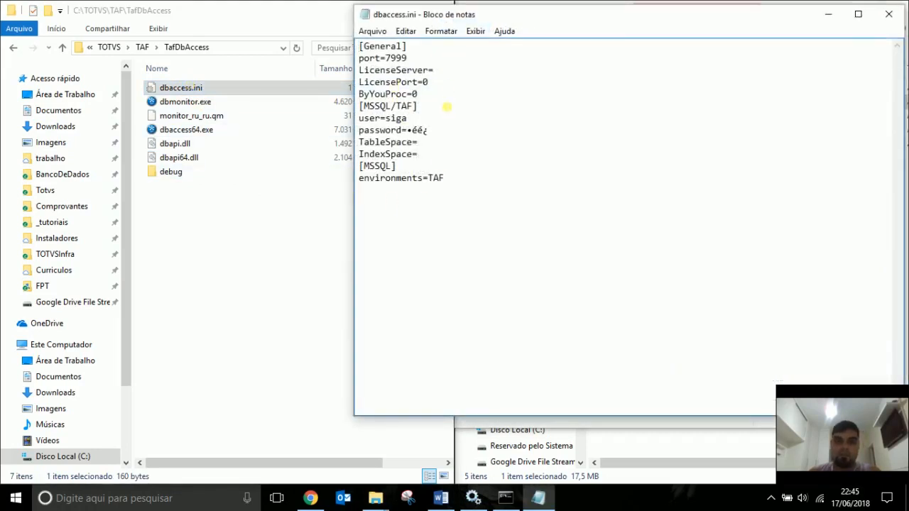
{"action": "left_click", "coordinate": [450, 101]}
{"action": "key", "text": "Return"}
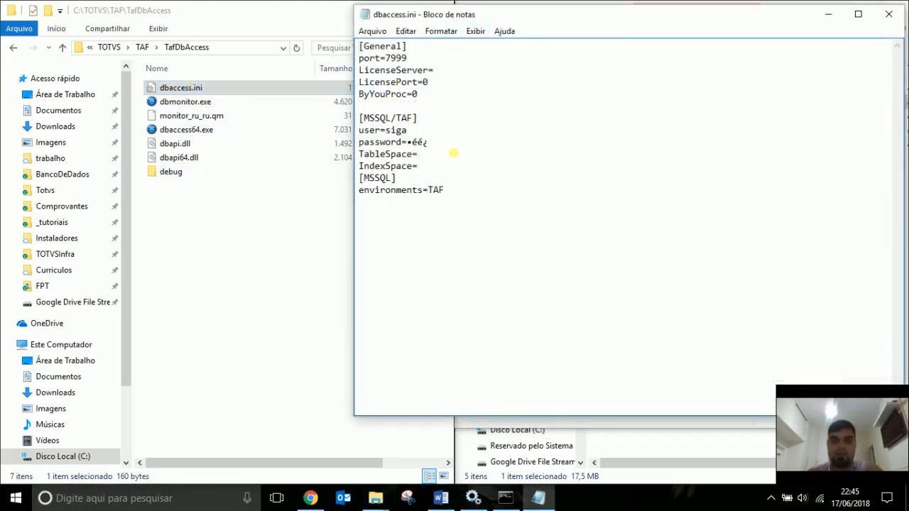
{"action": "left_click", "coordinate": [451, 171]}
{"action": "key", "text": "Return"}
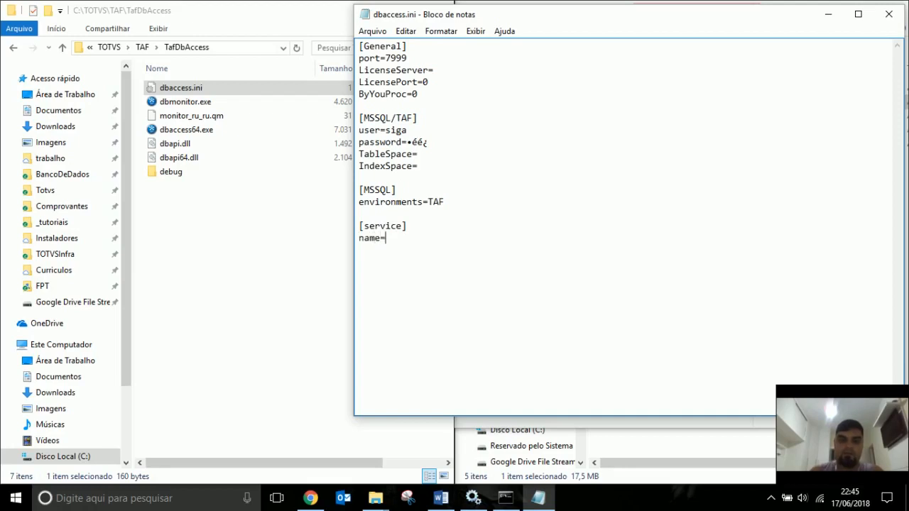
{"action": "type", "text": "name"}
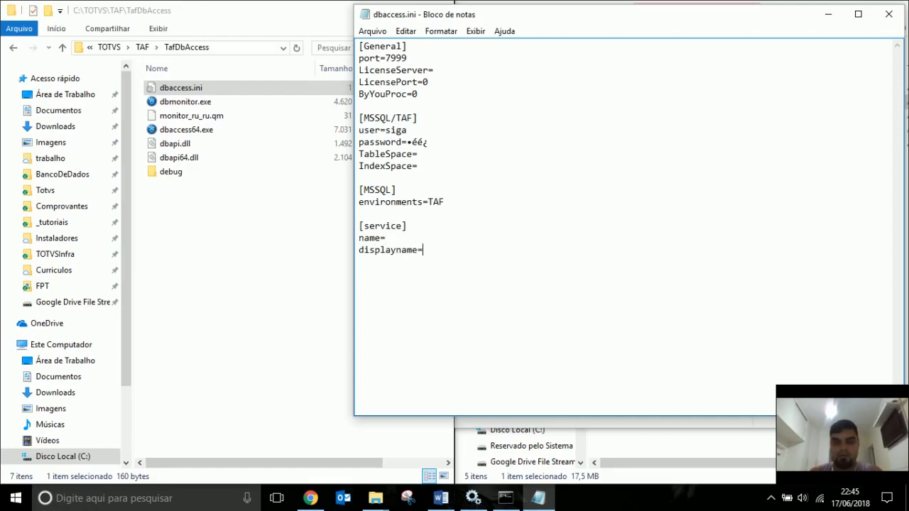
{"action": "type", "text": "="}
{"action": "key", "text": "ctrl+v"}
{"action": "key", "text": "ctrl+v"}
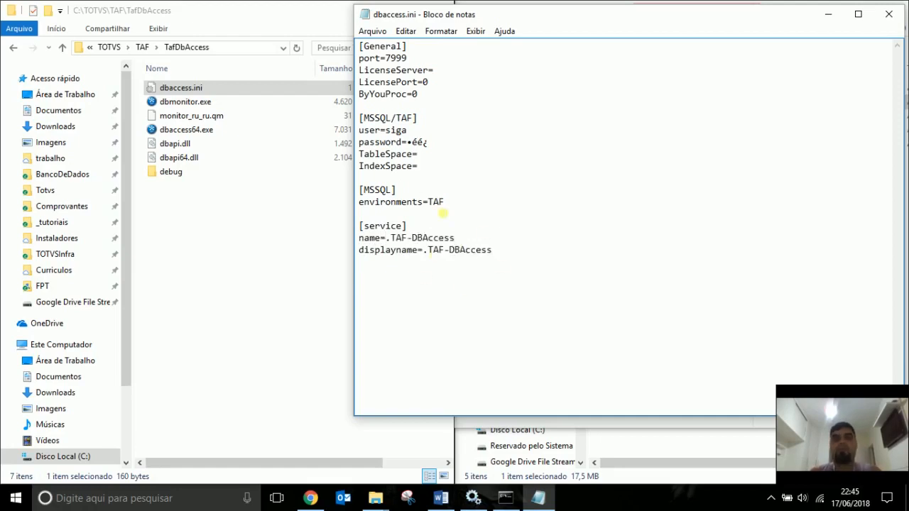
{"action": "left_click", "coordinate": [888, 14]}
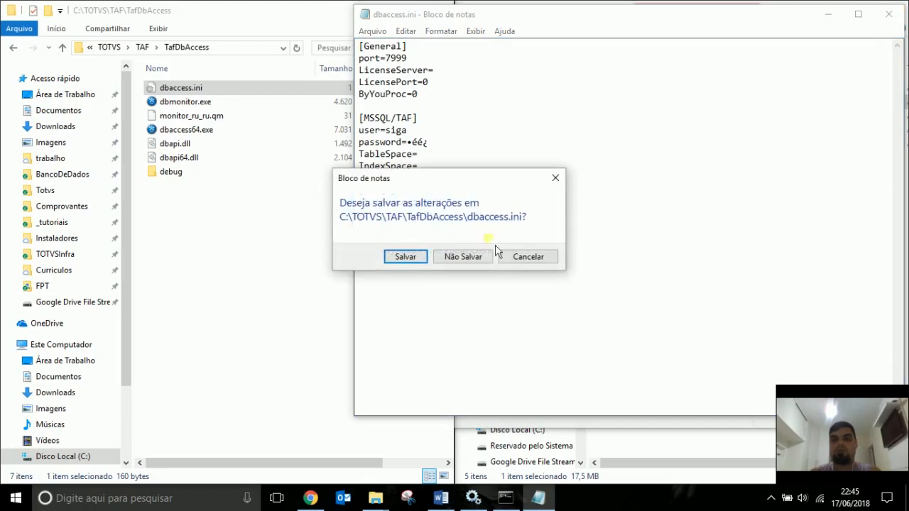
{"action": "left_click", "coordinate": [405, 256]}
Recheck the .TAF-DBAccess service's executable file name and service name in its properties.
{"action": "left_click", "coordinate": [686, 178]}
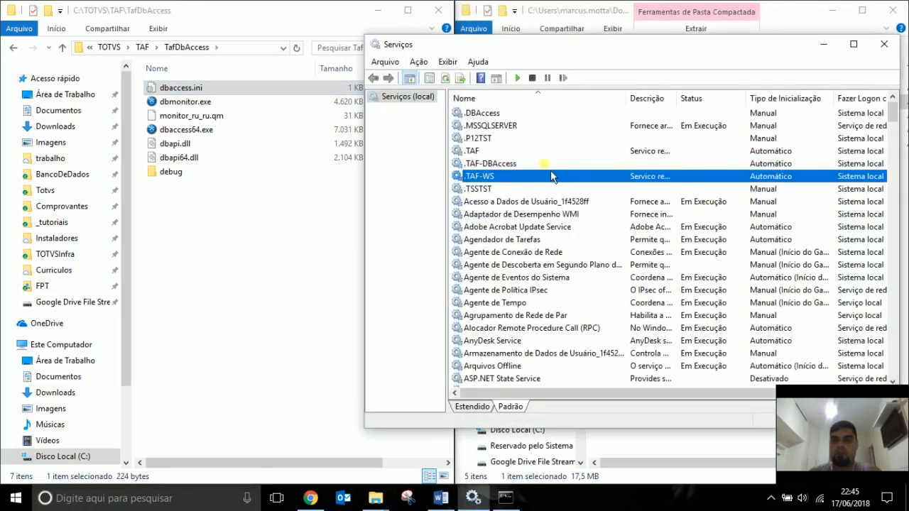
{"action": "left_click", "coordinate": [517, 164]}
{"action": "double_click", "coordinate": [516, 165]}
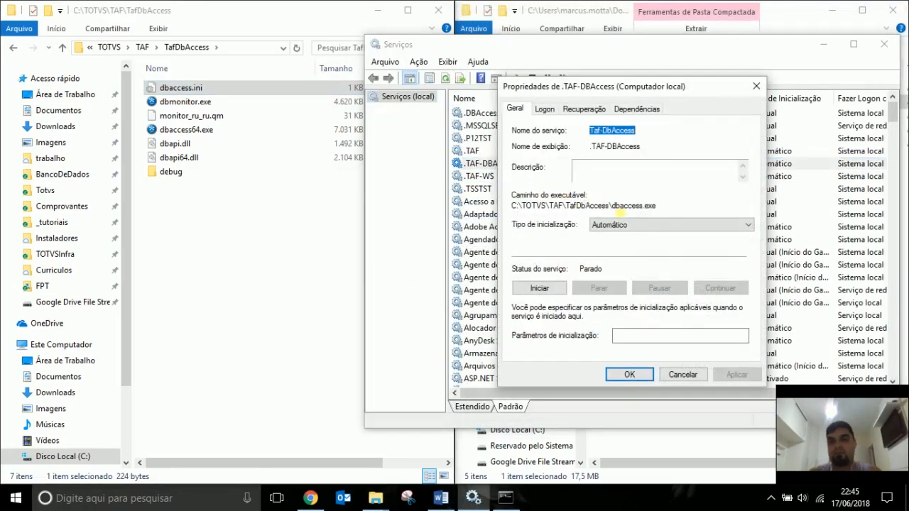
{"action": "left_click_drag", "start_coordinate": [610, 206], "coordinate": [675, 208]}
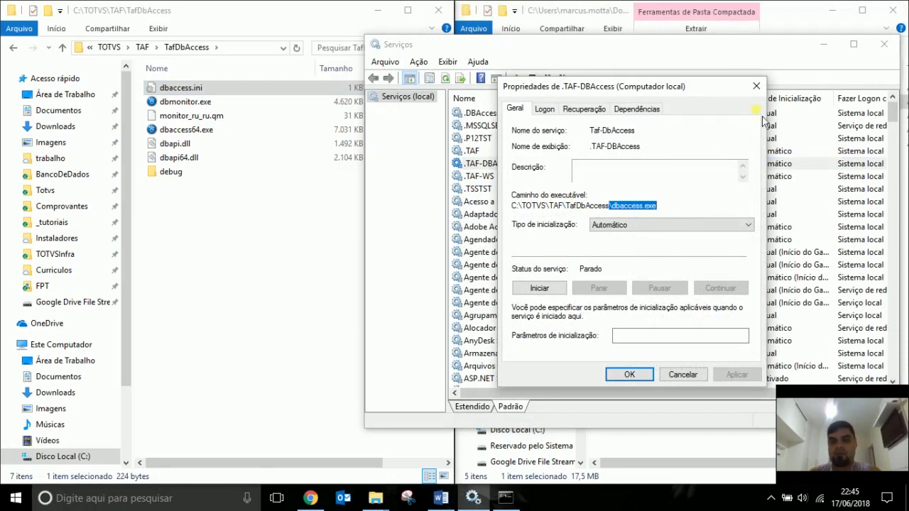
{"action": "left_click_drag", "start_coordinate": [602, 130], "coordinate": [621, 134]}
{"action": "key", "text": "ctrl+c"}
{"action": "left_click", "coordinate": [612, 132]}
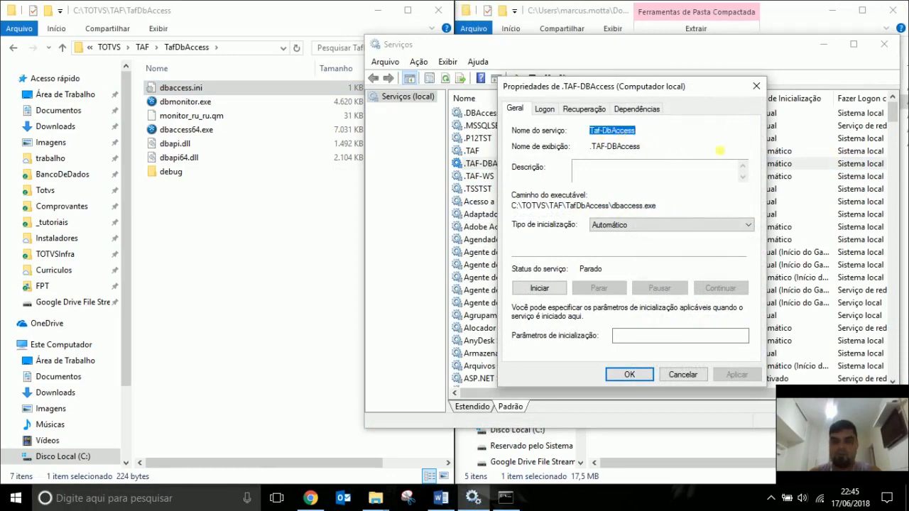
{"action": "left_click", "coordinate": [757, 86]}
Delete the Taf-DbAccess service with sc delete and refresh Services to confirm it is gone.
{"action": "left_click", "coordinate": [505, 498]}
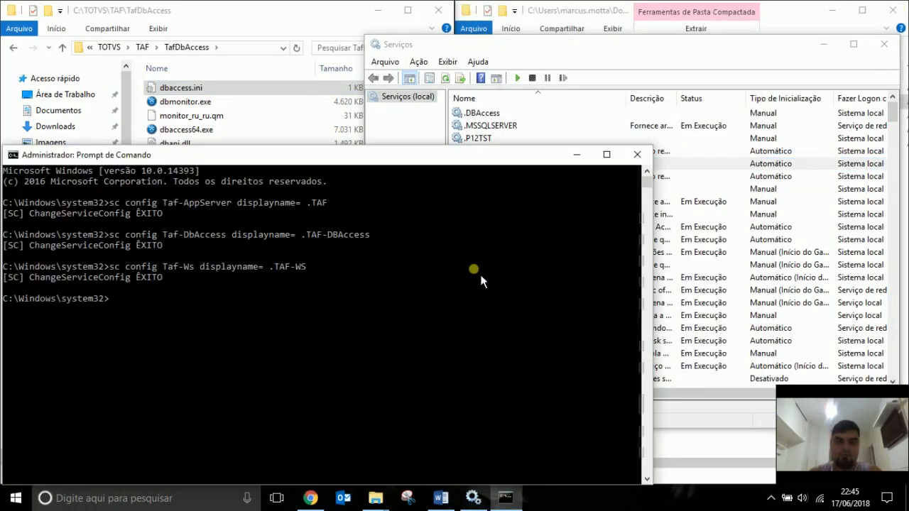
{"action": "type", "text": "sc del"}
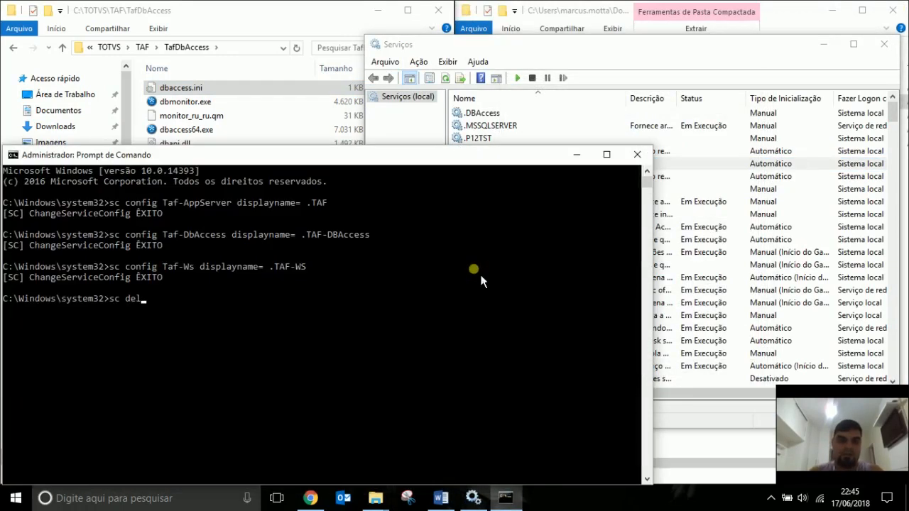
{"action": "type", "text": "ete"}
{"action": "key", "text": "ctrl+v"}
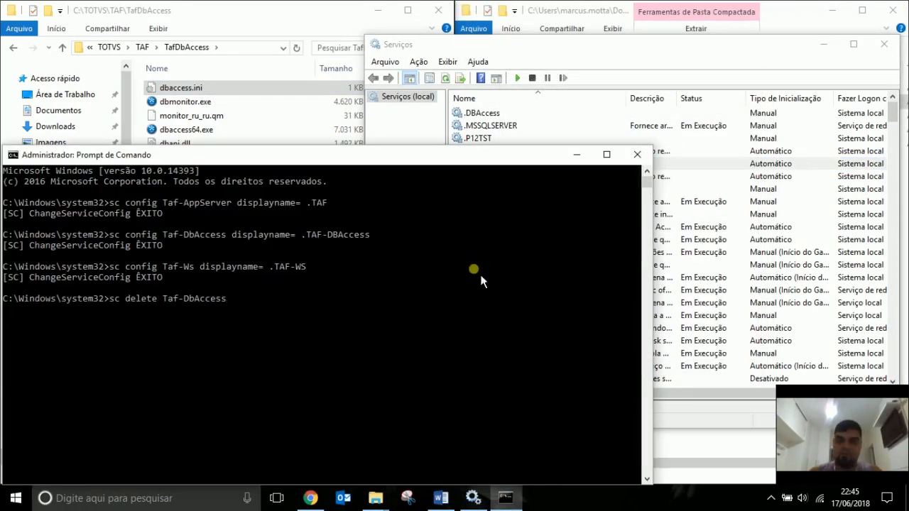
{"action": "key", "text": "Return"}
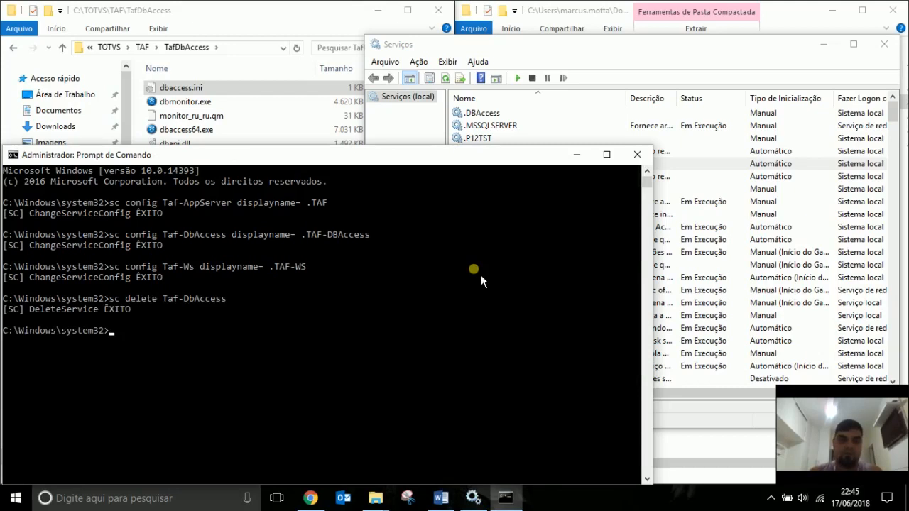
{"action": "left_click", "coordinate": [660, 73]}
{"action": "key", "text": "F5"}
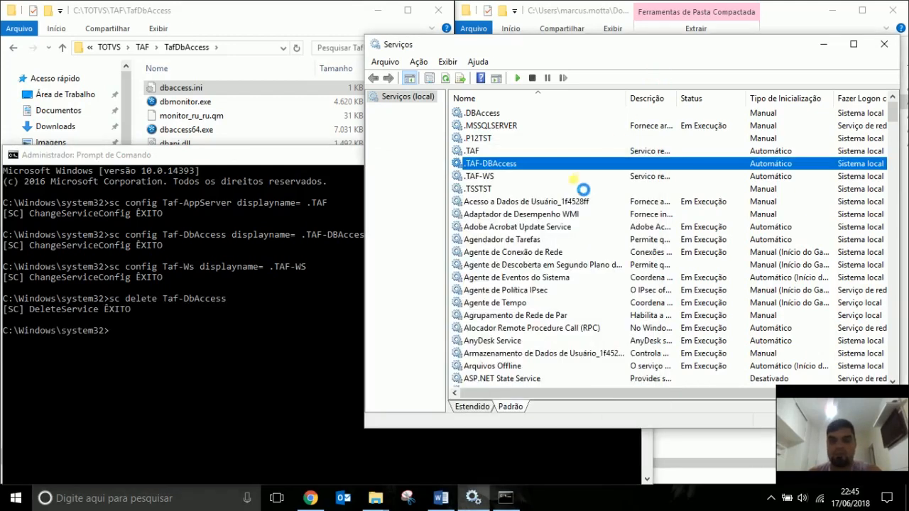
Change the Command Prompt into the C:\TOTVS\TAF\TafDbAccess folder.
{"action": "left_click", "coordinate": [283, 165]}
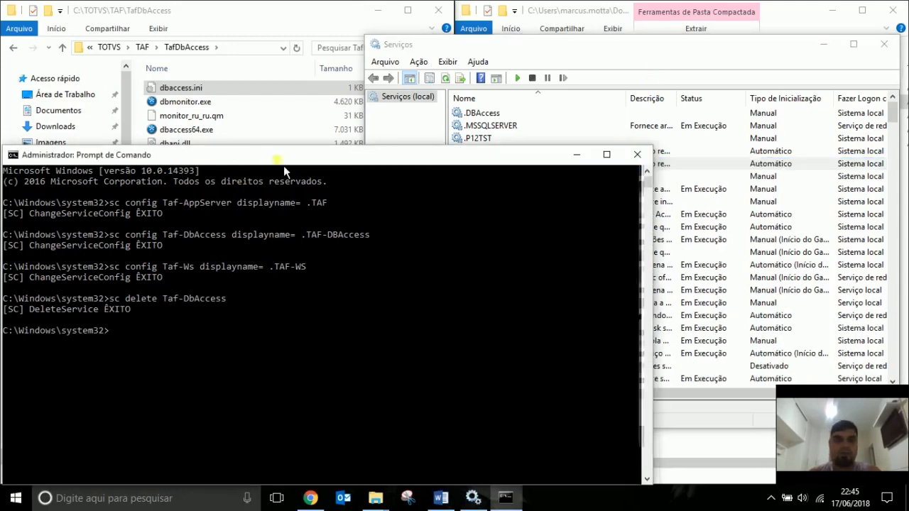
{"action": "left_click", "coordinate": [578, 154]}
{"action": "left_click", "coordinate": [237, 270]}
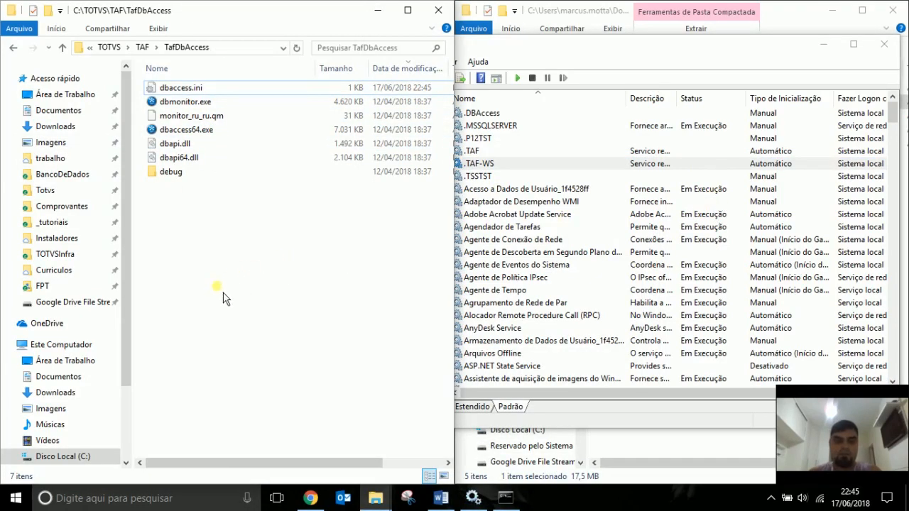
{"action": "left_click", "coordinate": [231, 47]}
{"action": "key", "text": "ctrl+c"}
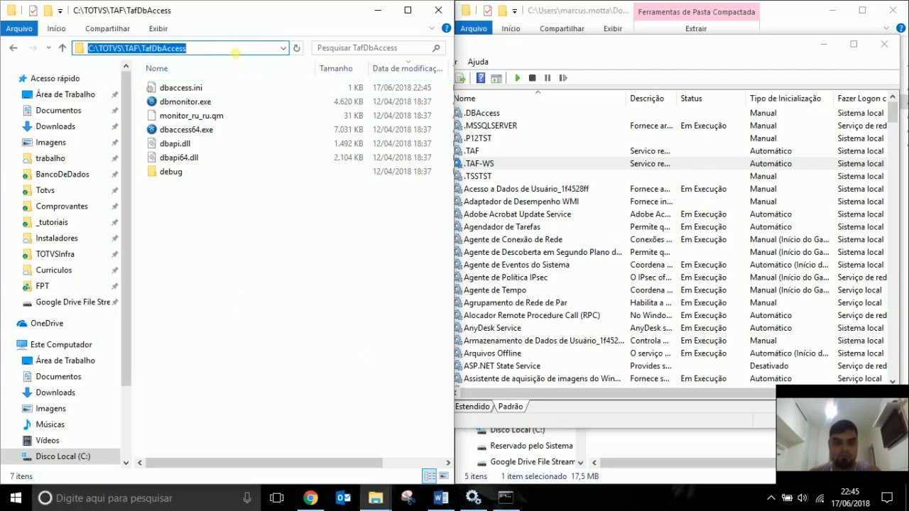
{"action": "left_click", "coordinate": [506, 497]}
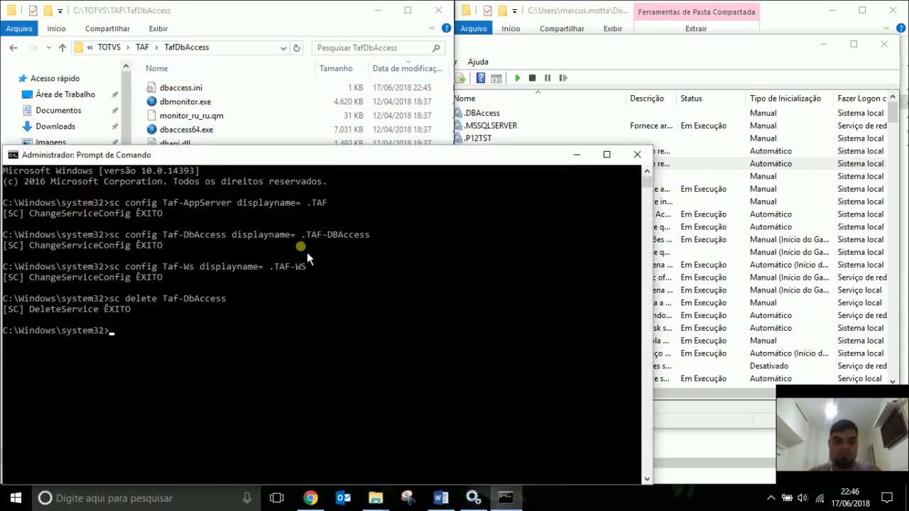
{"action": "type", "text": "cd"}
{"action": "key", "text": "ctrl+v"}
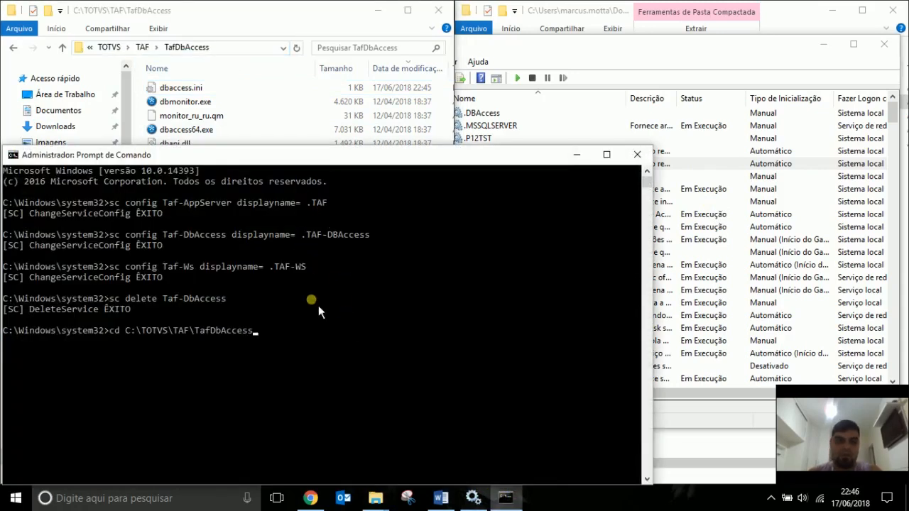
{"action": "key", "text": "Return"}
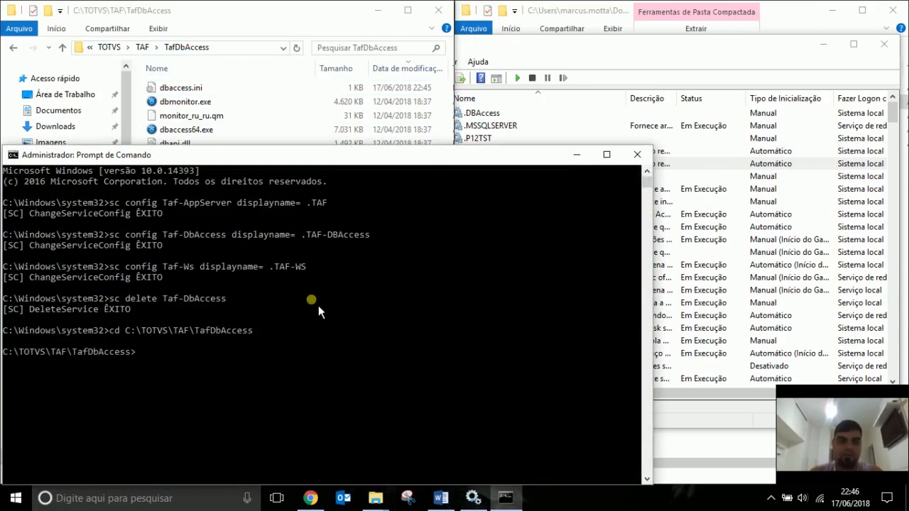
Install the service by running dbaccess64.exe -install.
{"action": "type", "text": "db"}
{"action": "key", "text": "Tab"}
{"action": "key", "text": "Tab"}
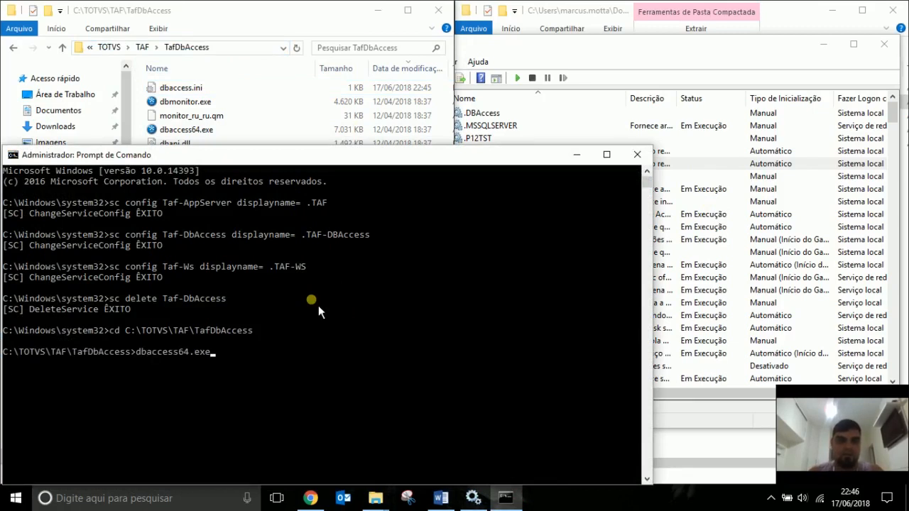
{"action": "type", "text": "-install"}
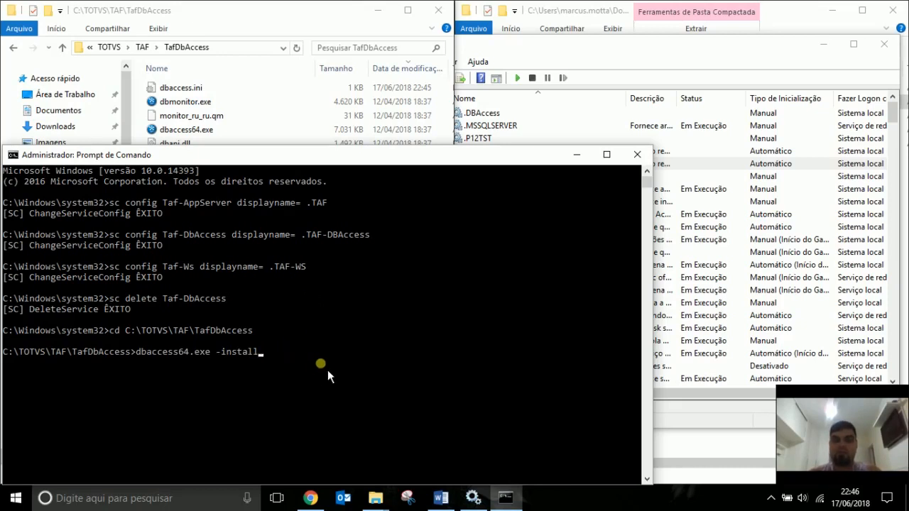
{"action": "key", "text": "Return"}
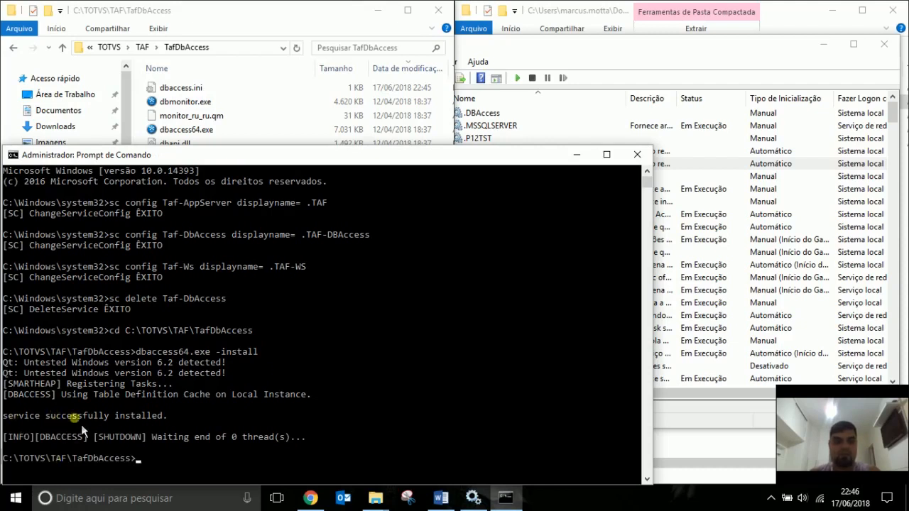
Set the reinstalled .TAF-DBAccess startup type to Automático and start the service.
{"action": "left_click", "coordinate": [577, 154]}
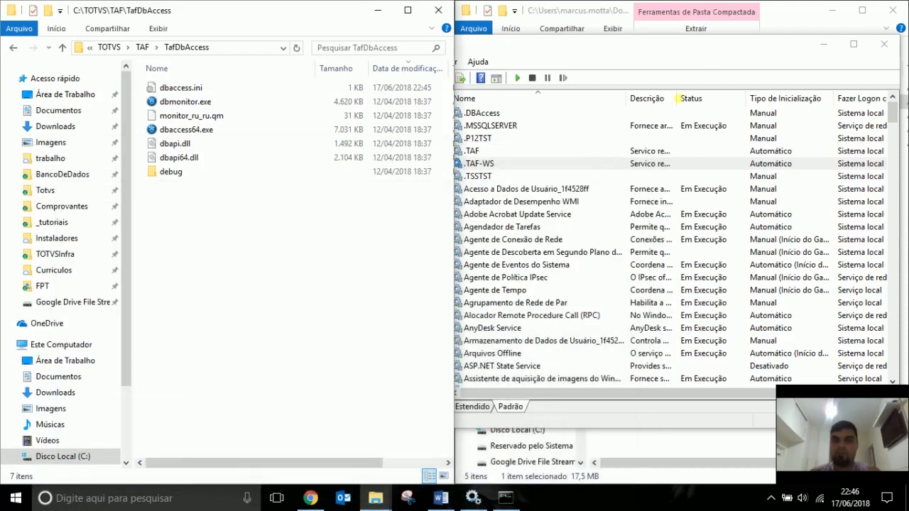
{"action": "left_click", "coordinate": [707, 62]}
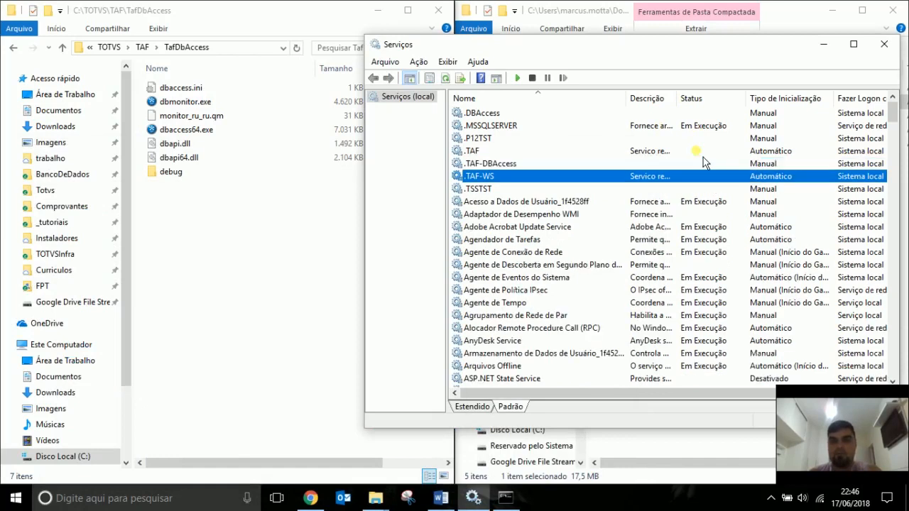
{"action": "double_click", "coordinate": [589, 164]}
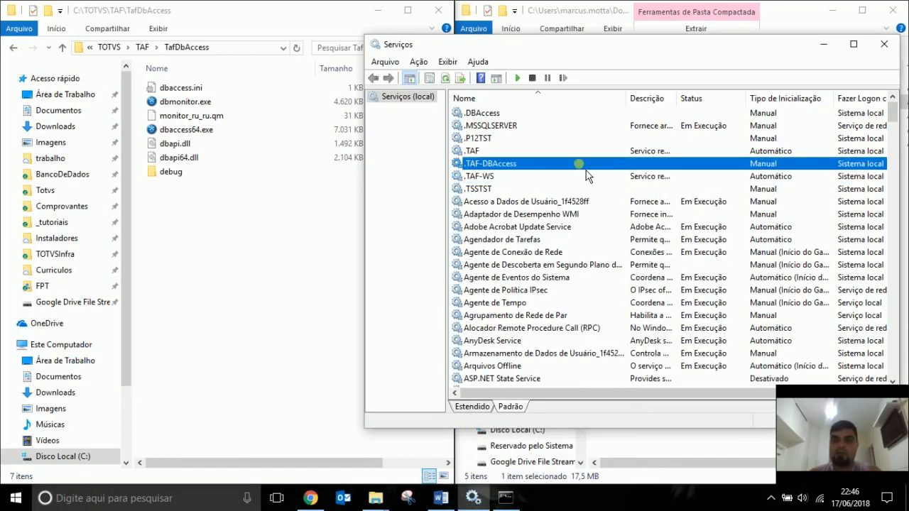
{"action": "left_click", "coordinate": [631, 224]}
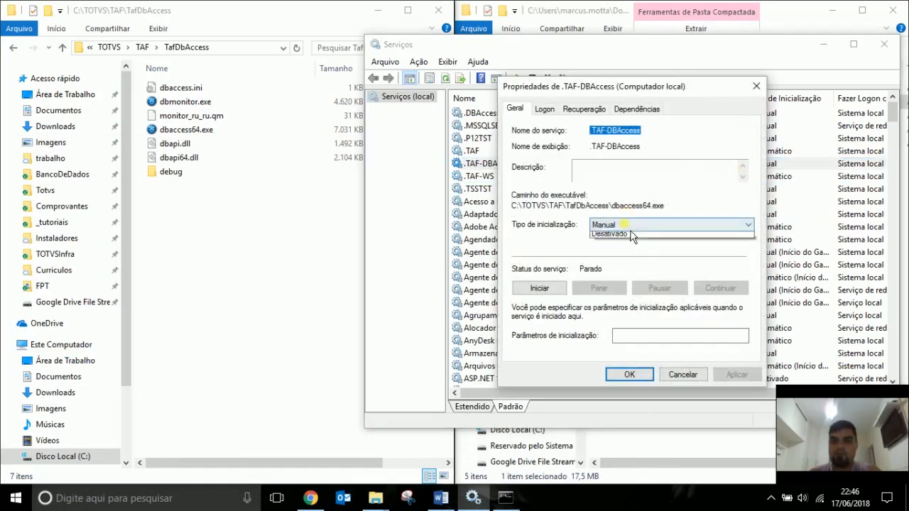
{"action": "left_click", "coordinate": [622, 246]}
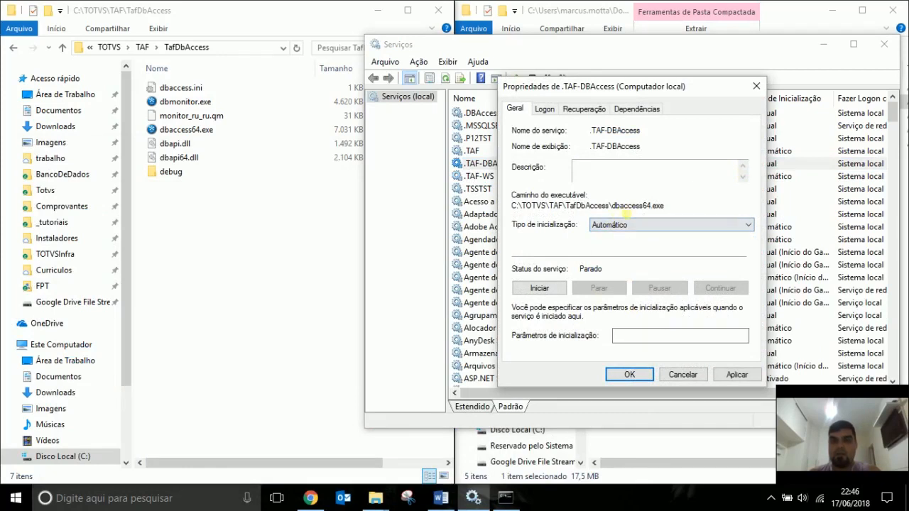
{"action": "left_click_drag", "start_coordinate": [513, 206], "coordinate": [679, 208]}
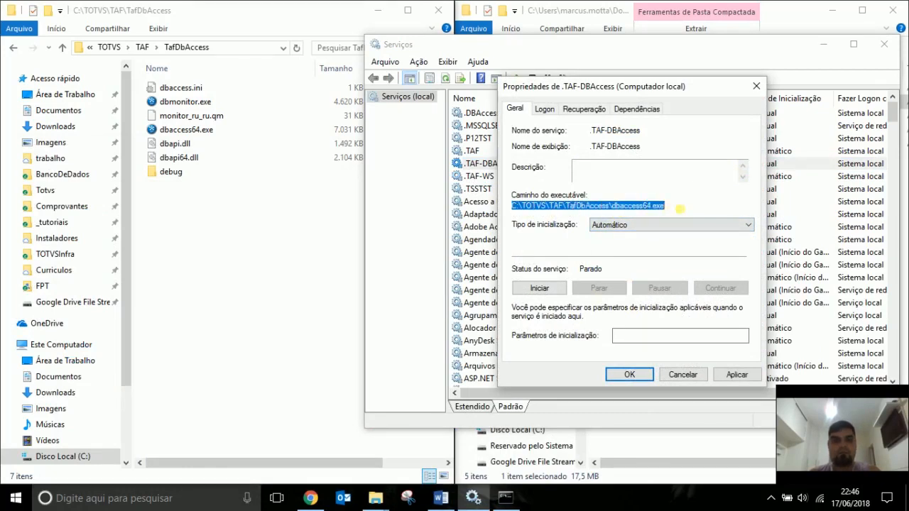
{"action": "left_click", "coordinate": [645, 377]}
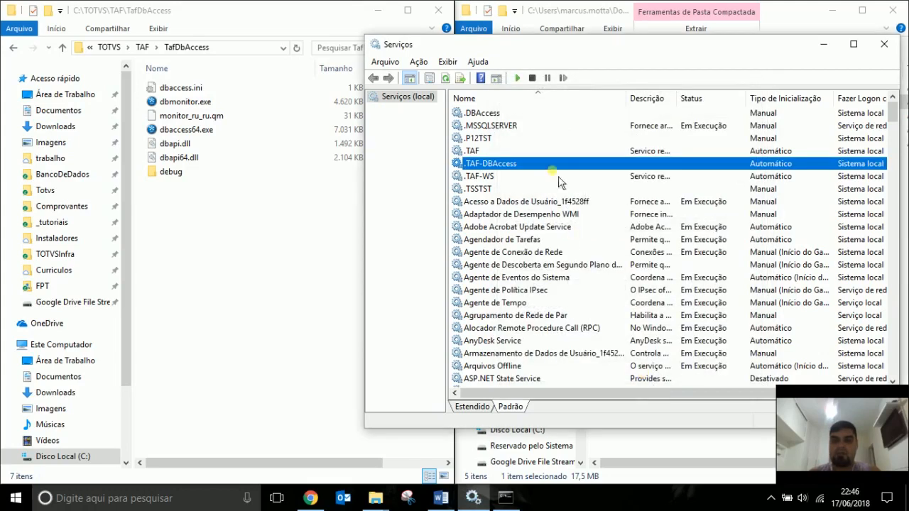
{"action": "left_click", "coordinate": [518, 79]}
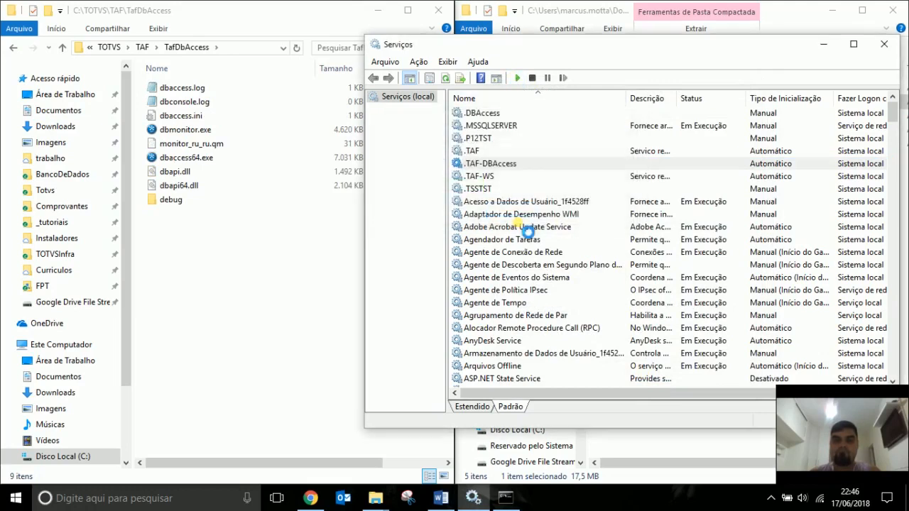
Connect DBMonitor to localhost and show its Sobre box with the build details.
{"action": "double_click", "coordinate": [182, 136]}
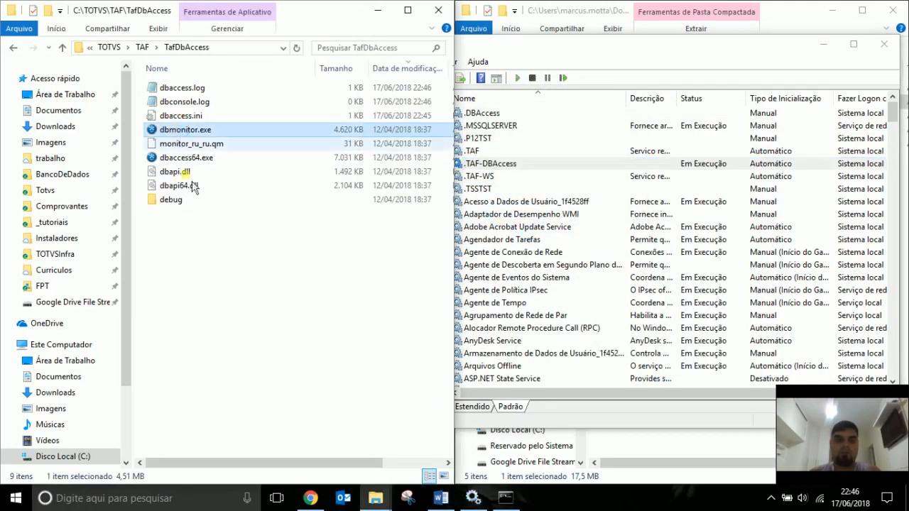
{"action": "left_click", "coordinate": [466, 278]}
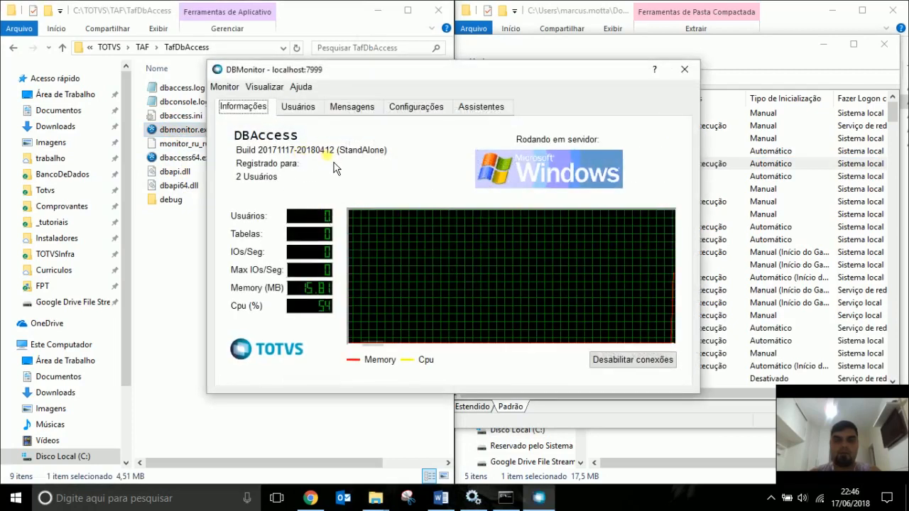
{"action": "left_click", "coordinate": [301, 87]}
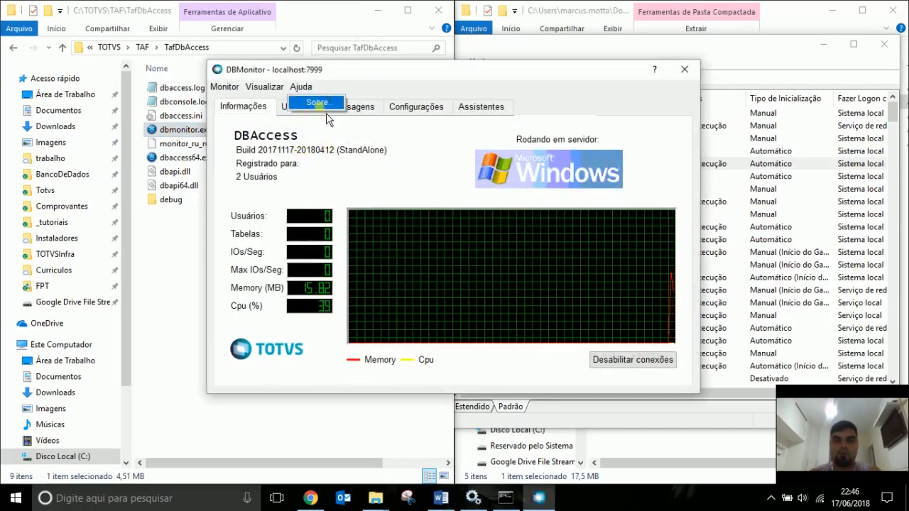
{"action": "left_click", "coordinate": [314, 101]}
{"action": "left_click_drag", "start_coordinate": [453, 163], "coordinate": [510, 207]}
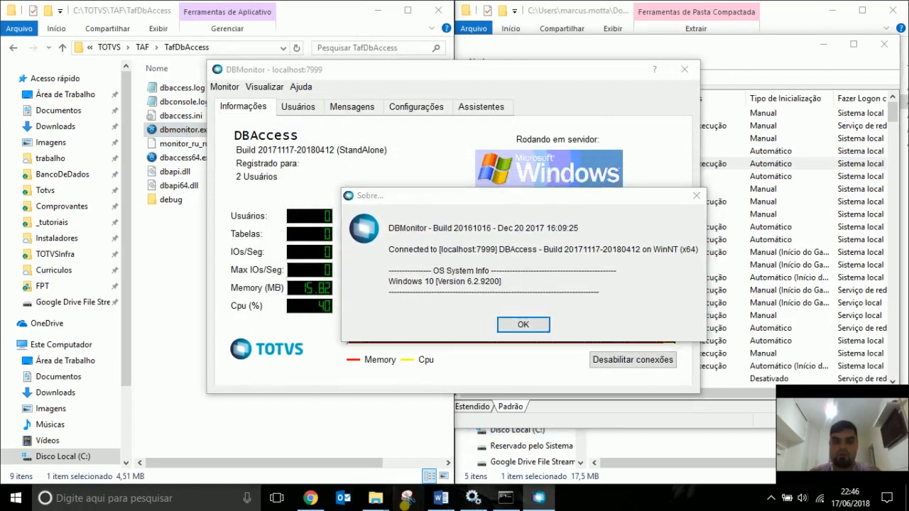
Snip the DBMonitor window and About box, then return to the Word report.
{"action": "left_click", "coordinate": [434, 33]}
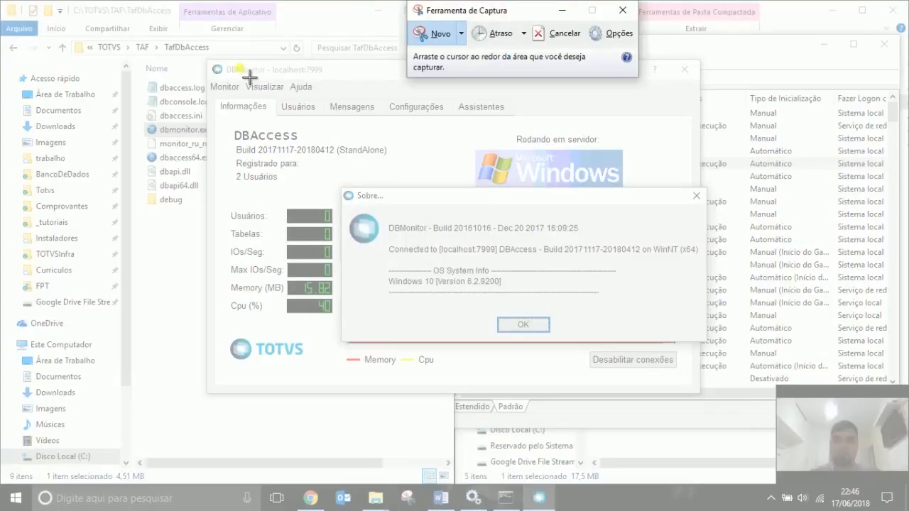
{"action": "left_click_drag", "start_coordinate": [206, 60], "coordinate": [711, 403]}
{"action": "left_click", "coordinate": [758, 12]}
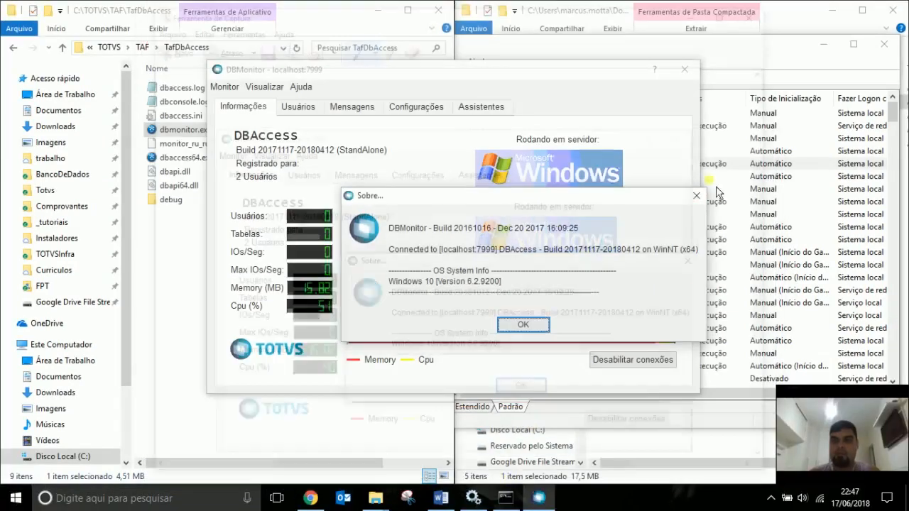
{"action": "left_click", "coordinate": [442, 498]}
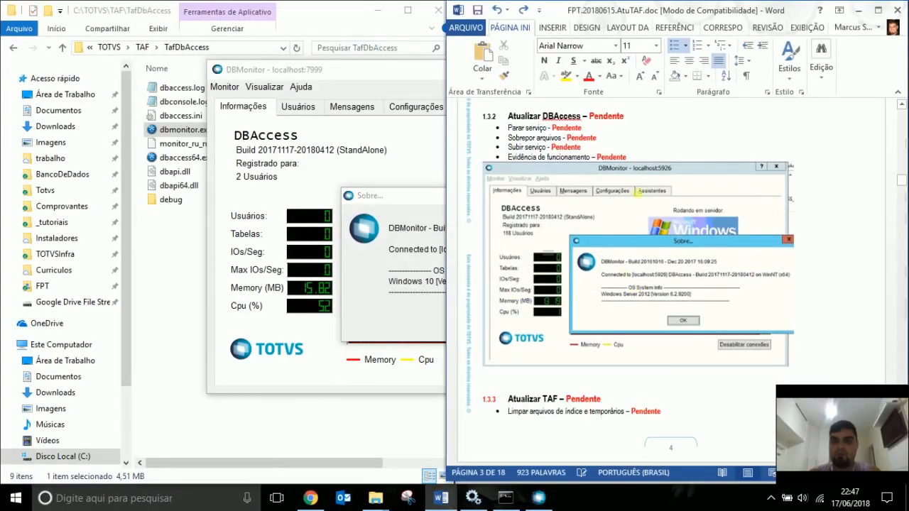
Replace the old DBMonitor screenshot with the new capture under Atualizar DBAccess.
{"action": "left_click", "coordinate": [636, 265]}
{"action": "key", "text": "Delete"}
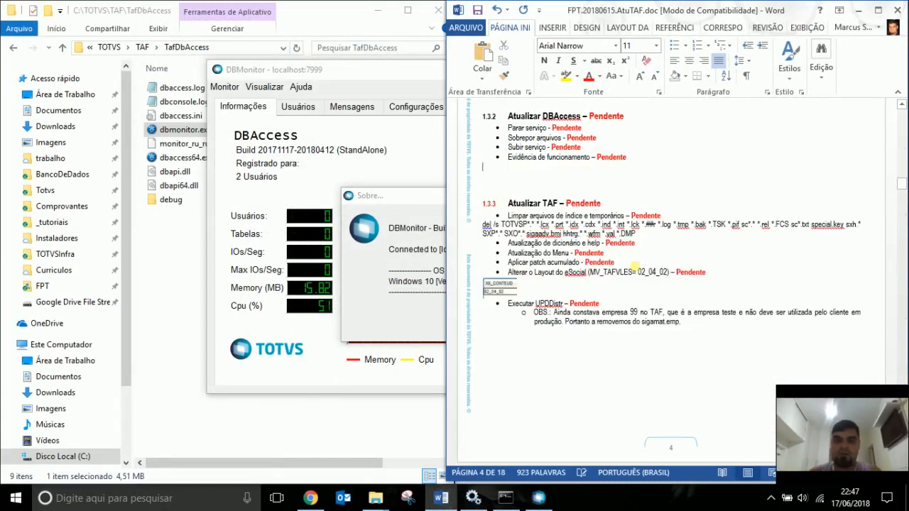
{"action": "key", "text": "ctrl+v"}
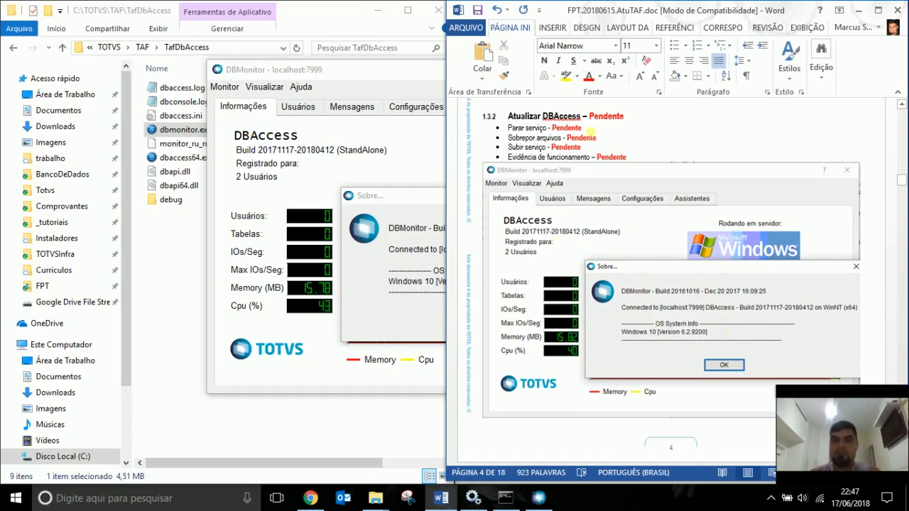
Select the last DBAccess step's Pendente status to recolour it.
{"action": "left_click", "coordinate": [534, 129]}
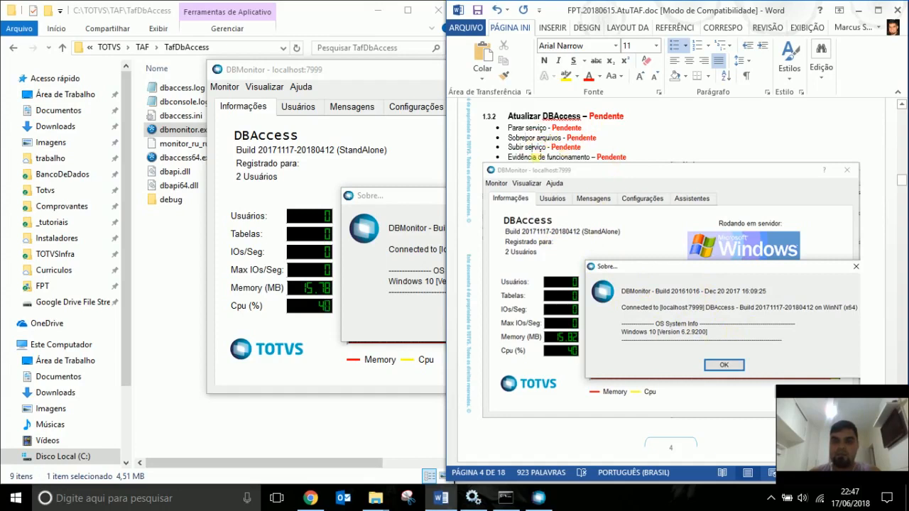
{"action": "left_click", "coordinate": [611, 157]}
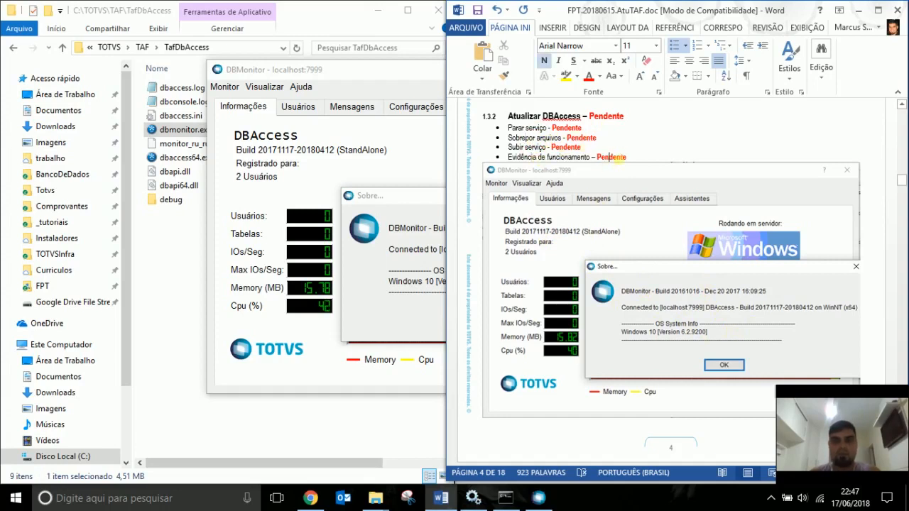
{"action": "double_click", "coordinate": [616, 157]}
{"action": "left_click", "coordinate": [701, 131]}
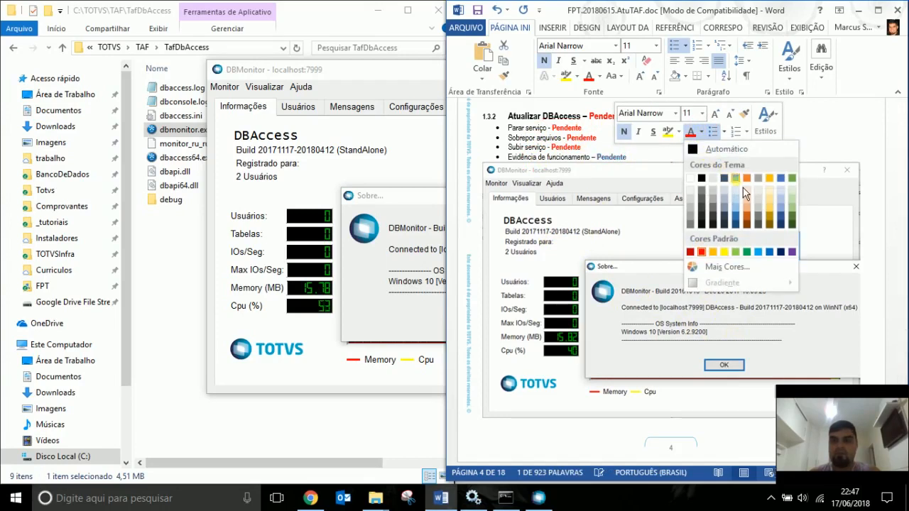
Mark the DBAccess steps Subir serviço, Sobrepor arquivos and Parar serviço as Concluido in light blue.
{"action": "left_click", "coordinate": [744, 187]}
{"action": "type", "text": "Concluido"}
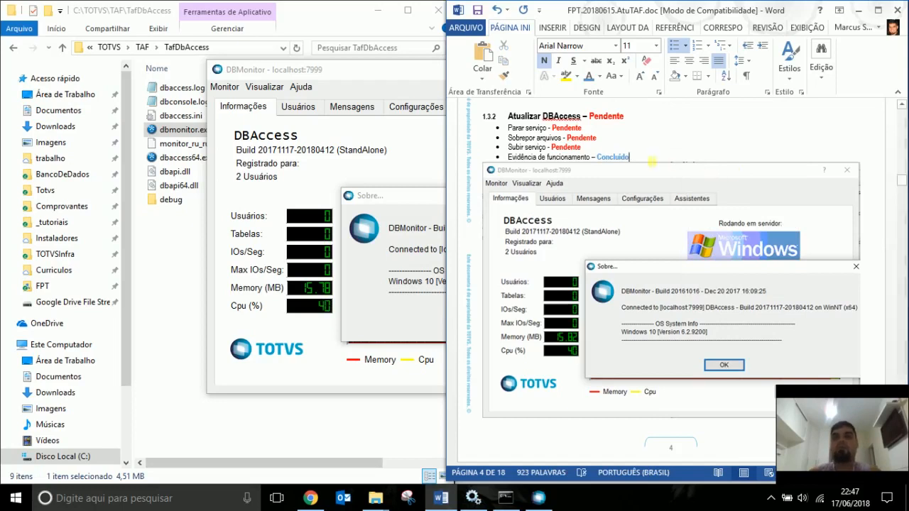
{"action": "left_click", "coordinate": [628, 161]}
{"action": "double_click", "coordinate": [568, 147]}
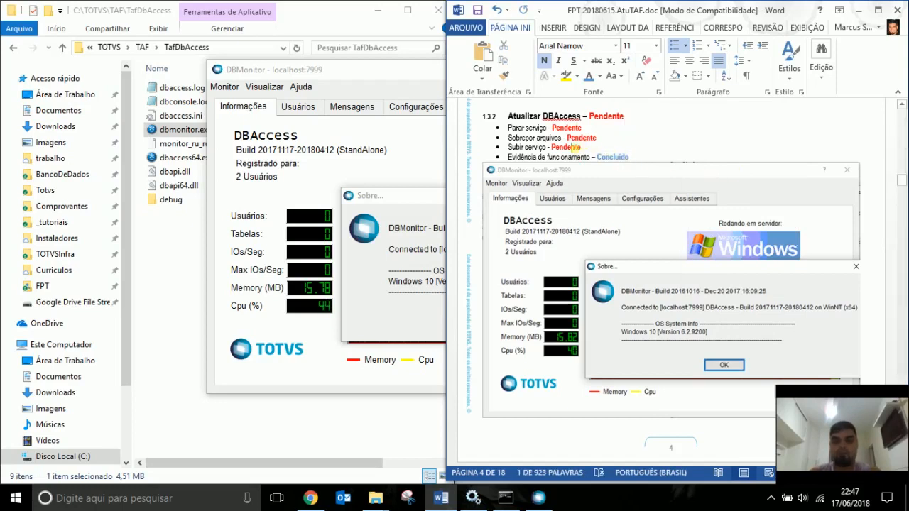
{"action": "type", "text": "Concluido"}
{"action": "double_click", "coordinate": [576, 137]}
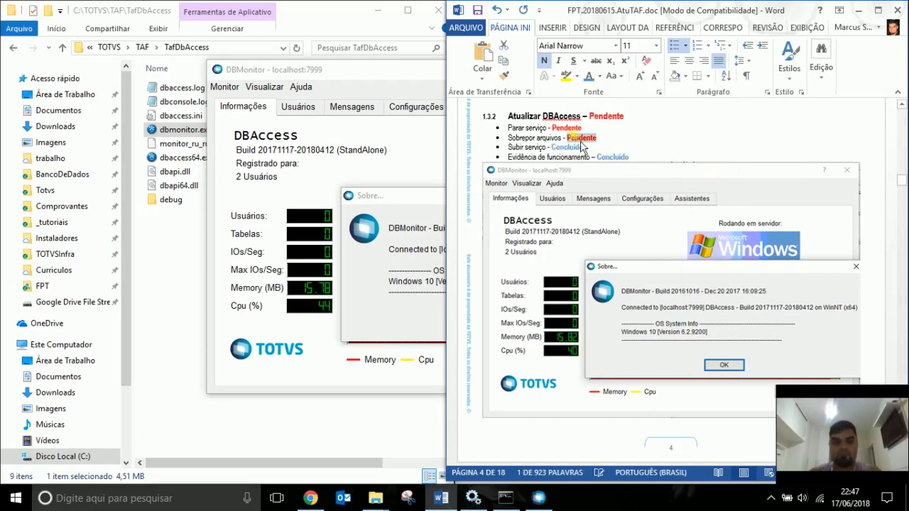
{"action": "type", "text": "Concluido"}
{"action": "double_click", "coordinate": [568, 128]}
{"action": "type", "text": "Concluido"}
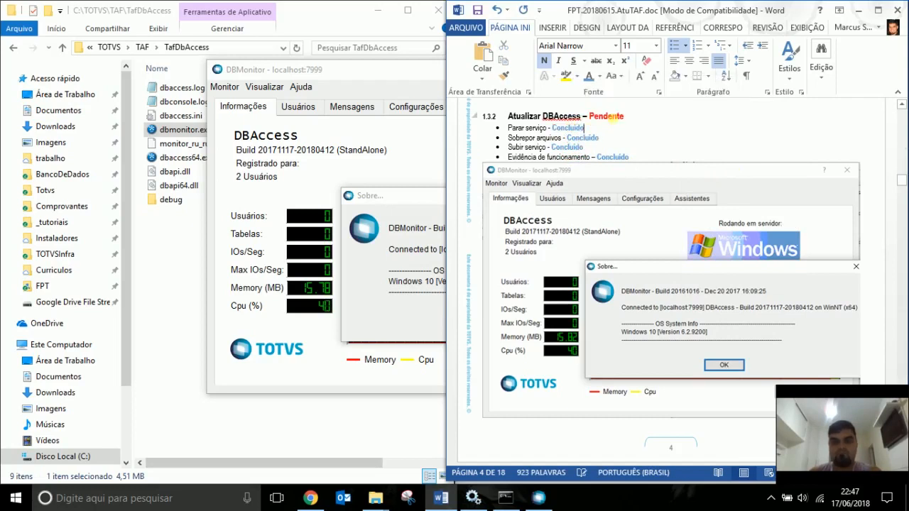
Change the 1.3.2 heading status to a bold Concluido.
{"action": "double_click", "coordinate": [607, 117]}
{"action": "type", "text": "Concluido"}
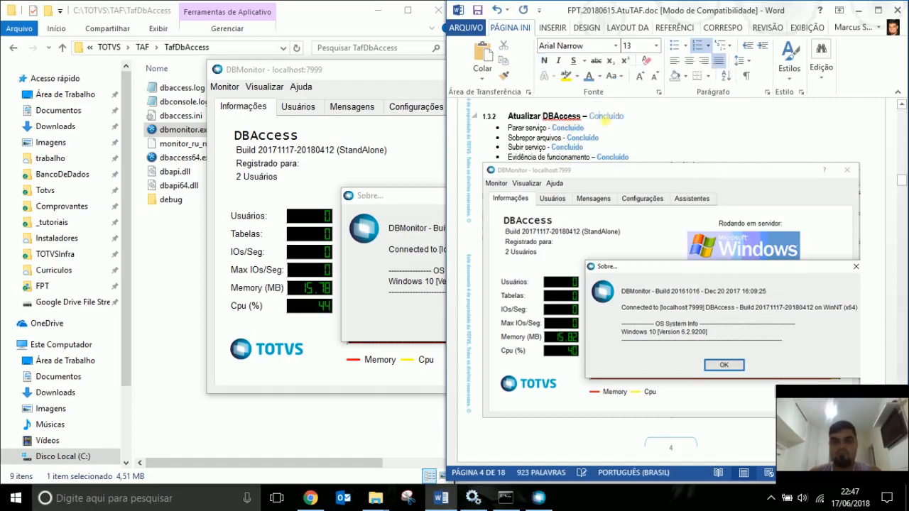
{"action": "double_click", "coordinate": [605, 117]}
{"action": "key", "text": "ctrl+c"}
{"action": "left_click", "coordinate": [544, 61]}
{"action": "left_click", "coordinate": [672, 140]}
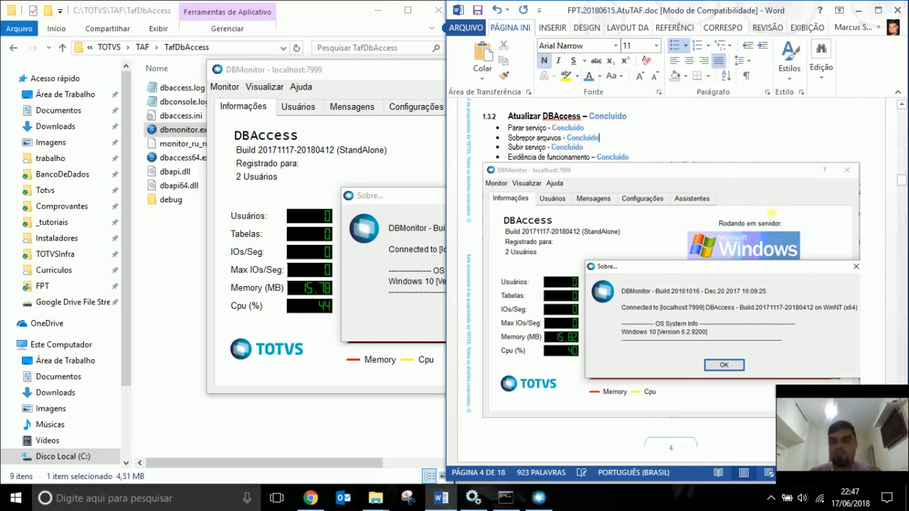
Set the 1.3.1 and 1.3 heading statuses to Concluído and save the report.
{"action": "scroll", "coordinate": [772, 213], "scroll_direction": "up", "scroll_amount": 10}
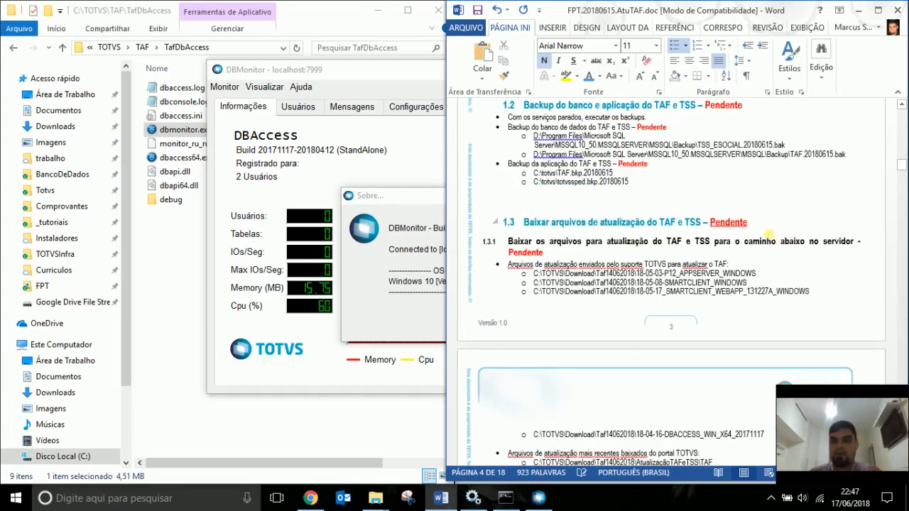
{"action": "left_click", "coordinate": [551, 265]}
{"action": "double_click", "coordinate": [525, 253]}
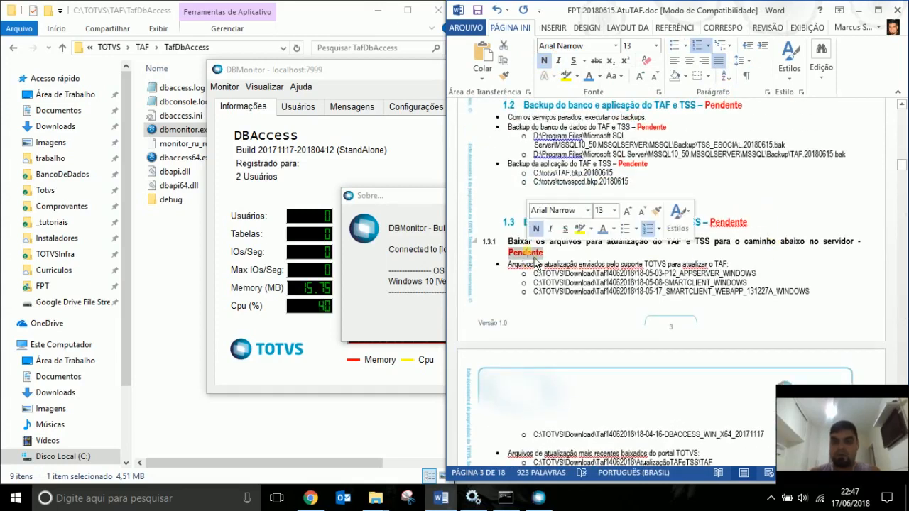
{"action": "key", "text": "ctrl+v"}
{"action": "double_click", "coordinate": [527, 253]}
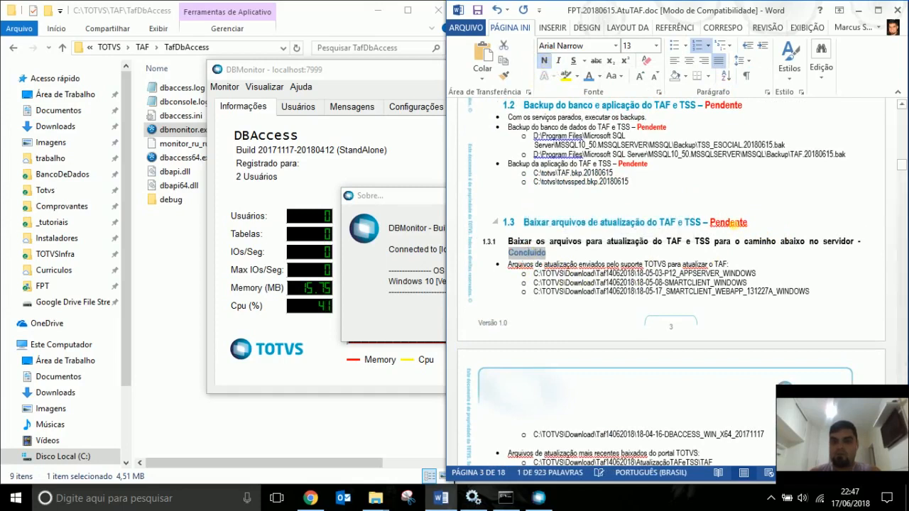
{"action": "double_click", "coordinate": [730, 222]}
{"action": "type", "text": "Concluído"}
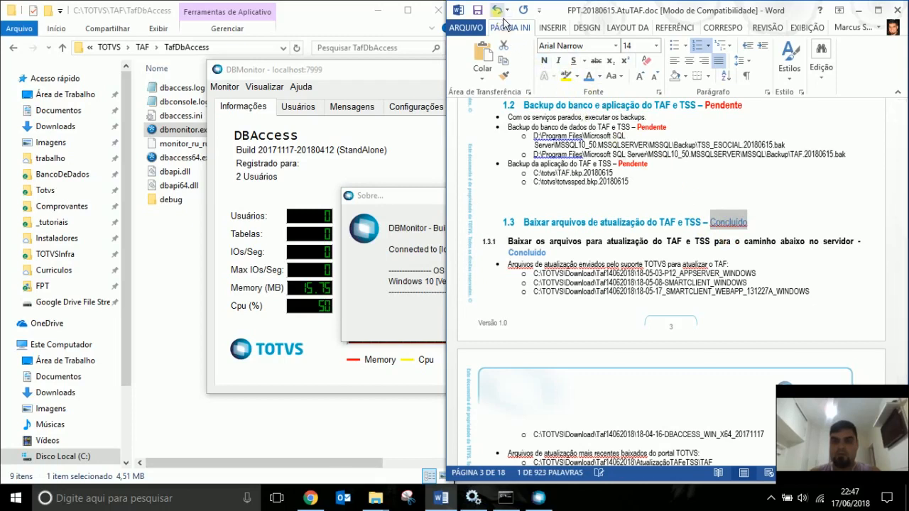
{"action": "left_click", "coordinate": [477, 10]}
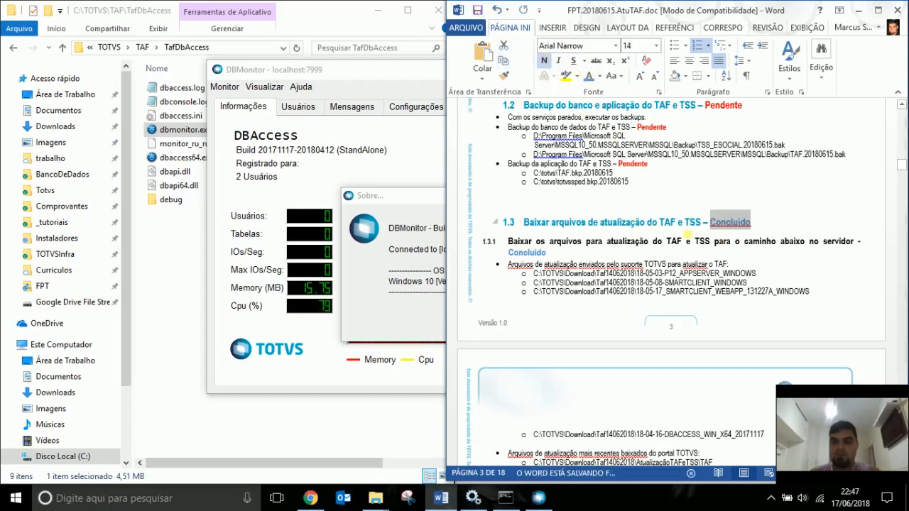
{"action": "left_click", "coordinate": [695, 241]}
Check the TAF backup line's Pendente status and scroll up to the table of contents' end.
{"action": "scroll", "coordinate": [616, 279], "scroll_direction": "up", "scroll_amount": 2}
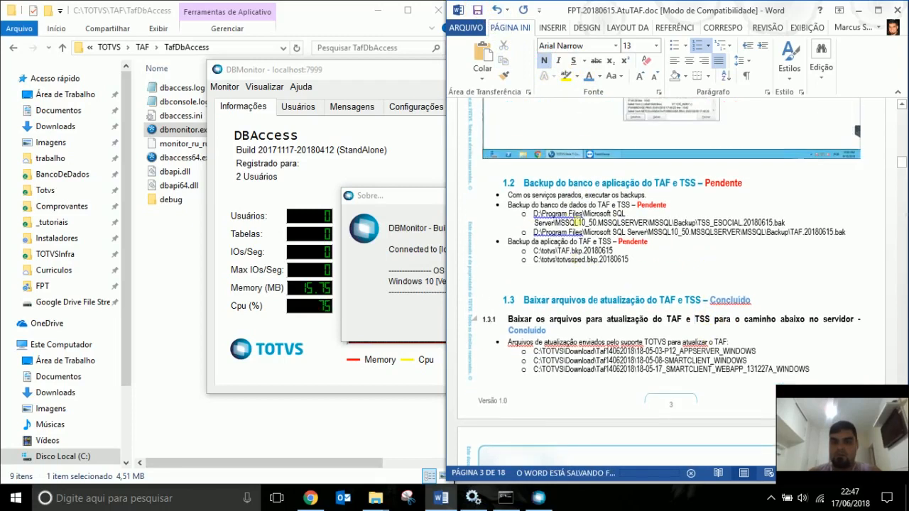
{"action": "double_click", "coordinate": [634, 241]}
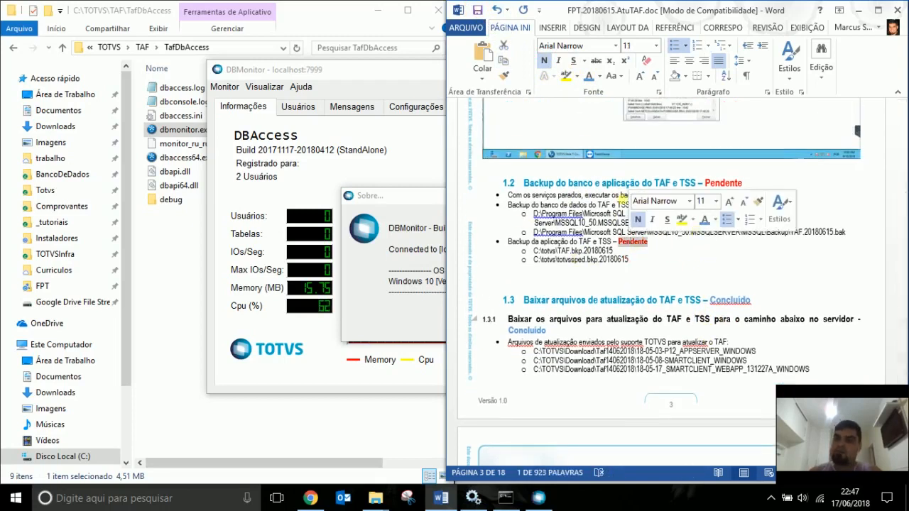
{"action": "left_click", "coordinate": [605, 195]}
{"action": "scroll", "coordinate": [764, 259], "scroll_direction": "up", "scroll_amount": 3}
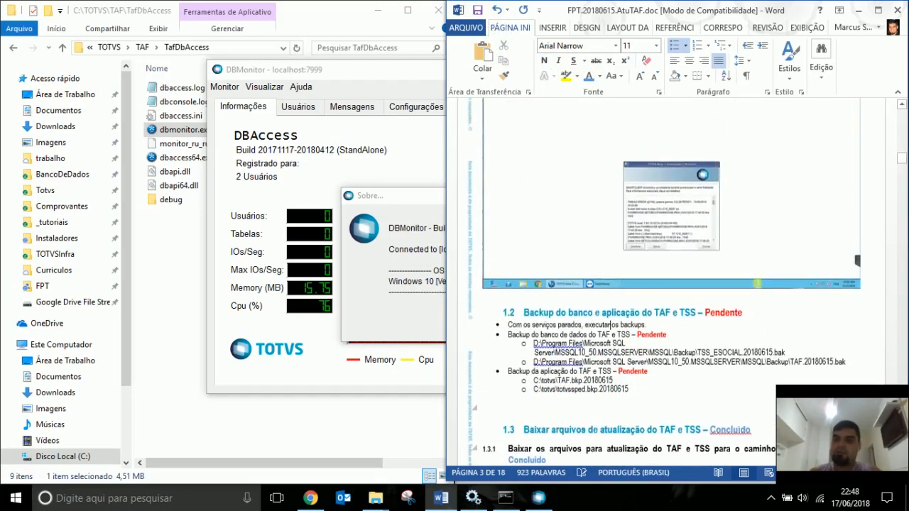
{"action": "scroll", "coordinate": [758, 284], "scroll_direction": "down", "scroll_amount": 4}
{"action": "scroll", "coordinate": [747, 283], "scroll_direction": "up", "scroll_amount": 5}
{"action": "scroll", "coordinate": [742, 270], "scroll_direction": "up", "scroll_amount": 5}
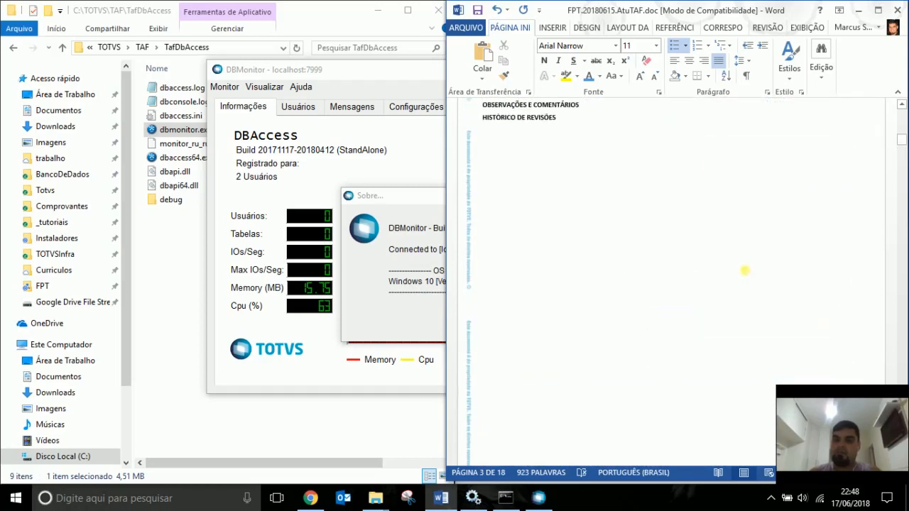
Update the Sumário field so 1.3, 1.3.1 and 1.3.2 show Concluído.
{"action": "right_click", "coordinate": [616, 237]}
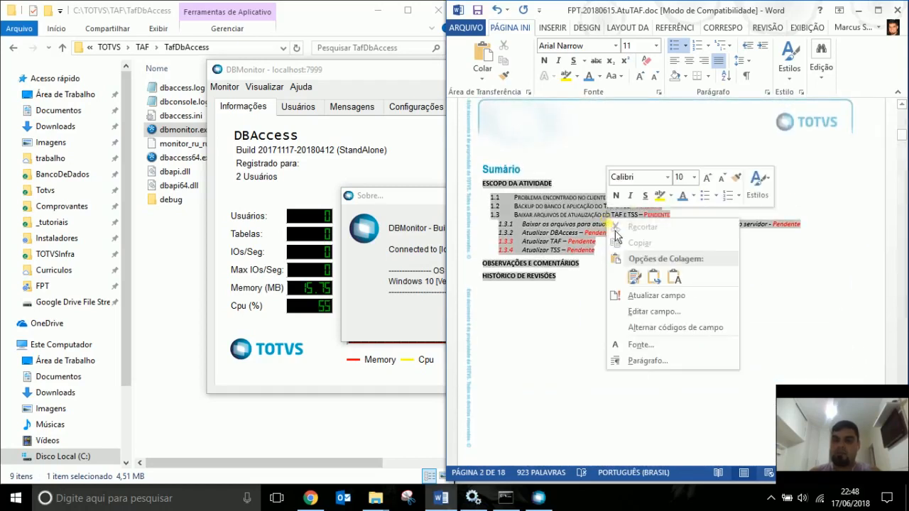
{"action": "left_click", "coordinate": [656, 295]}
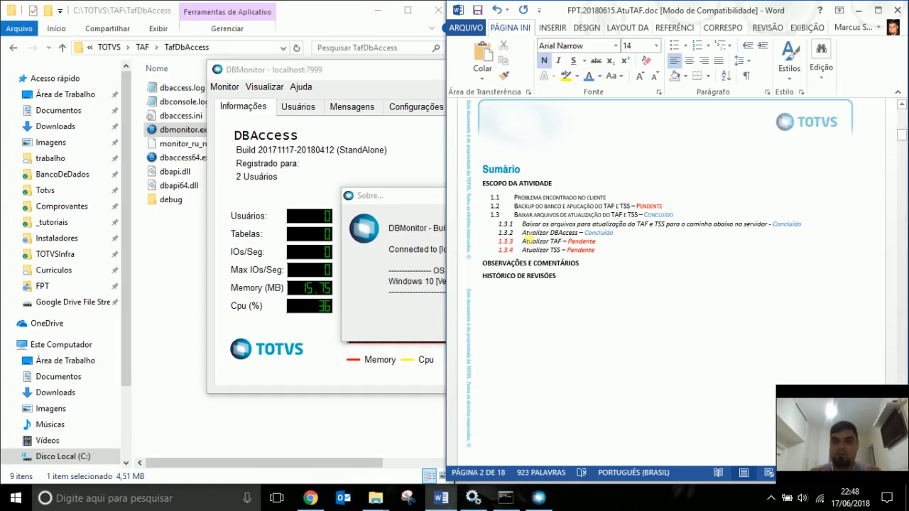
{"action": "right_click", "coordinate": [645, 215]}
{"action": "left_click", "coordinate": [543, 230]}
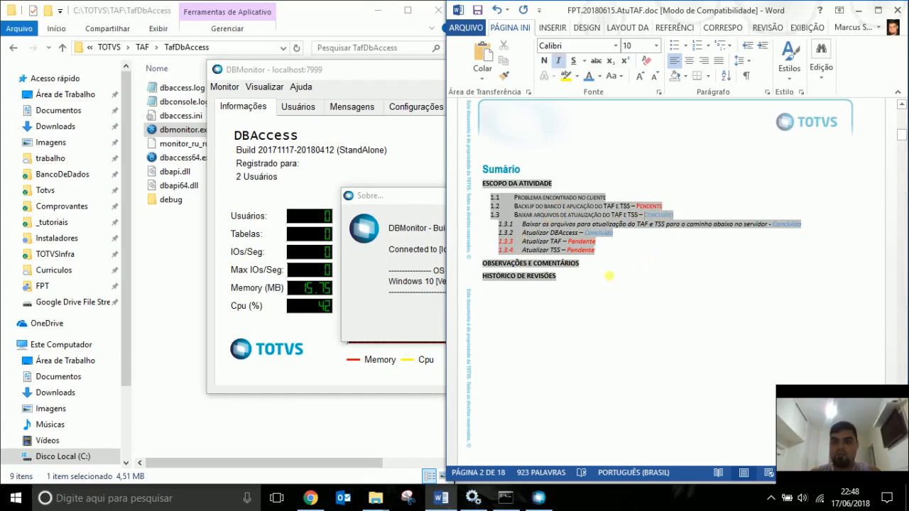
{"action": "left_click", "coordinate": [510, 241]}
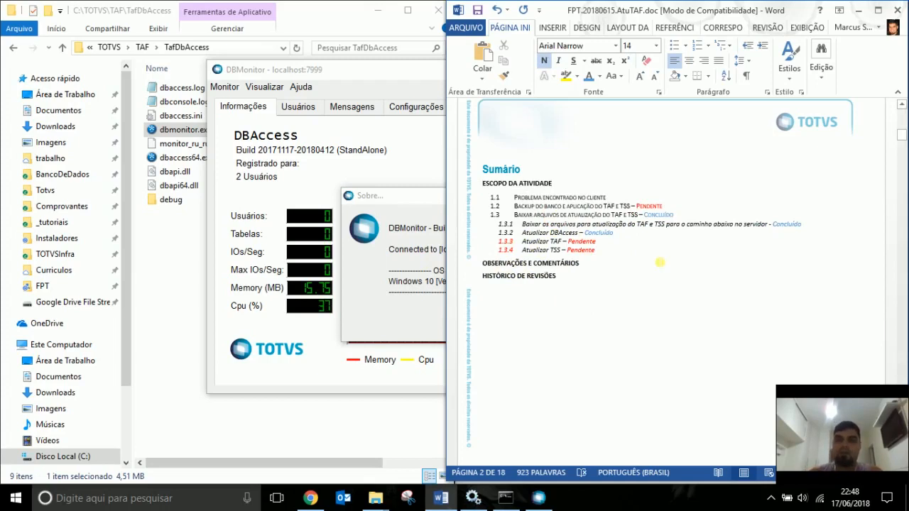
Scroll down to section 1.3.3 Atualizar TAF on page 5, then return to DBMonitor.
{"action": "scroll", "coordinate": [660, 262], "scroll_direction": "down", "scroll_amount": 10}
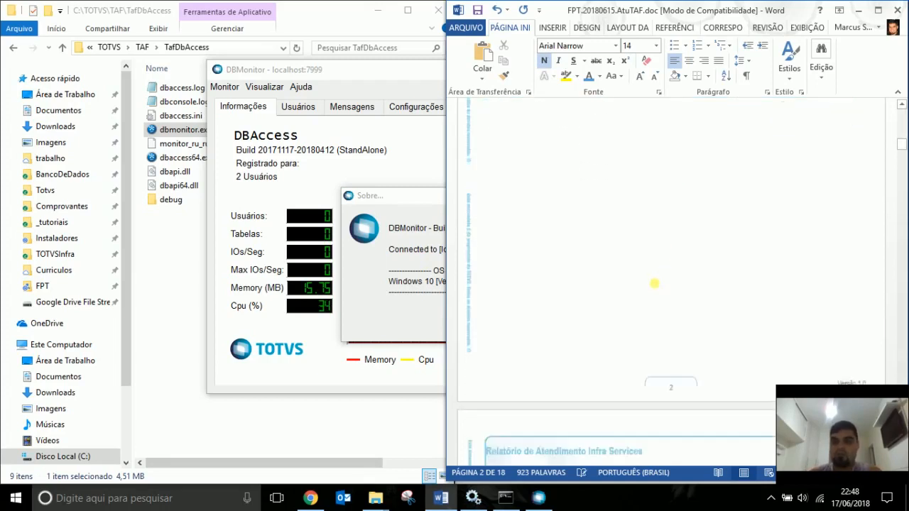
{"action": "scroll", "coordinate": [651, 304], "scroll_direction": "down", "scroll_amount": 10}
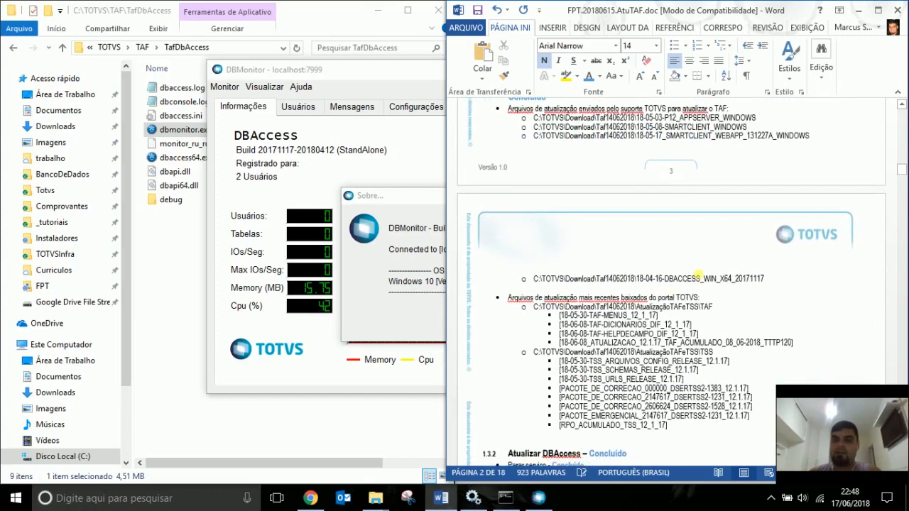
{"action": "scroll", "coordinate": [729, 268], "scroll_direction": "down", "scroll_amount": 3}
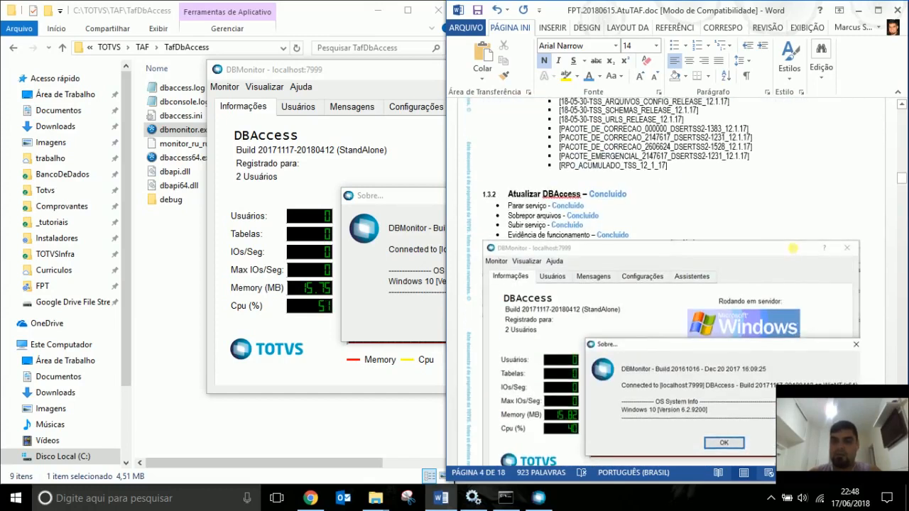
{"action": "scroll", "coordinate": [801, 255], "scroll_direction": "down", "scroll_amount": 5}
{"action": "scroll", "coordinate": [802, 255], "scroll_direction": "down", "scroll_amount": 3}
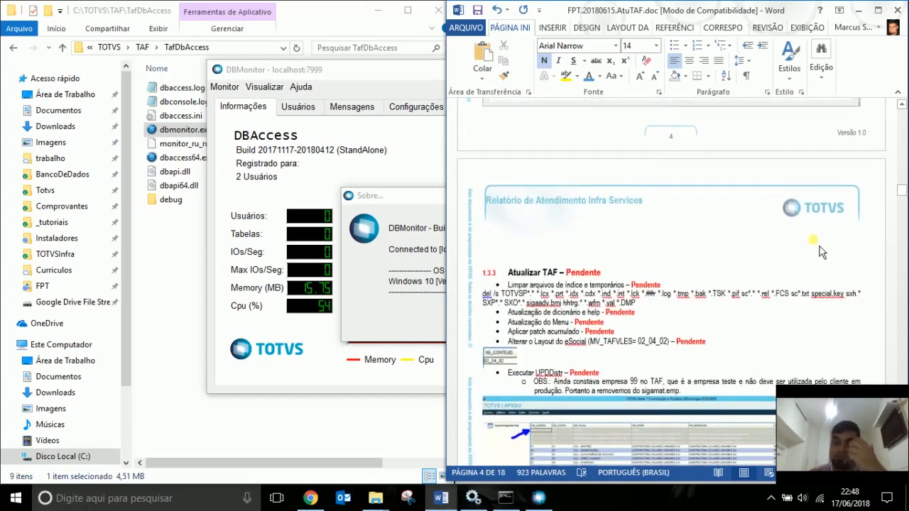
{"action": "scroll", "coordinate": [821, 256], "scroll_direction": "down", "scroll_amount": 3}
{"action": "scroll", "coordinate": [812, 264], "scroll_direction": "down", "scroll_amount": 1}
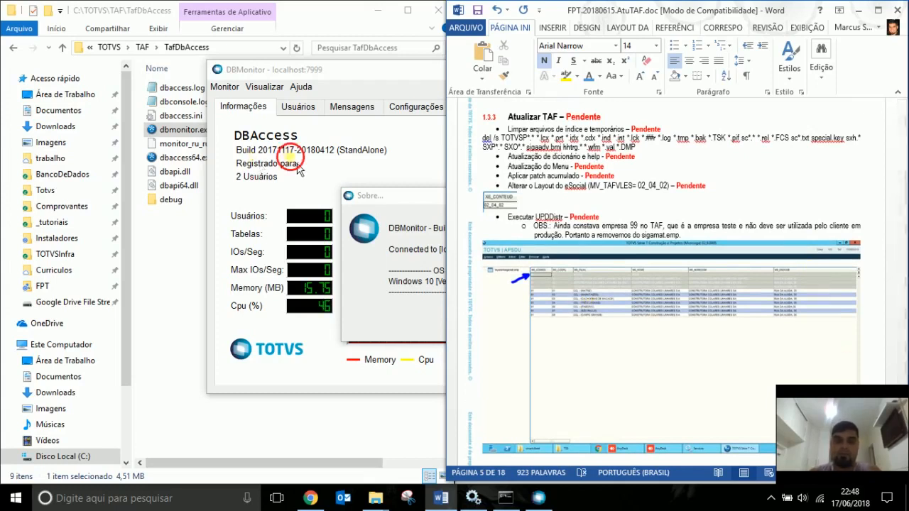
{"action": "left_click", "coordinate": [294, 159]}
Close DBMonitor and move Explorer up to the parent TAF folder.
{"action": "left_click", "coordinate": [524, 323]}
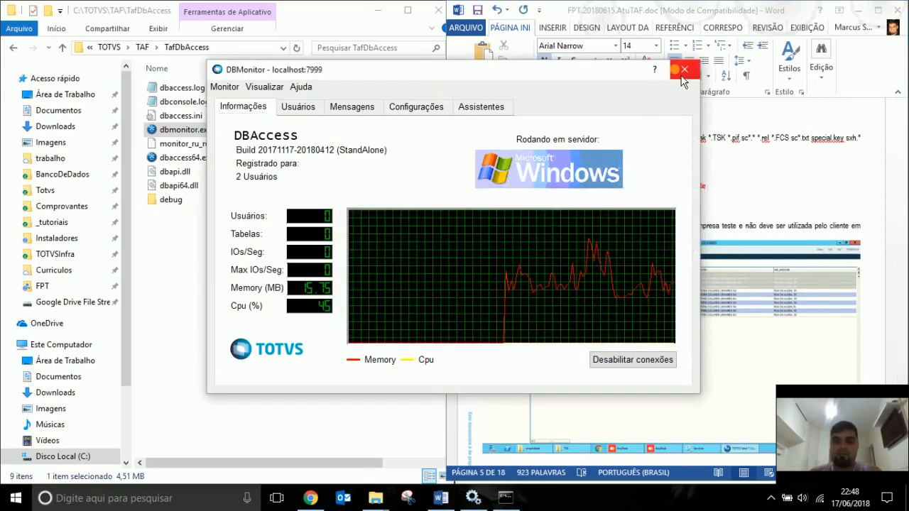
{"action": "left_click", "coordinate": [684, 70]}
{"action": "left_click", "coordinate": [418, 389]}
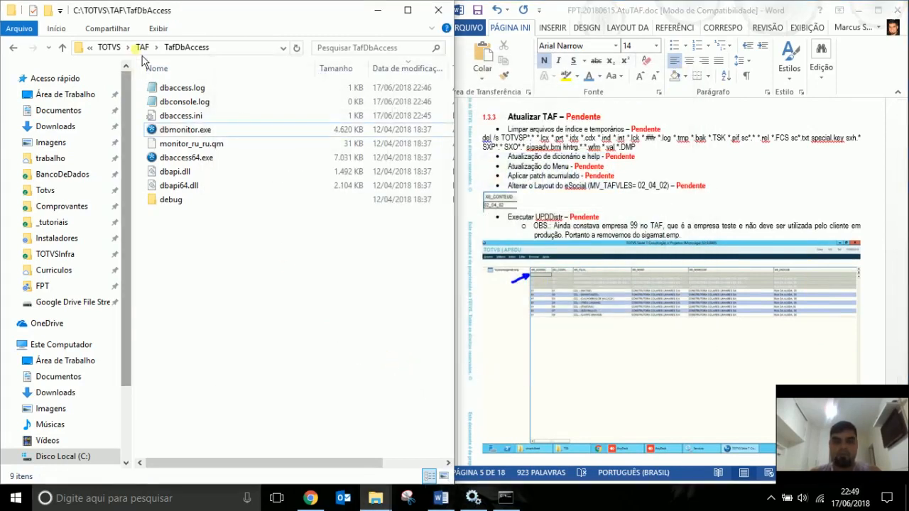
{"action": "key", "text": "alt+Up"}
Confirm the .TAF service path is C:\TOTVS\TAF and show that folder in Explorer.
{"action": "left_click", "coordinate": [473, 498]}
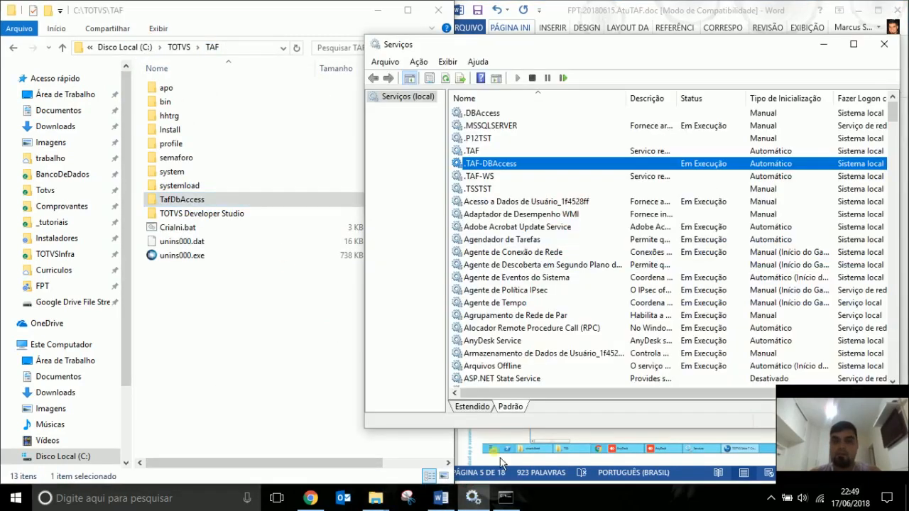
{"action": "left_click", "coordinate": [615, 162]}
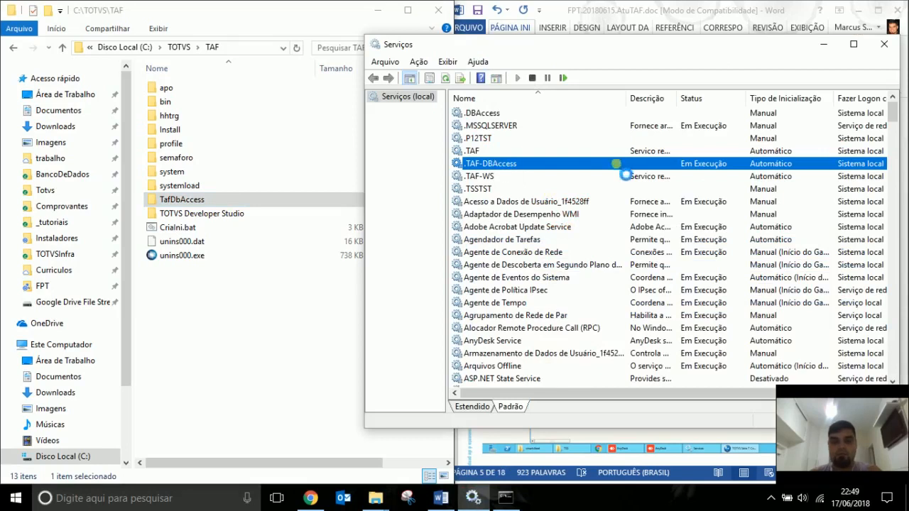
{"action": "left_click", "coordinate": [486, 150]}
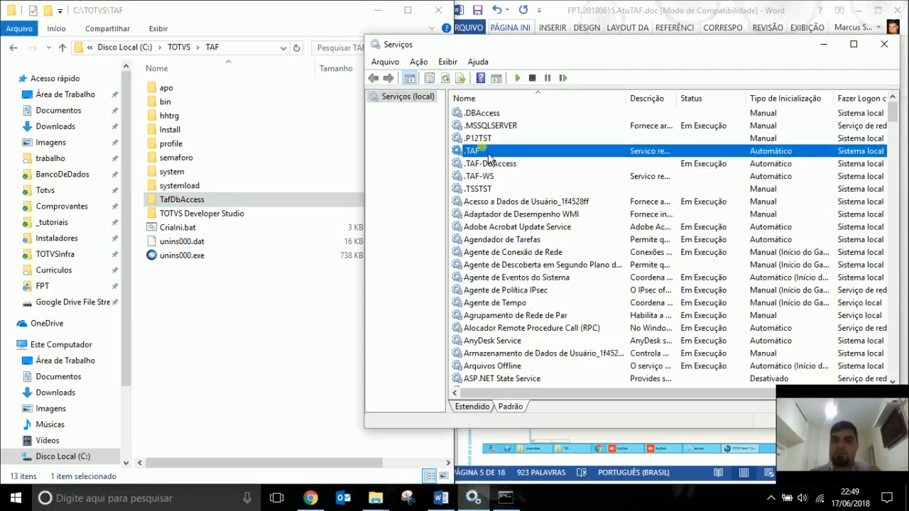
{"action": "double_click", "coordinate": [488, 154]}
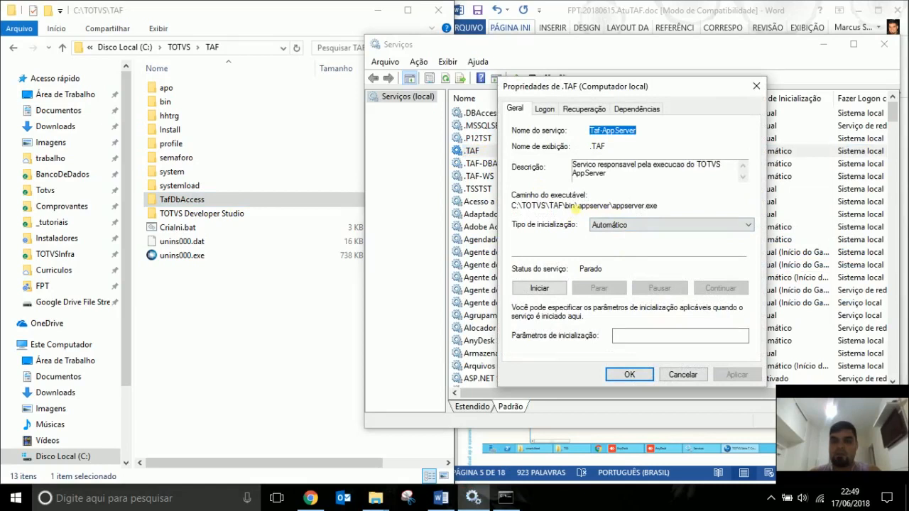
{"action": "left_click_drag", "start_coordinate": [566, 206], "coordinate": [506, 208]}
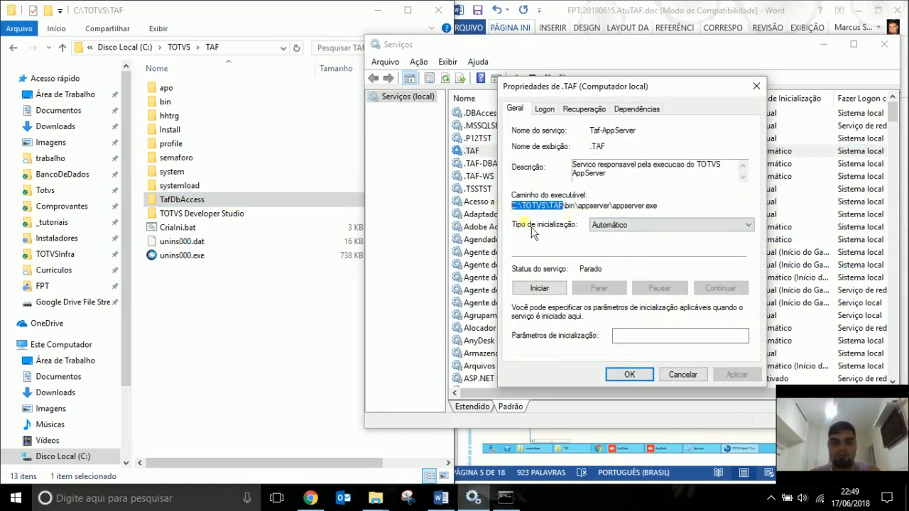
{"action": "left_click", "coordinate": [680, 374]}
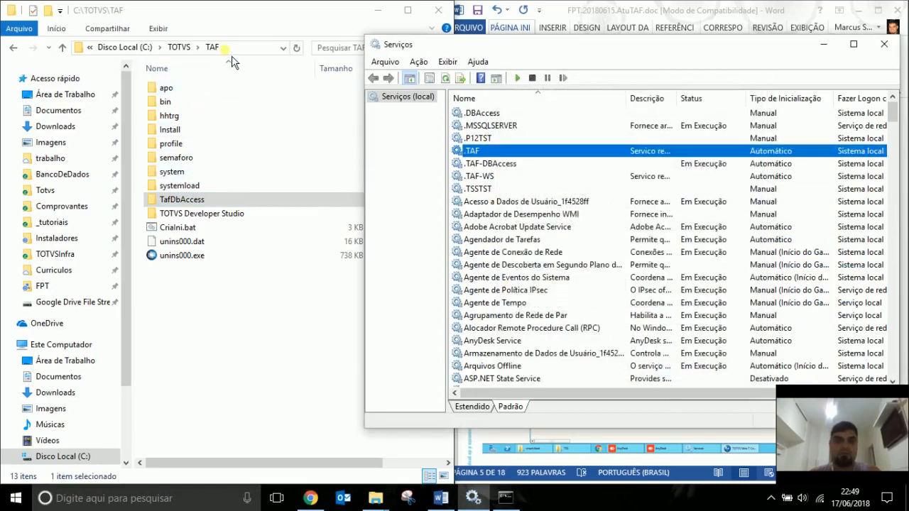
{"action": "left_click", "coordinate": [231, 52]}
{"action": "left_click", "coordinate": [231, 53]}
{"action": "key", "text": "Escape"}
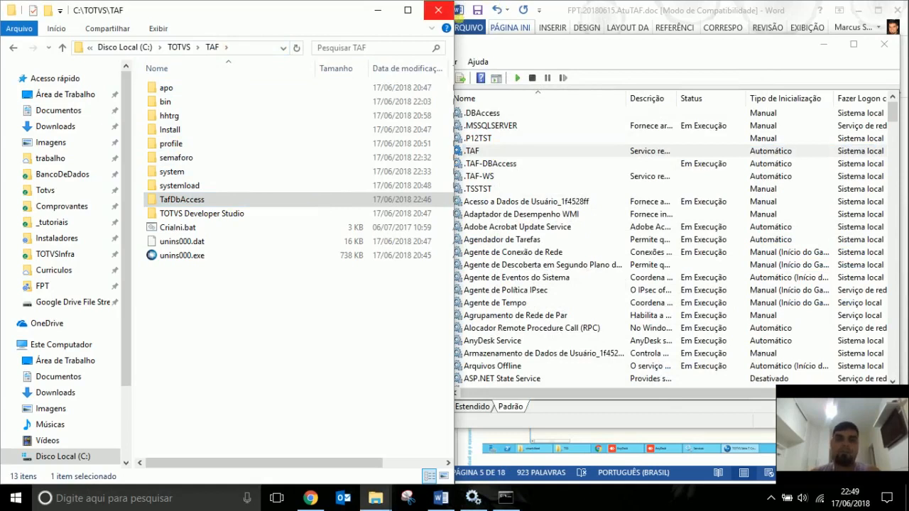
Review the cleanup, dictionary update, Atualização do Menu and MV_TAFVLES lines in section 1.3.3.
{"action": "left_click", "coordinate": [823, 42]}
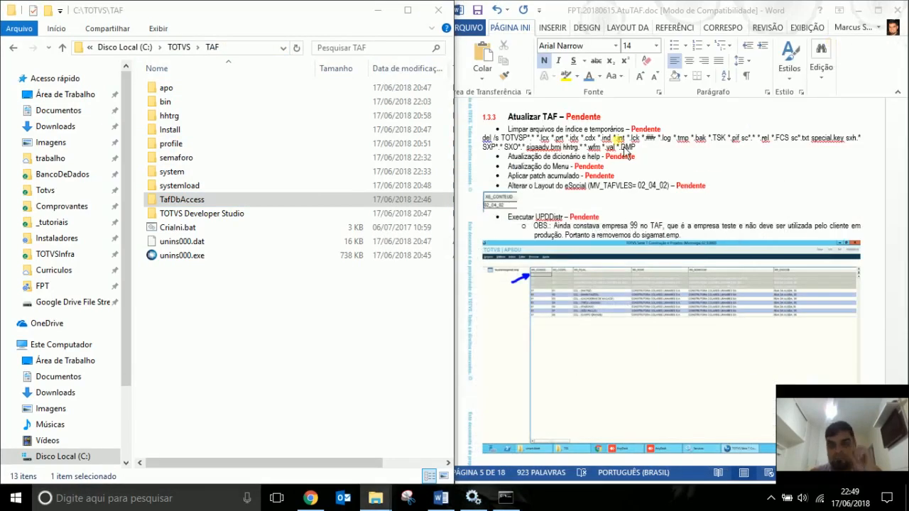
{"action": "left_click", "coordinate": [568, 145]}
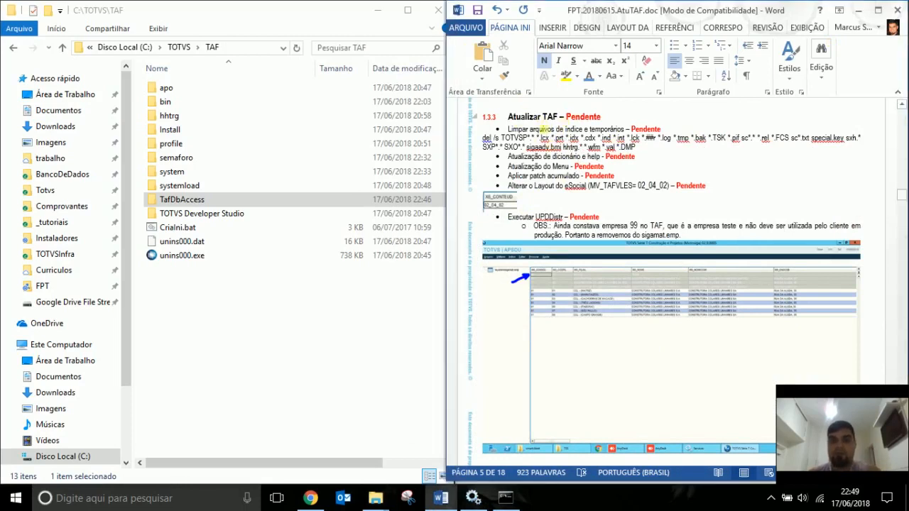
{"action": "left_click_drag", "start_coordinate": [509, 129], "coordinate": [643, 149]}
{"action": "left_click", "coordinate": [636, 147]}
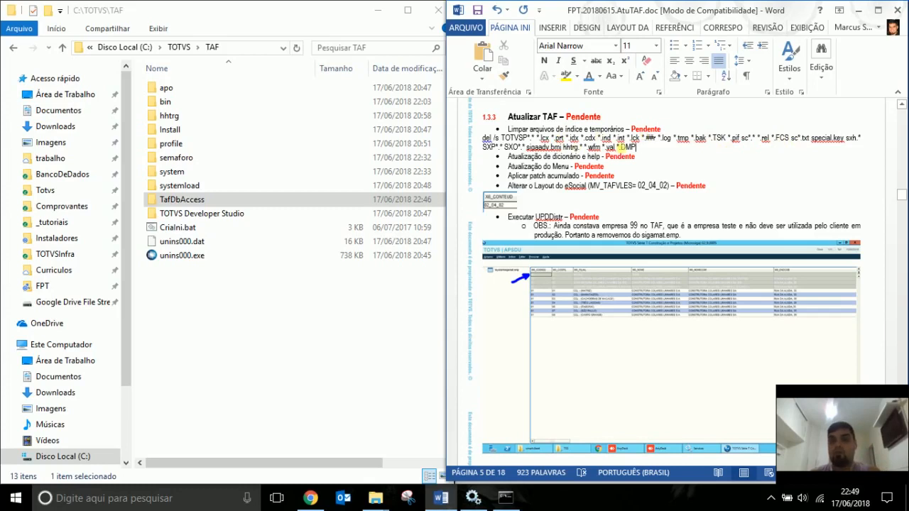
{"action": "left_click_drag", "start_coordinate": [516, 156], "coordinate": [629, 149]}
{"action": "left_click", "coordinate": [633, 156]}
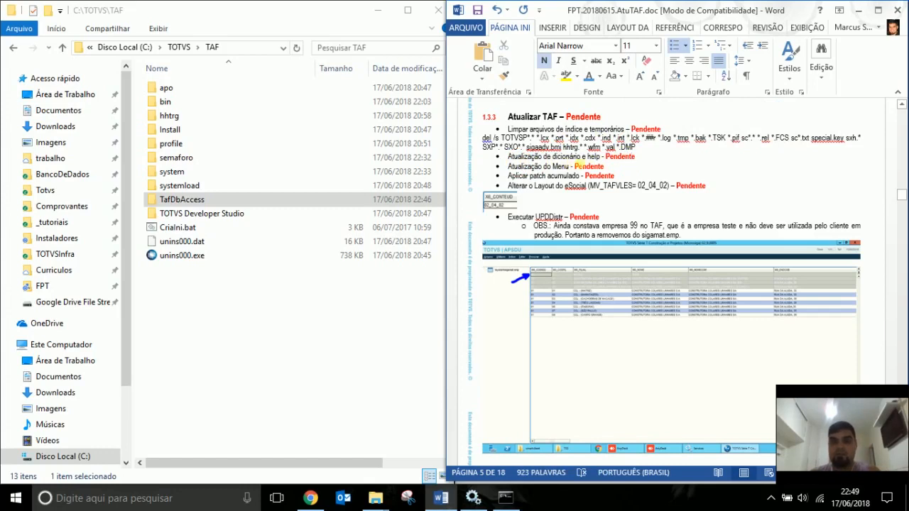
{"action": "left_click", "coordinate": [530, 168]}
{"action": "left_click_drag", "start_coordinate": [519, 167], "coordinate": [668, 187]}
{"action": "left_click", "coordinate": [551, 179]}
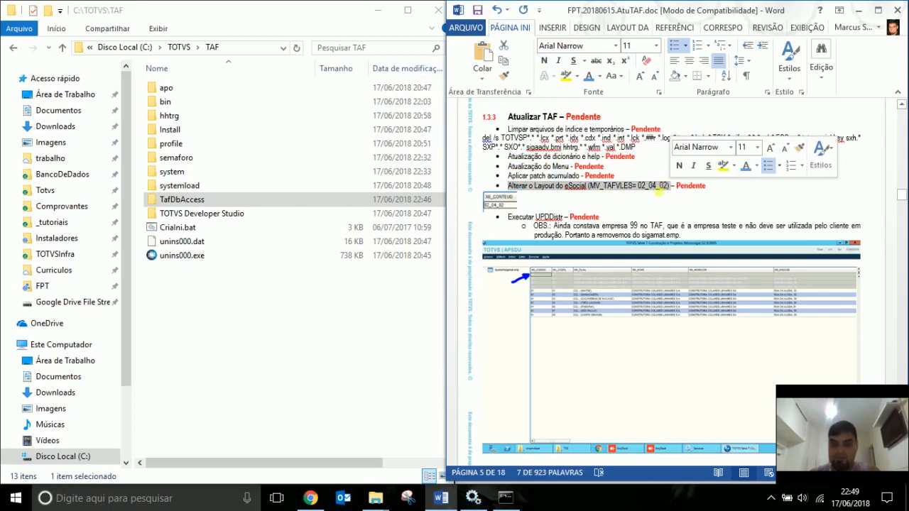
{"action": "left_click", "coordinate": [623, 192]}
{"action": "left_click_drag", "start_coordinate": [594, 190], "coordinate": [632, 188]}
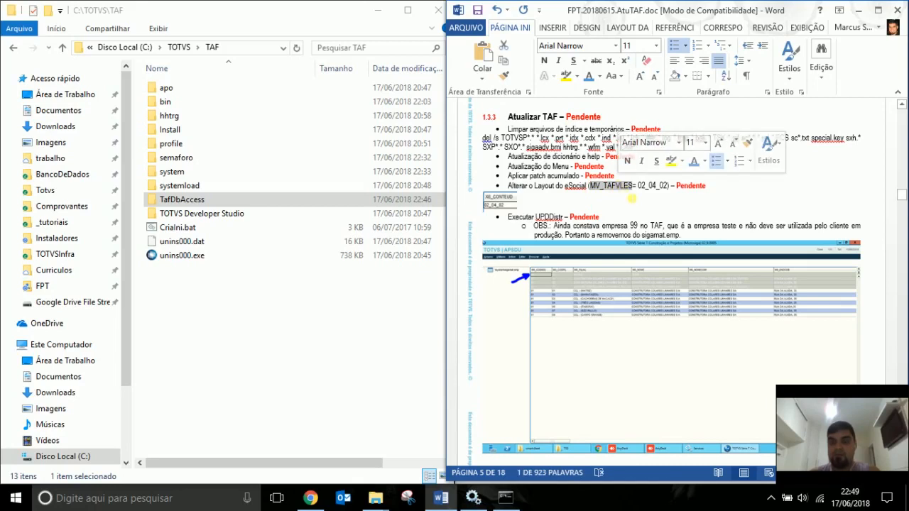
{"action": "left_click", "coordinate": [638, 187]}
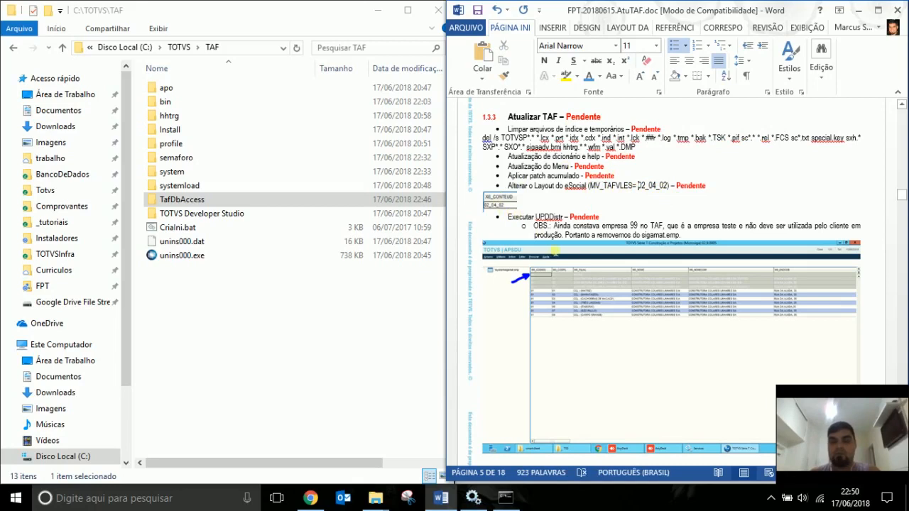
Delete the APSDU screenshot beneath the Executar UPDDistr step.
{"action": "left_click", "coordinate": [572, 226]}
{"action": "left_click", "coordinate": [484, 298]}
{"action": "key", "text": "Delete"}
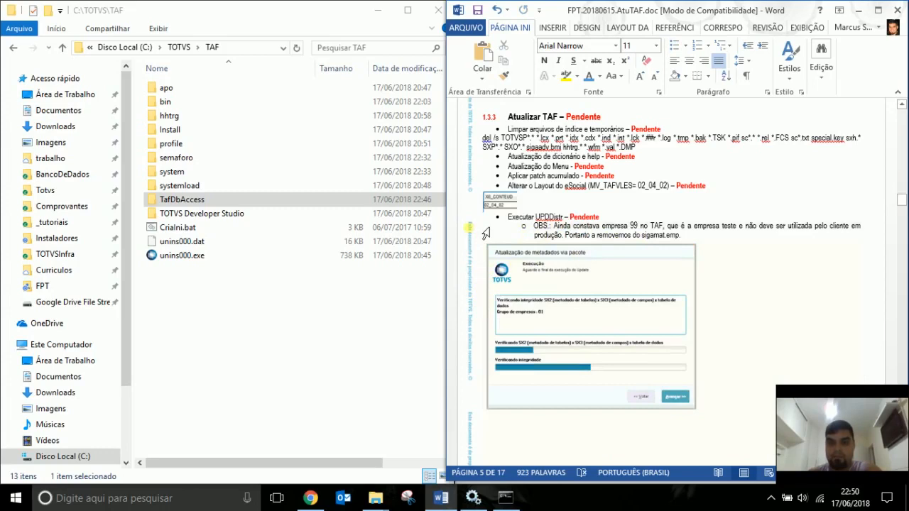
Delete the OBS note and the Execução, Final and Update - TOTVS screenshots, plus the next ones.
{"action": "left_click_drag", "start_coordinate": [483, 231], "coordinate": [474, 266]}
{"action": "key", "text": "Delete"}
{"action": "left_click", "coordinate": [482, 256]}
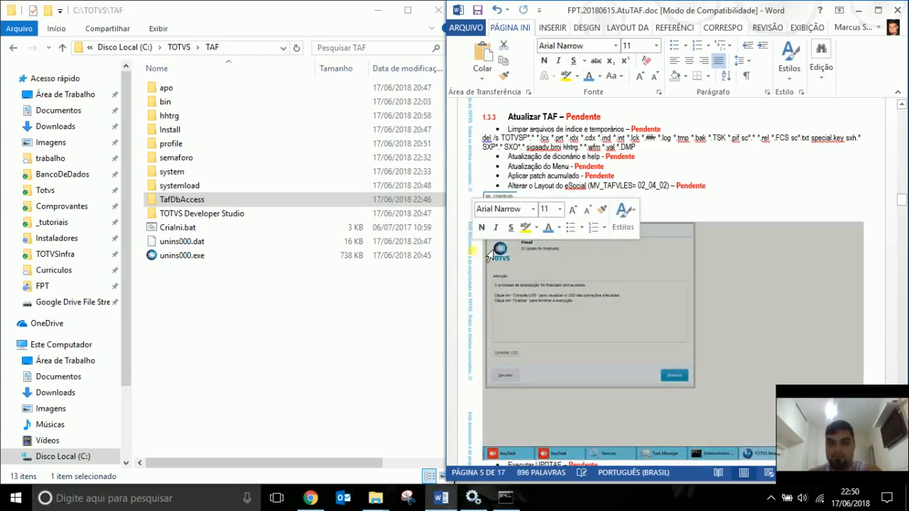
{"action": "key", "text": "Delete"}
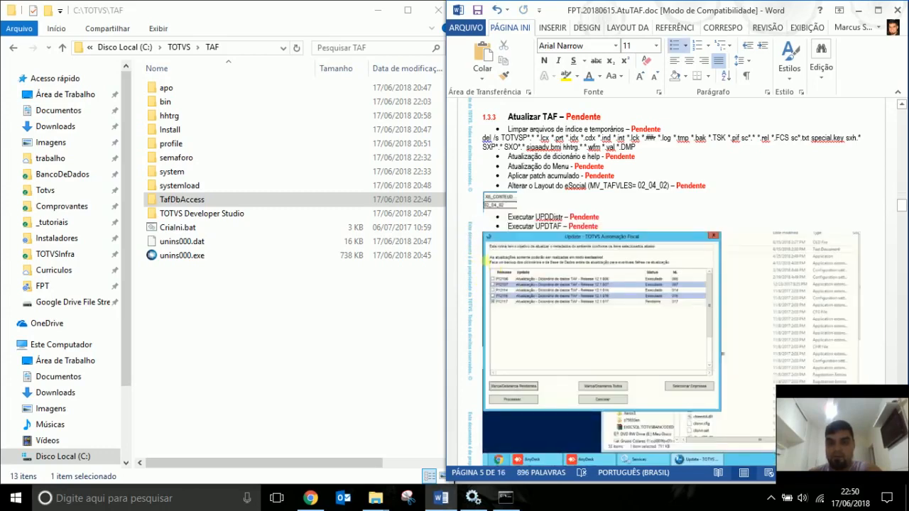
{"action": "left_click", "coordinate": [487, 270]}
{"action": "key", "text": "Delete"}
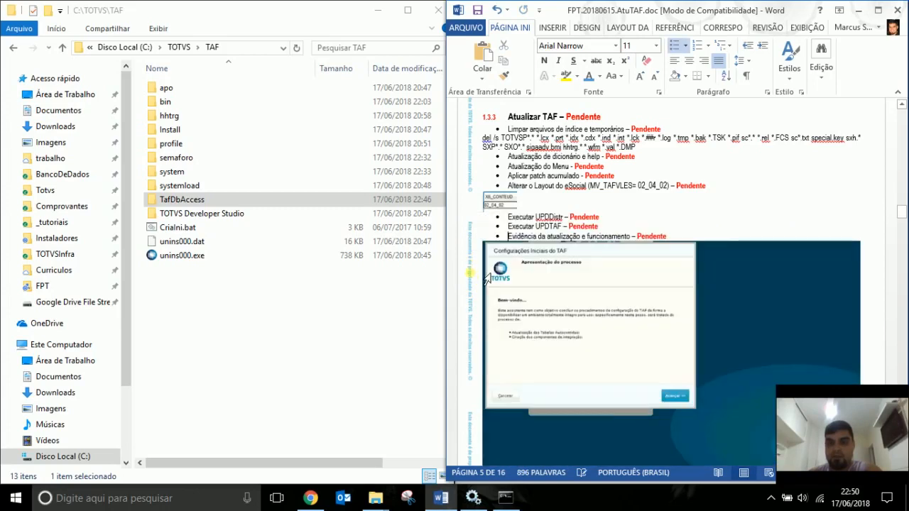
{"action": "left_click", "coordinate": [488, 279]}
{"action": "key", "text": "Delete"}
{"action": "left_click", "coordinate": [490, 290]}
{"action": "key", "text": "Delete"}
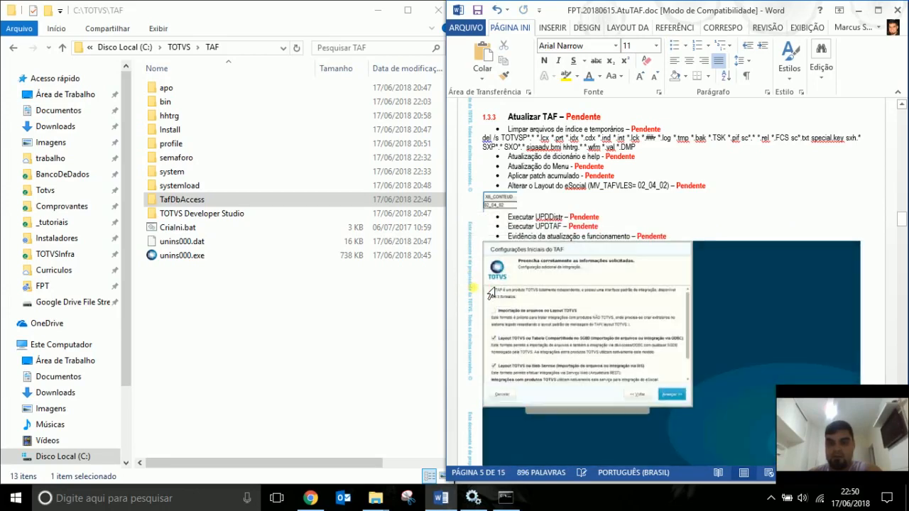
{"action": "left_click", "coordinate": [492, 292]}
{"action": "key", "text": "Delete"}
Delete the remaining screenshots, including Finalizar and TOTVS home page, up to Atualizar TSS.
{"action": "left_click", "coordinate": [492, 292]}
{"action": "key", "text": "Delete"}
{"action": "left_click", "coordinate": [492, 292]}
{"action": "key", "text": "Delete"}
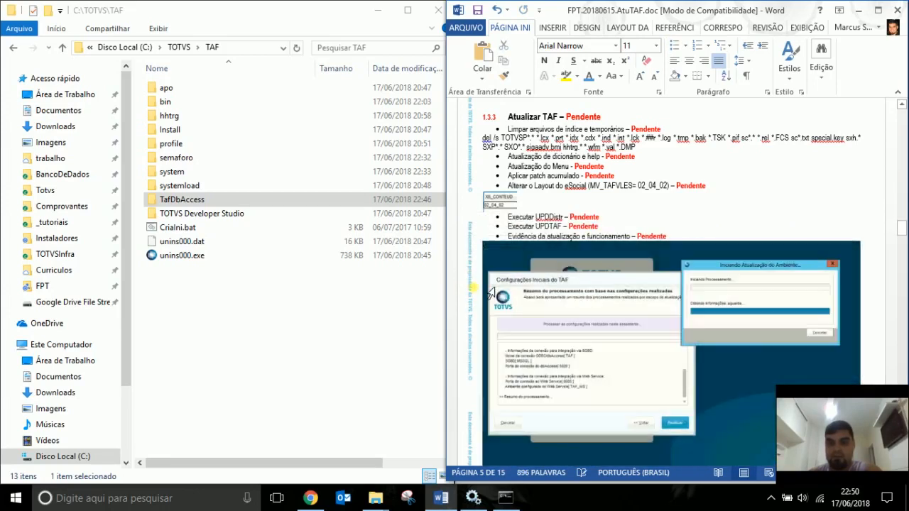
{"action": "left_click", "coordinate": [491, 292]}
{"action": "key", "text": "Delete"}
{"action": "left_click", "coordinate": [492, 292]}
{"action": "key", "text": "Delete"}
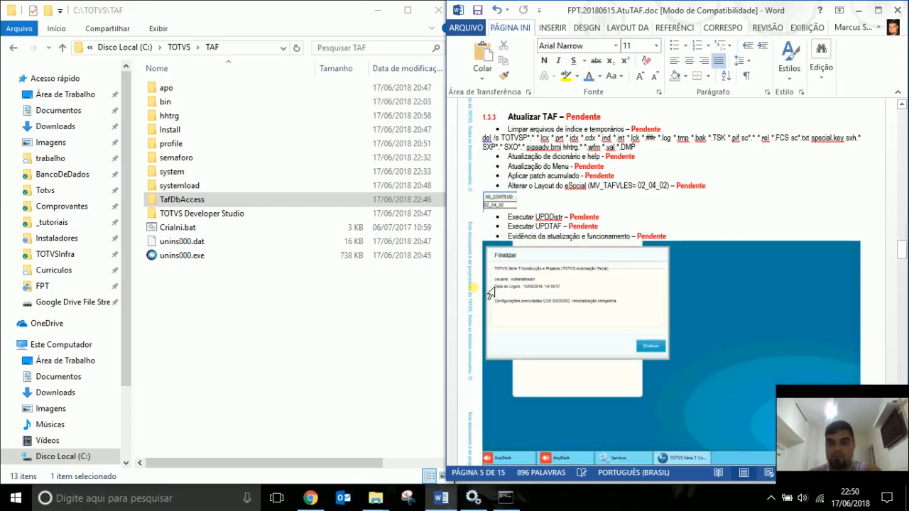
{"action": "left_click", "coordinate": [491, 292]}
{"action": "key", "text": "Delete"}
{"action": "left_click", "coordinate": [492, 292]}
{"action": "key", "text": "Delete"}
{"action": "left_click", "coordinate": [492, 292]}
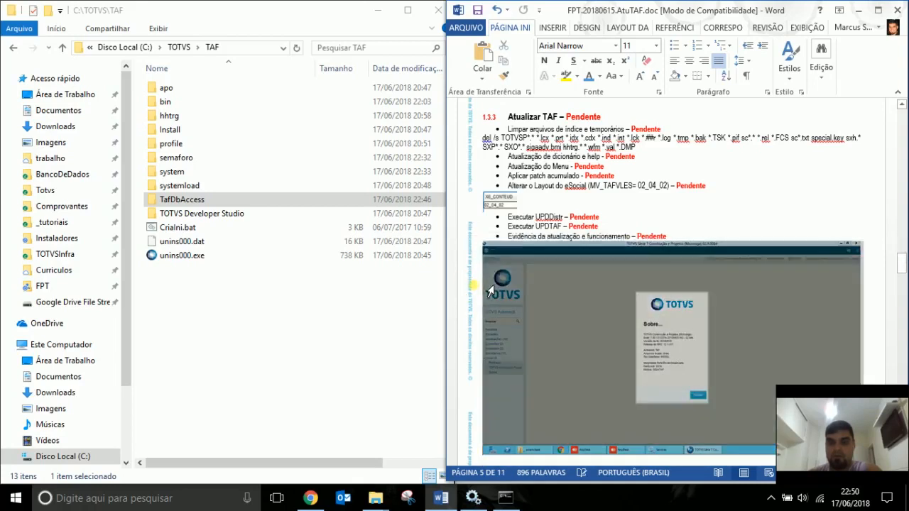
{"action": "key", "text": "Delete"}
{"action": "left_click", "coordinate": [492, 292]}
{"action": "key", "text": "Delete"}
{"action": "left_click", "coordinate": [491, 292]}
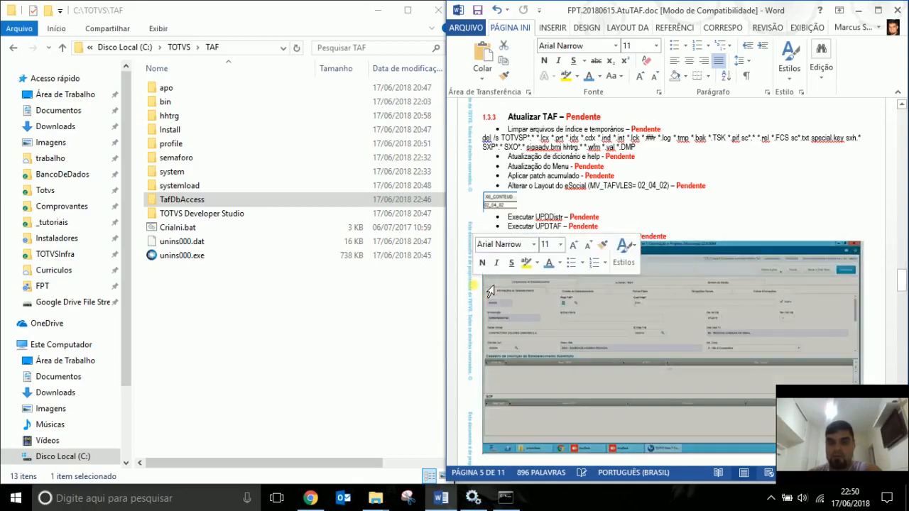
{"action": "key", "text": "Delete"}
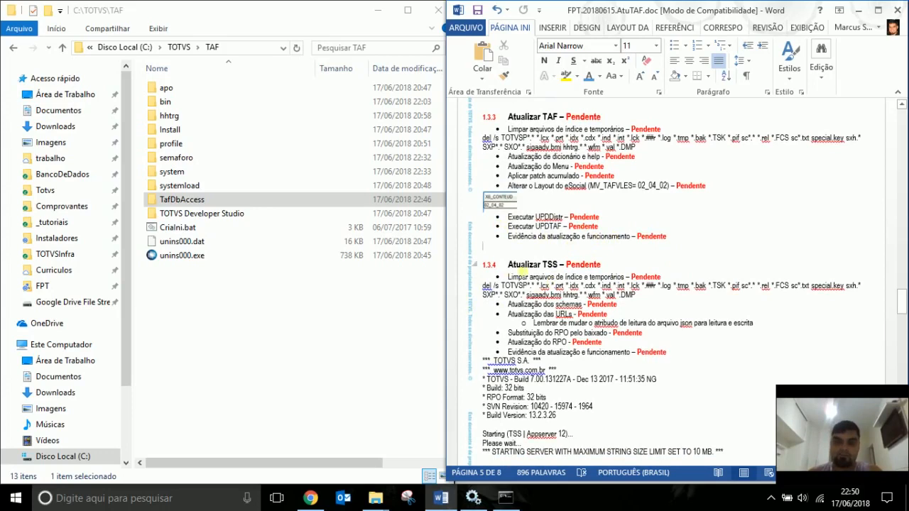
{"action": "double_click", "coordinate": [544, 218]}
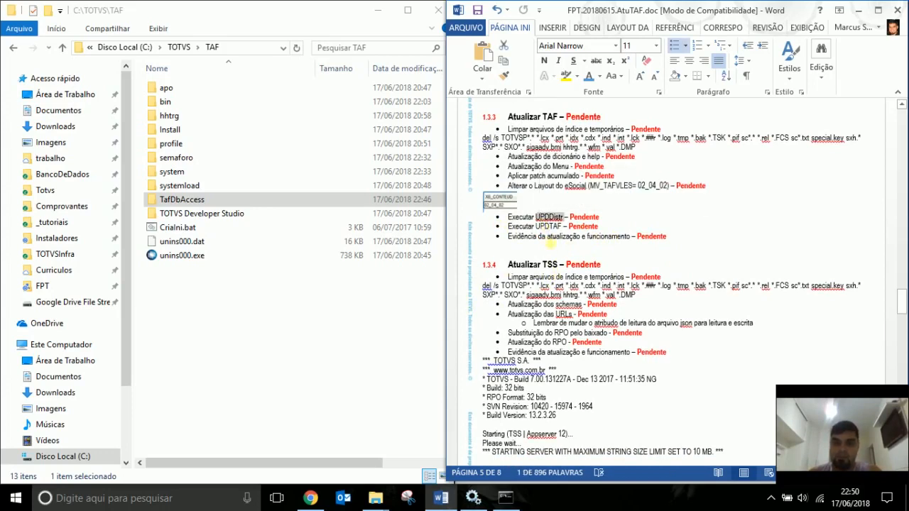
{"action": "left_click", "coordinate": [547, 219]}
{"action": "left_click", "coordinate": [546, 217]}
{"action": "double_click", "coordinate": [549, 218]}
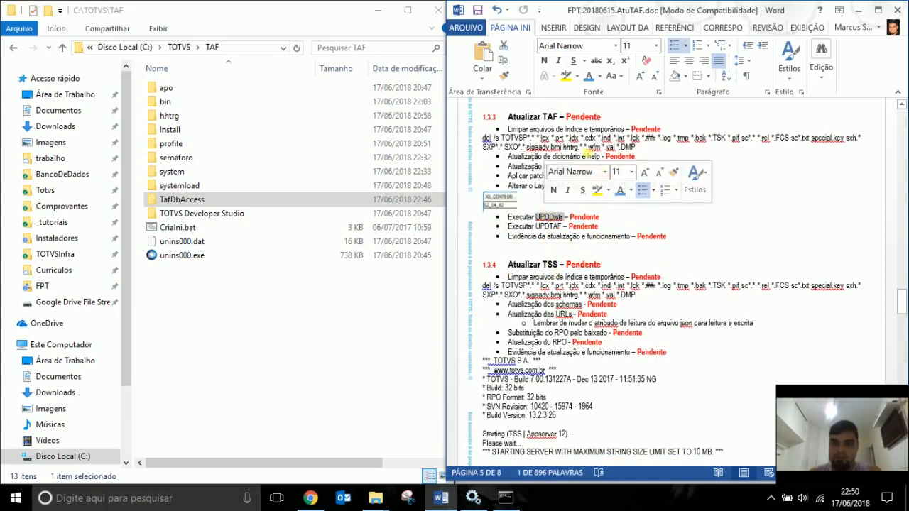
{"action": "double_click", "coordinate": [584, 147]}
{"action": "left_click", "coordinate": [583, 148]}
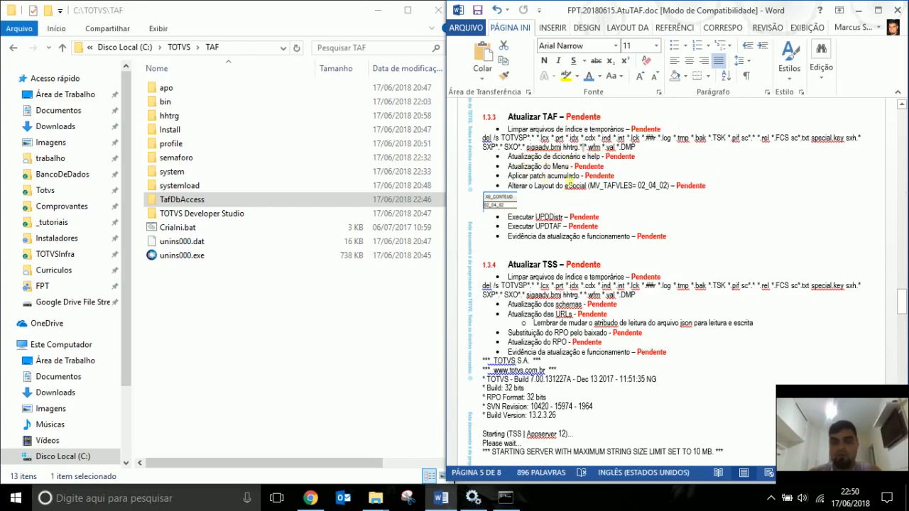
{"action": "double_click", "coordinate": [550, 227]}
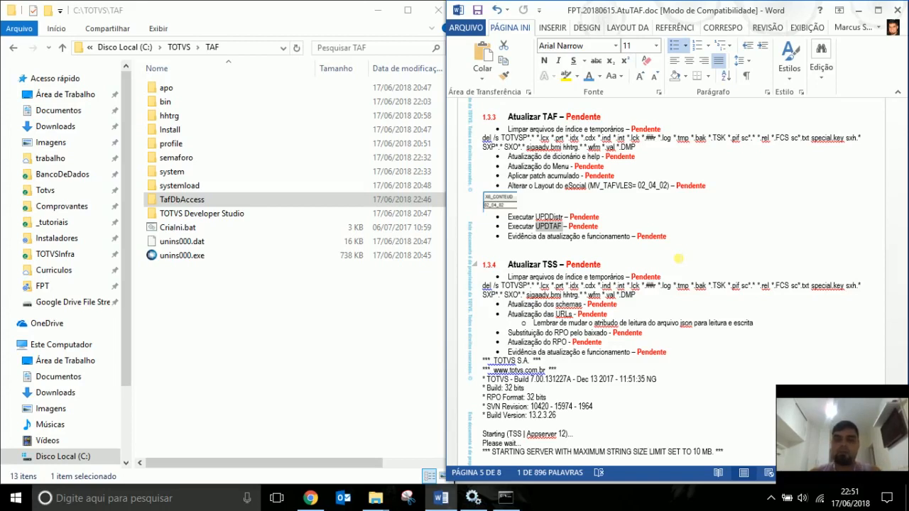
Check the .TAF-WS service in the Services list, then minimize the Services window.
{"action": "scroll", "coordinate": [679, 259], "scroll_direction": "up", "scroll_amount": 10}
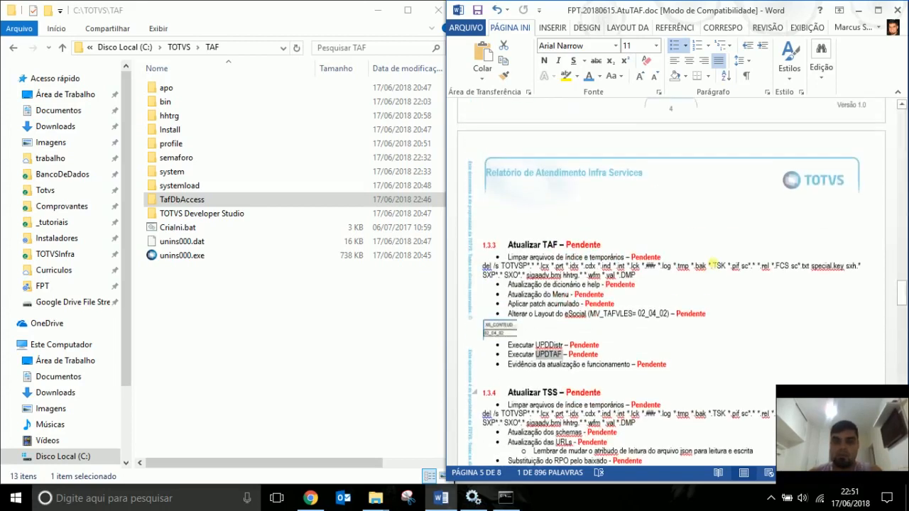
{"action": "scroll", "coordinate": [718, 266], "scroll_direction": "up", "scroll_amount": 5}
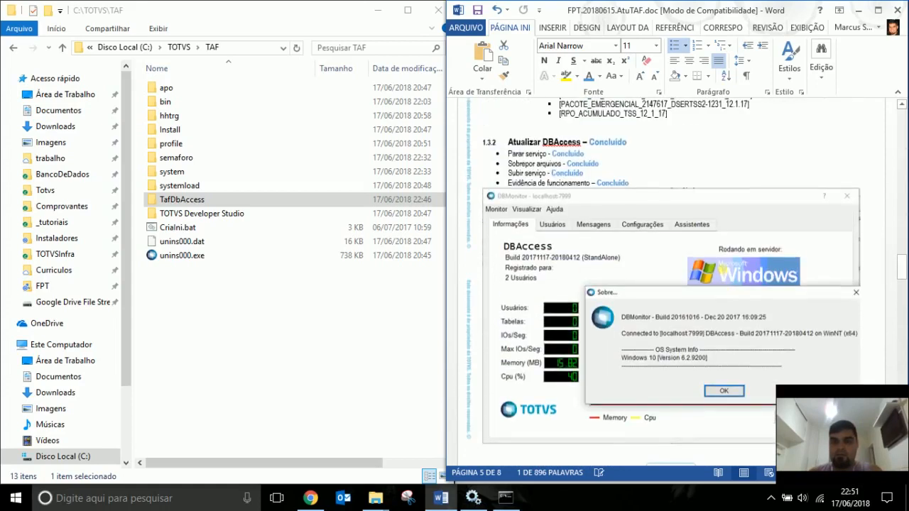
{"action": "scroll", "coordinate": [719, 266], "scroll_direction": "down", "scroll_amount": 5}
{"action": "scroll", "coordinate": [720, 268], "scroll_direction": "down", "scroll_amount": 9}
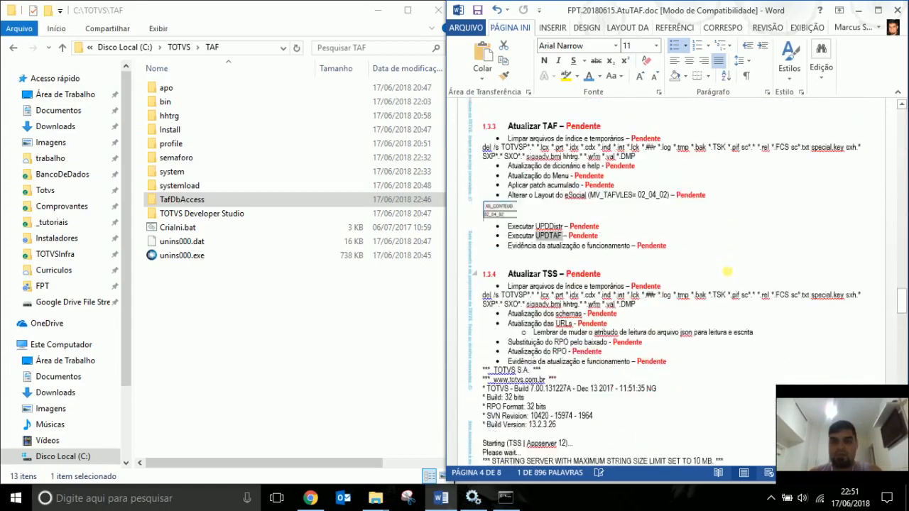
{"action": "left_click", "coordinate": [475, 498]}
{"action": "left_click", "coordinate": [488, 176]}
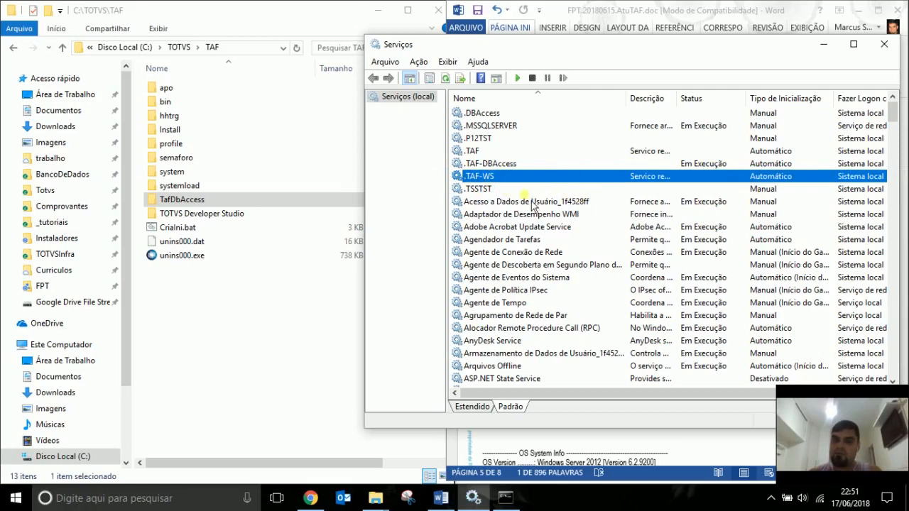
{"action": "left_click", "coordinate": [824, 44]}
Copy the del /s cleanup command from the Atualizar TAF section.
{"action": "left_click", "coordinate": [561, 222]}
{"action": "scroll", "coordinate": [561, 222], "scroll_direction": "up", "scroll_amount": 2}
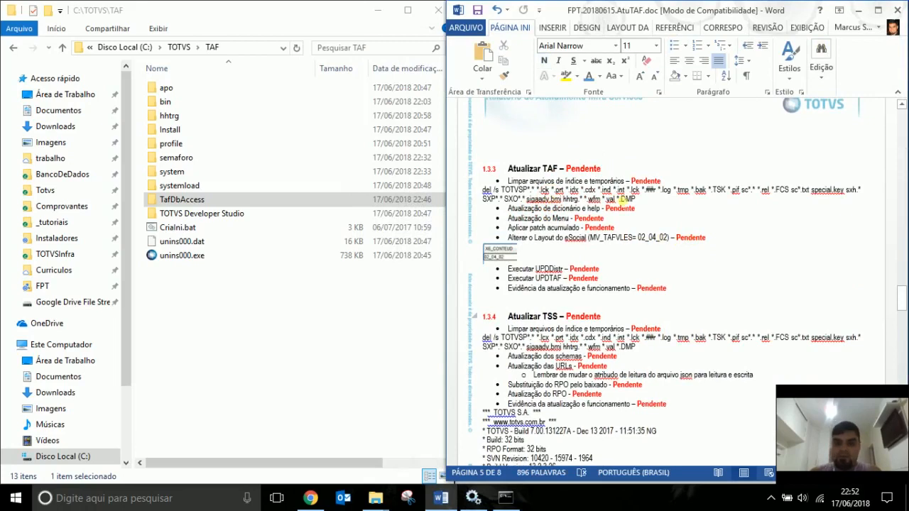
{"action": "left_click_drag", "start_coordinate": [483, 191], "coordinate": [622, 201]}
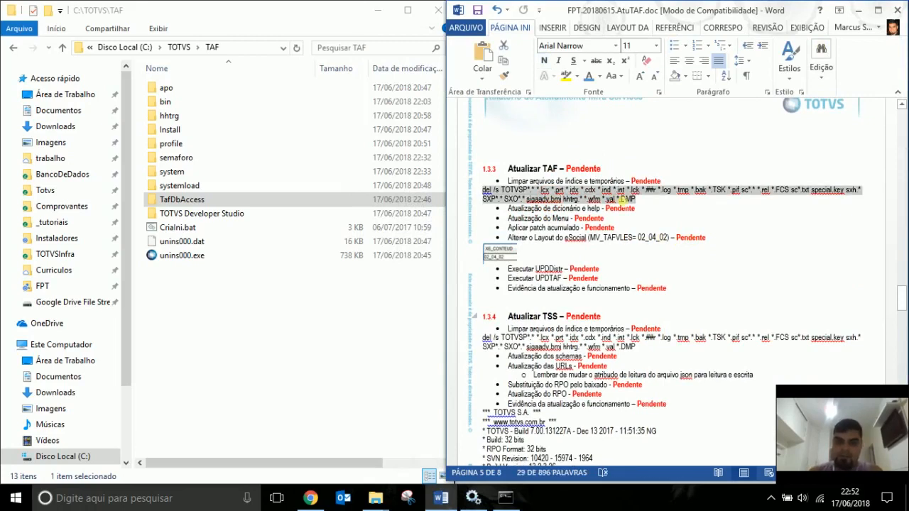
{"action": "key", "text": "ctrl+c"}
{"action": "left_click", "coordinate": [131, 358]}
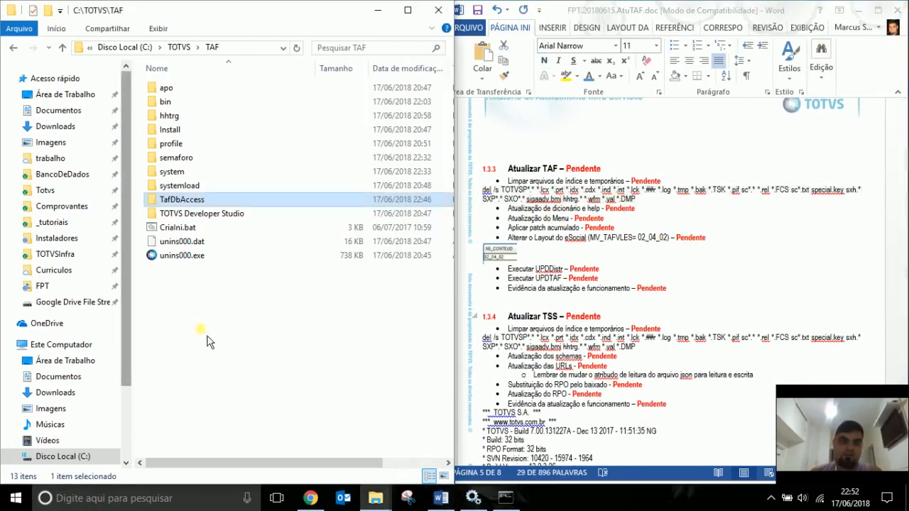
Run the pasted del /s cleanup from a command window in C:\TOTVS\TAF, then exit.
{"action": "double_click", "coordinate": [241, 157]}
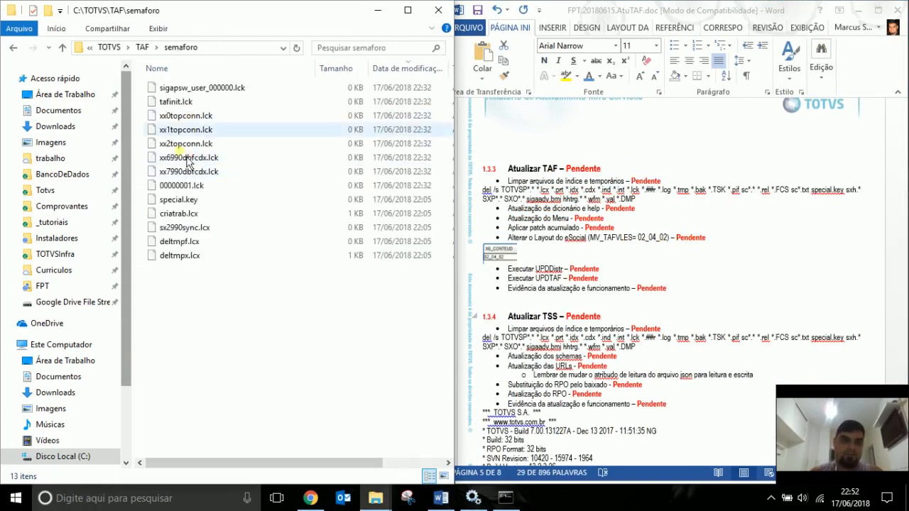
{"action": "left_click", "coordinate": [143, 49]}
{"action": "left_click", "coordinate": [243, 324]}
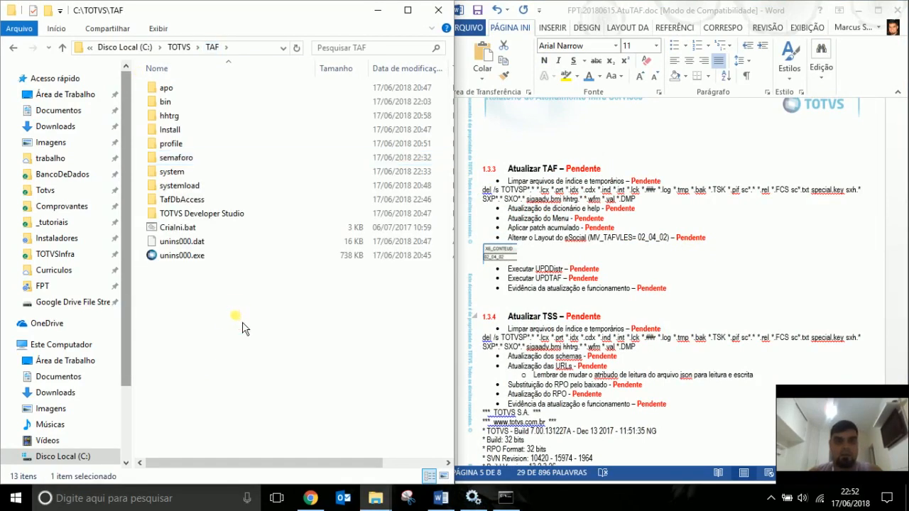
{"action": "right_click", "coordinate": [216, 320]}
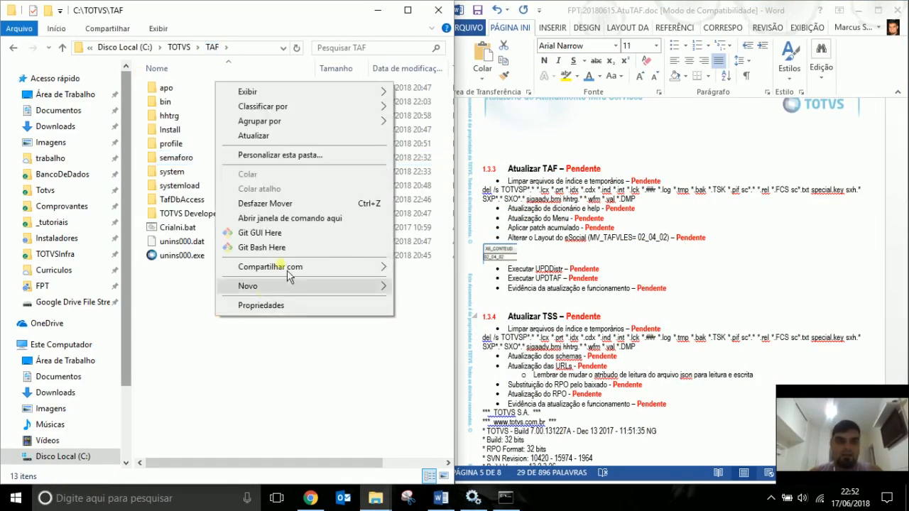
{"action": "left_click", "coordinate": [296, 219]}
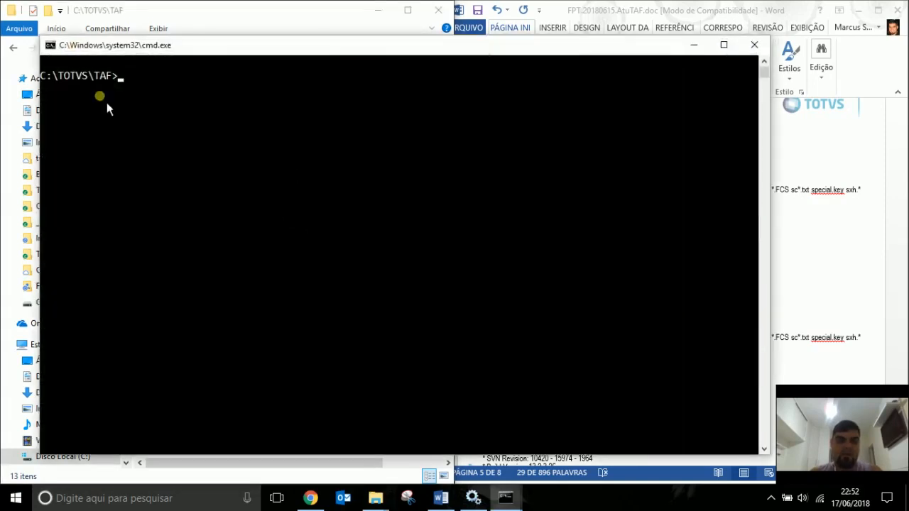
{"action": "key", "text": "ctrl+v"}
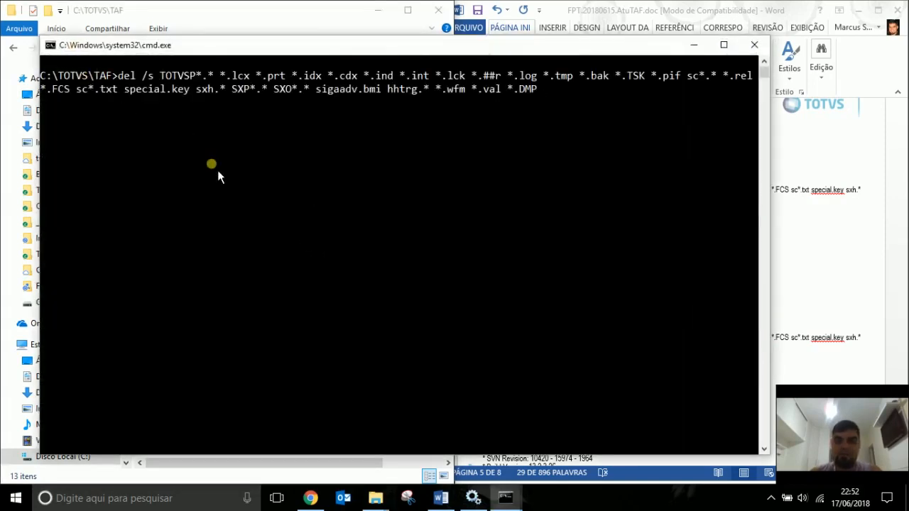
{"action": "key", "text": "Return"}
{"action": "type", "text": "exit"}
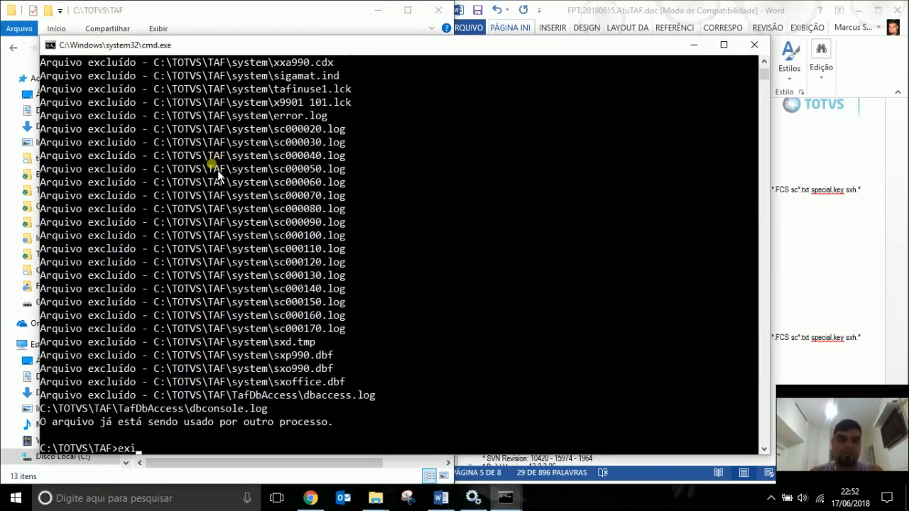
{"action": "key", "text": "Return"}
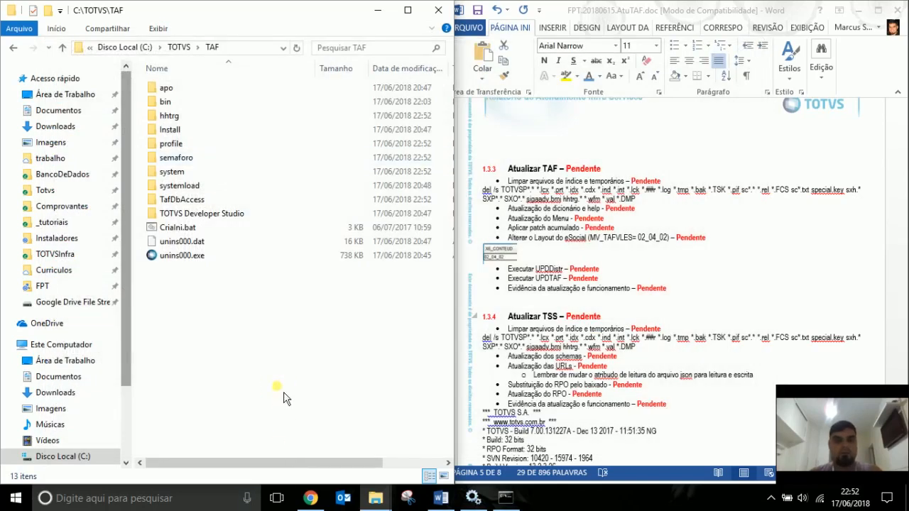
{"action": "left_click", "coordinate": [199, 204]}
{"action": "double_click", "coordinate": [199, 203]}
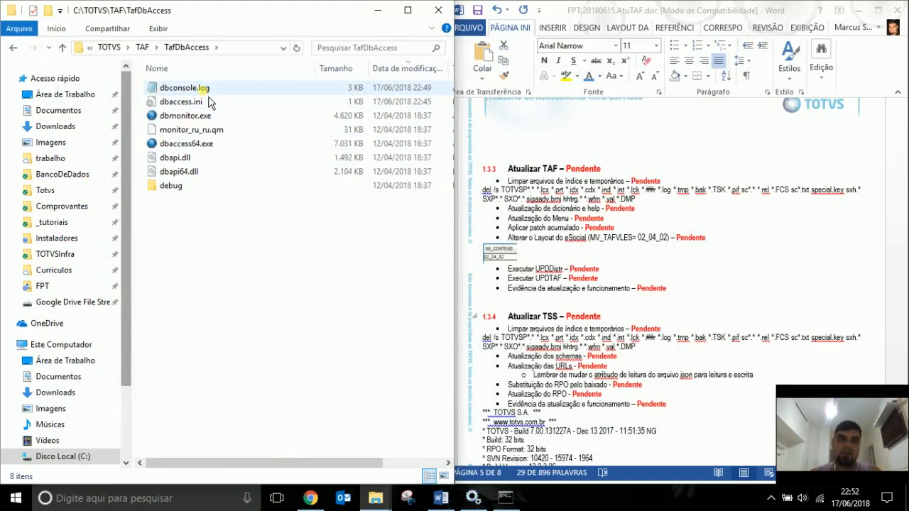
{"action": "left_click", "coordinate": [142, 47]}
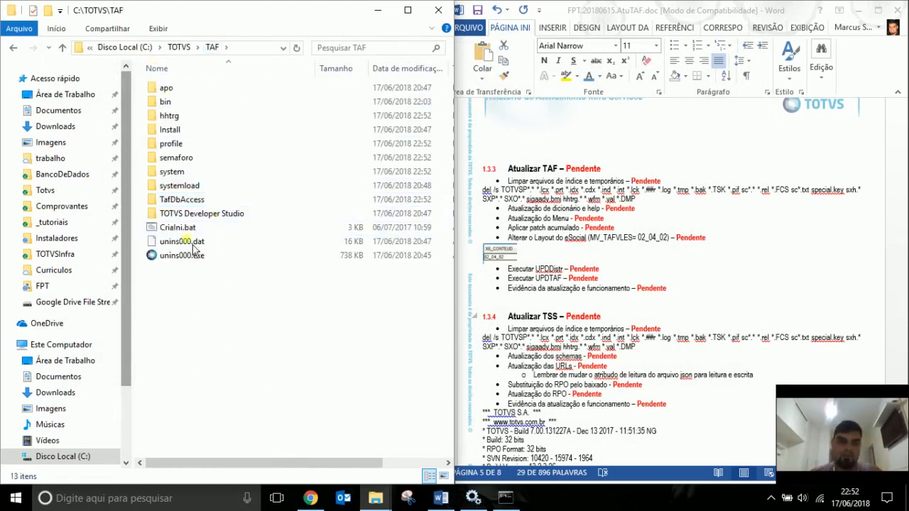
{"action": "left_click", "coordinate": [181, 160]}
{"action": "double_click", "coordinate": [182, 159]}
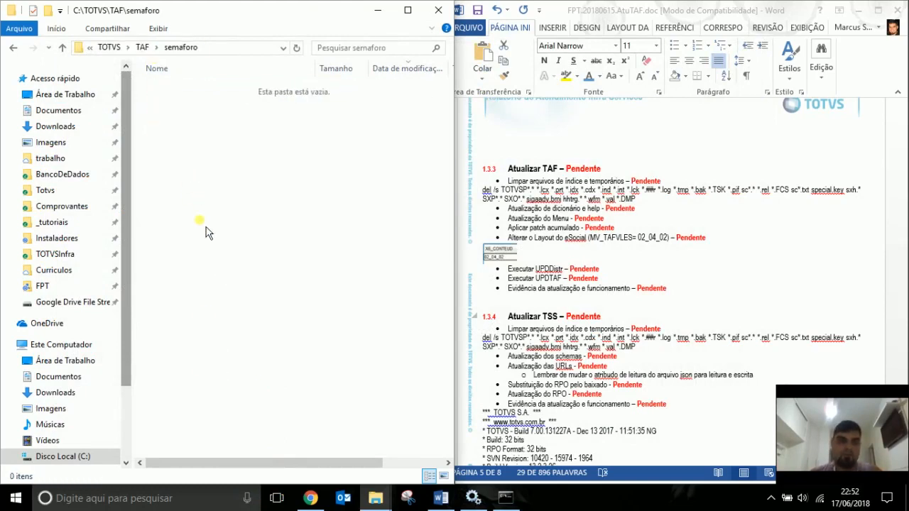
{"action": "left_click", "coordinate": [149, 46]}
{"action": "double_click", "coordinate": [165, 88]}
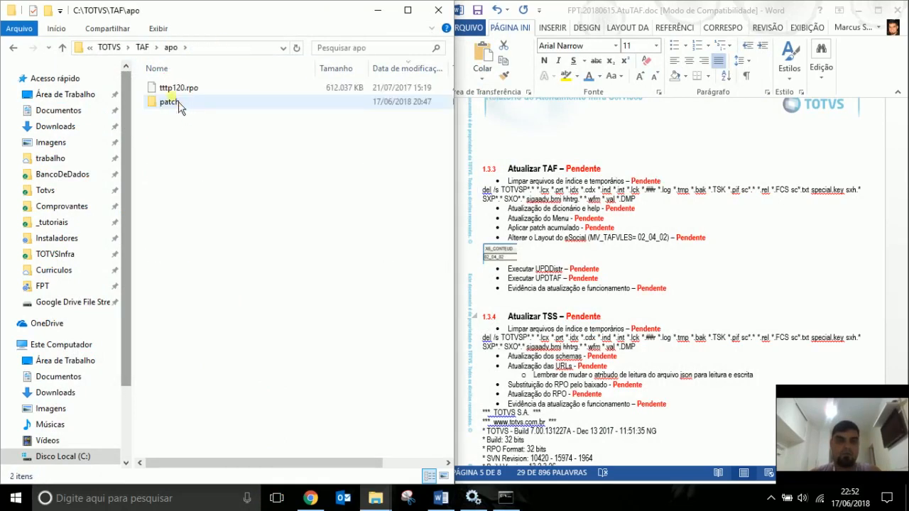
{"action": "left_click", "coordinate": [142, 47]}
{"action": "double_click", "coordinate": [167, 101]}
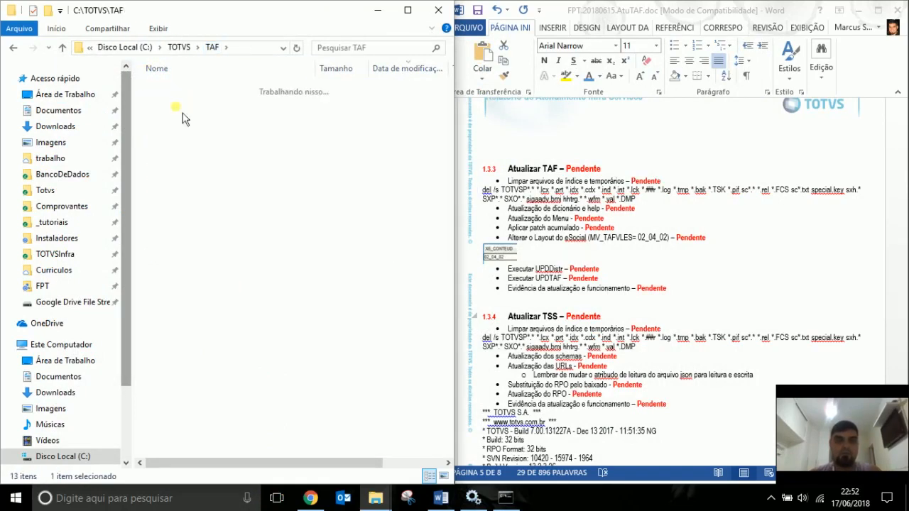
{"action": "double_click", "coordinate": [177, 103]}
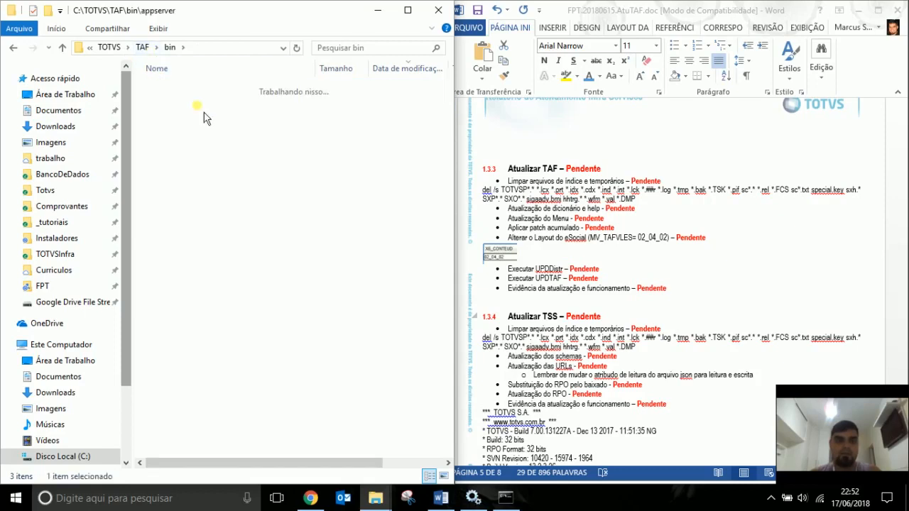
{"action": "left_click", "coordinate": [144, 48]}
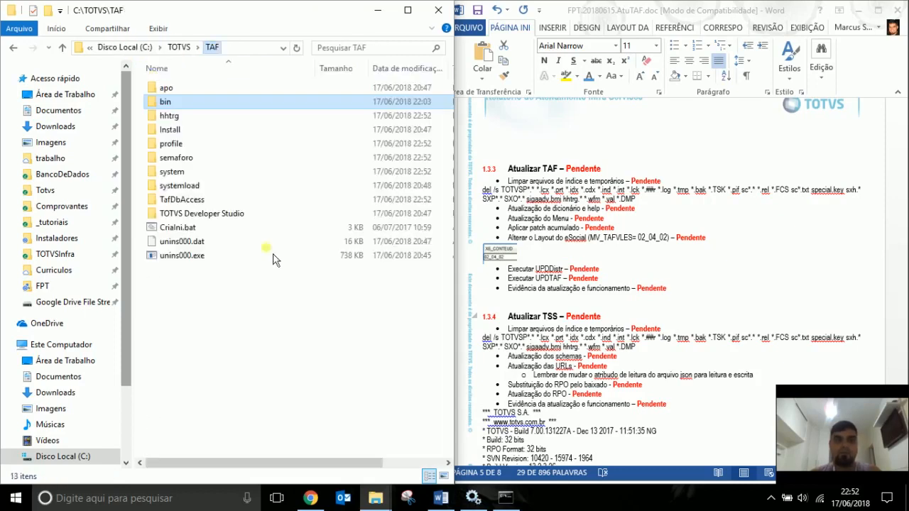
{"action": "left_click", "coordinate": [306, 351]}
Insert new bullets 'Aplicar nova lib' and 'Atualizar binários' above the 'Alterar o Layout' step.
{"action": "left_click", "coordinate": [678, 239]}
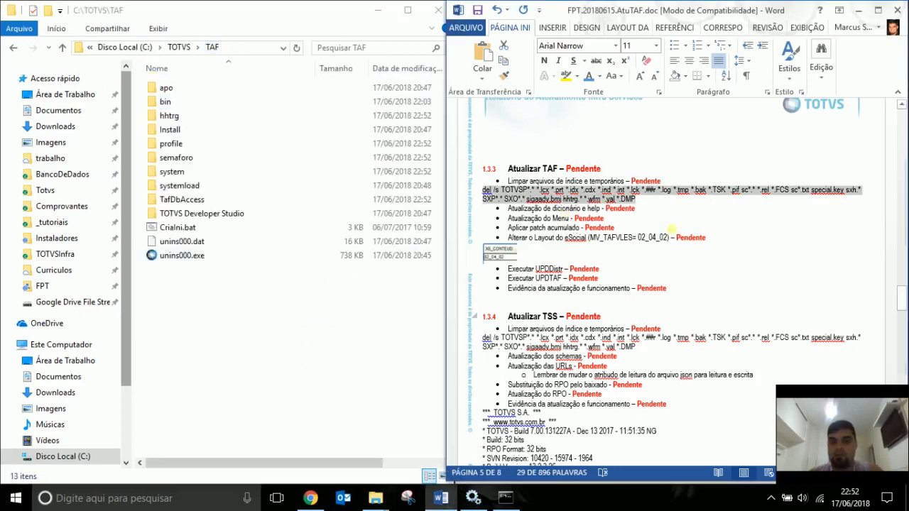
{"action": "scroll", "coordinate": [680, 239], "scroll_direction": "up", "scroll_amount": 1}
{"action": "scroll", "coordinate": [680, 239], "scroll_direction": "down", "scroll_amount": 2}
{"action": "left_click", "coordinate": [505, 190]}
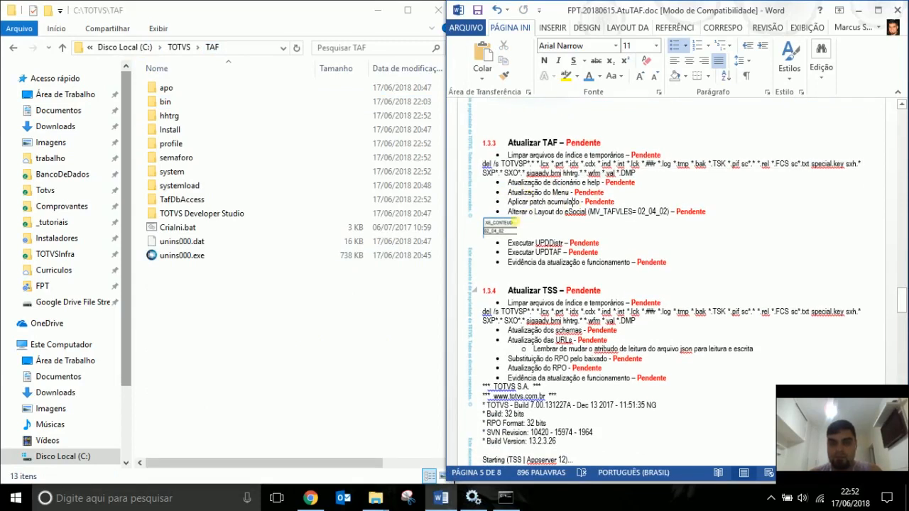
{"action": "left_click", "coordinate": [513, 214]}
{"action": "key", "text": "Return"}
{"action": "key", "text": "Up"}
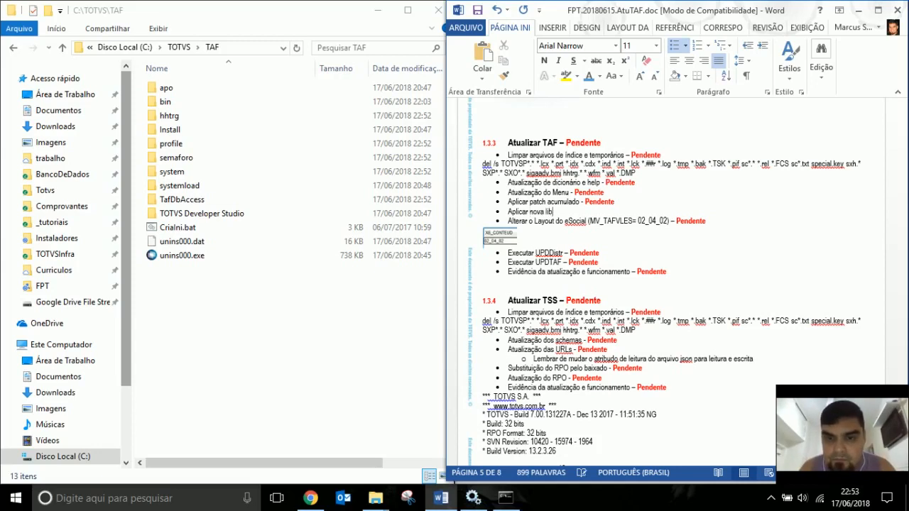
{"action": "key", "text": "Return"}
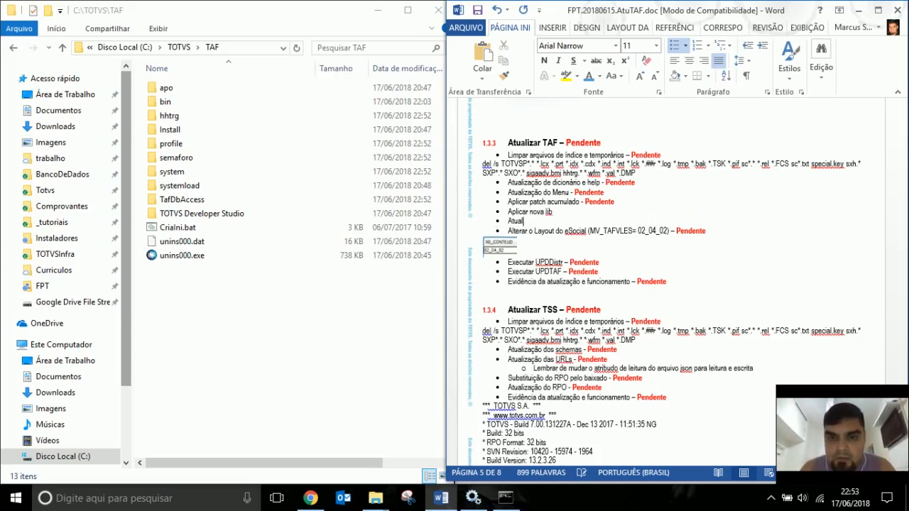
{"action": "type", "text": "Atualizar binários -"}
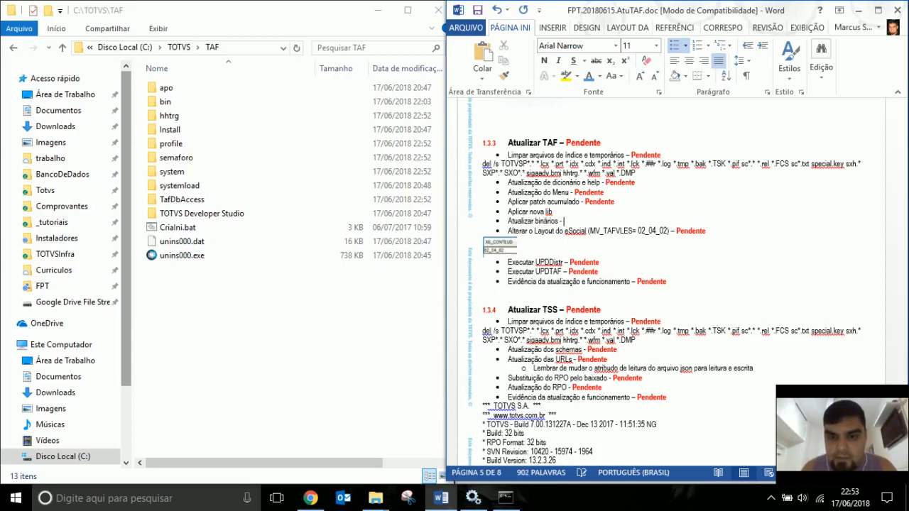
{"action": "key", "text": "Up"}
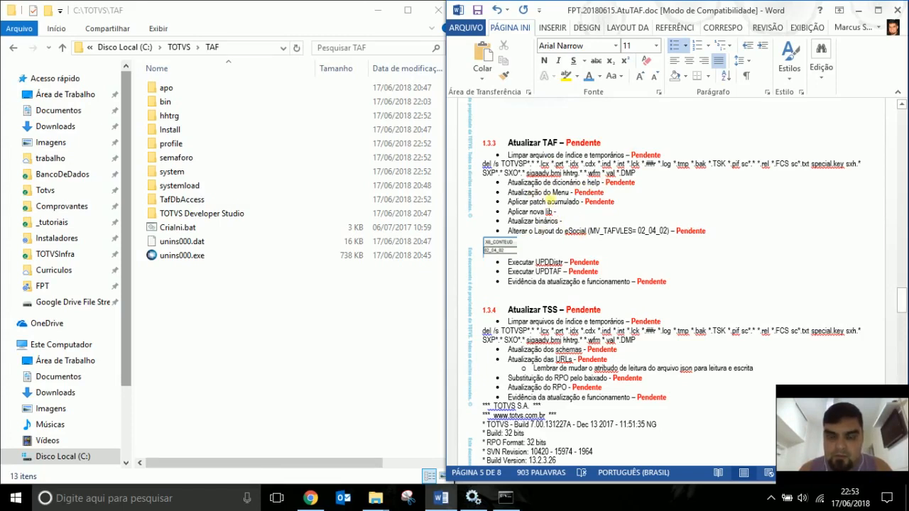
Copy the red 'Pendente' status and paste it after both new steps.
{"action": "double_click", "coordinate": [605, 205]}
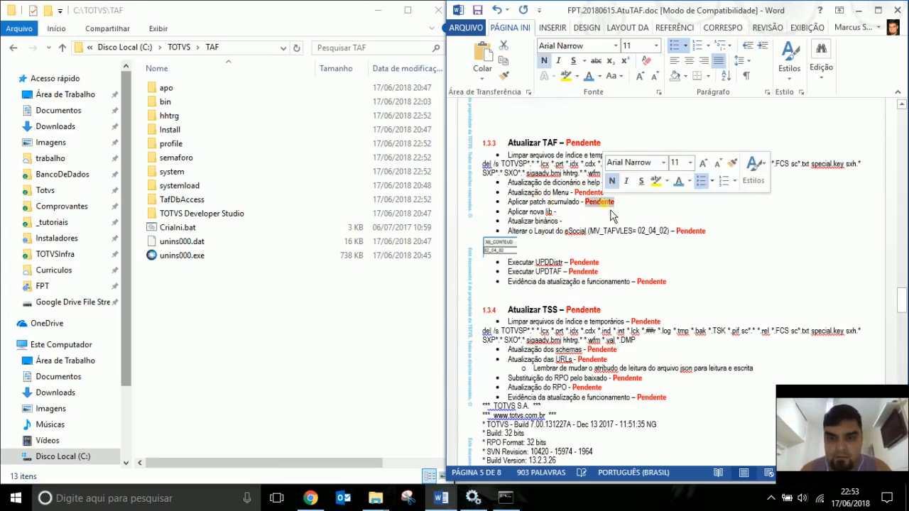
{"action": "key", "text": "ctrl+c"}
{"action": "left_click", "coordinate": [584, 213]}
{"action": "key", "text": "ctrl+v"}
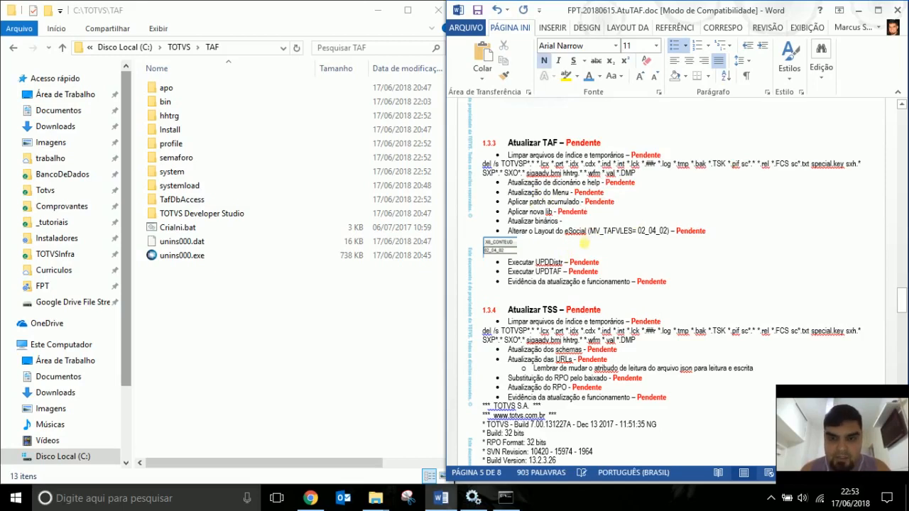
{"action": "key", "text": "Down"}
{"action": "key", "text": "ctrl+v"}
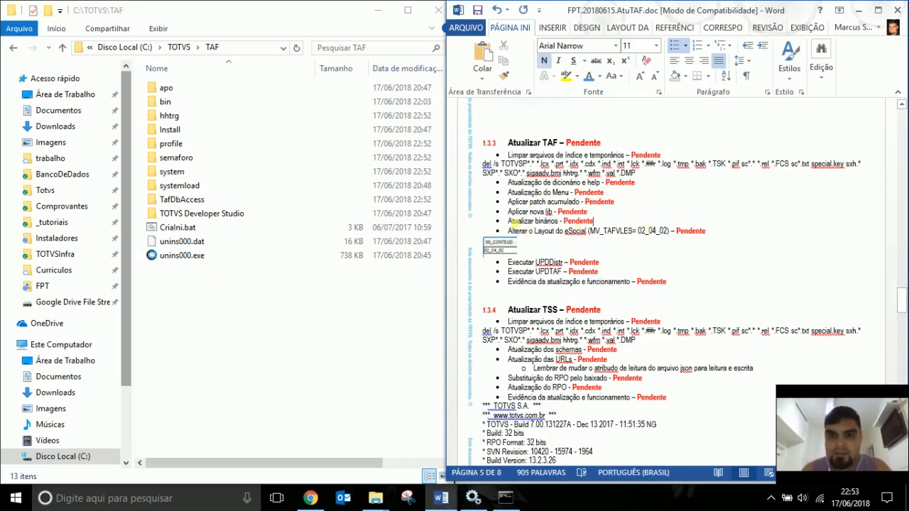
{"action": "scroll", "coordinate": [646, 245], "scroll_direction": "up", "scroll_amount": 15}
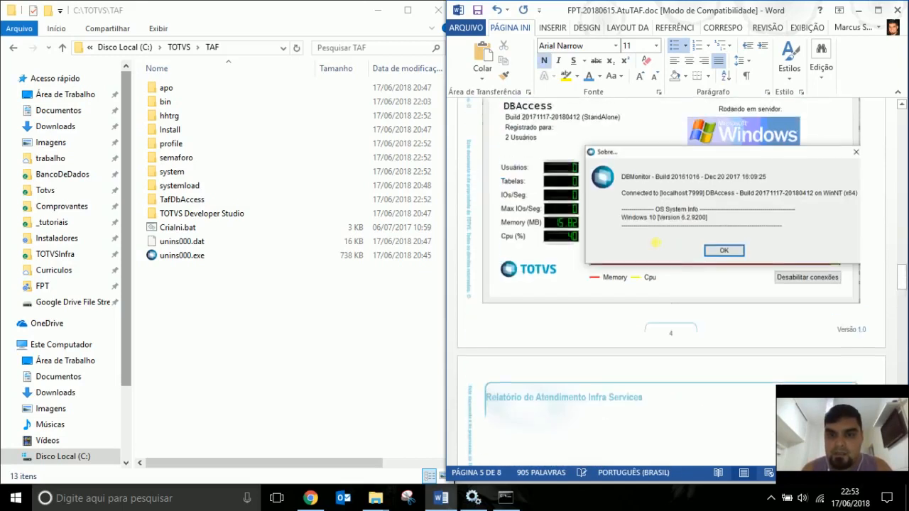
Copy the LIB_LABEL ZIP file name from the Downloads 20180617.Build folder.
{"action": "scroll", "coordinate": [645, 250], "scroll_direction": "up", "scroll_amount": 5}
{"action": "scroll", "coordinate": [759, 187], "scroll_direction": "down", "scroll_amount": 3}
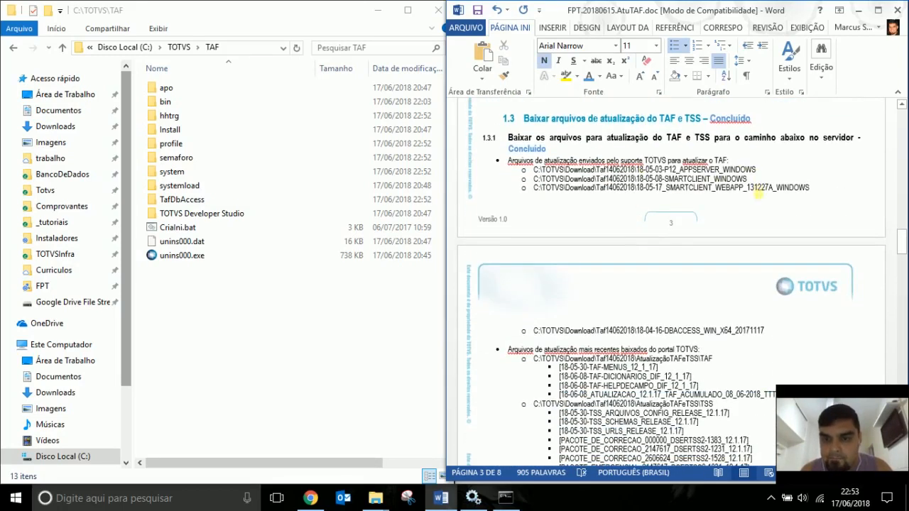
{"action": "left_click", "coordinate": [699, 187]}
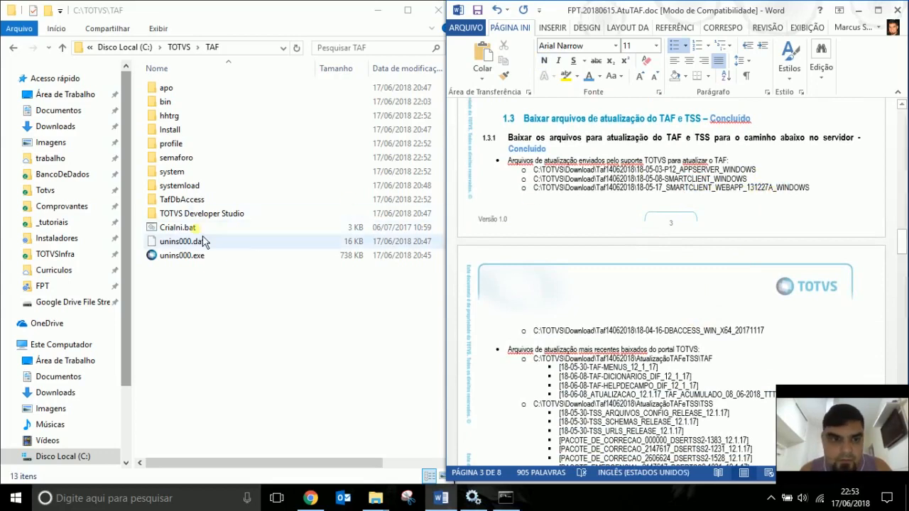
{"action": "left_click", "coordinate": [71, 132]}
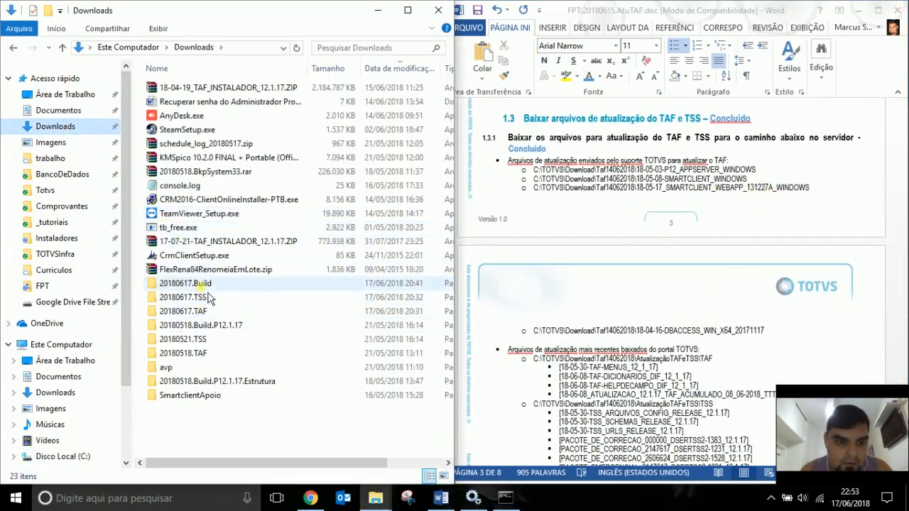
{"action": "double_click", "coordinate": [205, 283]}
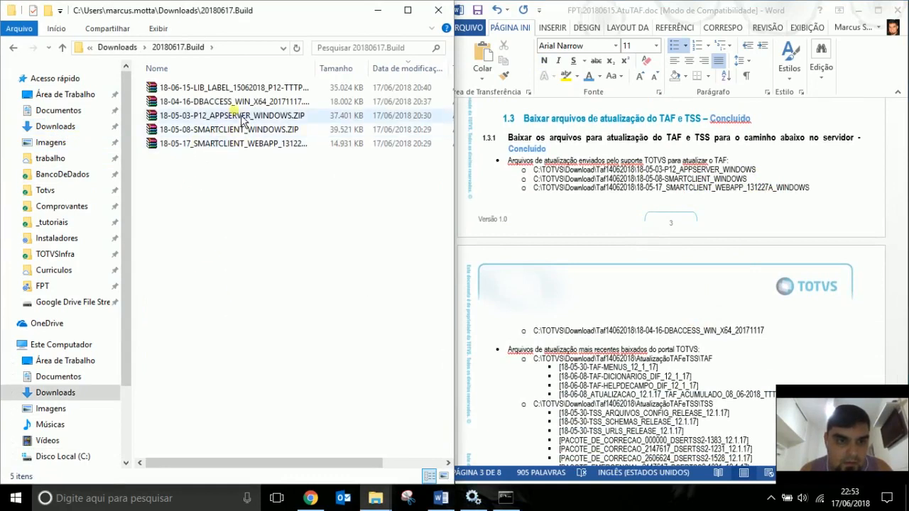
{"action": "left_click", "coordinate": [240, 94]}
{"action": "left_click", "coordinate": [243, 90]}
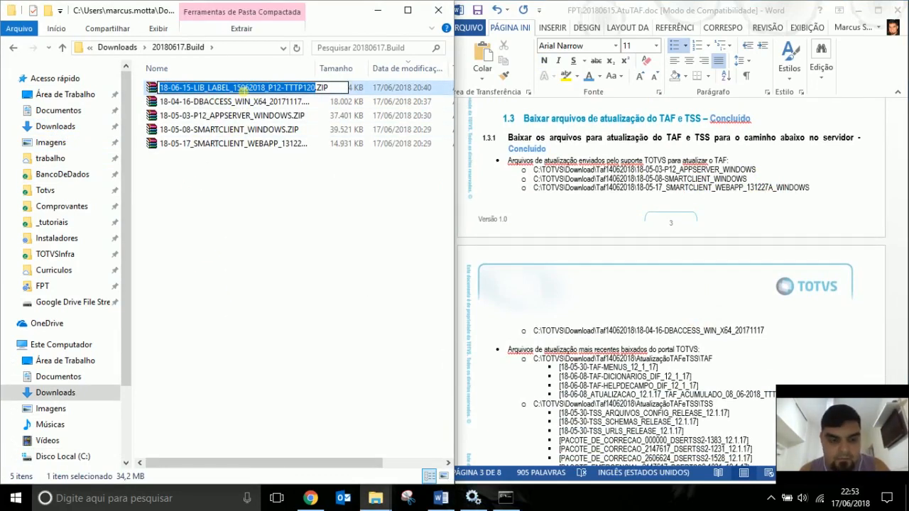
{"action": "key", "text": "Return"}
Add LIB_LABEL as a new bullet below DBACCESS, prefixed with its C:\TOTVS\Download\Taf14062018 path.
{"action": "left_click", "coordinate": [786, 191]}
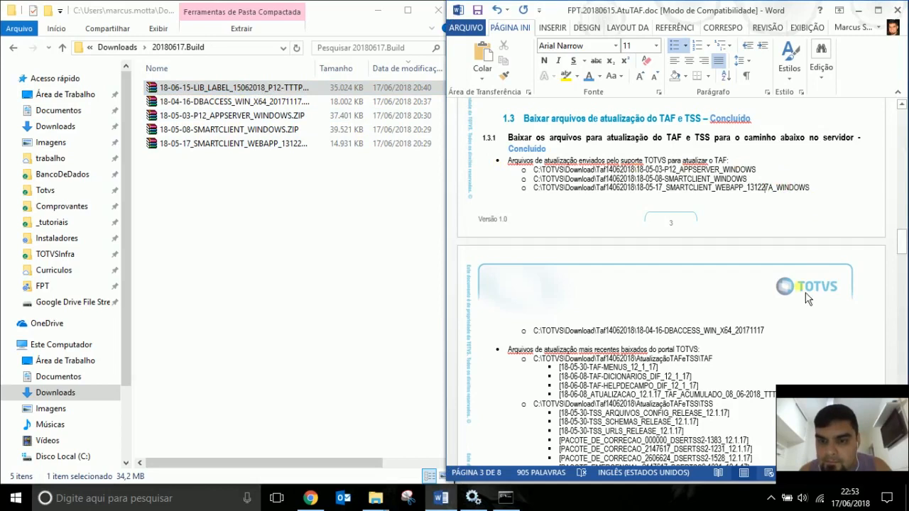
{"action": "left_click", "coordinate": [780, 327]}
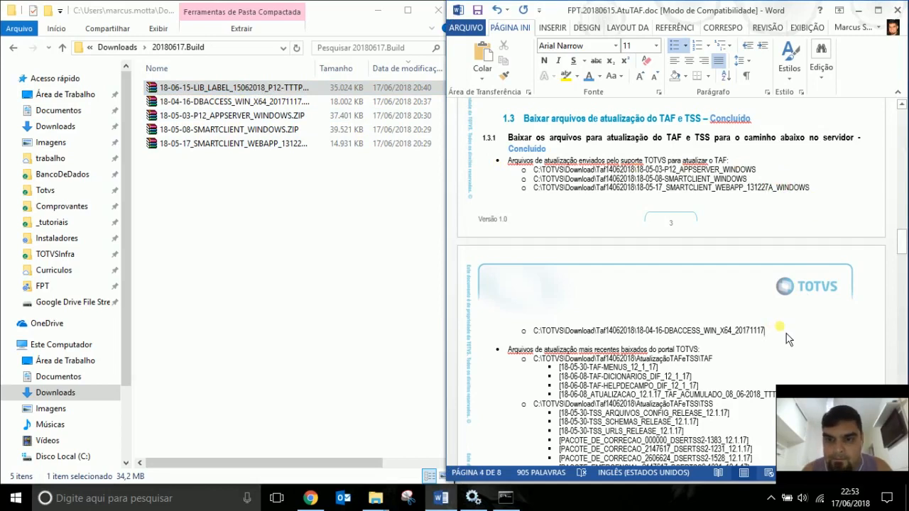
{"action": "key", "text": "Return"}
{"action": "key", "text": "ctrl+v"}
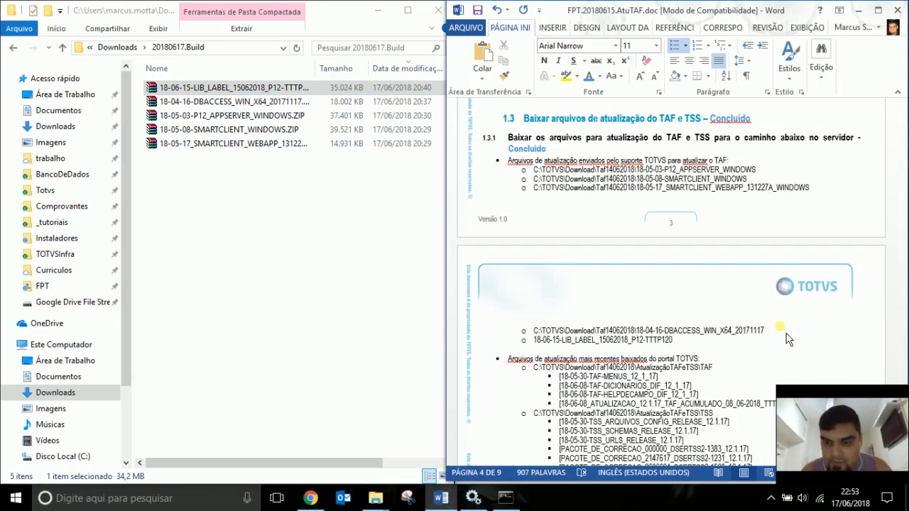
{"action": "key", "text": "shift+Home"}
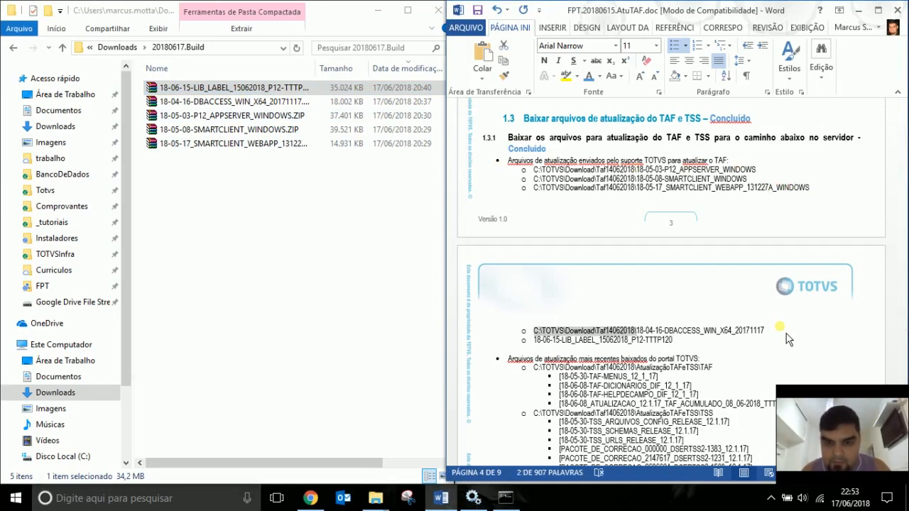
{"action": "key", "text": "Down"}
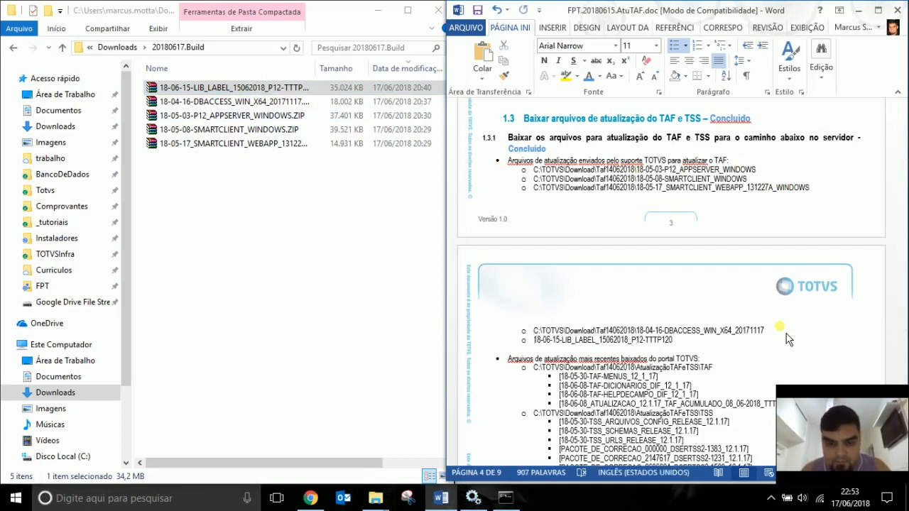
{"action": "key", "text": "ctrl+v"}
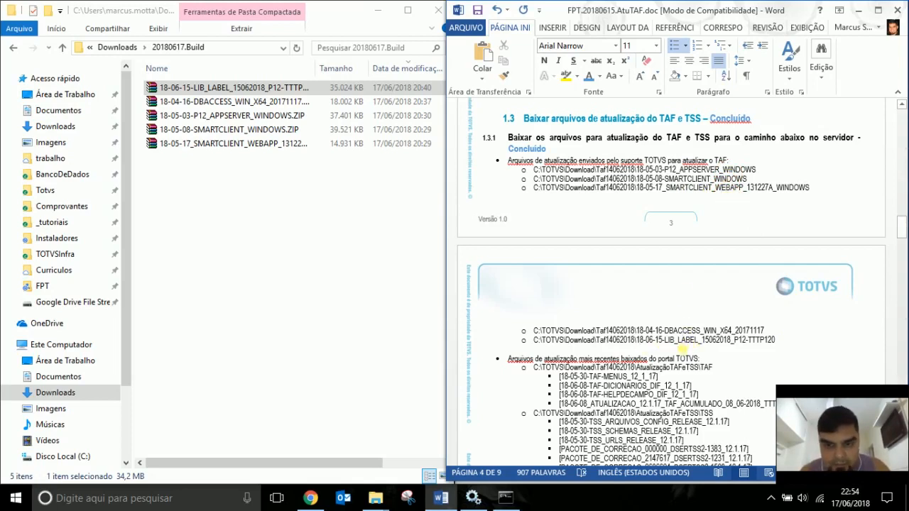
Review the listed TAF update files, then navigate File Explorer to the C: drive.
{"action": "scroll", "coordinate": [680, 359], "scroll_direction": "down", "scroll_amount": 3}
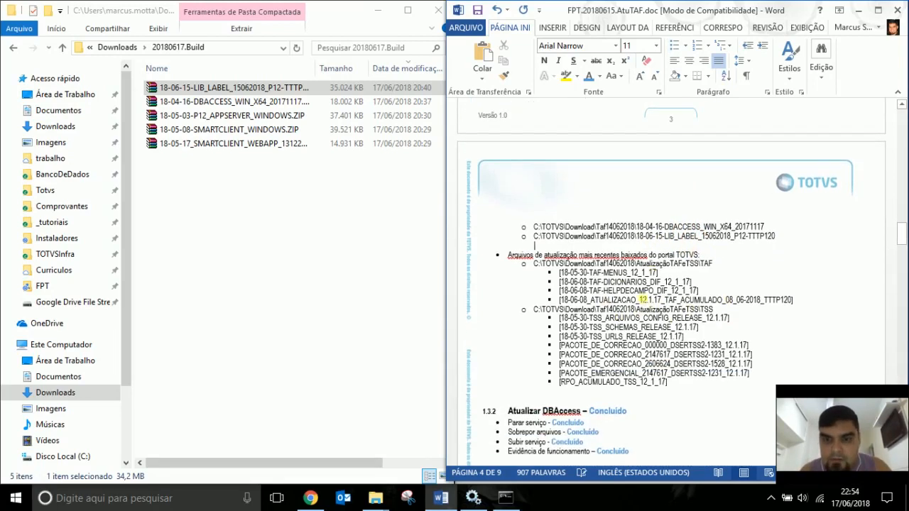
{"action": "left_click_drag", "start_coordinate": [796, 301], "coordinate": [525, 269]}
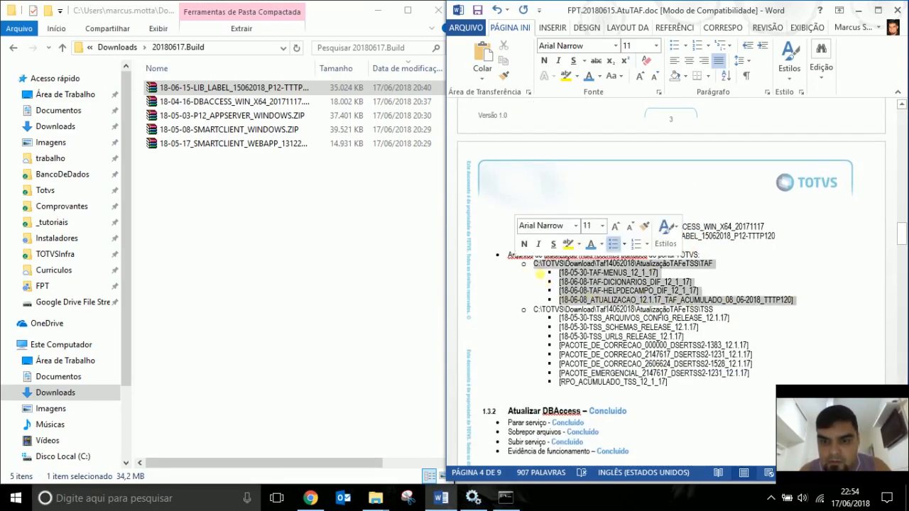
{"action": "left_click", "coordinate": [726, 280]}
{"action": "left_click", "coordinate": [209, 223]}
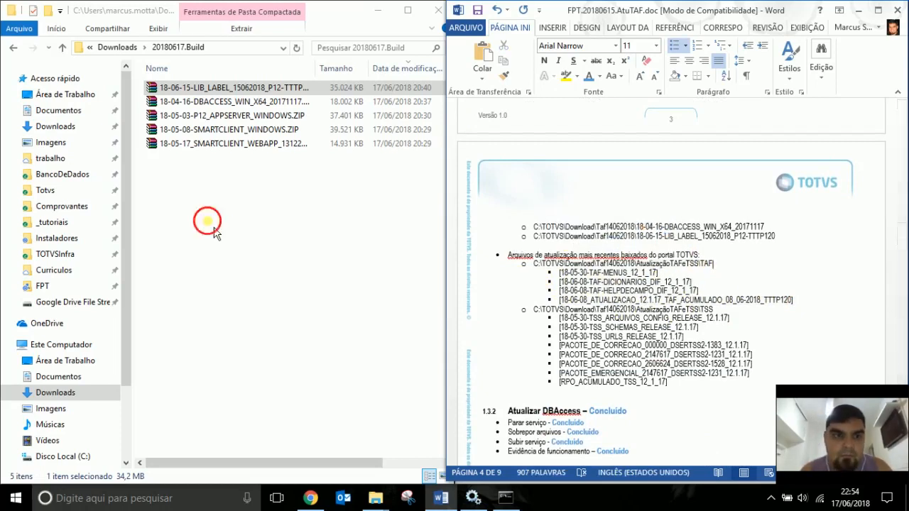
{"action": "left_click", "coordinate": [71, 456]}
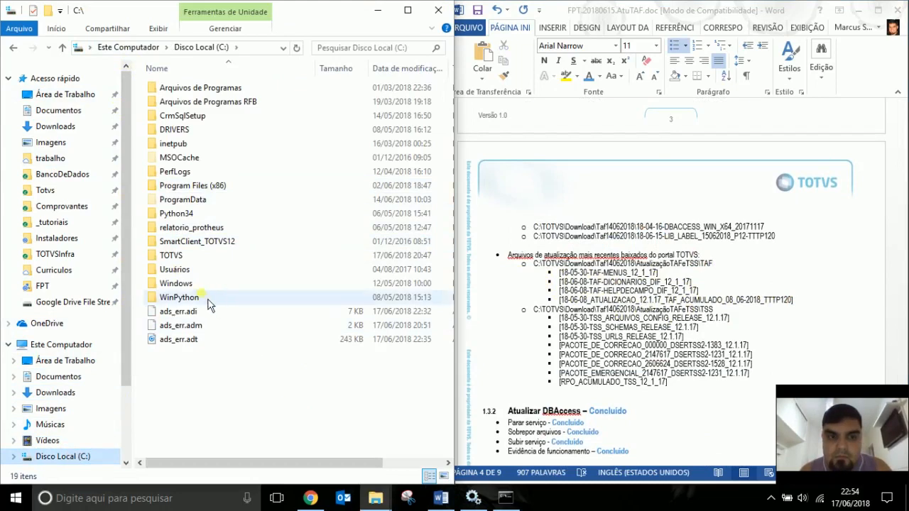
Open the TOTVS folder from the C: drive root, then scroll down the Word report.
{"action": "left_click", "coordinate": [179, 258]}
{"action": "key", "text": "Return"}
{"action": "left_click", "coordinate": [659, 298]}
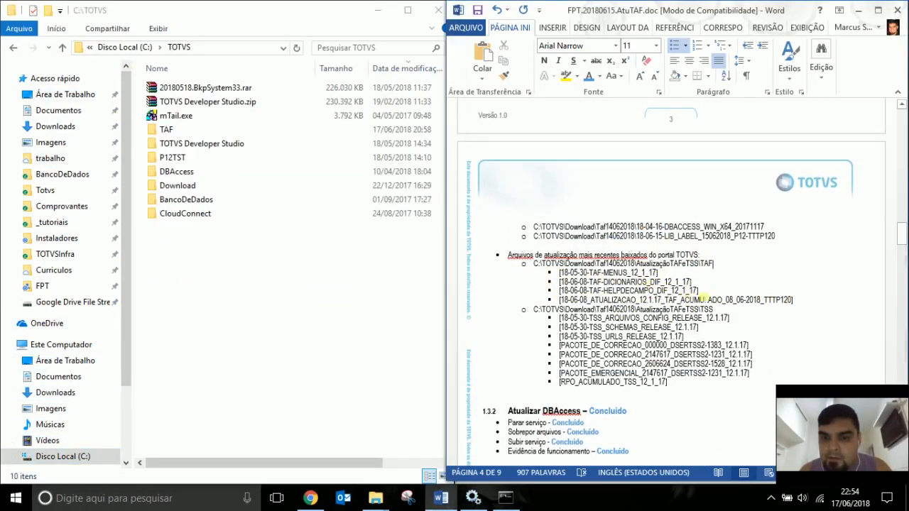
{"action": "scroll", "coordinate": [672, 304], "scroll_direction": "down", "scroll_amount": 5}
{"action": "scroll", "coordinate": [673, 304], "scroll_direction": "down", "scroll_amount": 12}
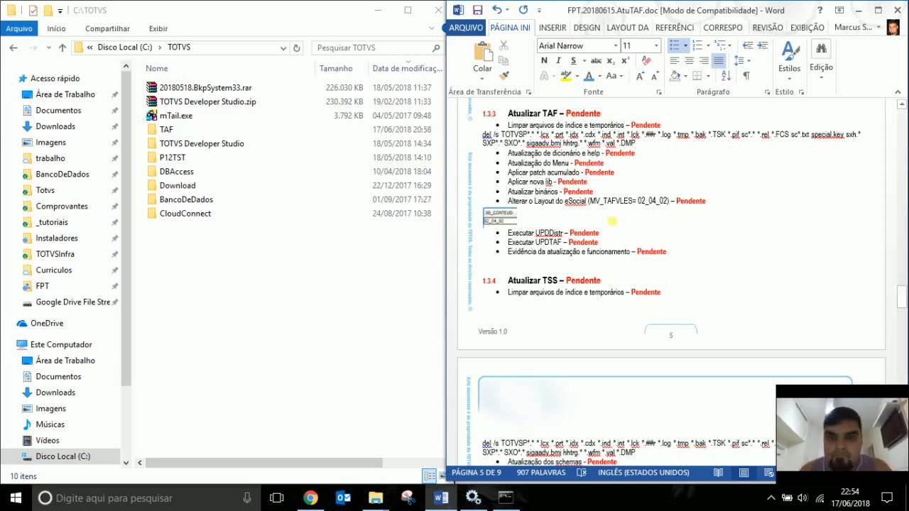
{"action": "left_click", "coordinate": [604, 164]}
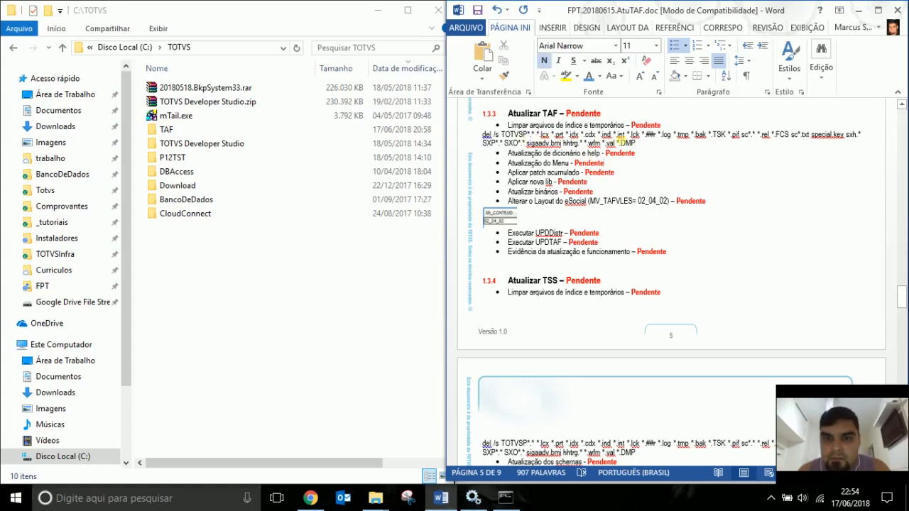
{"action": "double_click", "coordinate": [647, 125]}
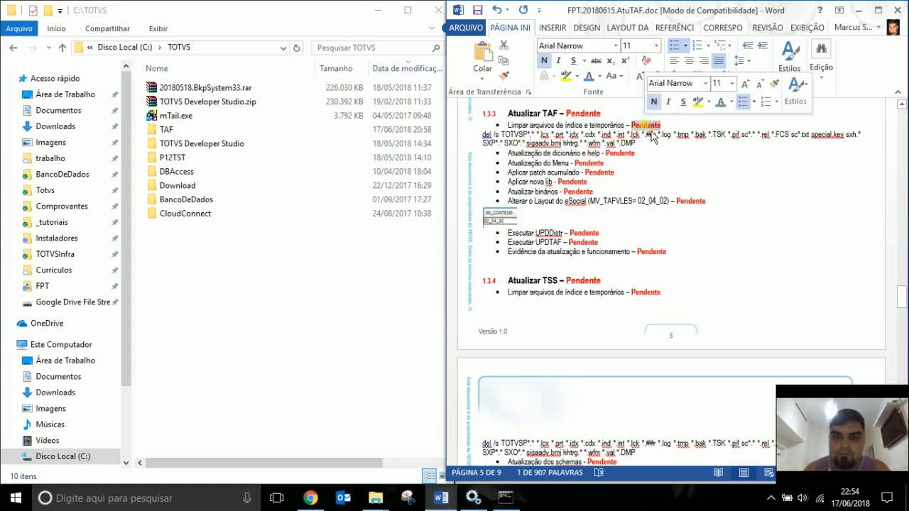
{"action": "left_click", "coordinate": [720, 101]}
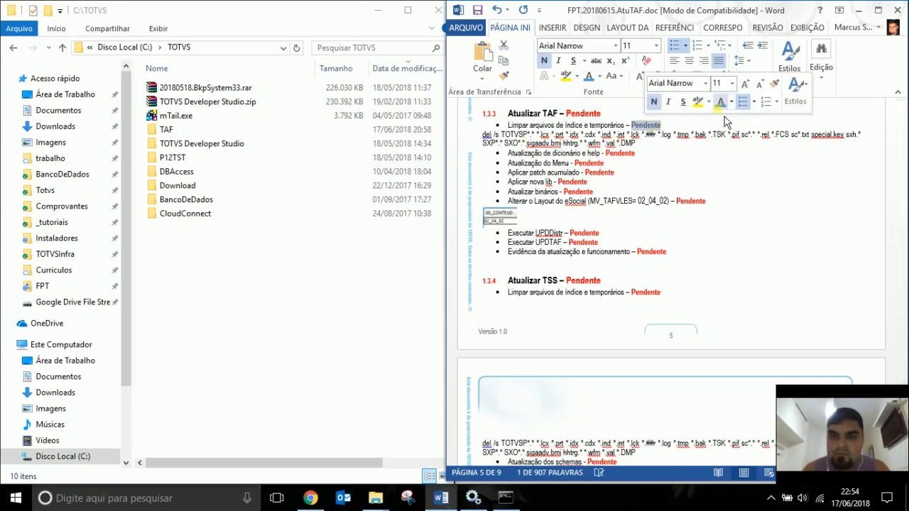
{"action": "type", "text": "Concluído"}
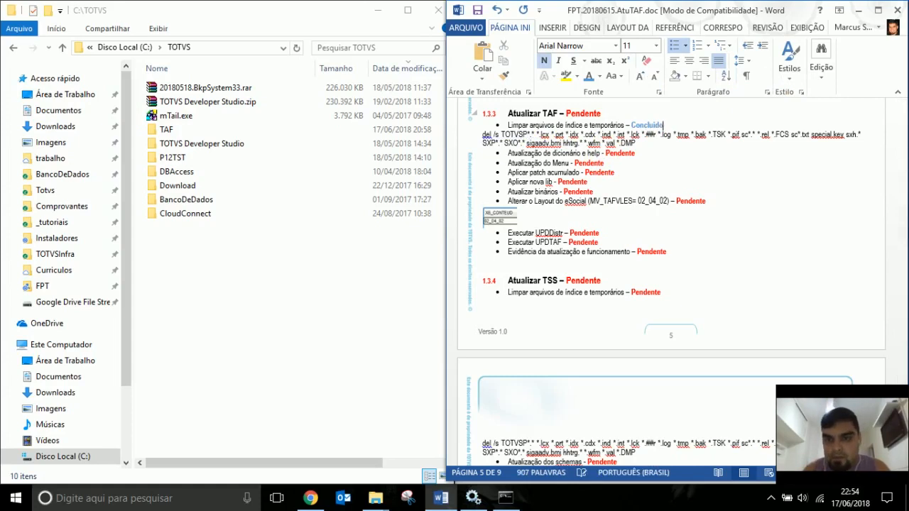
{"action": "left_click", "coordinate": [710, 141]}
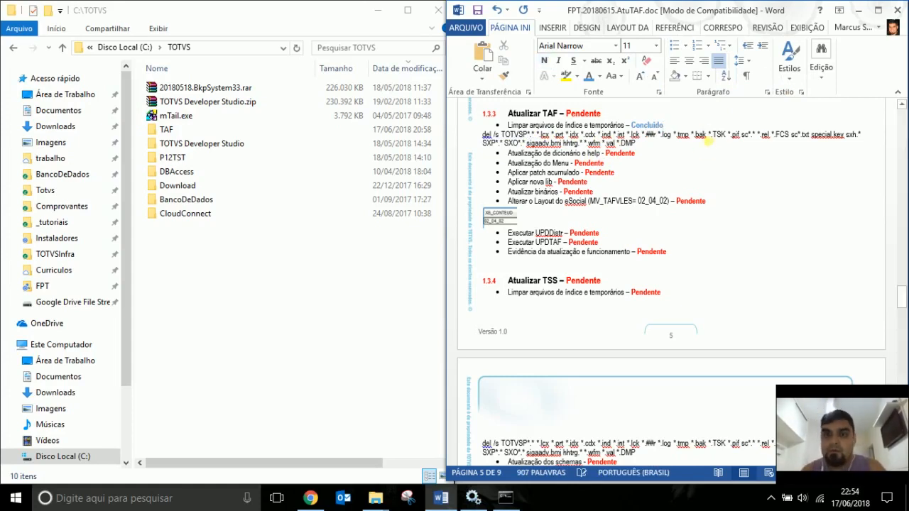
{"action": "double_click", "coordinate": [583, 114]}
{"action": "type", "text": "Executando"}
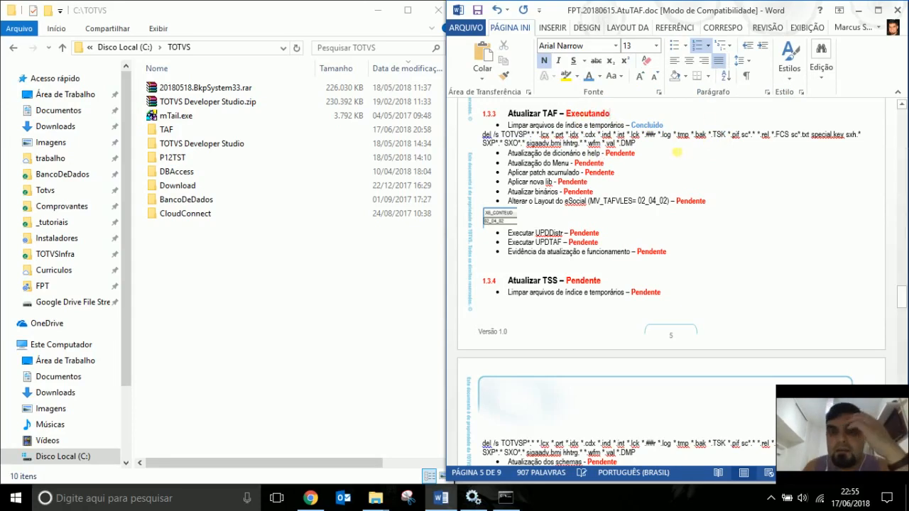
{"action": "left_click", "coordinate": [652, 157]}
{"action": "left_click", "coordinate": [653, 146]}
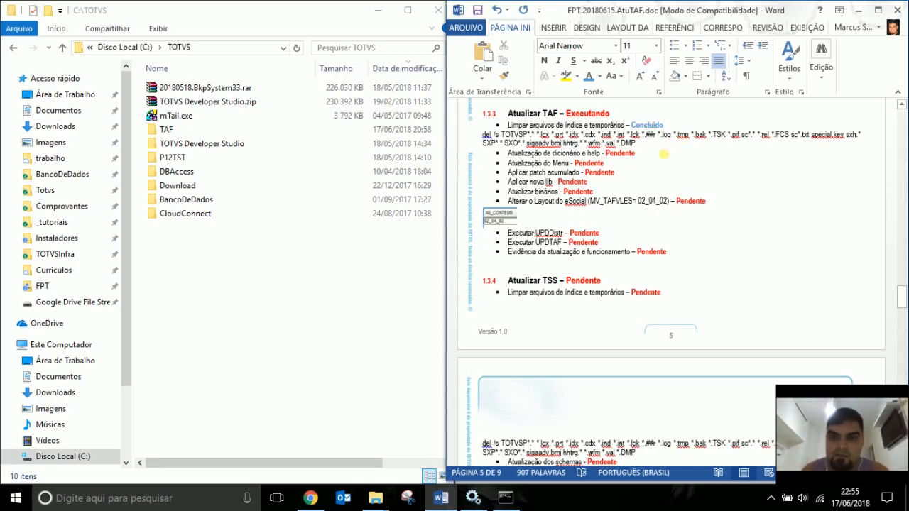
{"action": "left_click", "coordinate": [662, 156]}
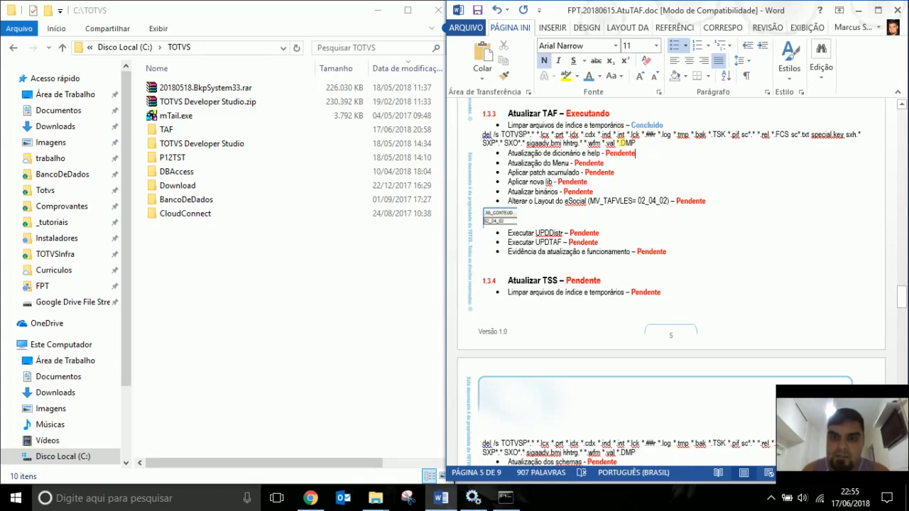
{"action": "left_click", "coordinate": [539, 163]}
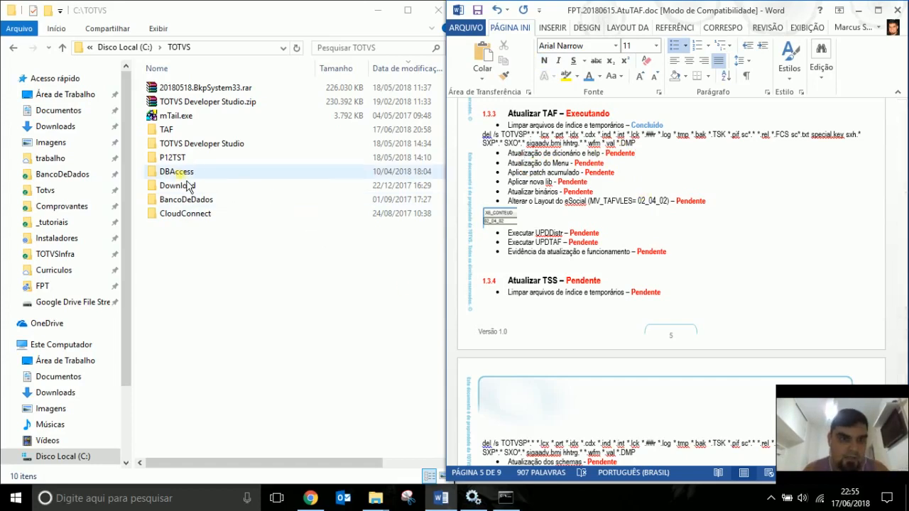
Extract tttp120.ptm from the ACUMULADO ZIP into the 20180617.TAF downloads folder.
{"action": "double_click", "coordinate": [177, 130]}
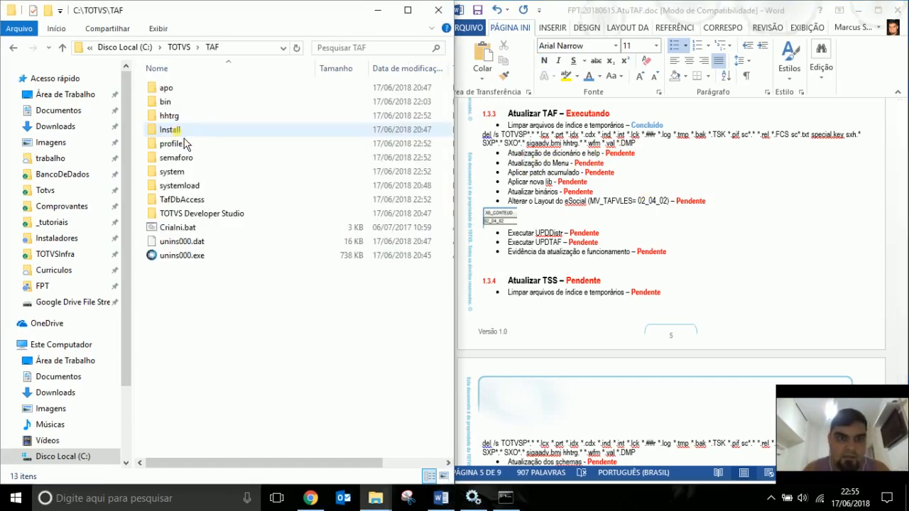
{"action": "left_click", "coordinate": [548, 168]}
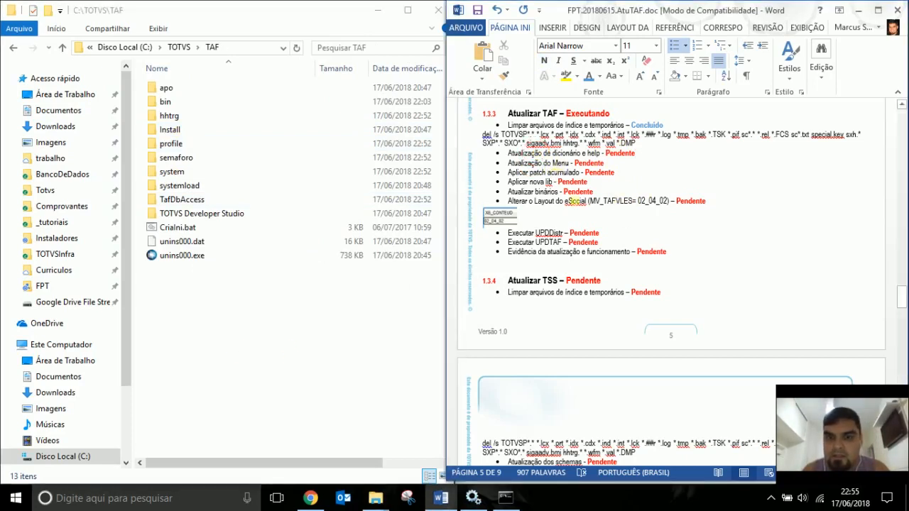
{"action": "left_click", "coordinate": [858, 10]}
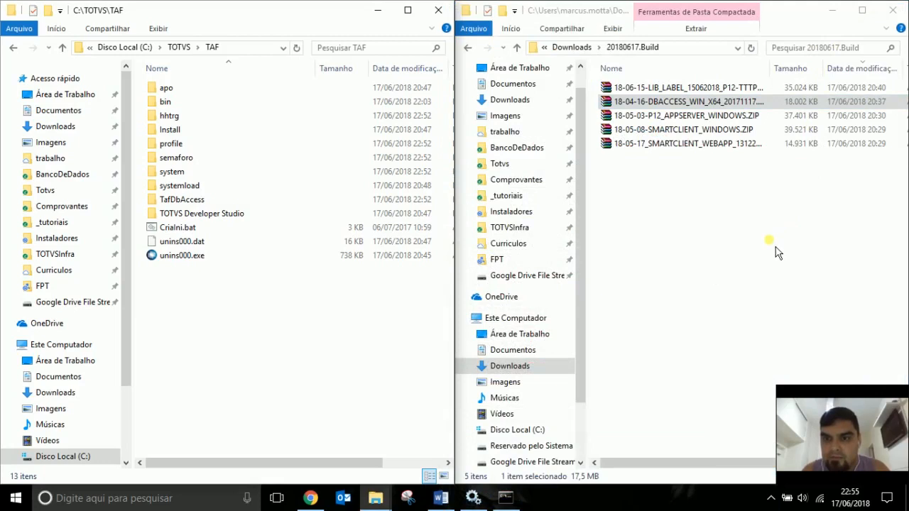
{"action": "left_click", "coordinate": [568, 46]}
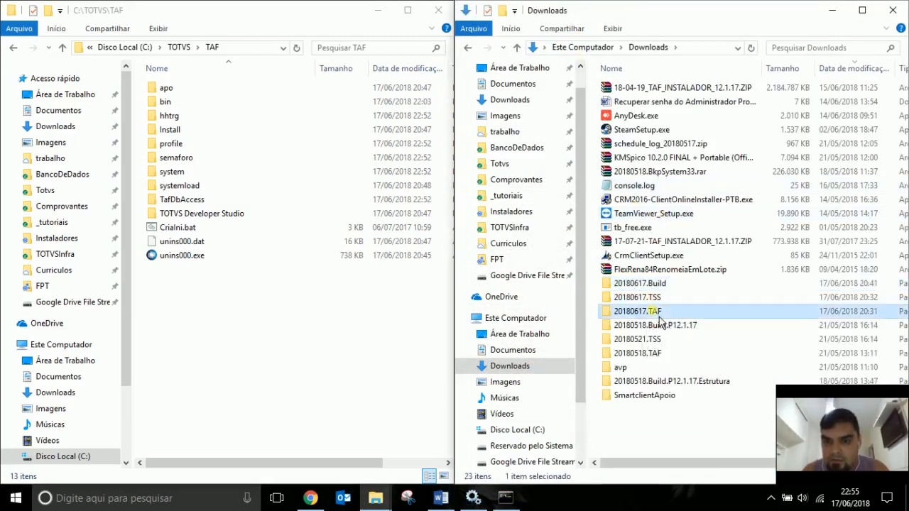
{"action": "double_click", "coordinate": [629, 312]}
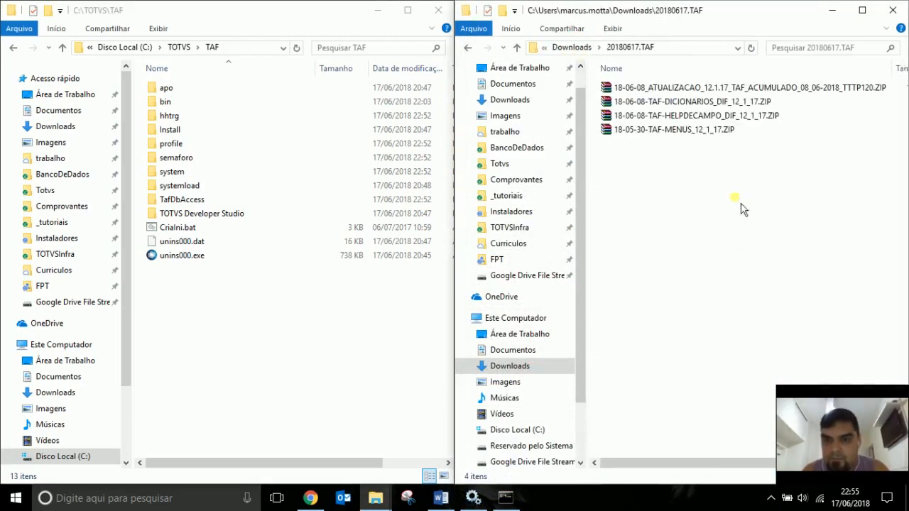
{"action": "left_click", "coordinate": [686, 93]}
{"action": "double_click", "coordinate": [686, 95]}
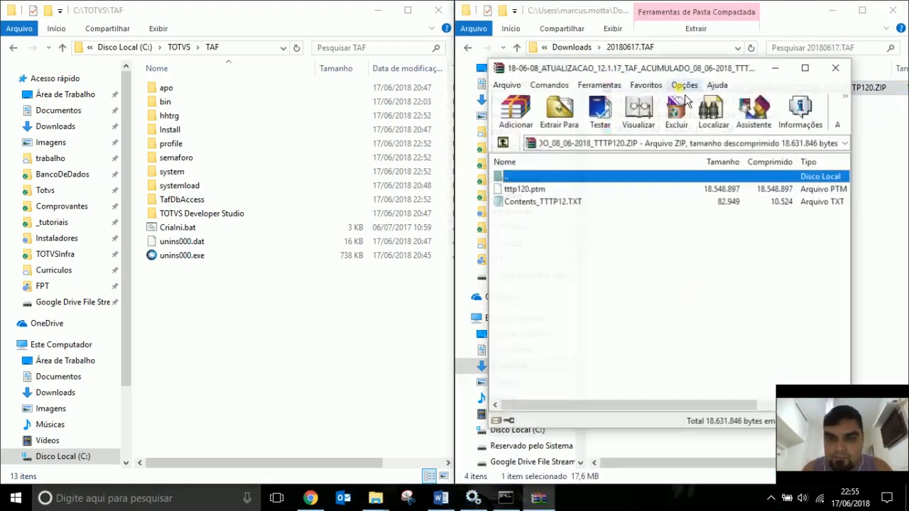
{"action": "left_click", "coordinate": [552, 193]}
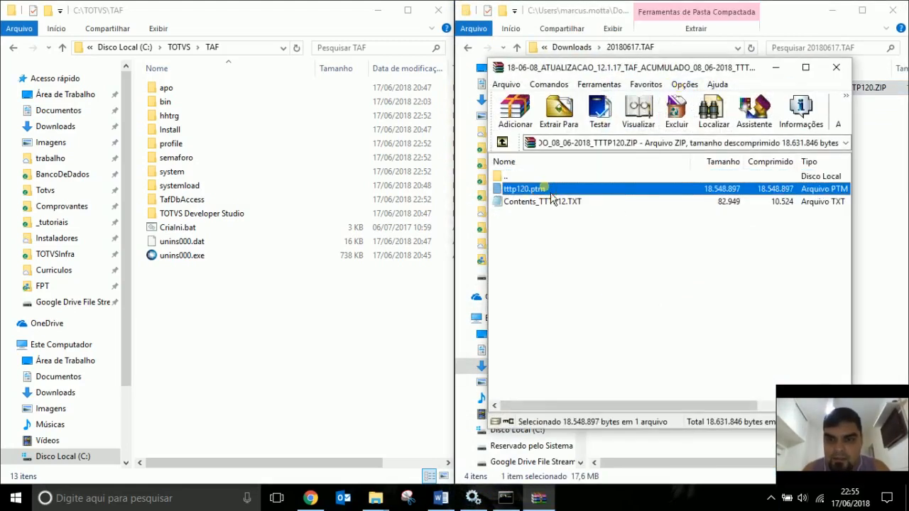
{"action": "left_click_drag", "start_coordinate": [551, 194], "coordinate": [883, 225]}
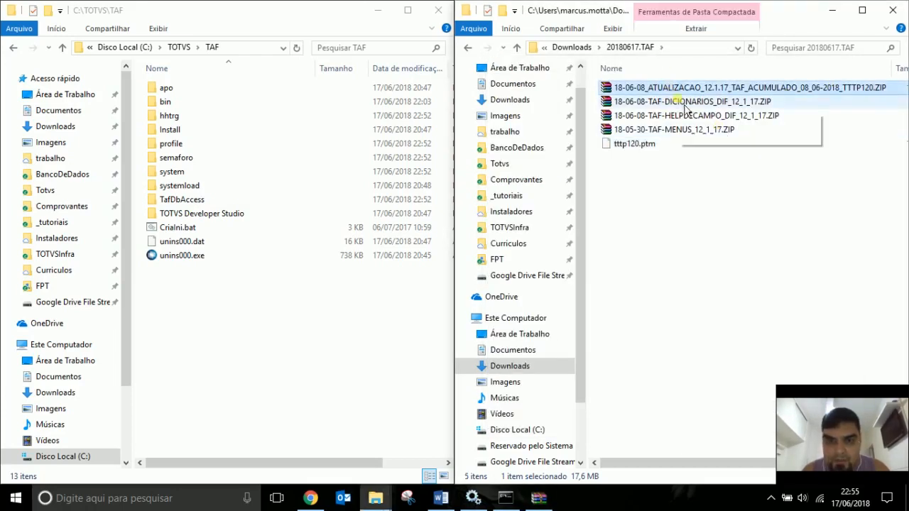
Rename tttp120.ptm to the ZIP's name, 18-06-08_ATUALIZACAO_12.1.17_TAF.
{"action": "key", "text": "F2"}
{"action": "key", "text": "ctrl+c"}
{"action": "key", "text": "Escape"}
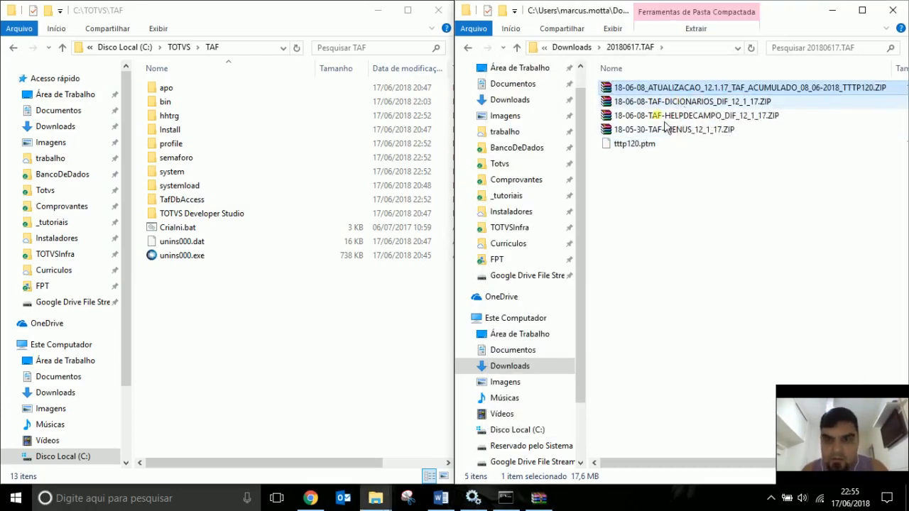
{"action": "left_click", "coordinate": [643, 144]}
{"action": "key", "text": "F2"}
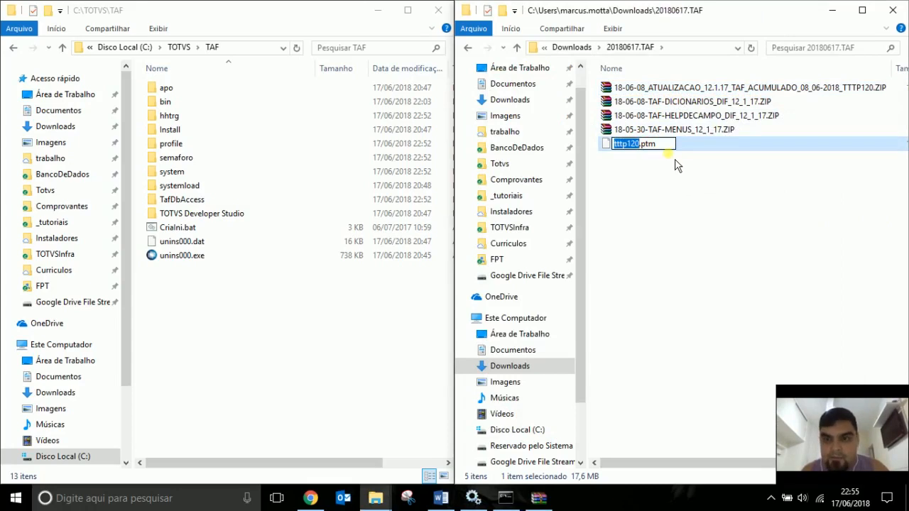
{"action": "key", "text": "ctrl+v"}
{"action": "left_click", "coordinate": [679, 197]}
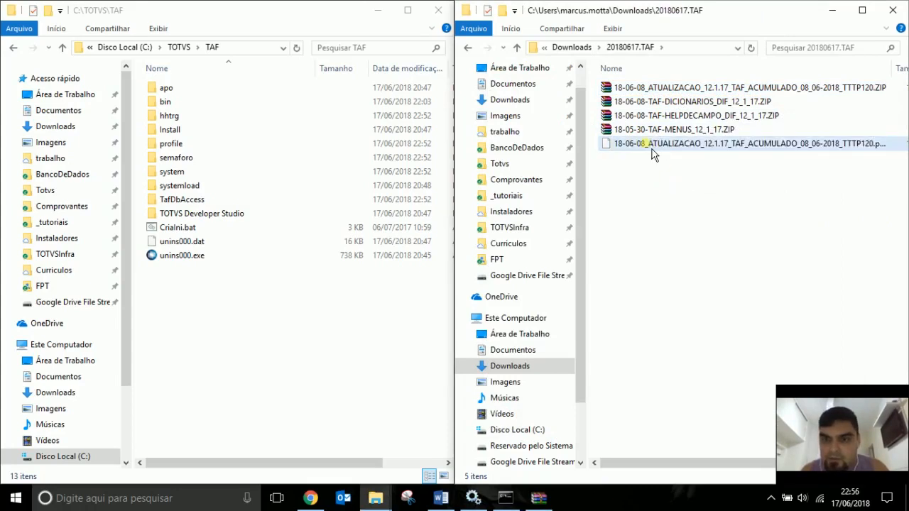
Create a patchs folder in C:\TOTVS\TAF and move the renamed patch file into it.
{"action": "left_click", "coordinate": [186, 307]}
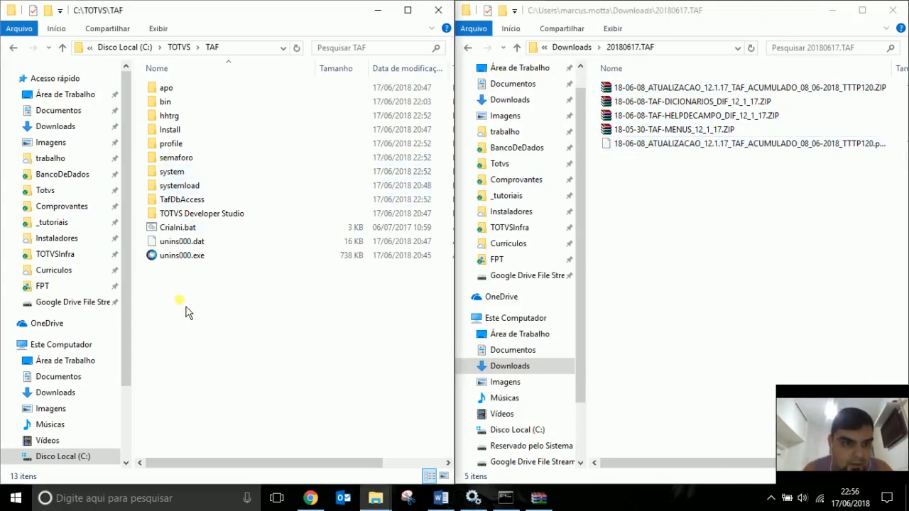
{"action": "key", "text": "ctrl+shift+n"}
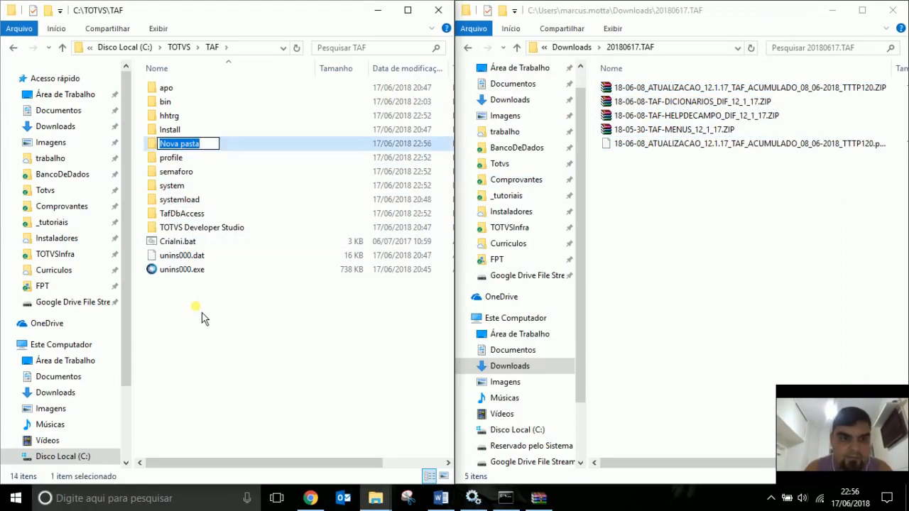
{"action": "type", "text": "patchs"}
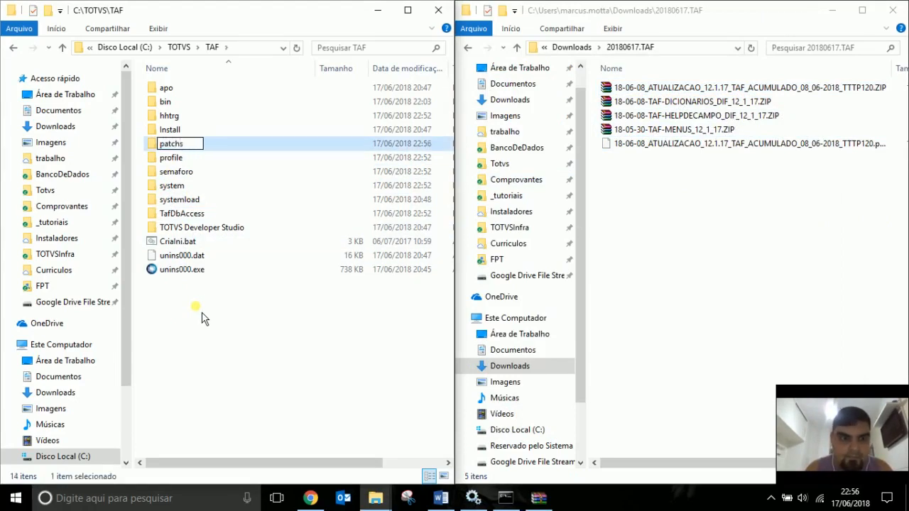
{"action": "key", "text": "Return"}
{"action": "key", "text": "Return"}
{"action": "left_click", "coordinate": [671, 146]}
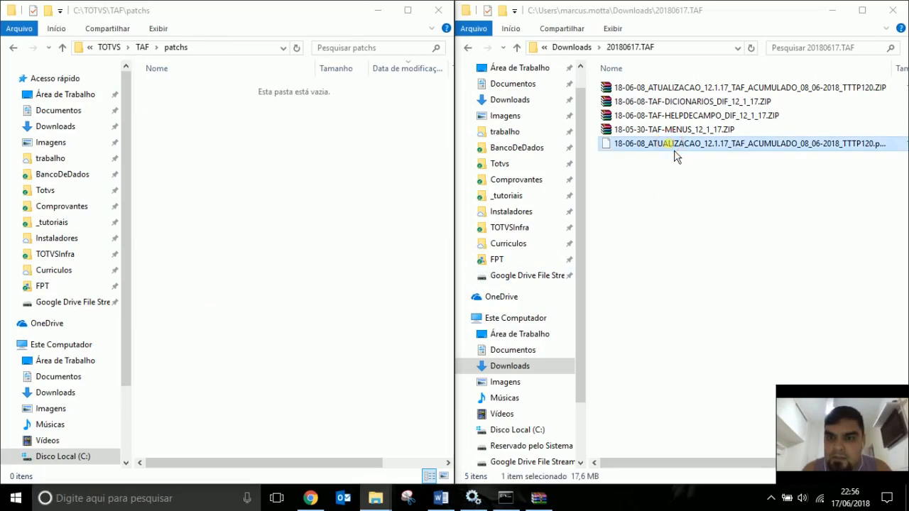
{"action": "left_click_drag", "start_coordinate": [674, 156], "coordinate": [375, 234]}
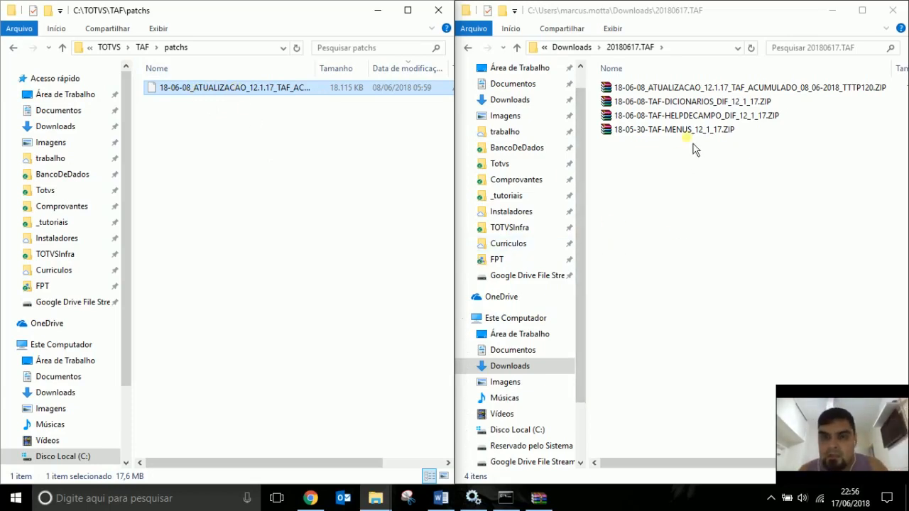
{"action": "left_click", "coordinate": [707, 103]}
Extract sdfbra.txt from the DICIONARIOS ZIP's bra folder into the TAF systemload folder.
{"action": "double_click", "coordinate": [713, 103]}
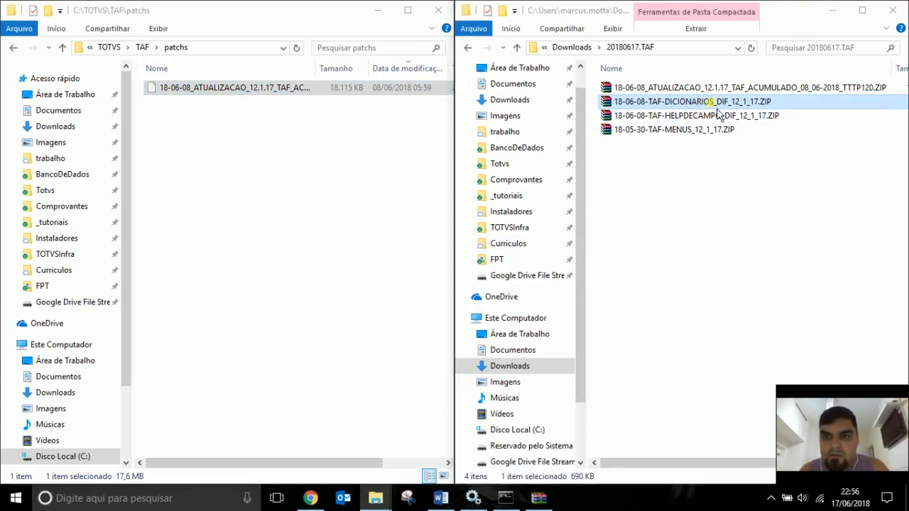
{"action": "double_click", "coordinate": [542, 189]}
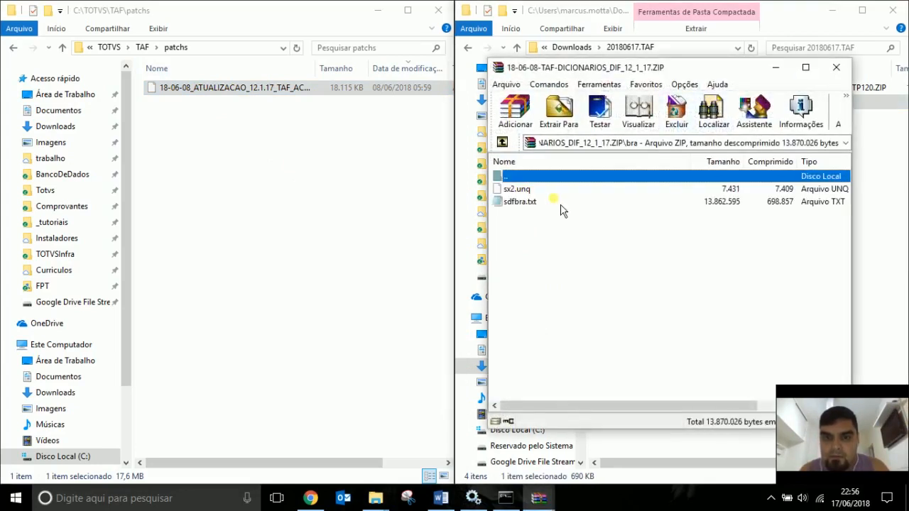
{"action": "left_click", "coordinate": [143, 48]}
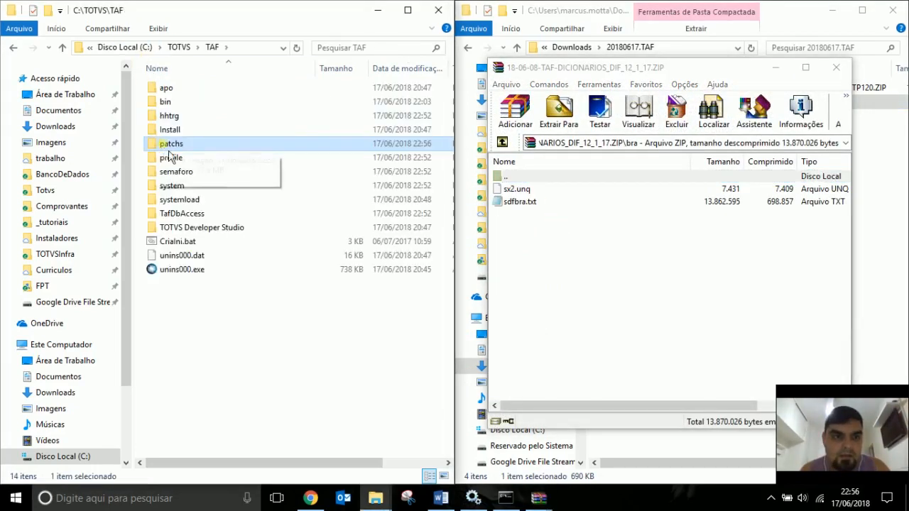
{"action": "double_click", "coordinate": [181, 200]}
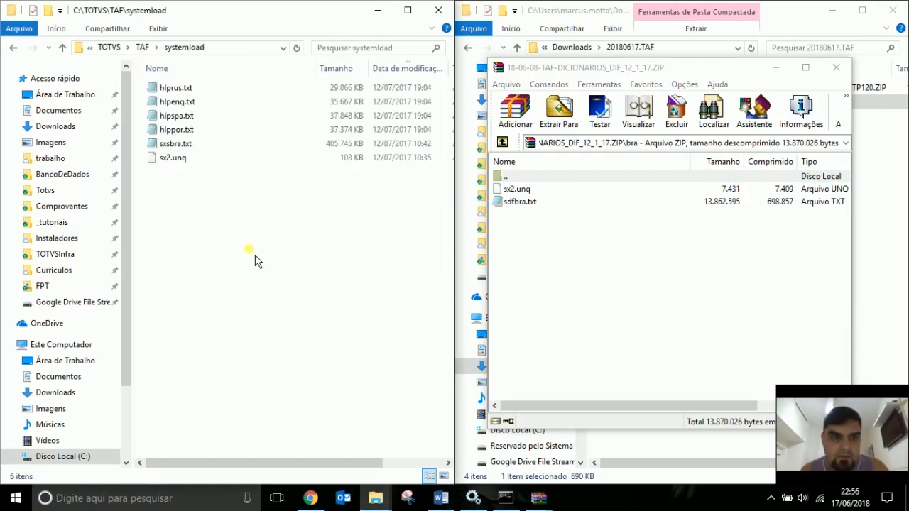
{"action": "left_click_drag", "start_coordinate": [533, 212], "coordinate": [301, 258]}
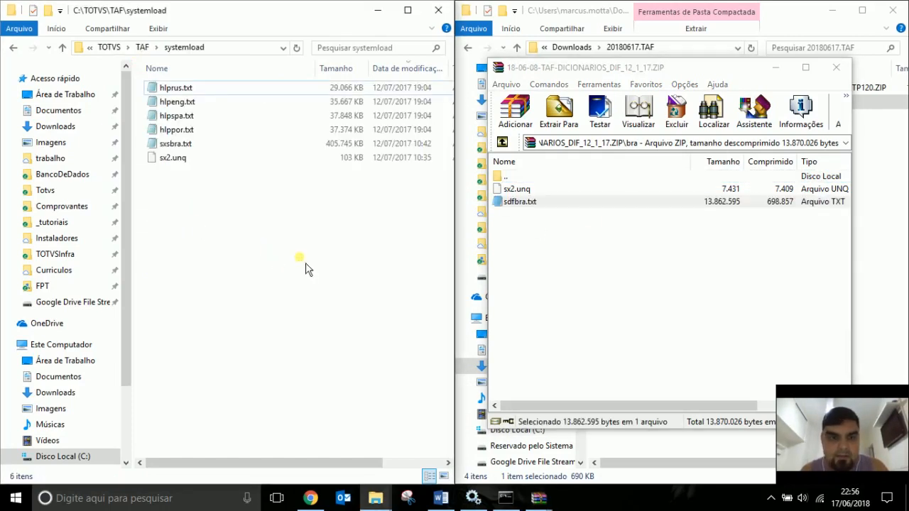
{"action": "left_click", "coordinate": [519, 190]}
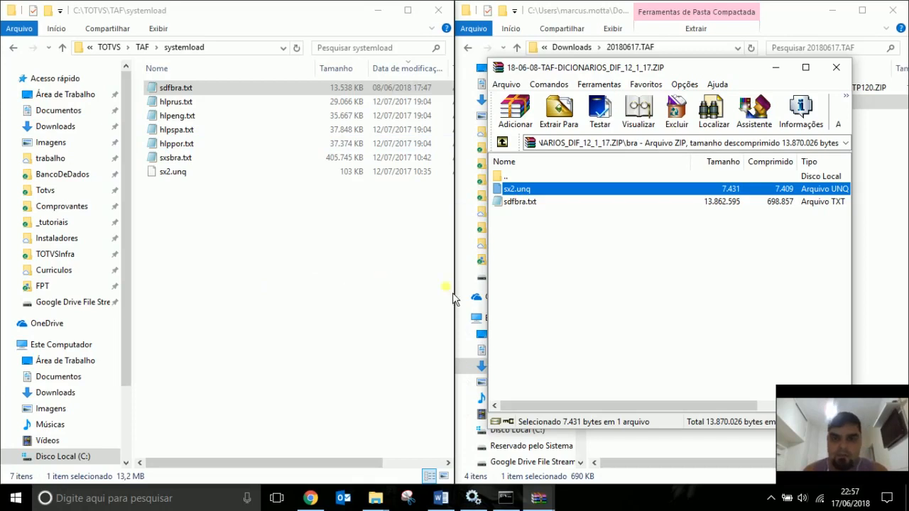
{"action": "left_click", "coordinate": [837, 68]}
Extract hlpdfpor.txt from the HELPDECAMPO ZIP into the systemload folder.
{"action": "double_click", "coordinate": [683, 115]}
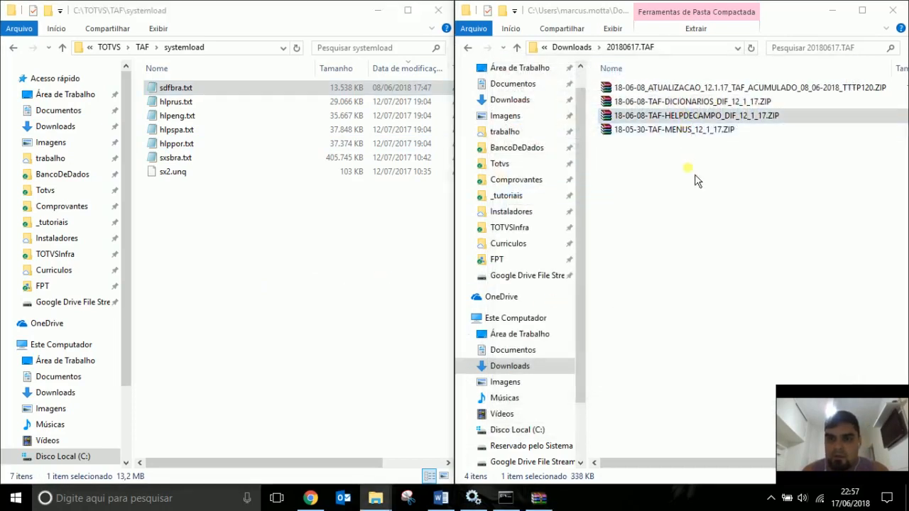
{"action": "double_click", "coordinate": [517, 190]}
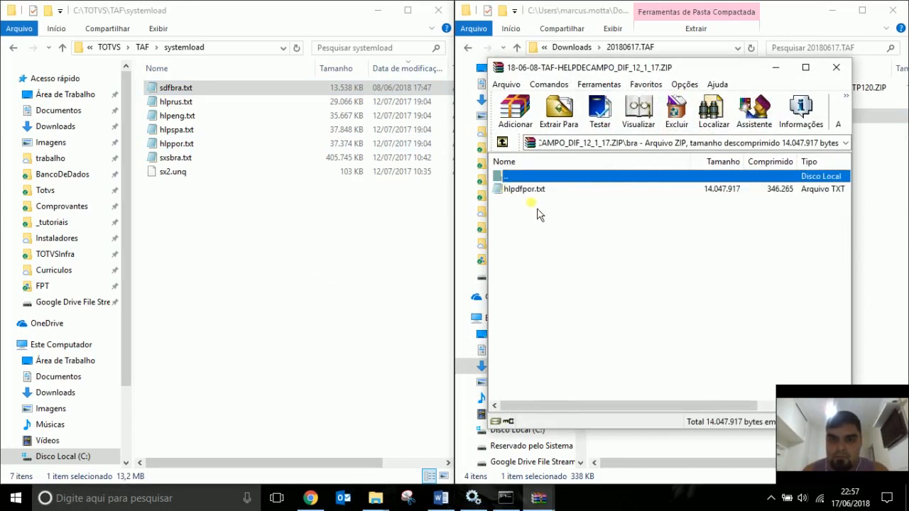
{"action": "left_click", "coordinate": [534, 191]}
{"action": "left_click_drag", "start_coordinate": [537, 200], "coordinate": [350, 270]}
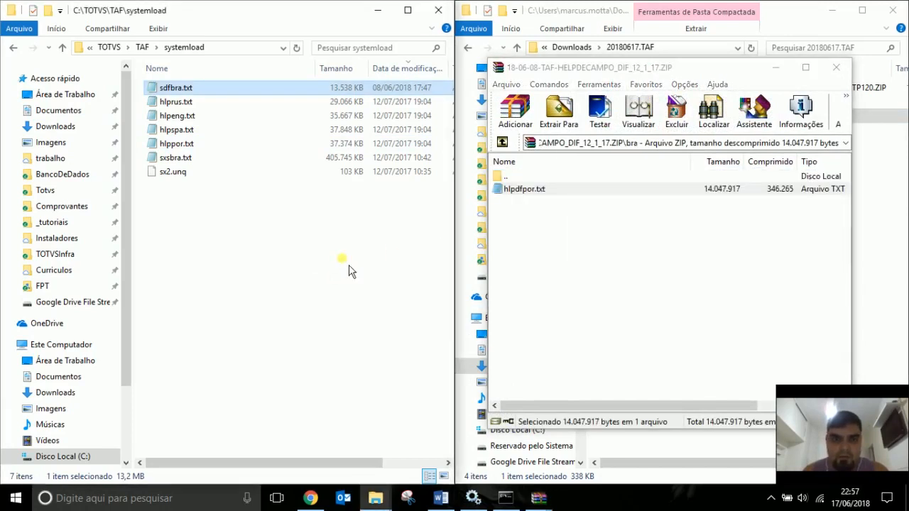
{"action": "left_click", "coordinate": [836, 67]}
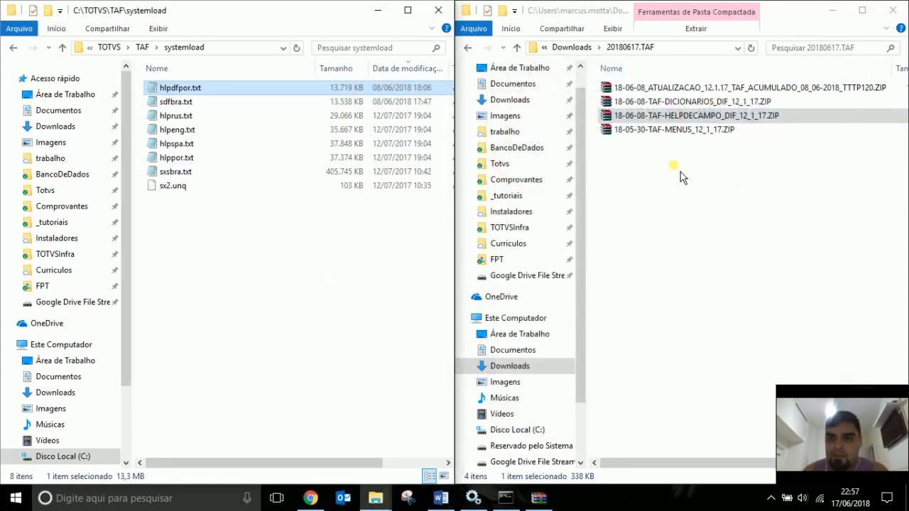
Move sigataf.xnu from the TAF-MENUS ZIP into TAF\system, replacing the existing copy.
{"action": "left_click", "coordinate": [687, 134]}
{"action": "double_click", "coordinate": [692, 137]}
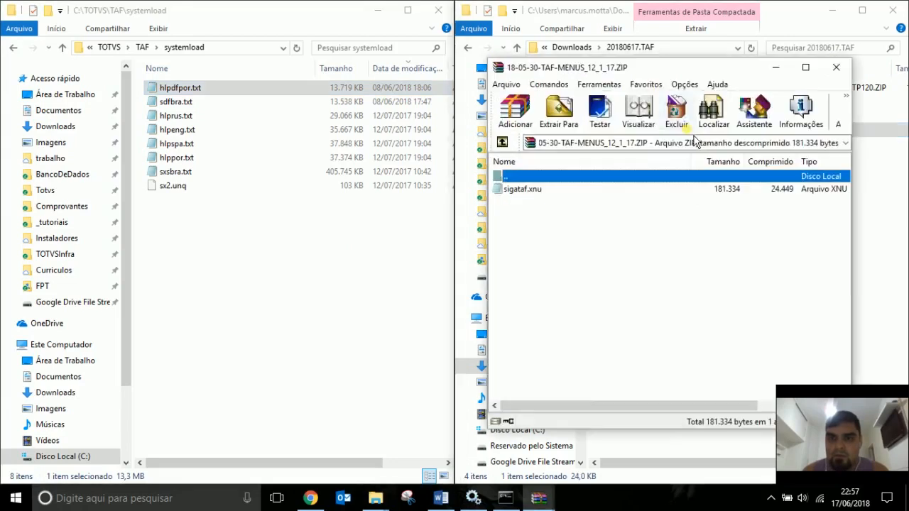
{"action": "left_click", "coordinate": [142, 46]}
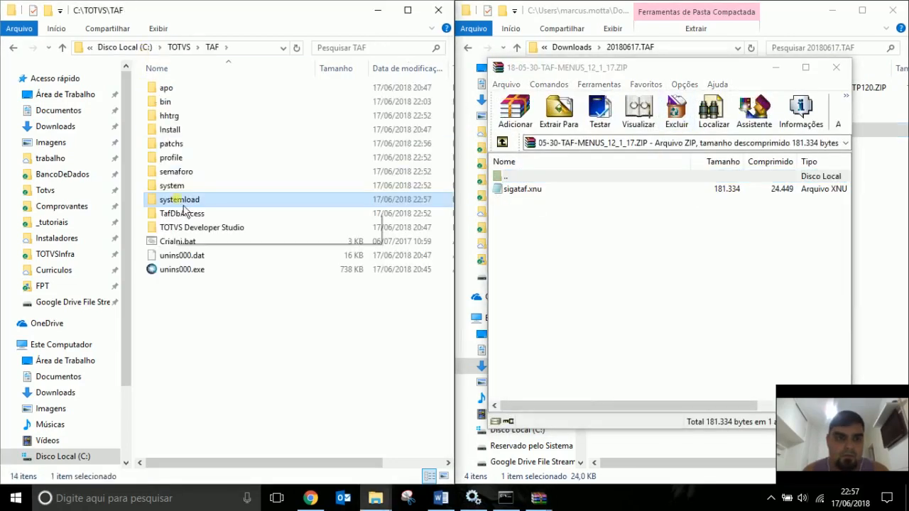
{"action": "left_click", "coordinate": [174, 186]}
{"action": "left_click_drag", "start_coordinate": [506, 198], "coordinate": [173, 195]}
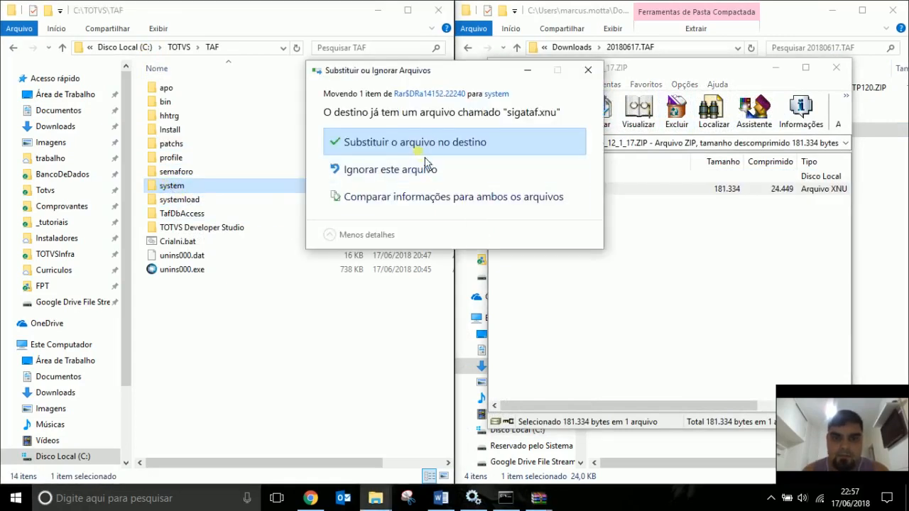
{"action": "left_click", "coordinate": [423, 145]}
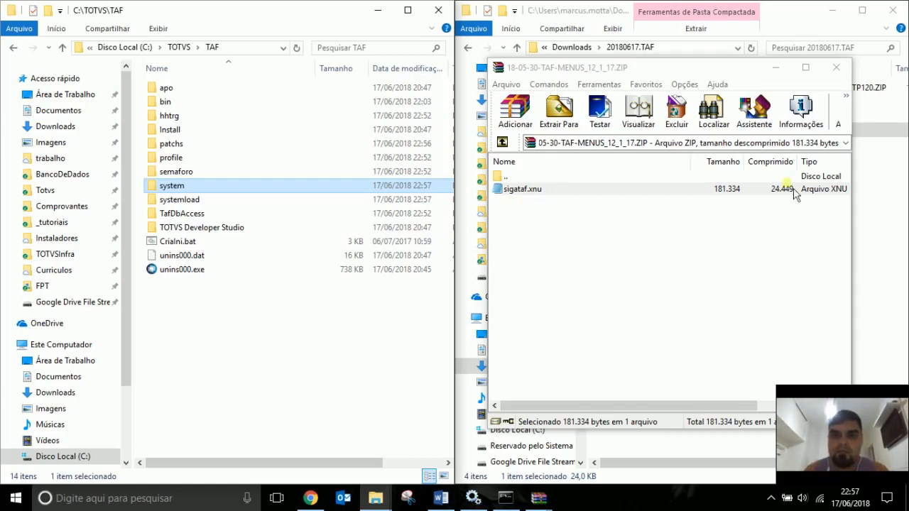
{"action": "left_click", "coordinate": [836, 67]}
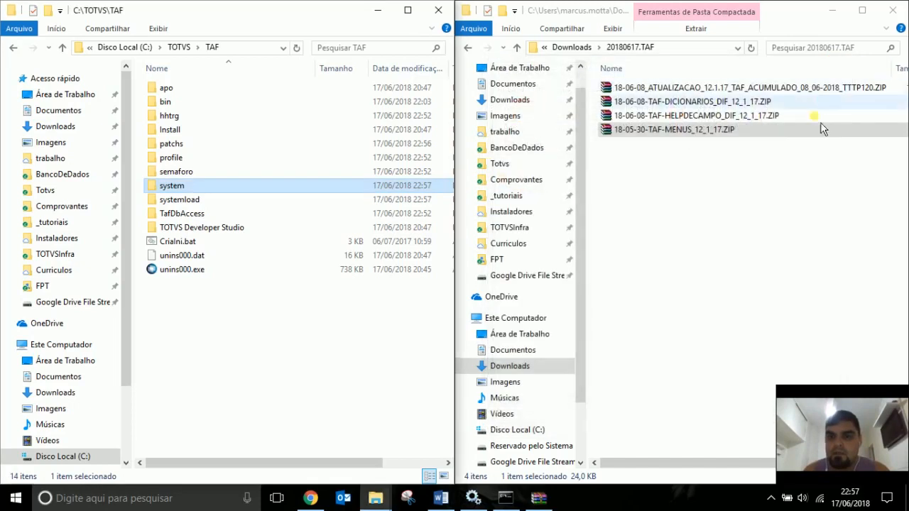
{"action": "left_click", "coordinate": [730, 187]}
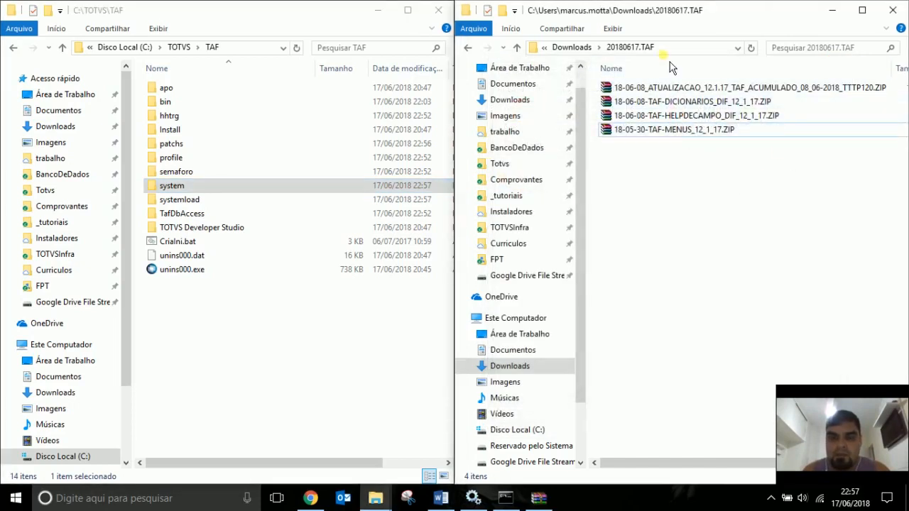
Mark the dictionary/help and Atualização do Menu lines as Concluído and save the report.
{"action": "left_click", "coordinate": [450, 500]}
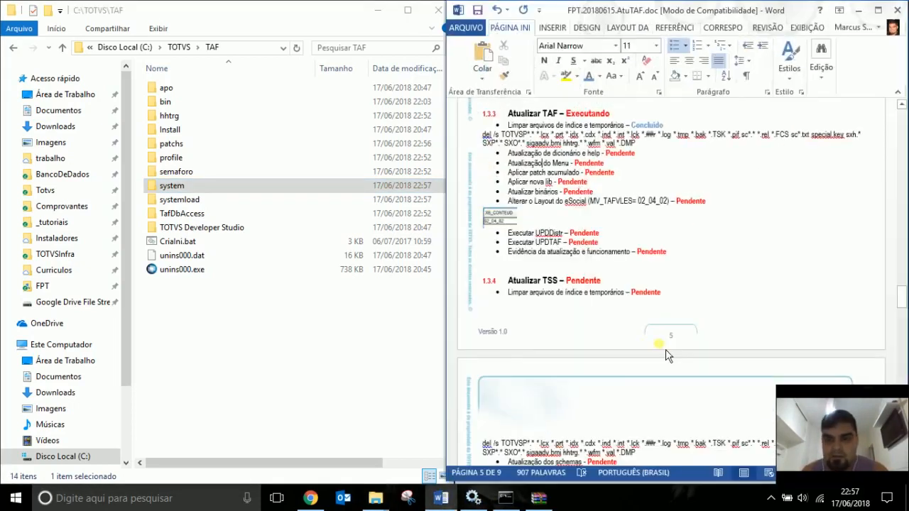
{"action": "double_click", "coordinate": [647, 125]}
{"action": "key", "text": "ctrl+c"}
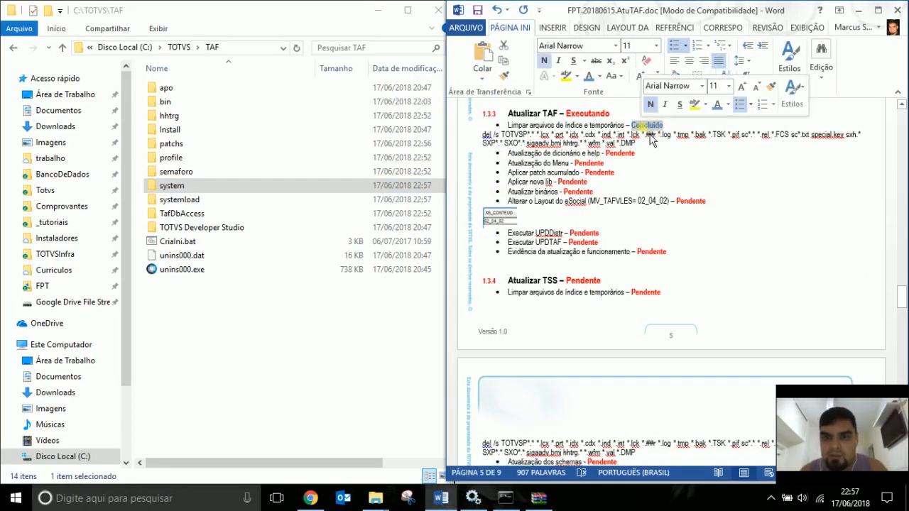
{"action": "double_click", "coordinate": [616, 154]}
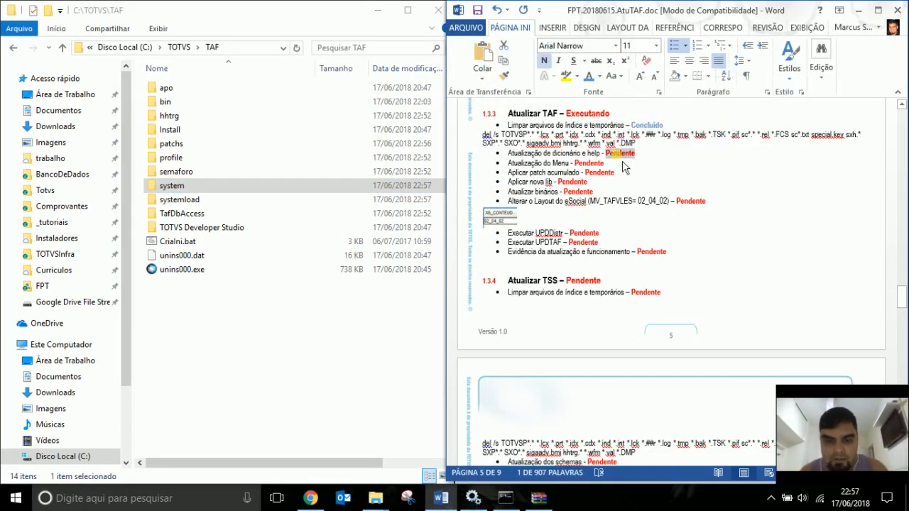
{"action": "key", "text": "ctrl+v"}
{"action": "double_click", "coordinate": [589, 163]}
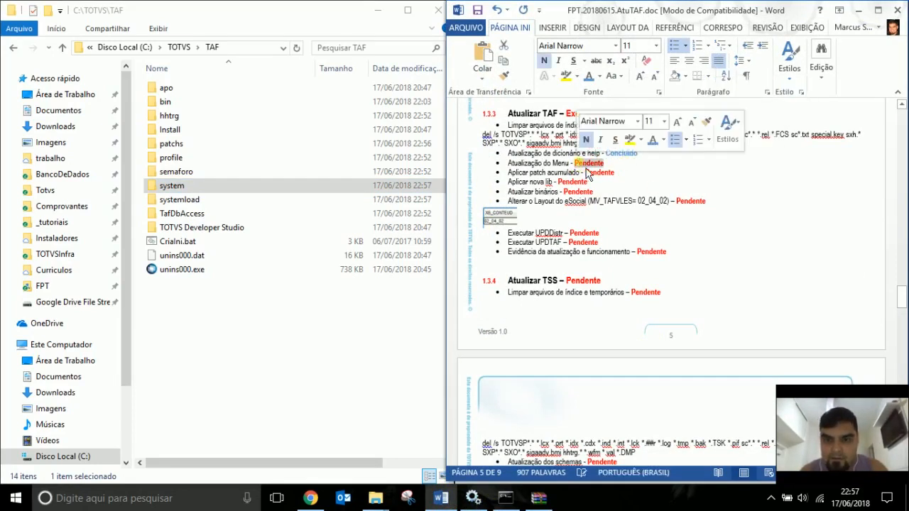
{"action": "key", "text": "ctrl+v"}
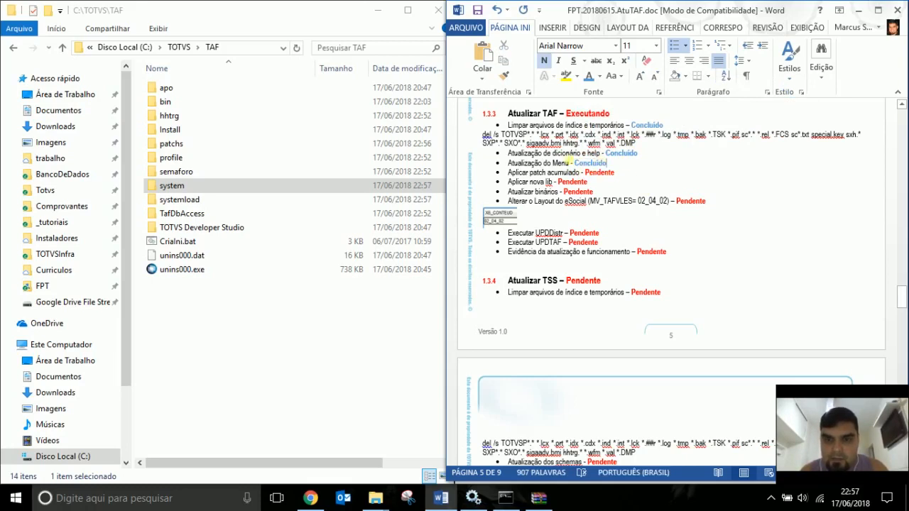
{"action": "key", "text": "ctrl+s"}
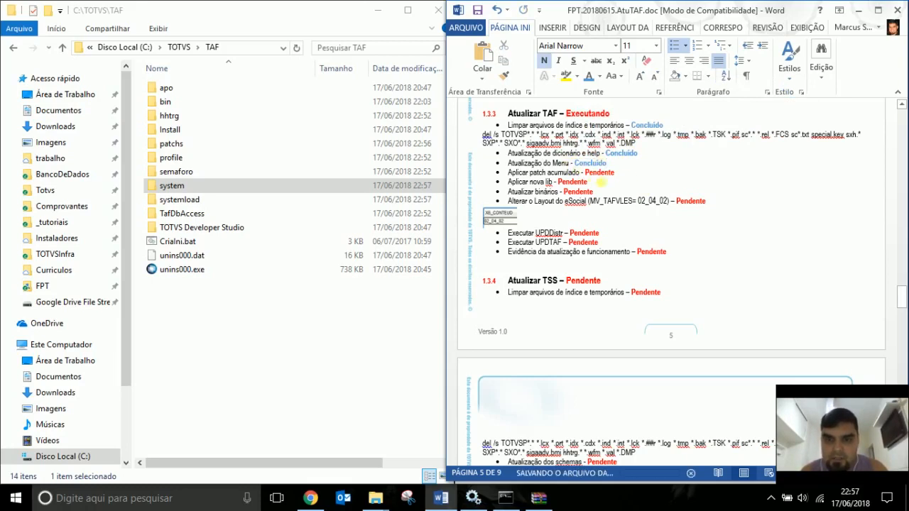
Set the Aplicar patch acumulado status to Executando.
{"action": "double_click", "coordinate": [599, 173]}
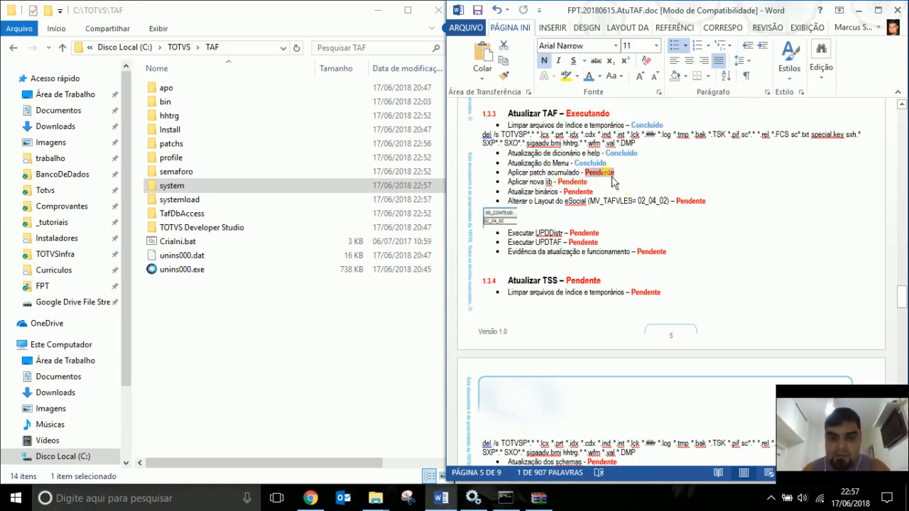
{"action": "type", "text": "Executando"}
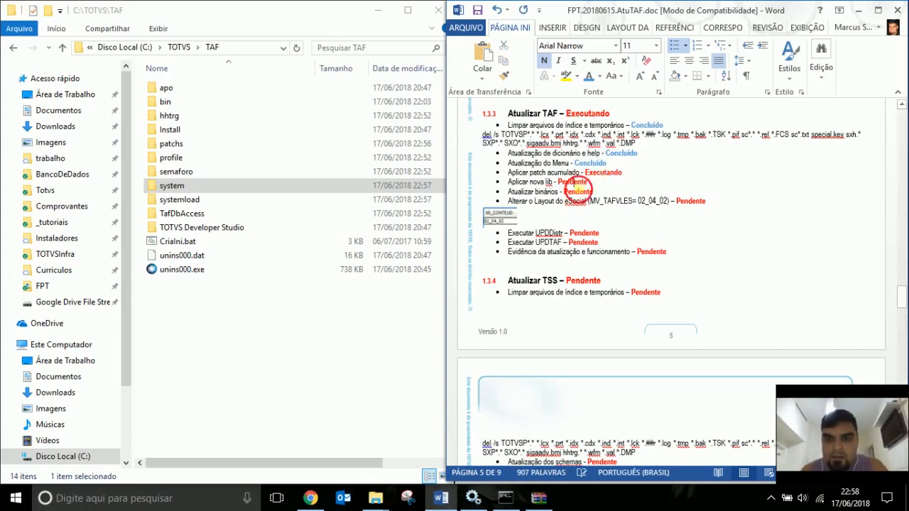
{"action": "double_click", "coordinate": [574, 183]}
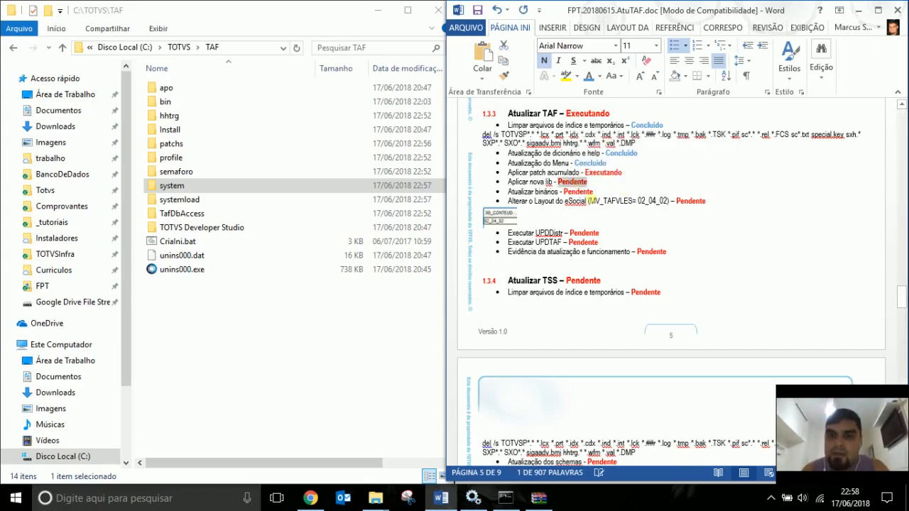
Move the LIB_LABEL patch file from the 20180617.Build archive into the patchs folder.
{"action": "left_click", "coordinate": [858, 10]}
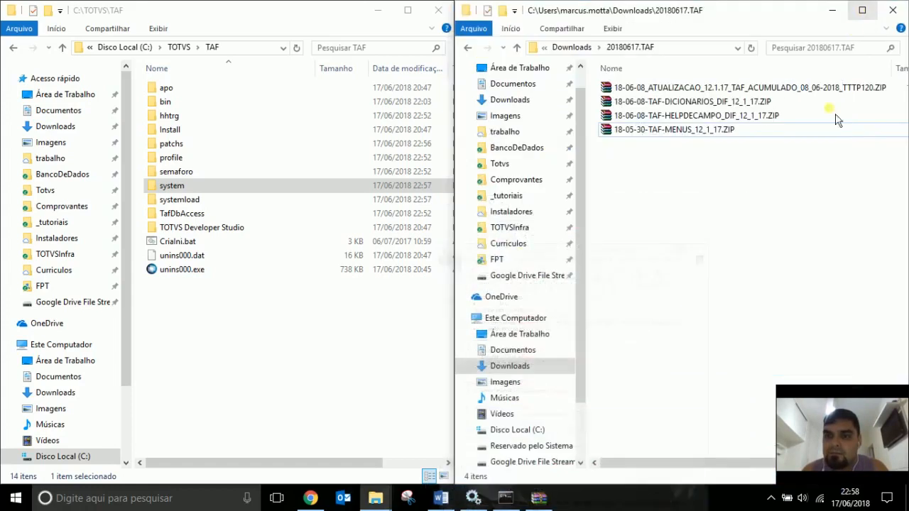
{"action": "left_click", "coordinate": [583, 47]}
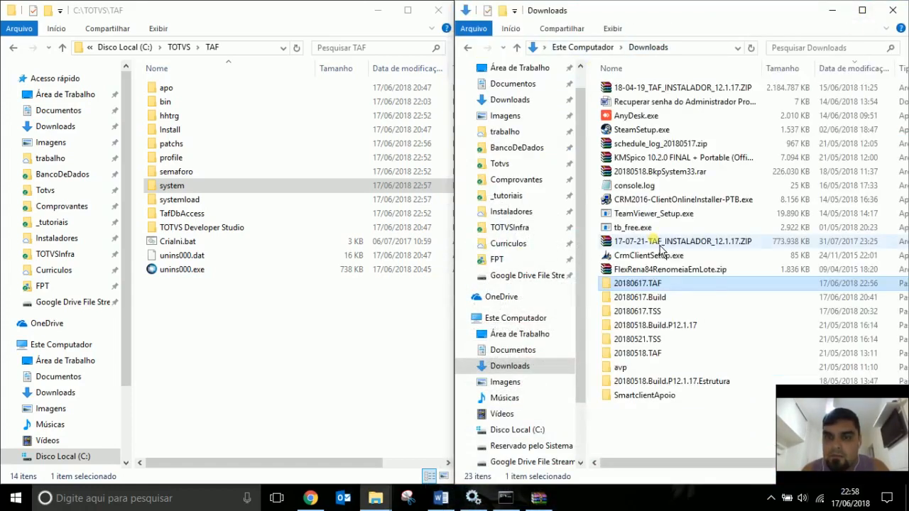
{"action": "double_click", "coordinate": [671, 307]}
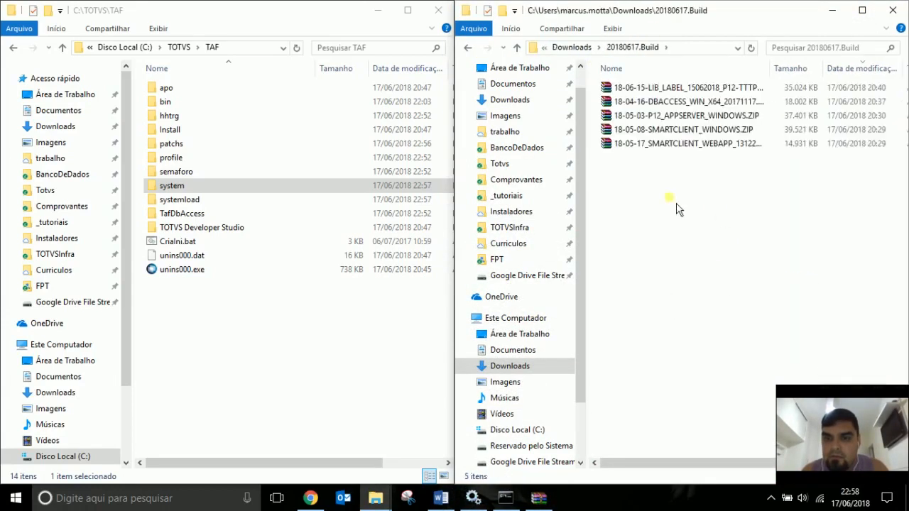
{"action": "left_click", "coordinate": [683, 91]}
{"action": "double_click", "coordinate": [684, 89]}
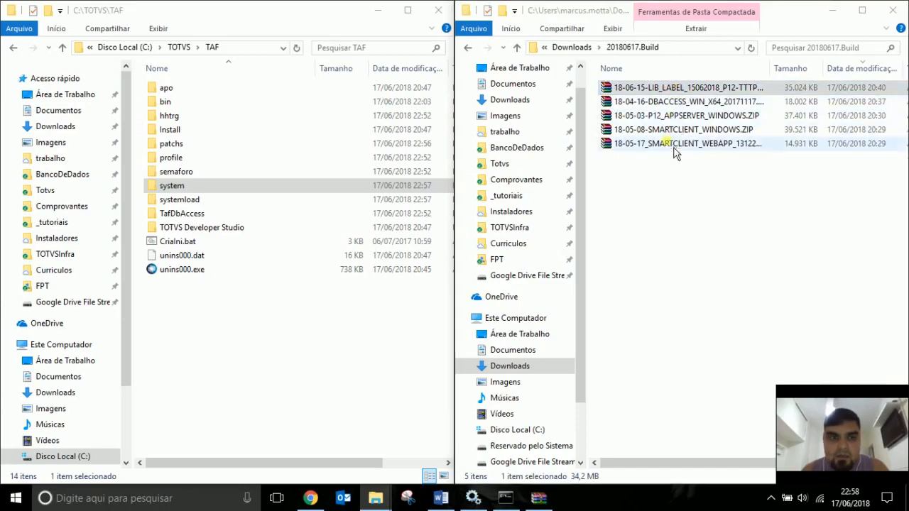
{"action": "left_click_drag", "start_coordinate": [583, 202], "coordinate": [161, 144]}
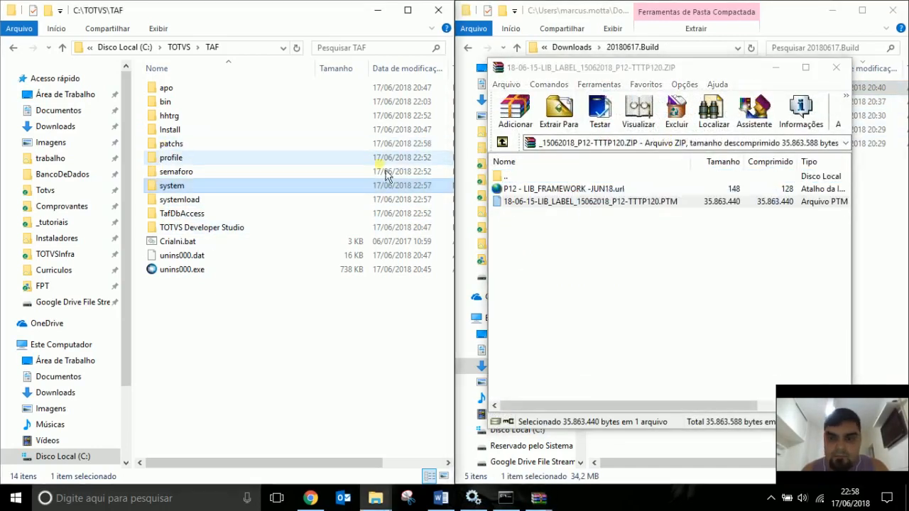
{"action": "left_click", "coordinate": [836, 68]}
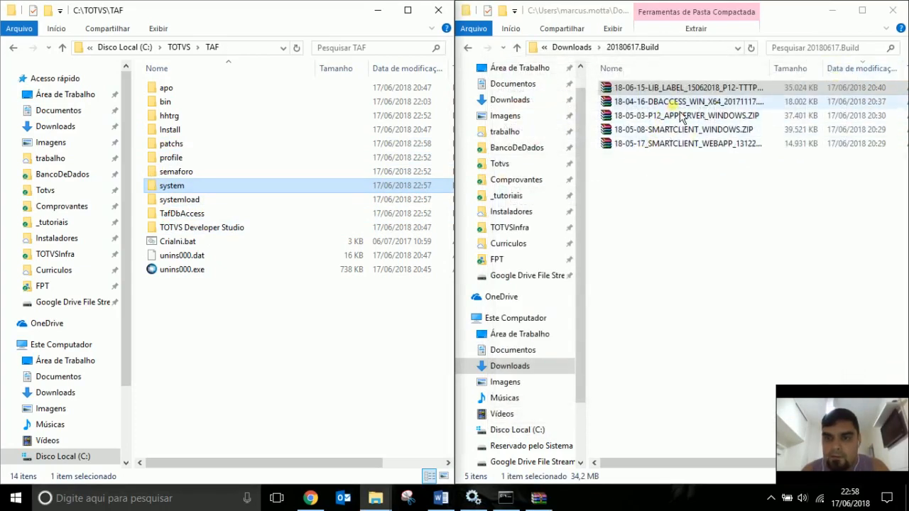
Extract all appserver_x32 files from the APPSERVER_WINDOWS archive into TAF\bin\appserver, replacing old ones.
{"action": "double_click", "coordinate": [686, 117]}
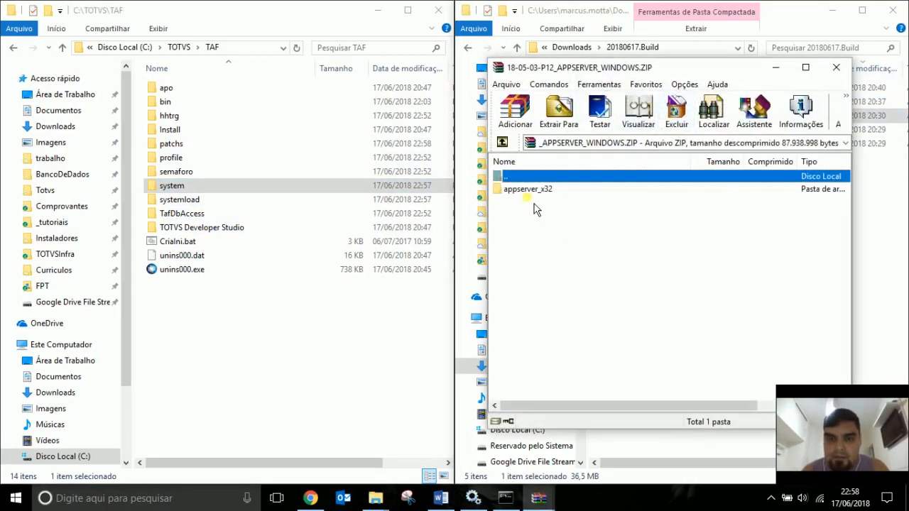
{"action": "double_click", "coordinate": [526, 188]}
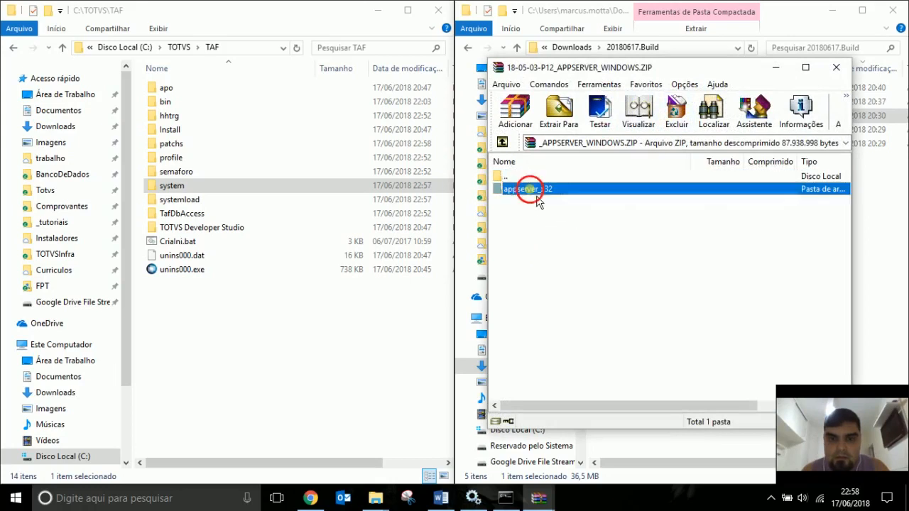
{"action": "double_click", "coordinate": [163, 101]}
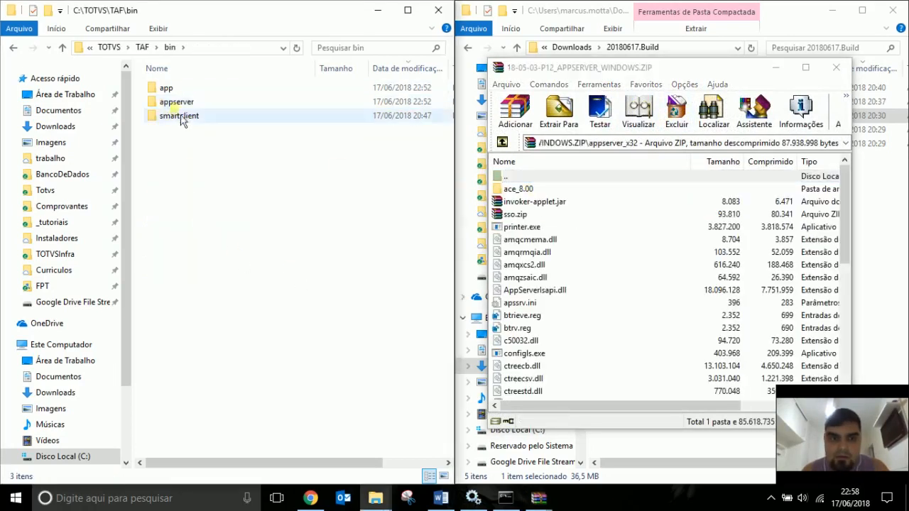
{"action": "double_click", "coordinate": [184, 107]}
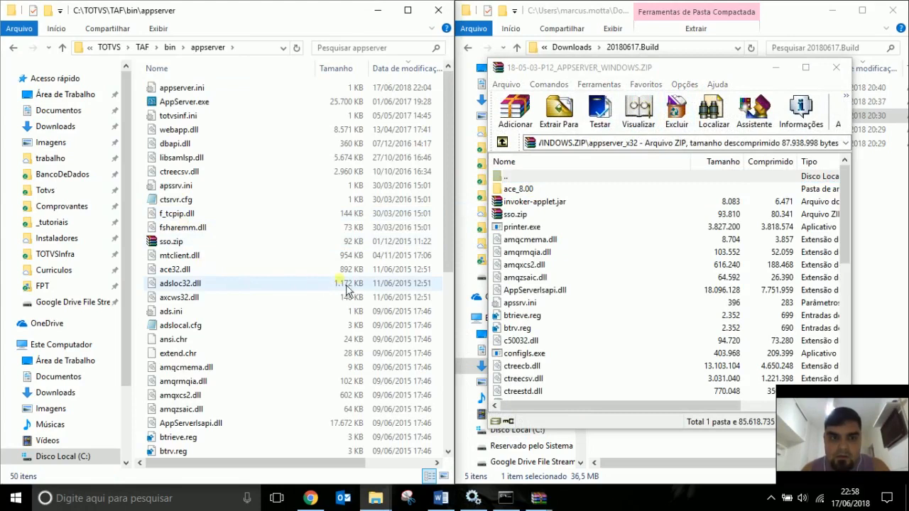
{"action": "left_click", "coordinate": [544, 228]}
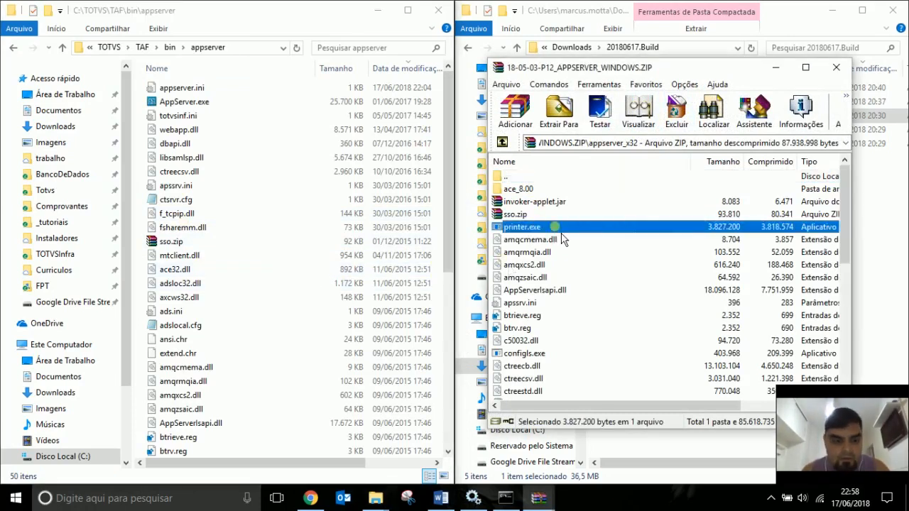
{"action": "key", "text": "ctrl+a"}
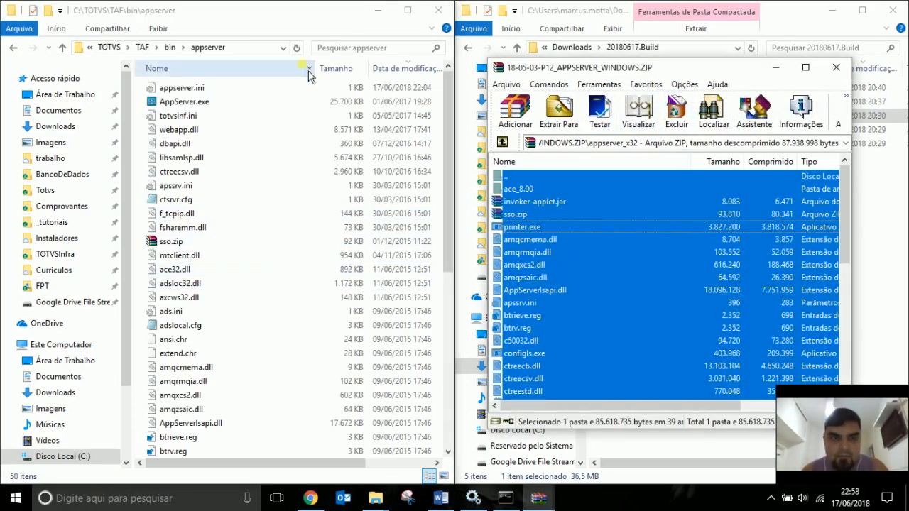
{"action": "left_click", "coordinate": [296, 22]}
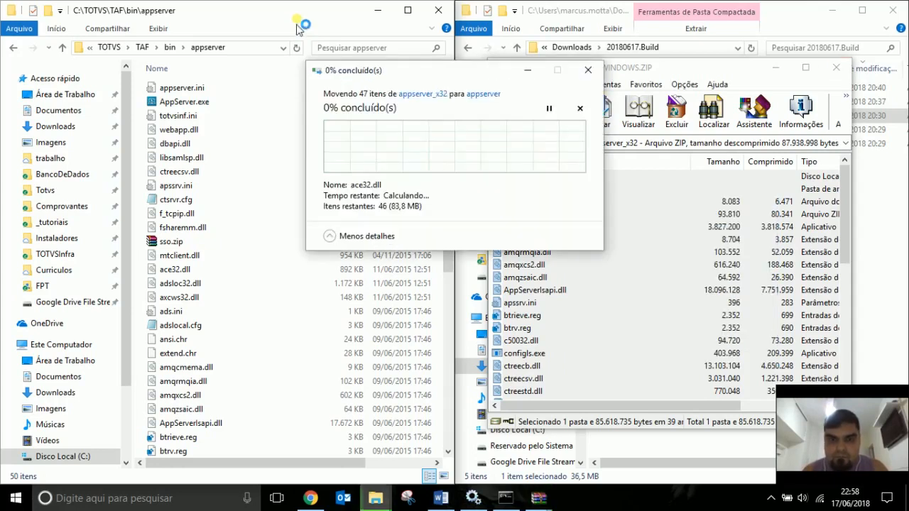
{"action": "left_click", "coordinate": [351, 146]}
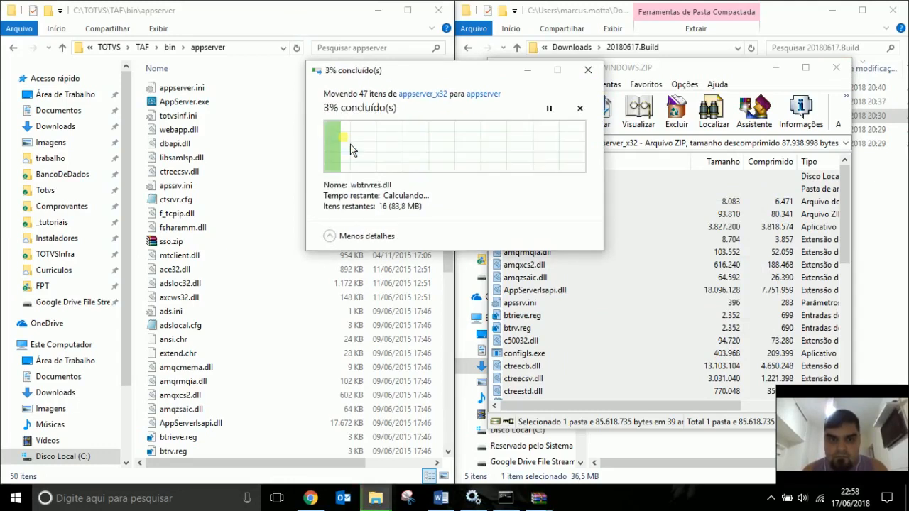
{"action": "left_click", "coordinate": [274, 158]}
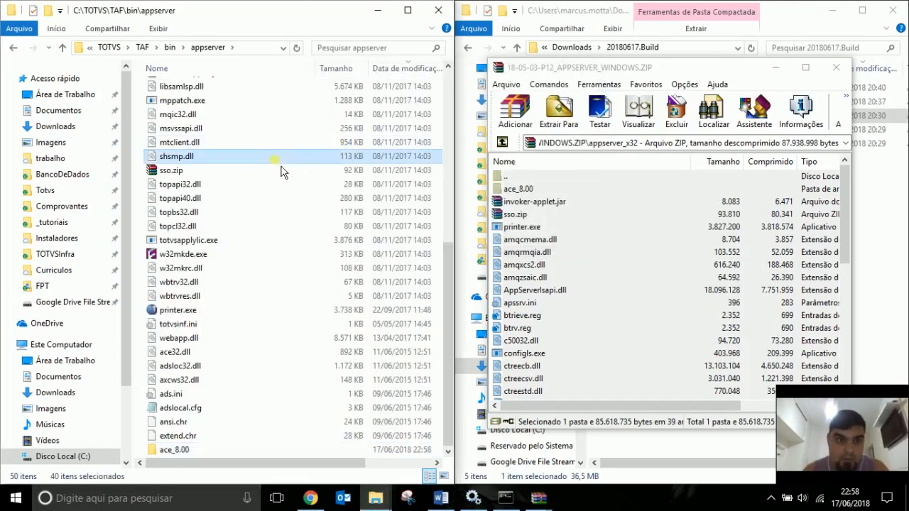
Move the seven ace_8.00 files up into appserver, overwriting, and delete the empty ace_8.00 folder.
{"action": "key", "text": "Home"}
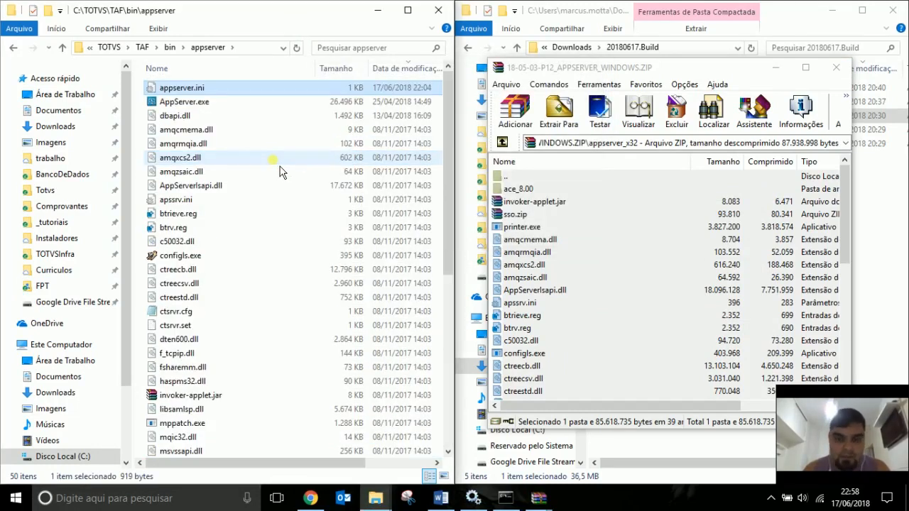
{"action": "key", "text": "End"}
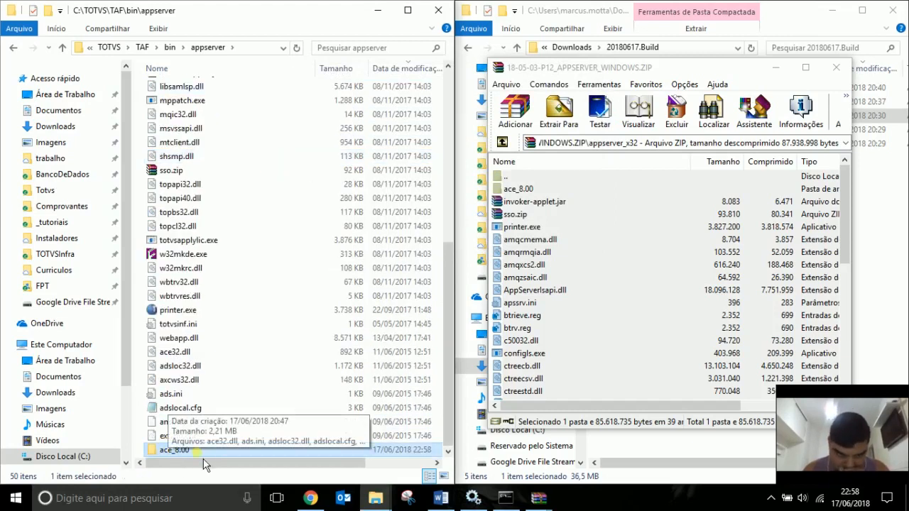
{"action": "key", "text": "Return"}
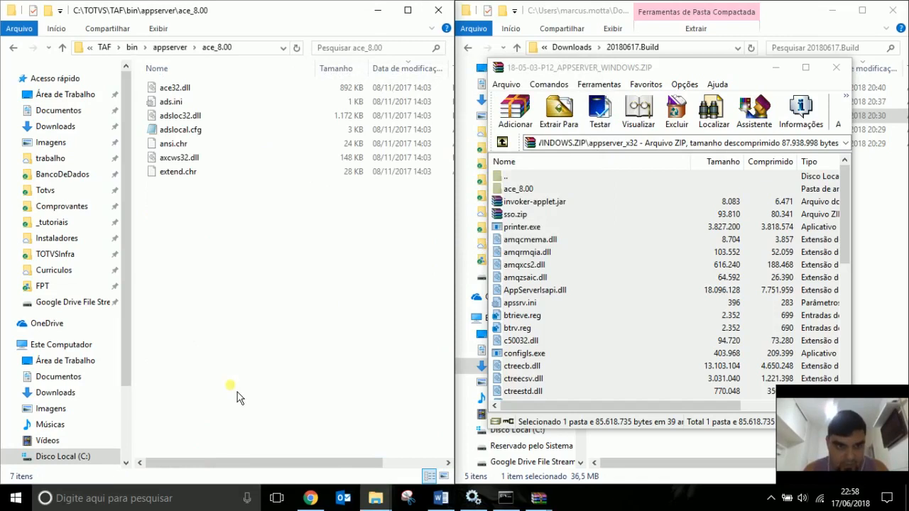
{"action": "key", "text": "ctrl+a"}
{"action": "key", "text": "ctrl+x"}
{"action": "key", "text": "BackSpace"}
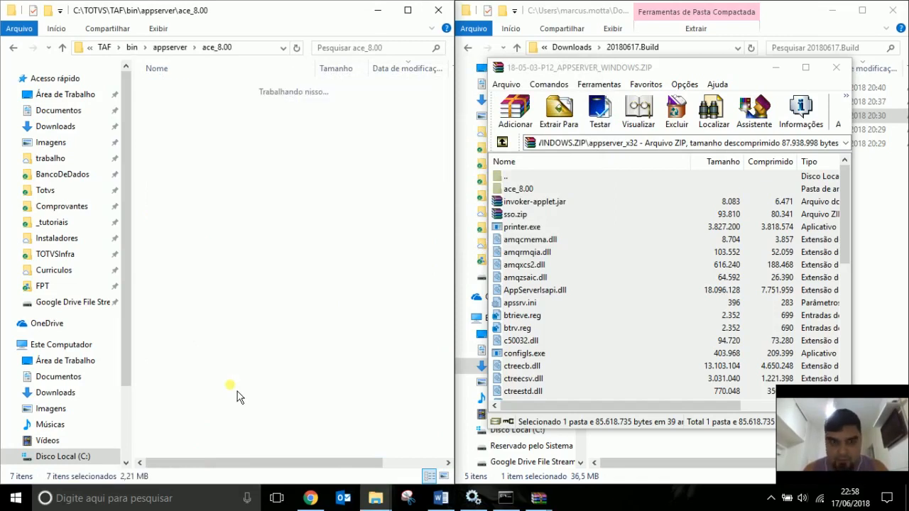
{"action": "key", "text": "ctrl+v"}
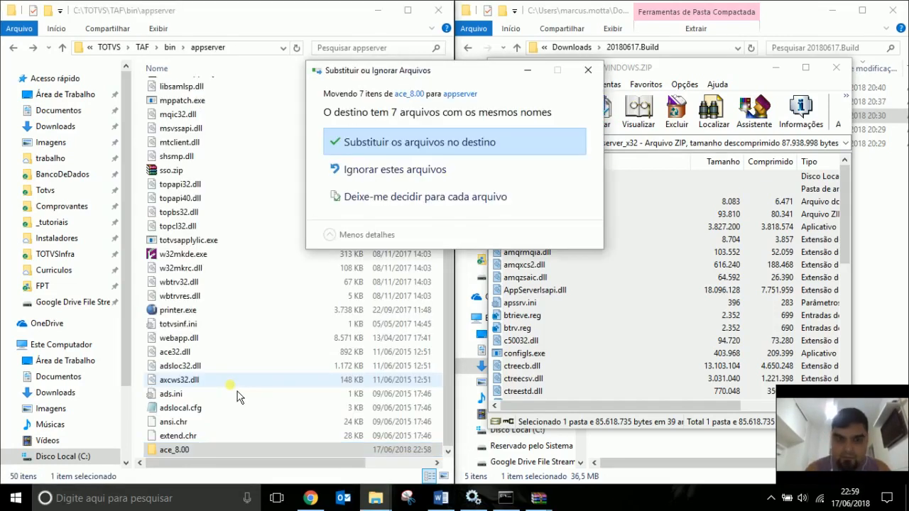
{"action": "key", "text": "Return"}
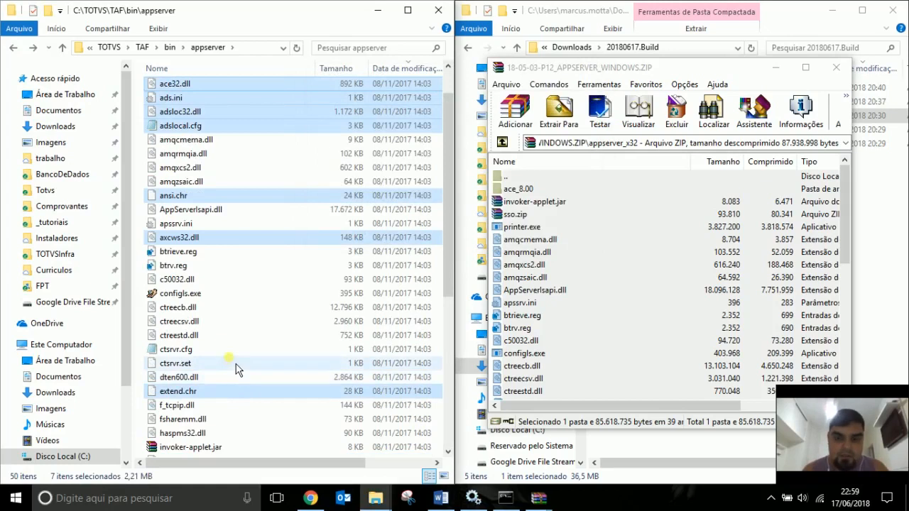
{"action": "key", "text": "End"}
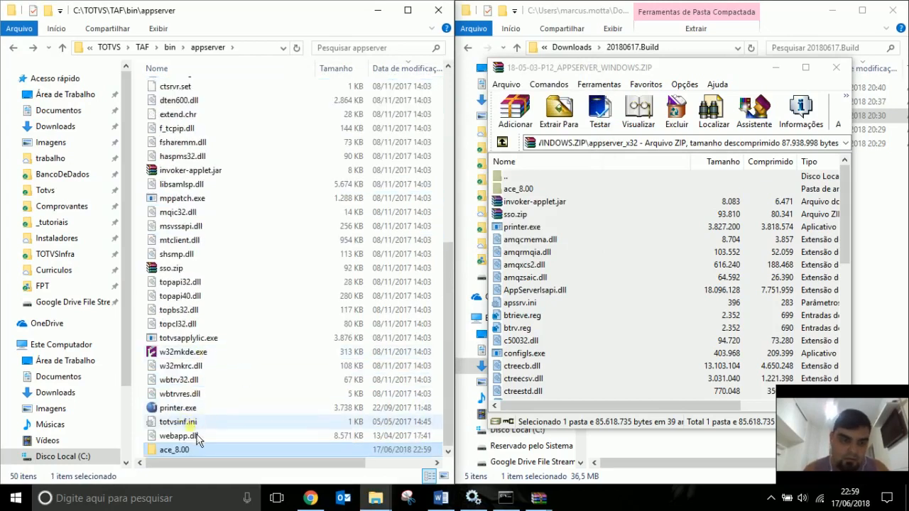
{"action": "key", "text": "Delete"}
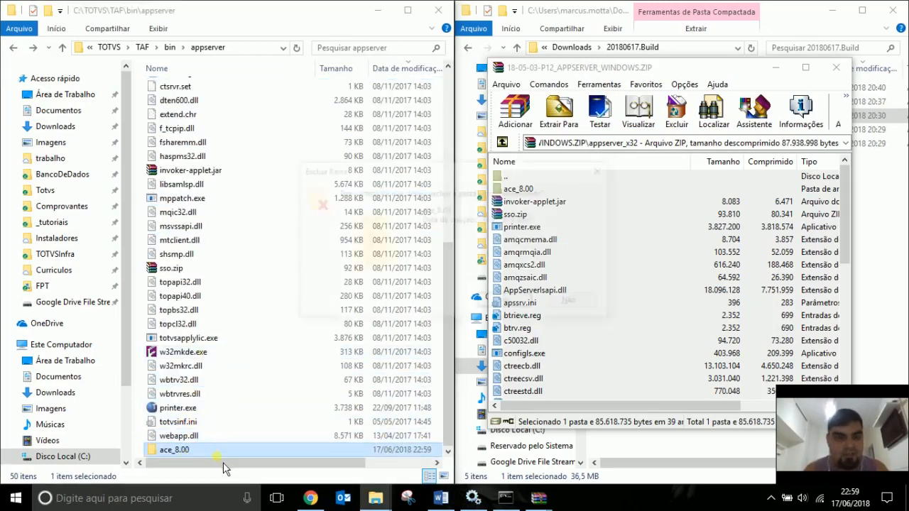
{"action": "key", "text": "Return"}
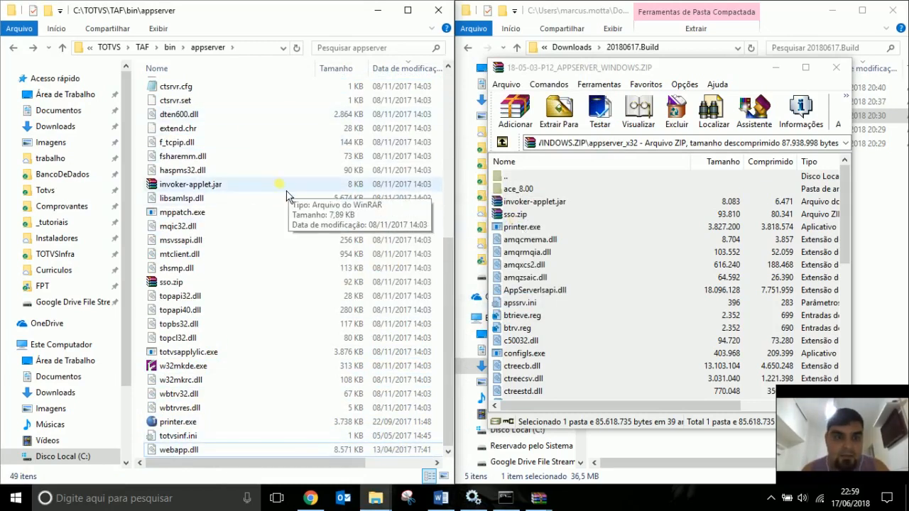
{"action": "scroll", "coordinate": [297, 198], "scroll_direction": "up", "scroll_amount": 7}
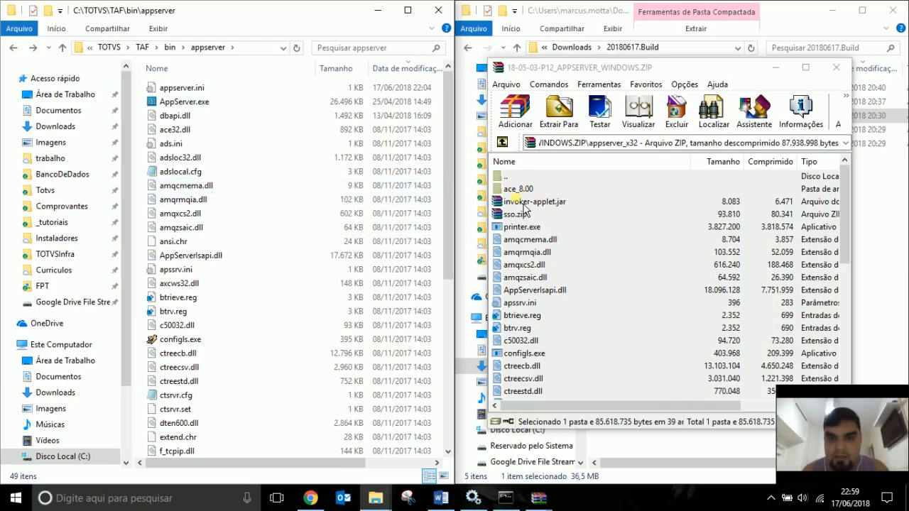
Extract webapp.dll from the SMARTCLIENT_WEBAPP archive's webapp-windows-x86.zip into appserver, overwriting the old one.
{"action": "left_click", "coordinate": [836, 68]}
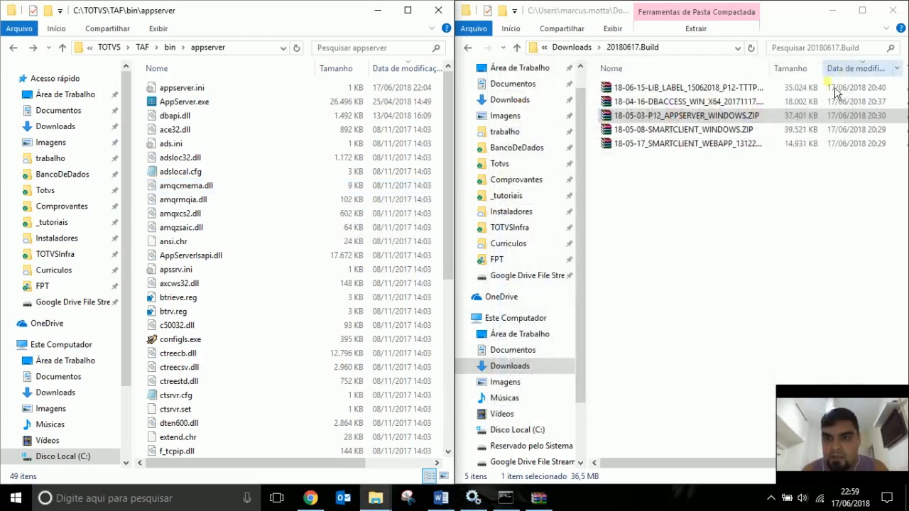
{"action": "left_click", "coordinate": [723, 149]}
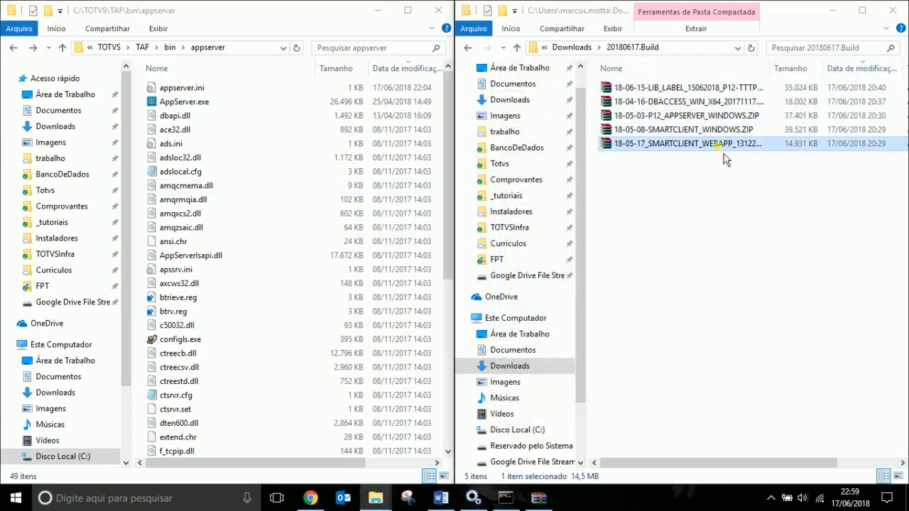
{"action": "double_click", "coordinate": [718, 144]}
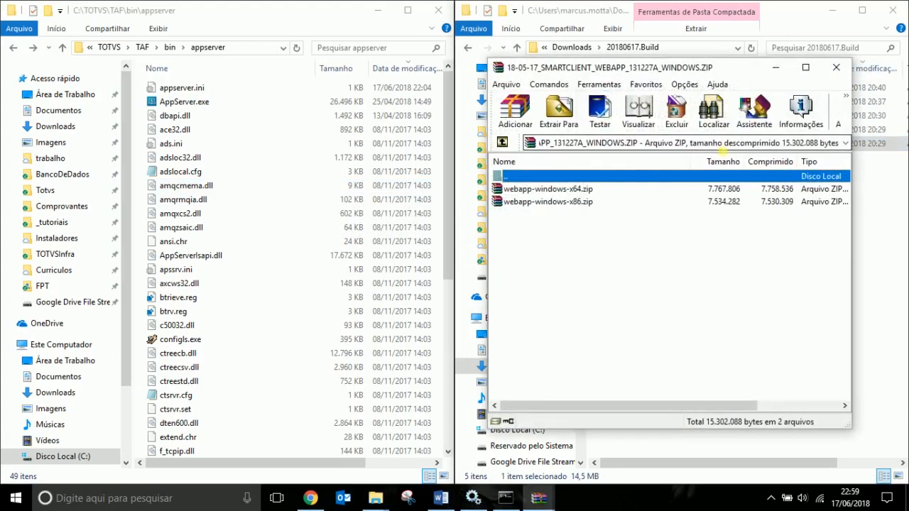
{"action": "left_click", "coordinate": [569, 203]}
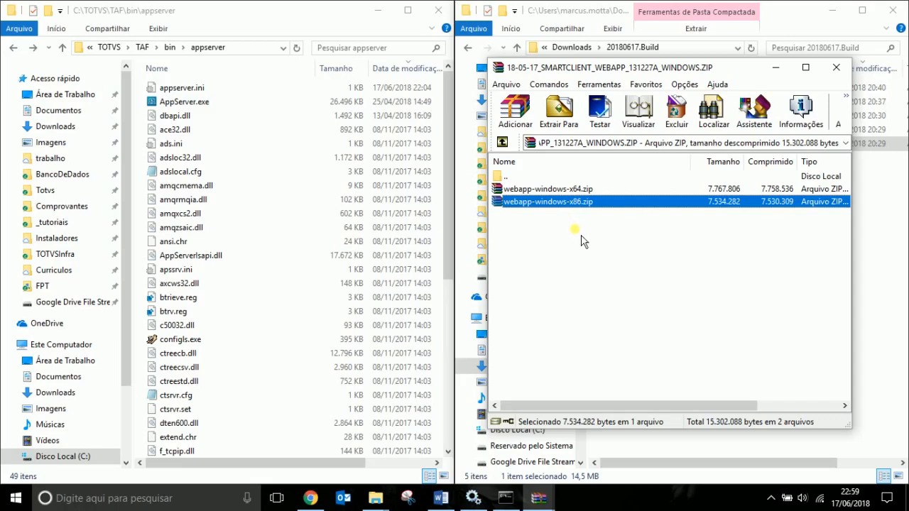
{"action": "left_click", "coordinate": [561, 189]}
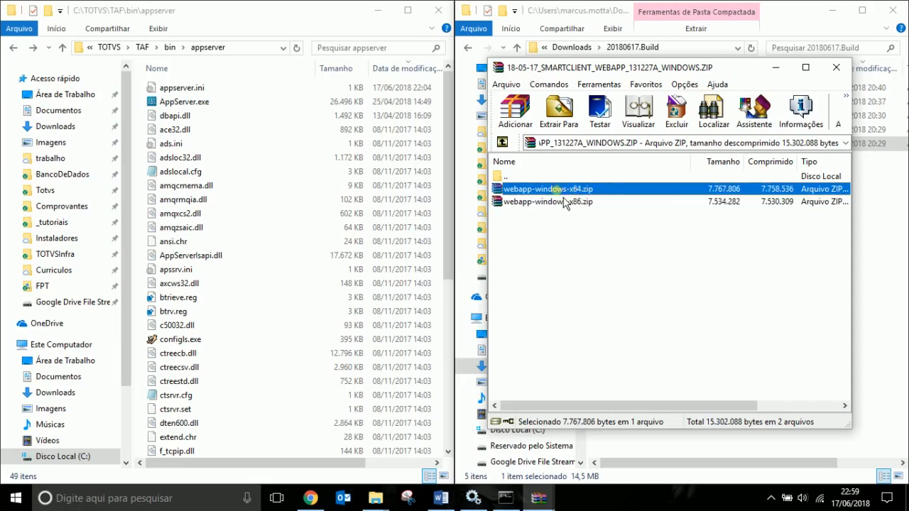
{"action": "double_click", "coordinate": [591, 203]}
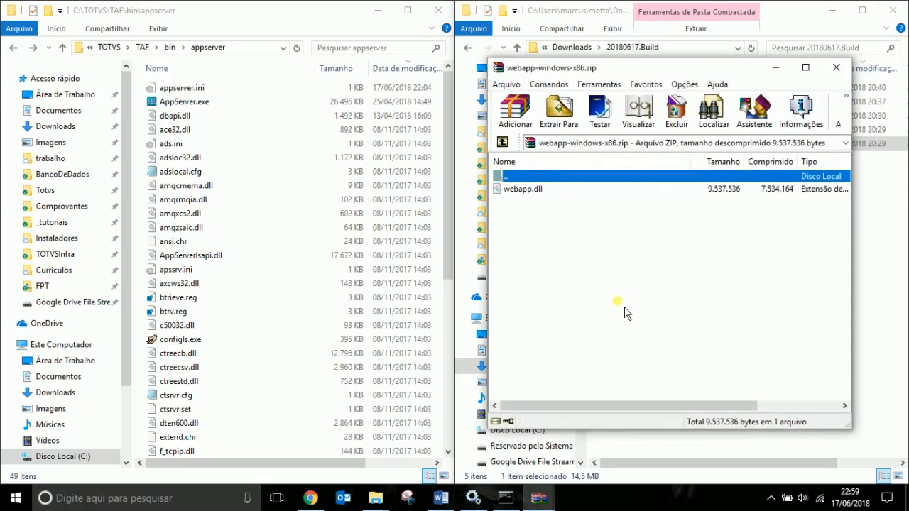
{"action": "left_click_drag", "start_coordinate": [522, 189], "coordinate": [351, 242]}
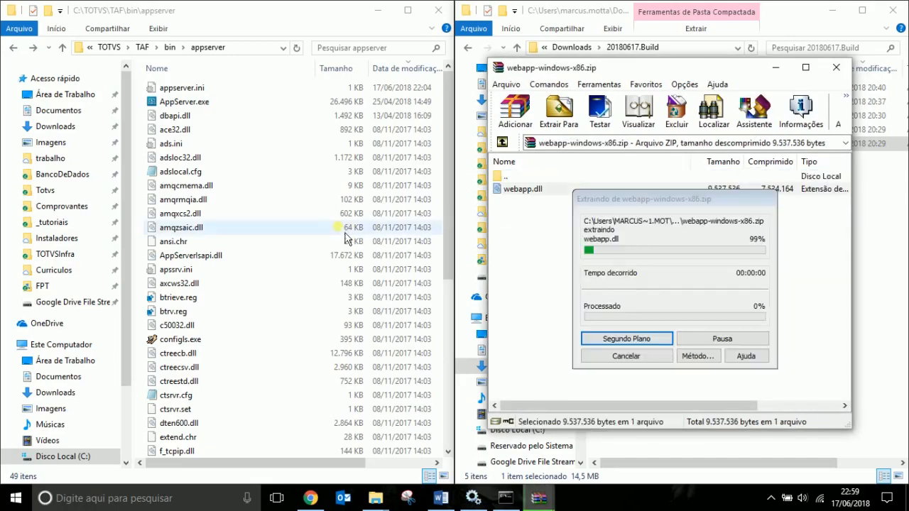
{"action": "left_click", "coordinate": [529, 145]}
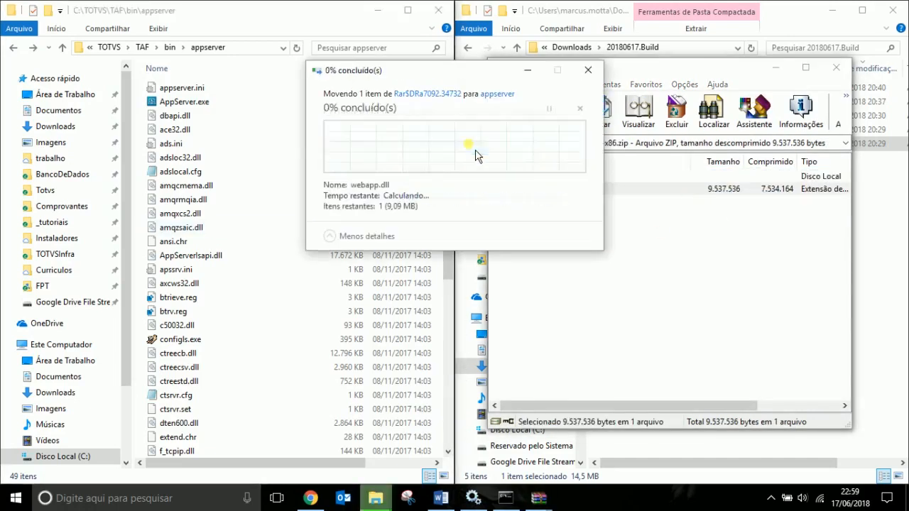
Close the nested x86 zip and the WEBAPP build archive.
{"action": "left_click", "coordinate": [834, 66]}
{"action": "left_click", "coordinate": [836, 68]}
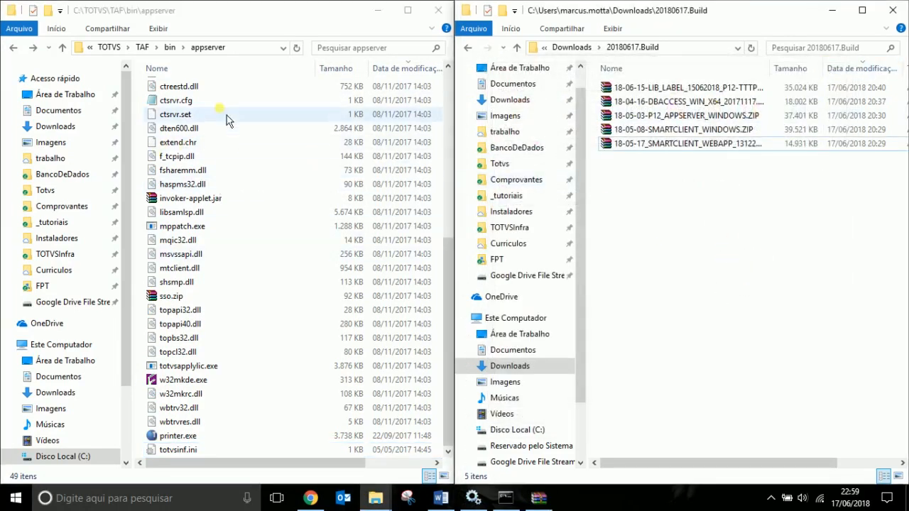
{"action": "scroll", "coordinate": [278, 169], "scroll_direction": "up", "scroll_amount": 8}
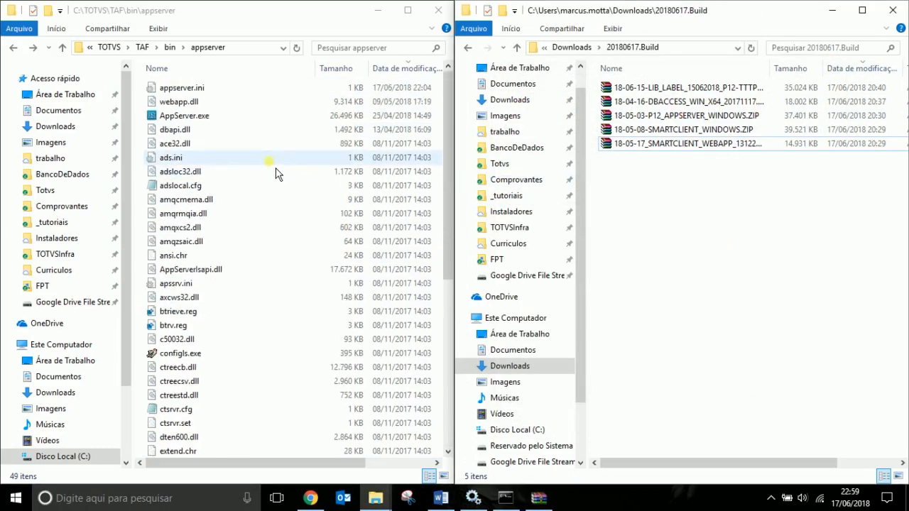
{"action": "key", "text": "ctrl+a"}
Copy all appserver files except appserver.ini into bin\app, overwriting the 48 older copies.
{"action": "left_click", "coordinate": [238, 157]}
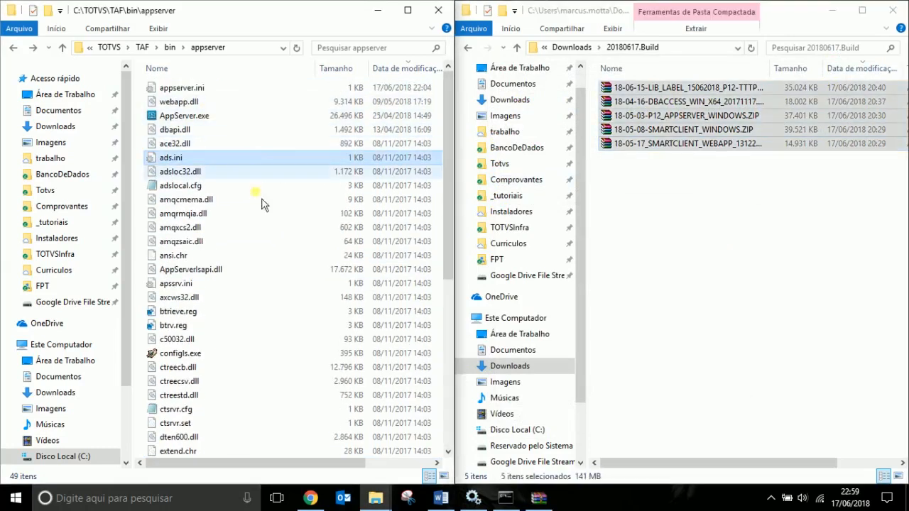
{"action": "left_click", "coordinate": [705, 187]}
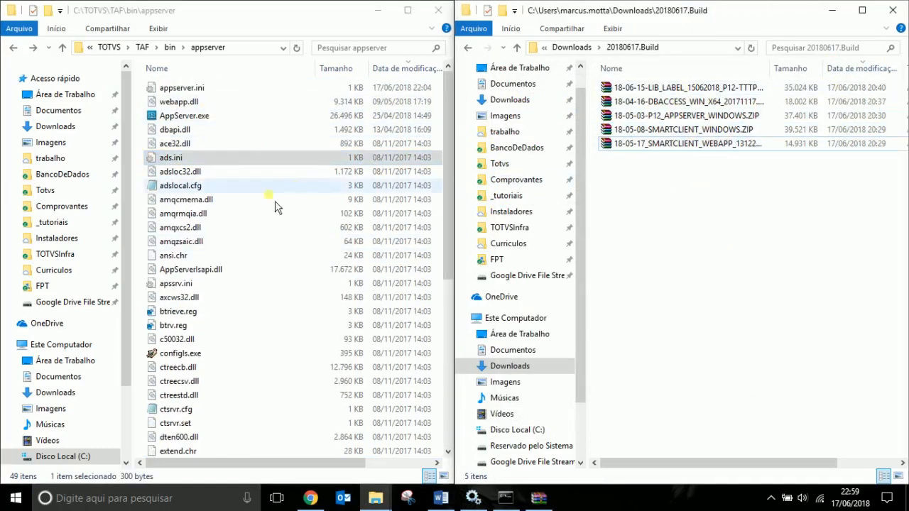
{"action": "left_click", "coordinate": [252, 213]}
{"action": "key", "text": "ctrl+a"}
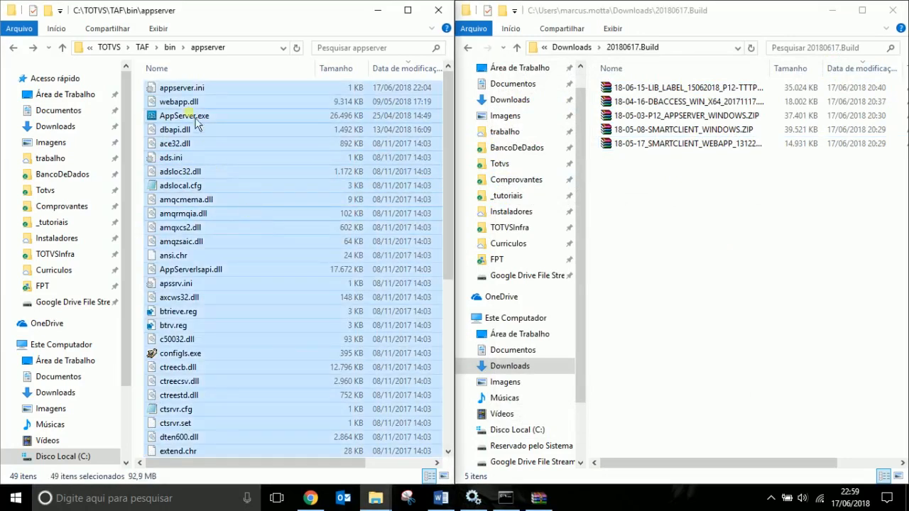
{"action": "left_click", "coordinate": [192, 88], "text": "ctrl"}
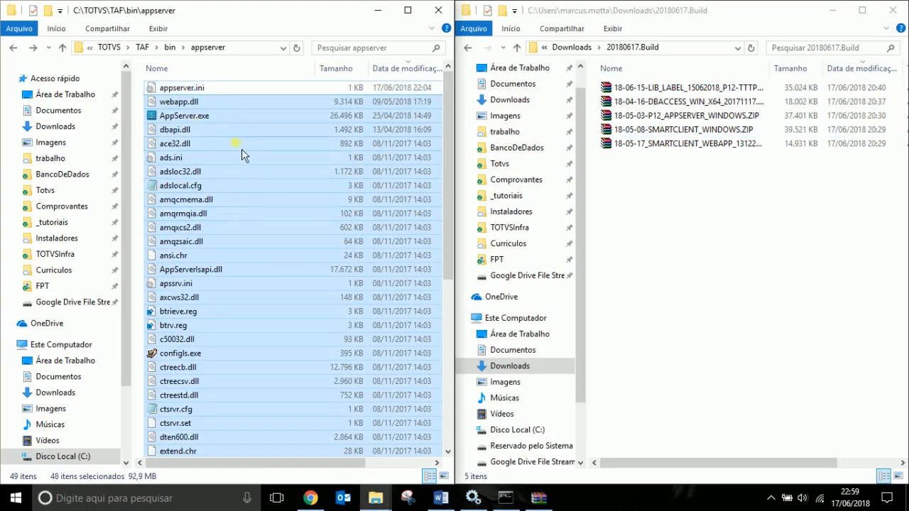
{"action": "left_click", "coordinate": [170, 47]}
{"action": "double_click", "coordinate": [174, 104]}
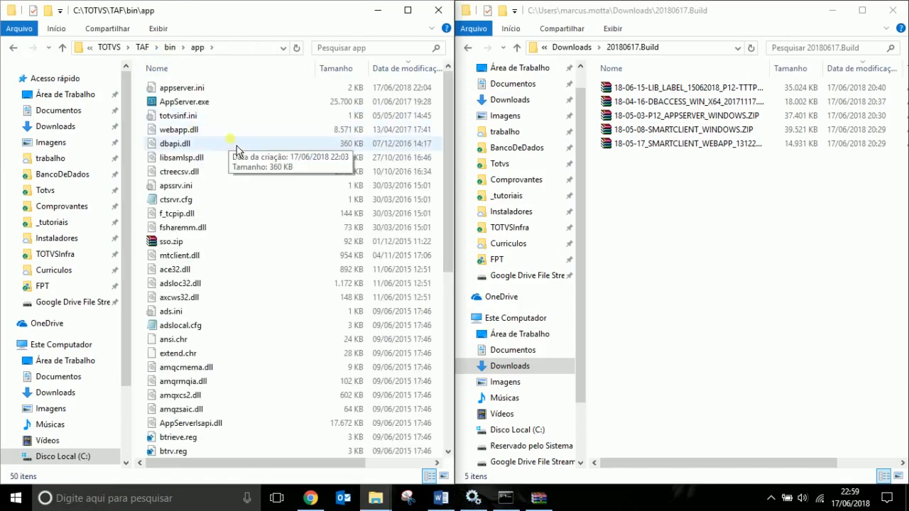
{"action": "key", "text": "ctrl+v"}
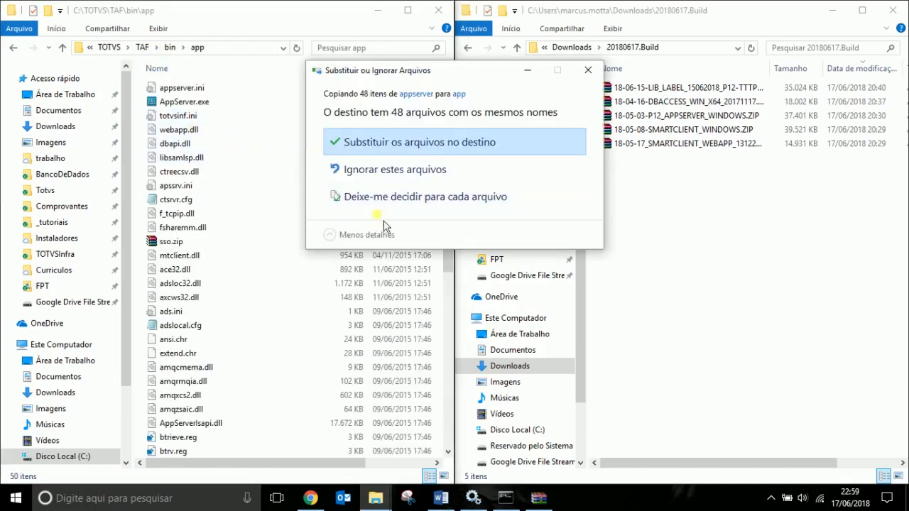
{"action": "left_click", "coordinate": [400, 153]}
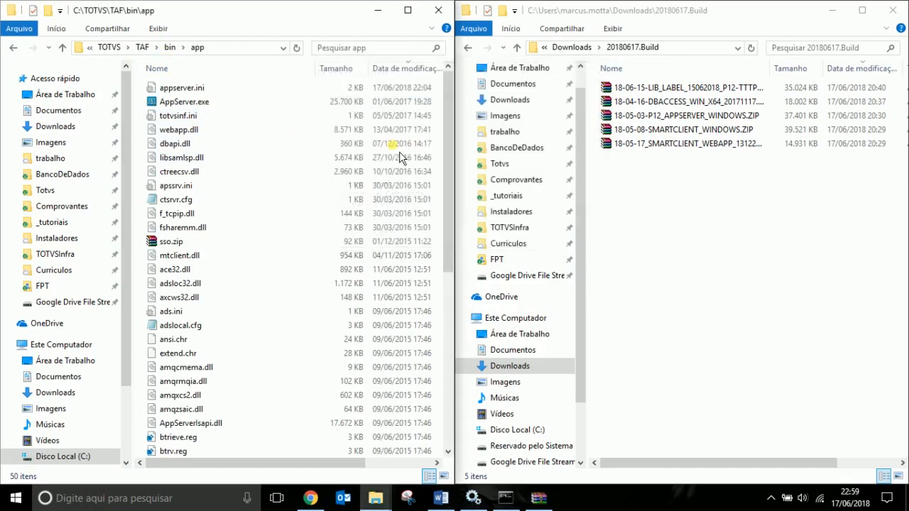
{"action": "left_click", "coordinate": [174, 48]}
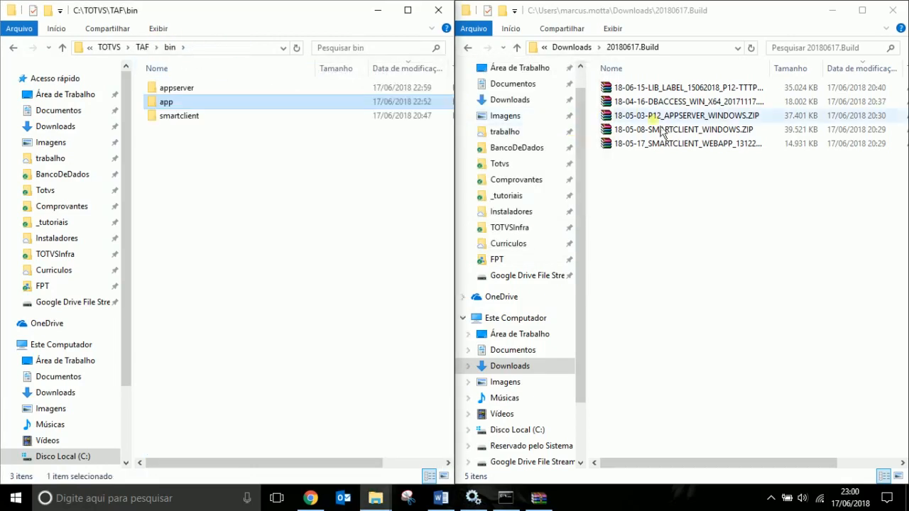
{"action": "left_click", "coordinate": [702, 131]}
Extract the 36 smartclient files from 18-05-08-SMARTCLIENT_WINDOWS.ZIP over bin\smartclient, then close the archive.
{"action": "double_click", "coordinate": [702, 131]}
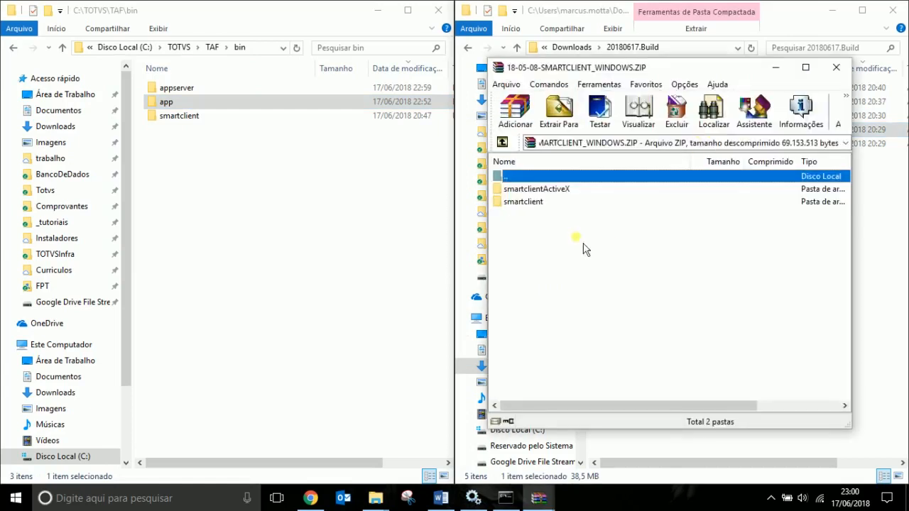
{"action": "left_click", "coordinate": [562, 189]}
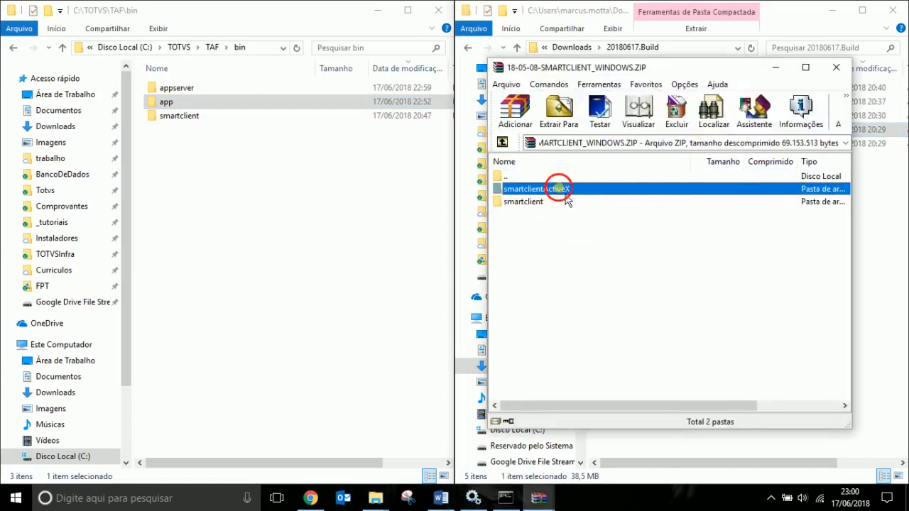
{"action": "double_click", "coordinate": [537, 204]}
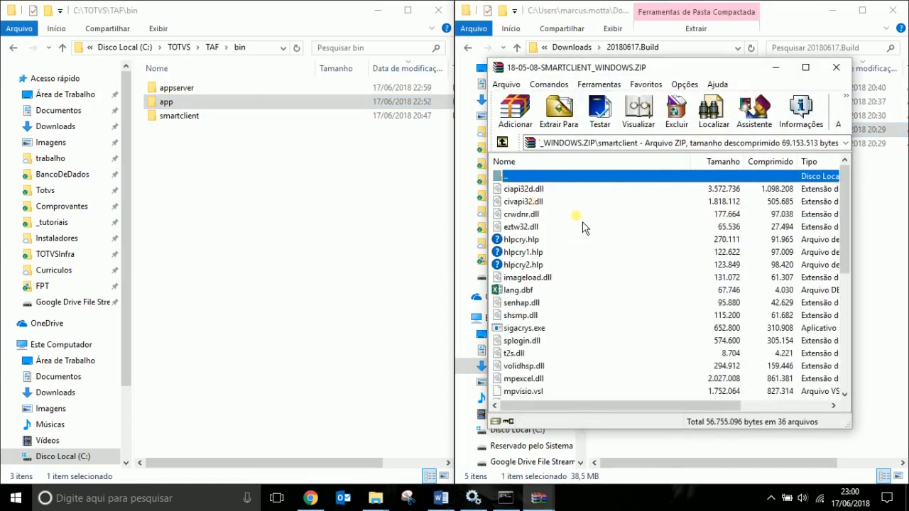
{"action": "key", "text": "ctrl+a"}
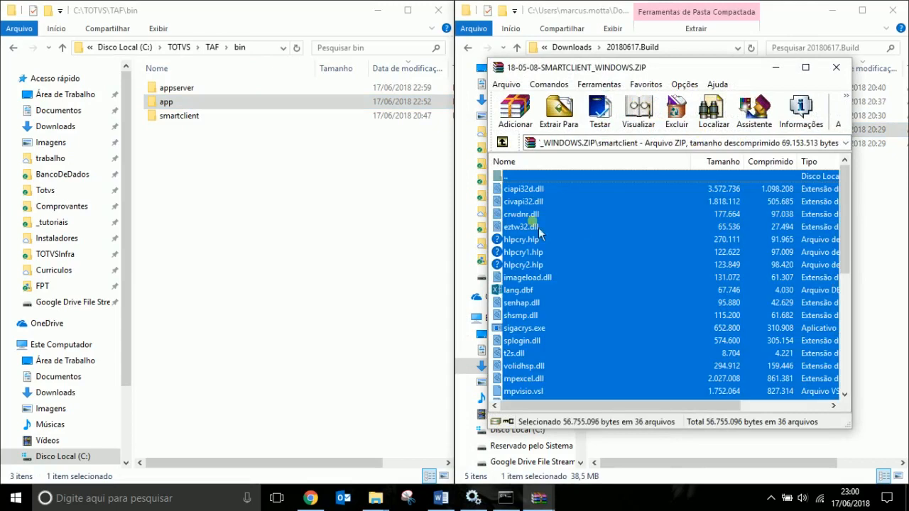
{"action": "double_click", "coordinate": [179, 115]}
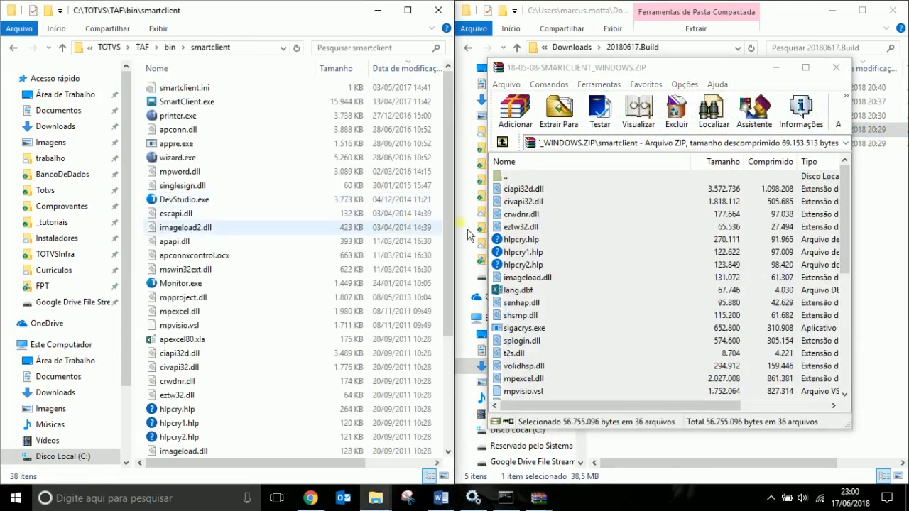
{"action": "left_click", "coordinate": [590, 228]}
{"action": "key", "text": "ctrl+a"}
{"action": "left_click_drag", "start_coordinate": [574, 227], "coordinate": [362, 213]}
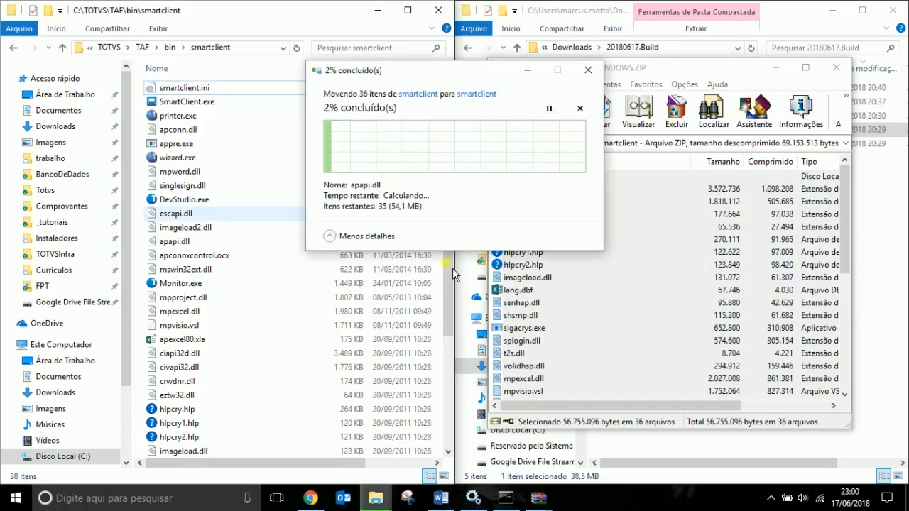
{"action": "left_click", "coordinate": [430, 152]}
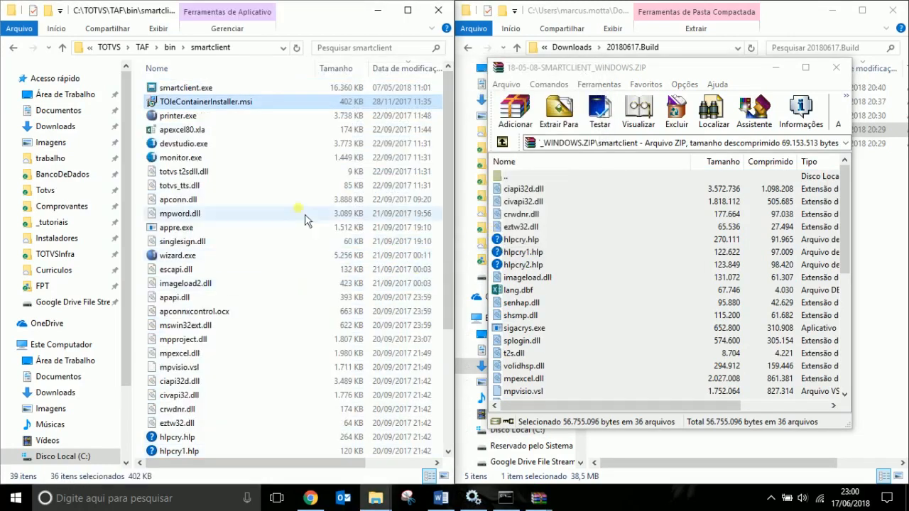
{"action": "left_click", "coordinate": [170, 48]}
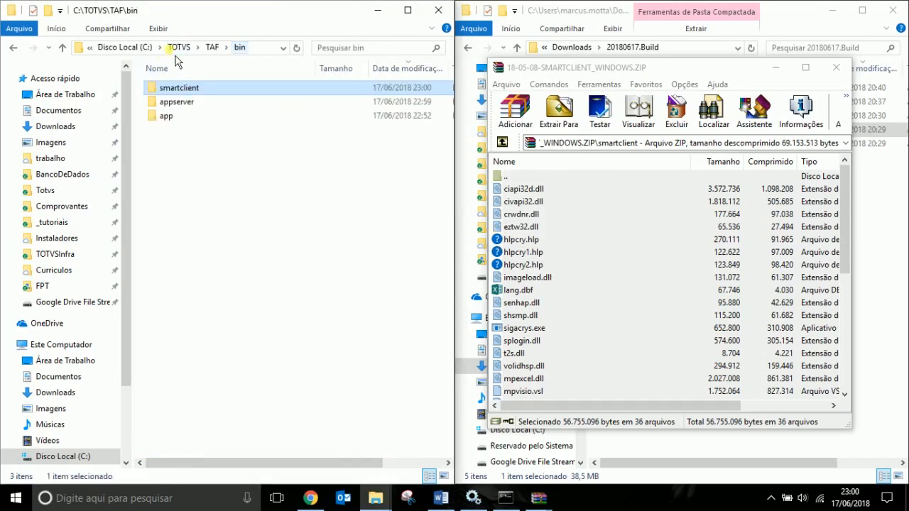
{"action": "left_click", "coordinate": [836, 68]}
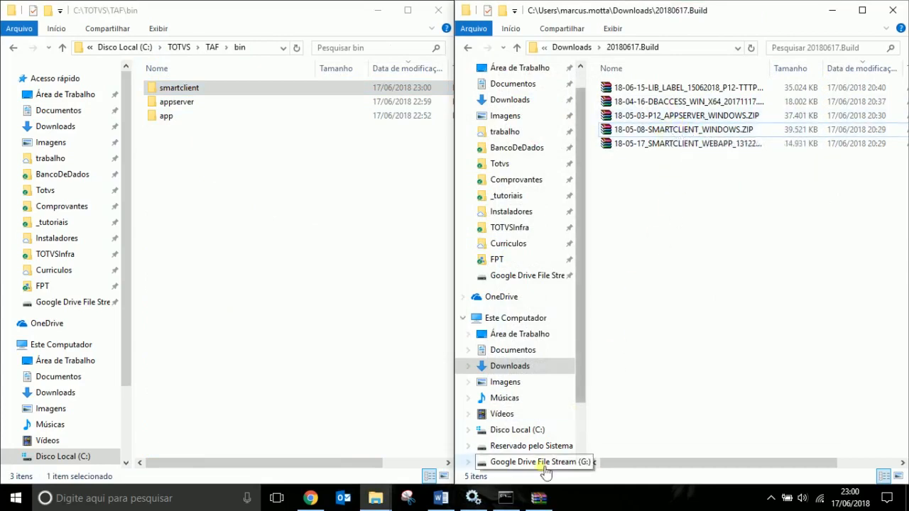
Paste Concluído over Pendente on the Atualizar binários line, then return to the Services list.
{"action": "left_click", "coordinate": [441, 499]}
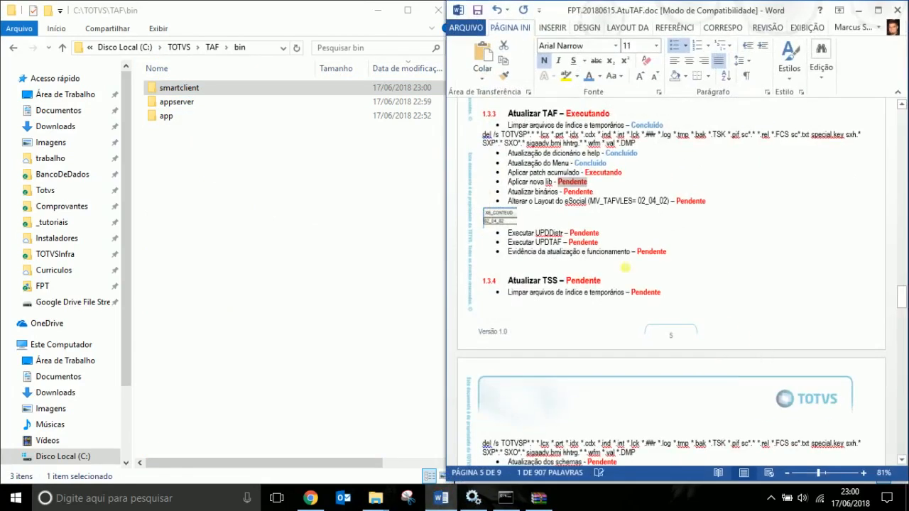
{"action": "key", "text": "Right"}
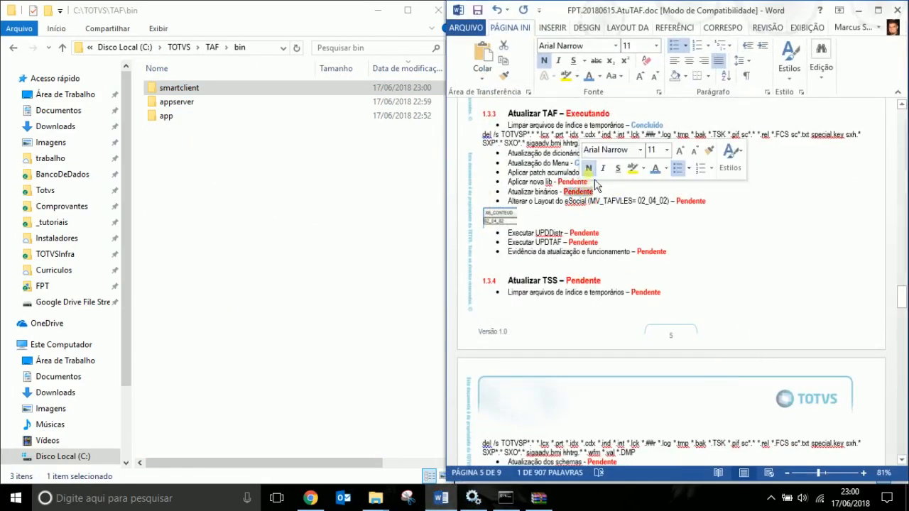
{"action": "double_click", "coordinate": [590, 162]}
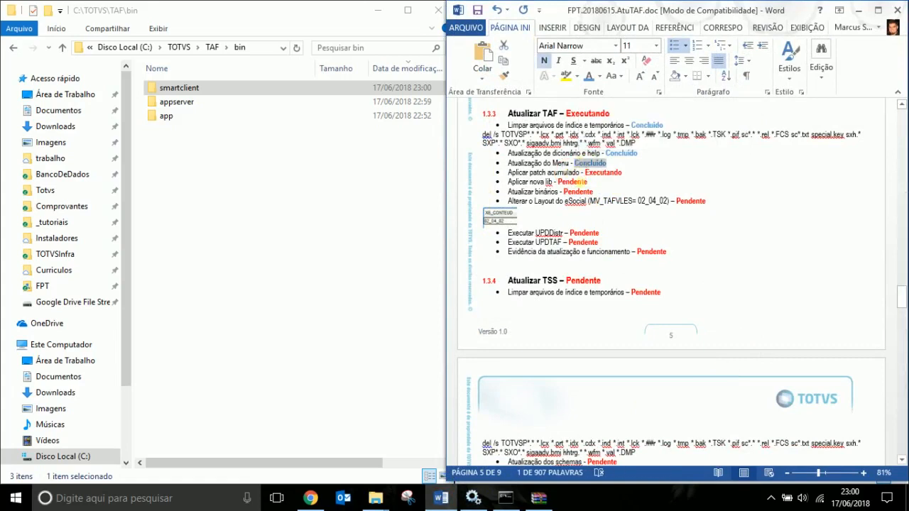
{"action": "key", "text": "ctrl+c"}
{"action": "double_click", "coordinate": [578, 192]}
{"action": "key", "text": "ctrl+v"}
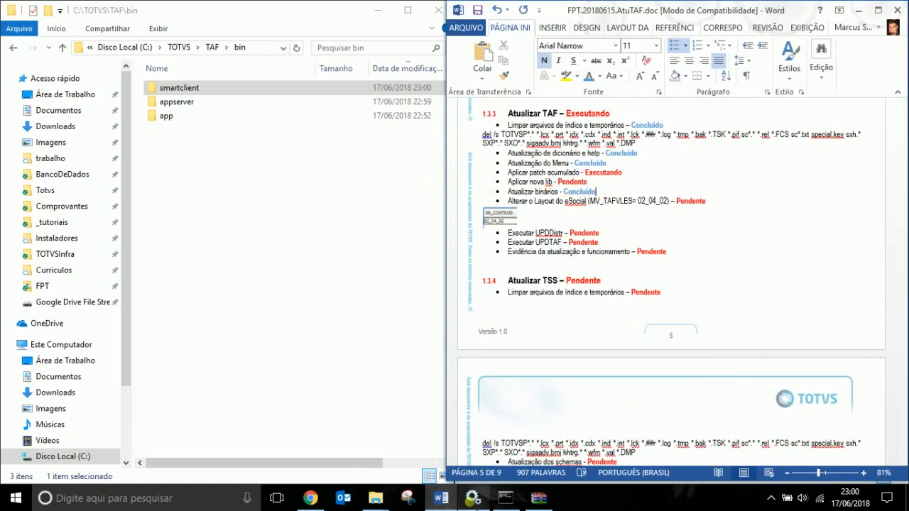
{"action": "left_click", "coordinate": [473, 498]}
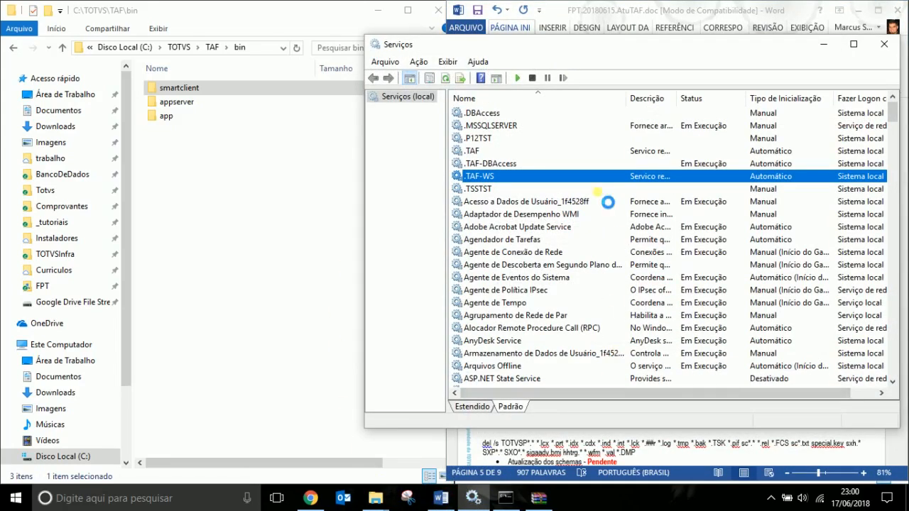
Start the .TAF Windows service and open the bin\smartclient folder in Explorer.
{"action": "left_click", "coordinate": [492, 151]}
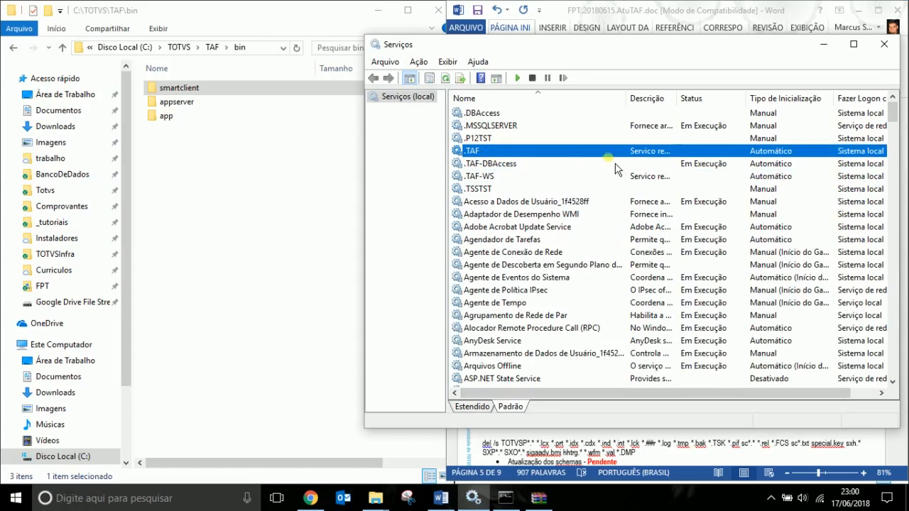
{"action": "left_click", "coordinate": [517, 77]}
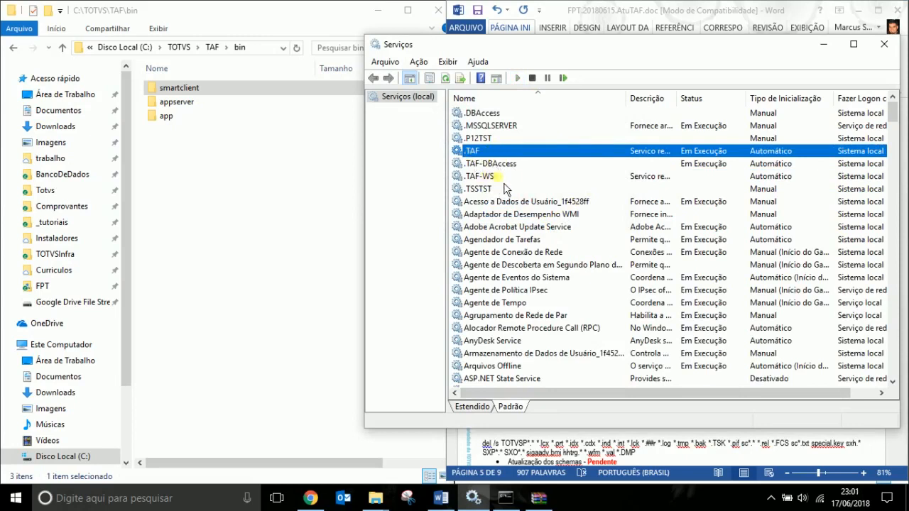
{"action": "left_click", "coordinate": [254, 183]}
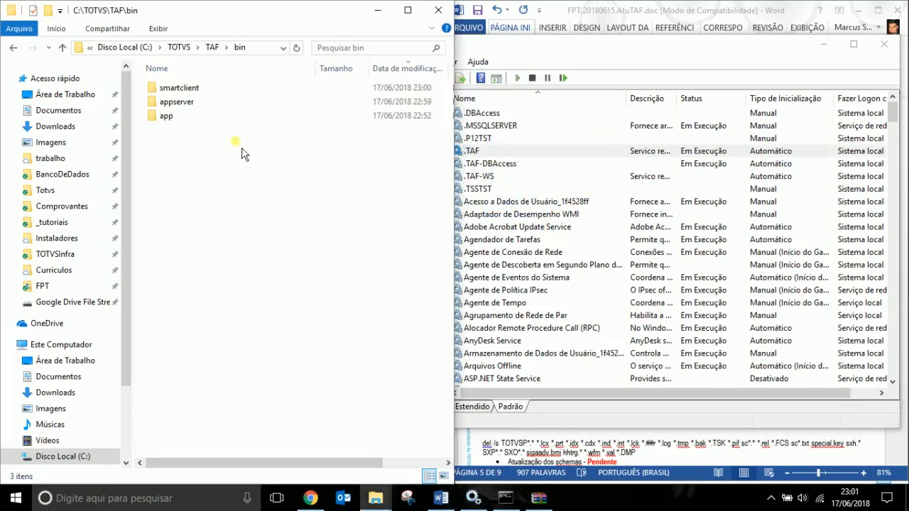
{"action": "double_click", "coordinate": [189, 88]}
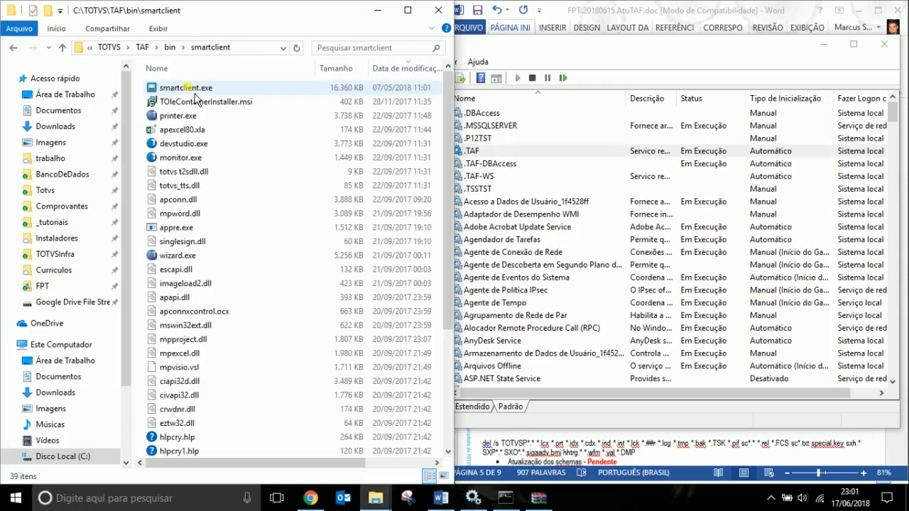
Launch devstudio.exe from the smartclient folder and dismiss the startup message.
{"action": "left_click", "coordinate": [212, 173]}
{"action": "double_click", "coordinate": [206, 149]}
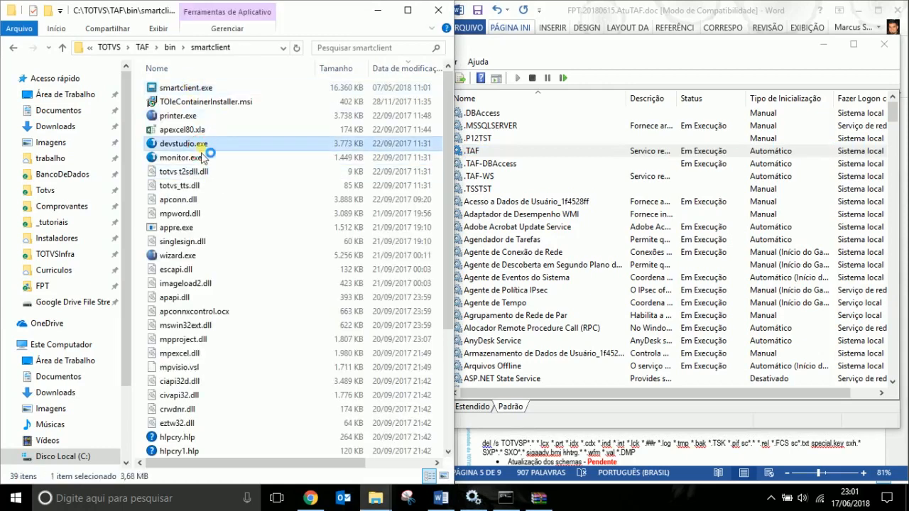
{"action": "left_click", "coordinate": [451, 355]}
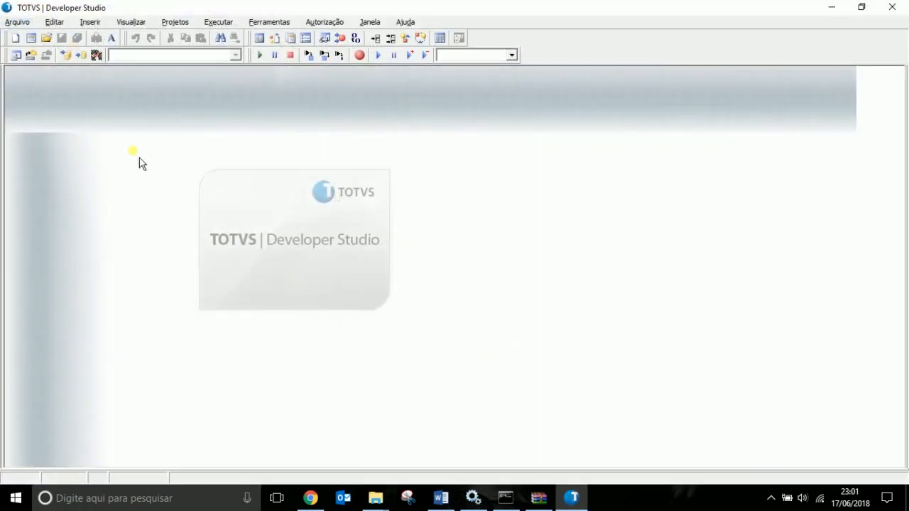
{"action": "left_click", "coordinate": [17, 22]}
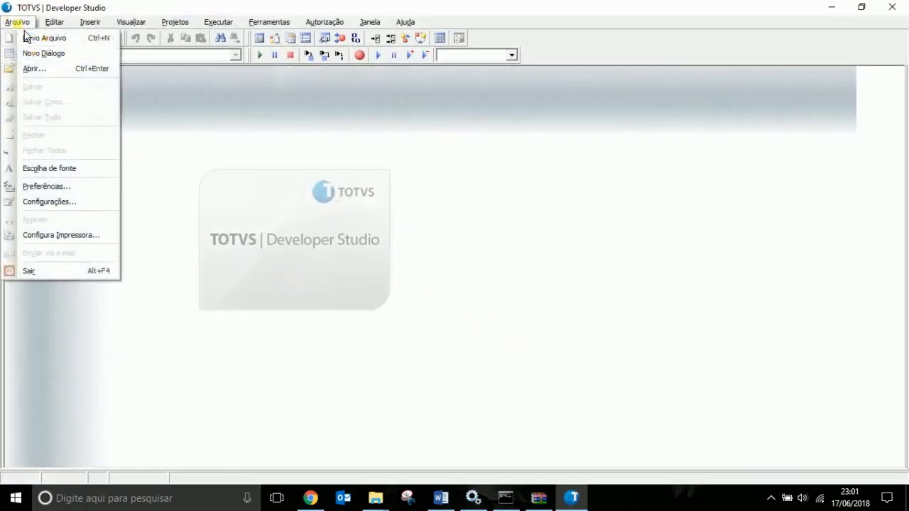
{"action": "left_click", "coordinate": [48, 187]}
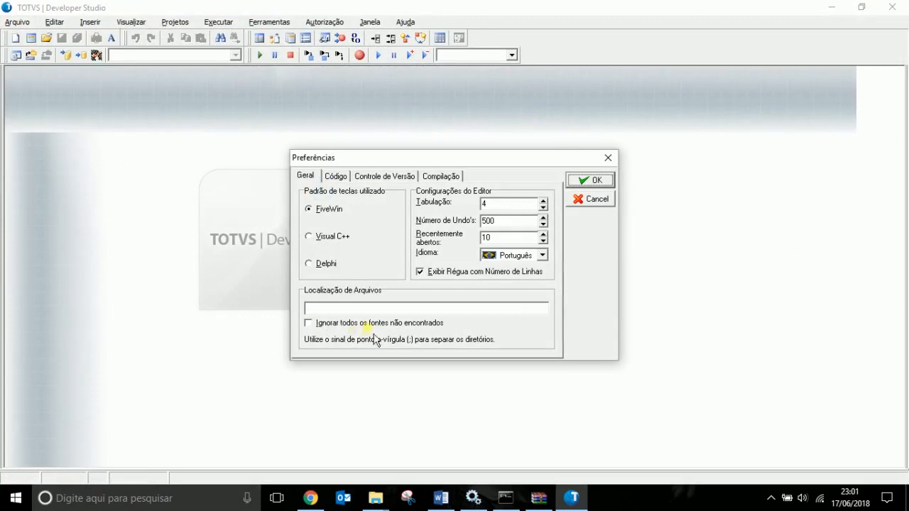
{"action": "left_click", "coordinate": [597, 186]}
Add a compile configuration named taf for the Taf environment over TCP and keep it active.
{"action": "left_click", "coordinate": [17, 22]}
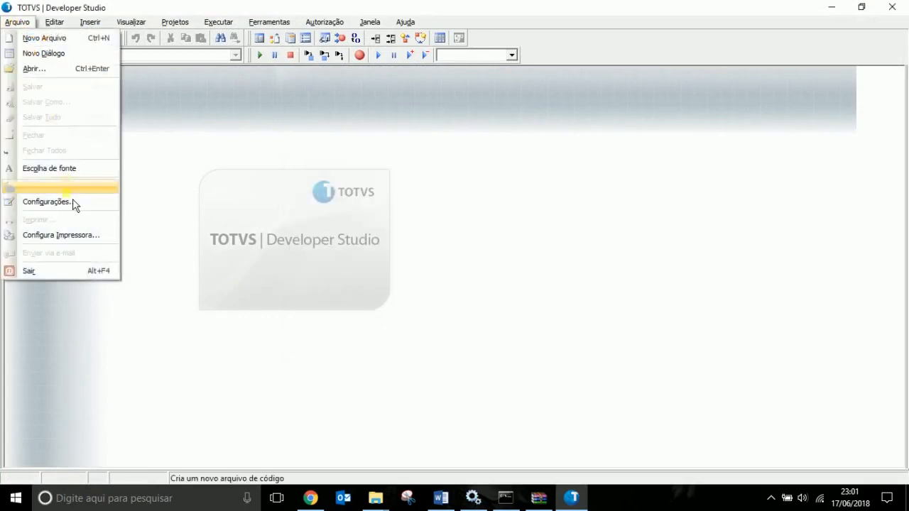
{"action": "left_click", "coordinate": [71, 204]}
{"action": "left_click", "coordinate": [550, 276]}
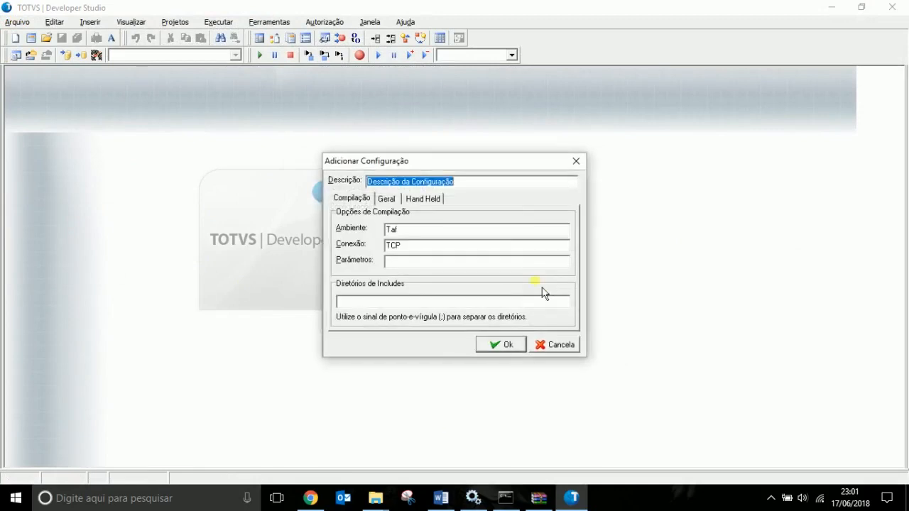
{"action": "type", "text": "taf"}
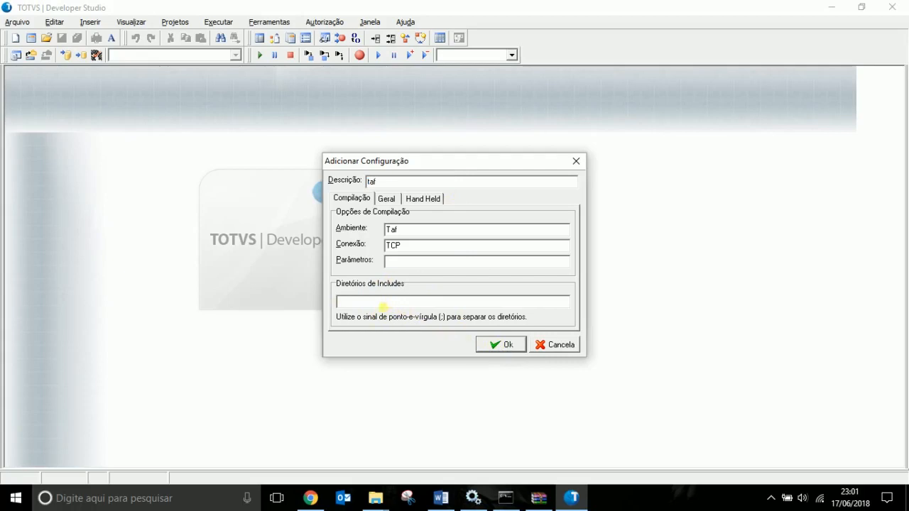
{"action": "left_click", "coordinate": [502, 345]}
{"action": "left_click", "coordinate": [551, 218]}
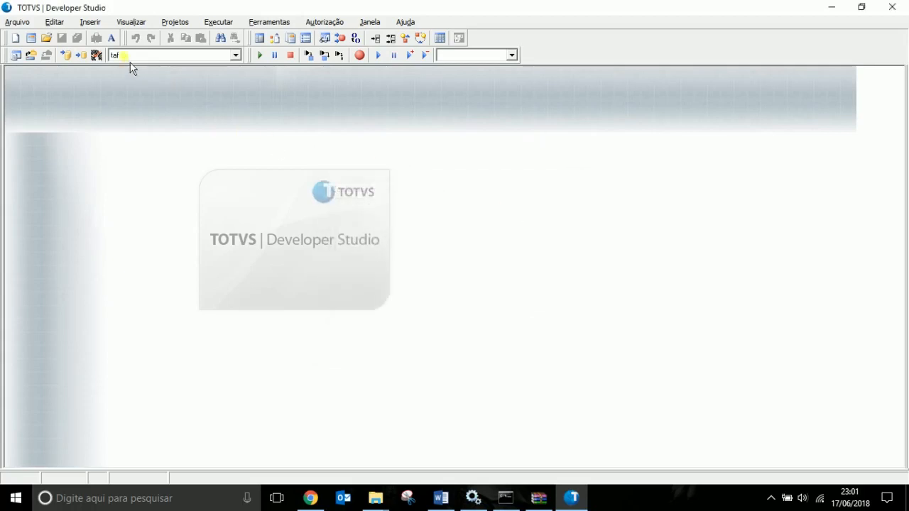
{"action": "left_click", "coordinate": [254, 22]}
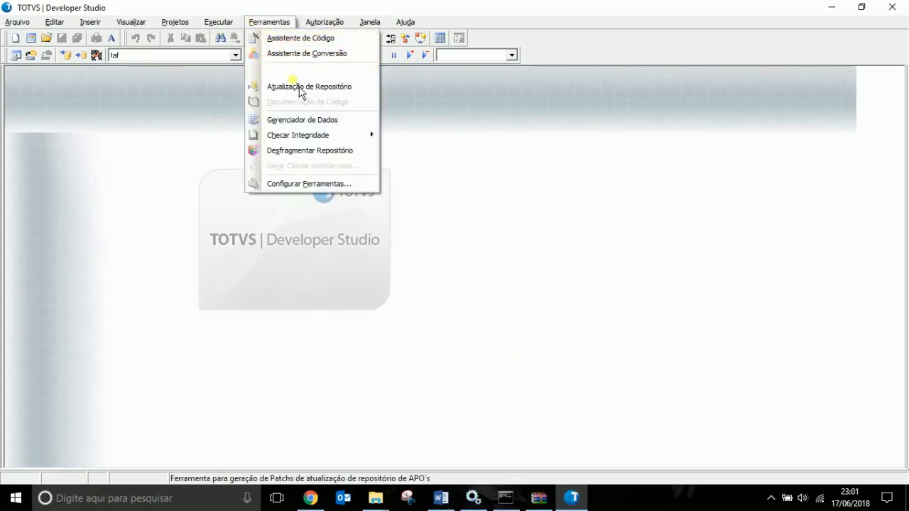
Start a repository update via Atualização de Repositório and log in to the server.
{"action": "left_click", "coordinate": [301, 91]}
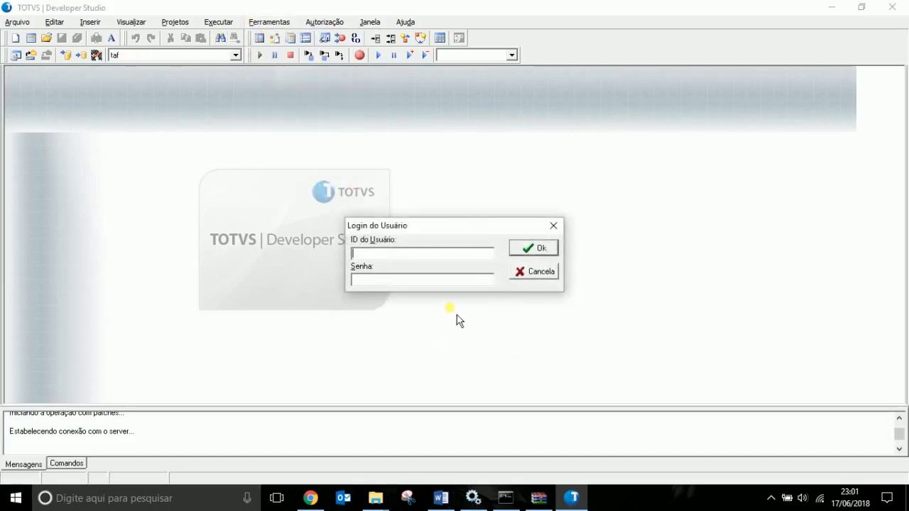
{"action": "type", "text": "admin"}
{"action": "key", "text": "Return"}
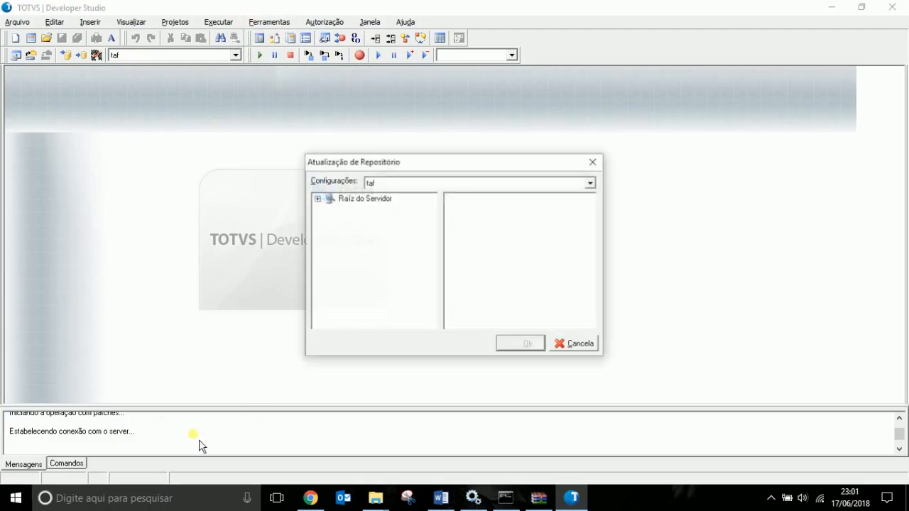
Apply the TAF update and LIB_LABEL patches from patchs, accepting only updated sources.
{"action": "double_click", "coordinate": [328, 200]}
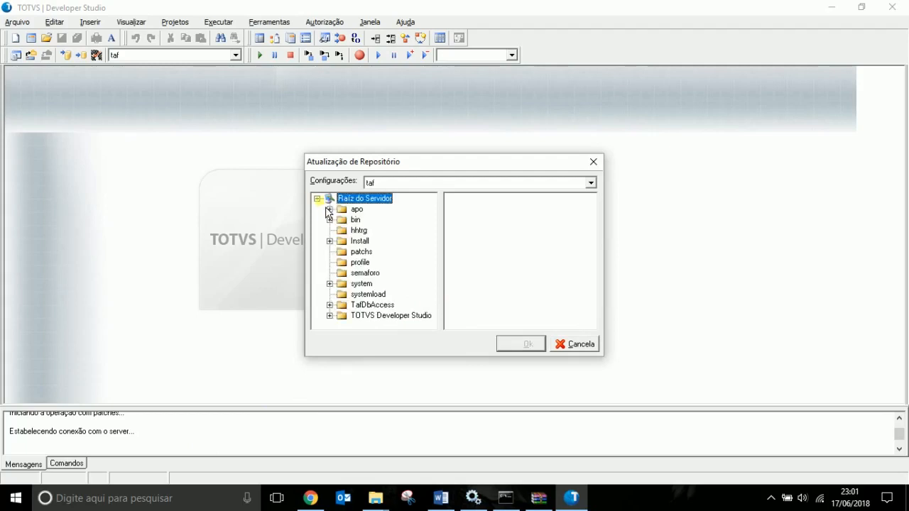
{"action": "left_click", "coordinate": [360, 253]}
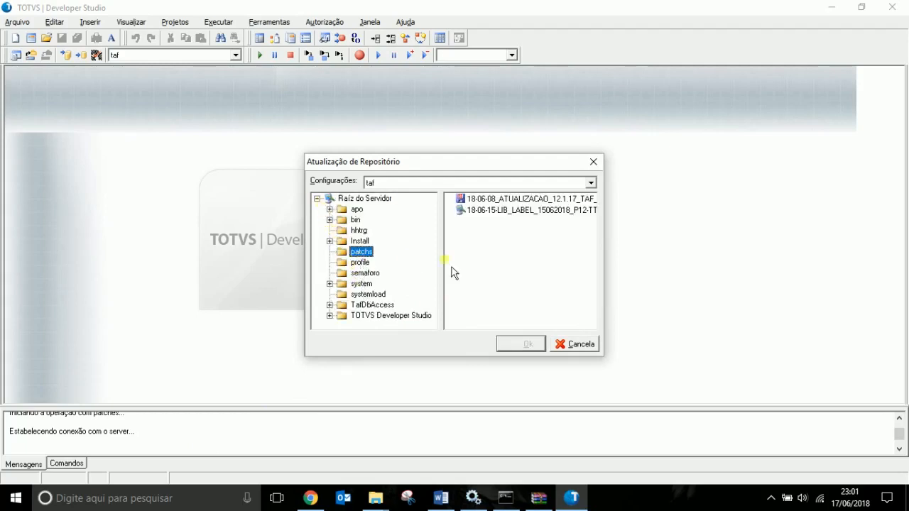
{"action": "left_click", "coordinate": [518, 199]}
{"action": "left_click", "coordinate": [530, 213], "text": "shift"}
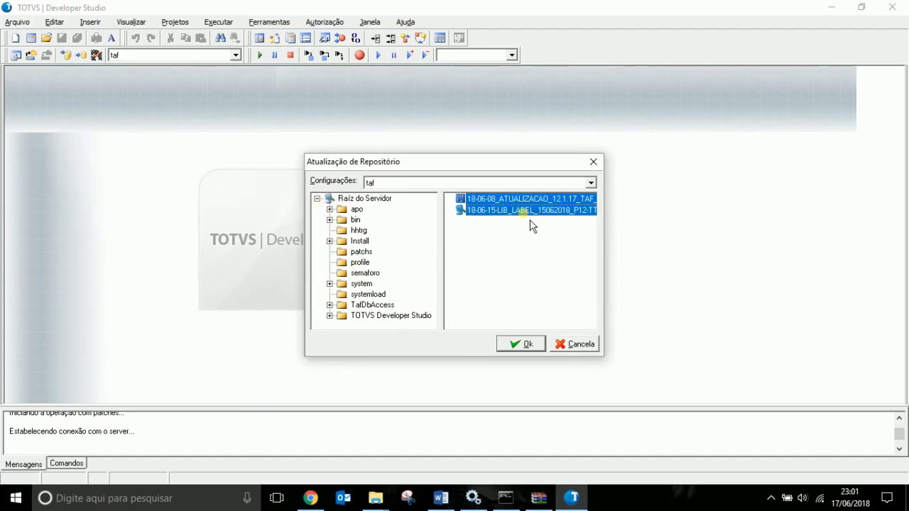
{"action": "left_click", "coordinate": [536, 351]}
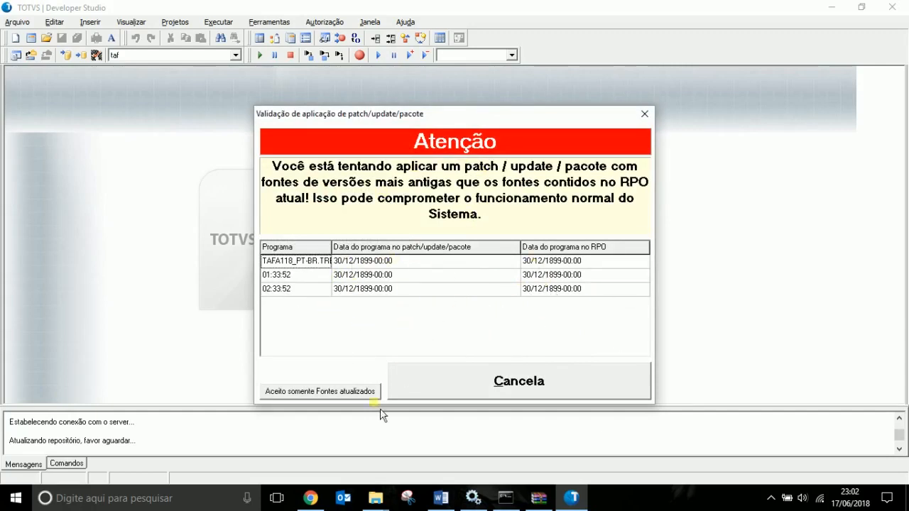
{"action": "left_click", "coordinate": [303, 397]}
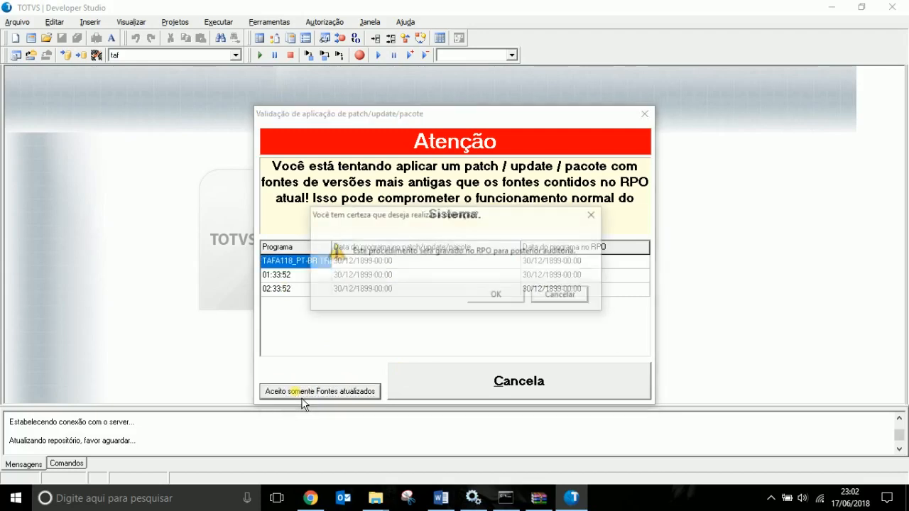
{"action": "left_click", "coordinate": [515, 302]}
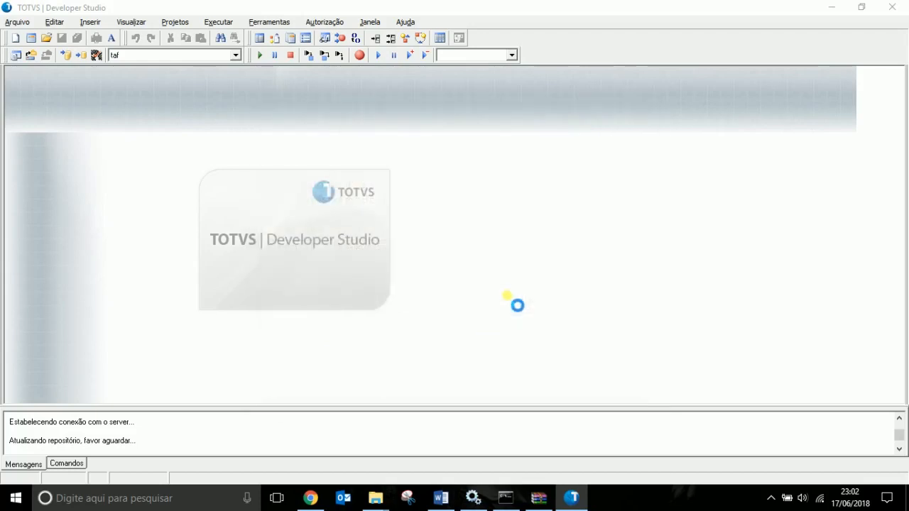
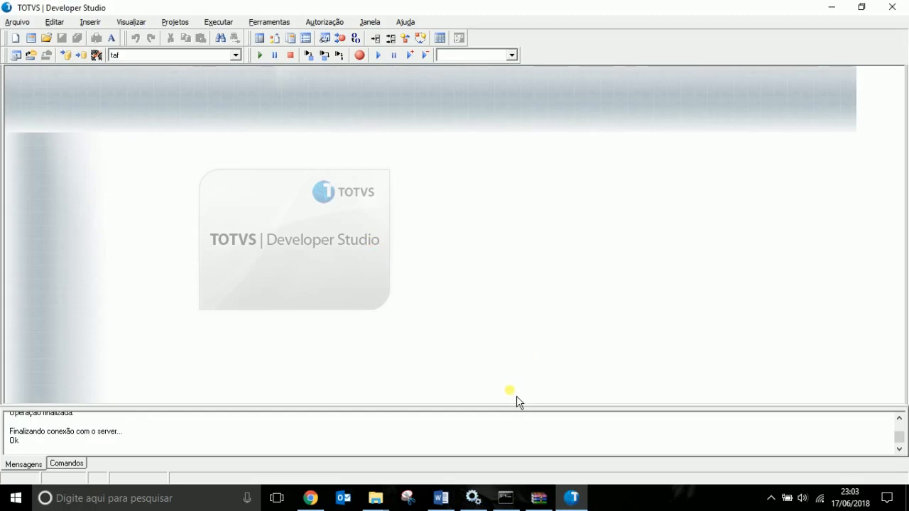
Close TOTVS Developer Studio once the repository update has finished with Ok.
{"action": "left_click", "coordinate": [892, 8]}
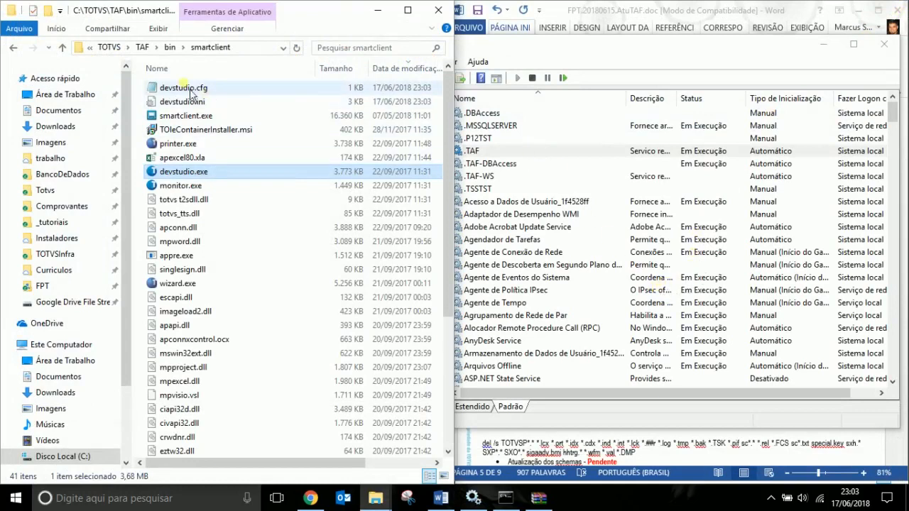
Change 'Aplicar patch acumulado' and 'Aplicar nova lib' to Concluído in the update report.
{"action": "left_click", "coordinate": [171, 50]}
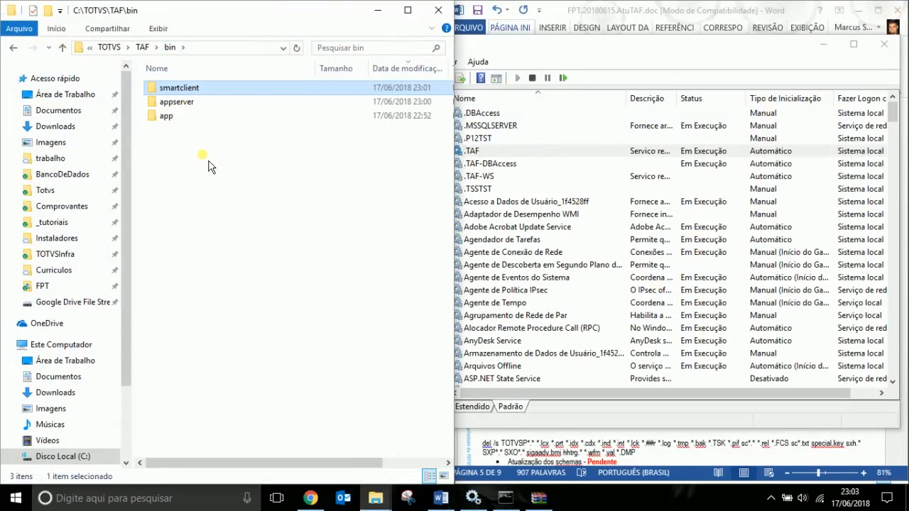
{"action": "left_click", "coordinate": [440, 498]}
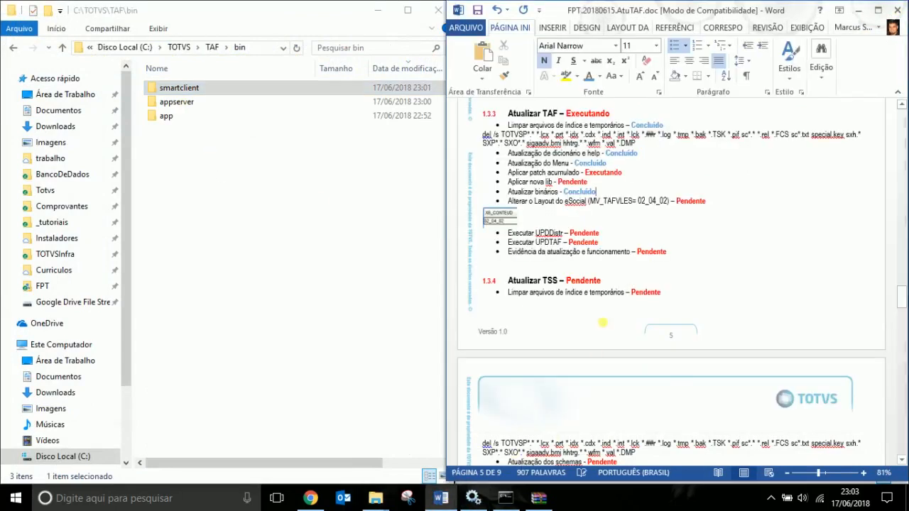
{"action": "double_click", "coordinate": [597, 164]}
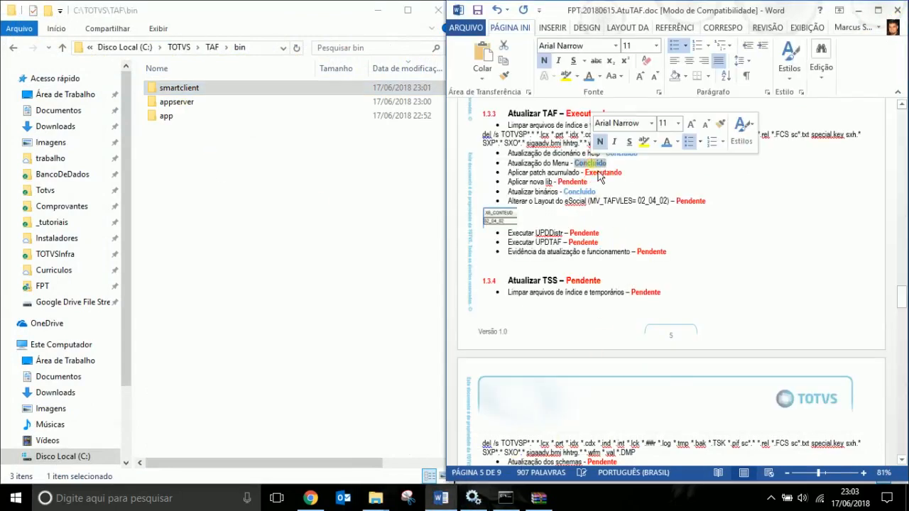
{"action": "key", "text": "ctrl+c"}
{"action": "left_click", "coordinate": [615, 172]}
{"action": "double_click", "coordinate": [604, 173]}
{"action": "key", "text": "ctrl+v"}
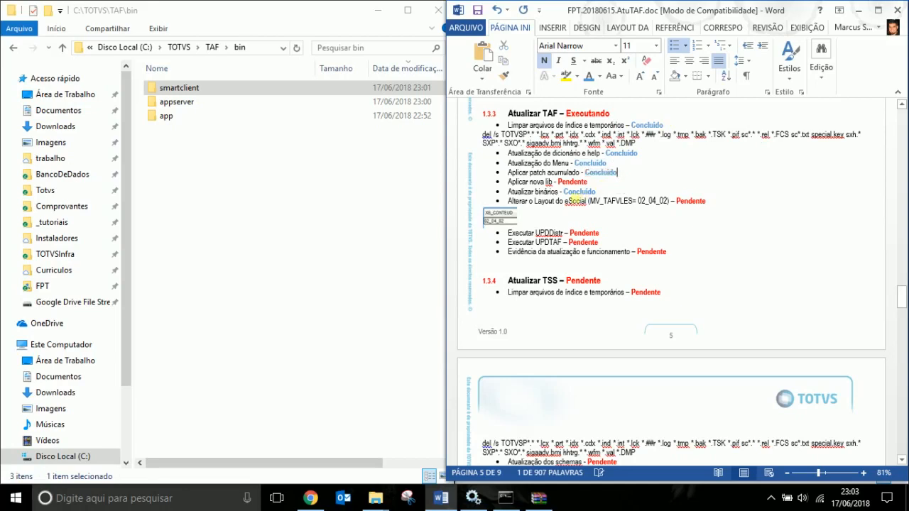
{"action": "double_click", "coordinate": [574, 182]}
{"action": "key", "text": "ctrl+v"}
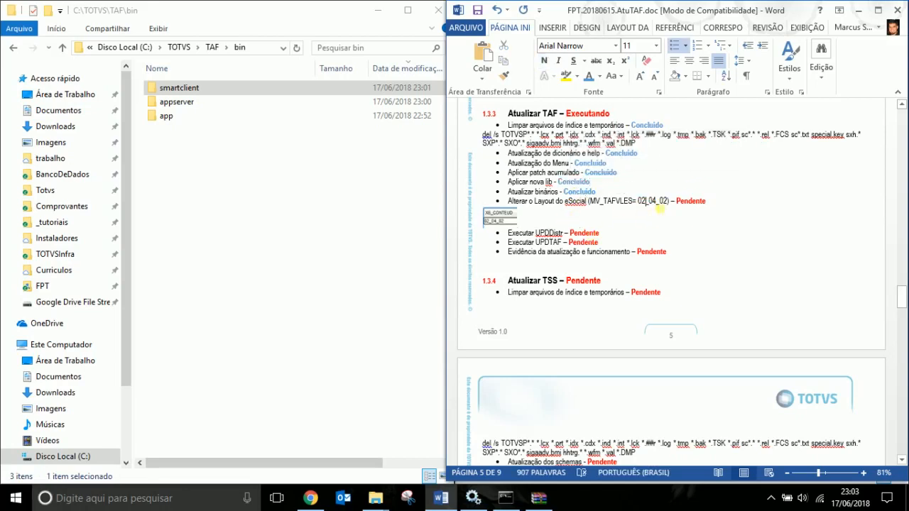
{"action": "left_click", "coordinate": [277, 197]}
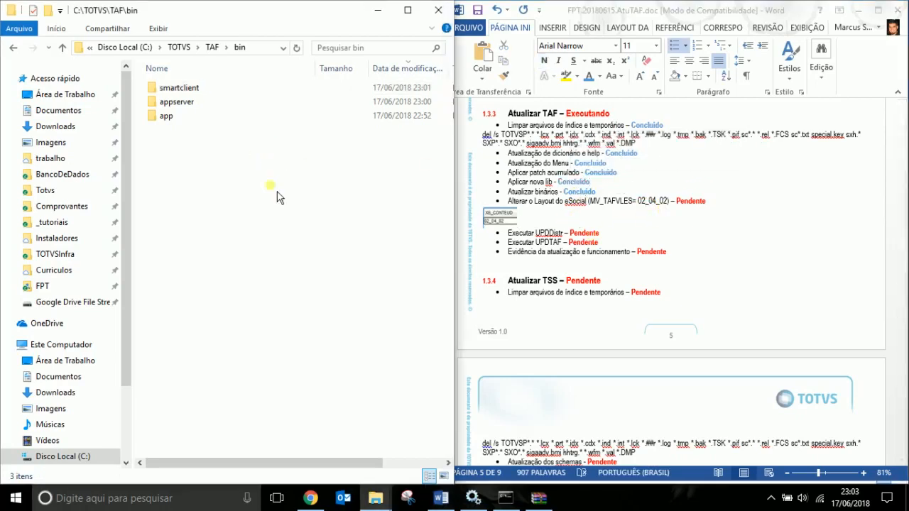
Check the SourcePath value in bin\appserver\appserver.ini.
{"action": "double_click", "coordinate": [177, 88]}
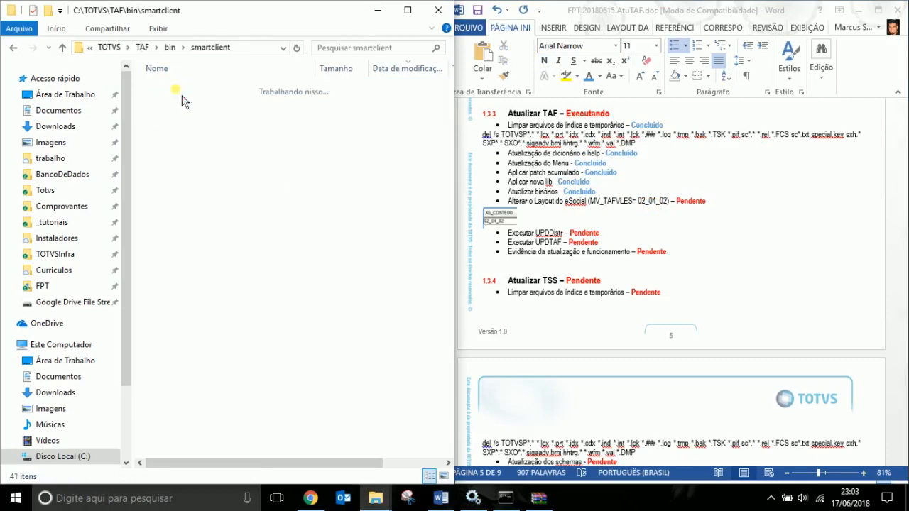
{"action": "left_click", "coordinate": [170, 47]}
{"action": "double_click", "coordinate": [185, 103]}
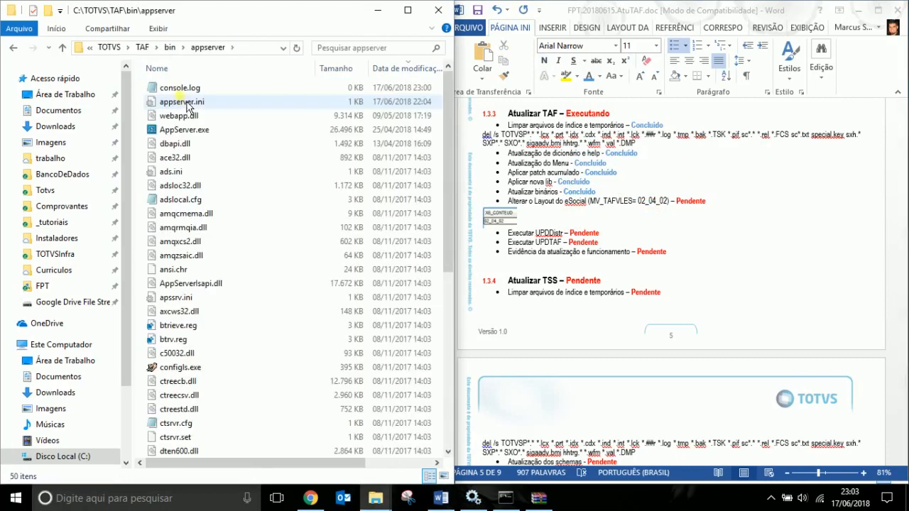
{"action": "double_click", "coordinate": [182, 105]}
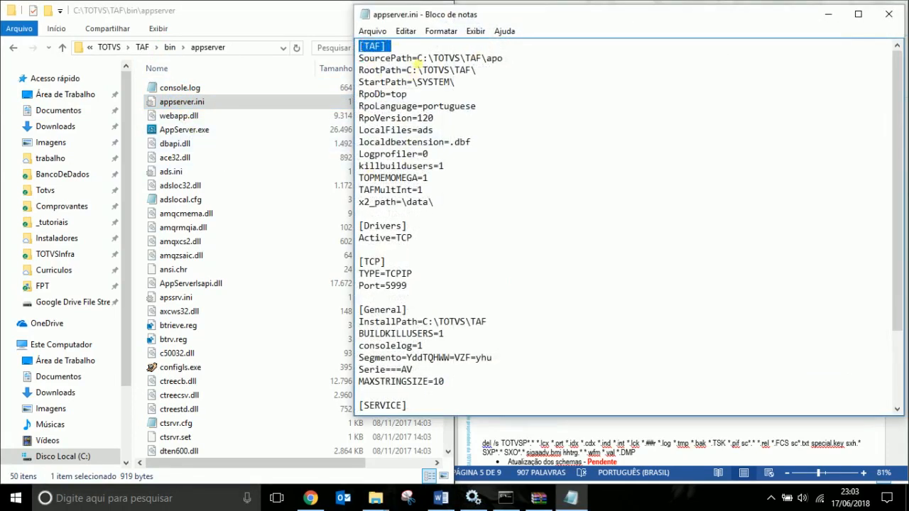
{"action": "left_click_drag", "start_coordinate": [417, 58], "coordinate": [505, 60]}
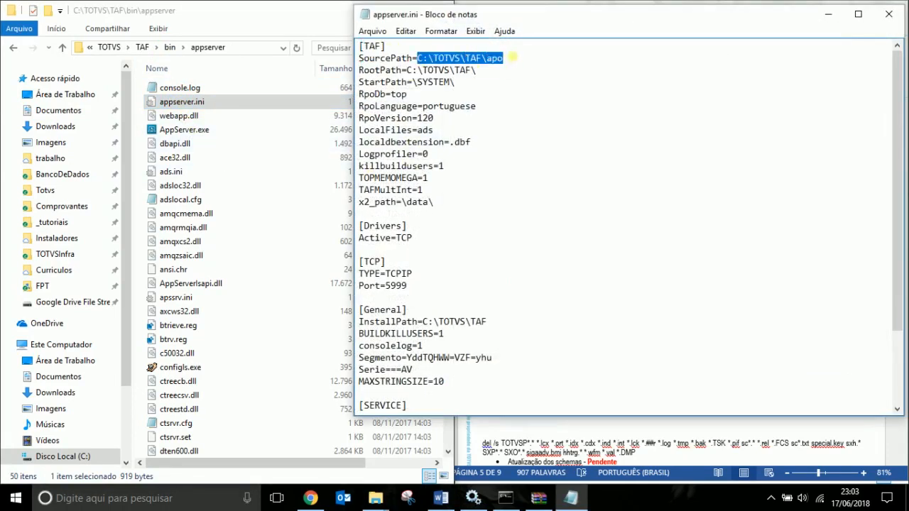
{"action": "left_click", "coordinate": [889, 14]}
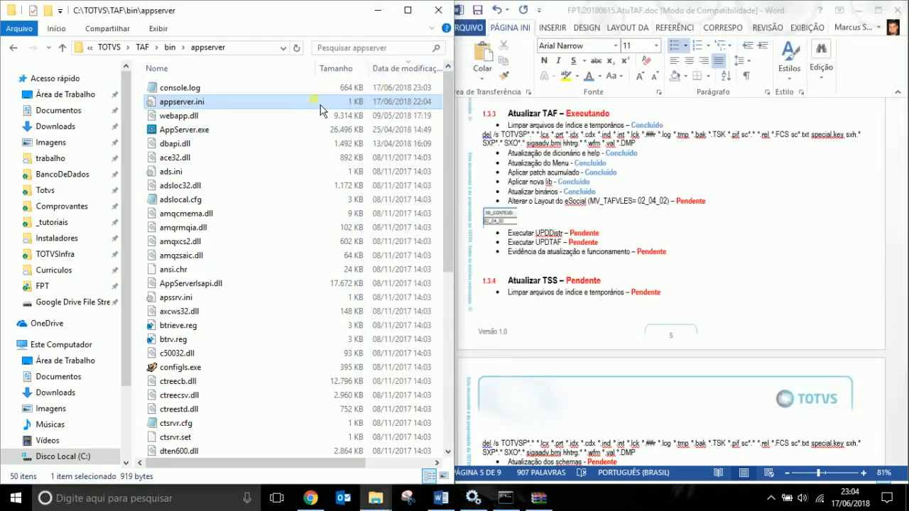
Check the SourcePath C:\TOTVS\TAF\apo in bin\app\appserver.ini.
{"action": "left_click", "coordinate": [169, 47]}
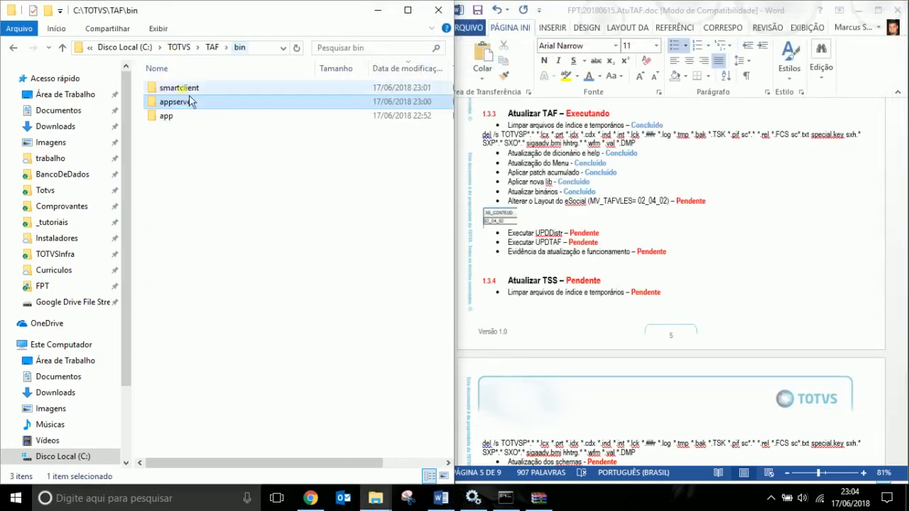
{"action": "double_click", "coordinate": [176, 118]}
{"action": "double_click", "coordinate": [176, 89]}
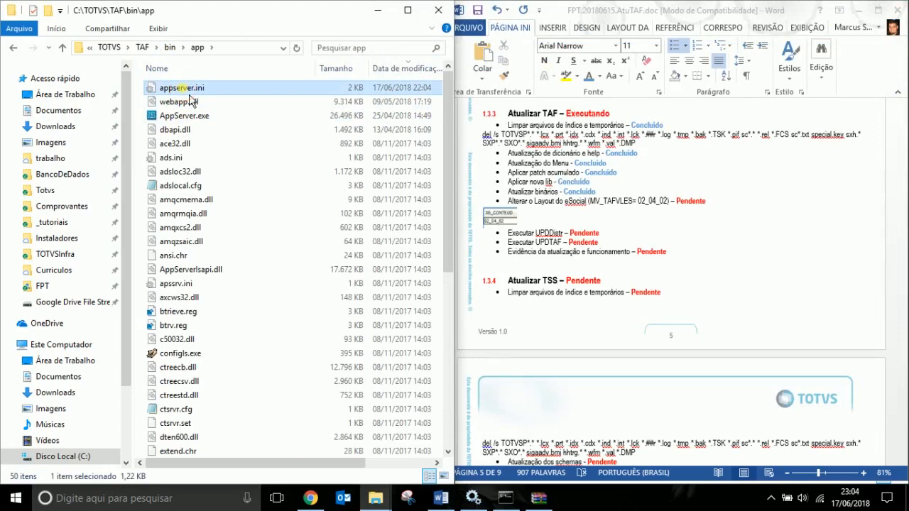
{"action": "left_click_drag", "start_coordinate": [418, 59], "coordinate": [503, 59]}
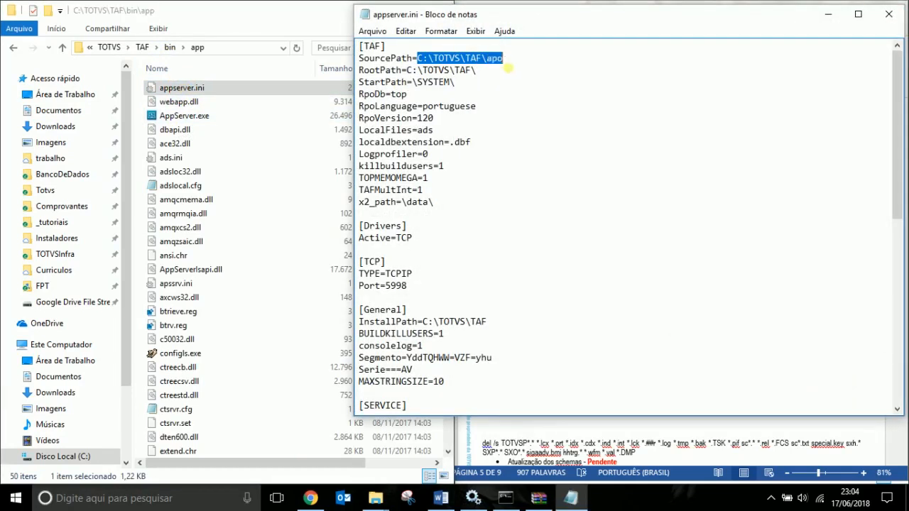
{"action": "left_click", "coordinate": [896, 16]}
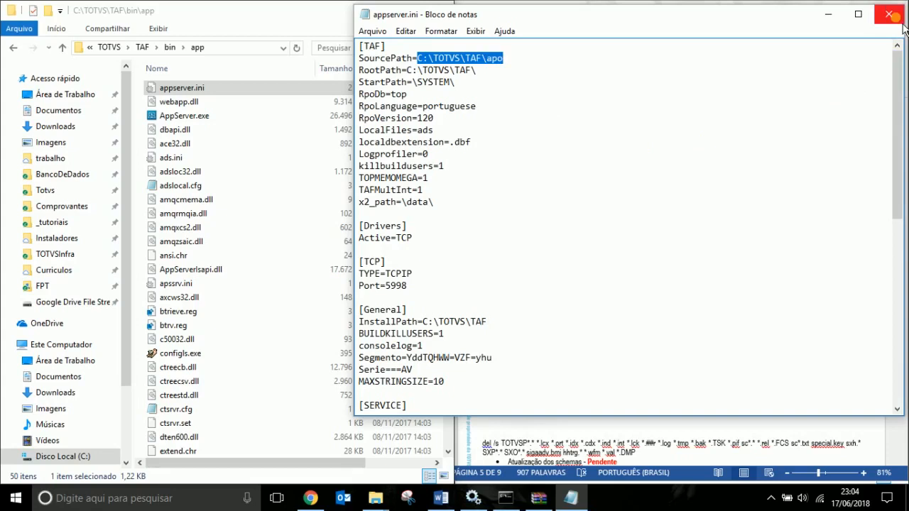
{"action": "left_click", "coordinate": [895, 16]}
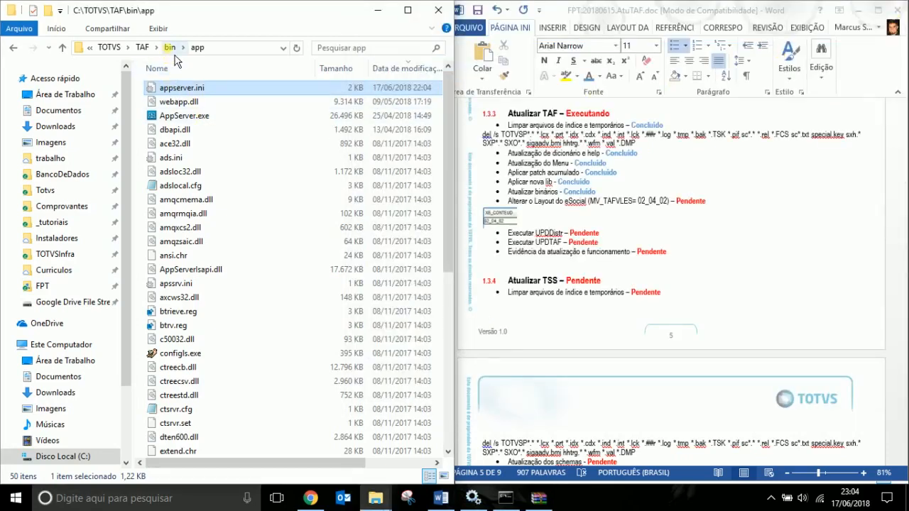
Check the size of tttp120.rpo in the TAF\apo repository folder.
{"action": "left_click", "coordinate": [175, 54]}
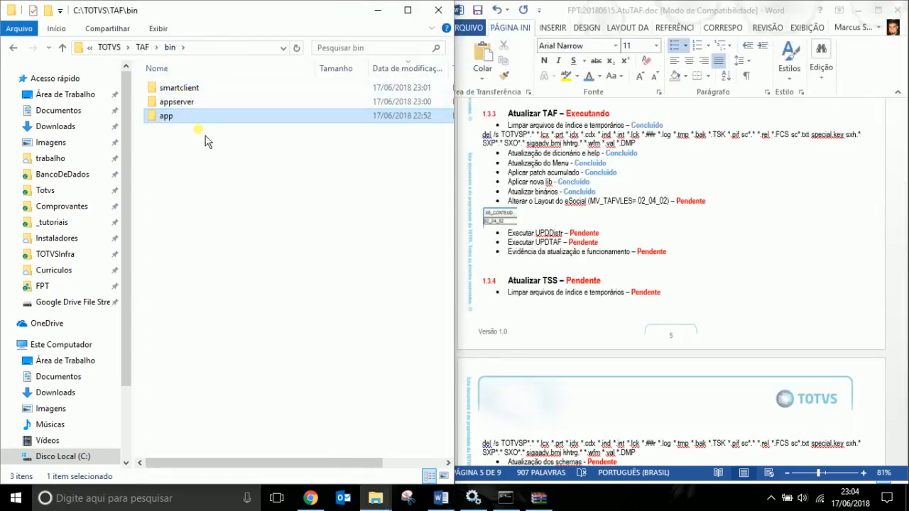
{"action": "left_click", "coordinate": [142, 47]}
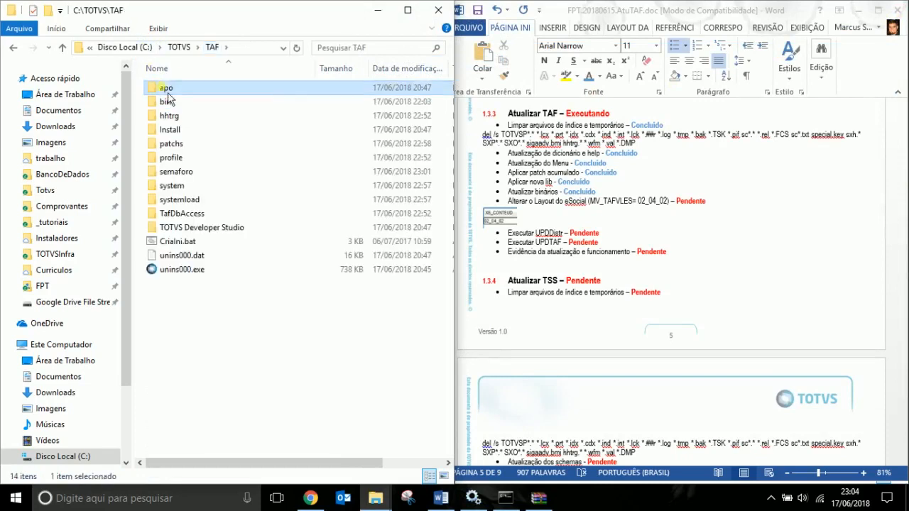
{"action": "double_click", "coordinate": [165, 88]}
{"action": "left_click", "coordinate": [298, 88]}
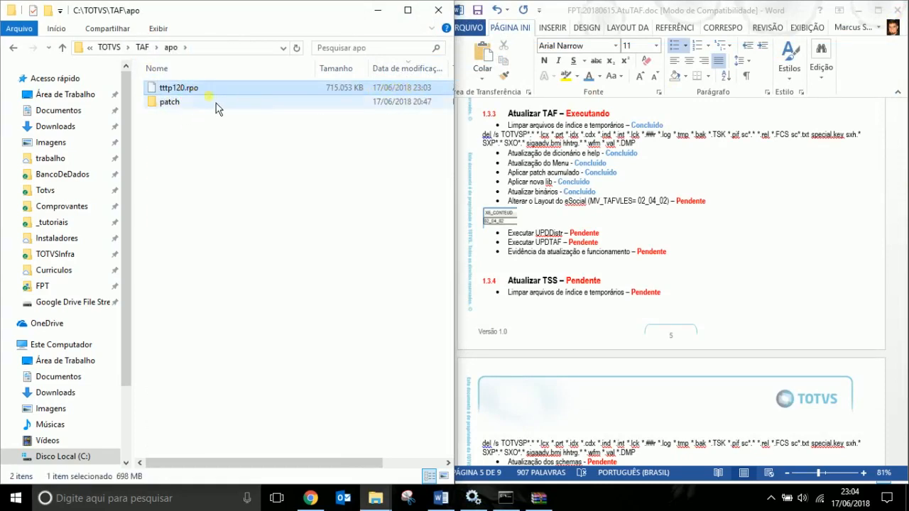
Select smartclient.exe in the TAF\bin\smartclient folder.
{"action": "left_click", "coordinate": [143, 47]}
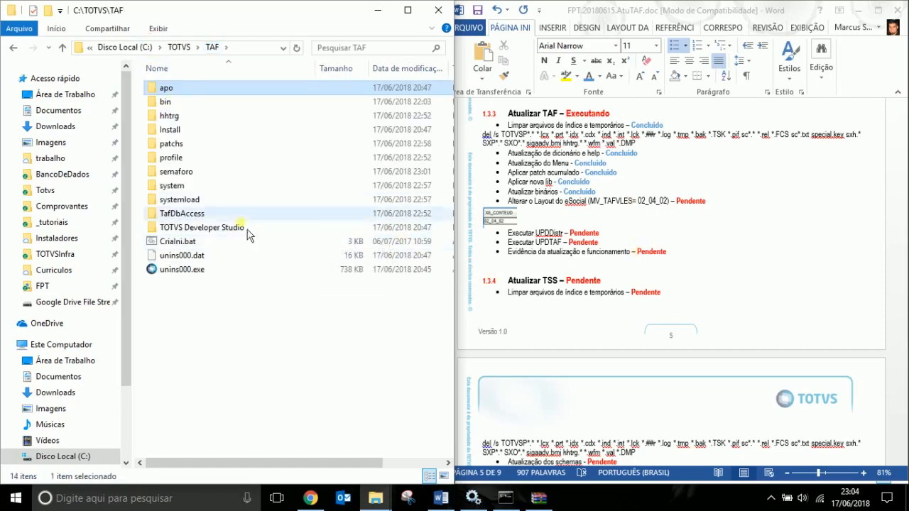
{"action": "double_click", "coordinate": [179, 103]}
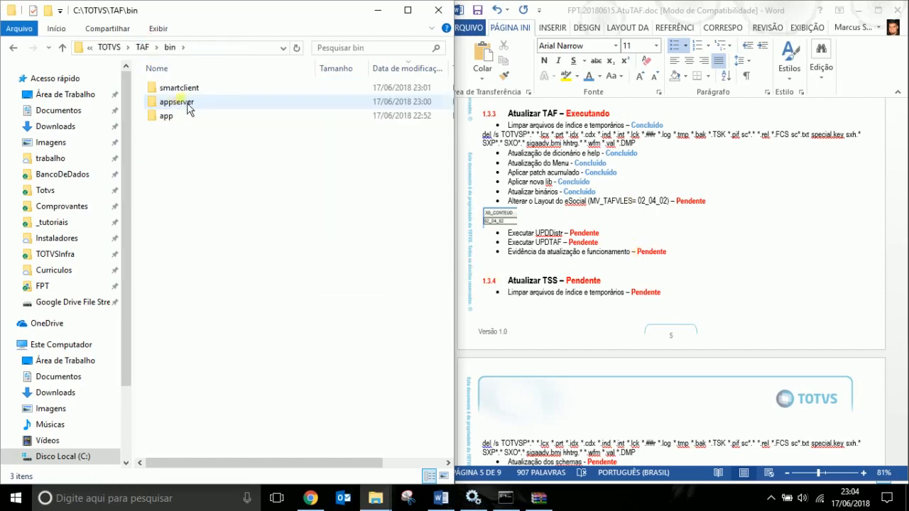
{"action": "double_click", "coordinate": [197, 93]}
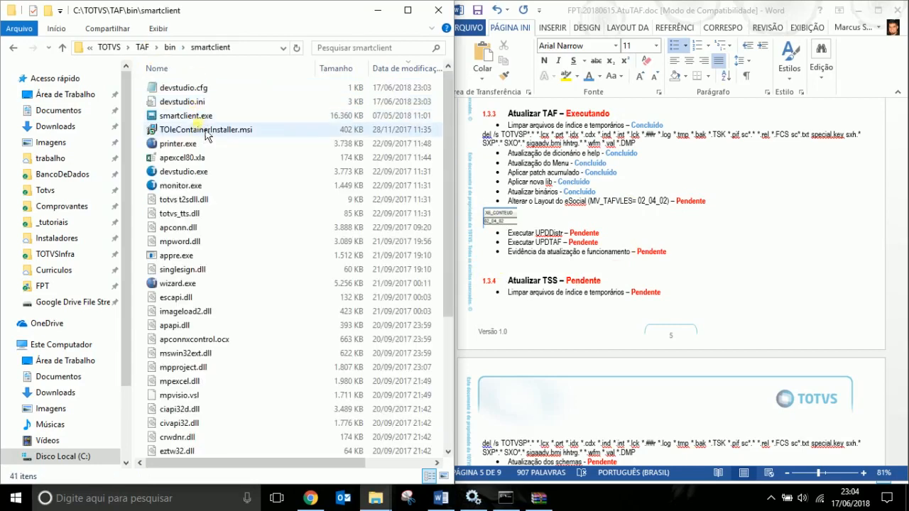
{"action": "left_click", "coordinate": [207, 121]}
Launch SmartClient with upddistr as the initial program and log in as admin.
{"action": "double_click", "coordinate": [206, 118]}
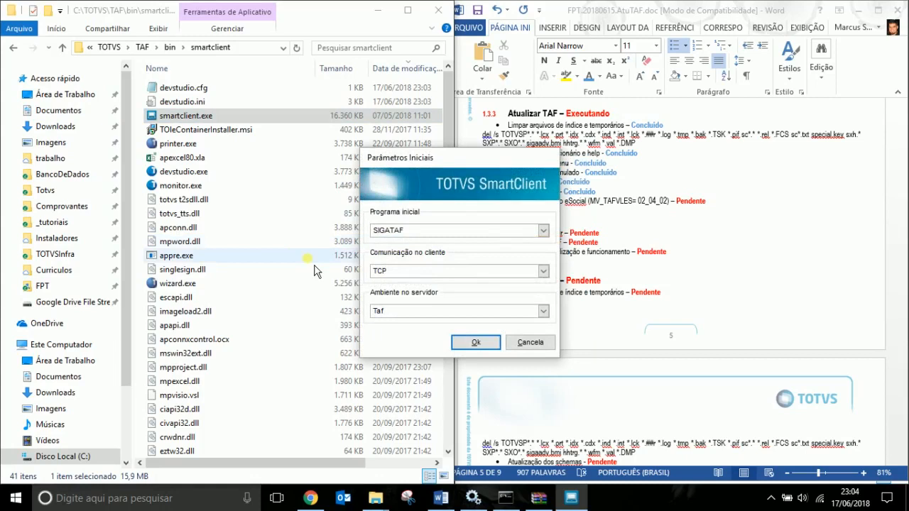
{"action": "type", "text": "upddistr"}
{"action": "key", "text": "Return"}
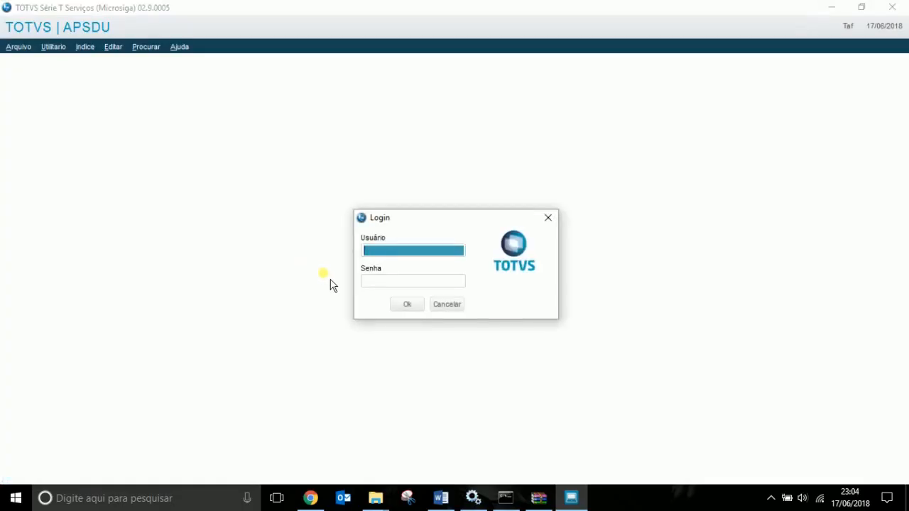
{"action": "type", "text": "admin"}
{"action": "key", "text": "Tab"}
{"action": "key", "text": "Tab"}
{"action": "key", "text": "Return"}
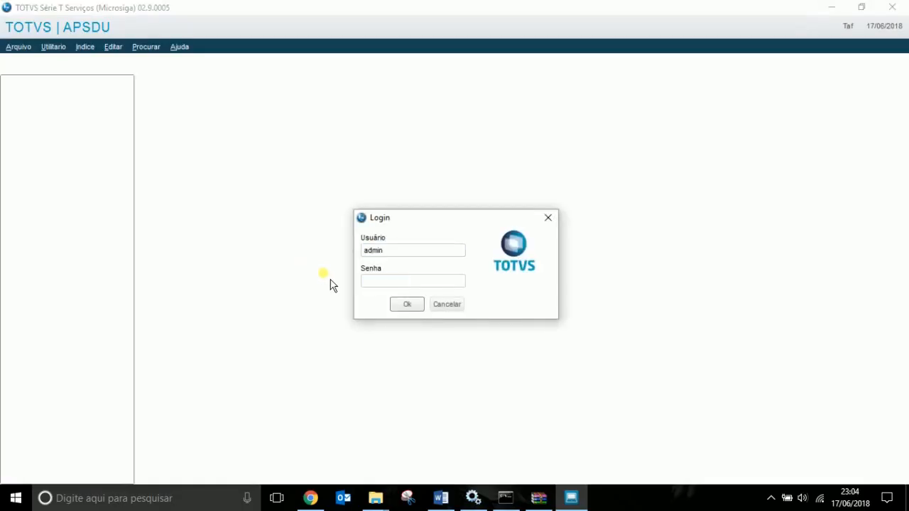
Try the Ctree (CTREECDX) driver and browse the server tree, then cancel.
{"action": "left_click", "coordinate": [470, 268]}
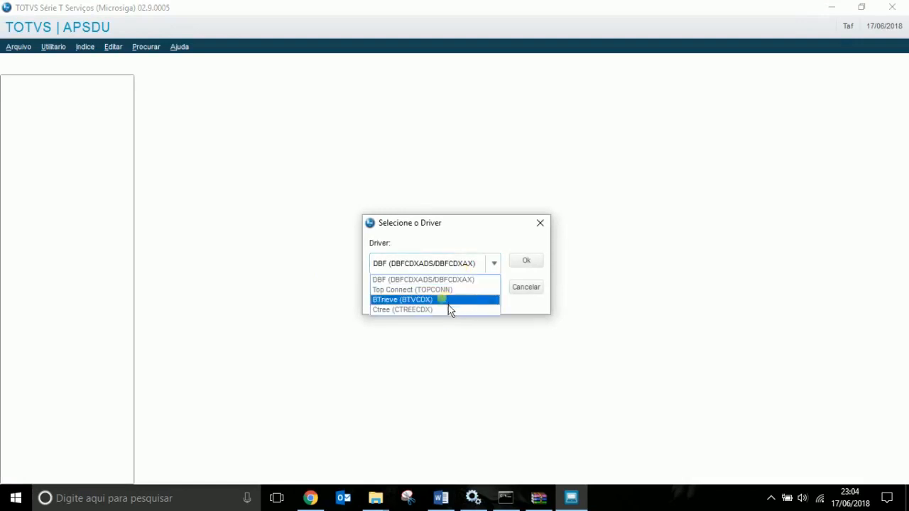
{"action": "left_click", "coordinate": [446, 300]}
{"action": "left_click", "coordinate": [526, 261]}
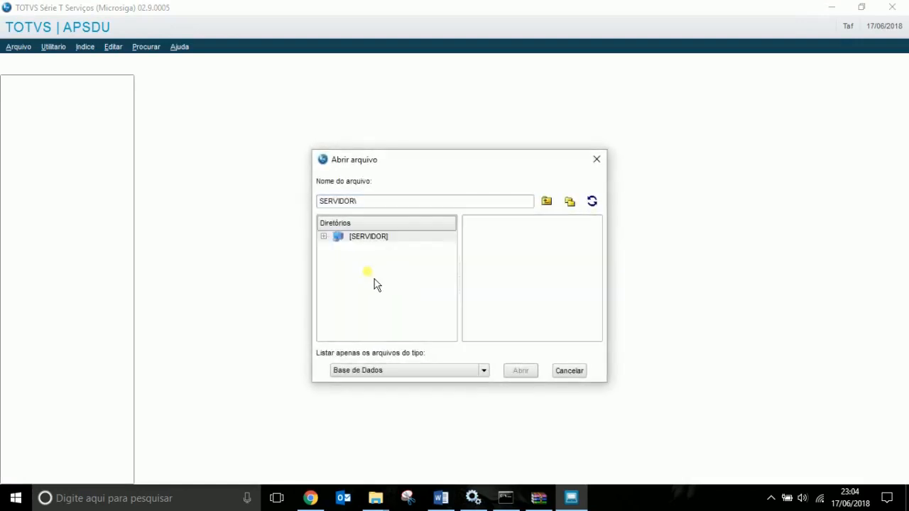
{"action": "left_click", "coordinate": [324, 237]}
{"action": "left_click", "coordinate": [409, 296]}
{"action": "key", "text": "Down"}
{"action": "key", "text": "Down"}
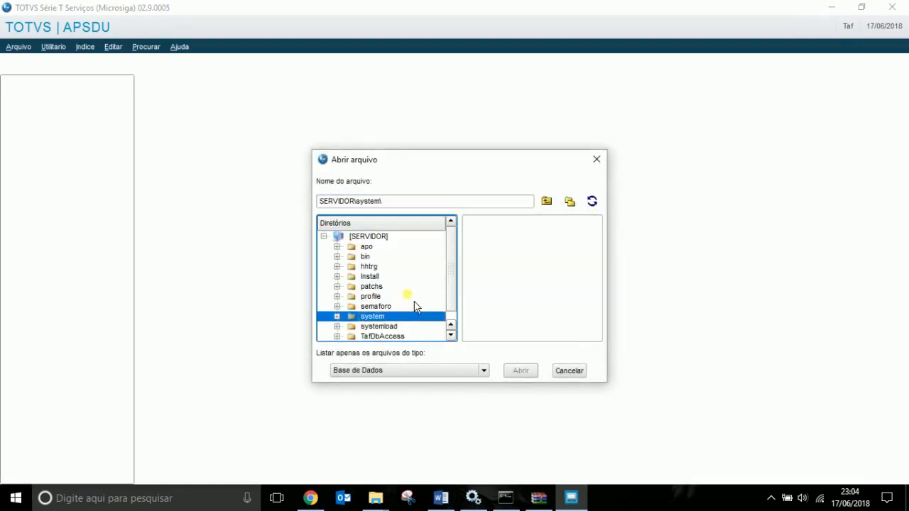
{"action": "left_click", "coordinate": [571, 372]}
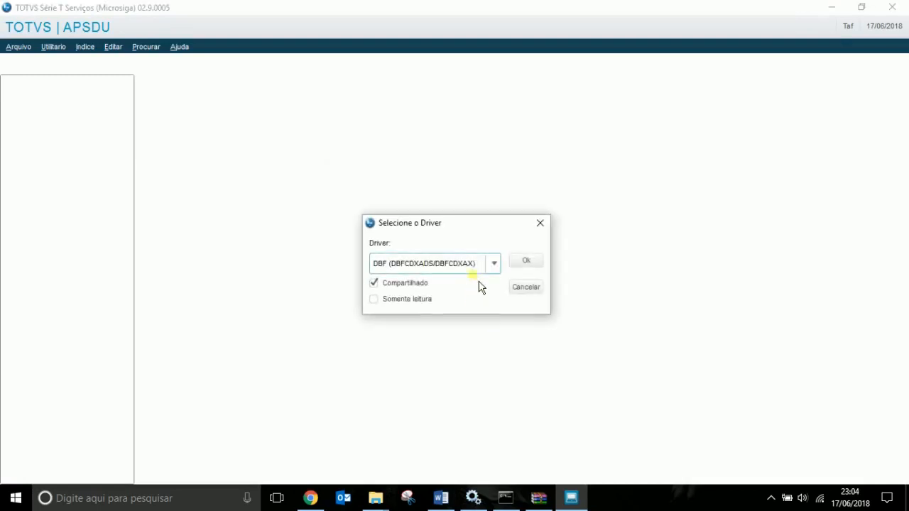
With the DBF driver, open \system\sx6990.dbf from the server.
{"action": "left_click", "coordinate": [457, 267]}
{"action": "left_click", "coordinate": [421, 280]}
{"action": "left_click", "coordinate": [525, 260]}
{"action": "left_click", "coordinate": [335, 238]}
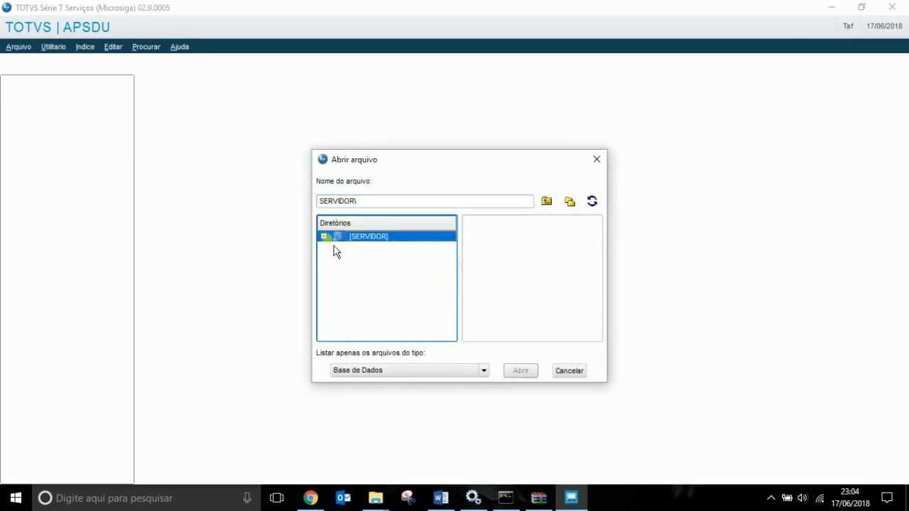
{"action": "left_click", "coordinate": [324, 237]}
{"action": "left_click", "coordinate": [376, 268]}
{"action": "key", "text": "s"}
{"action": "key", "text": "y"}
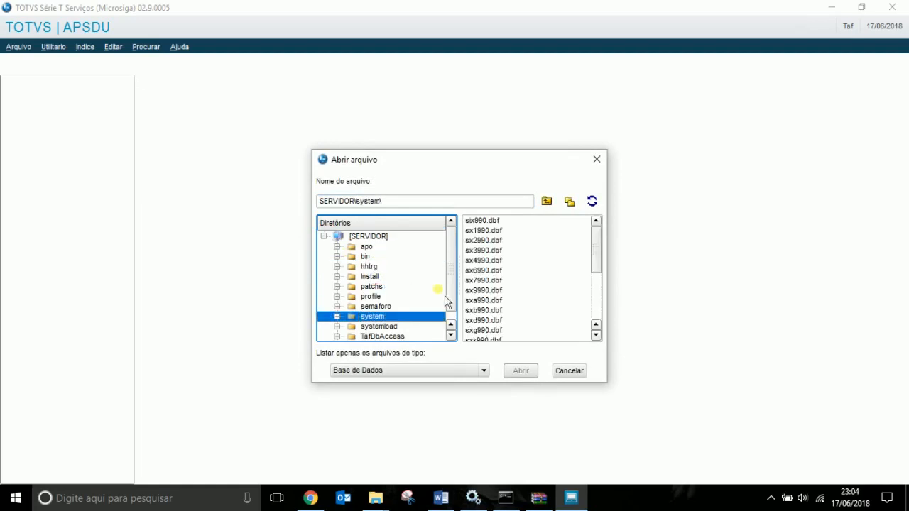
{"action": "left_click", "coordinate": [474, 271]}
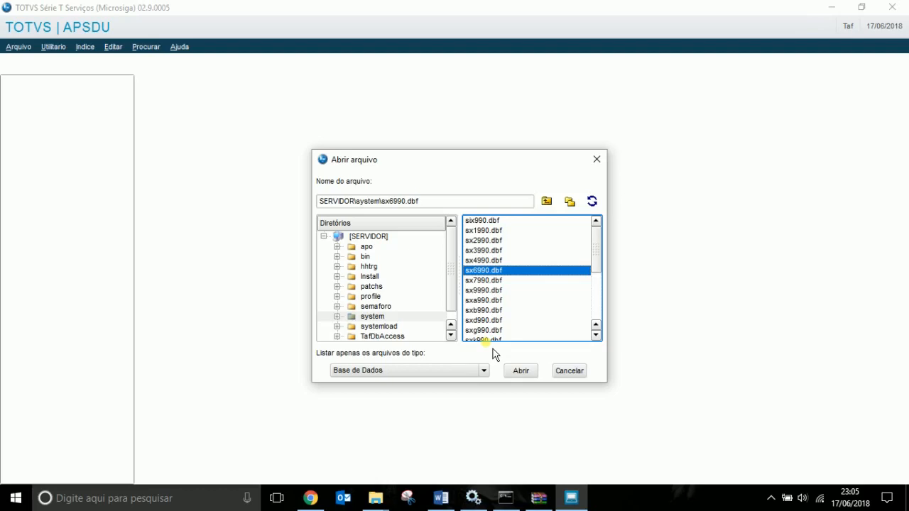
{"action": "left_click", "coordinate": [523, 371]}
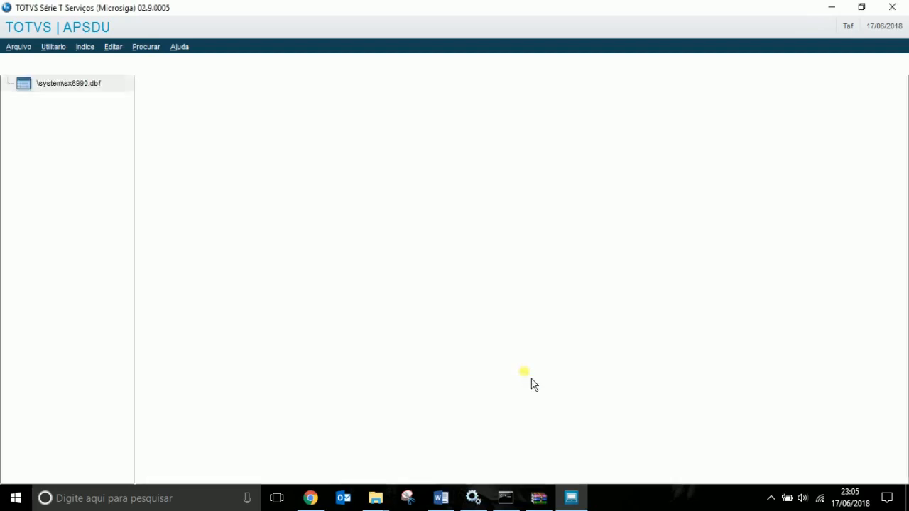
Filter the table on X6_VAR equal to MV_TAFVLES.
{"action": "key", "text": "ctrl+l"}
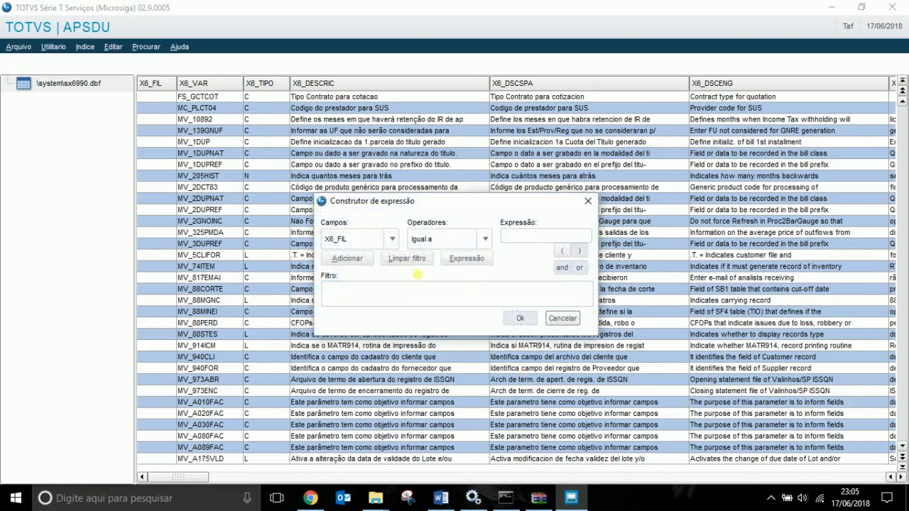
{"action": "left_click", "coordinate": [391, 240]}
{"action": "left_click", "coordinate": [369, 265]}
{"action": "left_click", "coordinate": [536, 240]}
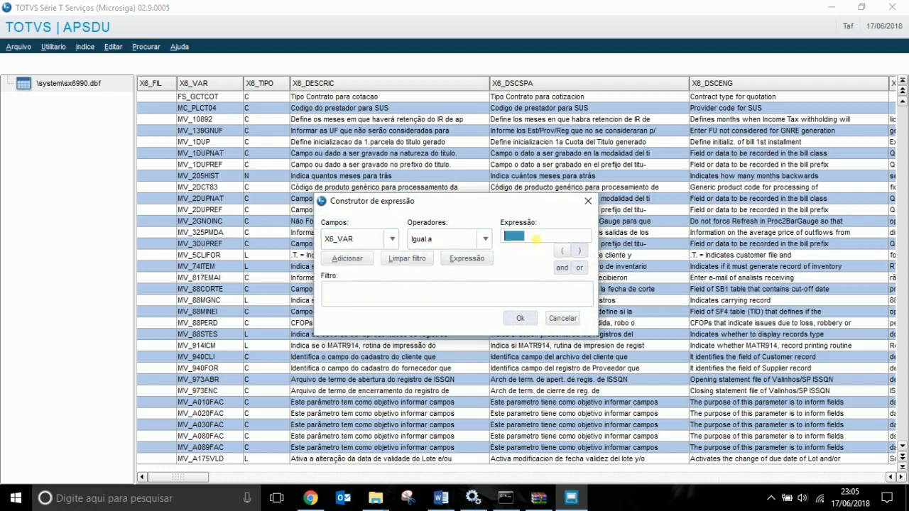
{"action": "type", "text": "MV_TAFVLES"}
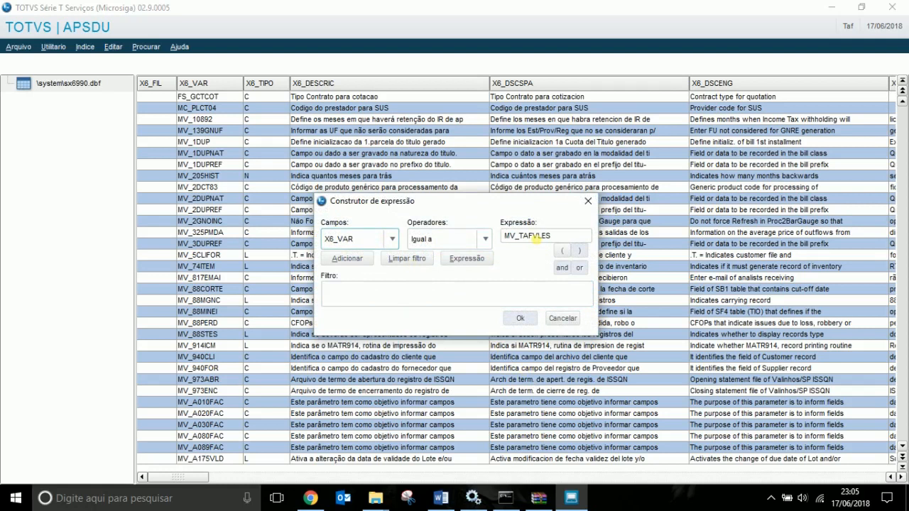
{"action": "left_click", "coordinate": [347, 258]}
{"action": "left_click", "coordinate": [520, 320]}
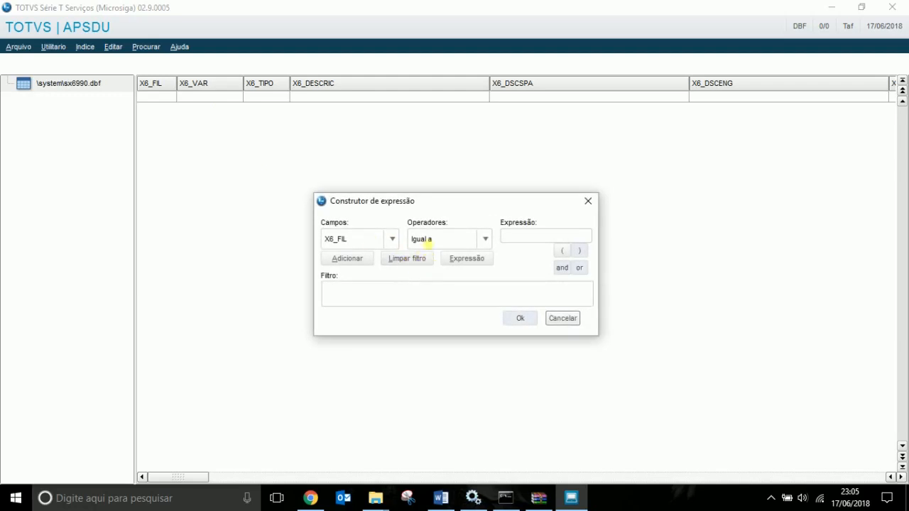
Copy MV_TAFVLES from the Word report and reapply the X6_VAR filter with it.
{"action": "left_click", "coordinate": [371, 240]}
{"action": "left_click", "coordinate": [353, 265]}
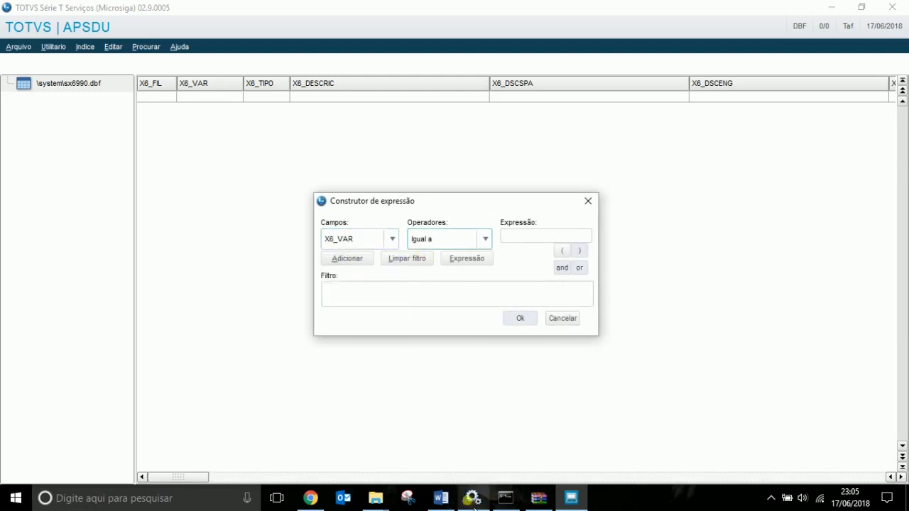
{"action": "left_click", "coordinate": [441, 498]}
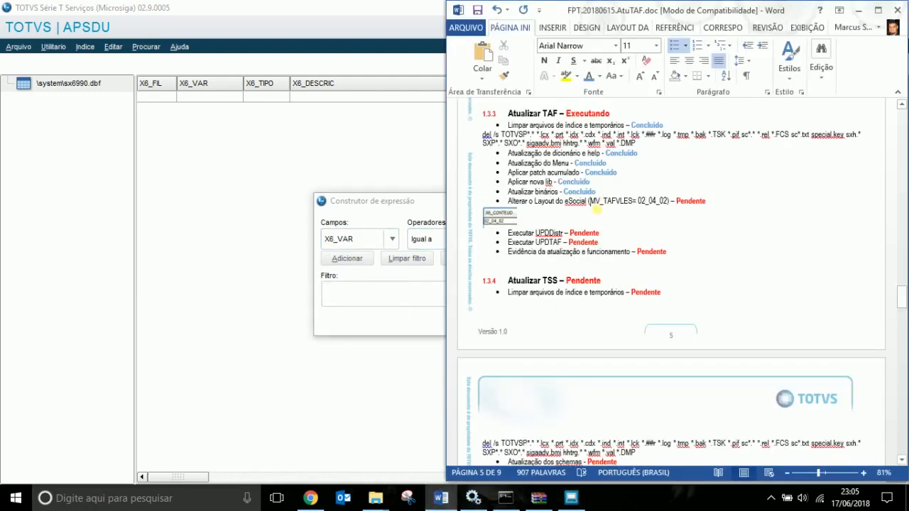
{"action": "left_click_drag", "start_coordinate": [591, 202], "coordinate": [632, 202]}
{"action": "key", "text": "ctrl+c"}
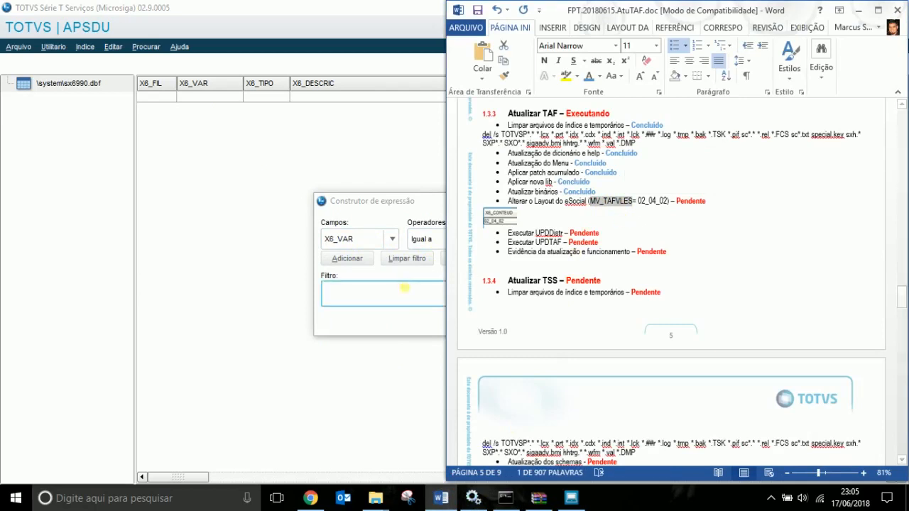
{"action": "left_click", "coordinate": [405, 288]}
{"action": "left_click", "coordinate": [527, 236]}
{"action": "key", "text": "ctrl+v"}
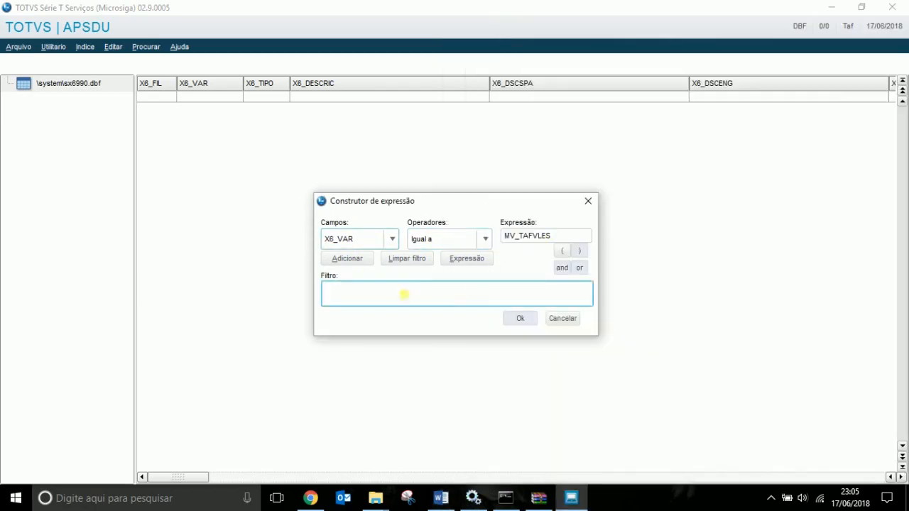
{"action": "left_click", "coordinate": [365, 262]}
{"action": "left_click", "coordinate": [522, 319]}
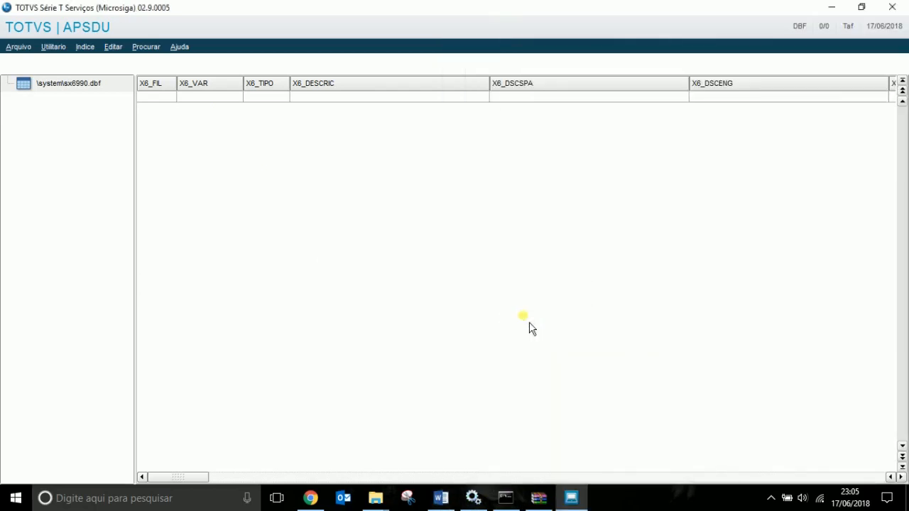
Inspect the empty filtered results grid.
{"action": "left_click", "coordinate": [421, 234]}
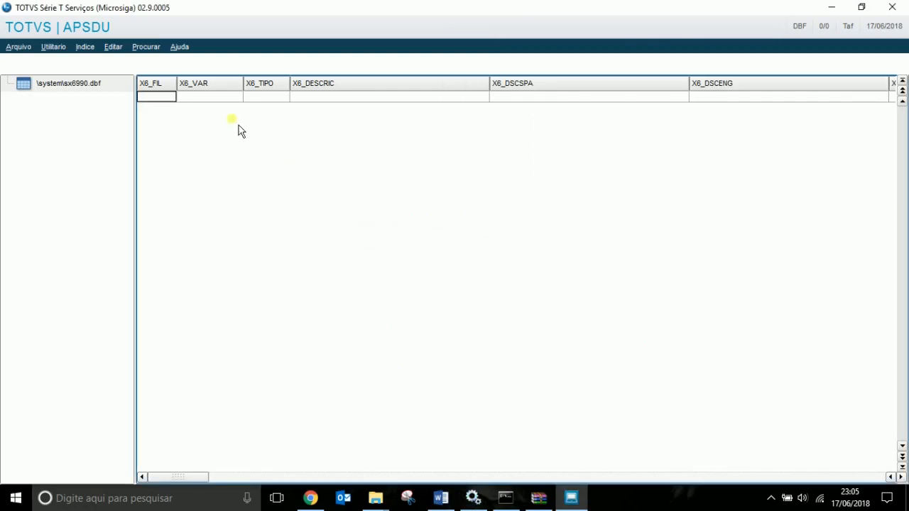
{"action": "left_click", "coordinate": [213, 98]}
{"action": "left_click", "coordinate": [300, 96]}
{"action": "left_click", "coordinate": [240, 96]}
{"action": "left_click", "coordinate": [160, 97]}
{"action": "left_click", "coordinate": [281, 97]}
{"action": "left_click", "coordinate": [169, 97]}
Rebuild the filter as X6_VAR 'Contem a expressão' MV_TAFV and apply it.
{"action": "key", "text": "ctrl+f"}
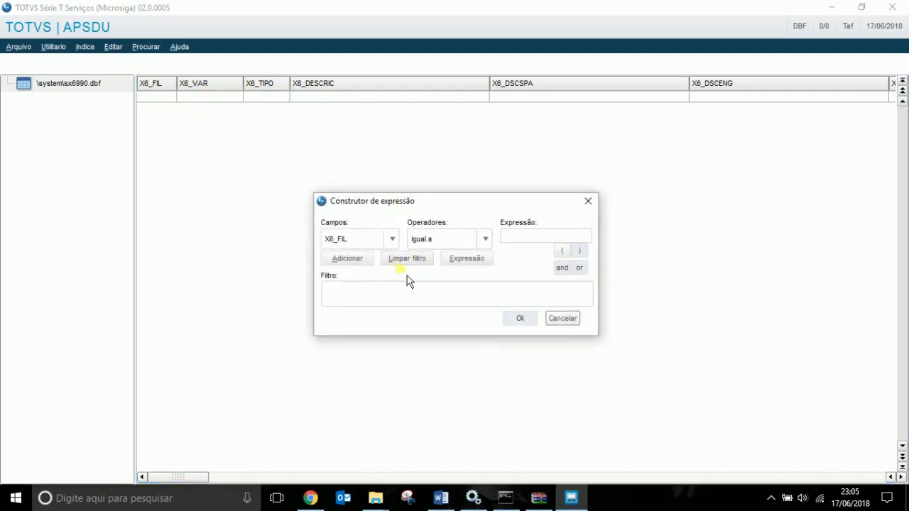
{"action": "left_click", "coordinate": [392, 240]}
{"action": "left_click", "coordinate": [363, 265]}
{"action": "left_click", "coordinate": [486, 240]}
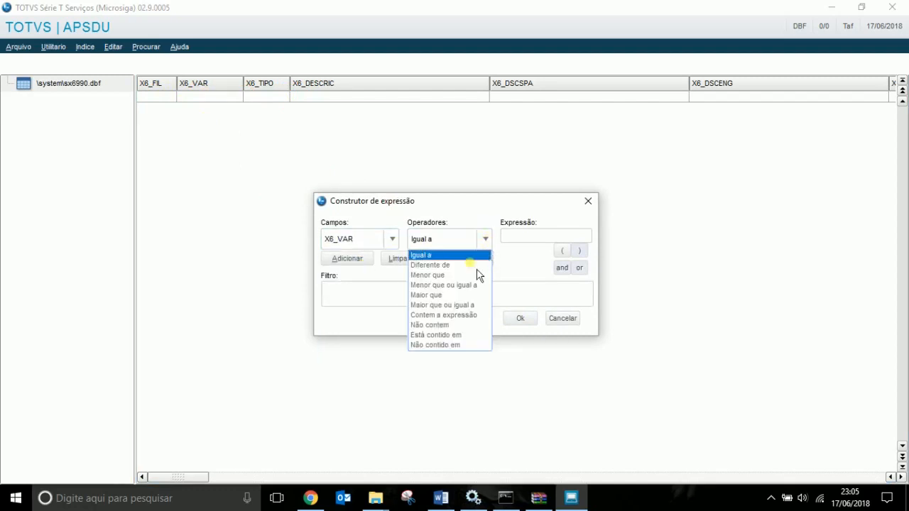
{"action": "left_click", "coordinate": [444, 314]}
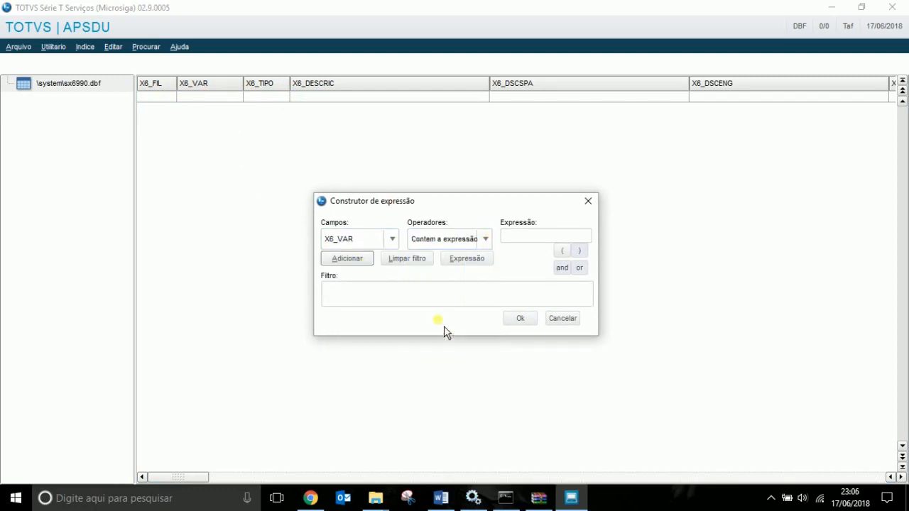
{"action": "left_click", "coordinate": [549, 240]}
{"action": "key", "text": "ctrl+v"}
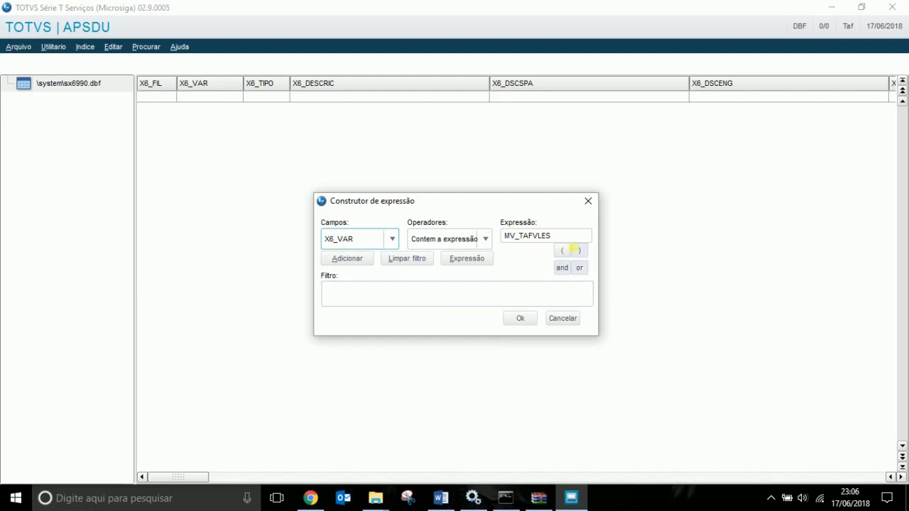
{"action": "left_click", "coordinate": [572, 241]}
{"action": "left_click", "coordinate": [583, 242]}
{"action": "key", "text": "Tab"}
{"action": "left_click", "coordinate": [349, 260]}
{"action": "left_click", "coordinate": [532, 319]}
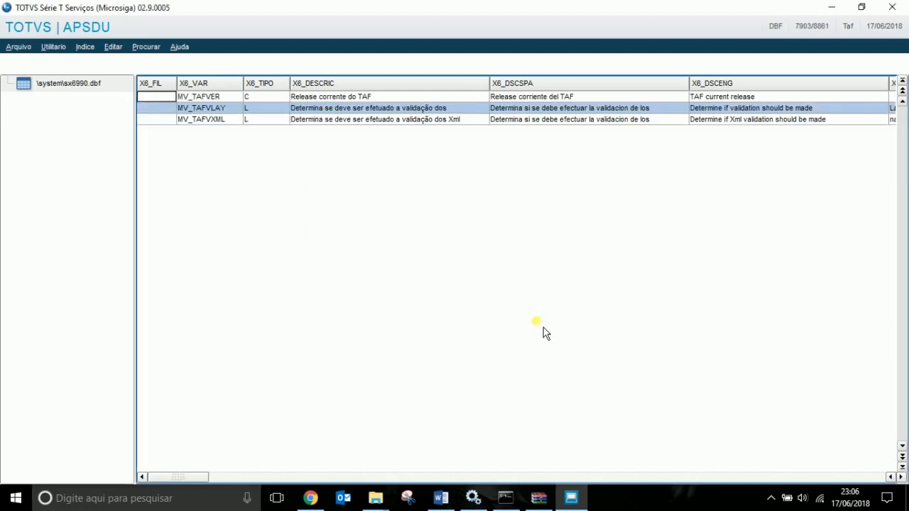
Review the MV_TAFVER, MV_TAFVLAY and MV_TAFVXML records, then close APSDU.
{"action": "left_click", "coordinate": [206, 97]}
{"action": "key", "text": "Down"}
{"action": "key", "text": "Down"}
{"action": "key", "text": "Up"}
{"action": "key", "text": "Up"}
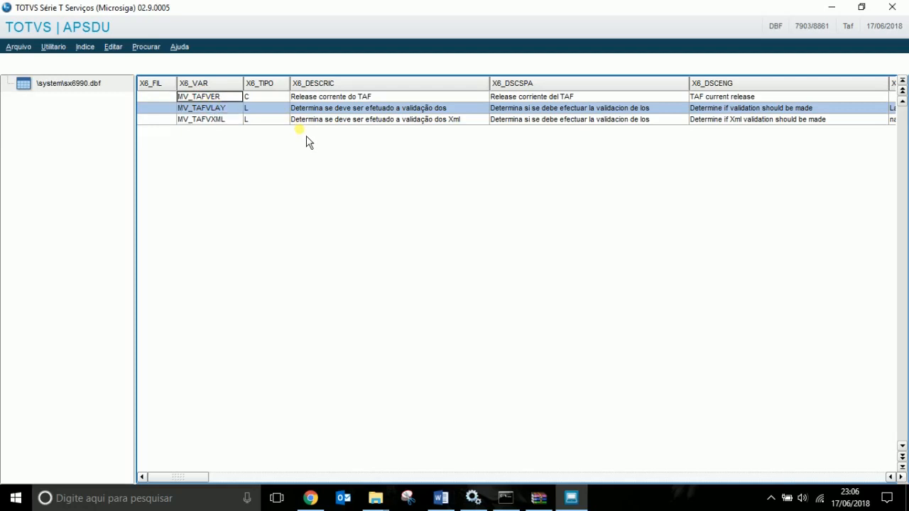
{"action": "key", "text": "Down"}
{"action": "key", "text": "Down"}
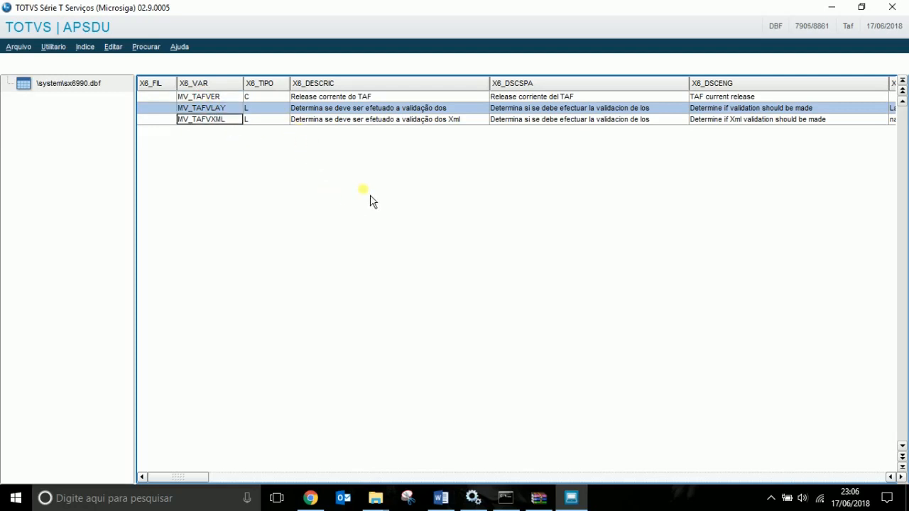
{"action": "left_click", "coordinate": [892, 7]}
{"action": "left_click", "coordinate": [596, 299]}
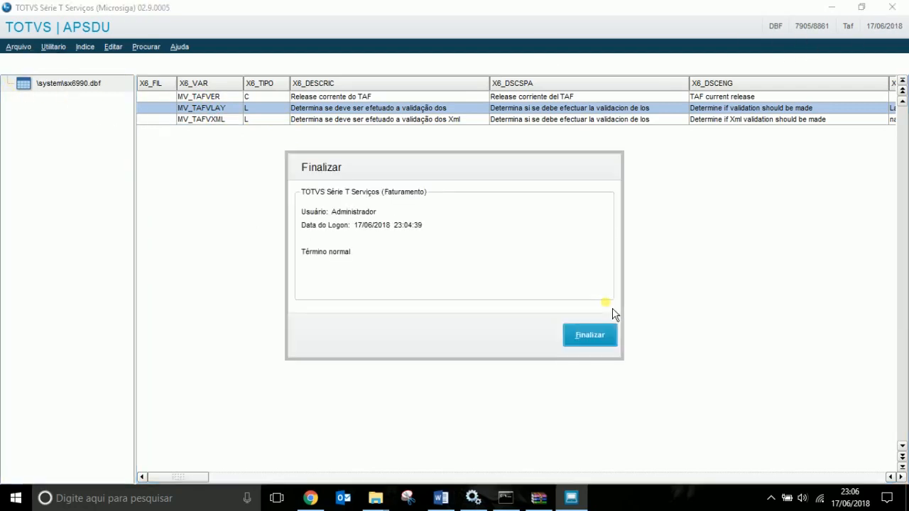
Change Executar UPDDistr's status from Pendente to Executando and add a plain blank line below.
{"action": "left_click", "coordinate": [588, 339]}
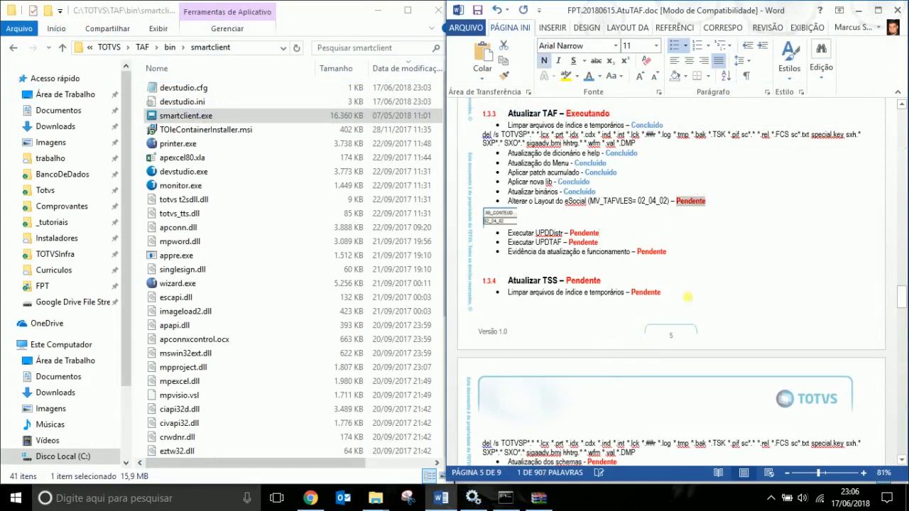
{"action": "left_click", "coordinate": [663, 243]}
{"action": "double_click", "coordinate": [584, 233]}
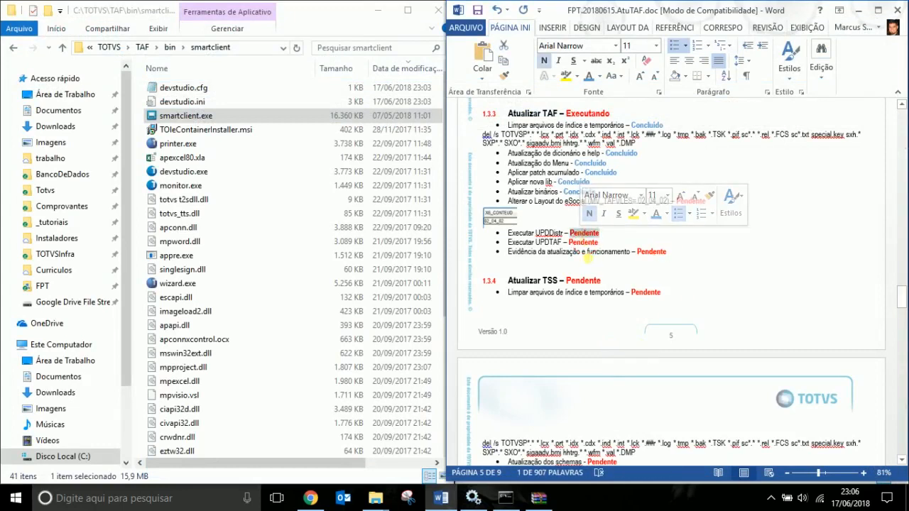
{"action": "type", "text": "Exe"}
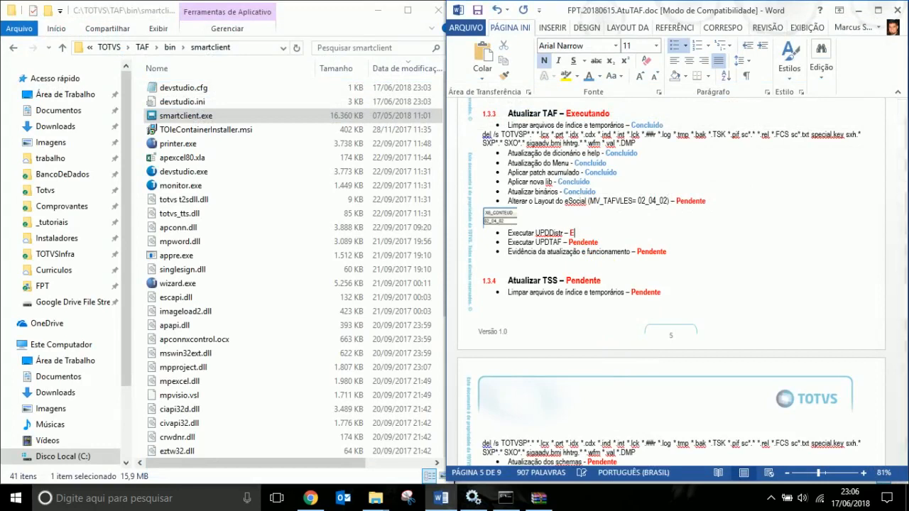
{"action": "type", "text": "cutando"}
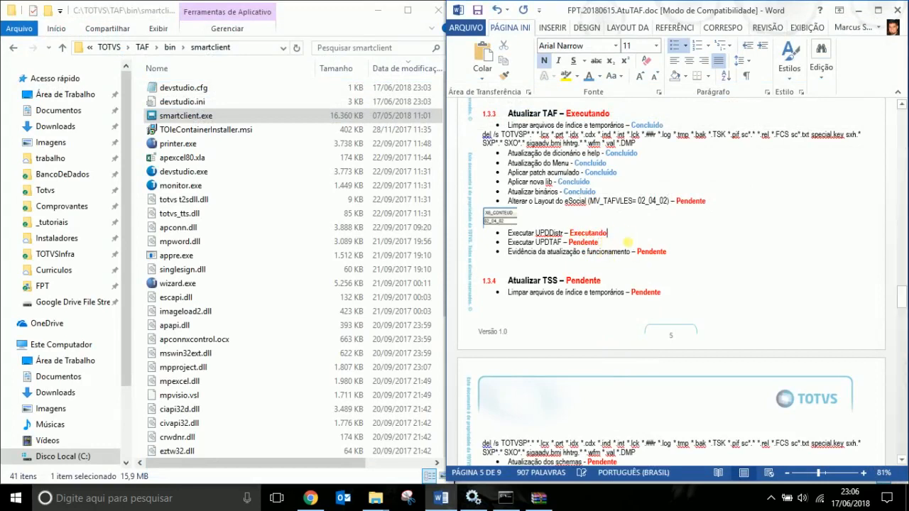
{"action": "key", "text": "Return"}
{"action": "key", "text": "BackSpace"}
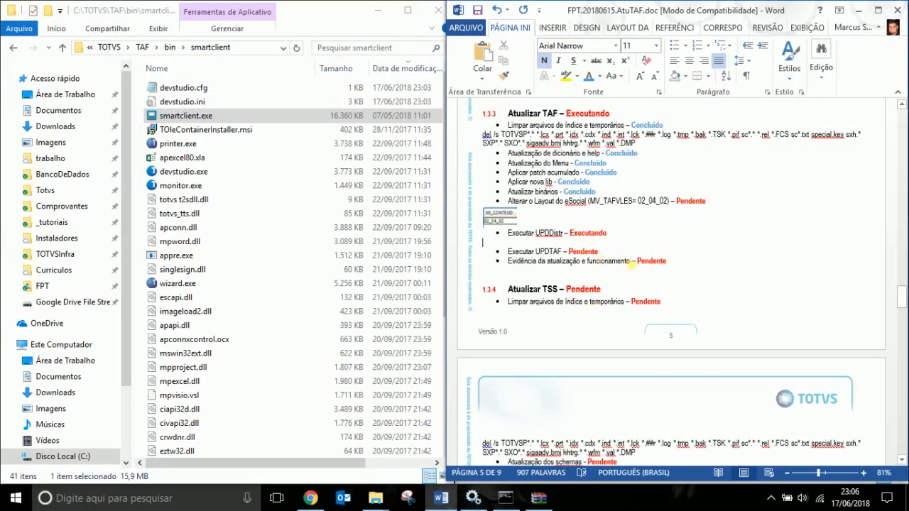
{"action": "left_click", "coordinate": [183, 119]}
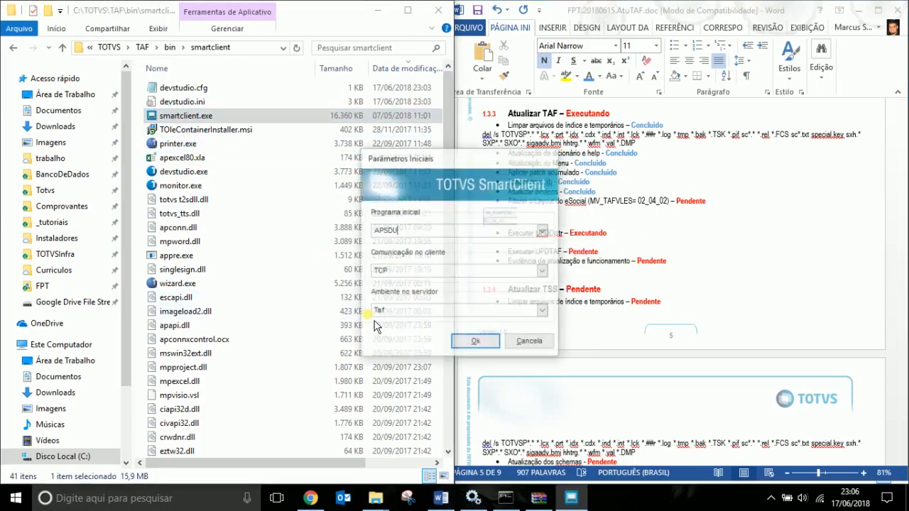
Start SmartClient with upd as the initial program and get past the UPDDistr introduction.
{"action": "type", "text": "upddistr"}
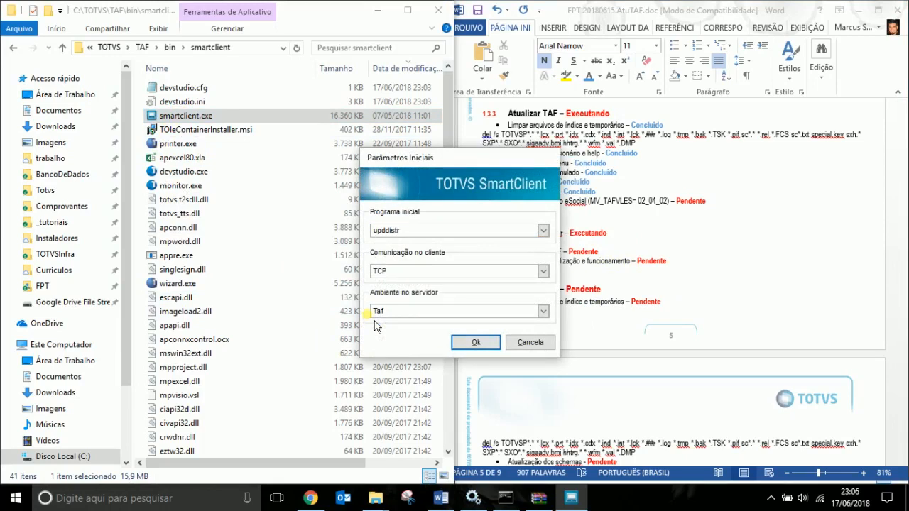
{"action": "key", "text": "Return"}
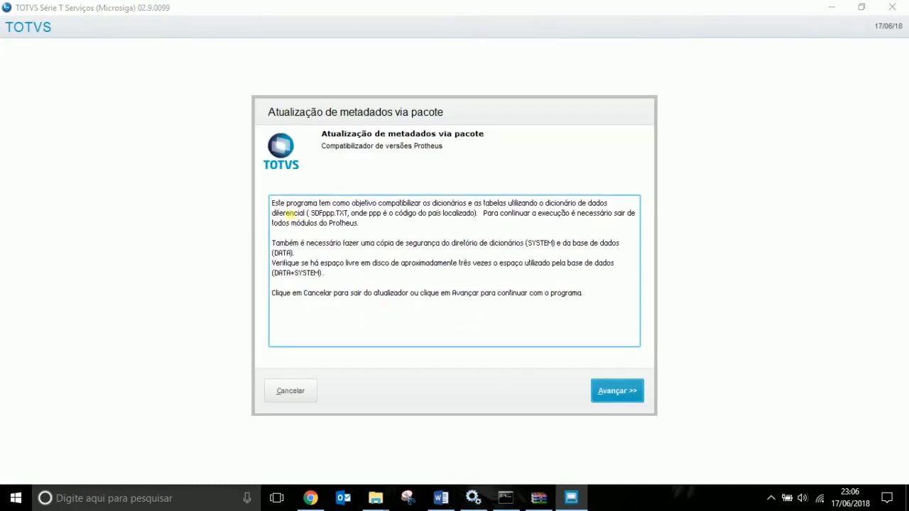
{"action": "left_click_drag", "start_coordinate": [308, 213], "coordinate": [354, 219]}
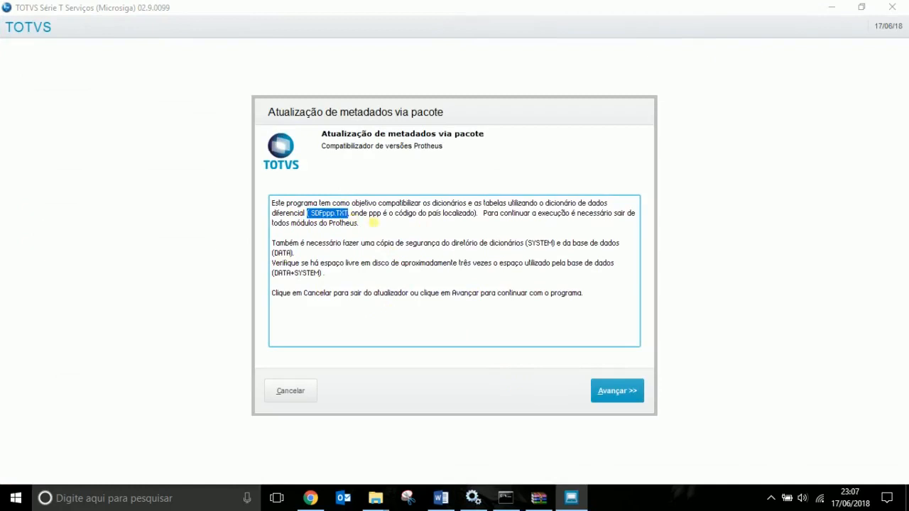
{"action": "left_click", "coordinate": [488, 286]}
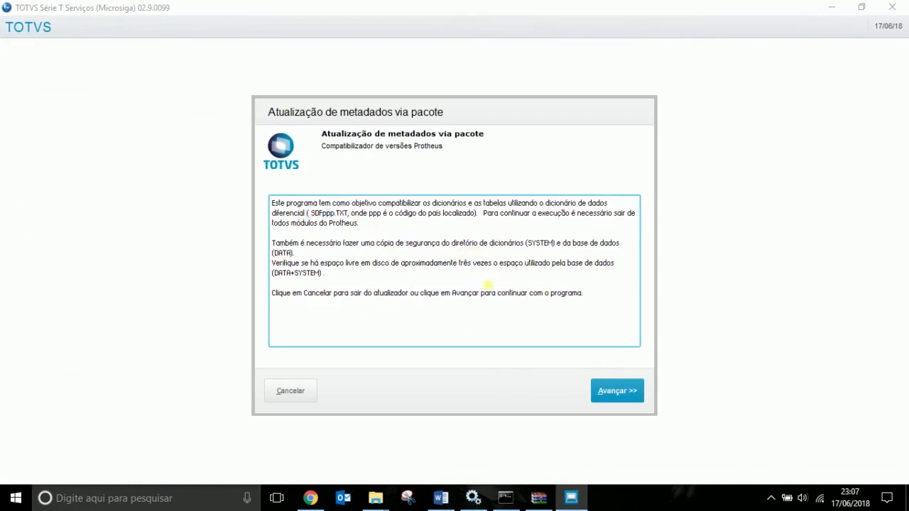
{"action": "left_click", "coordinate": [618, 393]}
{"action": "left_click", "coordinate": [618, 392]}
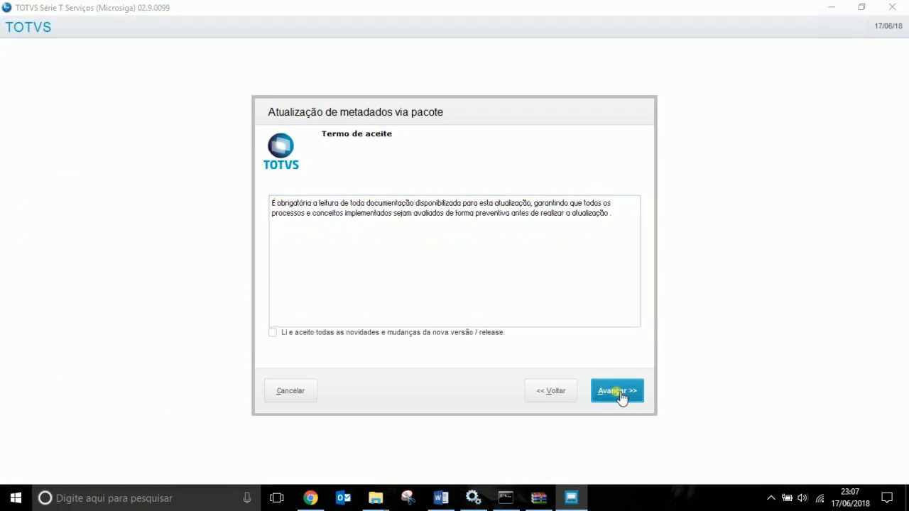
Accept 'Li e aceito', confirm both backups and 'Não possuo customizações'.
{"action": "left_click", "coordinate": [274, 333]}
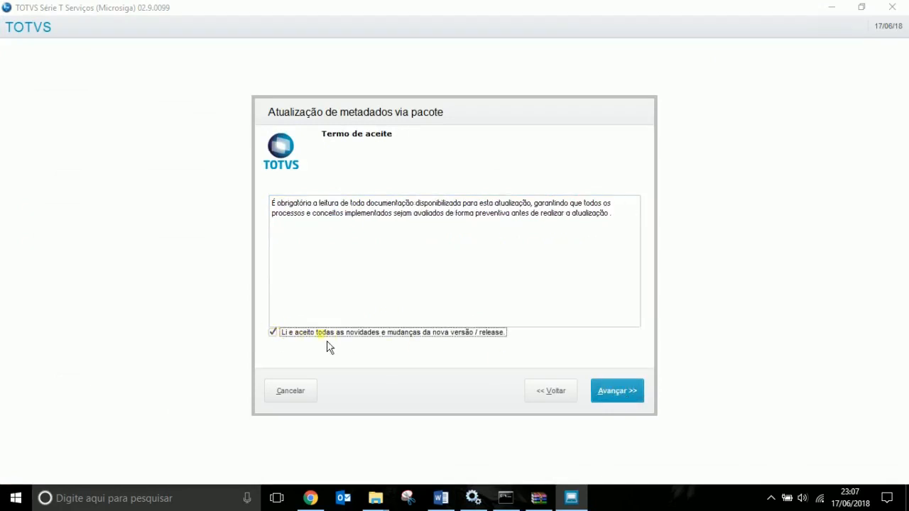
{"action": "left_click", "coordinate": [605, 394]}
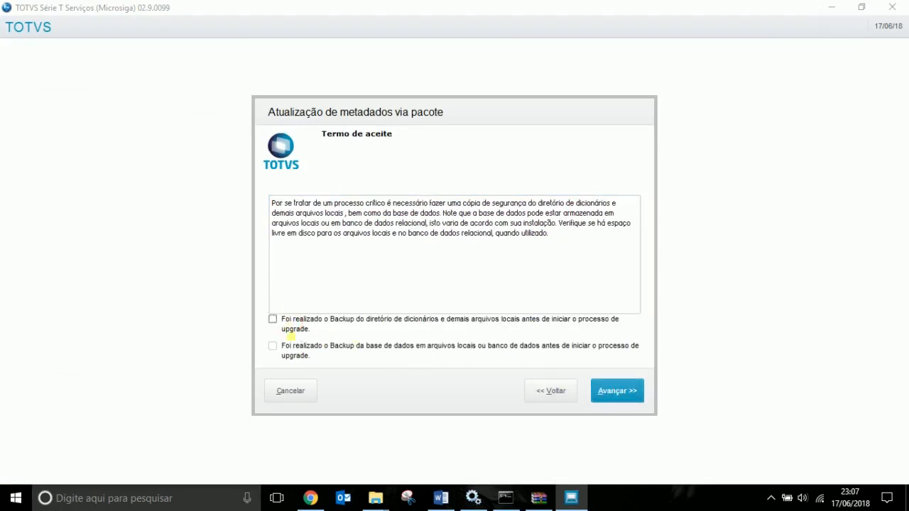
{"action": "left_click", "coordinate": [296, 345]}
{"action": "left_click", "coordinate": [273, 320]}
{"action": "left_click", "coordinate": [623, 395]}
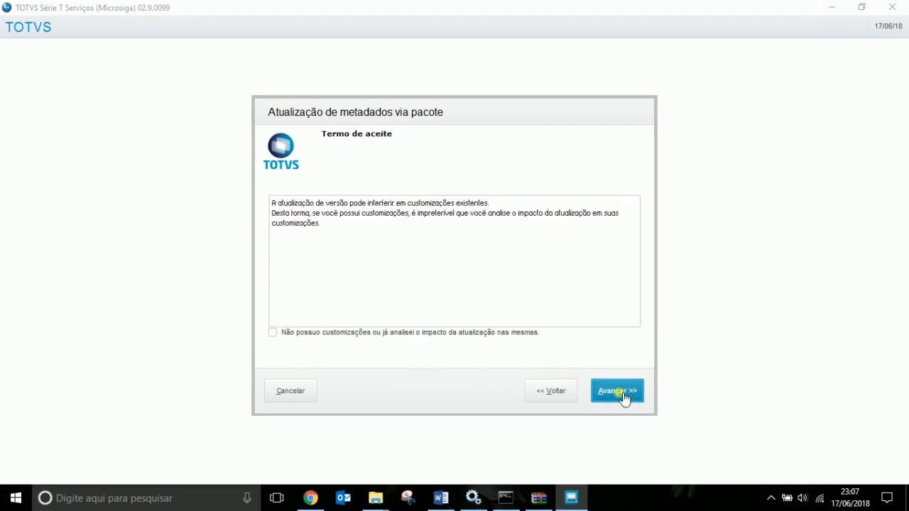
{"action": "left_click", "coordinate": [273, 333]}
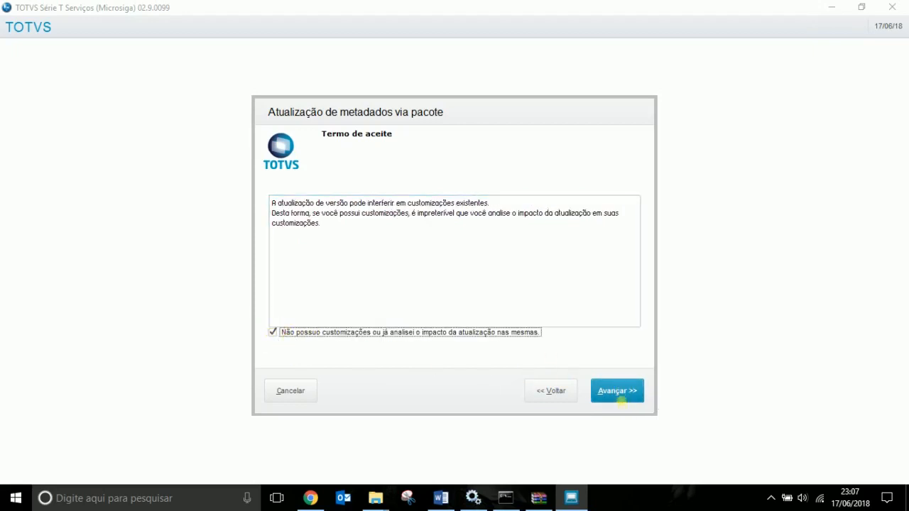
{"action": "left_click", "coordinate": [621, 396]}
{"action": "left_click", "coordinate": [617, 392]}
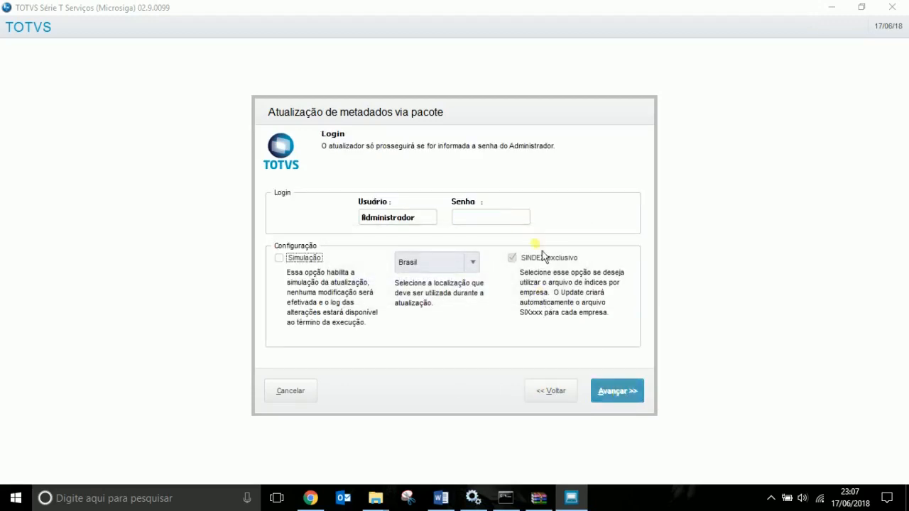
Turn off Log de Inclusão and Manter arquivo de log, turn on Corrigir erros, and run.
{"action": "left_click", "coordinate": [628, 400]}
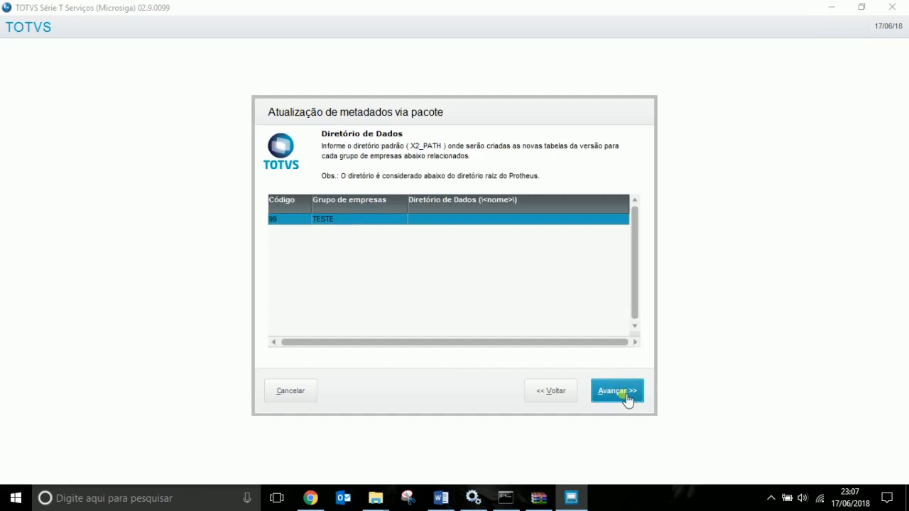
{"action": "left_click", "coordinate": [630, 395]}
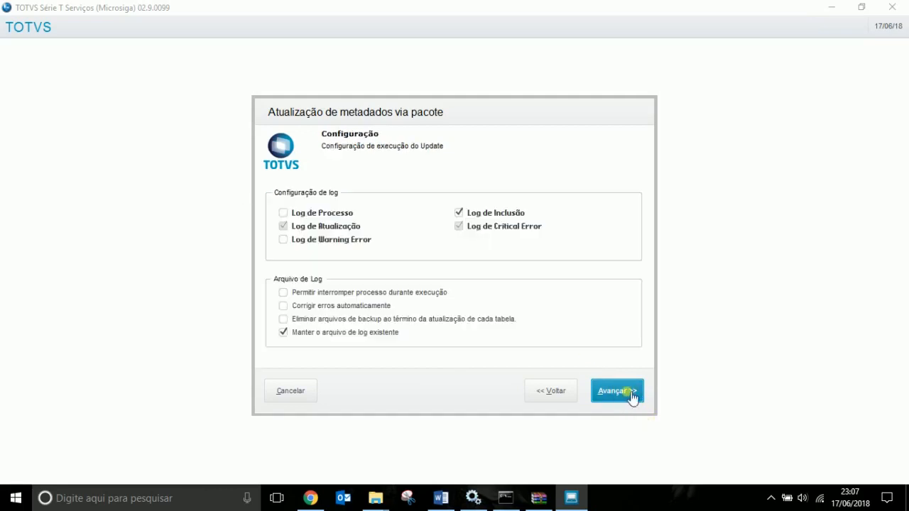
{"action": "left_click", "coordinate": [459, 212]}
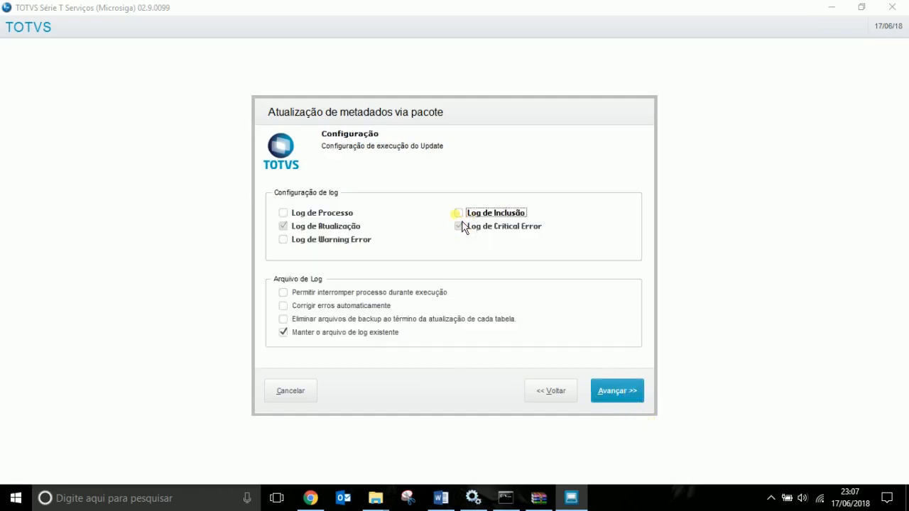
{"action": "left_click", "coordinate": [283, 331]}
{"action": "left_click", "coordinate": [284, 306]}
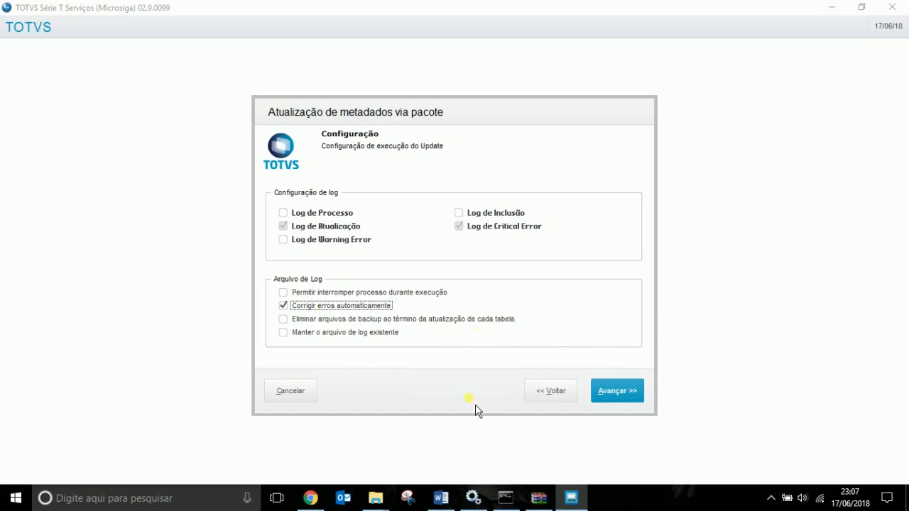
{"action": "left_click", "coordinate": [624, 399]}
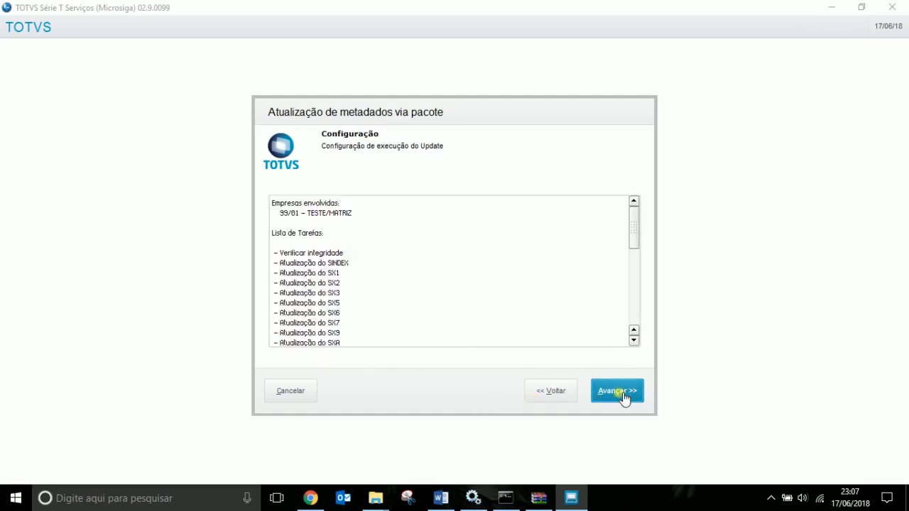
{"action": "left_click", "coordinate": [623, 396]}
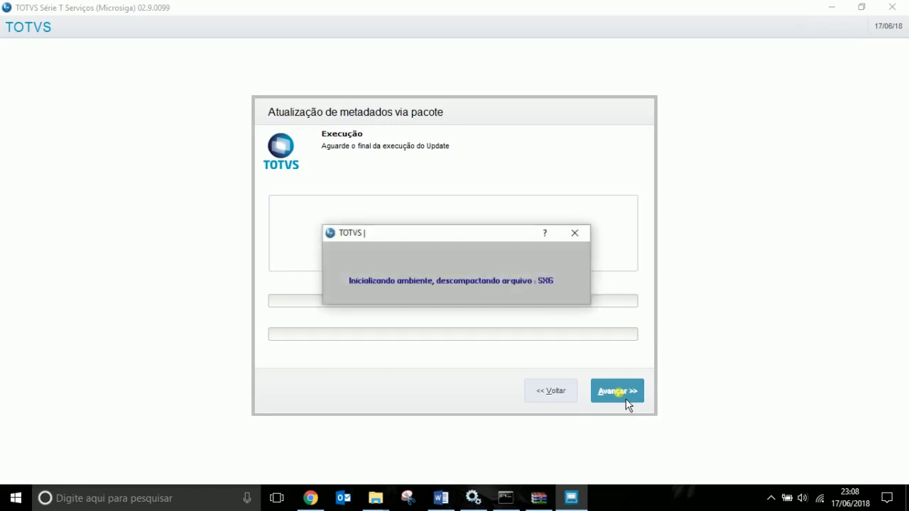
Inspect the generated sx files in TAF\systemload, then return to the running UPDDistr.
{"action": "mouse_move", "coordinate": [383, 497]}
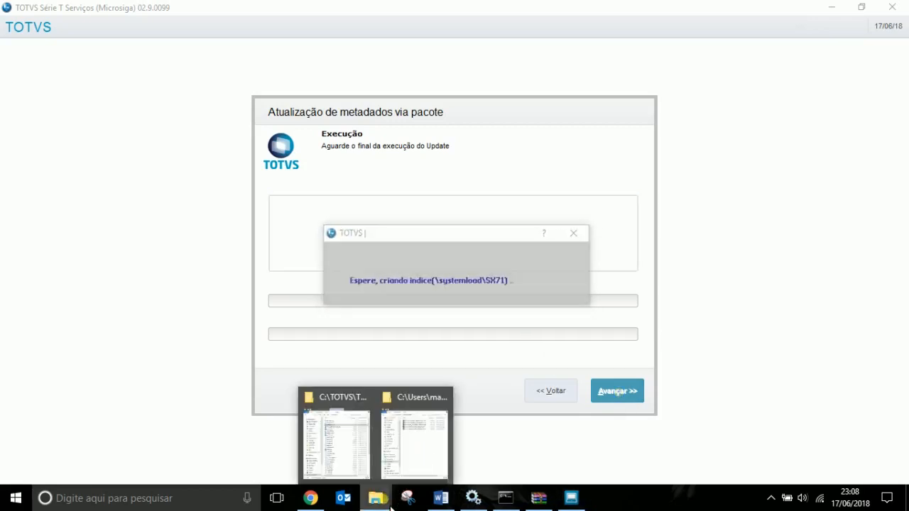
{"action": "mouse_move", "coordinate": [417, 458]}
{"action": "left_click", "coordinate": [349, 450]}
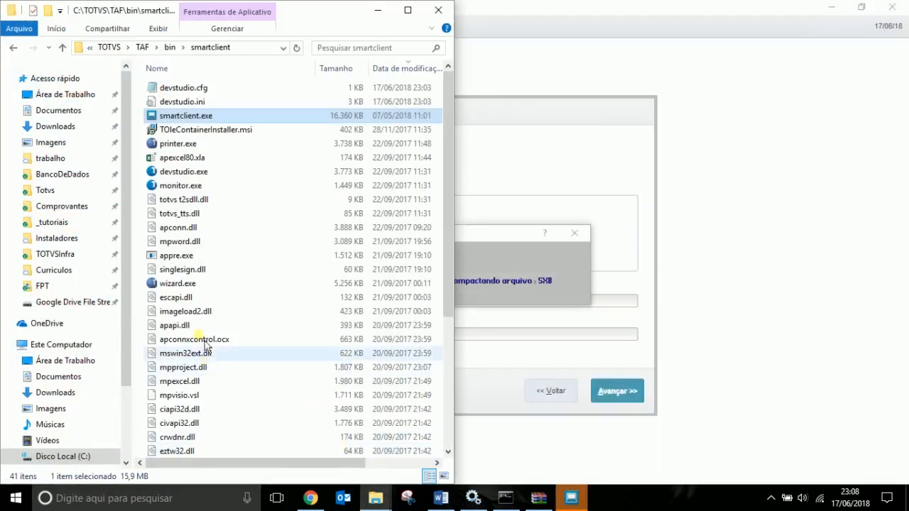
{"action": "left_click", "coordinate": [142, 47]}
{"action": "double_click", "coordinate": [178, 201]}
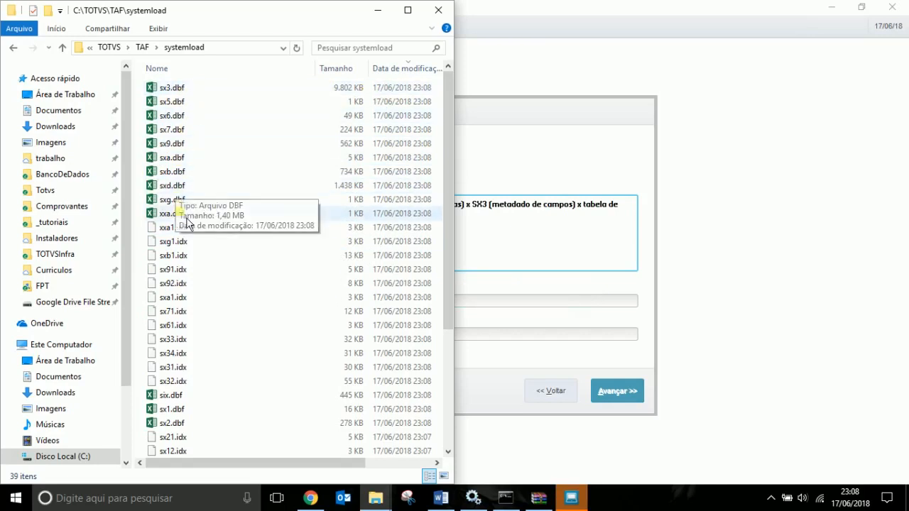
{"action": "left_click", "coordinate": [558, 157]}
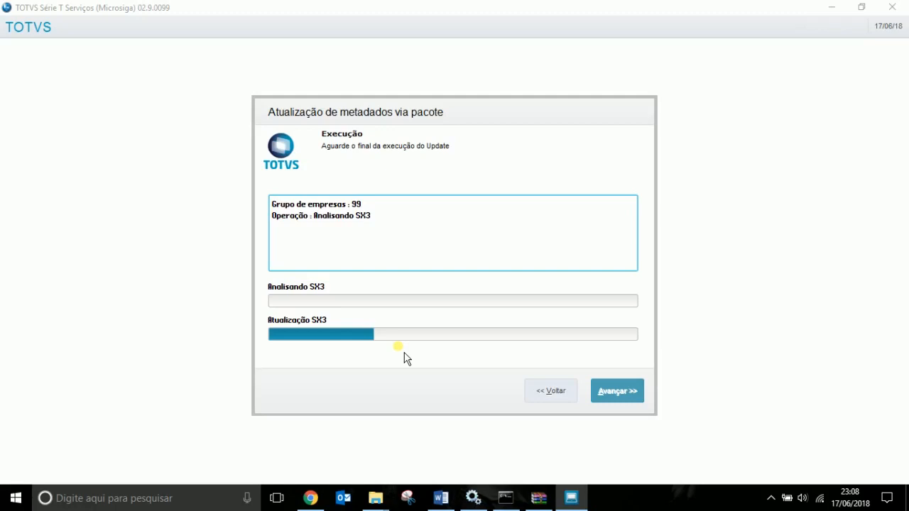
{"action": "left_click", "coordinate": [772, 498]}
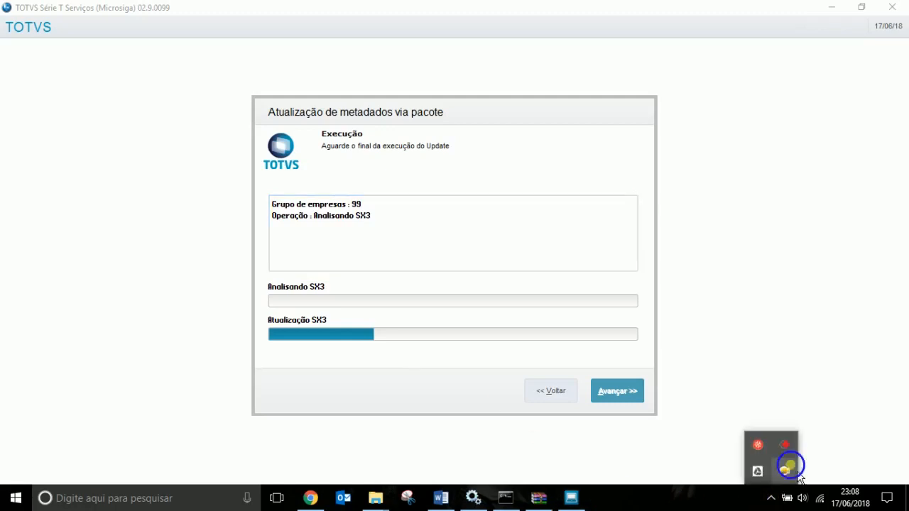
{"action": "right_click", "coordinate": [789, 468]}
{"action": "left_click", "coordinate": [650, 361]}
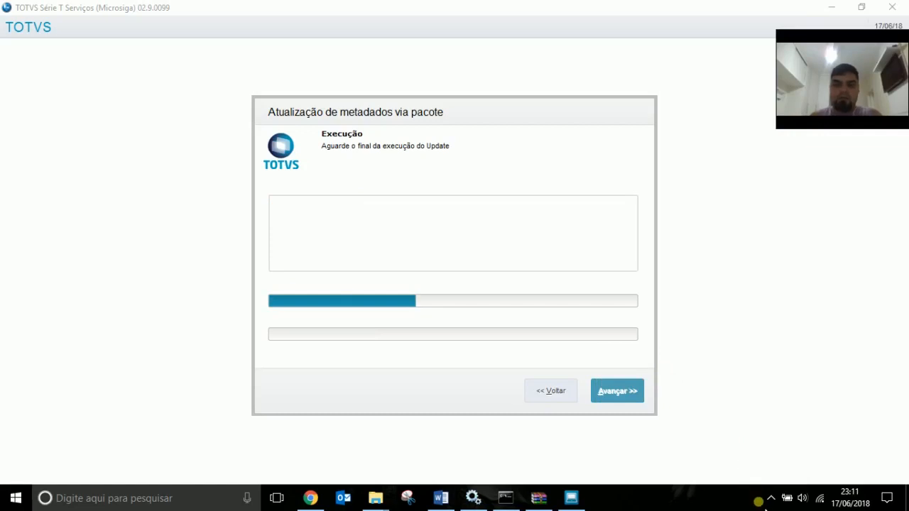
{"action": "left_click", "coordinate": [771, 497]}
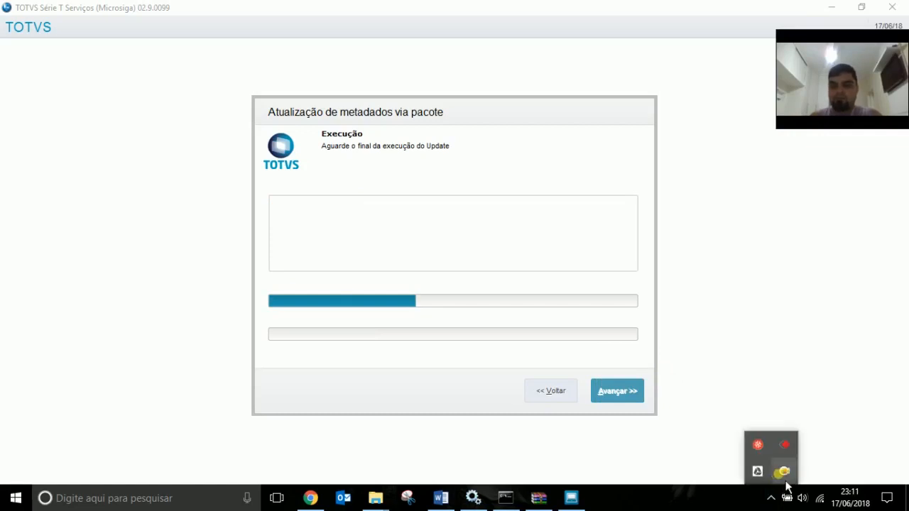
{"action": "left_click", "coordinate": [717, 499]}
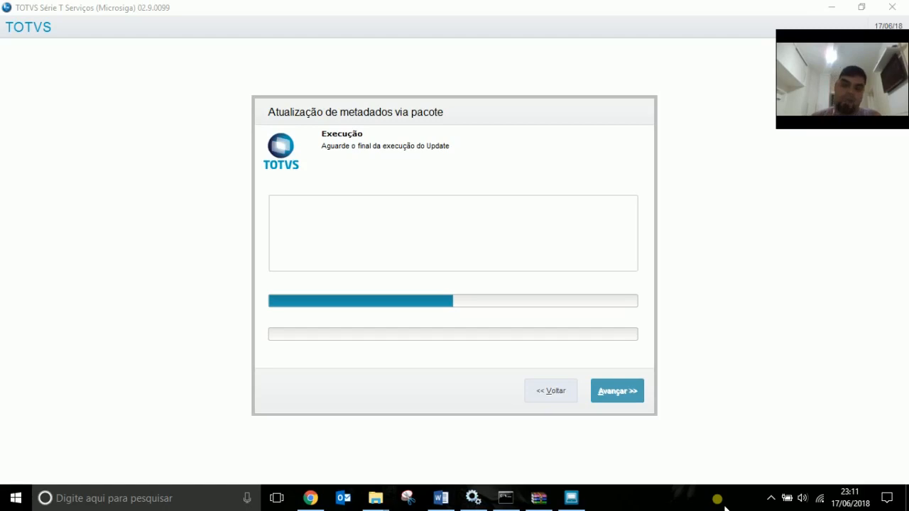
{"action": "right_click", "coordinate": [692, 501]}
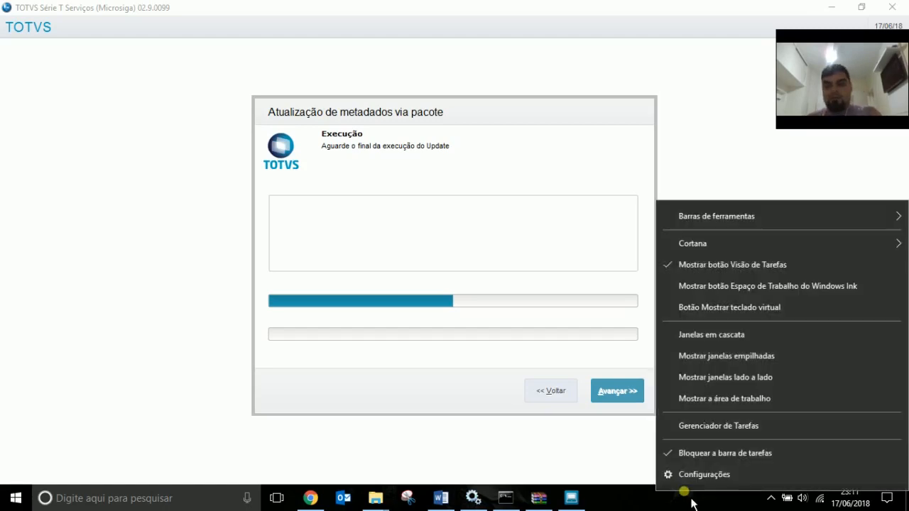
{"action": "left_click", "coordinate": [739, 430]}
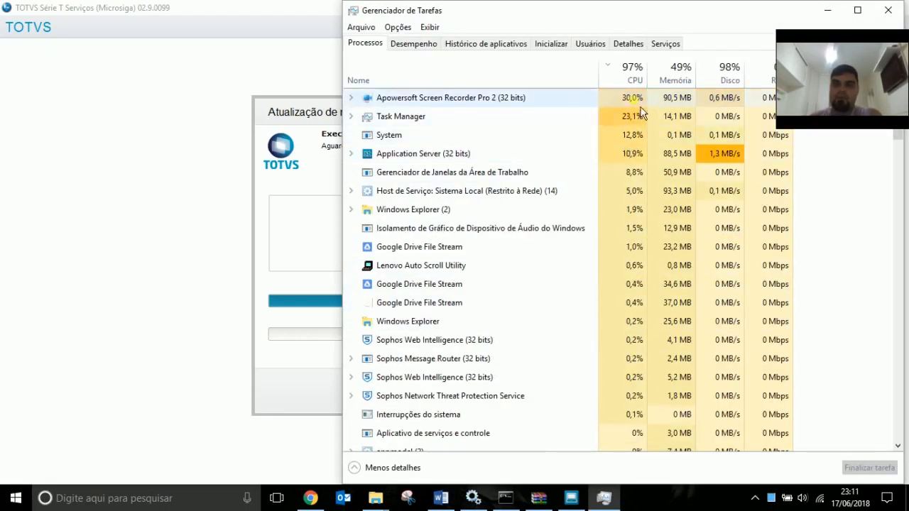
{"action": "left_click", "coordinate": [414, 43]}
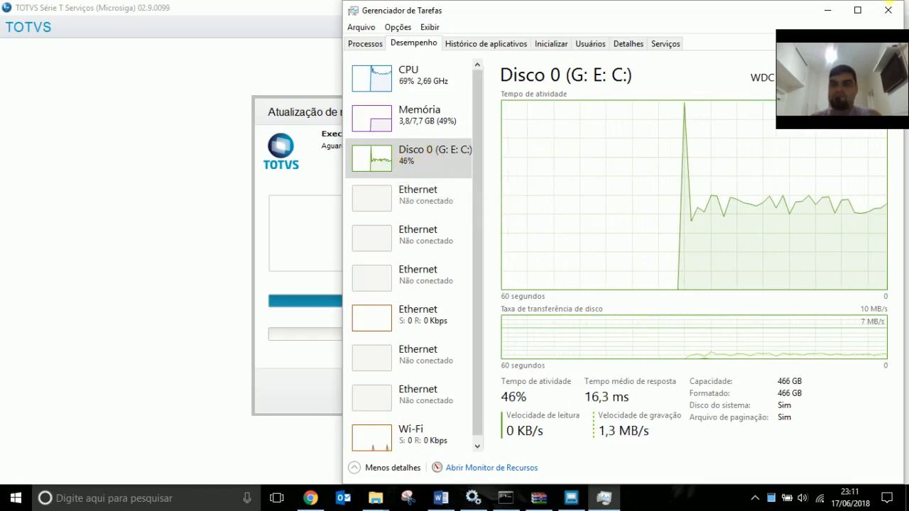
{"action": "left_click", "coordinate": [887, 10]}
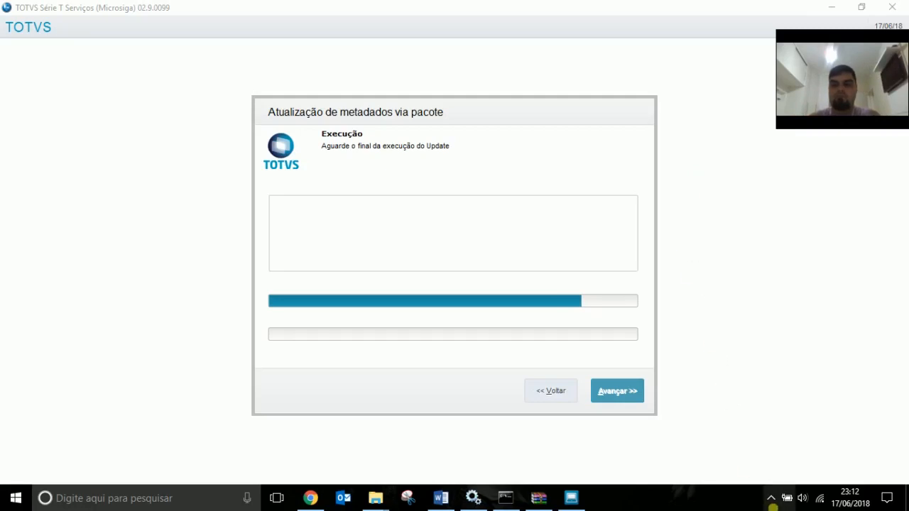
Work through the taskbar's hidden-icons area and close its popup.
{"action": "left_click", "coordinate": [774, 504]}
{"action": "right_click", "coordinate": [783, 471]}
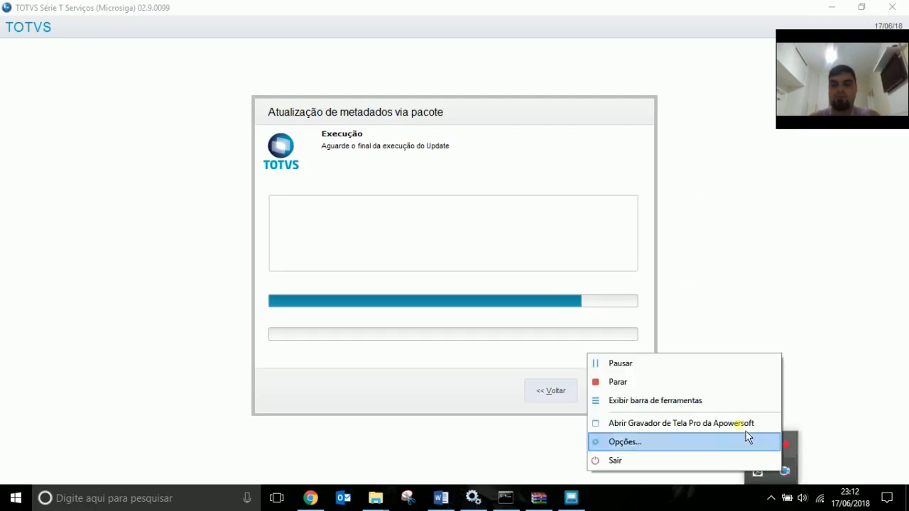
{"action": "left_click", "coordinate": [715, 365]}
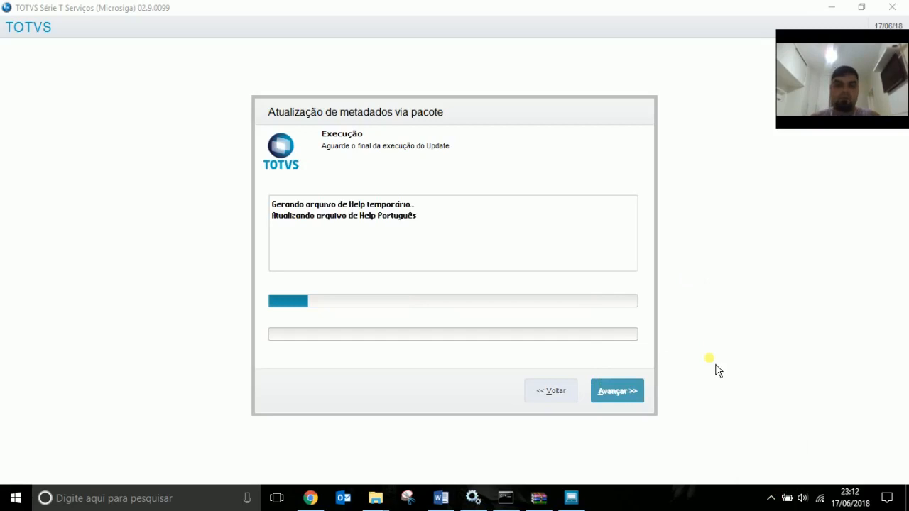
{"action": "left_click", "coordinate": [772, 498]}
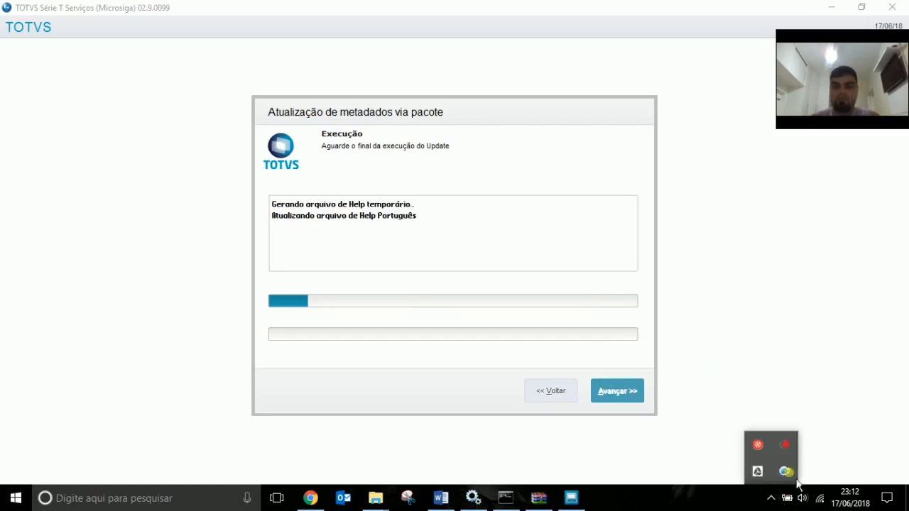
{"action": "left_click", "coordinate": [693, 505]}
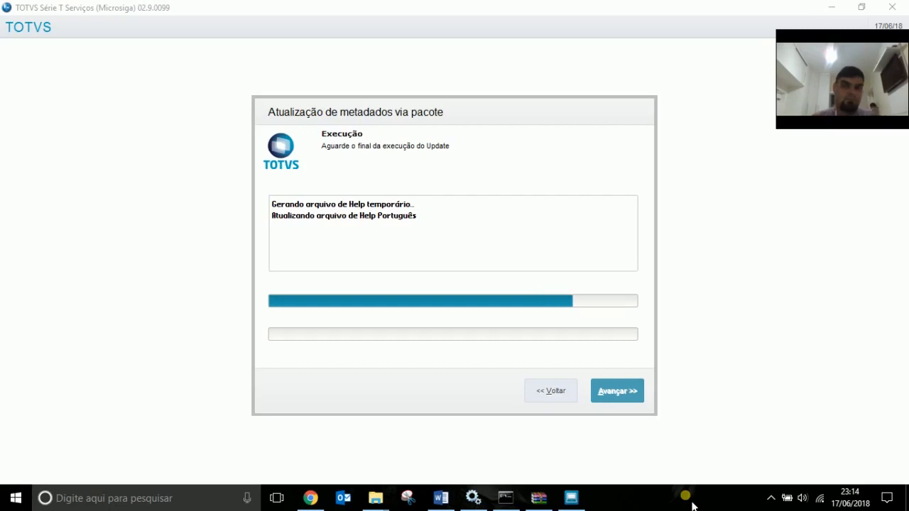
{"action": "left_click", "coordinate": [772, 500]}
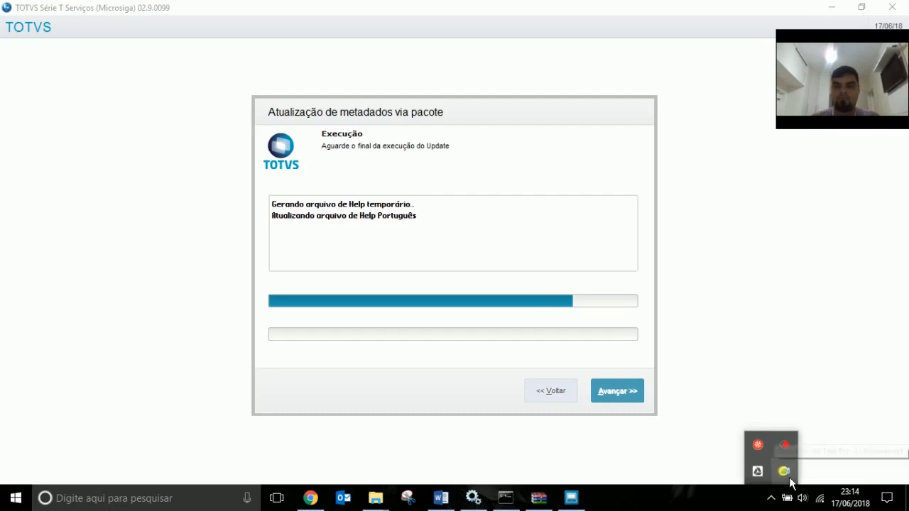
{"action": "right_click", "coordinate": [784, 472]}
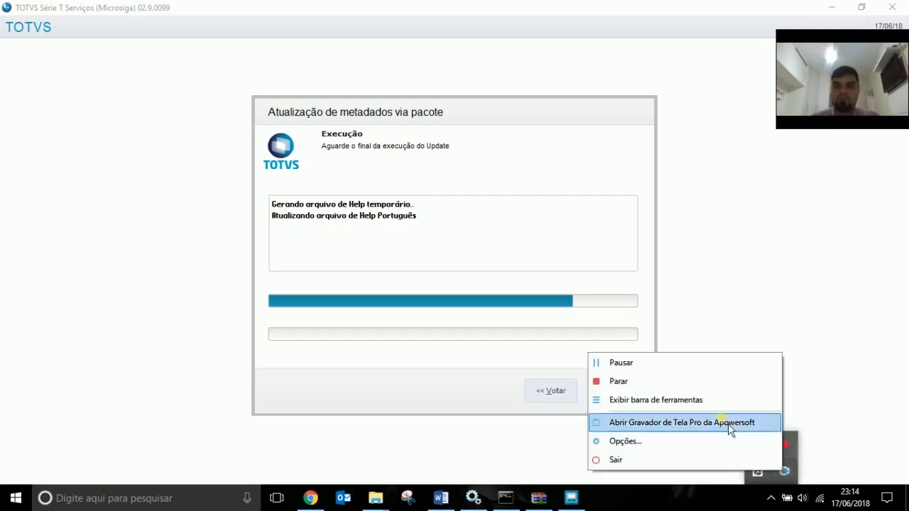
{"action": "left_click", "coordinate": [647, 370]}
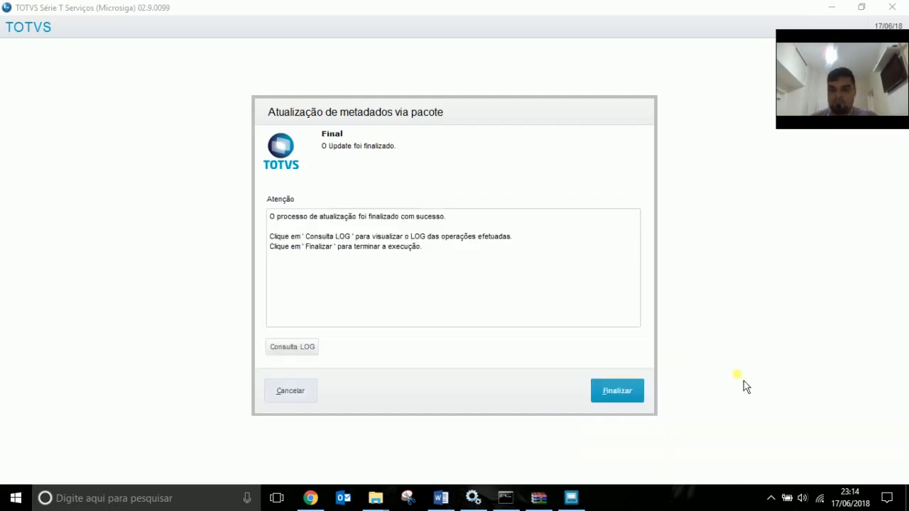
{"action": "left_click", "coordinate": [710, 508]}
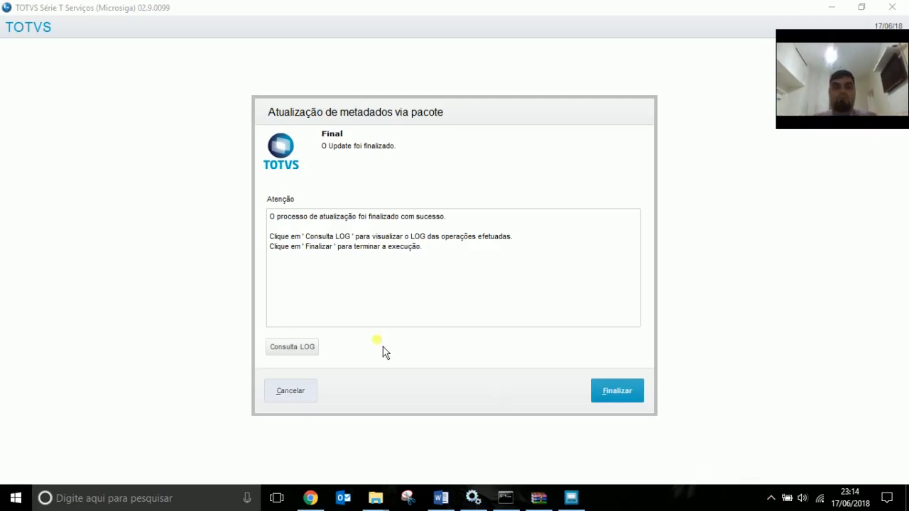
Bring the metadata update wizard forward, finish it, and dismiss the Término Normal message.
{"action": "left_click", "coordinate": [277, 222]}
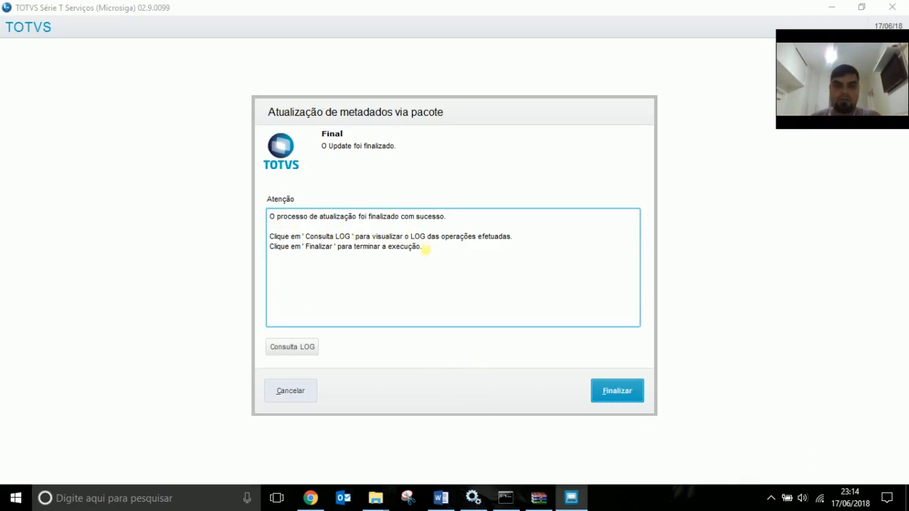
{"action": "left_click", "coordinate": [613, 391]}
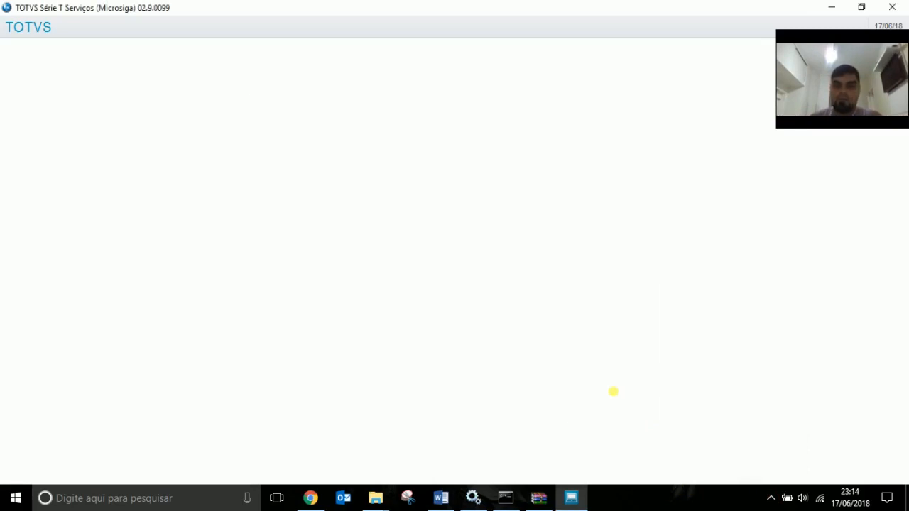
{"action": "left_click", "coordinate": [595, 338]}
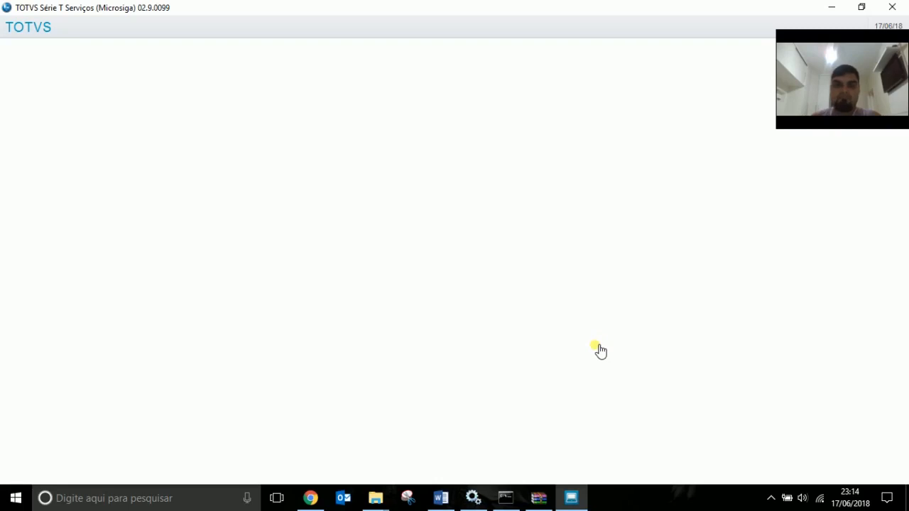
Browse from the TAF folder to bin\appserver and open console.log.
{"action": "mouse_move", "coordinate": [386, 505]}
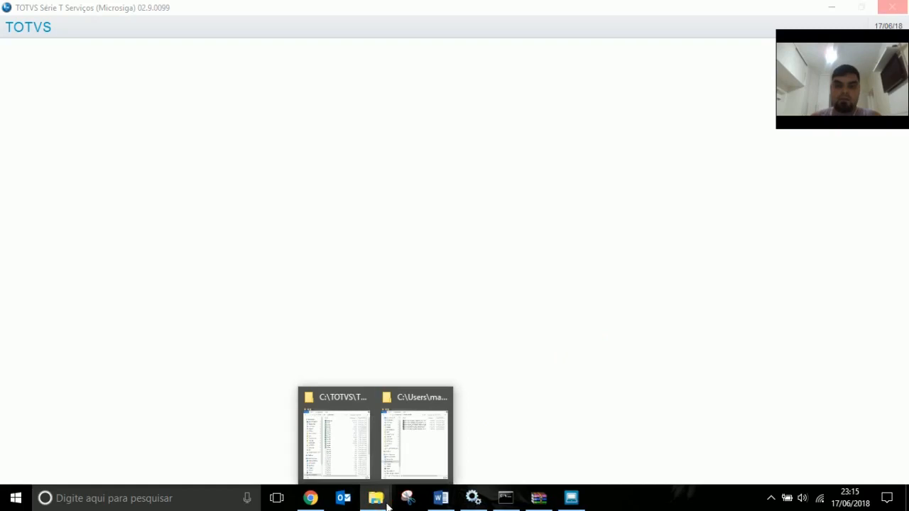
{"action": "mouse_move", "coordinate": [430, 449]}
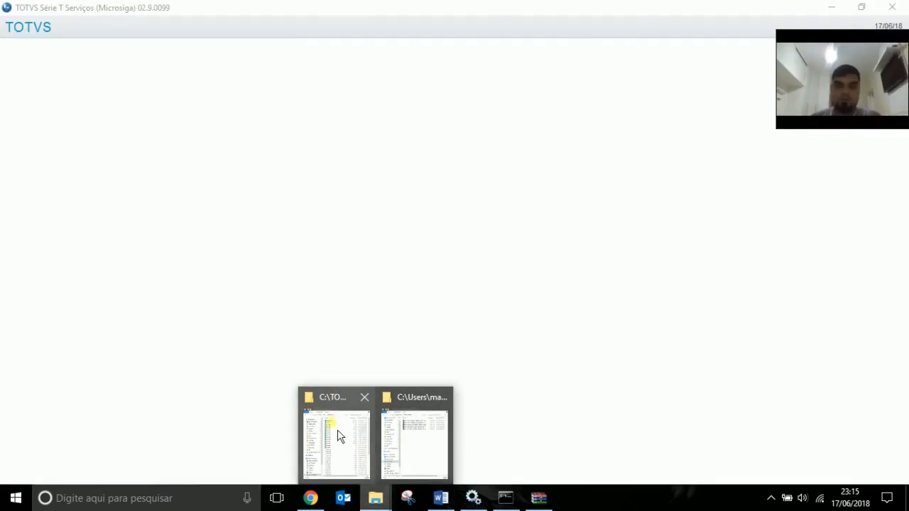
{"action": "left_click", "coordinate": [339, 436]}
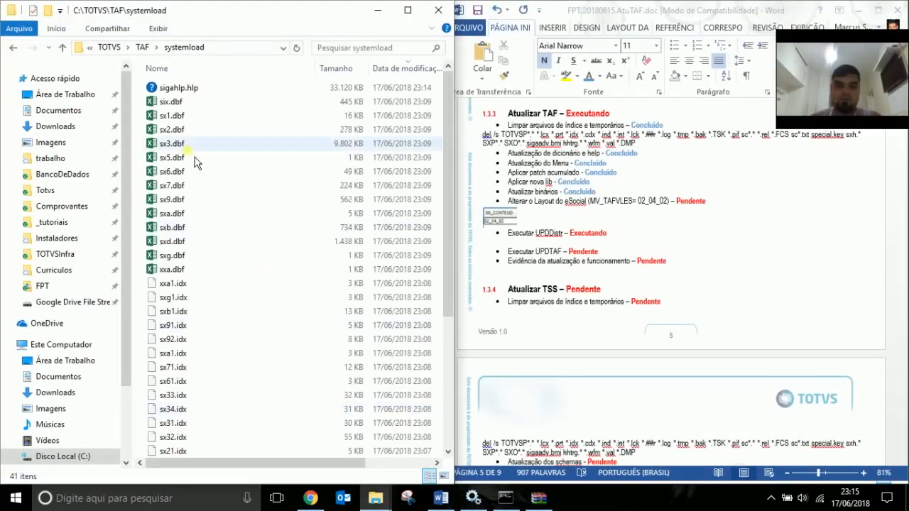
{"action": "left_click", "coordinate": [142, 47]}
{"action": "double_click", "coordinate": [174, 103]}
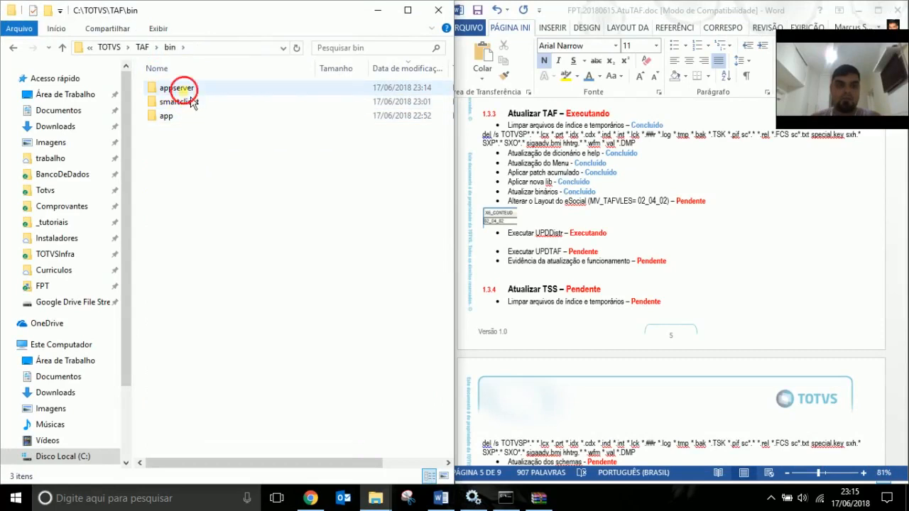
{"action": "double_click", "coordinate": [174, 88]}
{"action": "double_click", "coordinate": [197, 105]}
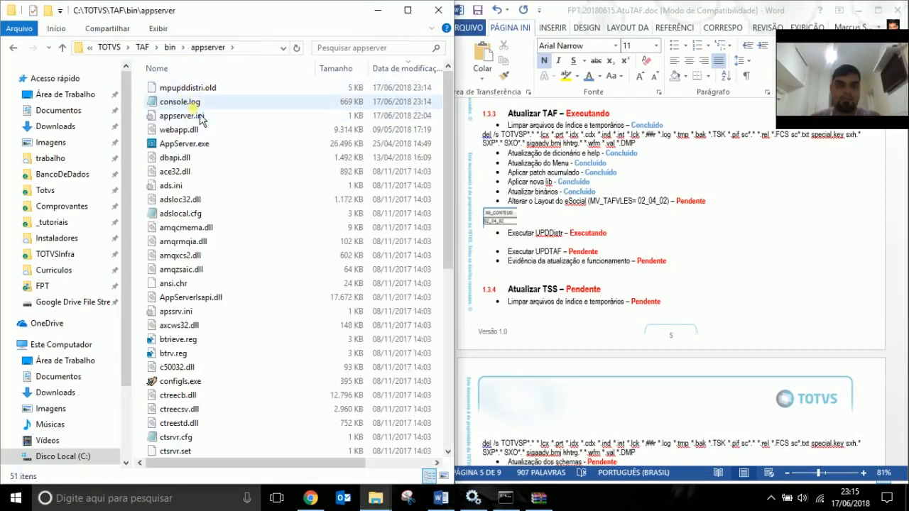
Read the end of the maximized console.log, then close Notepad.
{"action": "key", "text": "ctrl+End"}
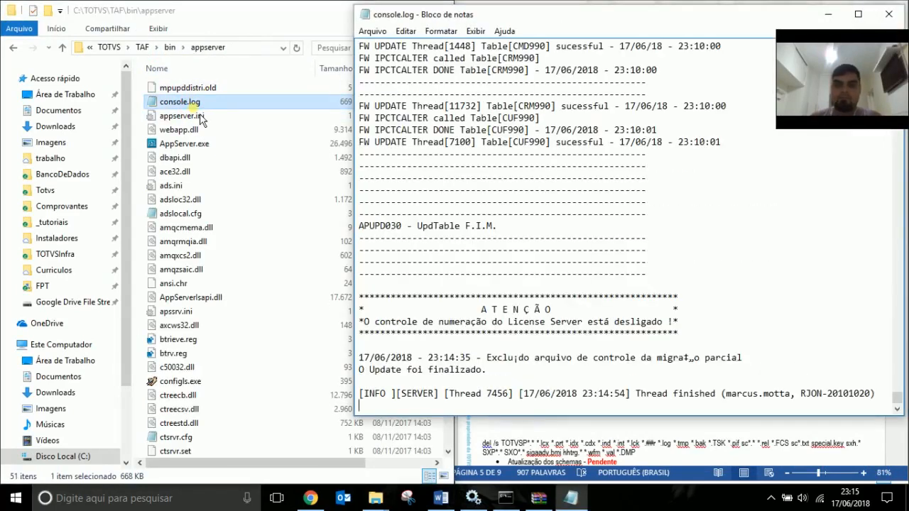
{"action": "double_click", "coordinate": [597, 15]}
{"action": "scroll", "coordinate": [401, 273], "scroll_direction": "up", "scroll_amount": 7}
{"action": "scroll", "coordinate": [285, 300], "scroll_direction": "up", "scroll_amount": 20}
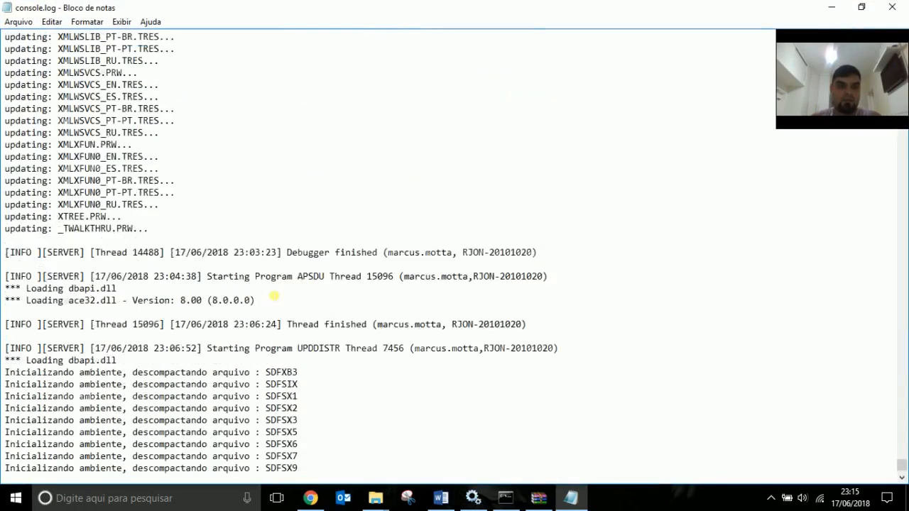
{"action": "scroll", "coordinate": [269, 295], "scroll_direction": "up", "scroll_amount": 1}
{"action": "scroll", "coordinate": [285, 298], "scroll_direction": "down", "scroll_amount": 16}
{"action": "scroll", "coordinate": [296, 300], "scroll_direction": "down", "scroll_amount": 11}
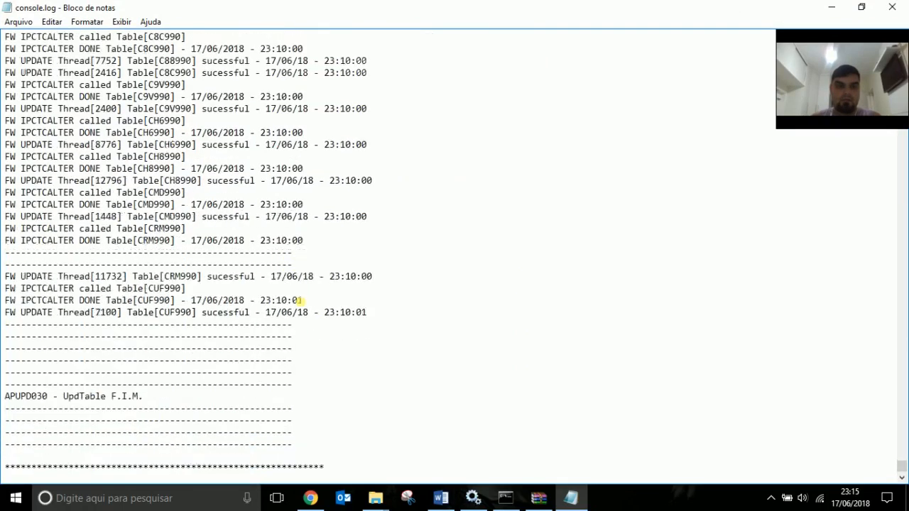
{"action": "left_click", "coordinate": [892, 7]}
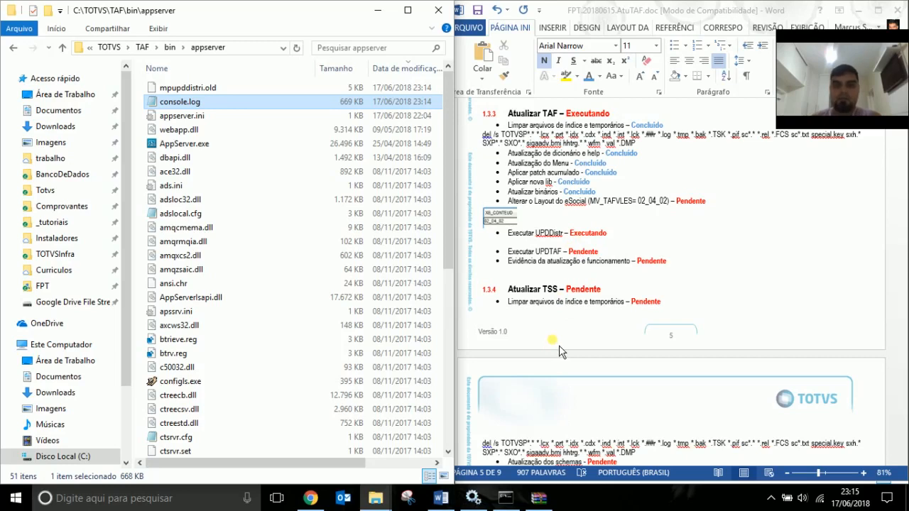
Save the report and paste a blue Concluído over Executar UPDDistr's Executando status.
{"action": "left_click", "coordinate": [520, 245]}
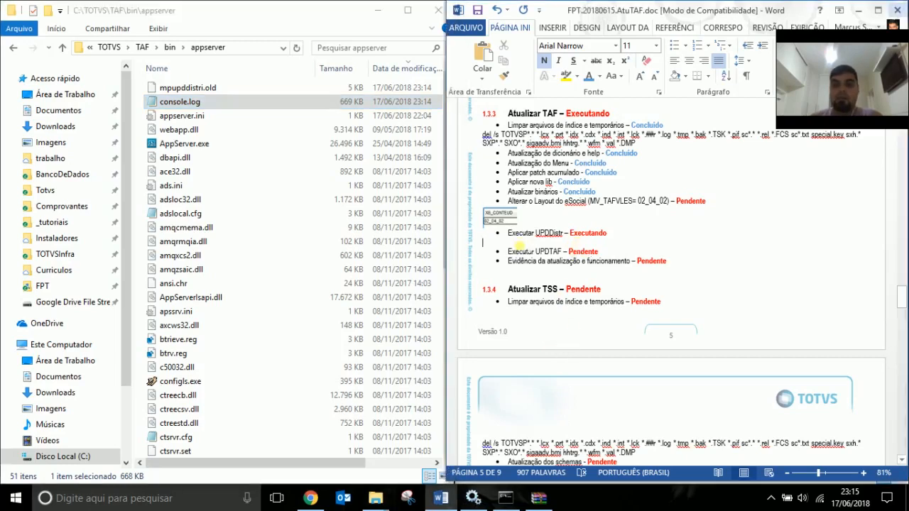
{"action": "key", "text": "ctrl+s"}
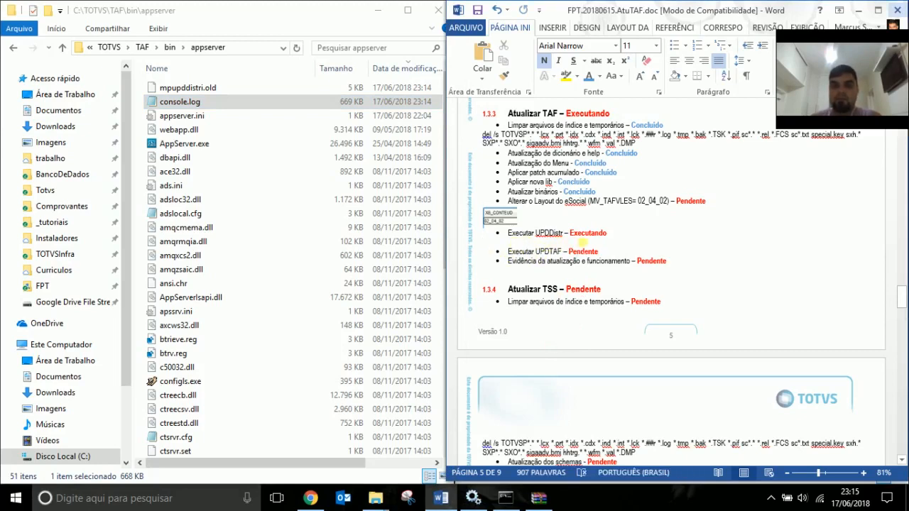
{"action": "double_click", "coordinate": [579, 192]}
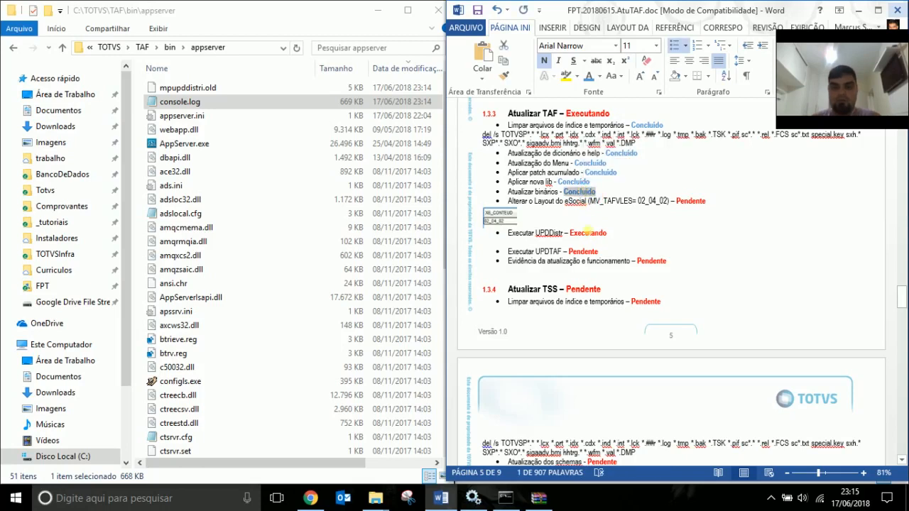
{"action": "key", "text": "ctrl+c"}
{"action": "double_click", "coordinate": [588, 233]}
{"action": "key", "text": "ctrl+v"}
{"action": "left_click", "coordinate": [568, 242]}
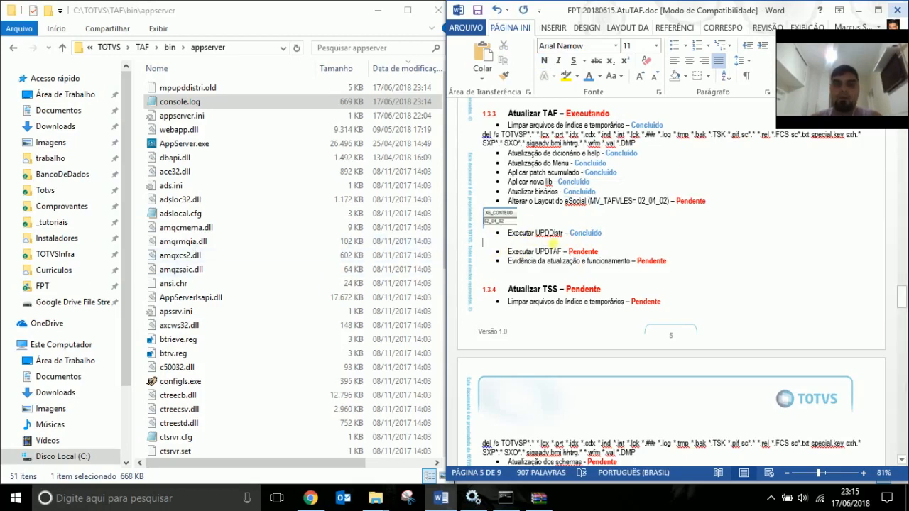
{"action": "left_click", "coordinate": [170, 47]}
Launch smartclient.exe from bin\smartclient with UPDviewlog as the initial program.
{"action": "double_click", "coordinate": [194, 107]}
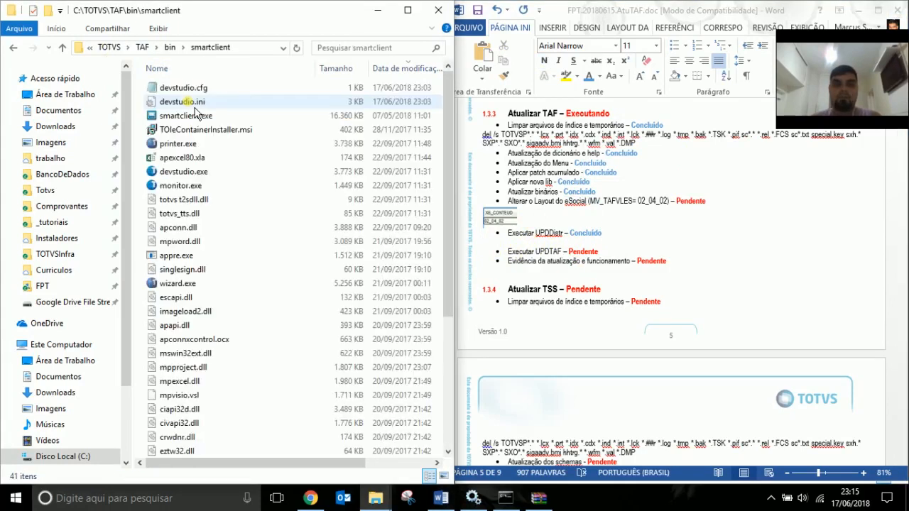
{"action": "left_click", "coordinate": [192, 117]}
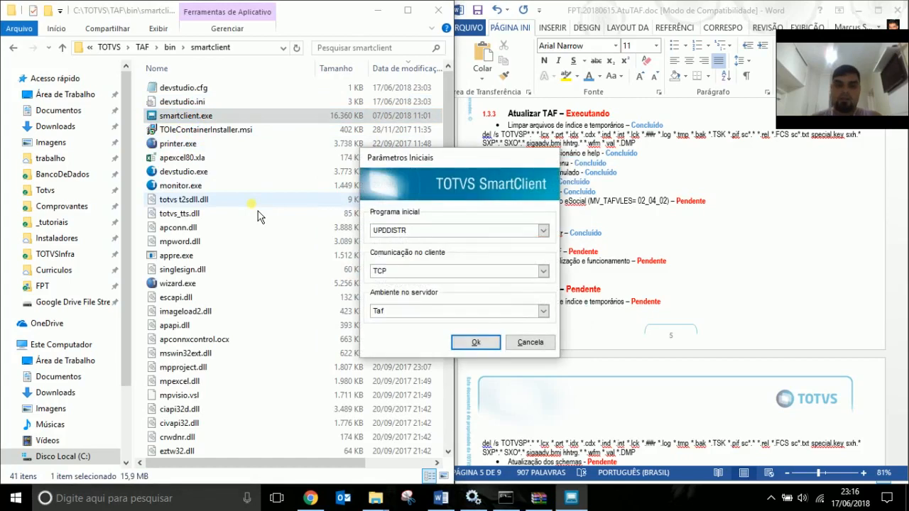
{"action": "key", "text": "BackSpace"}
{"action": "key", "text": "BackSpace"}
{"action": "key", "text": "BackSpace"}
{"action": "key", "text": "BackSpace"}
{"action": "key", "text": "BackSpace"}
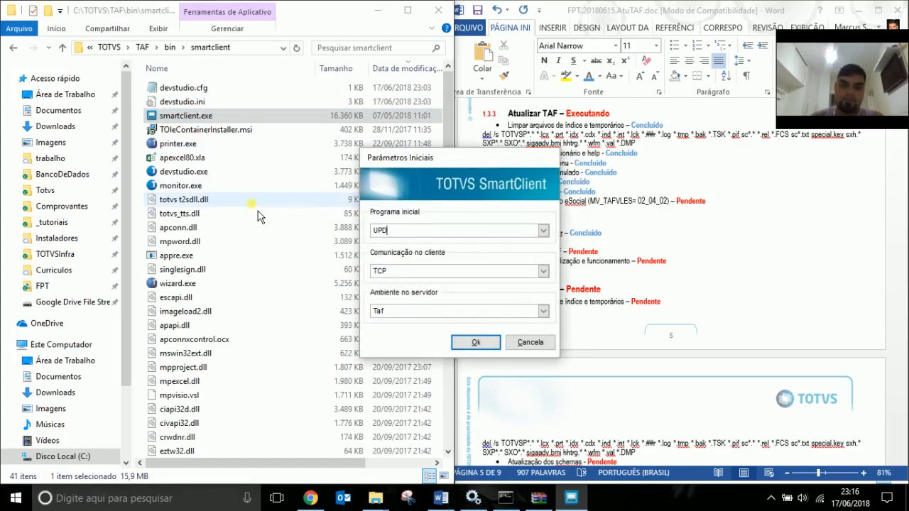
{"action": "type", "text": "viewlog"}
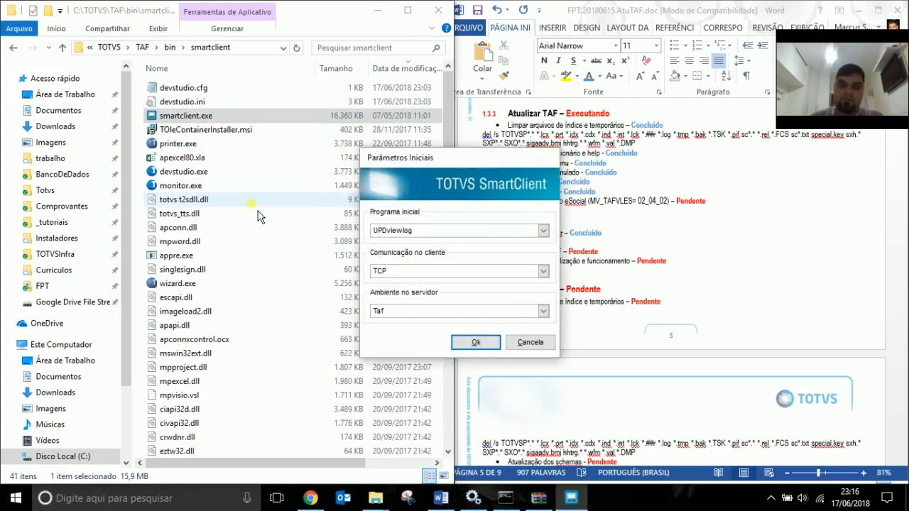
{"action": "key", "text": "Return"}
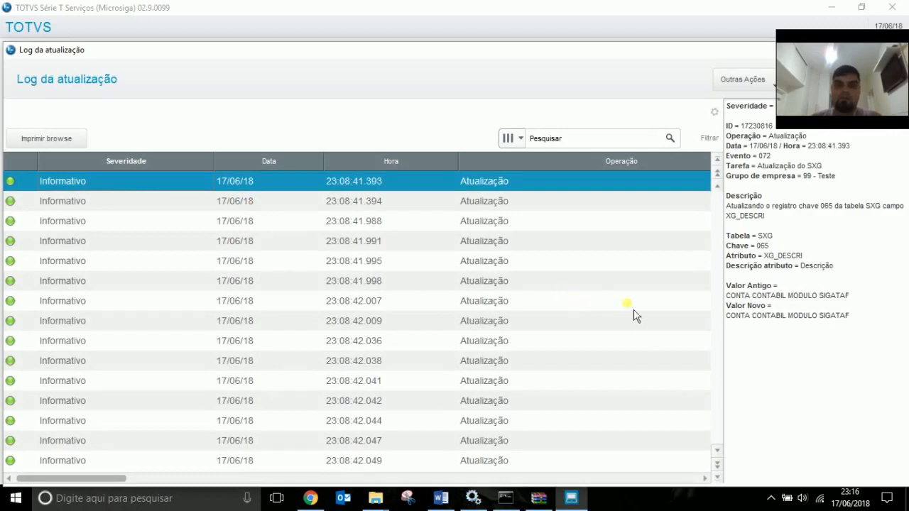
Page through the update log, inspect a Critico record, then close the viewer.
{"action": "key", "text": "Down"}
{"action": "key", "text": "Down"}
{"action": "key", "text": "Down"}
{"action": "key", "text": "Down"}
{"action": "key", "text": "Down"}
{"action": "key", "text": "Down"}
{"action": "key", "text": "Down"}
{"action": "key", "text": "Down"}
{"action": "key", "text": "Down"}
{"action": "key", "text": "Down"}
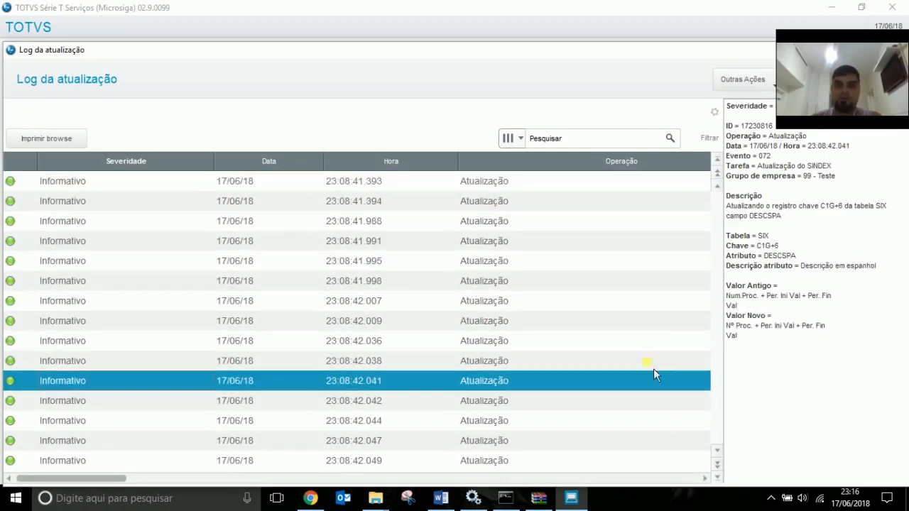
{"action": "left_click", "coordinate": [717, 465]}
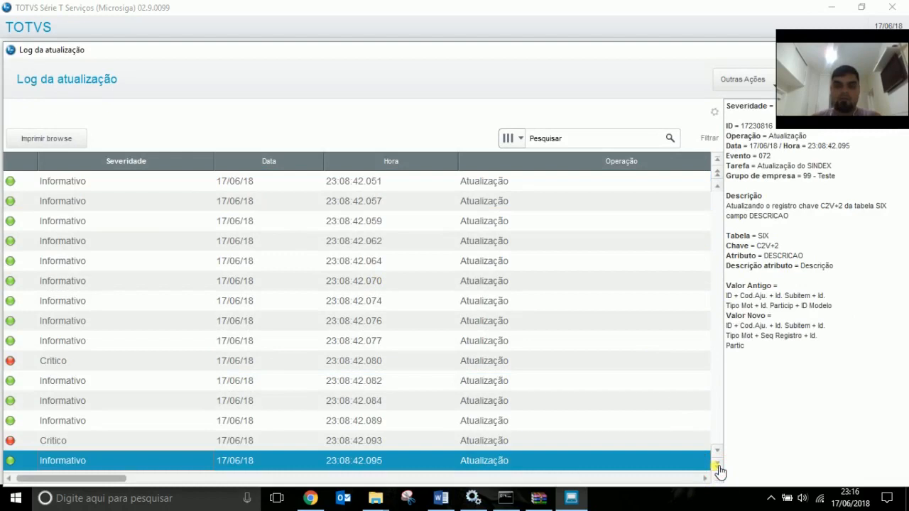
{"action": "left_click", "coordinate": [718, 467]}
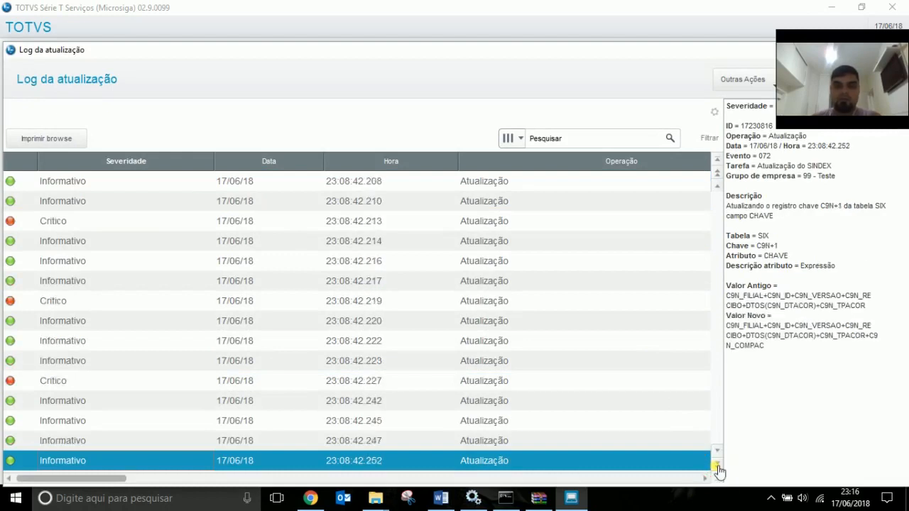
{"action": "left_click", "coordinate": [59, 222]}
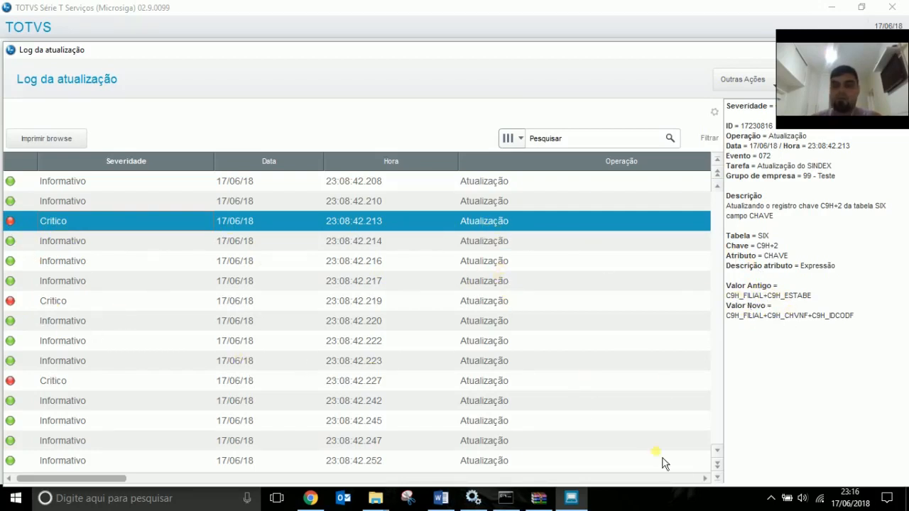
{"action": "left_click", "coordinate": [719, 479]}
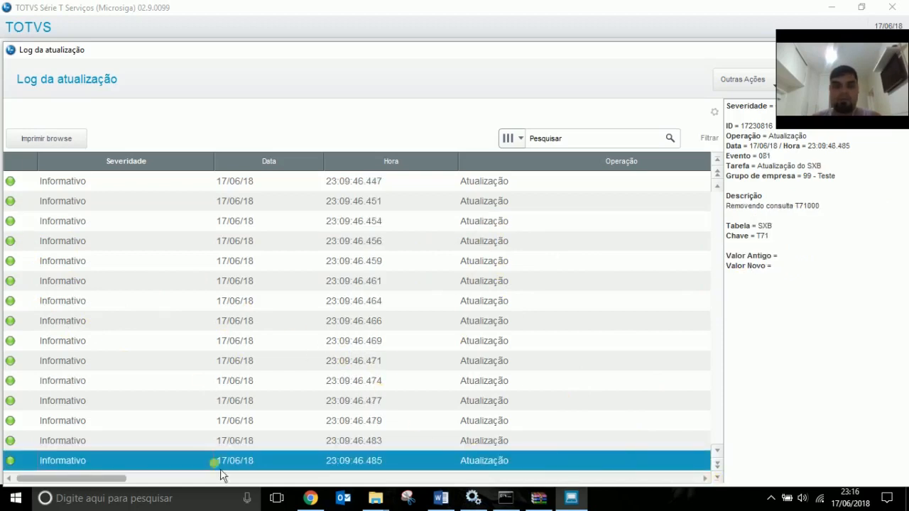
{"action": "left_click", "coordinate": [717, 172]}
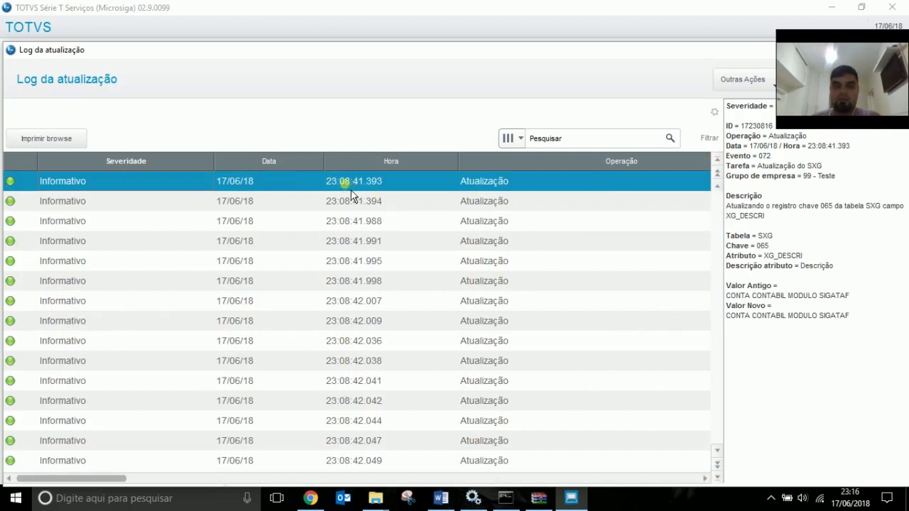
{"action": "left_click", "coordinate": [717, 465]}
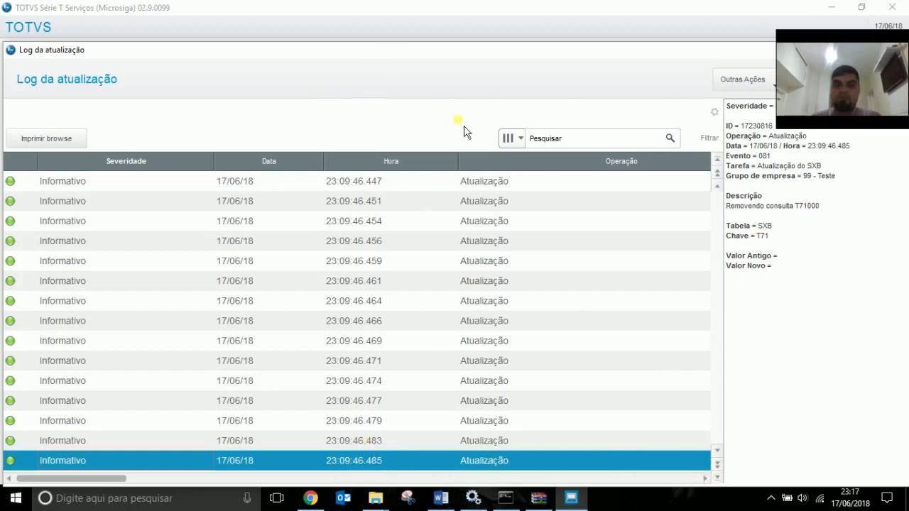
{"action": "key", "text": "Escape"}
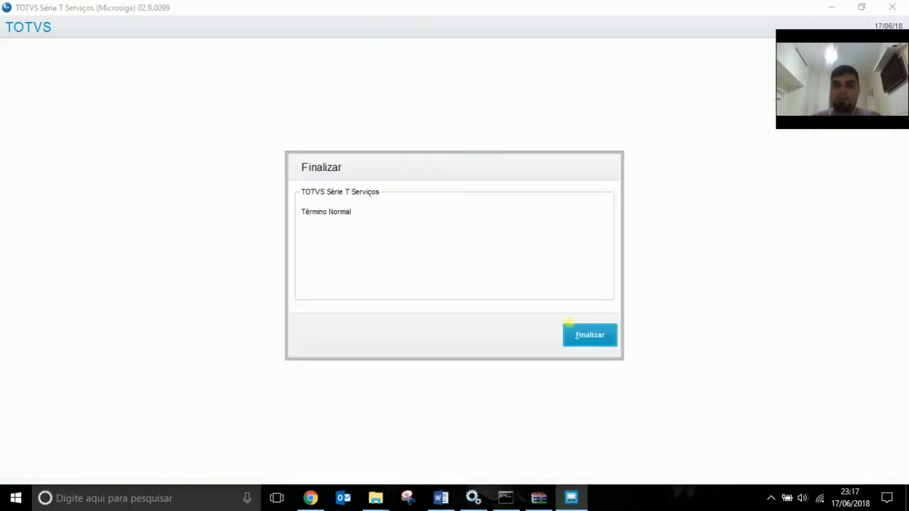
{"action": "left_click", "coordinate": [572, 330]}
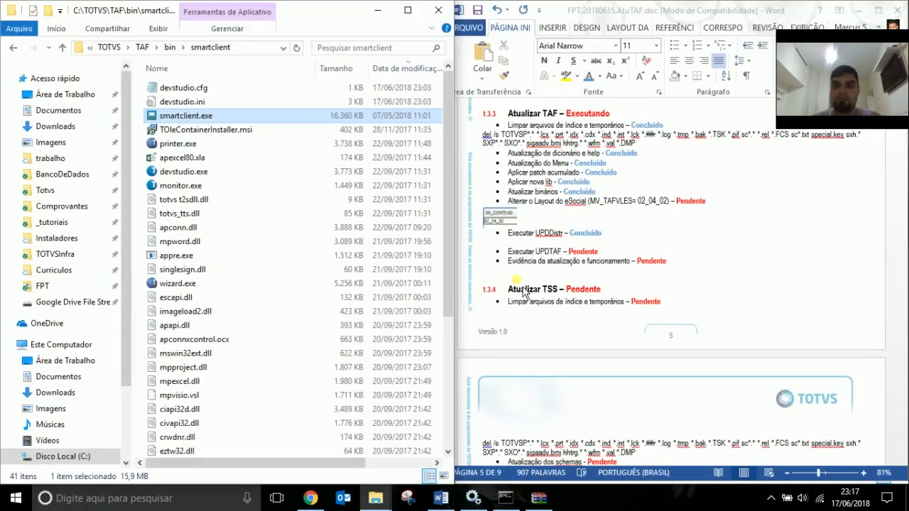
Change Executar UPDTAF's status from Pendente to Executando and relaunch smartclient.exe.
{"action": "left_click", "coordinate": [547, 241]}
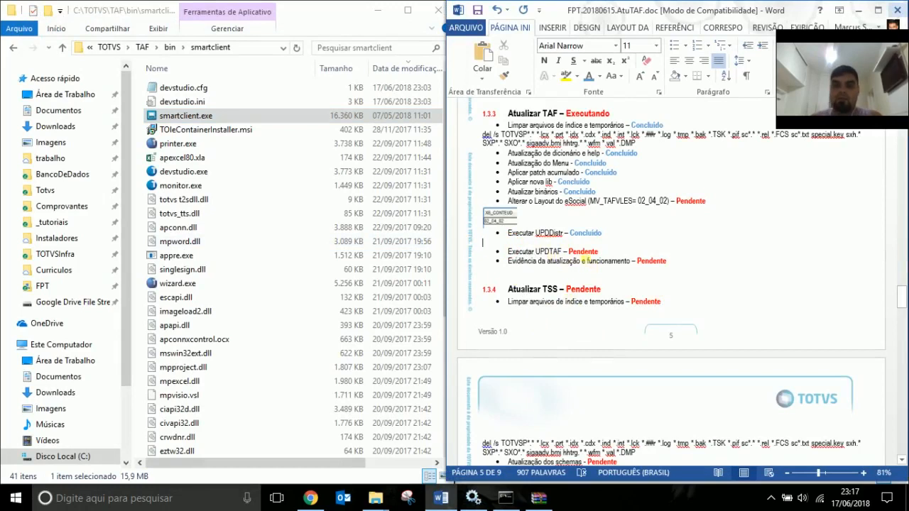
{"action": "double_click", "coordinate": [583, 252]}
{"action": "type", "text": "Executan"}
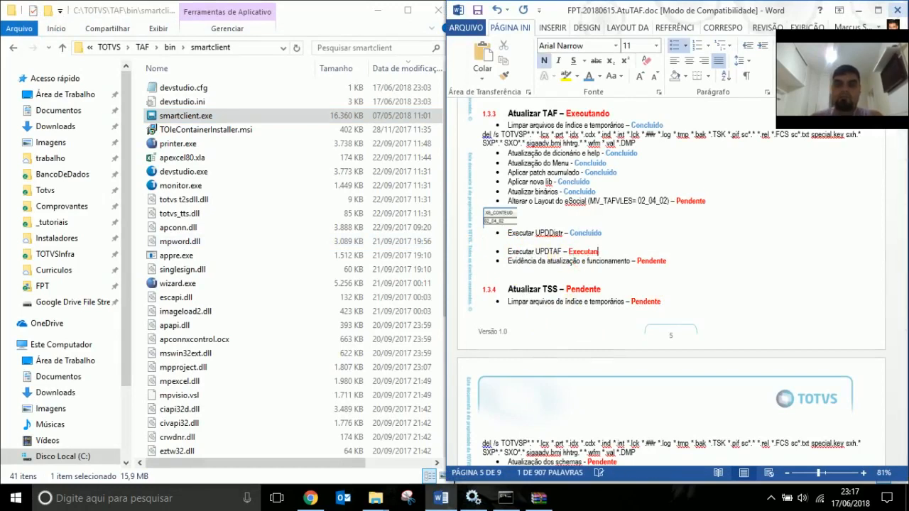
{"action": "type", "text": "do"}
{"action": "left_click", "coordinate": [201, 118]}
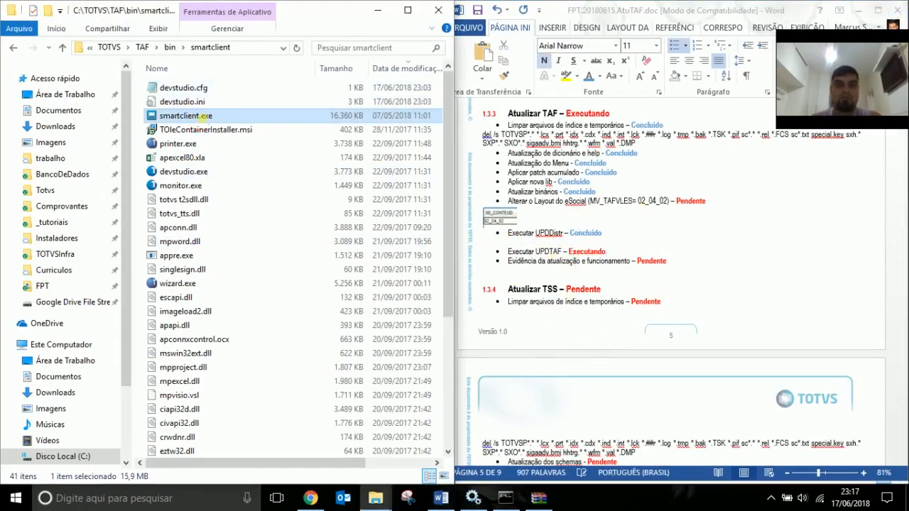
{"action": "double_click", "coordinate": [202, 117]}
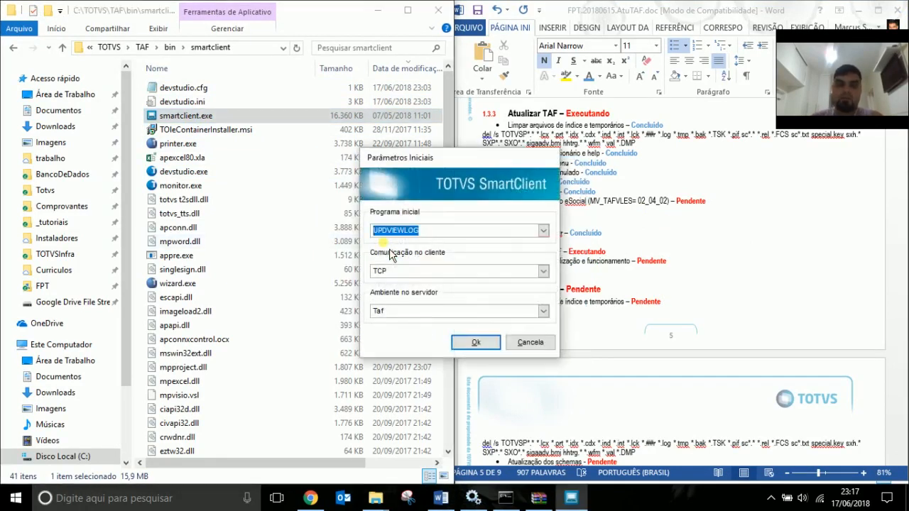
Start UPDTAF, mark and process the pending P12117 update, then close the summary.
{"action": "type", "text": "upd"}
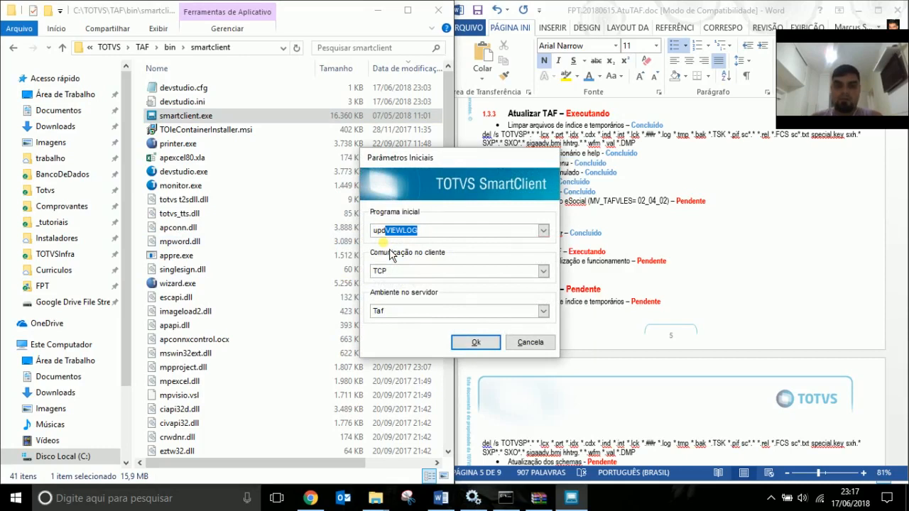
{"action": "type", "text": "taf"}
{"action": "key", "text": "Return"}
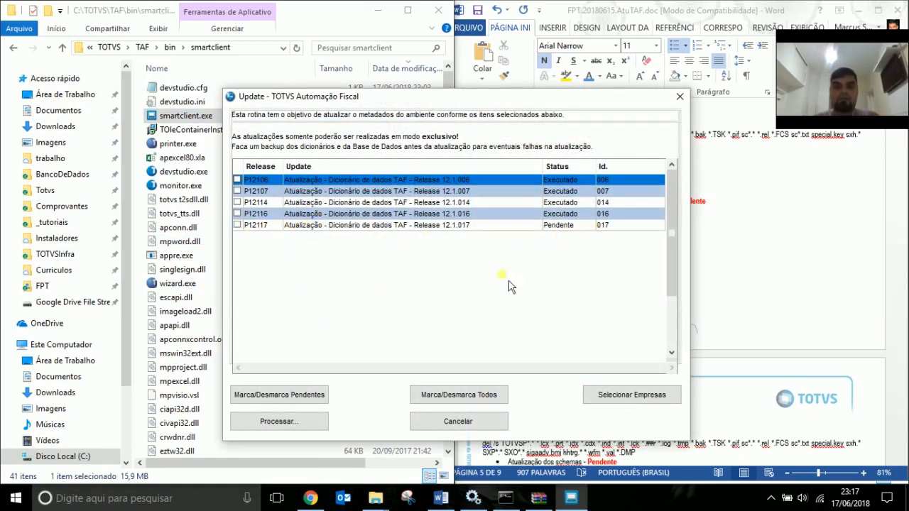
{"action": "left_click", "coordinate": [299, 402]}
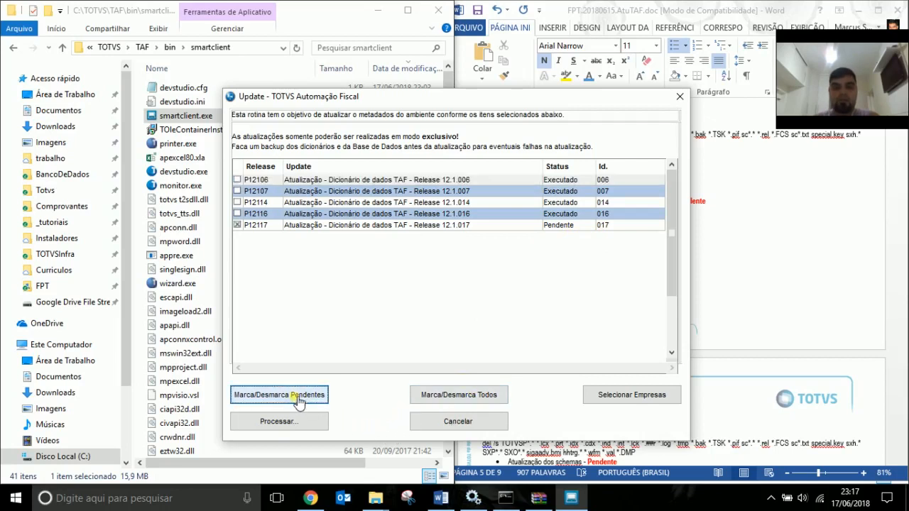
{"action": "left_click", "coordinate": [303, 424]}
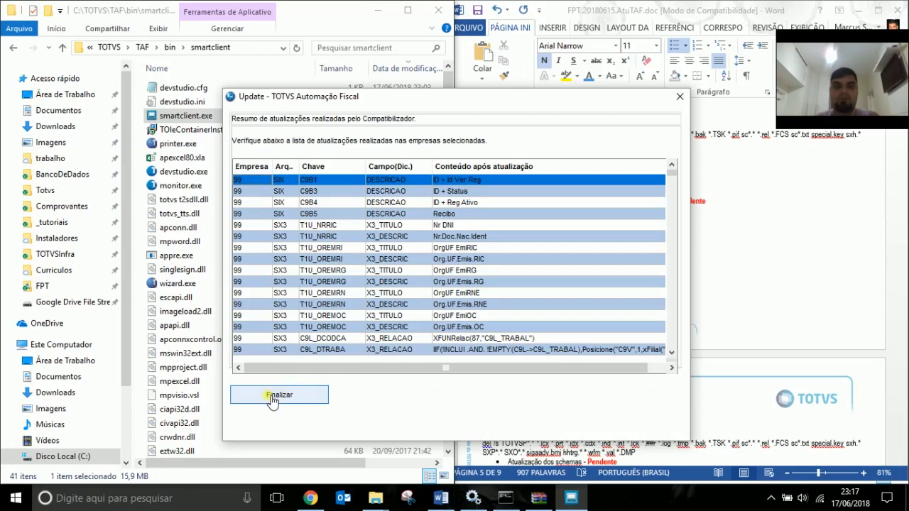
{"action": "scroll", "coordinate": [679, 328], "scroll_direction": "down", "scroll_amount": 10}
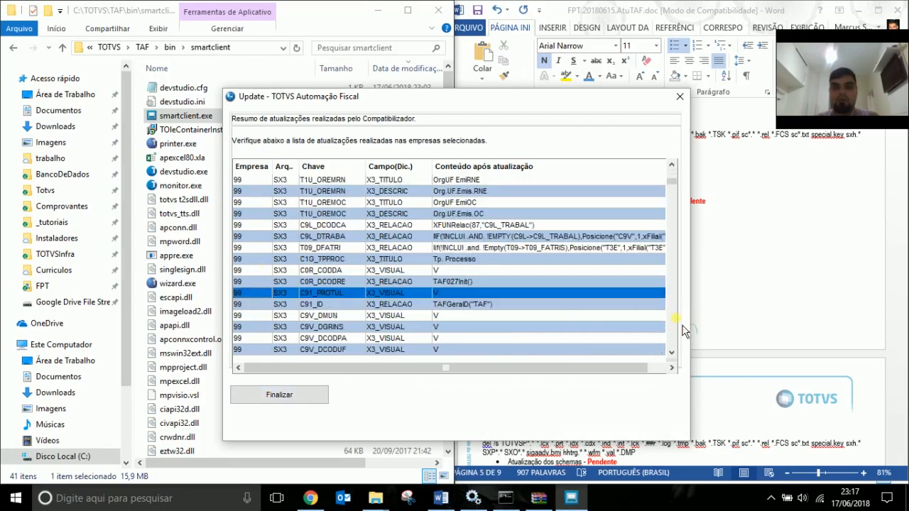
{"action": "scroll", "coordinate": [680, 328], "scroll_direction": "down", "scroll_amount": 10}
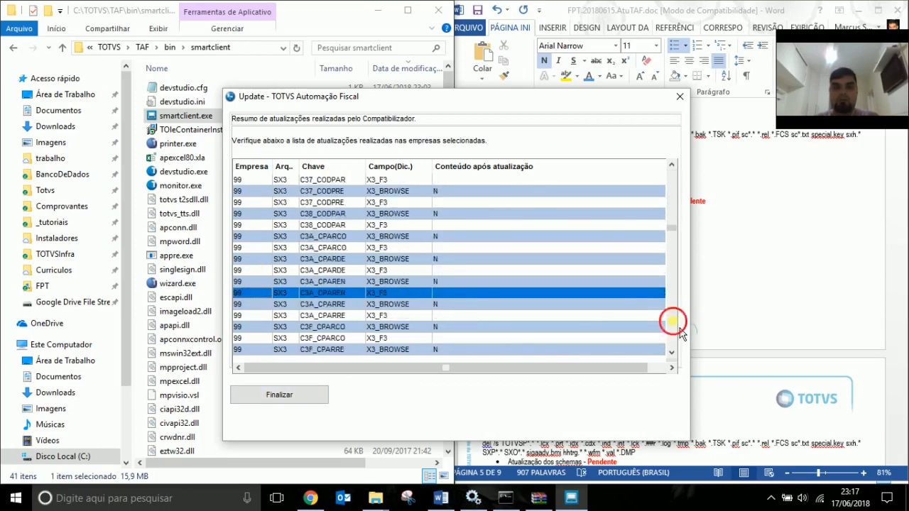
{"action": "left_click", "coordinate": [305, 400]}
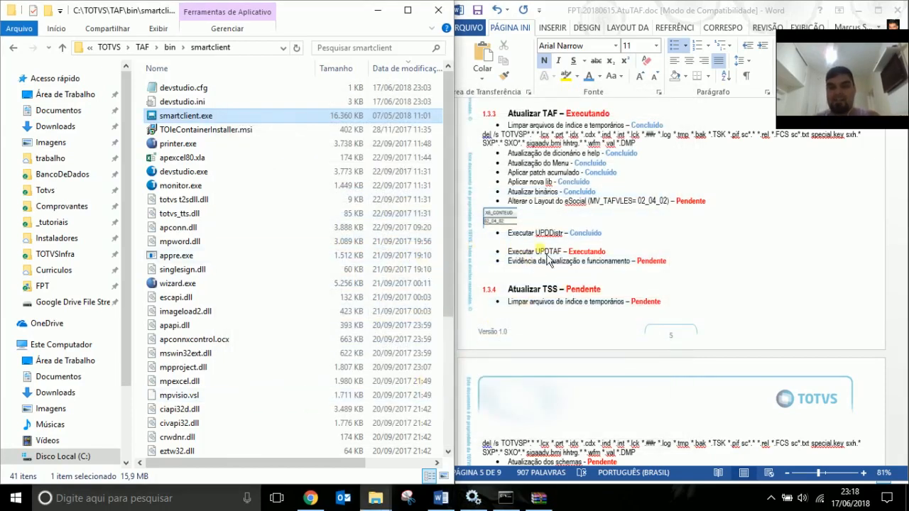
Paste Concluído over UPDTAF's Executando status, select MV_TAFVLES, and relaunch SmartClient.
{"action": "double_click", "coordinate": [591, 240]}
{"action": "key", "text": "ctrl+c"}
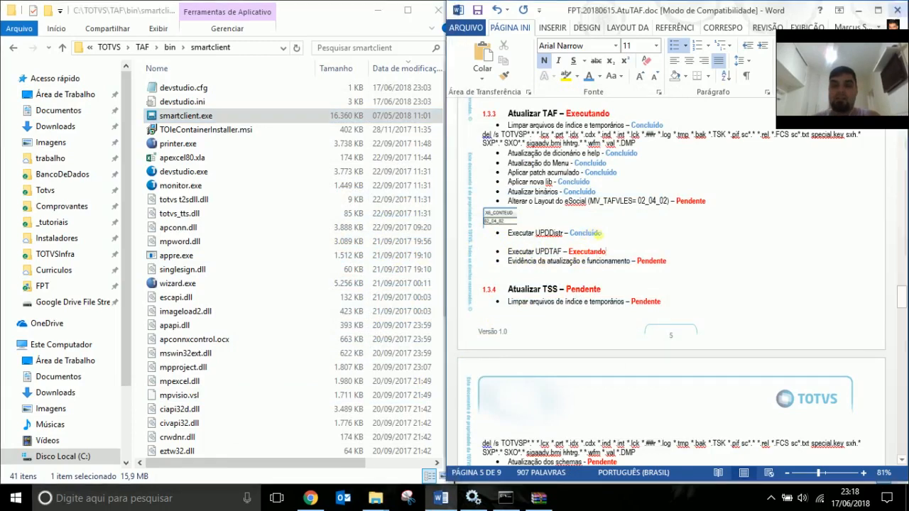
{"action": "double_click", "coordinate": [588, 252]}
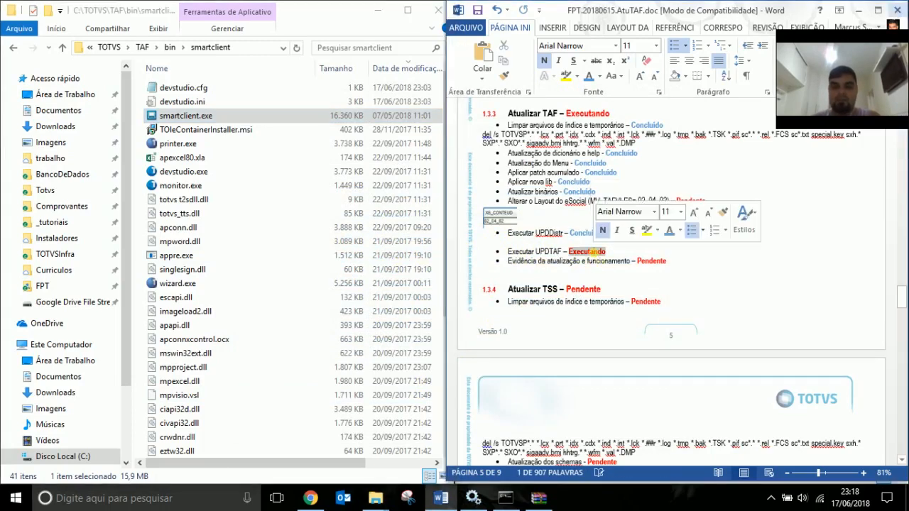
{"action": "key", "text": "ctrl+v"}
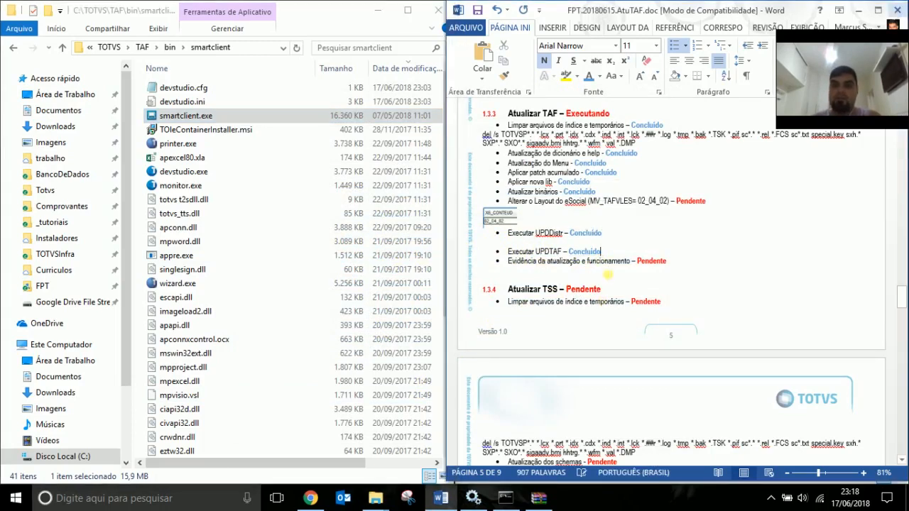
{"action": "left_click", "coordinate": [660, 202]}
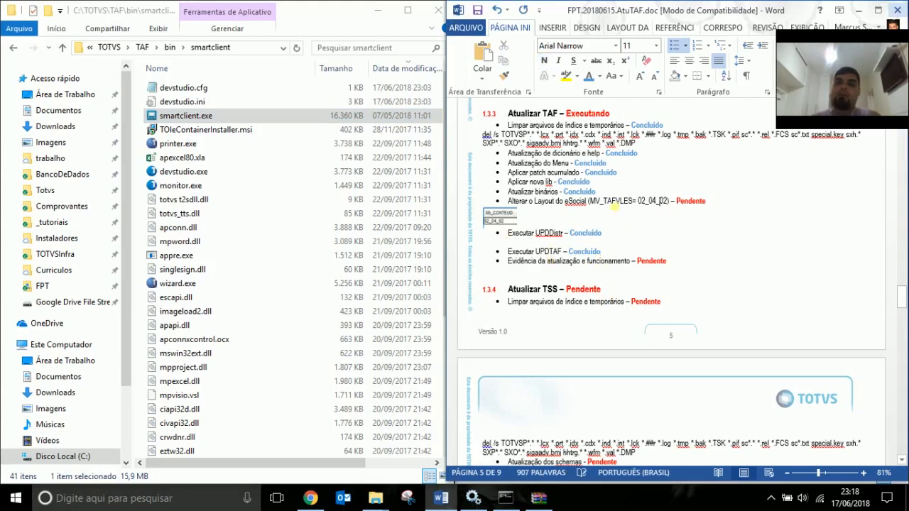
{"action": "double_click", "coordinate": [604, 202]}
{"action": "key", "text": "ctrl+c"}
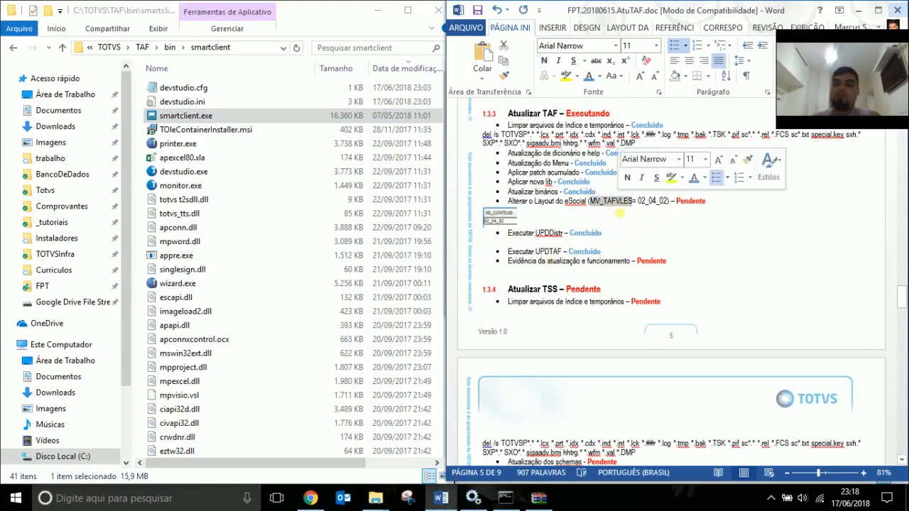
{"action": "double_click", "coordinate": [206, 116]}
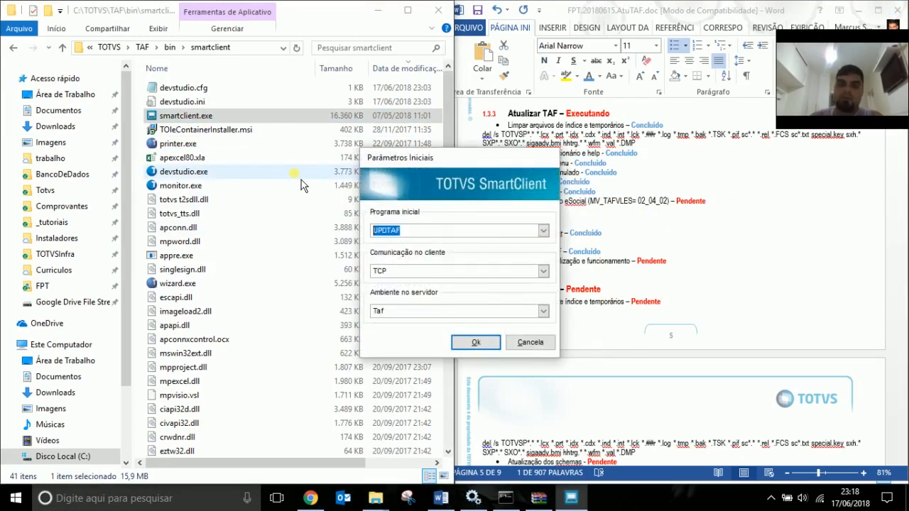
Start APSDU, log in as the administrator user, accept DBF, and open system\sx6990.dbf.
{"action": "type", "text": "apsdu"}
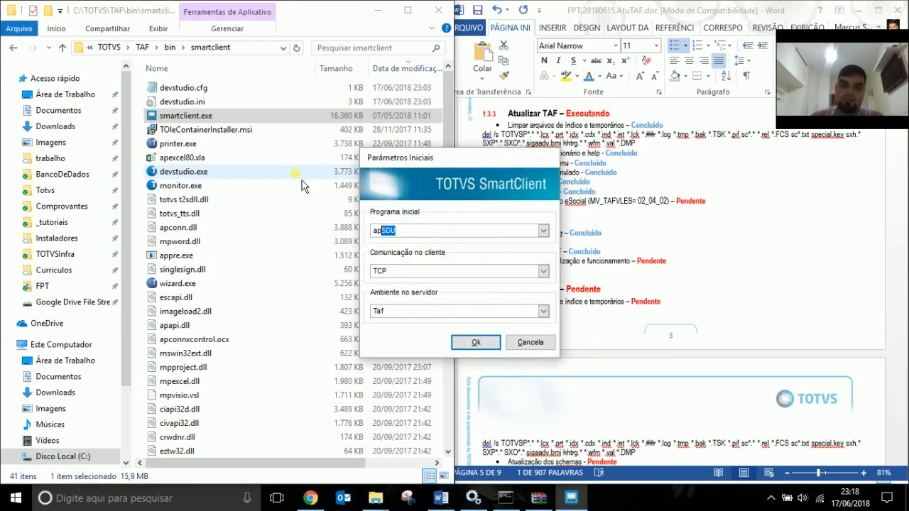
{"action": "key", "text": "Return"}
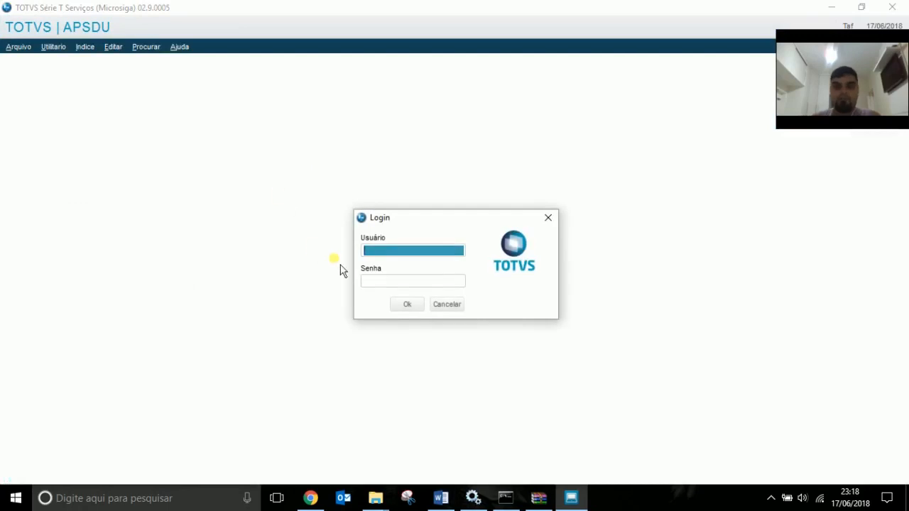
{"action": "type", "text": "admin"}
{"action": "key", "text": "Tab"}
{"action": "key", "text": "Tab"}
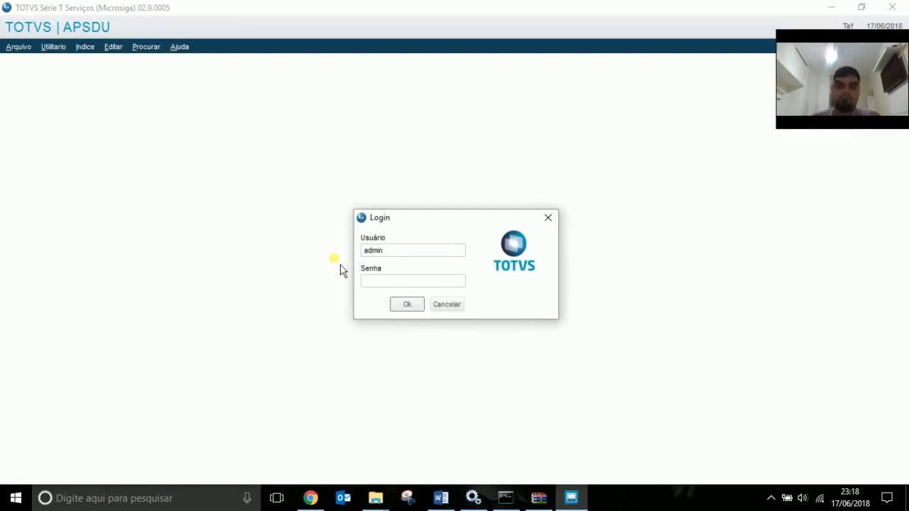
{"action": "key", "text": "Return"}
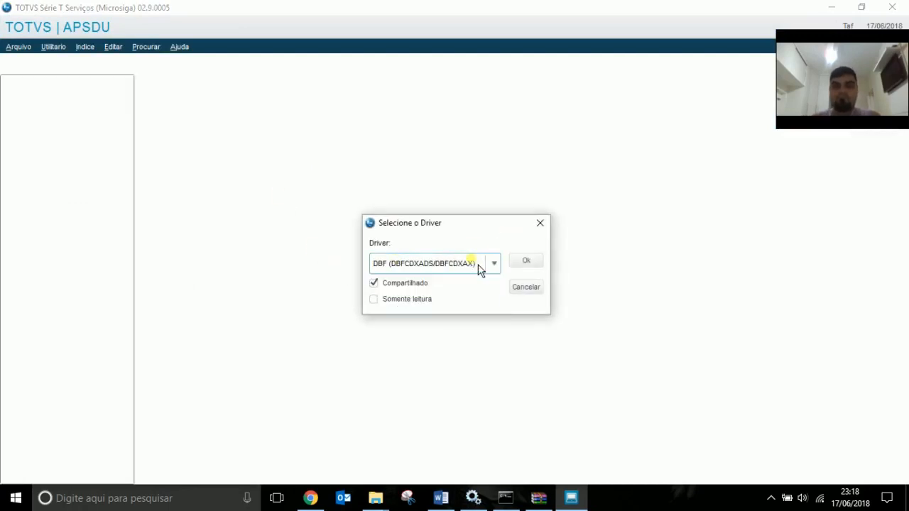
{"action": "left_click", "coordinate": [526, 261]}
{"action": "left_click", "coordinate": [324, 236]}
{"action": "left_click", "coordinate": [370, 276]}
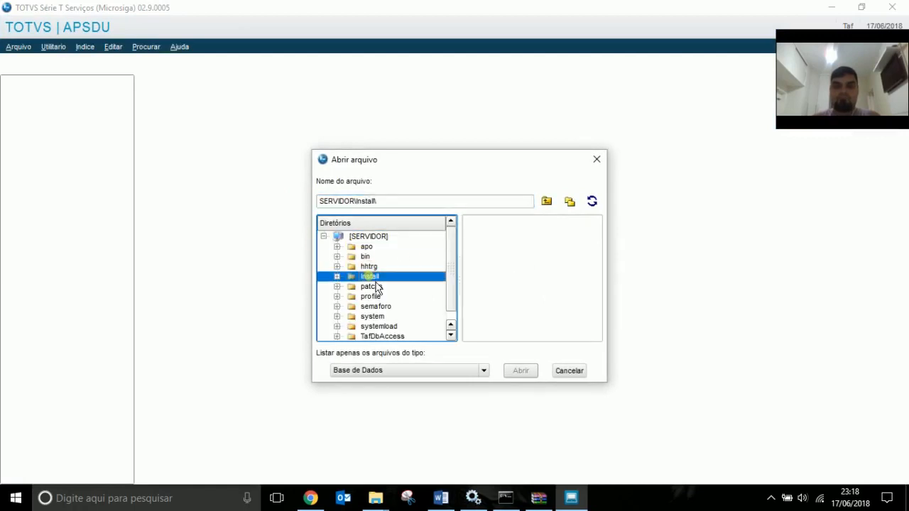
{"action": "key", "text": "Down"}
{"action": "key", "text": "Down"}
{"action": "key", "text": "Down"}
{"action": "key", "text": "Down"}
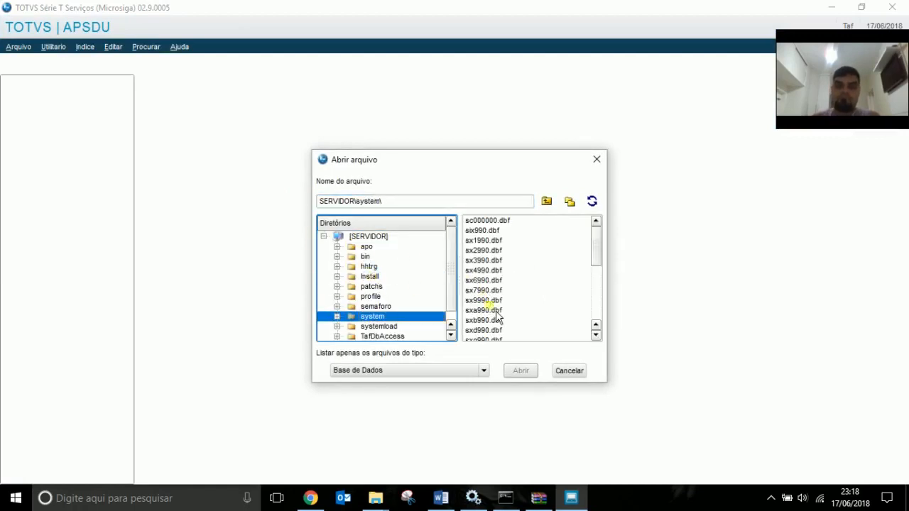
{"action": "double_click", "coordinate": [492, 282]}
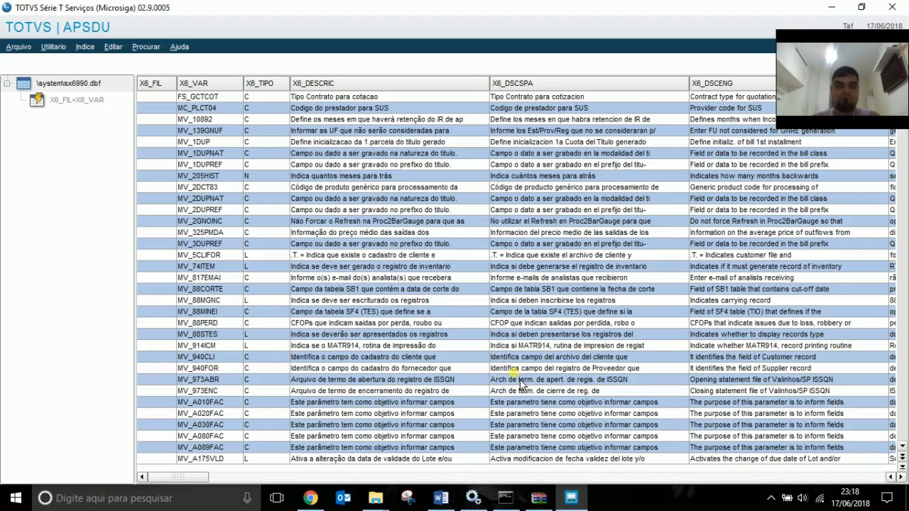
Filter the sx6990 table on X6_VAR equal to MV_TAFVLES.
{"action": "key", "text": "ctrl+f"}
{"action": "left_click", "coordinate": [391, 239]}
{"action": "left_click", "coordinate": [360, 266]}
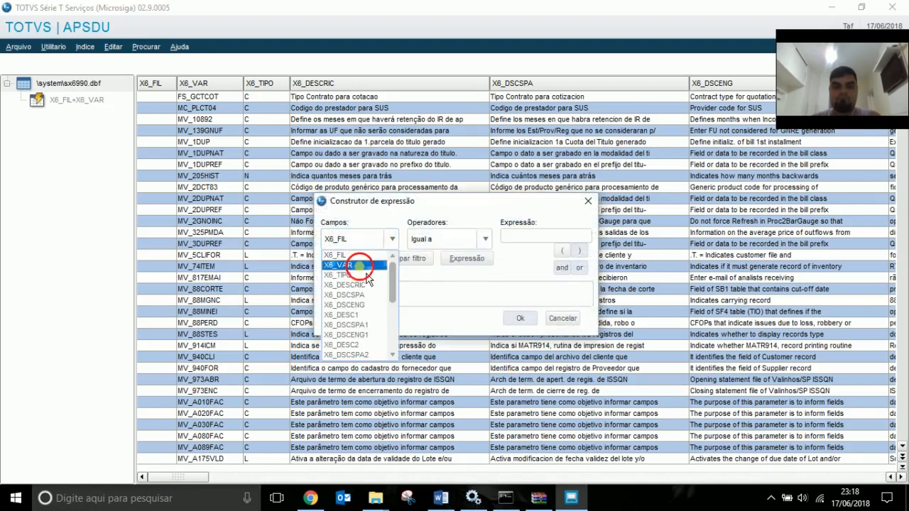
{"action": "left_click", "coordinate": [525, 235]}
{"action": "key", "text": "ctrl+v"}
{"action": "left_click", "coordinate": [368, 261]}
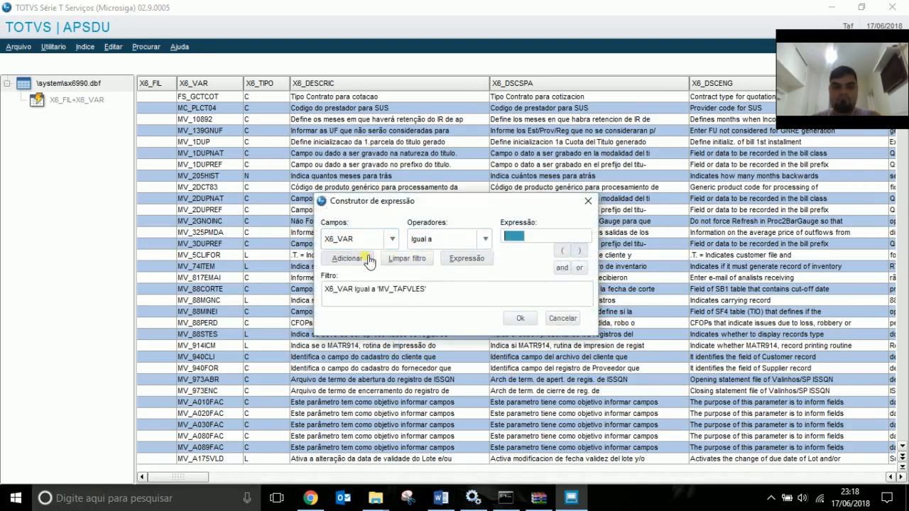
{"action": "left_click", "coordinate": [521, 321]}
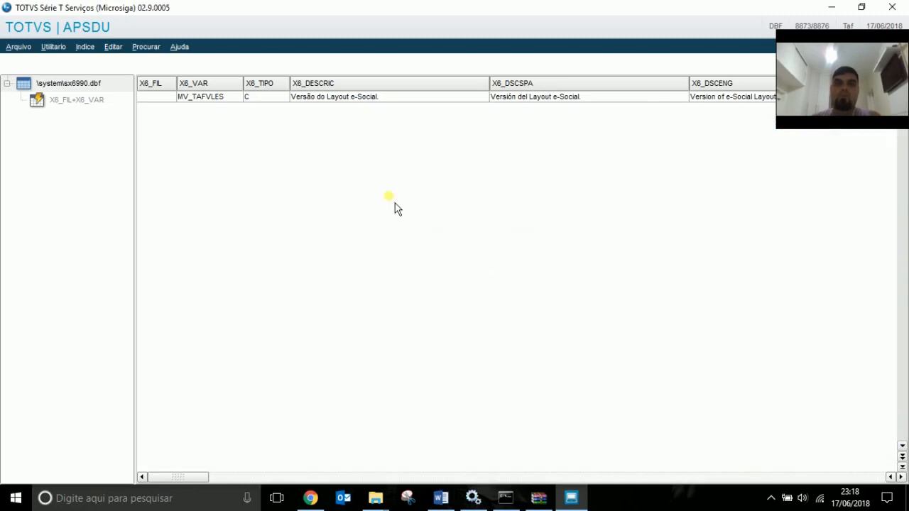
Check MV_TAFVLES's X6_CONTEUD value 02_02_02, then bring the Word report forward.
{"action": "left_click", "coordinate": [220, 98]}
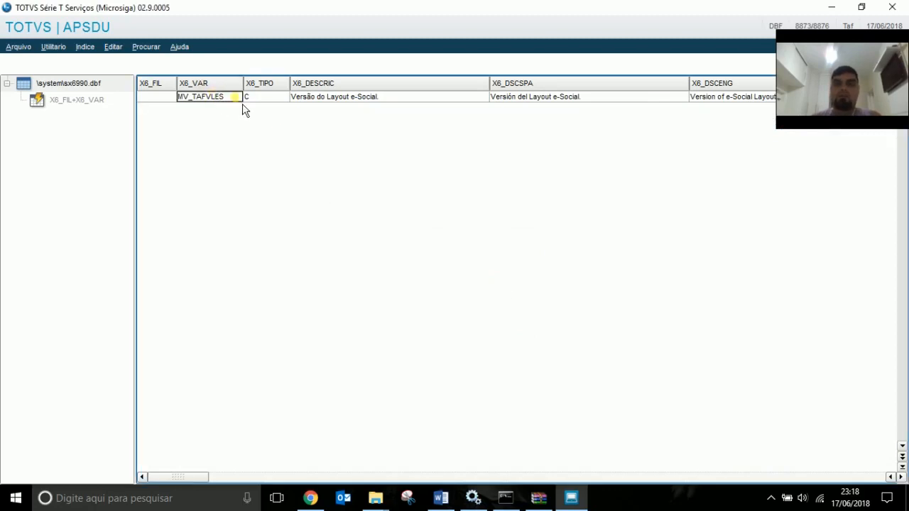
{"action": "key", "text": "Right"}
{"action": "key", "text": "Right"}
{"action": "key", "text": "Right"}
{"action": "key", "text": "Right"}
{"action": "key", "text": "Right"}
{"action": "key", "text": "Right"}
{"action": "key", "text": "Right"}
{"action": "key", "text": "Right"}
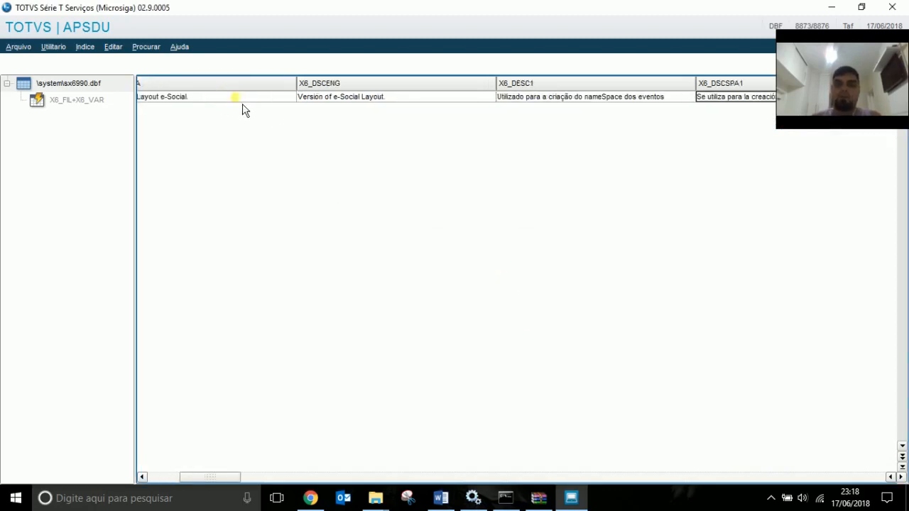
{"action": "key", "text": "Right"}
{"action": "key", "text": "Right"}
{"action": "key", "text": "Right"}
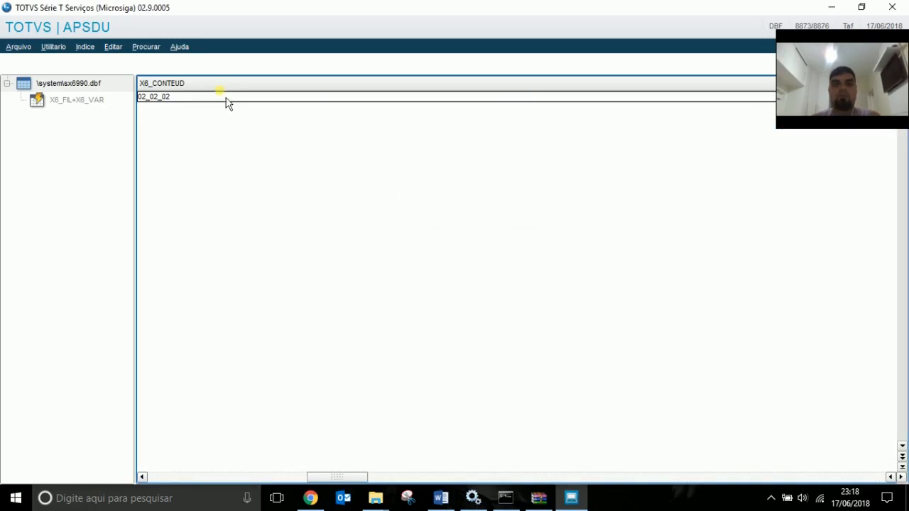
{"action": "key", "text": "Left"}
{"action": "key", "text": "Right"}
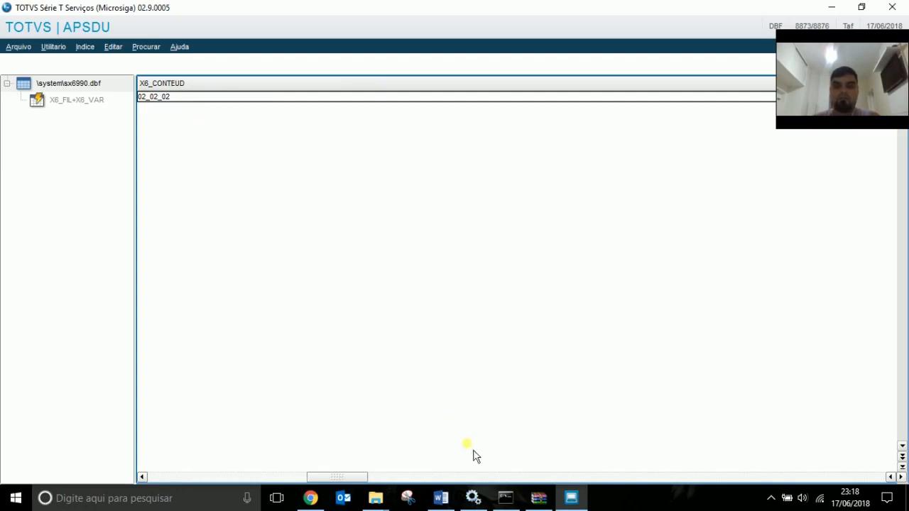
{"action": "left_click", "coordinate": [440, 498]}
Copy 02_04_02 from the report into MV_TAFVLES's X6_CONTEUD cell and return to Word.
{"action": "double_click", "coordinate": [611, 201]}
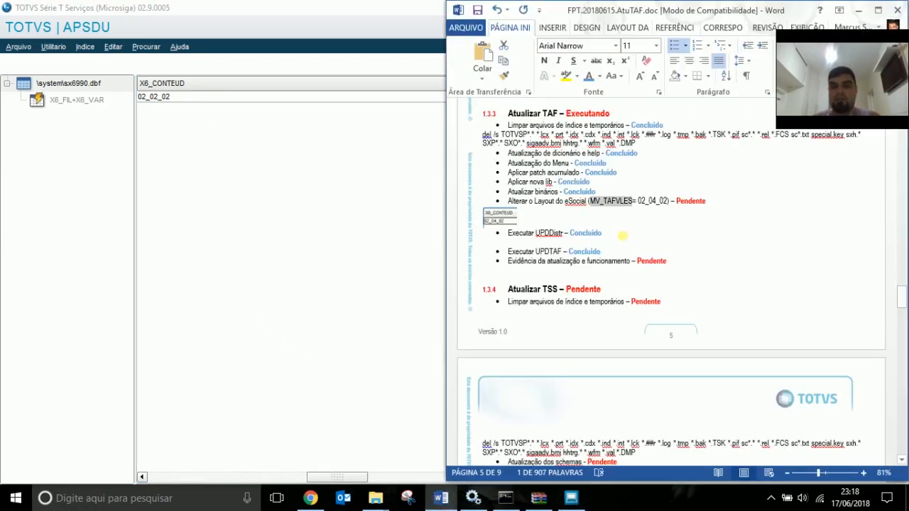
{"action": "left_click_drag", "start_coordinate": [637, 201], "coordinate": [669, 202]}
{"action": "key", "text": "ctrl+c"}
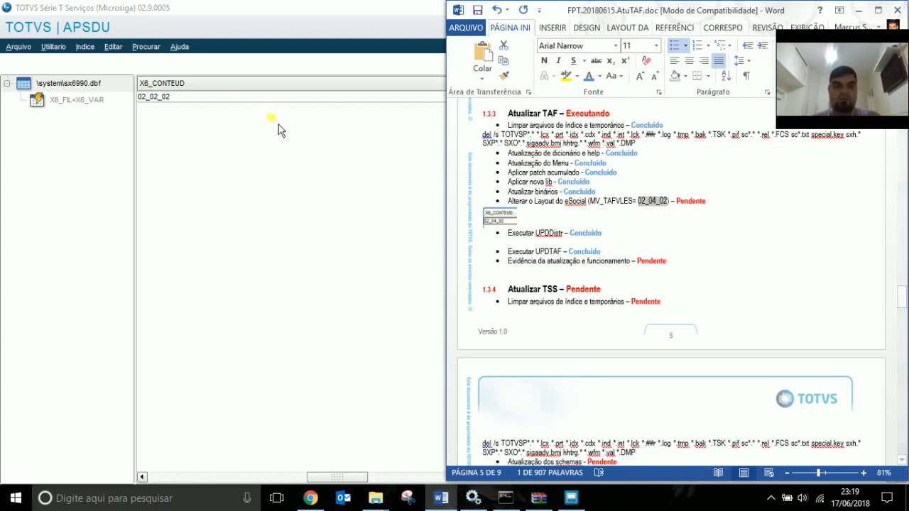
{"action": "left_click", "coordinate": [252, 101]}
{"action": "double_click", "coordinate": [196, 96]}
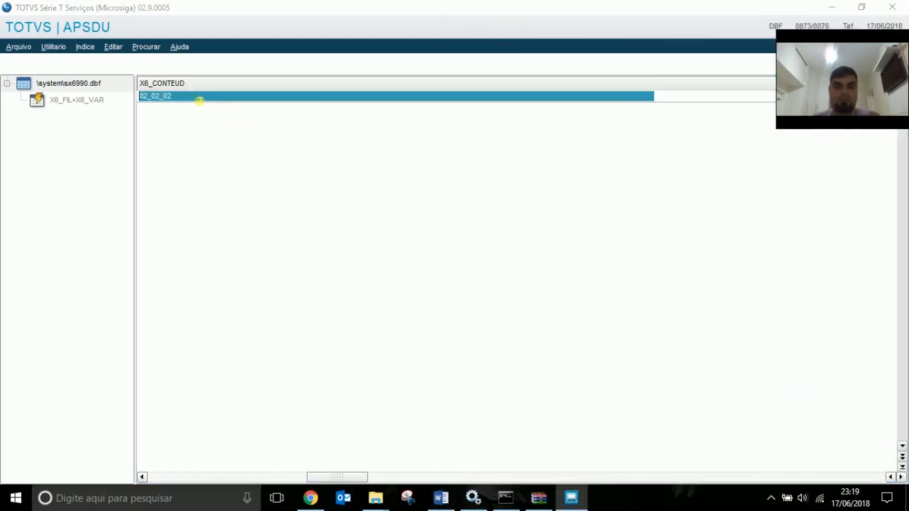
{"action": "key", "text": "ctrl+v"}
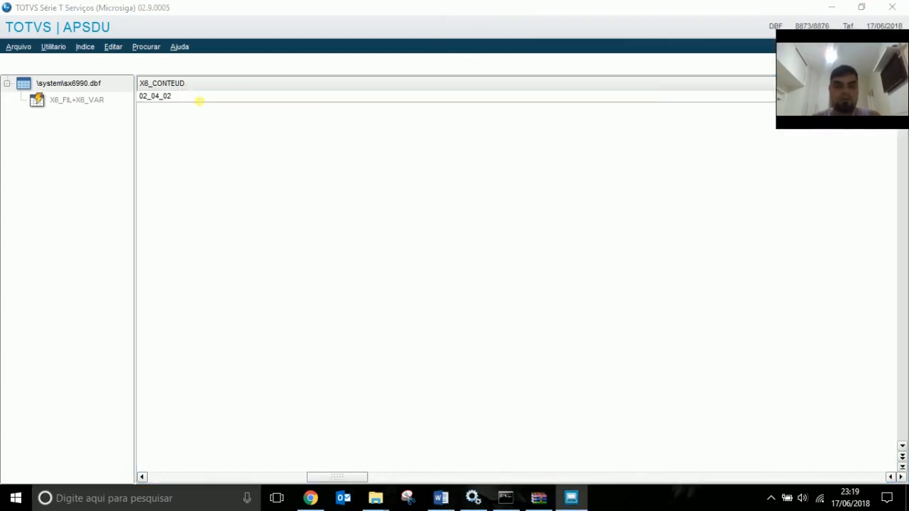
{"action": "key", "text": "Return"}
{"action": "key", "text": "Return"}
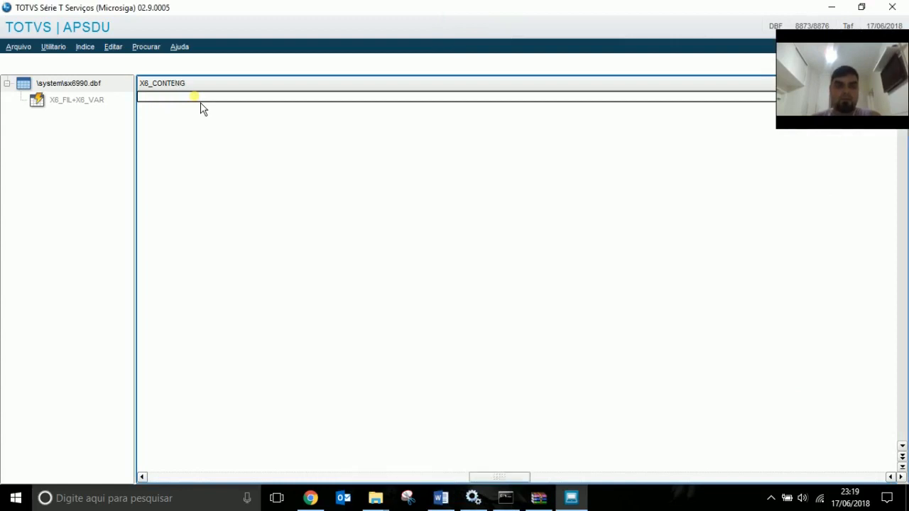
{"action": "key", "text": "Left"}
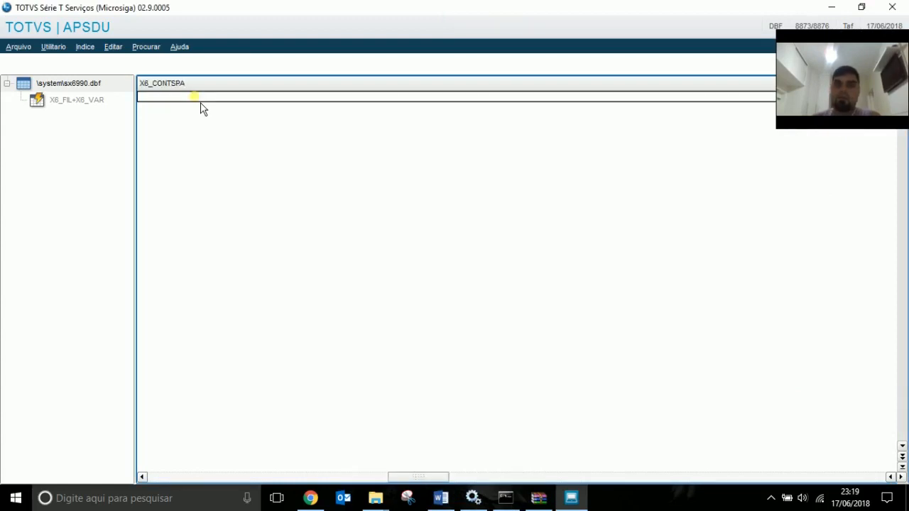
{"action": "key", "text": "Left"}
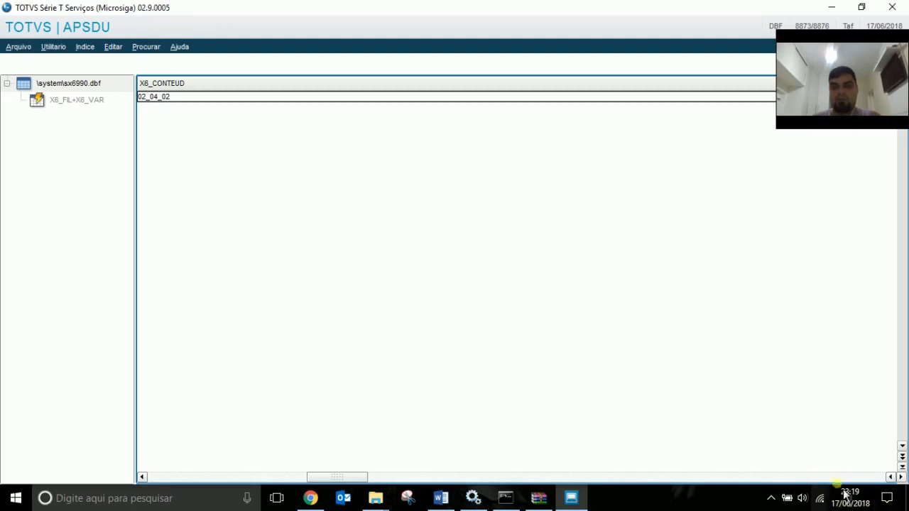
{"action": "left_click", "coordinate": [681, 497]}
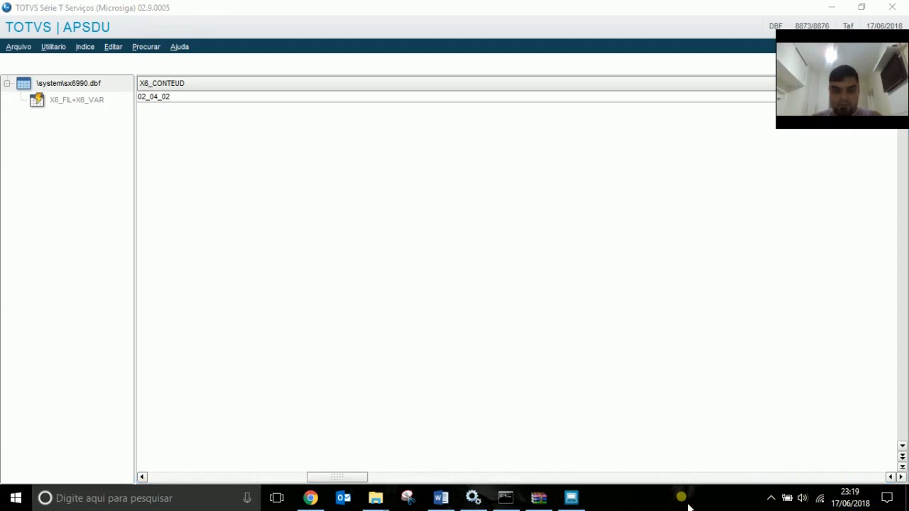
{"action": "left_click", "coordinate": [454, 500]}
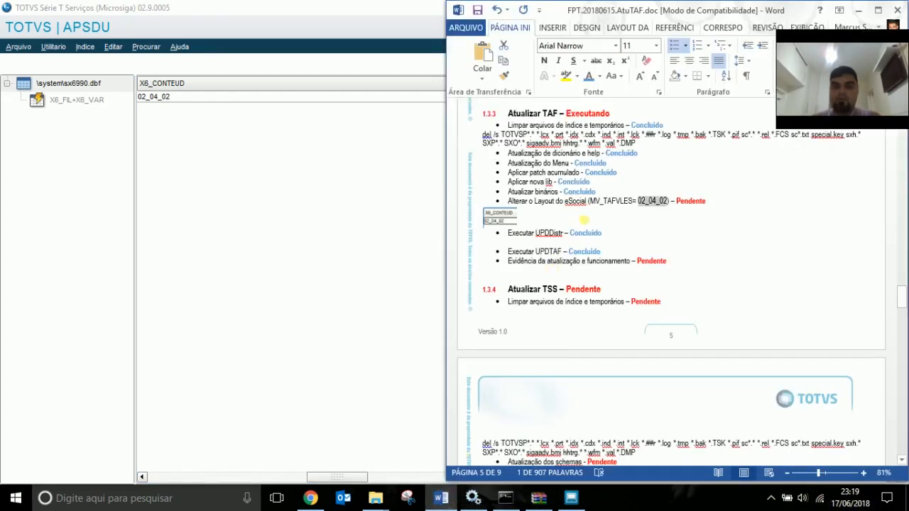
Remove the small pasted screenshot and the re-pasted full-screen screenshot from the report.
{"action": "left_click", "coordinate": [510, 217]}
{"action": "key", "text": "Delete"}
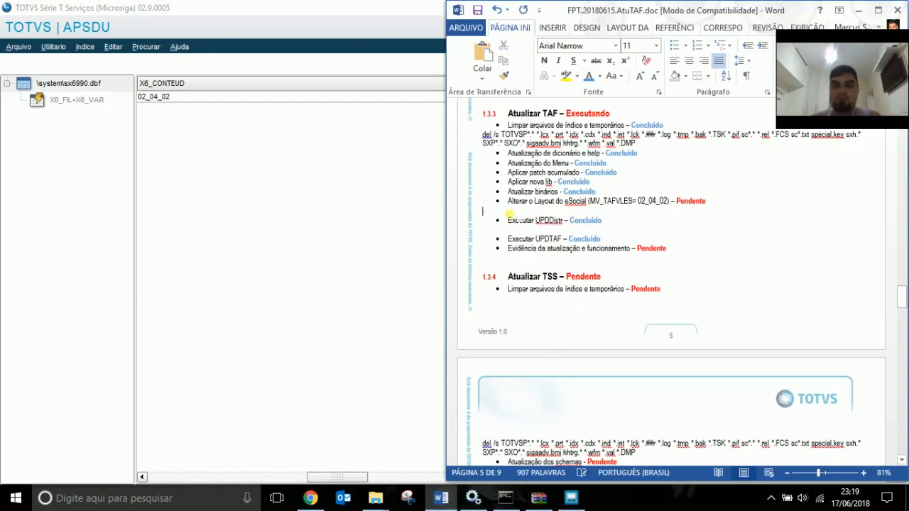
{"action": "key", "text": "ctrl+v"}
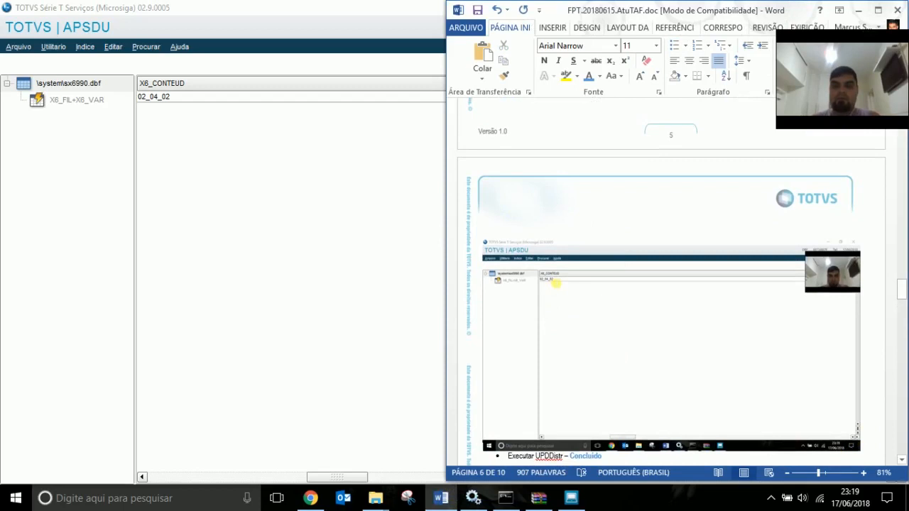
{"action": "left_click", "coordinate": [604, 299]}
{"action": "key", "text": "Delete"}
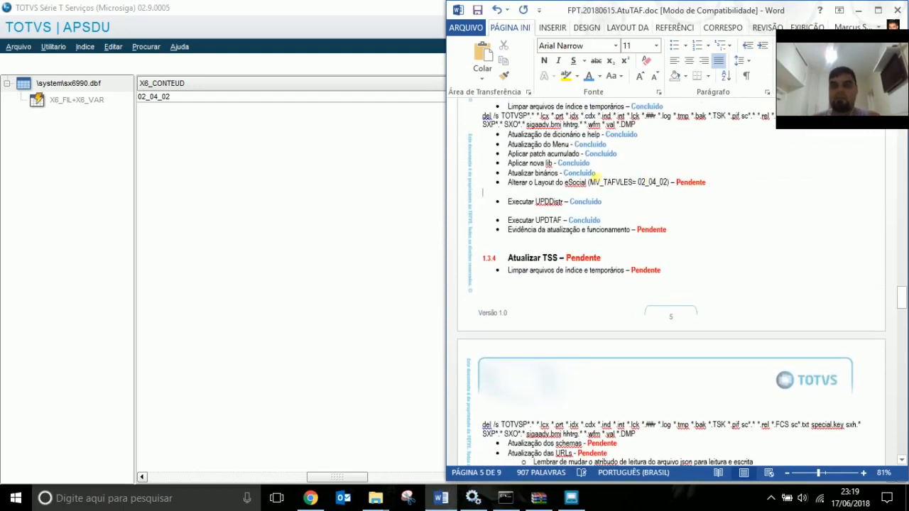
Mark the eSocial layout step Concluído and the update evidence step Executar, then quit APSDU.
{"action": "double_click", "coordinate": [594, 174]}
{"action": "key", "text": "ctrl+c"}
{"action": "double_click", "coordinate": [691, 183]}
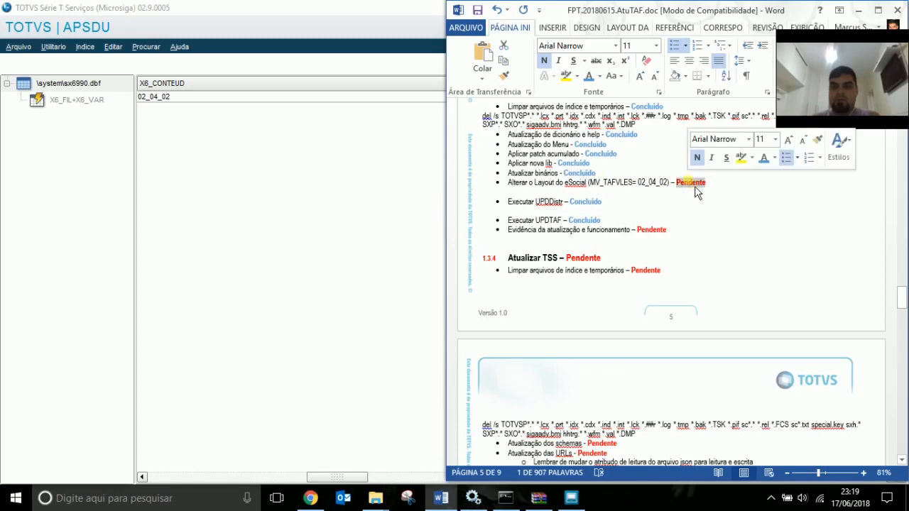
{"action": "key", "text": "ctrl+v"}
{"action": "key", "text": "Down"}
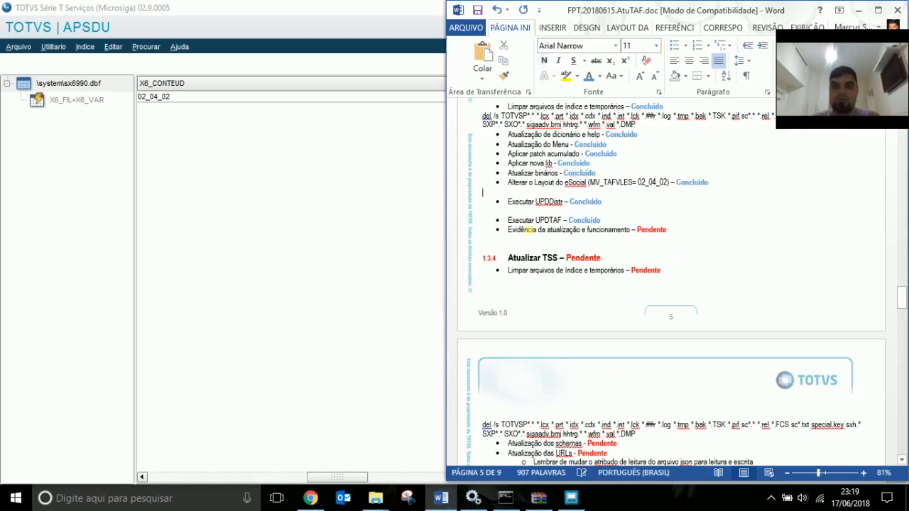
{"action": "left_click", "coordinate": [595, 238]}
{"action": "double_click", "coordinate": [649, 231]}
{"action": "type", "text": "Executar"}
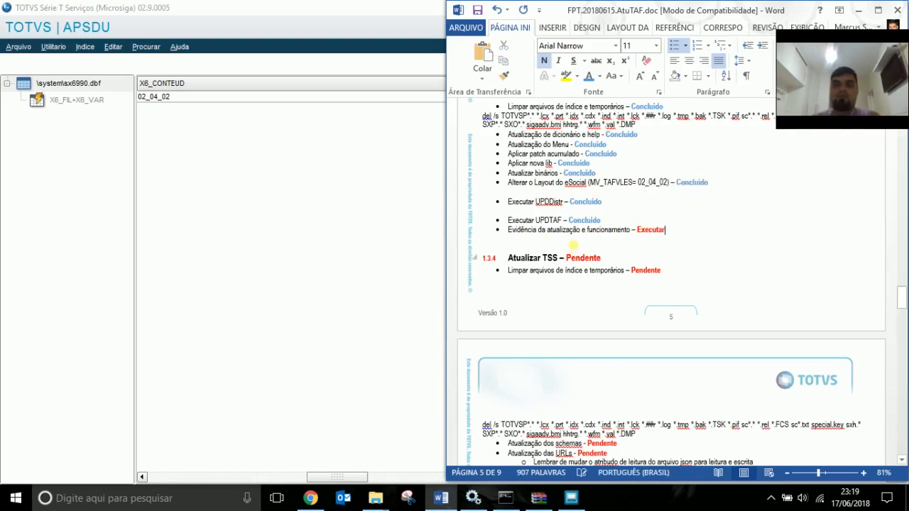
{"action": "left_click", "coordinate": [570, 240]}
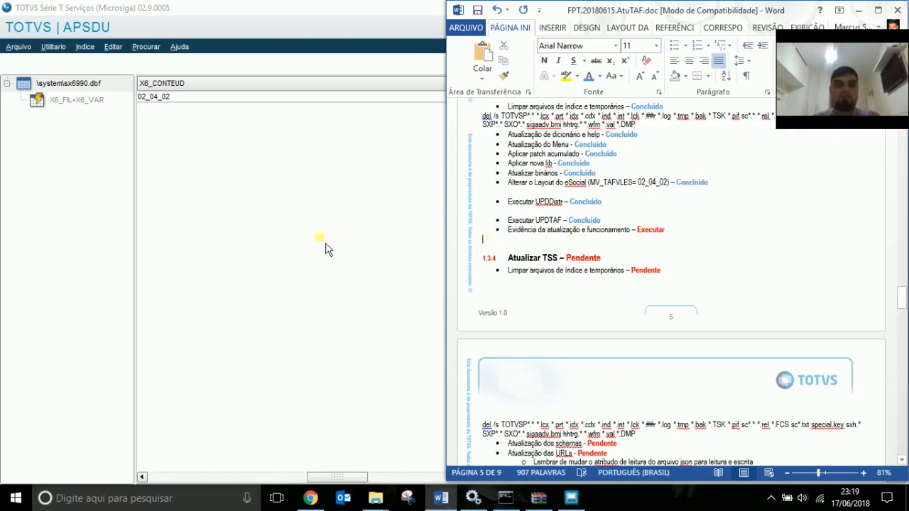
{"action": "left_click", "coordinate": [324, 248]}
{"action": "left_click", "coordinate": [892, 7]}
Confirm quitting APSDU and start the .TAF-WS Windows service.
{"action": "left_click", "coordinate": [586, 298]}
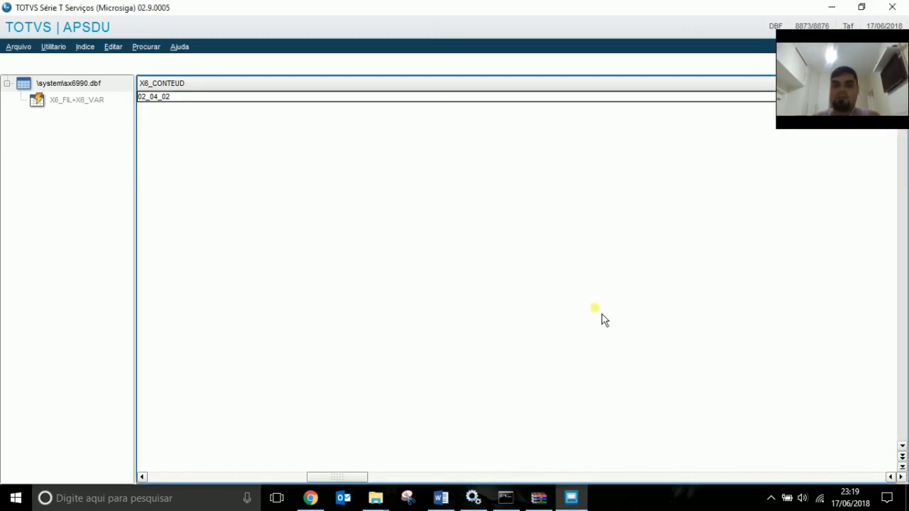
{"action": "left_click", "coordinate": [584, 337]}
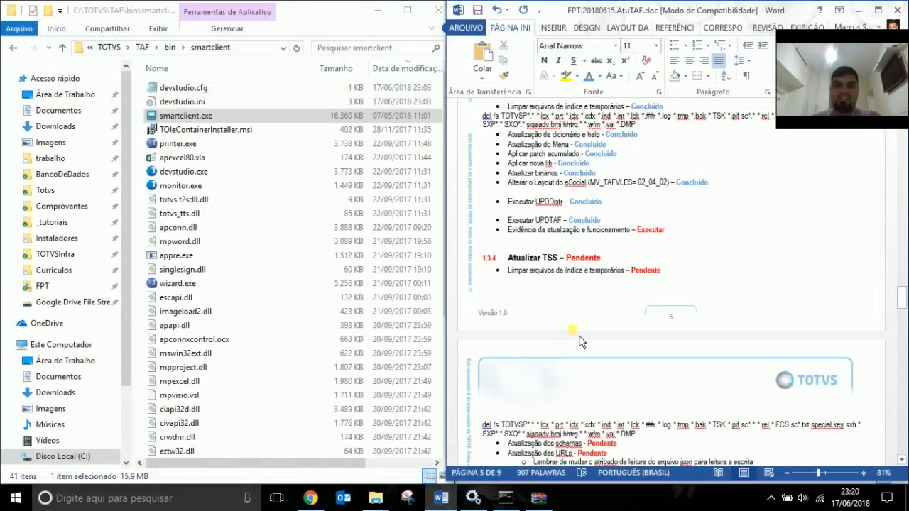
{"action": "left_click", "coordinate": [533, 237]}
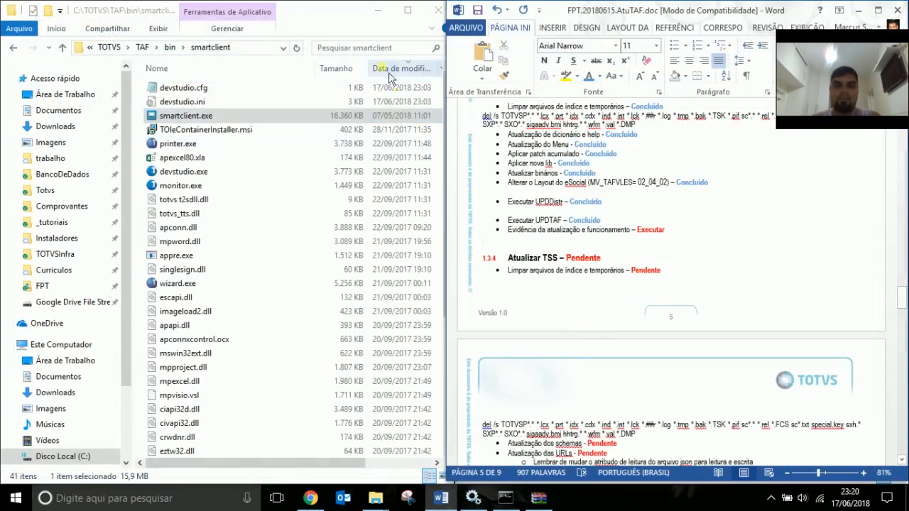
{"action": "left_click", "coordinate": [499, 501]}
{"action": "left_click", "coordinate": [472, 498]}
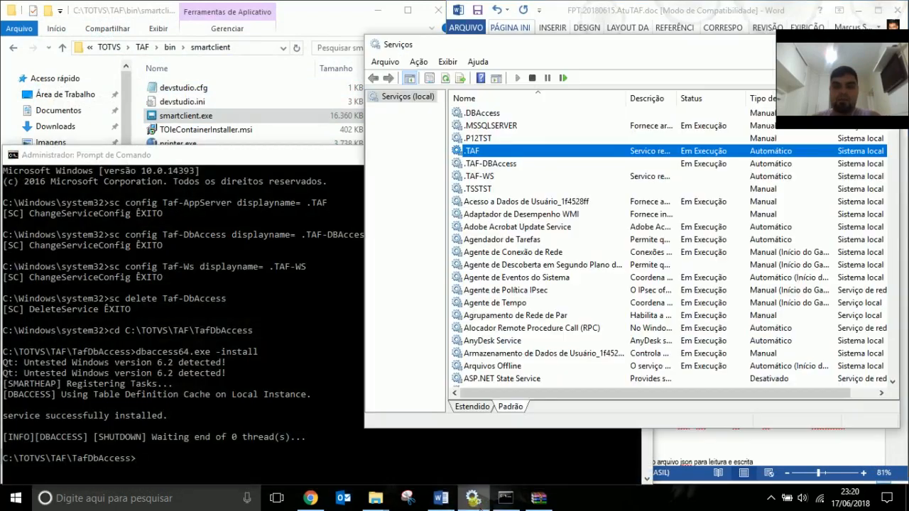
{"action": "left_click", "coordinate": [497, 177]}
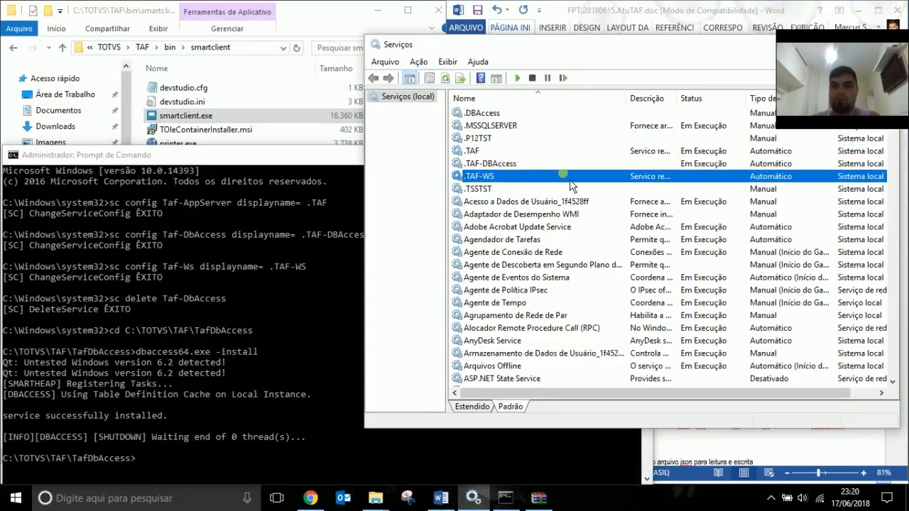
{"action": "left_click", "coordinate": [516, 79]}
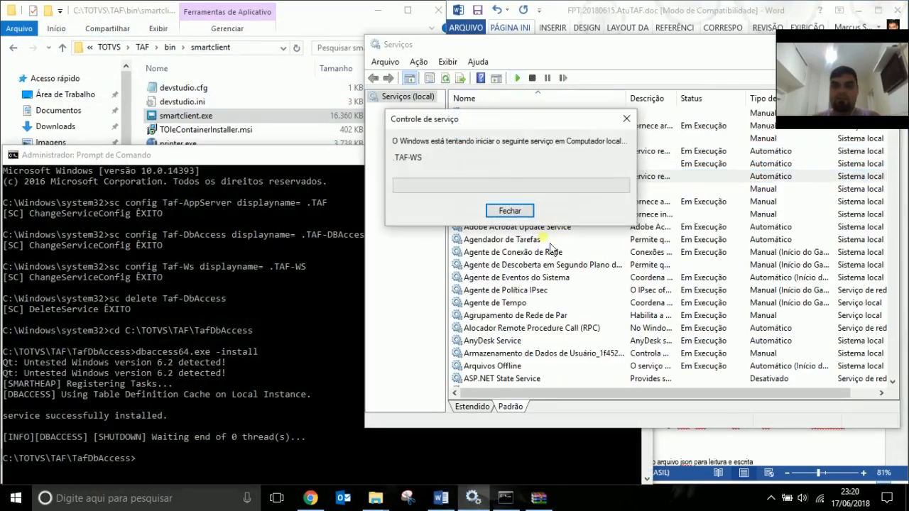
{"action": "left_click", "coordinate": [349, 346]}
{"action": "left_click", "coordinate": [634, 154]}
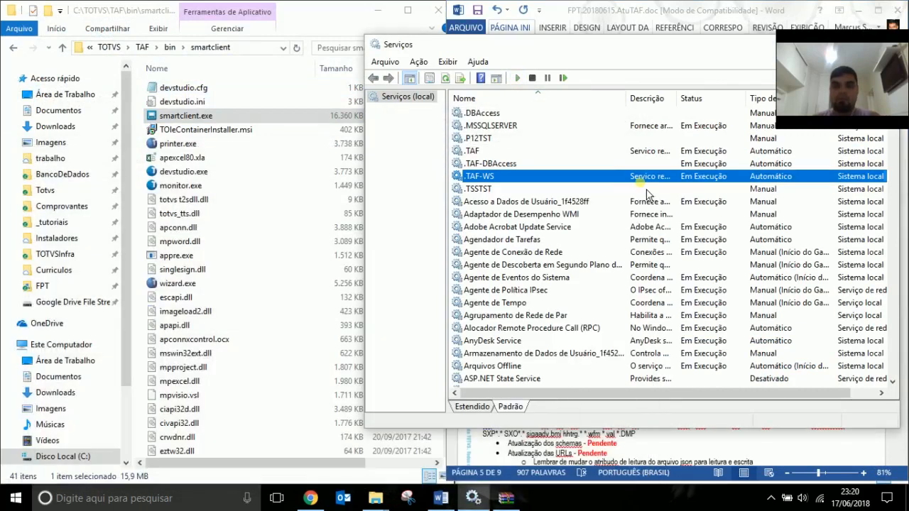
Check C:\TOTVS\TAF\bin\app\console.log to confirm REST is listening on port 8099.
{"action": "left_click", "coordinate": [169, 47]}
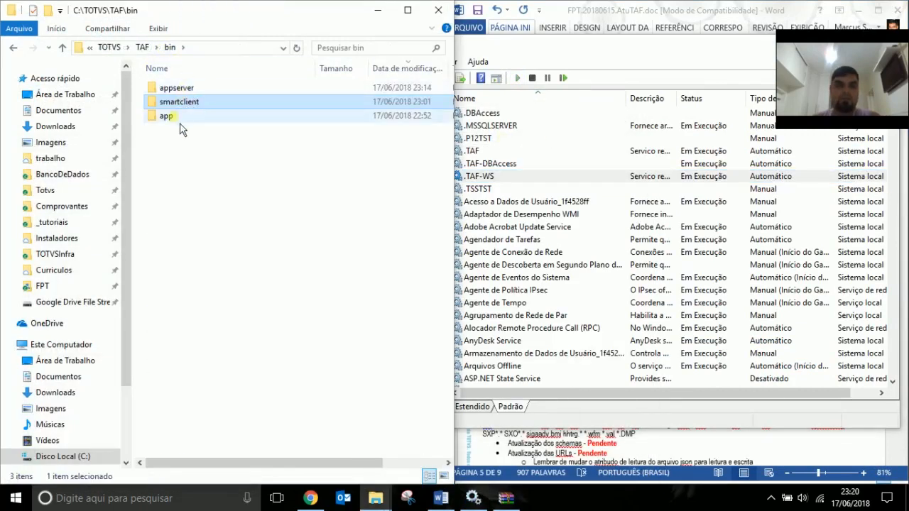
{"action": "double_click", "coordinate": [179, 117]}
{"action": "double_click", "coordinate": [200, 90]}
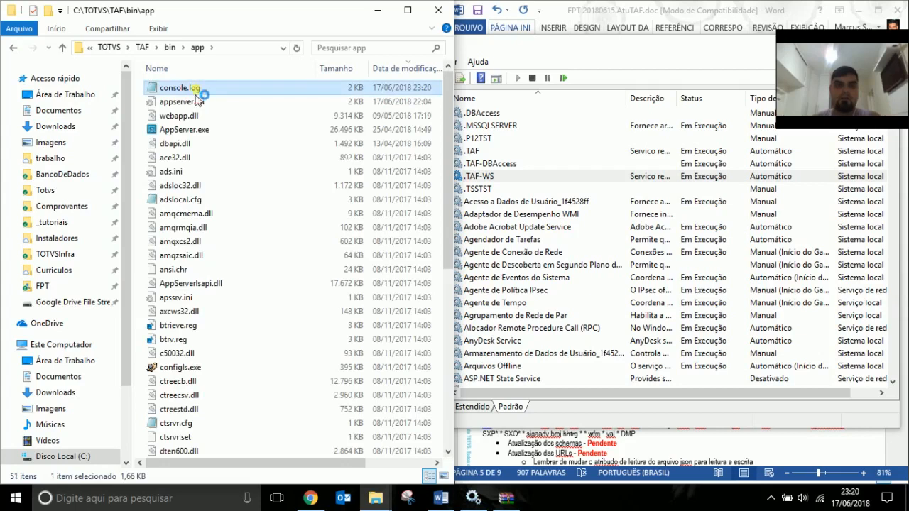
{"action": "key", "text": "ctrl+End"}
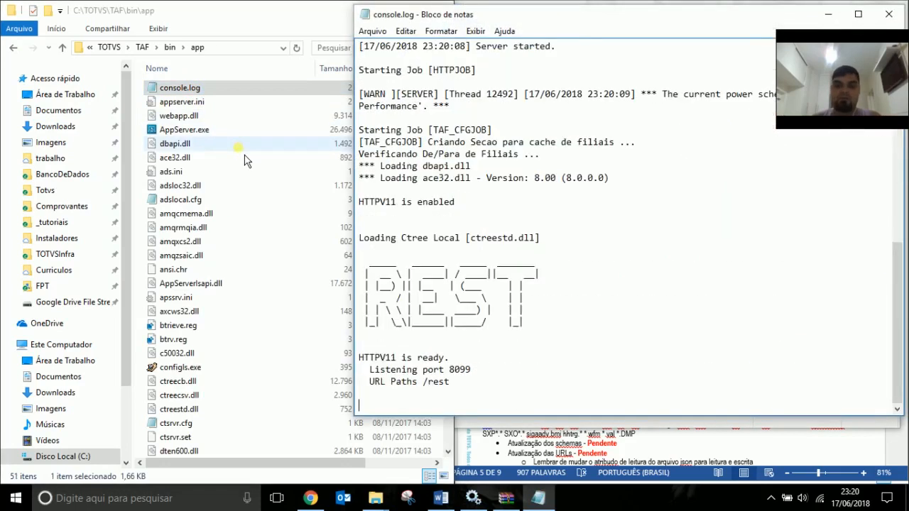
{"action": "left_click_drag", "start_coordinate": [450, 382], "coordinate": [359, 142]}
{"action": "left_click", "coordinate": [452, 370]}
{"action": "left_click_drag", "start_coordinate": [382, 370], "coordinate": [484, 378]}
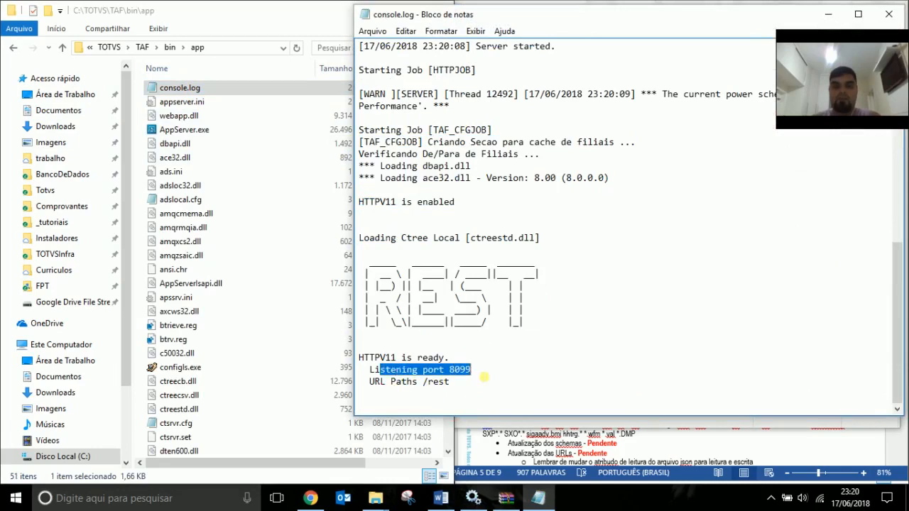
{"action": "left_click", "coordinate": [889, 14]}
{"action": "left_click", "coordinate": [310, 498]}
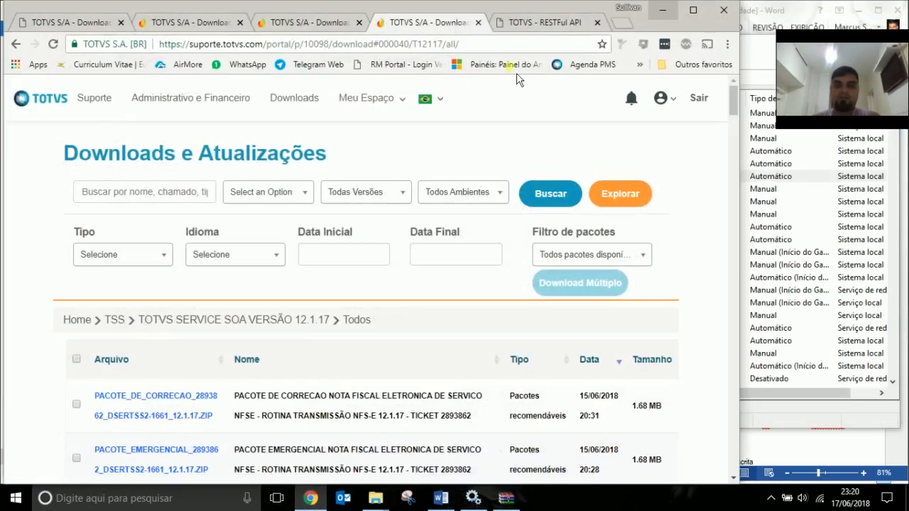
Load localhost:8099/rest in Chrome and scroll through the 23 listed RESTful API services.
{"action": "left_click", "coordinate": [564, 30]}
{"action": "left_click", "coordinate": [597, 22]}
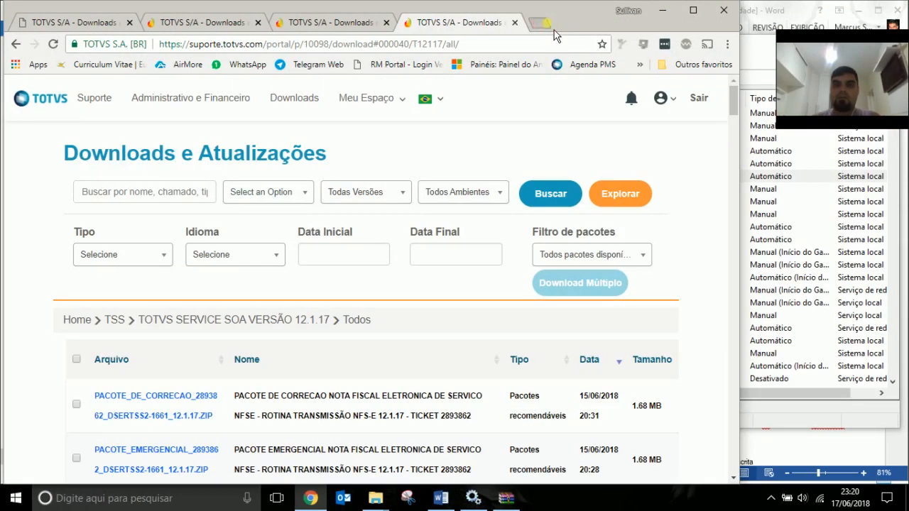
{"action": "left_click", "coordinate": [554, 30]}
{"action": "type", "text": "log"}
{"action": "key", "text": "BackSpace"}
{"action": "key", "text": "BackSpace"}
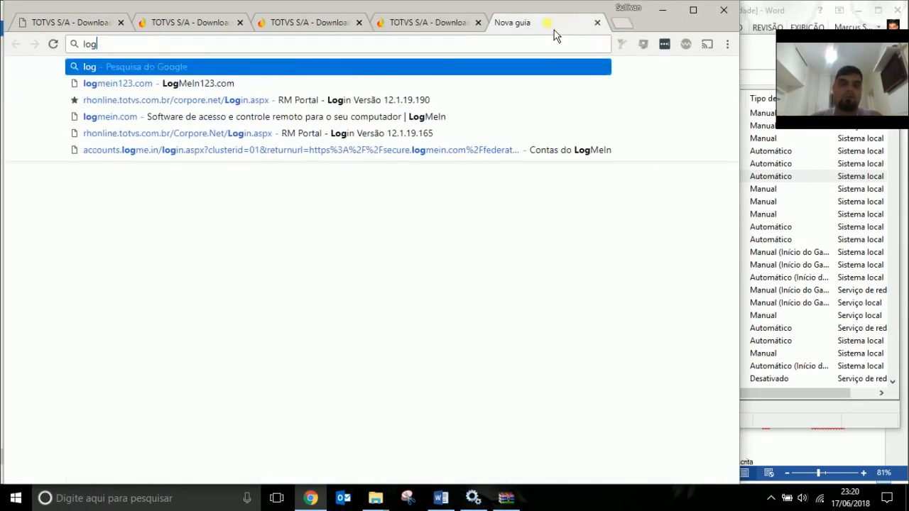
{"action": "type", "text": "calhost"}
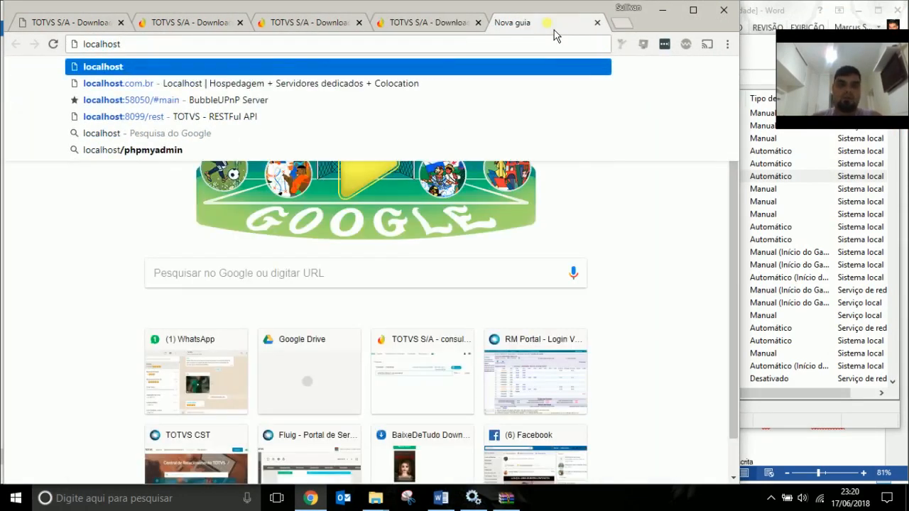
{"action": "type", "text": ":8099"}
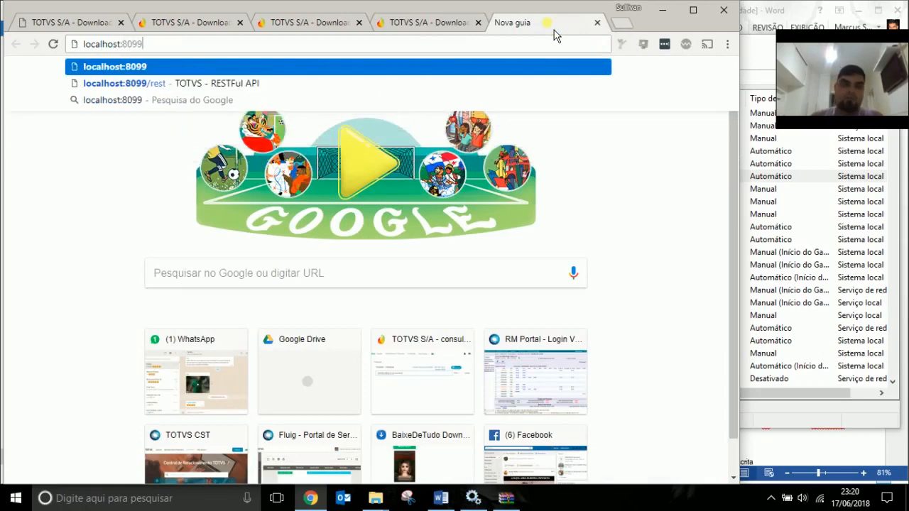
{"action": "key", "text": "Down"}
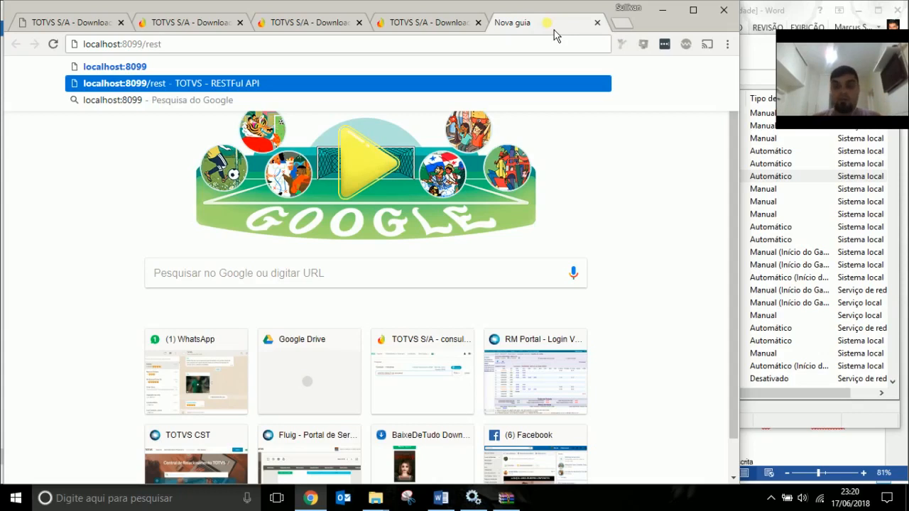
{"action": "key", "text": "Return"}
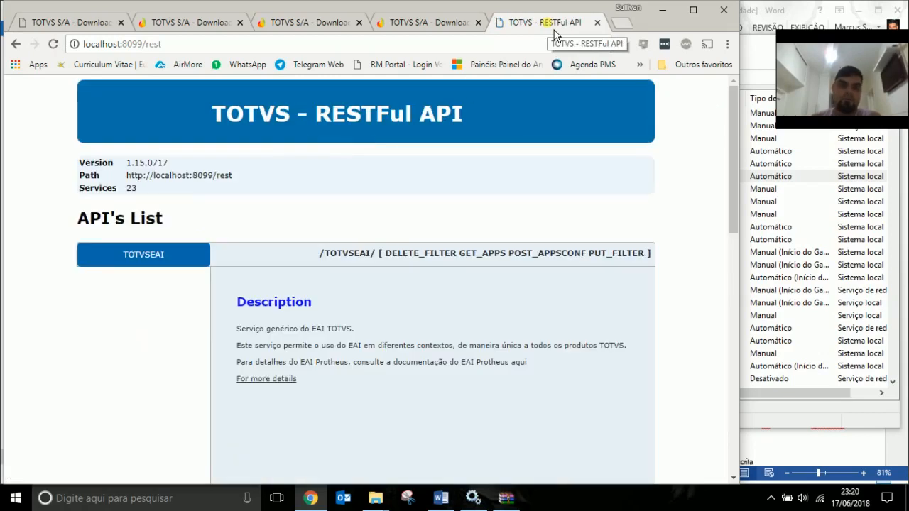
{"action": "scroll", "coordinate": [295, 213], "scroll_direction": "down", "scroll_amount": 5}
{"action": "scroll", "coordinate": [434, 252], "scroll_direction": "down", "scroll_amount": 5}
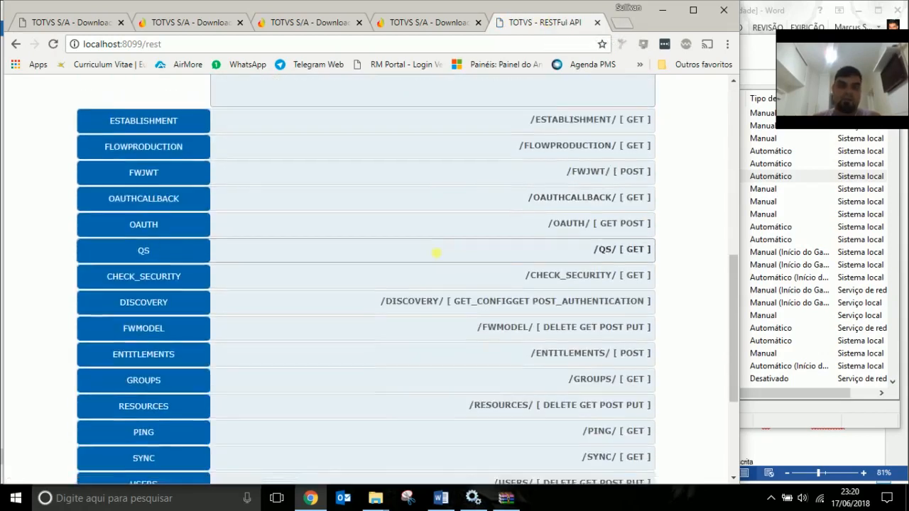
{"action": "scroll", "coordinate": [422, 260], "scroll_direction": "up", "scroll_amount": 10}
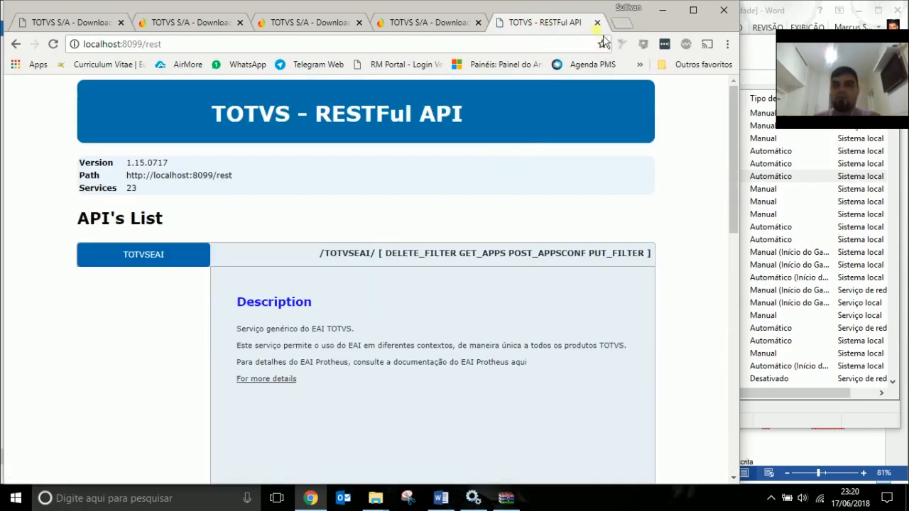
{"action": "left_click", "coordinate": [598, 22]}
Minimize Chrome and check the TAF-WS and TAF entries in the Services list.
{"action": "left_click", "coordinate": [662, 10]}
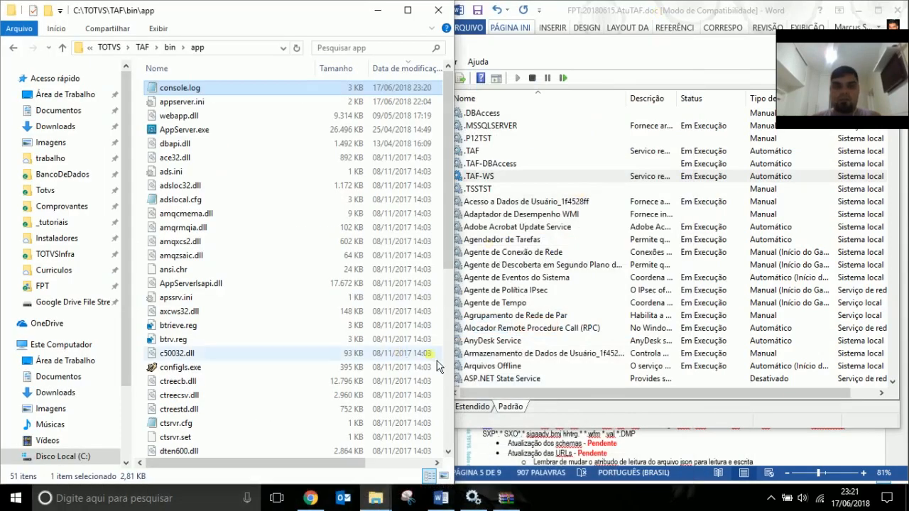
{"action": "left_click", "coordinate": [581, 189]}
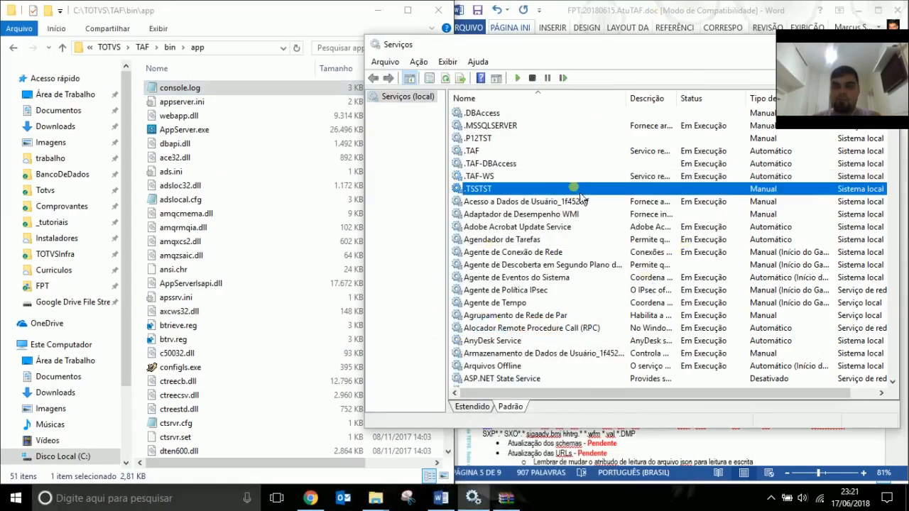
{"action": "left_click", "coordinate": [577, 176]}
{"action": "left_click", "coordinate": [607, 150]}
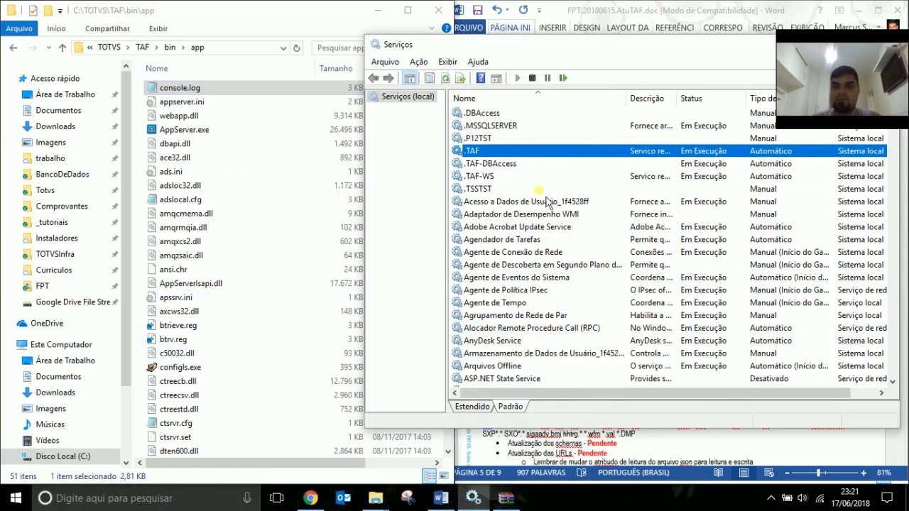
Launch smartclient.exe from C:\TOTVS\TAF\bin\smartclient with SIGATAF as the initial program.
{"action": "left_click", "coordinate": [170, 46]}
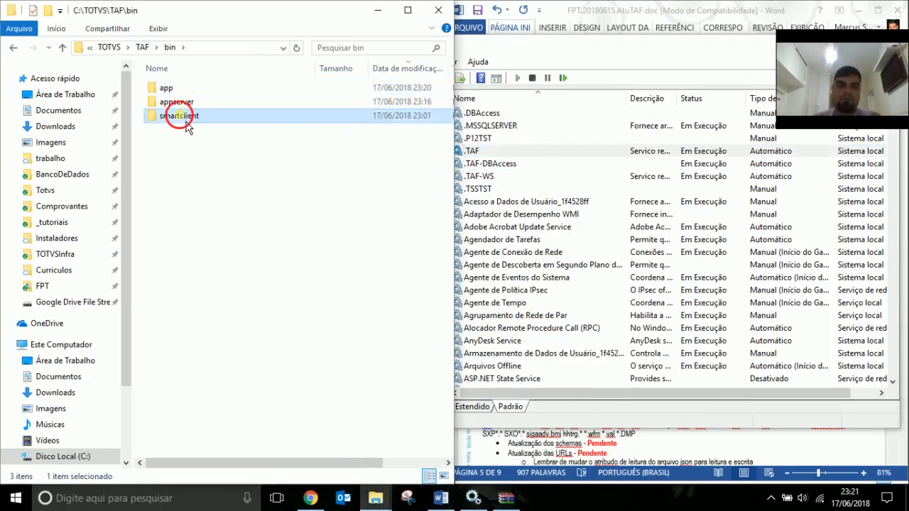
{"action": "double_click", "coordinate": [190, 115]}
{"action": "left_click", "coordinate": [195, 116]}
{"action": "double_click", "coordinate": [197, 116]}
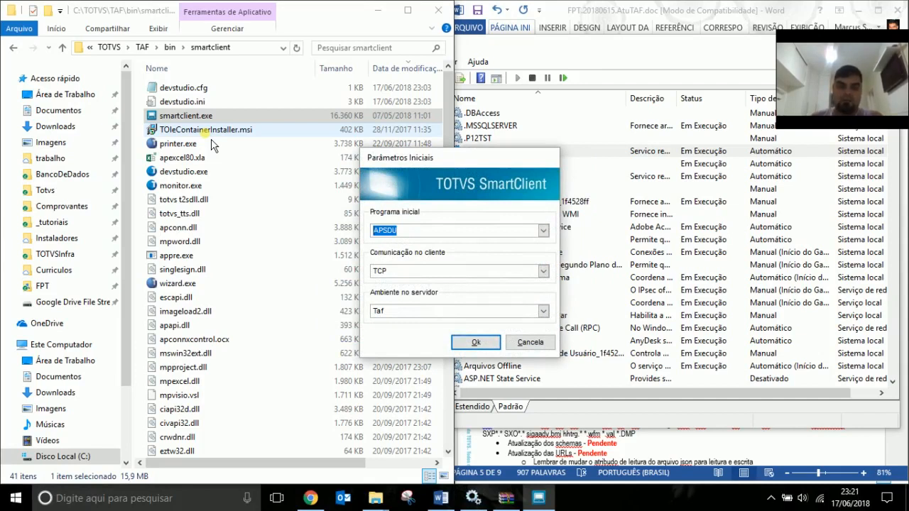
{"action": "type", "text": "sigataf"}
{"action": "key", "text": "Return"}
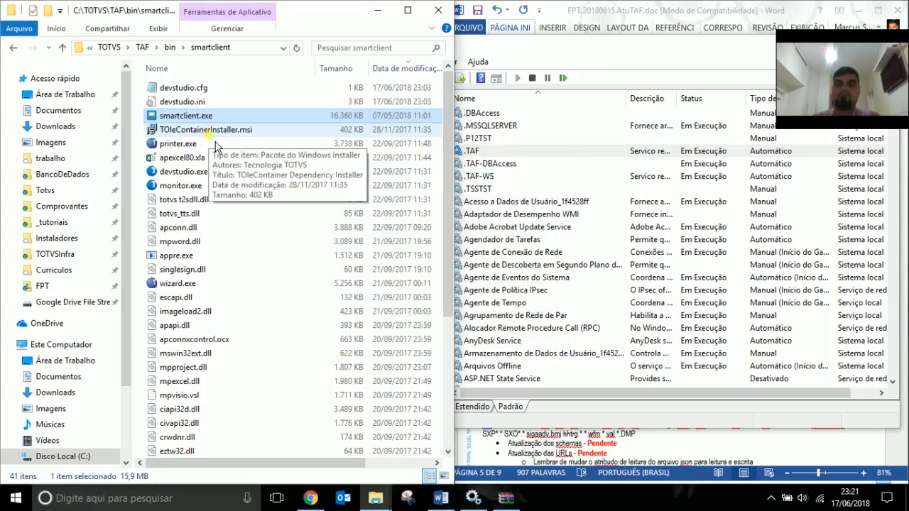
Log in to the TAF environment and paste the wizard's opening screenshot into the report.
{"action": "type", "text": "admin"}
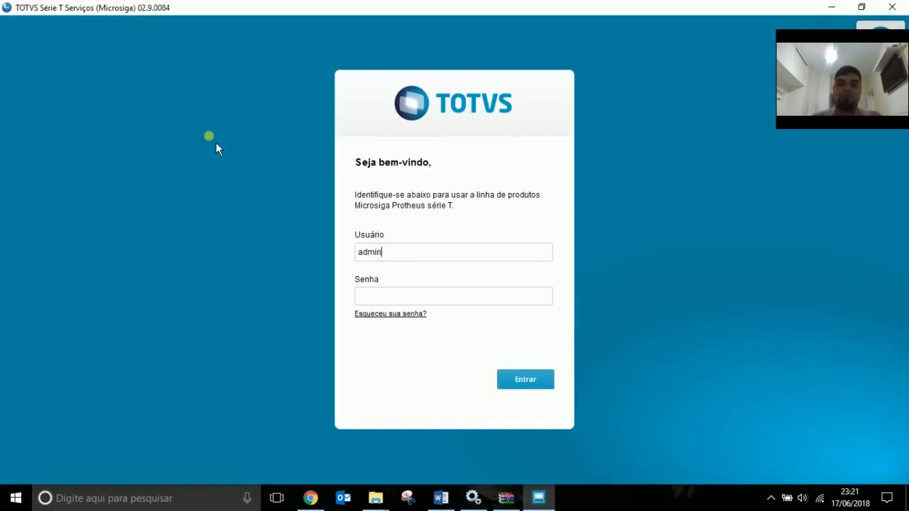
{"action": "key", "text": "Return"}
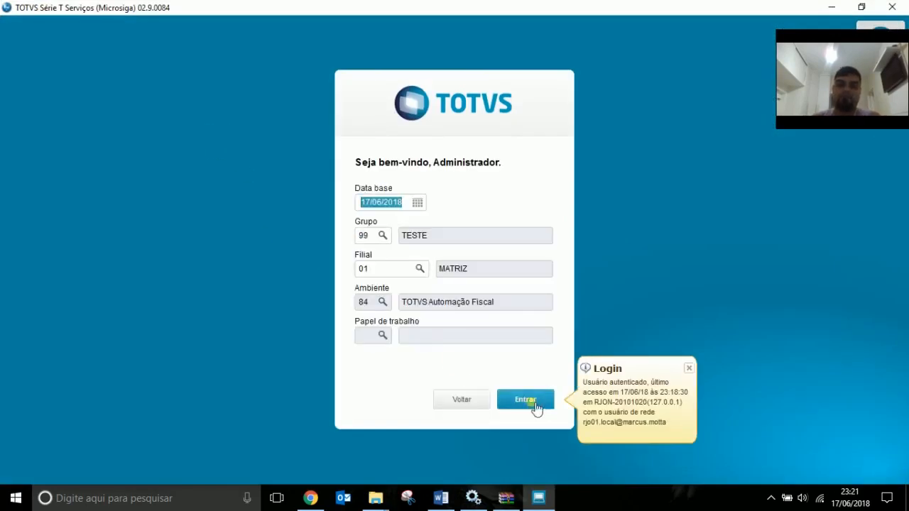
{"action": "left_click", "coordinate": [551, 407]}
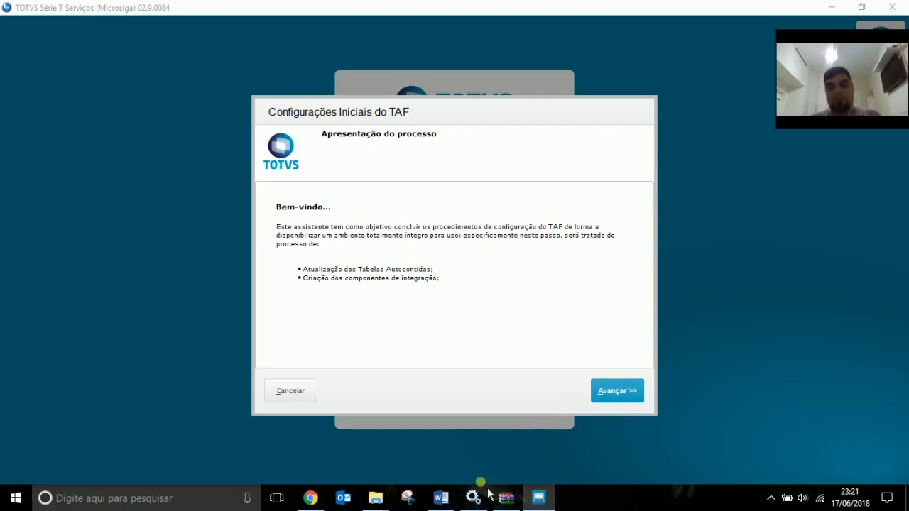
{"action": "left_click", "coordinate": [440, 498]}
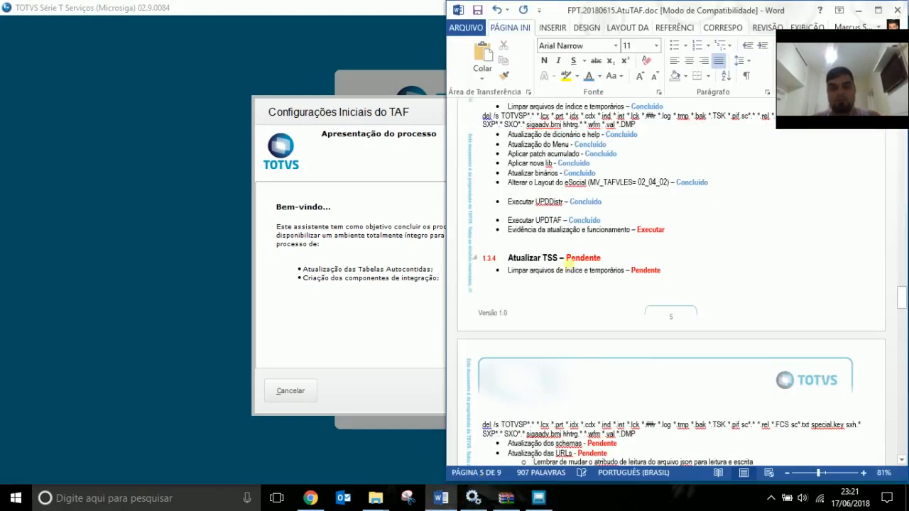
{"action": "key", "text": "ctrl+v"}
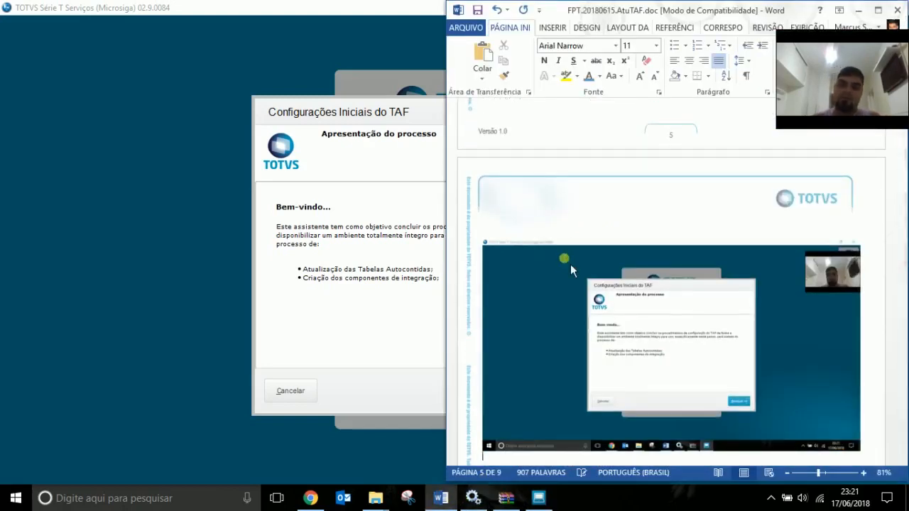
{"action": "left_click", "coordinate": [431, 335]}
Mark company group 99 TESTE, paste that page's screenshot into the report, and advance.
{"action": "left_click", "coordinate": [617, 390]}
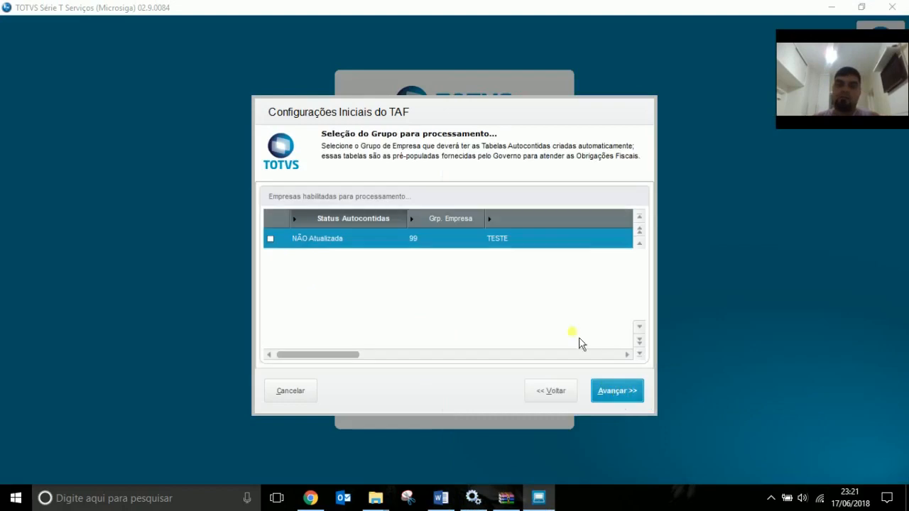
{"action": "left_click", "coordinate": [270, 240]}
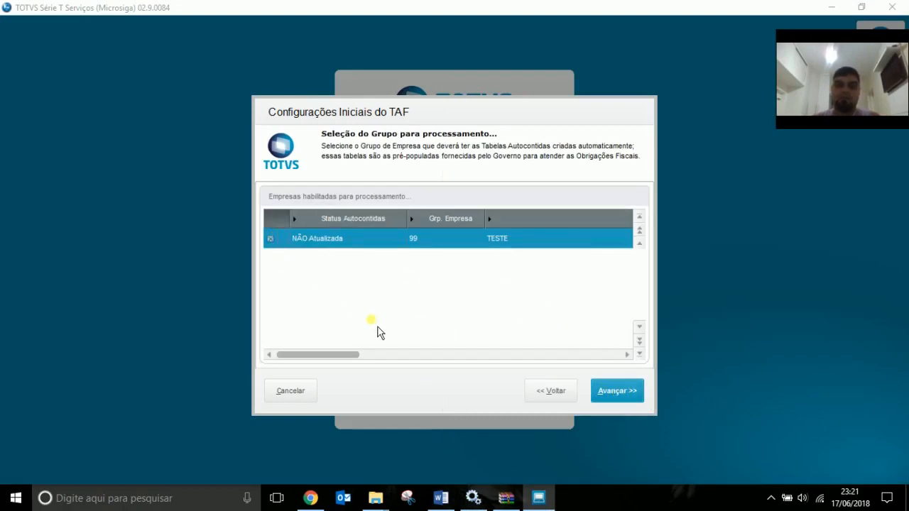
{"action": "left_click", "coordinate": [440, 498]}
{"action": "key", "text": "ctrl+v"}
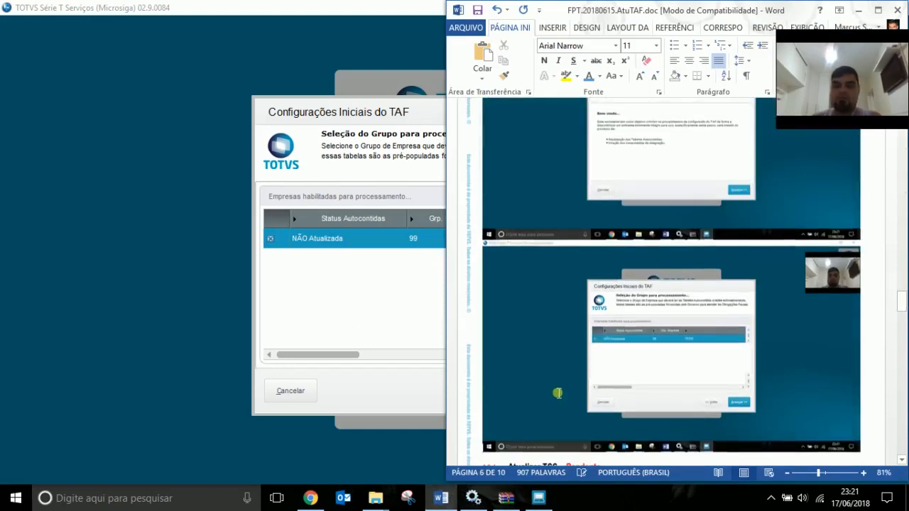
{"action": "left_click", "coordinate": [425, 394]}
{"action": "left_click", "coordinate": [617, 392]}
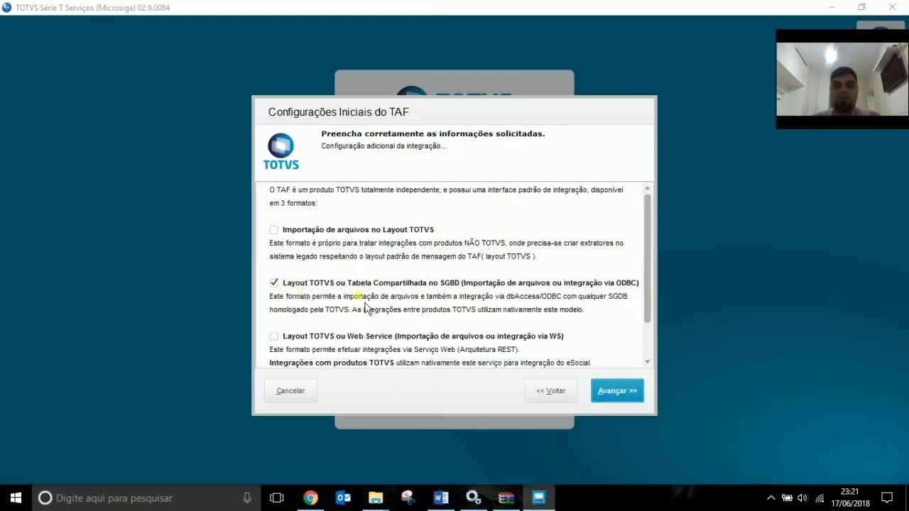
Enable the Web Service integration format alongside ODBC and advance to the dbAccess connection page.
{"action": "left_click", "coordinate": [276, 337]}
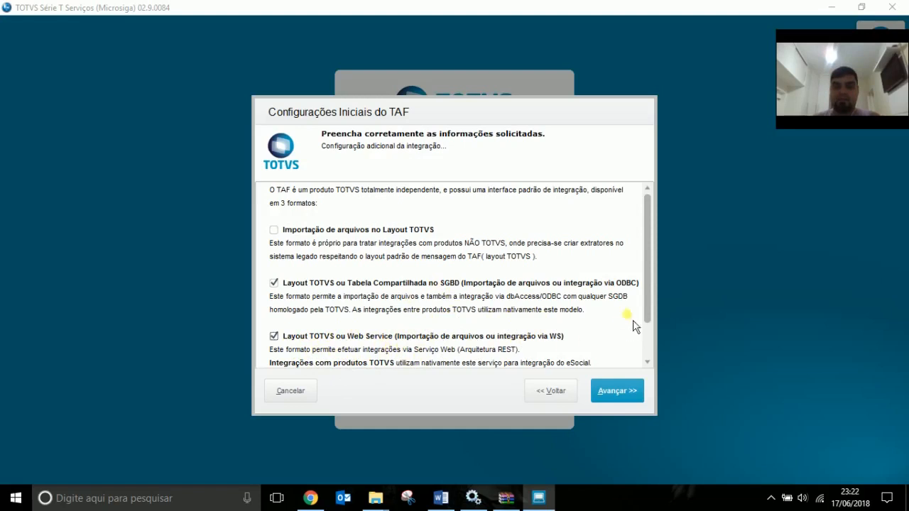
{"action": "scroll", "coordinate": [648, 284], "scroll_direction": "down", "scroll_amount": 2}
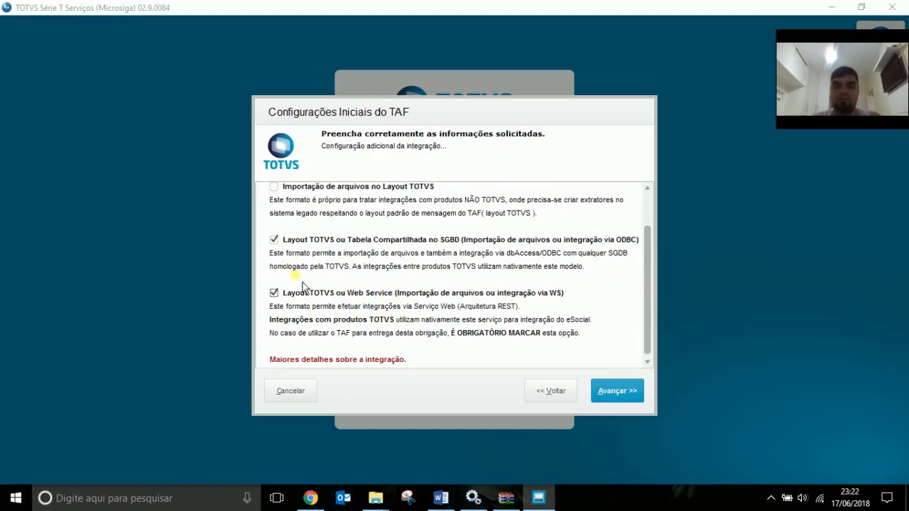
{"action": "left_click", "coordinate": [274, 294]}
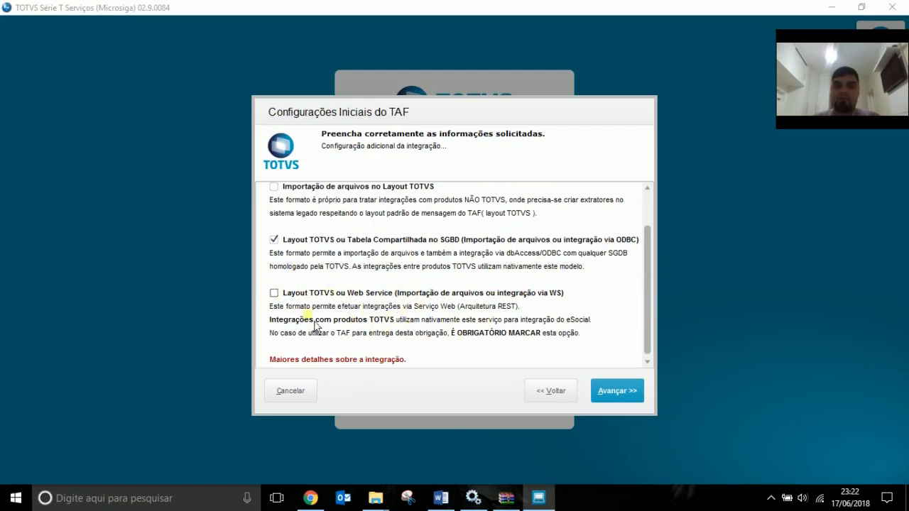
{"action": "left_click", "coordinate": [274, 293]}
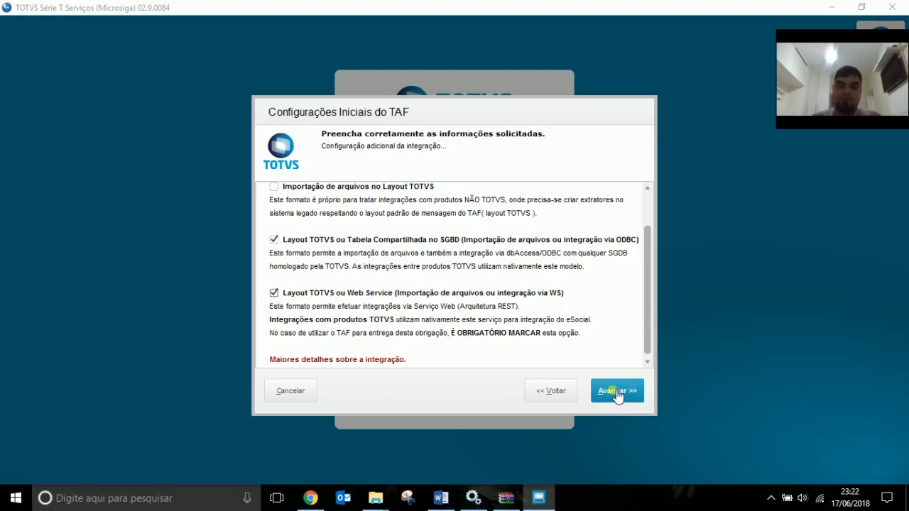
{"action": "left_click", "coordinate": [441, 498]}
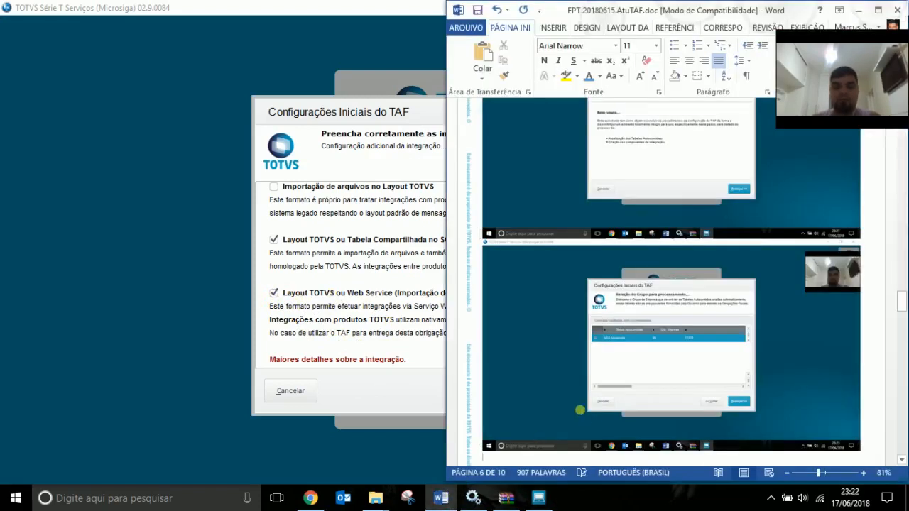
{"action": "scroll", "coordinate": [587, 419], "scroll_direction": "down", "scroll_amount": 8}
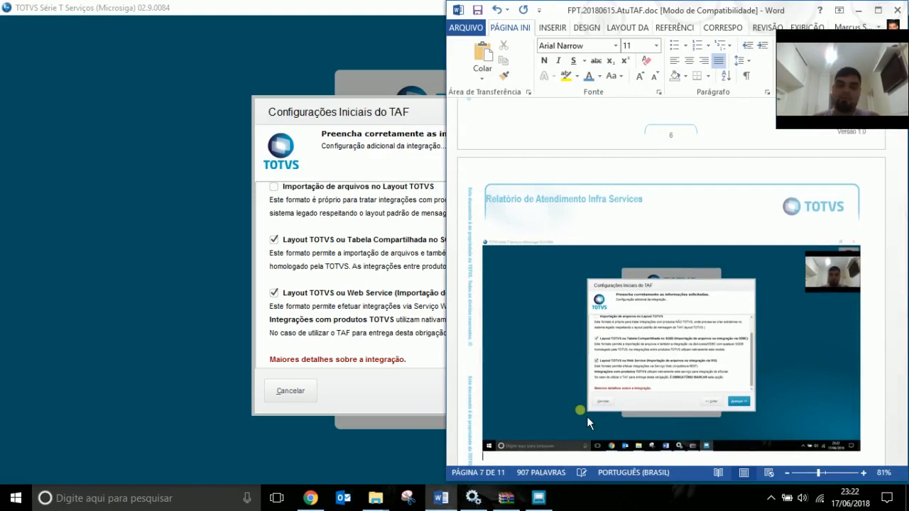
{"action": "left_click", "coordinate": [409, 418]}
{"action": "left_click", "coordinate": [642, 398]}
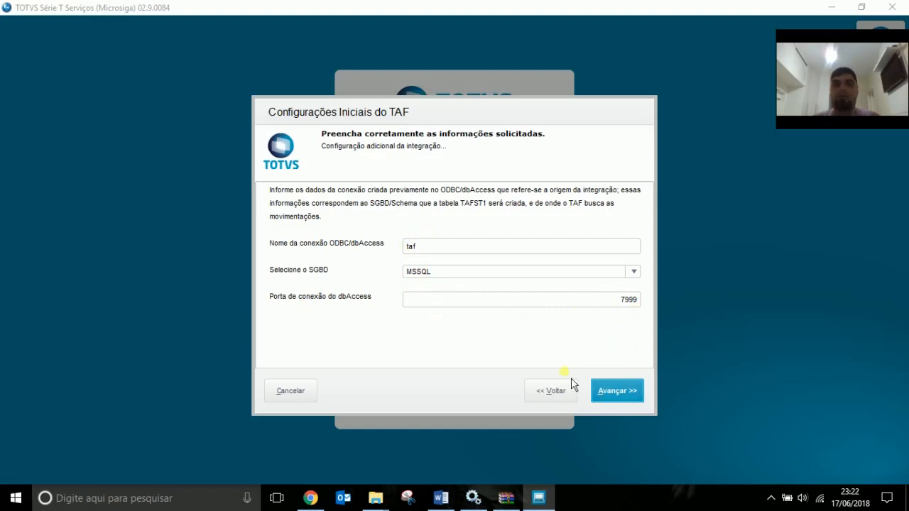
{"action": "left_click", "coordinate": [473, 496]}
Inspect the TAF-DBAccess service properties to find its executable path.
{"action": "left_click", "coordinate": [498, 164]}
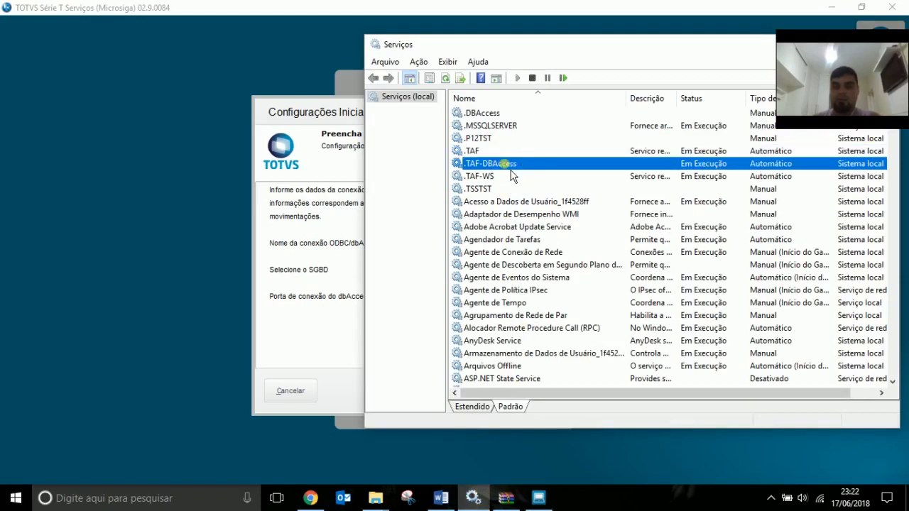
{"action": "double_click", "coordinate": [506, 164]}
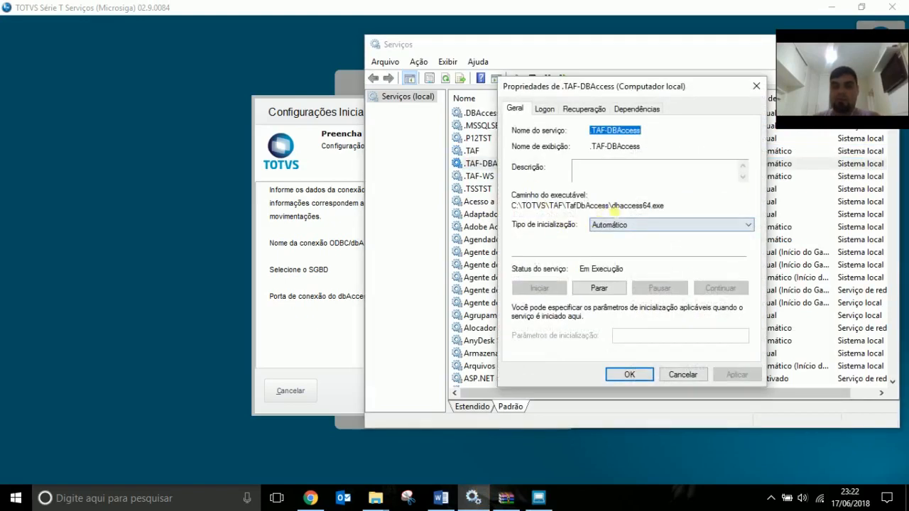
{"action": "left_click_drag", "start_coordinate": [612, 206], "coordinate": [513, 206]}
{"action": "key", "text": "ctrl+c"}
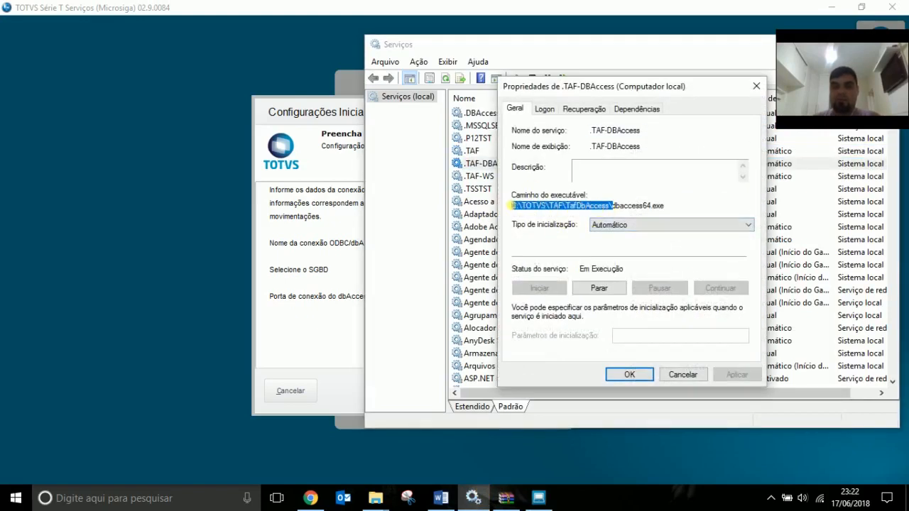
{"action": "left_click", "coordinate": [682, 374]}
Open dbaccess.ini in C:\TOTVS\TAF\TafDbAccess and confirm it sets port=7999.
{"action": "mouse_move", "coordinate": [375, 497]}
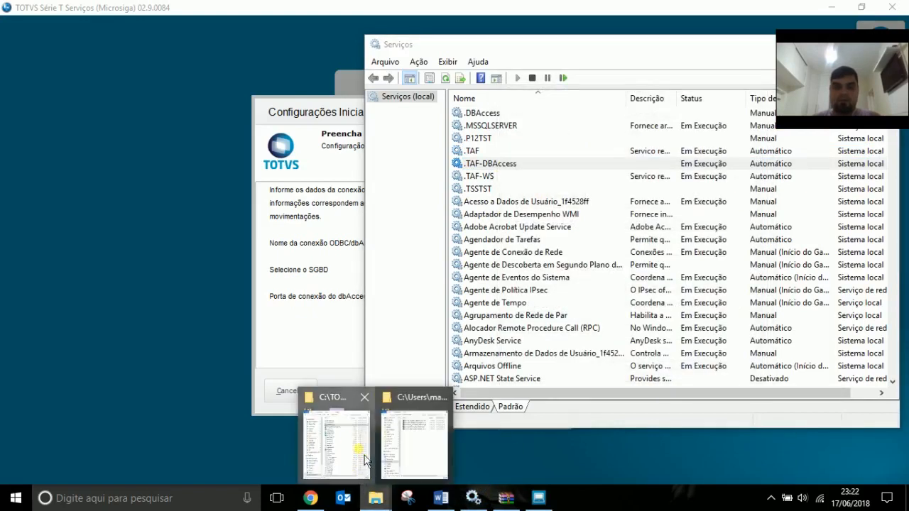
{"action": "left_click", "coordinate": [335, 430]}
{"action": "left_click", "coordinate": [251, 47]}
{"action": "key", "text": "ctrl+v"}
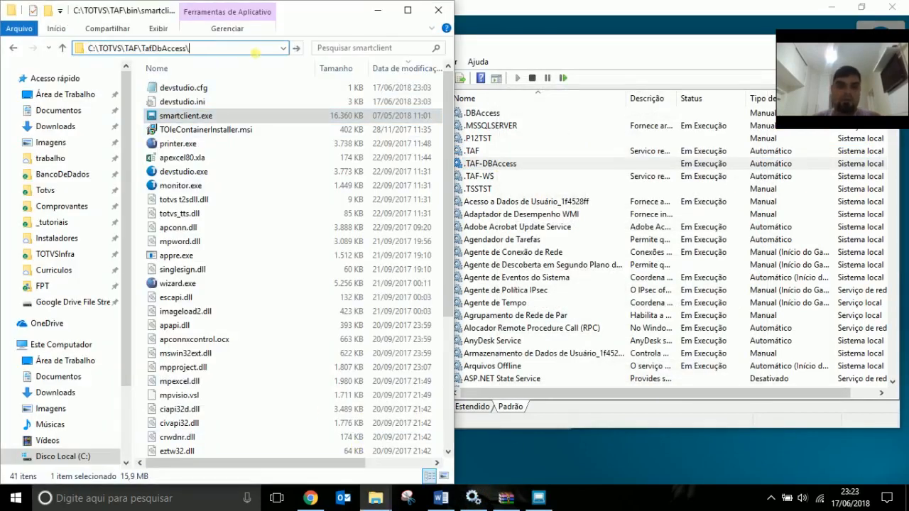
{"action": "key", "text": "ctrl+a"}
{"action": "key", "text": "Return"}
{"action": "double_click", "coordinate": [206, 106]}
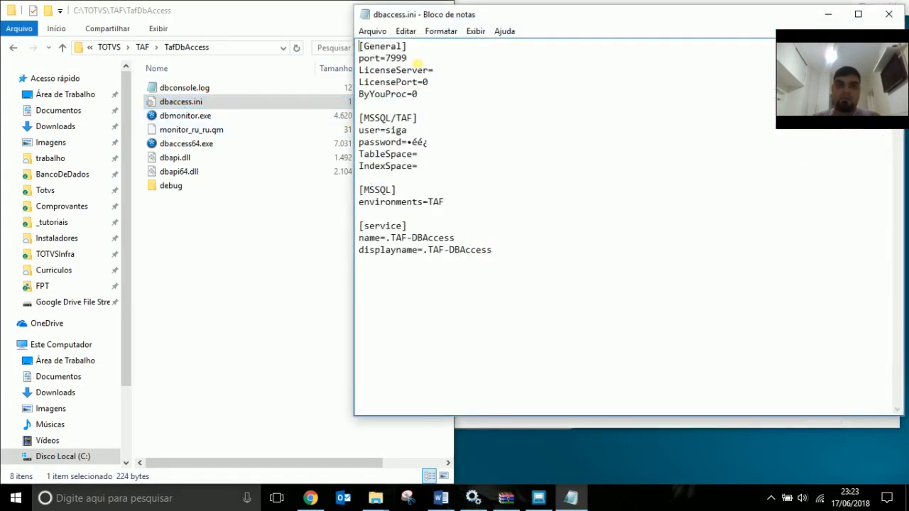
{"action": "left_click_drag", "start_coordinate": [418, 63], "coordinate": [358, 59]}
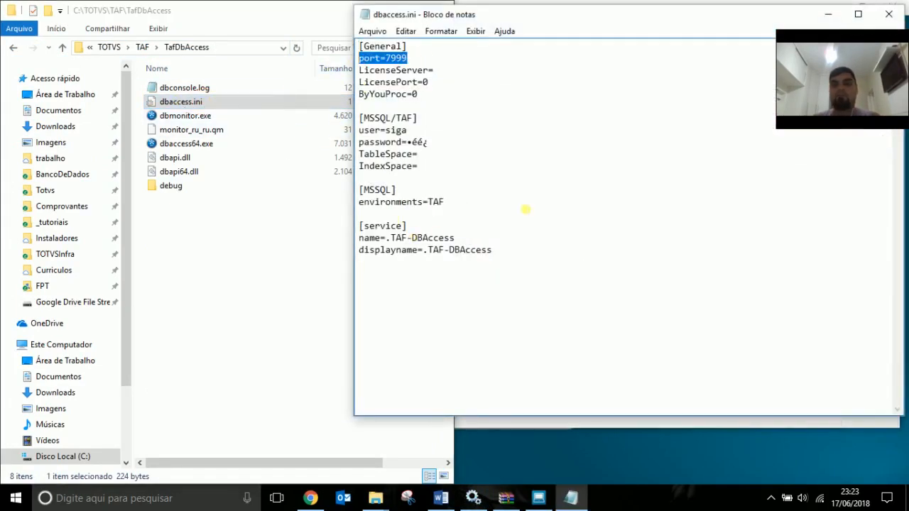
{"action": "left_click", "coordinate": [888, 15]}
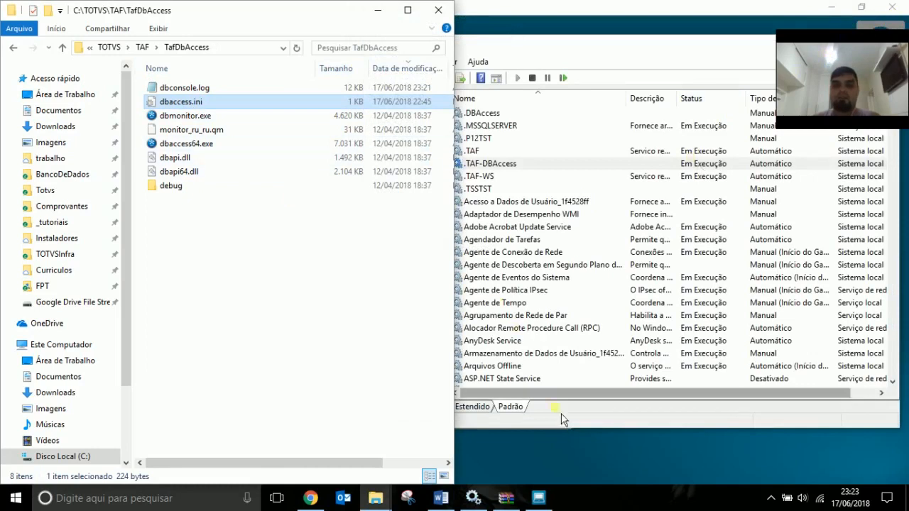
{"action": "left_click", "coordinate": [573, 451]}
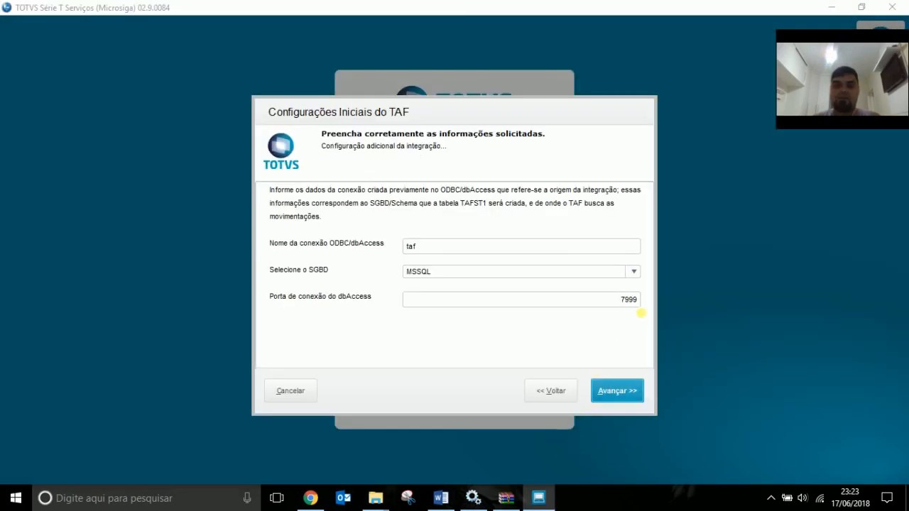
Advance past the Web Service page and process the wizard configurations (dbAccess 7999, Web Service 8099).
{"action": "left_click", "coordinate": [628, 393]}
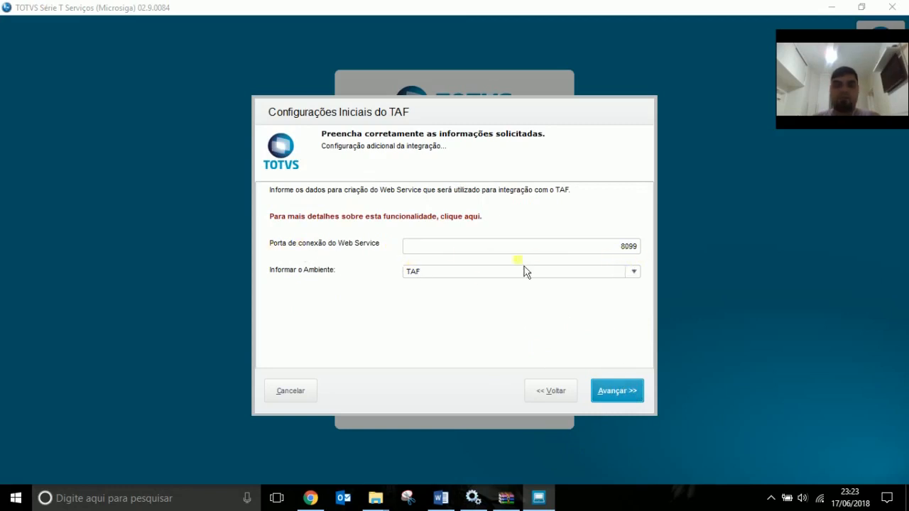
{"action": "left_click", "coordinate": [609, 394]}
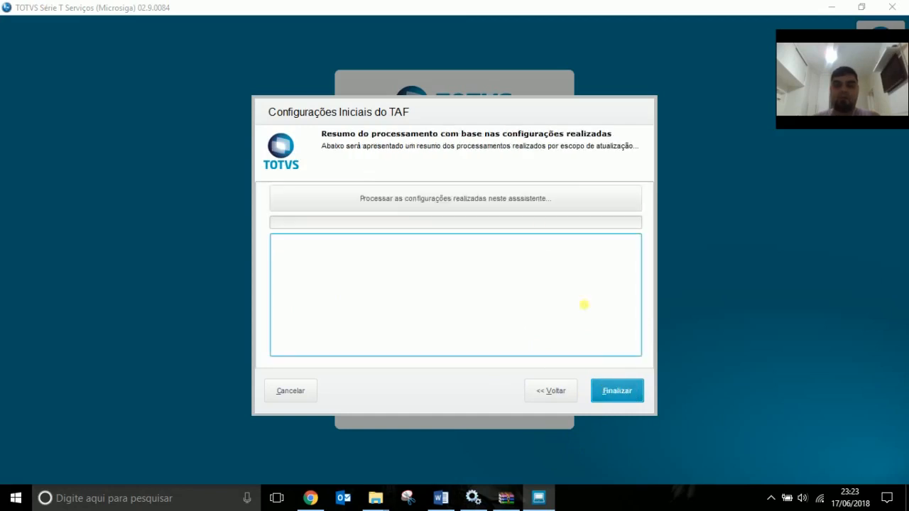
{"action": "left_click", "coordinate": [536, 199]}
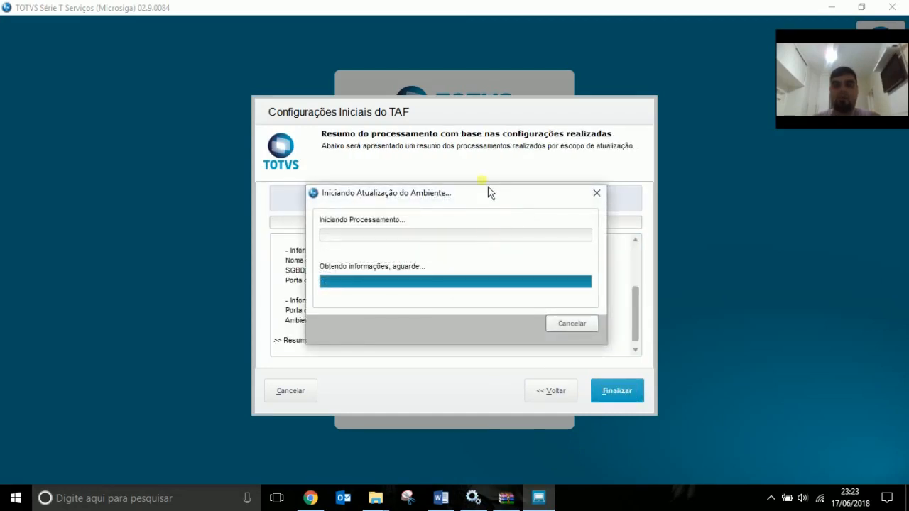
{"action": "left_click_drag", "start_coordinate": [496, 204], "coordinate": [784, 157]}
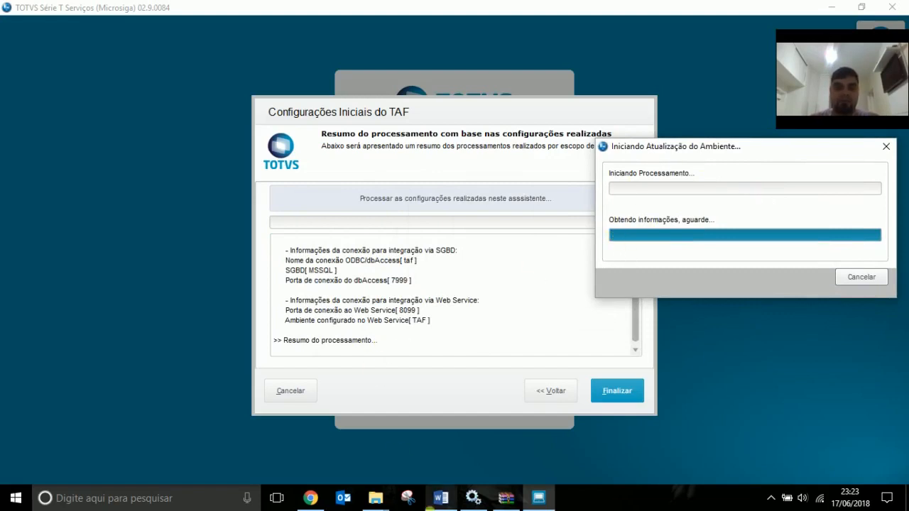
Open C:\TOTVS\TAF\bin\appserver\console.log twice to follow the C01–C0A table loads.
{"action": "mouse_move", "coordinate": [389, 502]}
{"action": "left_click", "coordinate": [358, 454]}
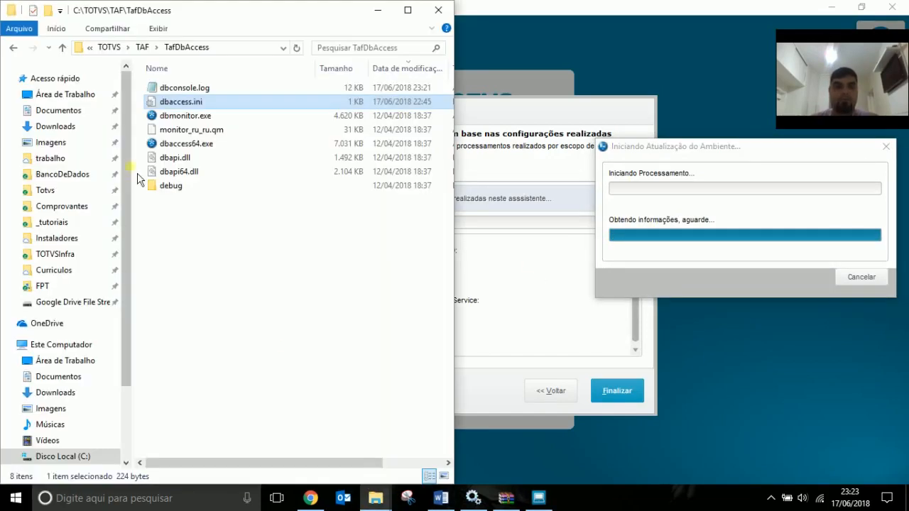
{"action": "left_click", "coordinate": [142, 47]}
{"action": "double_click", "coordinate": [173, 102]}
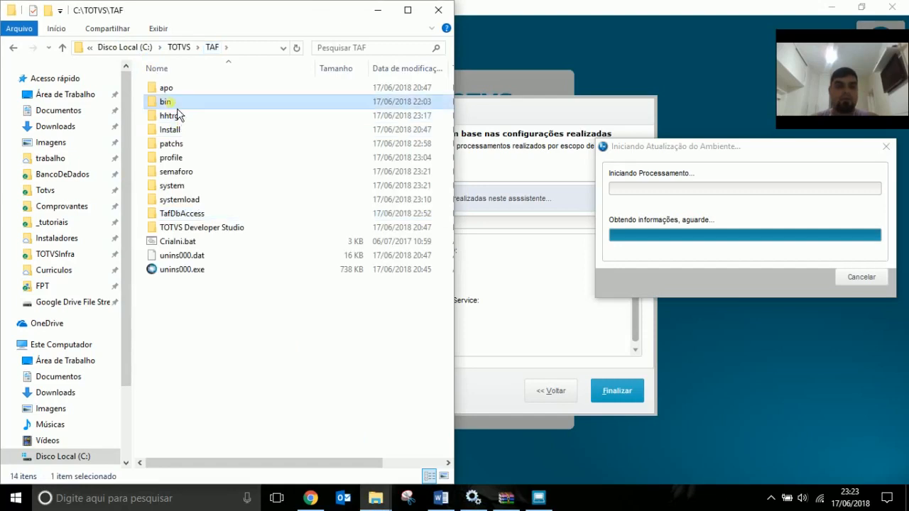
{"action": "double_click", "coordinate": [196, 106]}
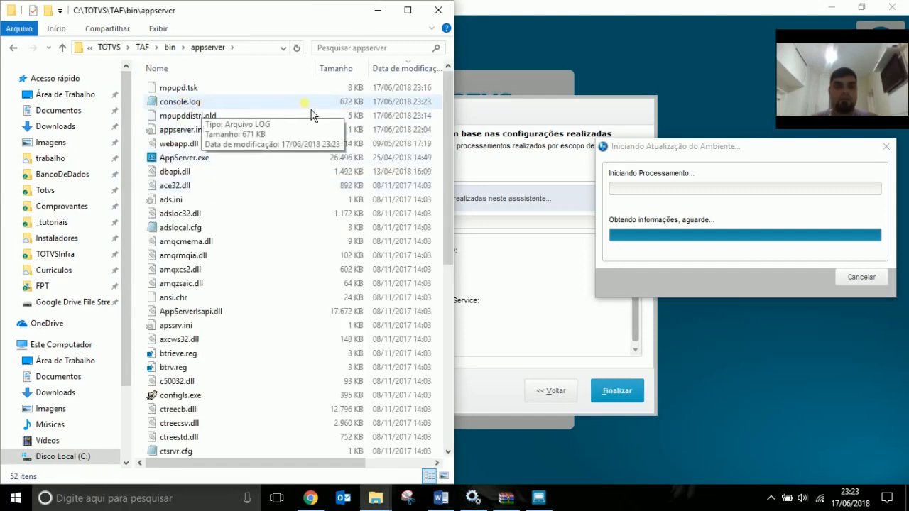
{"action": "double_click", "coordinate": [197, 103]}
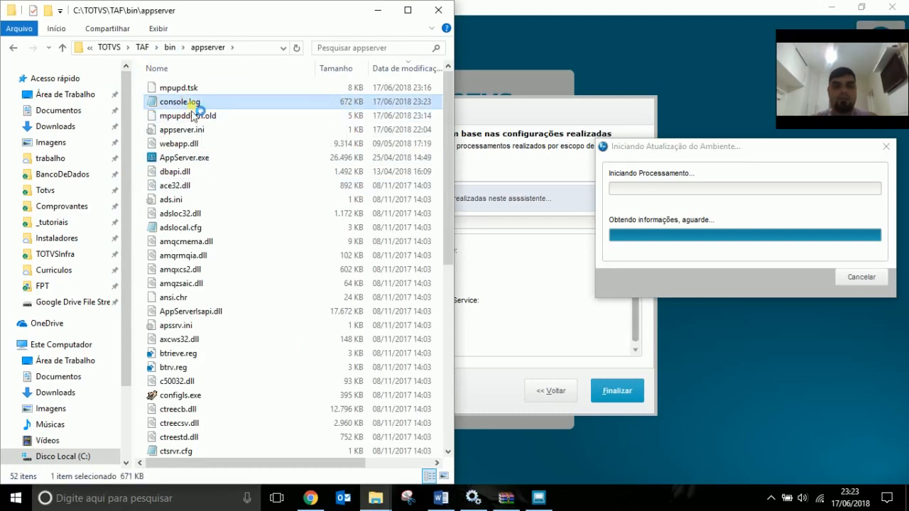
{"action": "key", "text": "ctrl+End"}
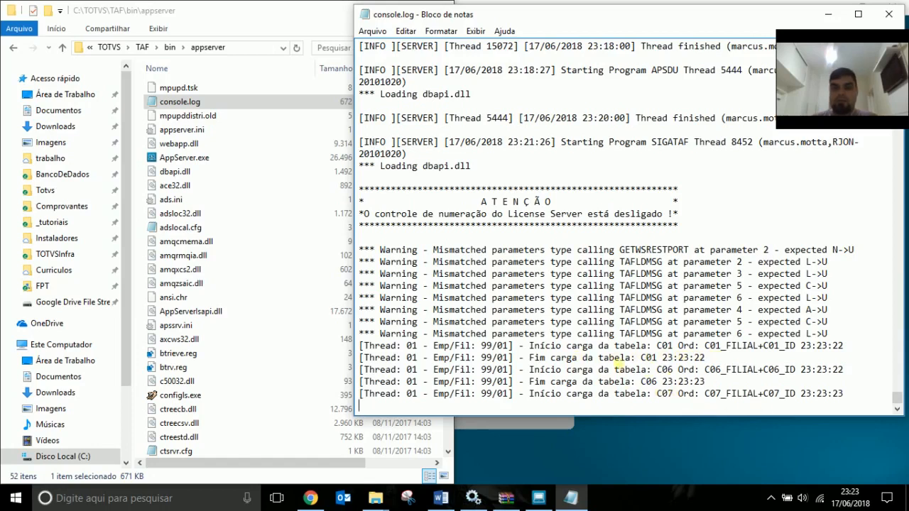
{"action": "left_click_drag", "start_coordinate": [636, 33], "coordinate": [288, 37]}
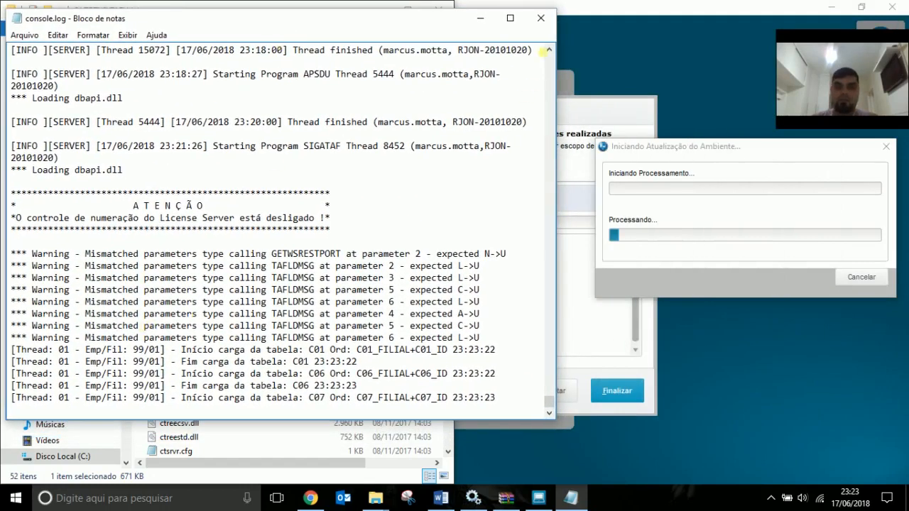
{"action": "left_click", "coordinate": [540, 17]}
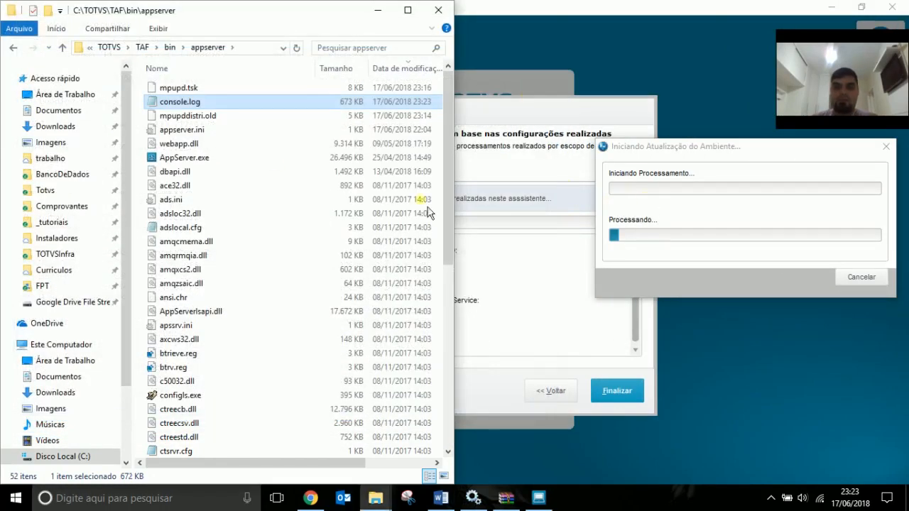
{"action": "left_click", "coordinate": [306, 101]}
{"action": "double_click", "coordinate": [234, 103]}
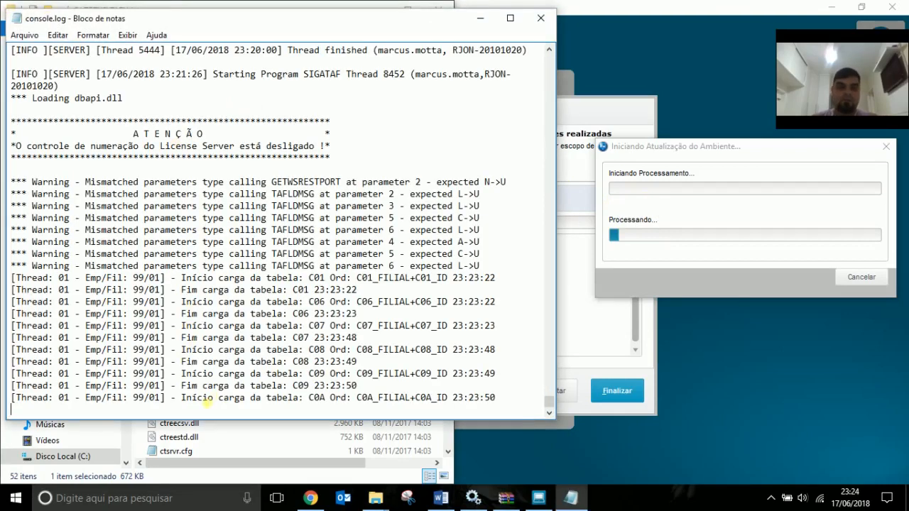
{"action": "left_click", "coordinate": [540, 18]}
{"action": "left_click", "coordinate": [685, 205]}
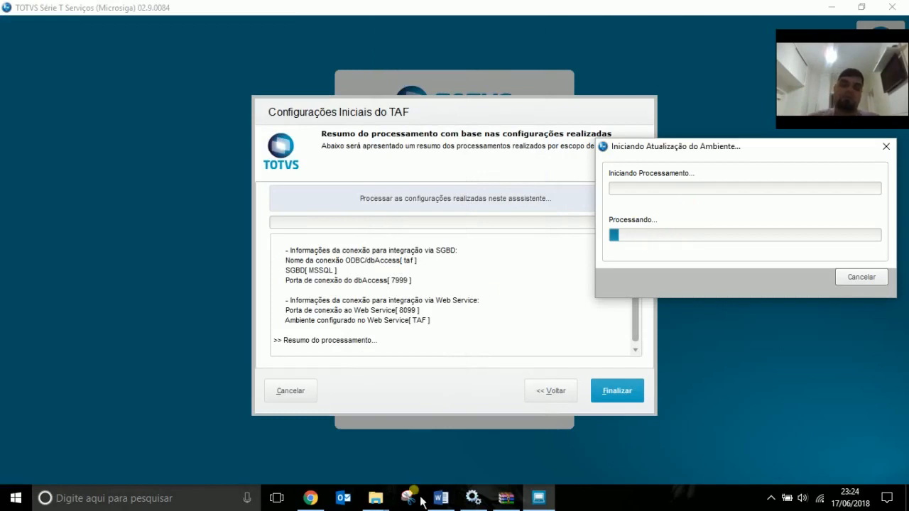
Browse the TAF bin app folder, then open TafDbAccess\dbconsole.log to read the MSSQL connection check.
{"action": "mouse_move", "coordinate": [375, 494]}
{"action": "left_click", "coordinate": [369, 458]}
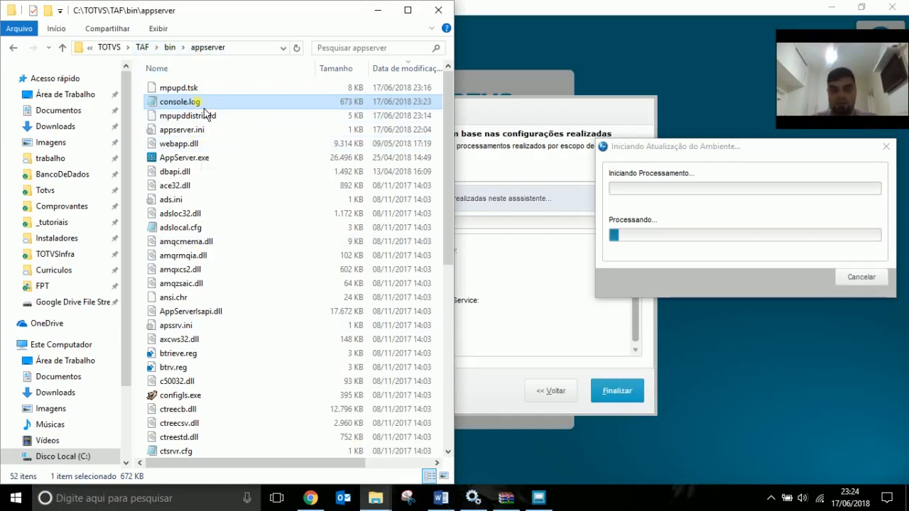
{"action": "left_click", "coordinate": [170, 47]}
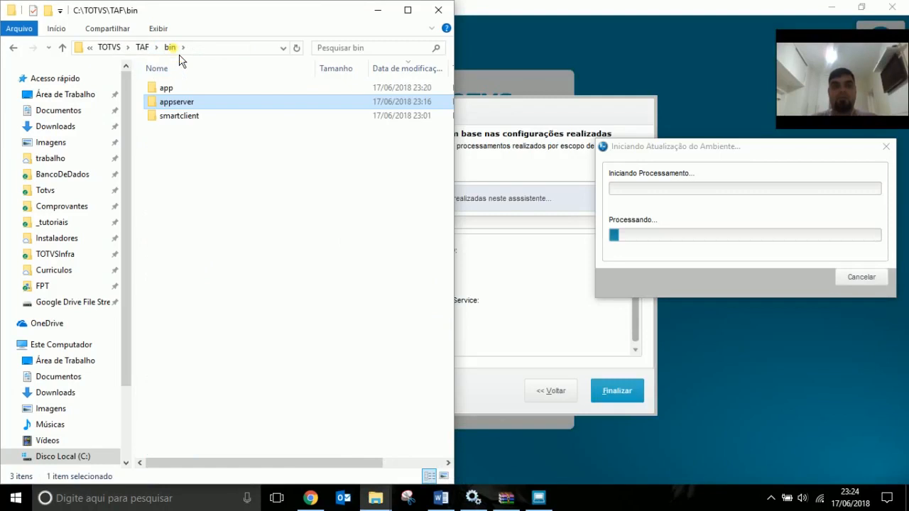
{"action": "double_click", "coordinate": [166, 88]}
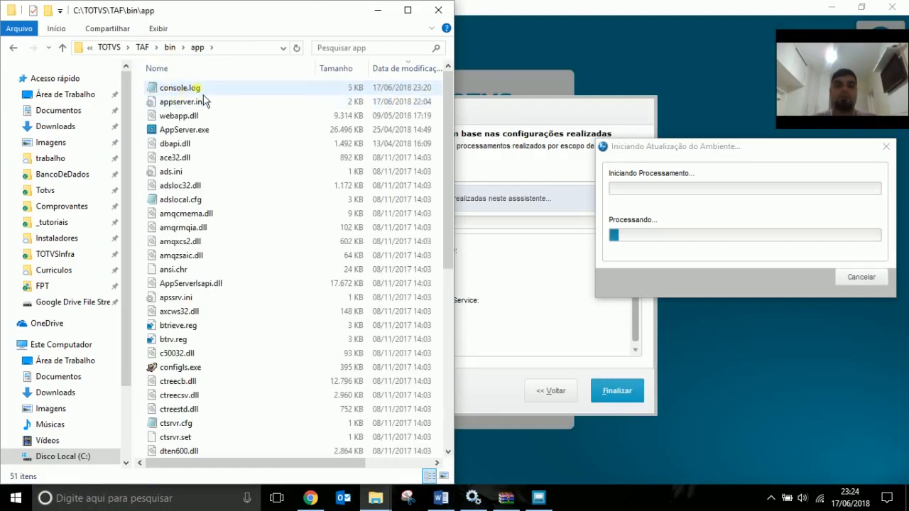
{"action": "left_click", "coordinate": [148, 49]}
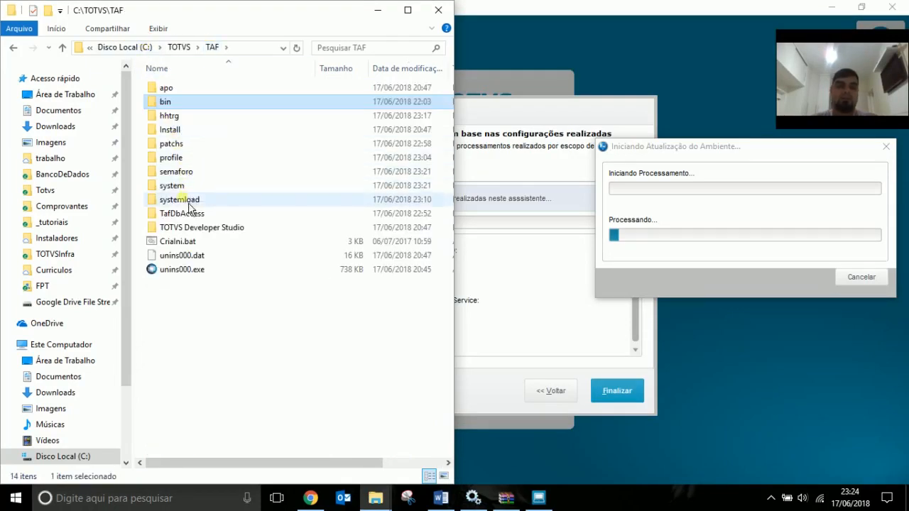
{"action": "double_click", "coordinate": [181, 211]}
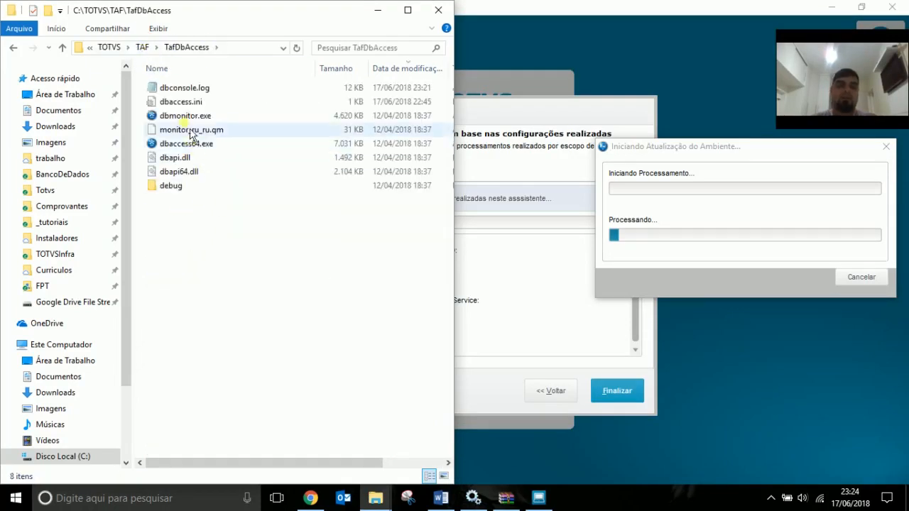
{"action": "left_click", "coordinate": [188, 91]}
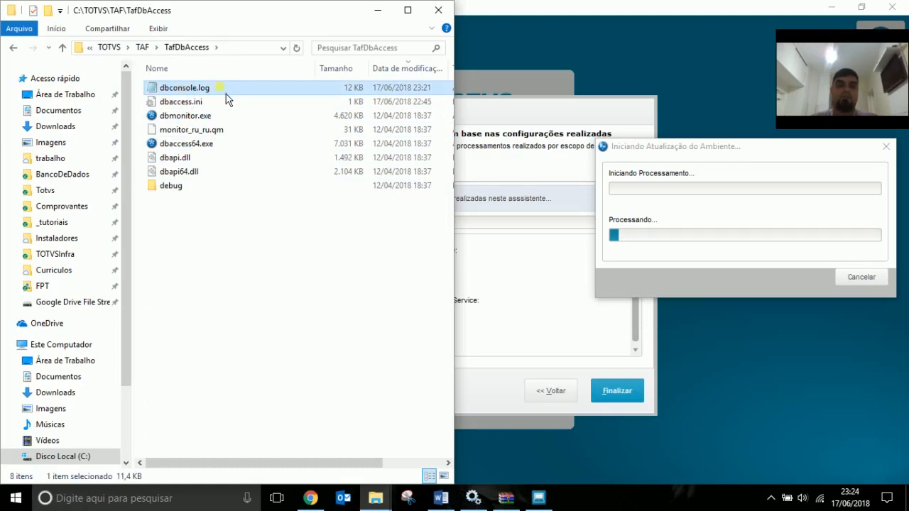
{"action": "double_click", "coordinate": [226, 91]}
Scroll dbconsole.log to read the empty LicenseServer configuration and License Mode 0 entries.
{"action": "scroll", "coordinate": [417, 270], "scroll_direction": "down", "scroll_amount": 15}
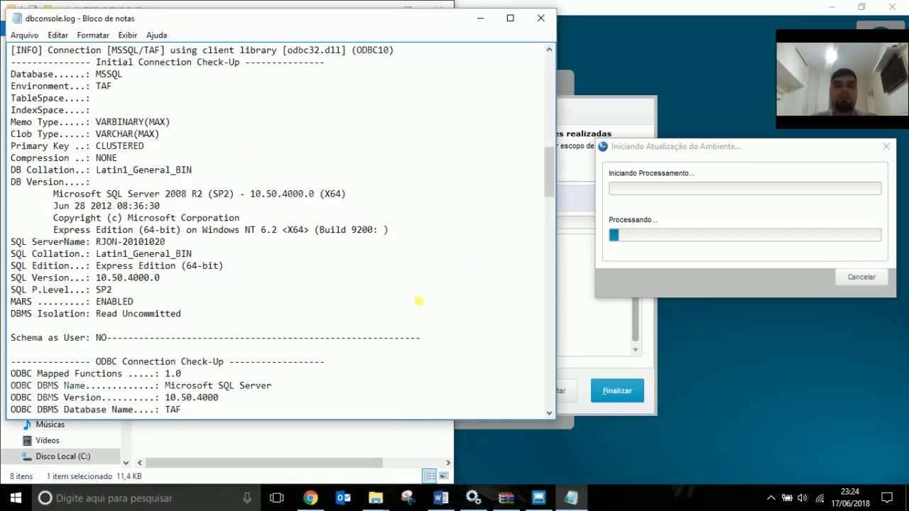
{"action": "scroll", "coordinate": [419, 301], "scroll_direction": "down", "scroll_amount": 20}
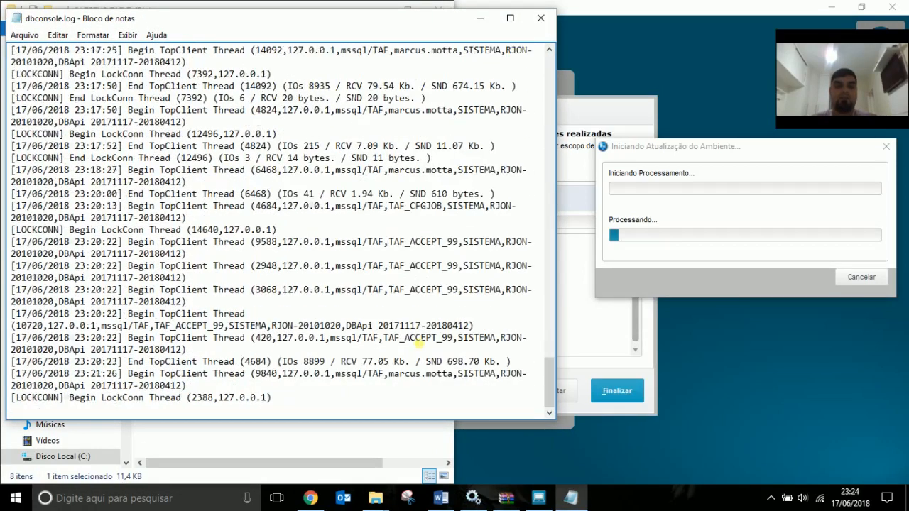
{"action": "scroll", "coordinate": [303, 354], "scroll_direction": "up", "scroll_amount": 15}
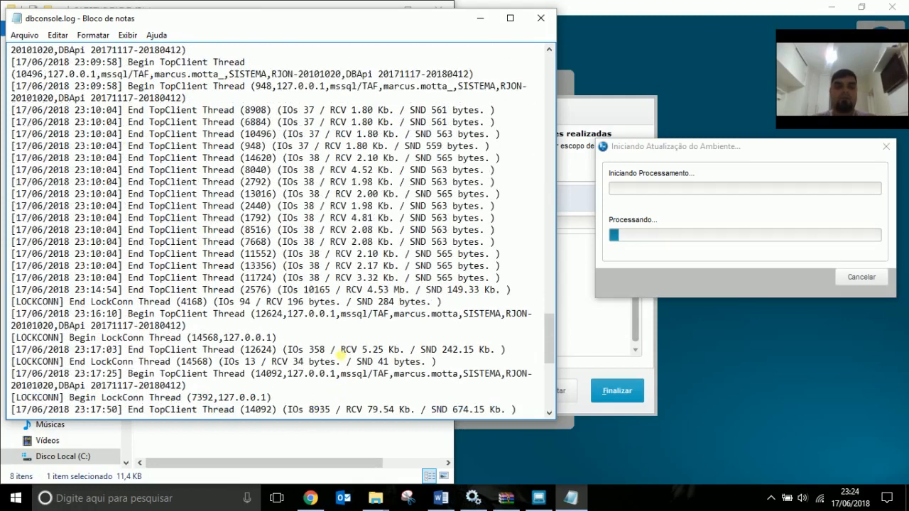
{"action": "scroll", "coordinate": [342, 351], "scroll_direction": "up", "scroll_amount": 20}
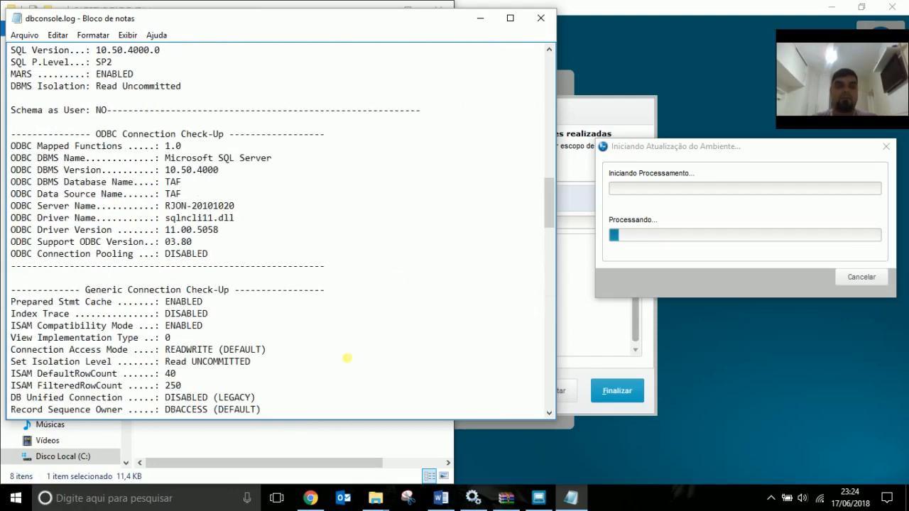
{"action": "scroll", "coordinate": [347, 357], "scroll_direction": "up", "scroll_amount": 4}
{"action": "scroll", "coordinate": [348, 358], "scroll_direction": "down", "scroll_amount": 7}
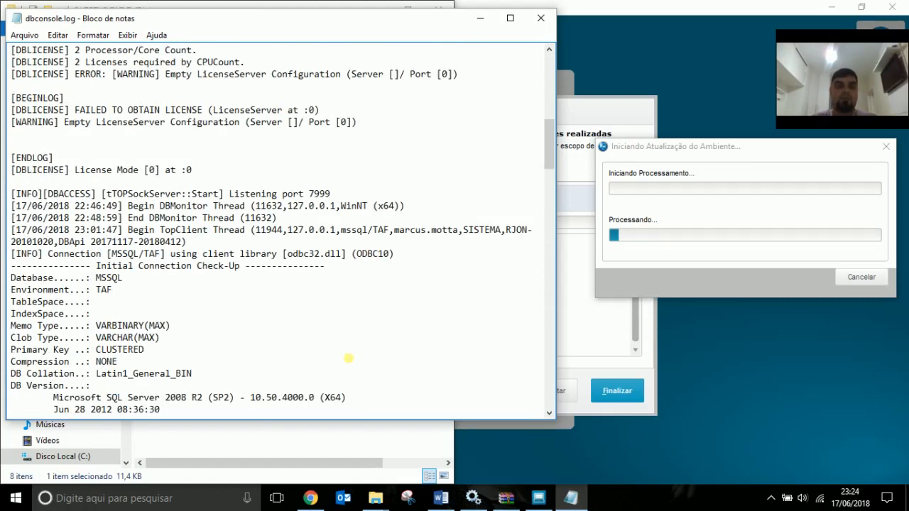
Close dbconsole.log, check the TAF setup wizard, and return to the TAF folder.
{"action": "left_click", "coordinate": [552, 28]}
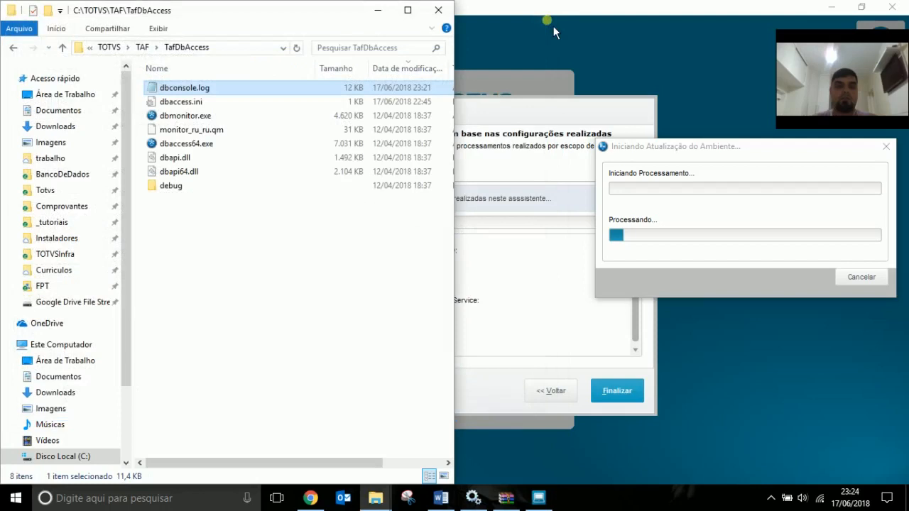
{"action": "left_click", "coordinate": [152, 53]}
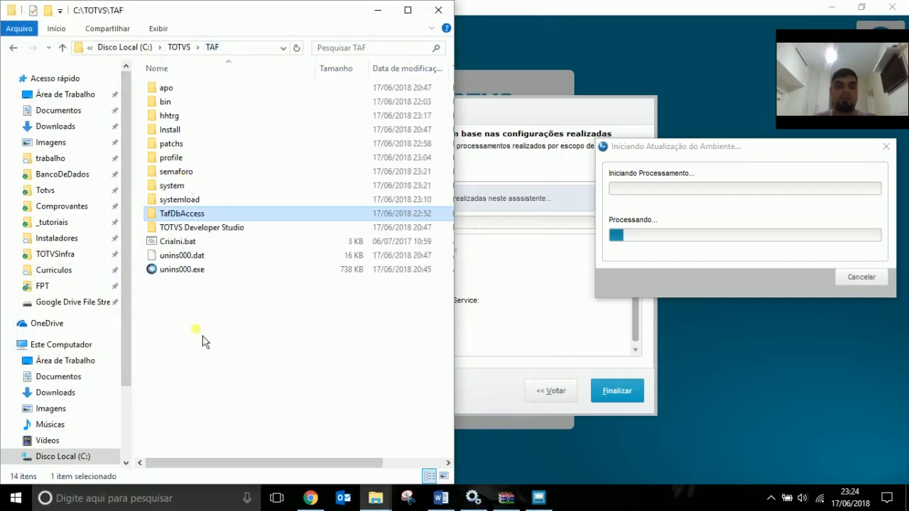
{"action": "left_click", "coordinate": [680, 201]}
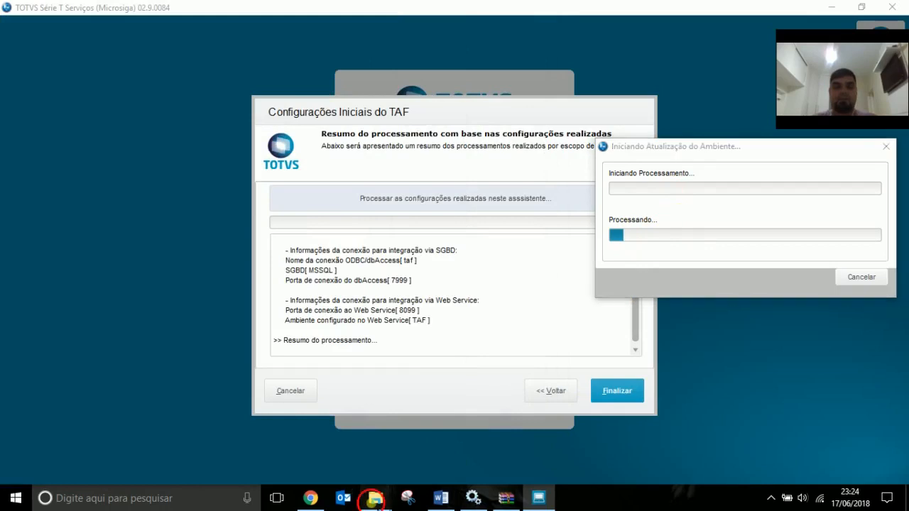
{"action": "mouse_move", "coordinate": [369, 501]}
{"action": "left_click", "coordinate": [341, 455]}
Open console.log from the bin > appserver folder.
{"action": "double_click", "coordinate": [165, 103]}
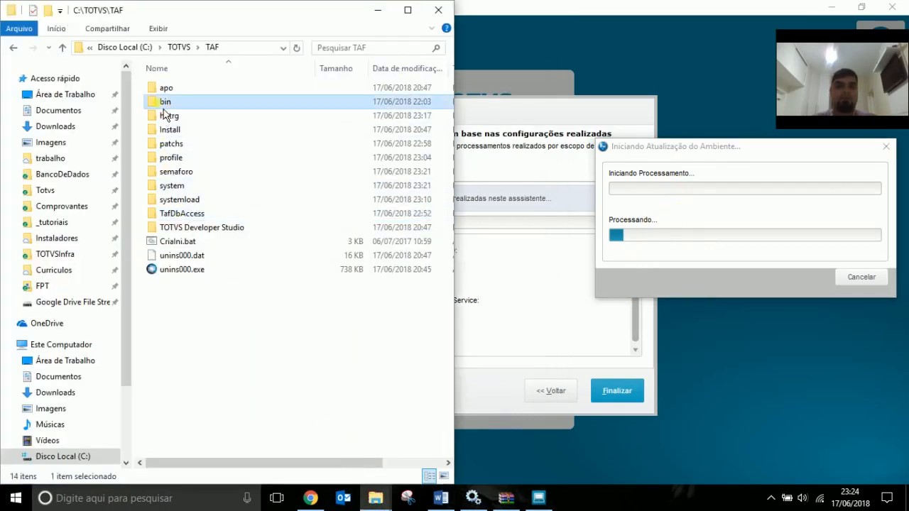
{"action": "left_click", "coordinate": [177, 104]}
{"action": "double_click", "coordinate": [179, 105]}
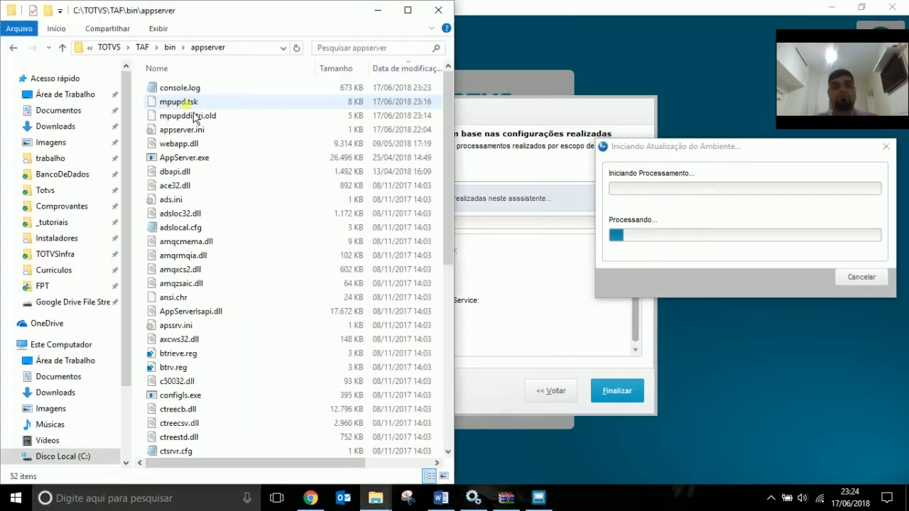
{"action": "double_click", "coordinate": [191, 90]}
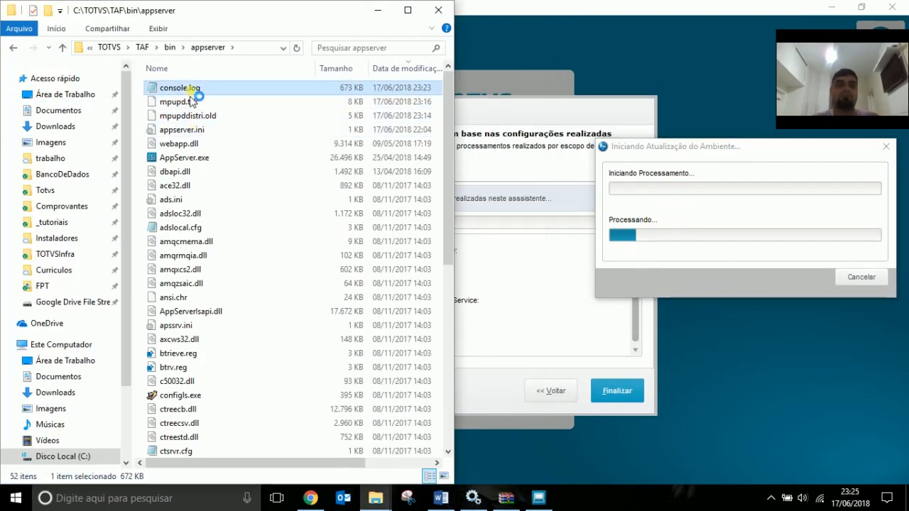
Inspect the repeated FW WORK GETSXNUM ERROR lines at the end of console.log, then close it.
{"action": "key", "text": "ctrl+End"}
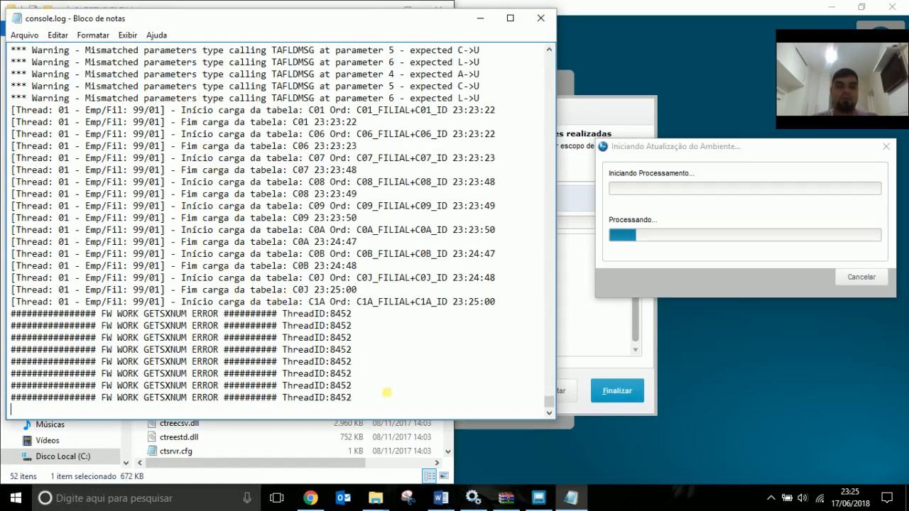
{"action": "left_click_drag", "start_coordinate": [380, 401], "coordinate": [32, 313]}
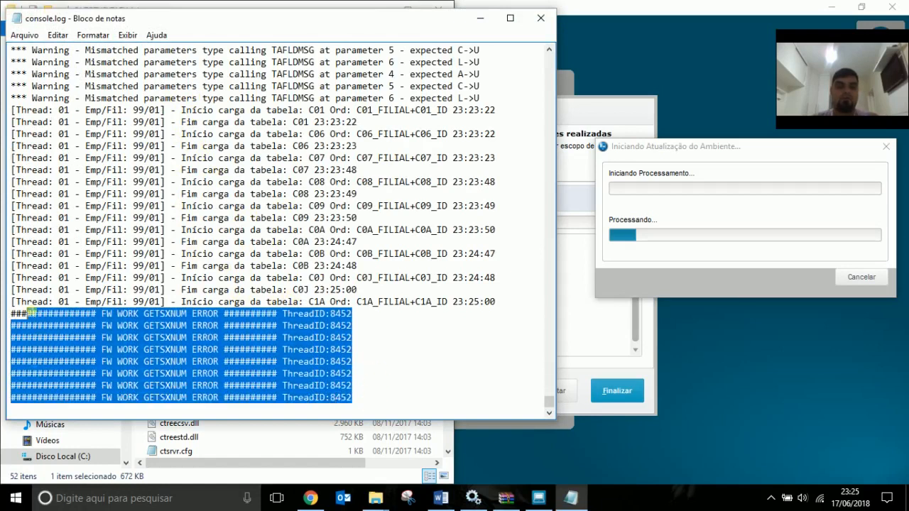
{"action": "left_click", "coordinate": [326, 313]}
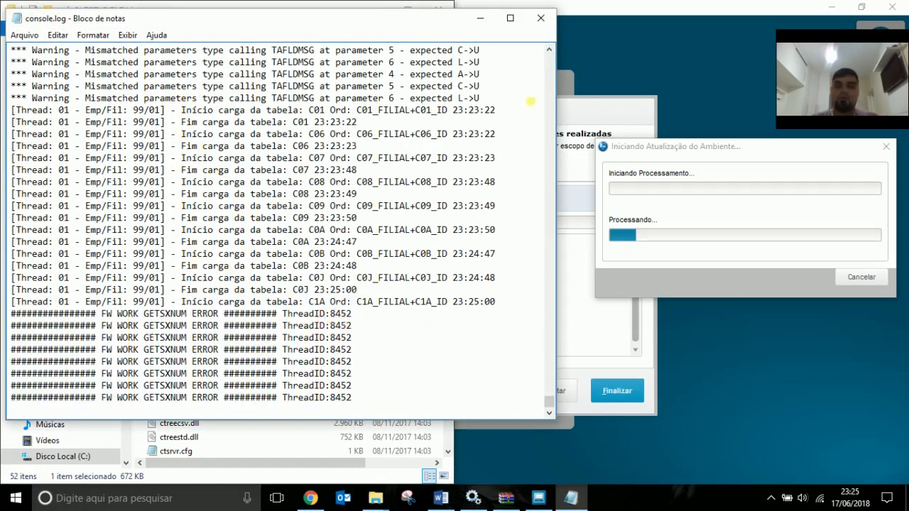
{"action": "scroll", "coordinate": [268, 291], "scroll_direction": "up", "scroll_amount": 5}
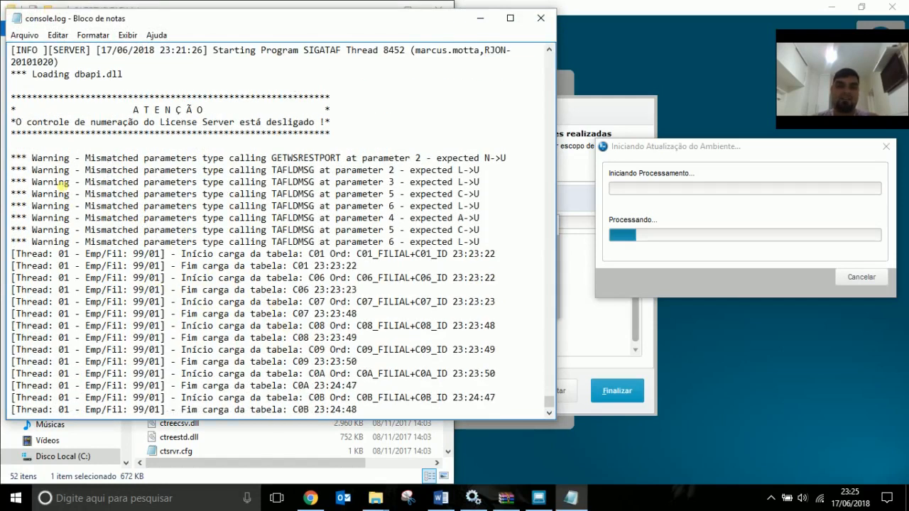
{"action": "left_click_drag", "start_coordinate": [69, 171], "coordinate": [491, 240]}
{"action": "scroll", "coordinate": [495, 249], "scroll_direction": "down", "scroll_amount": 4}
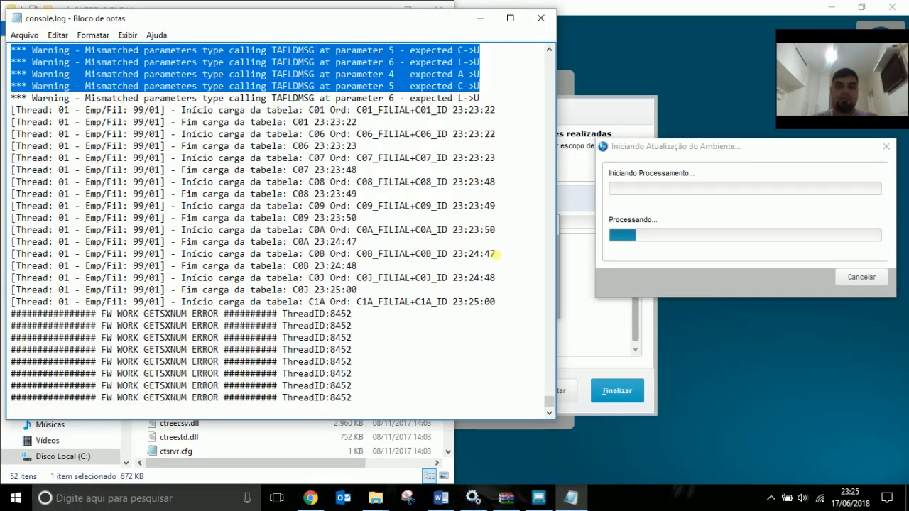
{"action": "left_click", "coordinate": [541, 21]}
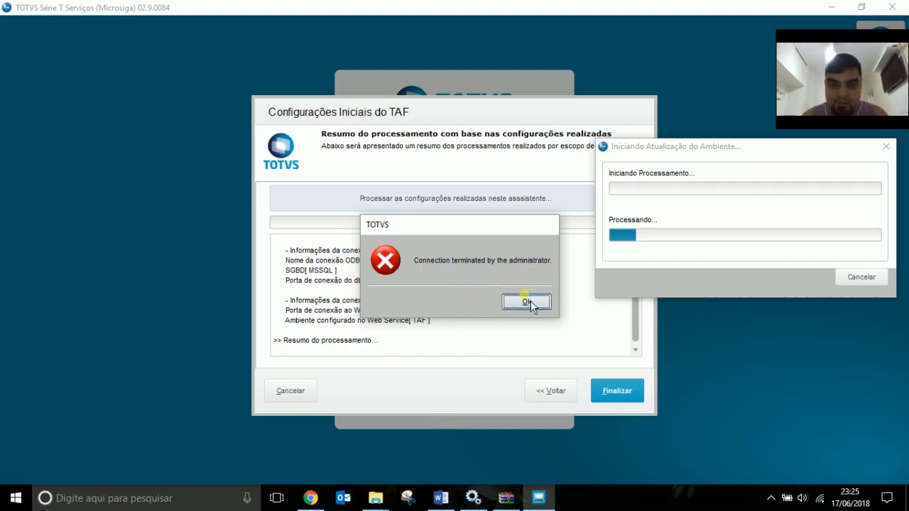
Bring back the C:\TOTVS\TAF\bin\appserver Explorer window after the connection-terminated error.
{"action": "mouse_move", "coordinate": [375, 497]}
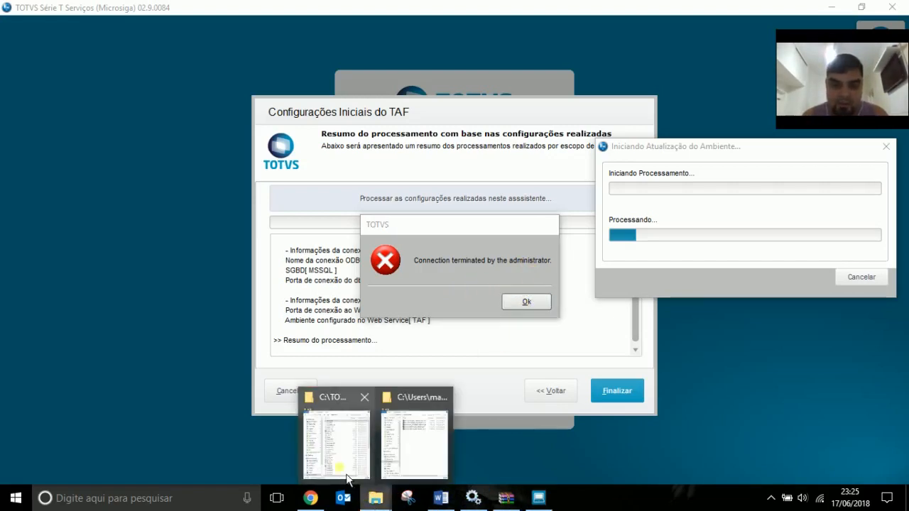
{"action": "left_click", "coordinate": [335, 437]}
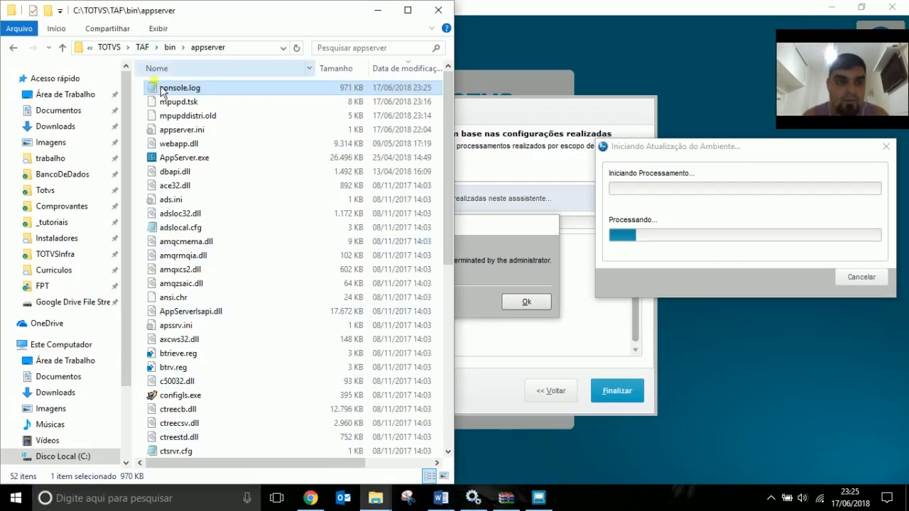
Reopen the updated console.log and page up to the THREAD ERROR block.
{"action": "double_click", "coordinate": [189, 90]}
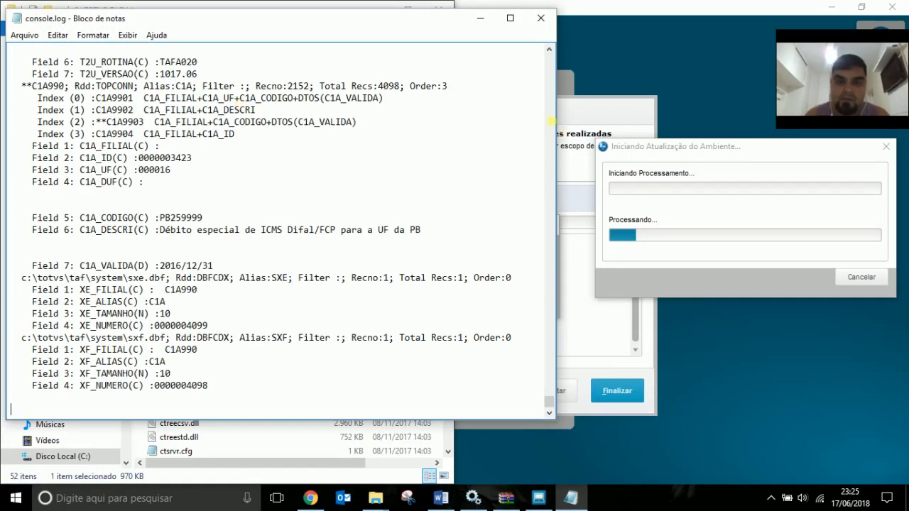
{"action": "left_click", "coordinate": [550, 121]}
{"action": "left_click", "coordinate": [551, 120]}
{"action": "left_click", "coordinate": [550, 120]}
{"action": "left_click", "coordinate": [550, 119]}
{"action": "left_click", "coordinate": [550, 119]}
{"action": "left_click", "coordinate": [550, 119]}
{"action": "left_click", "coordinate": [550, 119]}
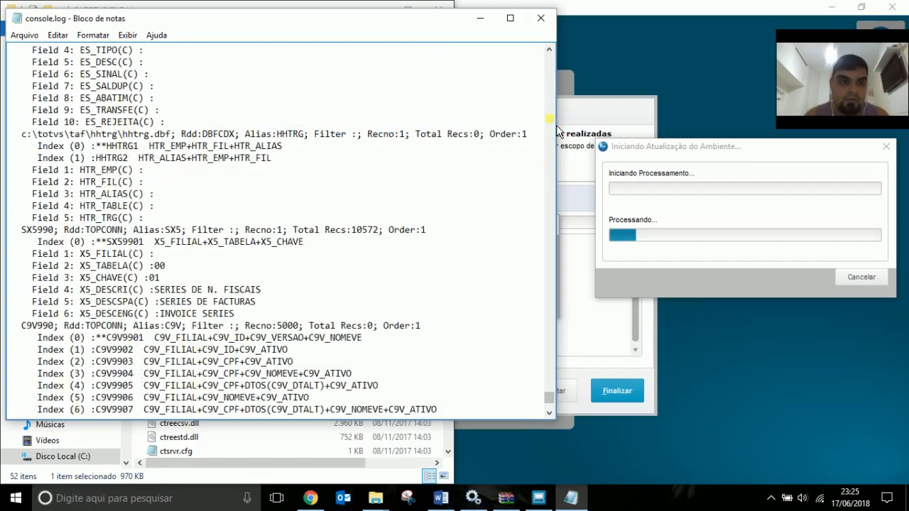
{"action": "left_click", "coordinate": [550, 119]}
{"action": "left_click", "coordinate": [550, 118]}
{"action": "left_click", "coordinate": [549, 119]}
{"action": "left_click", "coordinate": [550, 119]}
{"action": "left_click", "coordinate": [549, 120]}
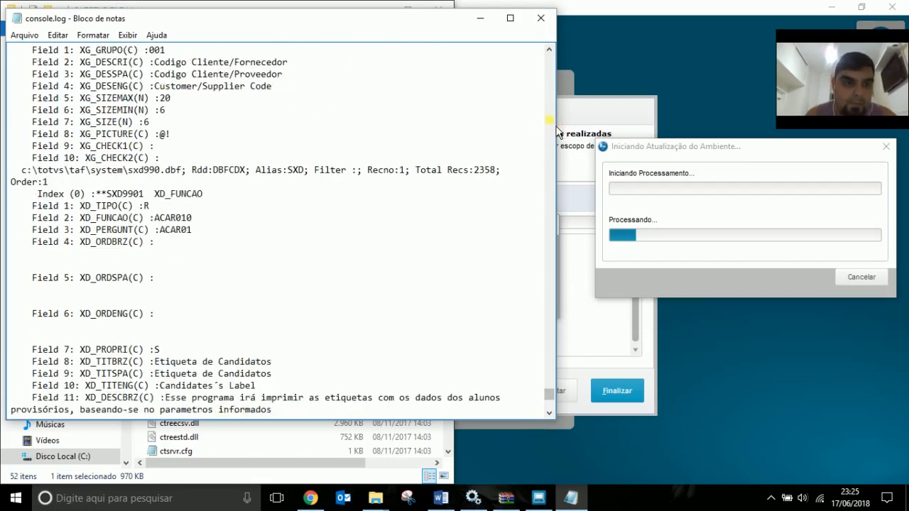
{"action": "left_click", "coordinate": [550, 119]}
{"action": "left_click", "coordinate": [550, 121]}
{"action": "left_click", "coordinate": [550, 121]}
{"action": "left_click", "coordinate": [549, 121]}
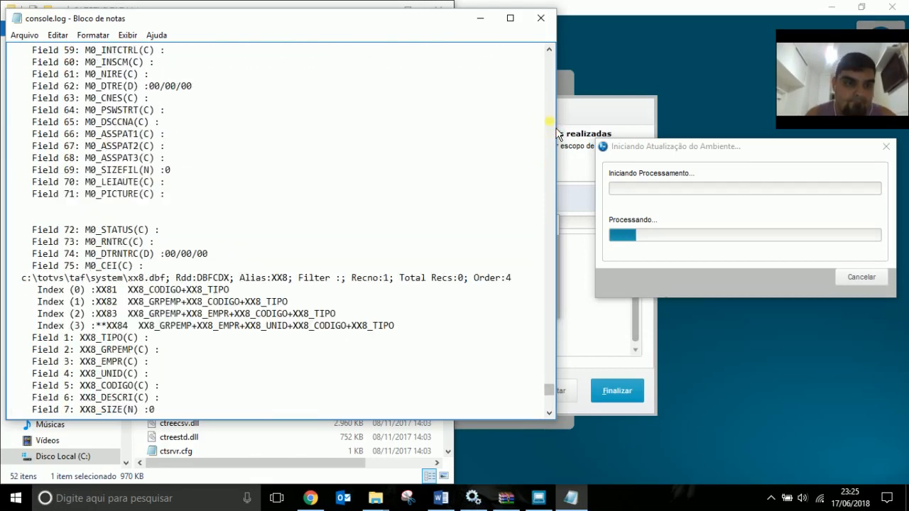
{"action": "left_click", "coordinate": [550, 121]}
{"action": "left_click", "coordinate": [549, 121]}
{"action": "left_click", "coordinate": [549, 121]}
{"action": "left_click", "coordinate": [550, 120]}
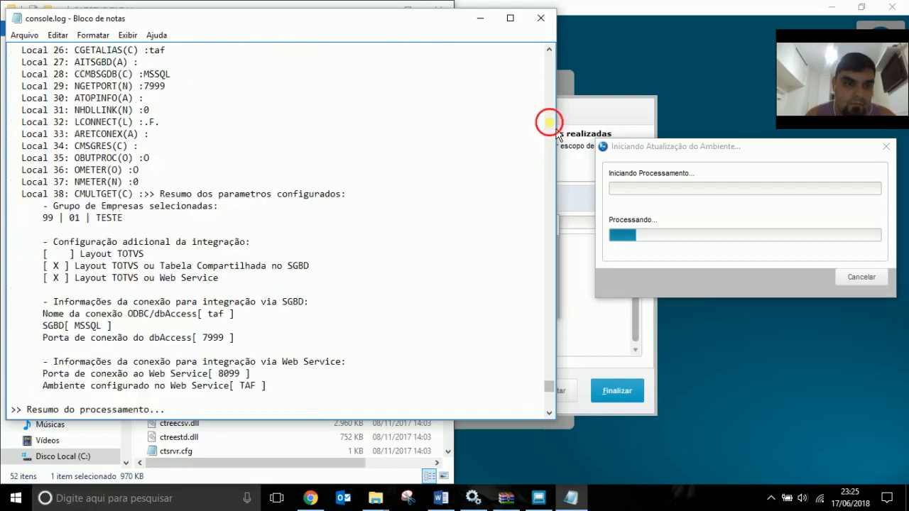
{"action": "left_click", "coordinate": [549, 121]}
{"action": "left_click", "coordinate": [549, 120]}
{"action": "left_click", "coordinate": [550, 121]}
{"action": "left_click", "coordinate": [549, 120]}
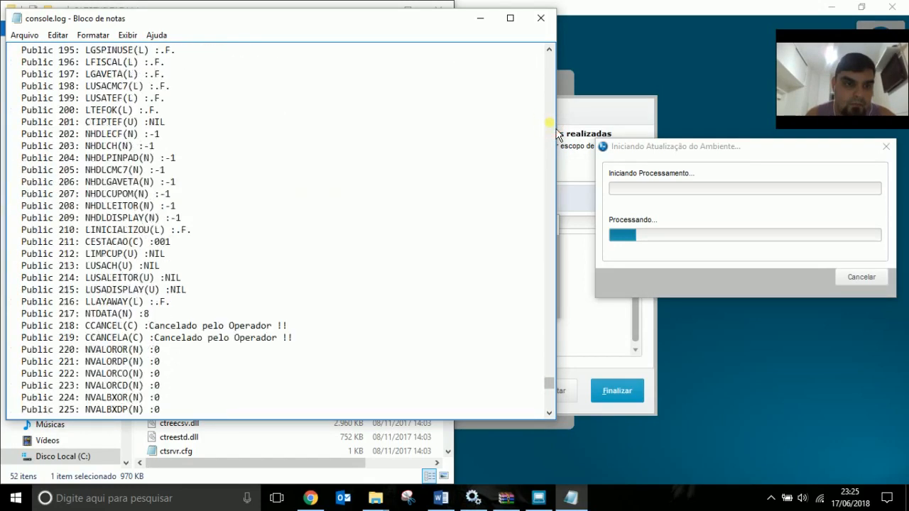
{"action": "left_click", "coordinate": [550, 121]}
{"action": "left_click", "coordinate": [550, 120]}
{"action": "left_click", "coordinate": [550, 121]}
{"action": "left_click", "coordinate": [549, 120]}
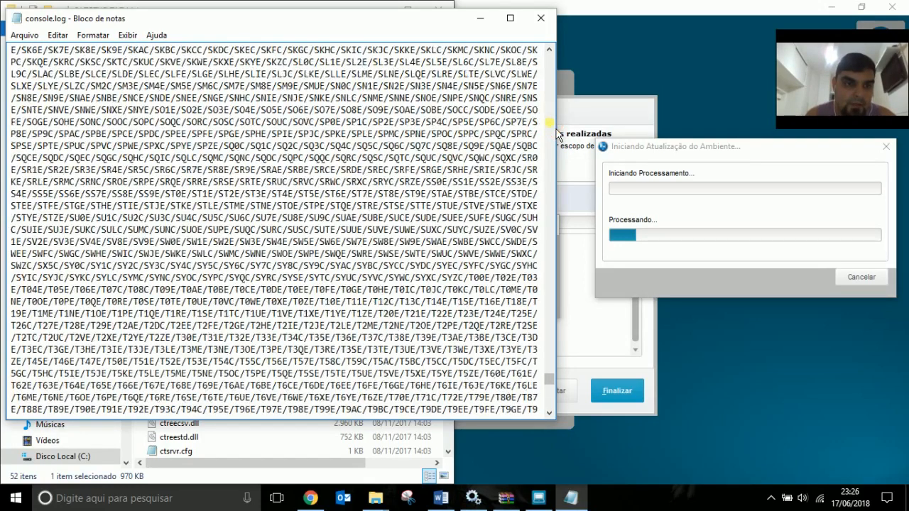
{"action": "left_click", "coordinate": [550, 121]}
{"action": "left_click", "coordinate": [550, 121]}
{"action": "left_click", "coordinate": [550, 121]}
{"action": "left_click", "coordinate": [550, 121]}
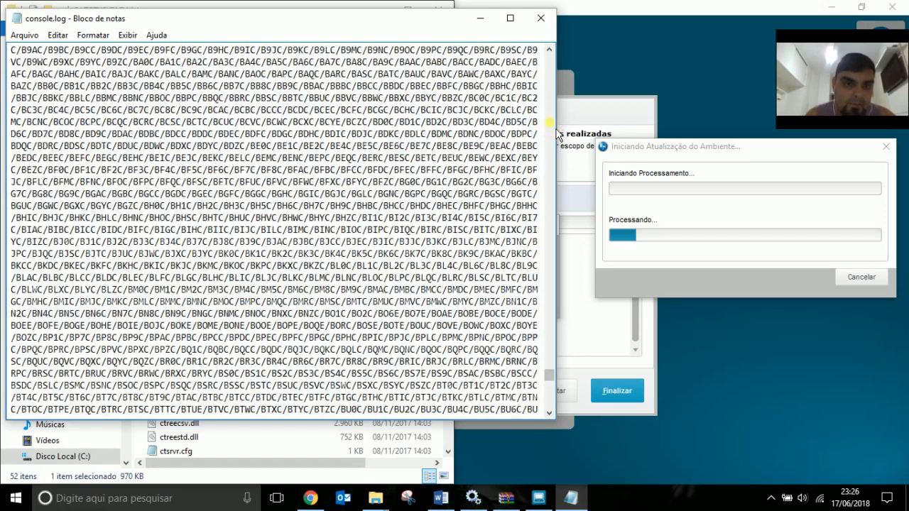
{"action": "left_click", "coordinate": [550, 121]}
{"action": "left_click", "coordinate": [549, 120]}
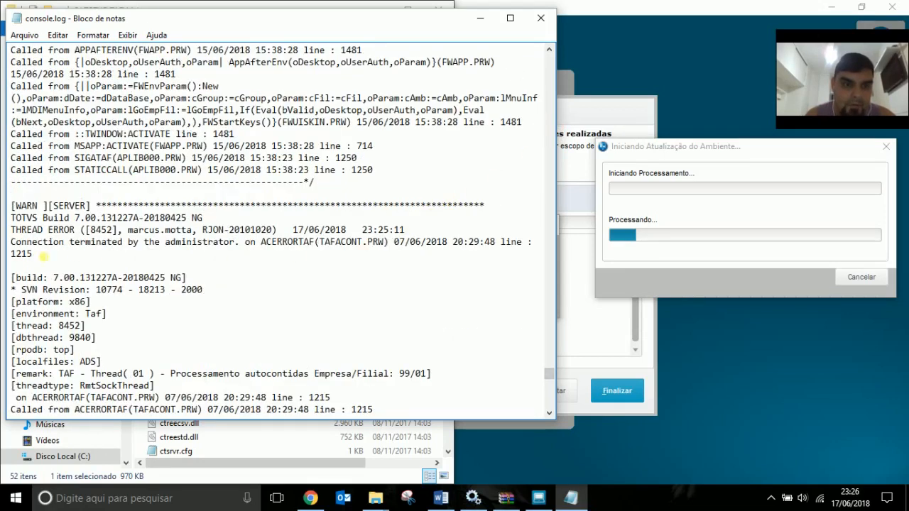
Highlight the connection-terminated message and the ACERRORTAF call in TAFACONT.PRW line 1215.
{"action": "left_click_drag", "start_coordinate": [38, 230], "coordinate": [398, 260]}
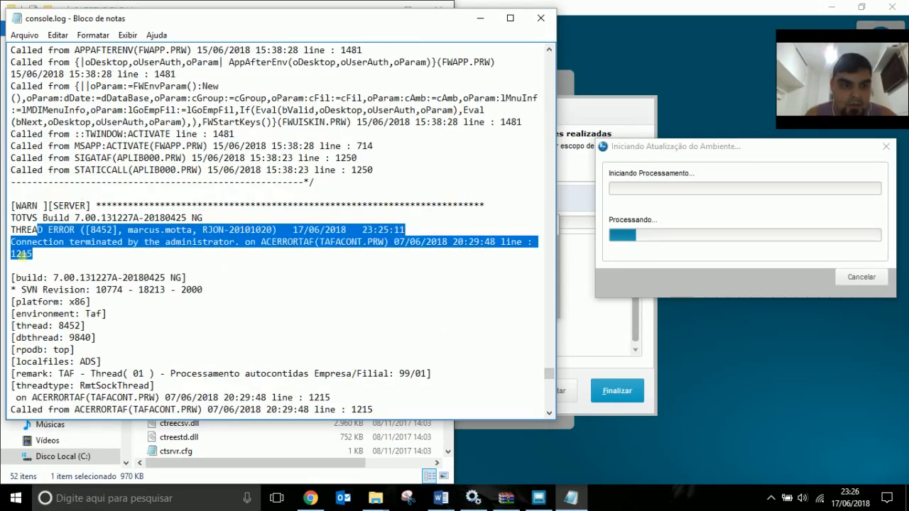
{"action": "scroll", "coordinate": [221, 284], "scroll_direction": "down", "scroll_amount": 7}
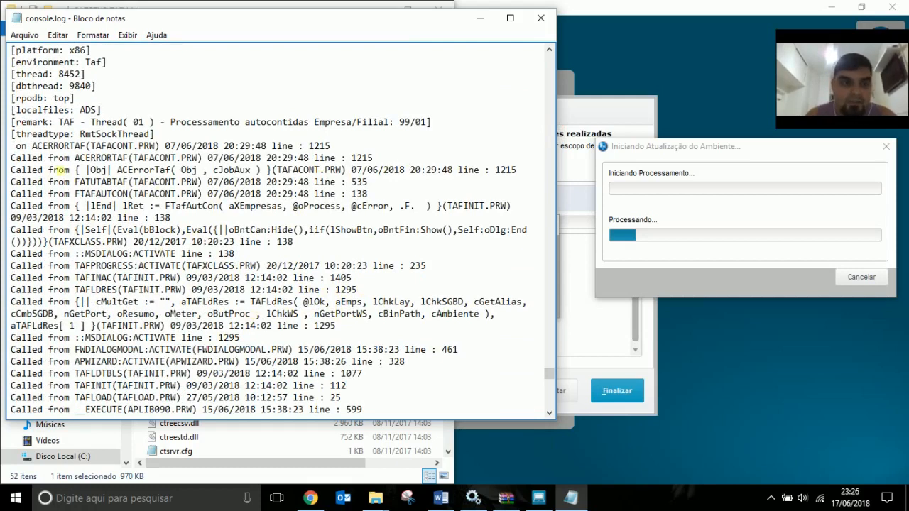
{"action": "left_click_drag", "start_coordinate": [88, 147], "coordinate": [167, 161]}
Open TafDbAccess's dbconsole.log and highlight error 2601, the duplicate key in index C1A990_UNQ.
{"action": "left_click", "coordinate": [542, 17]}
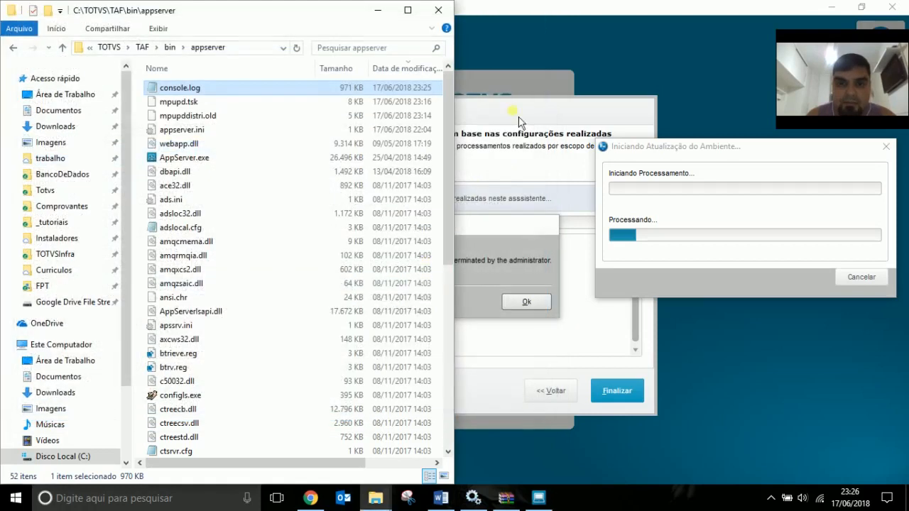
{"action": "left_click", "coordinate": [142, 46]}
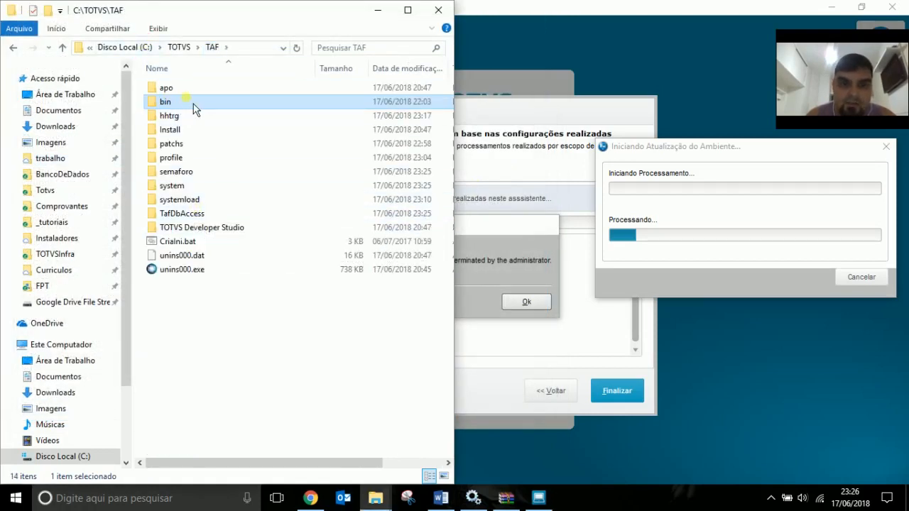
{"action": "double_click", "coordinate": [192, 216]}
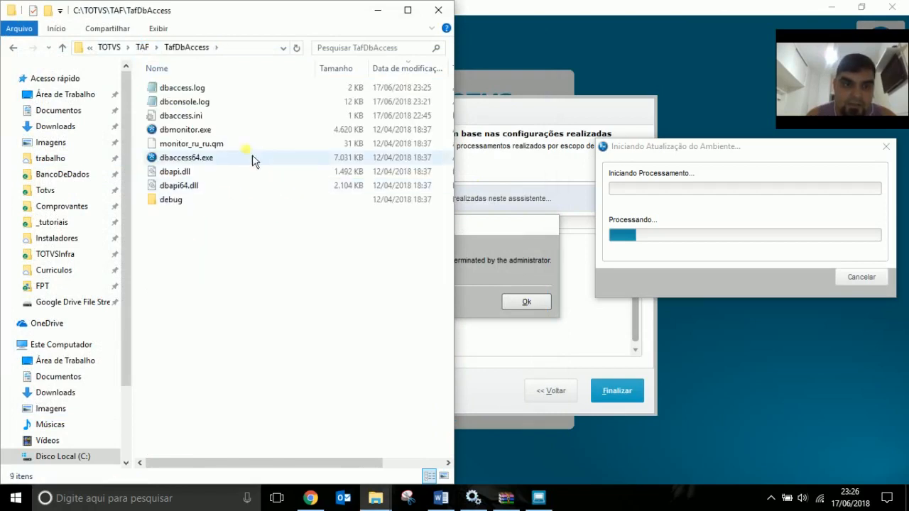
{"action": "double_click", "coordinate": [203, 99]}
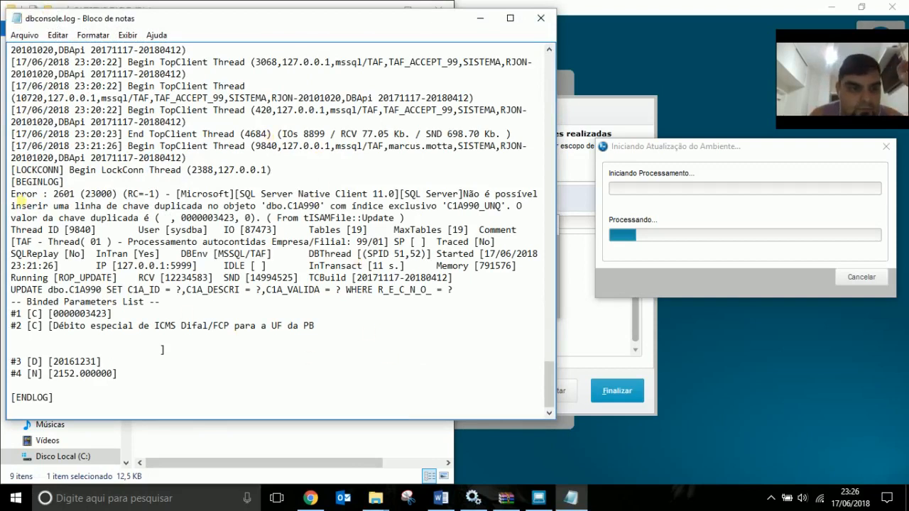
{"action": "left_click_drag", "start_coordinate": [11, 194], "coordinate": [531, 219]}
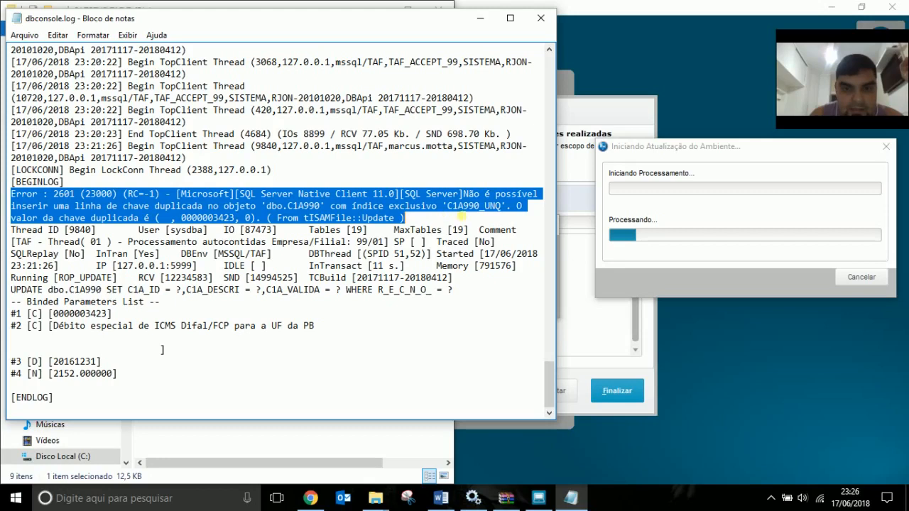
{"action": "left_click_drag", "start_coordinate": [447, 206], "coordinate": [463, 206]}
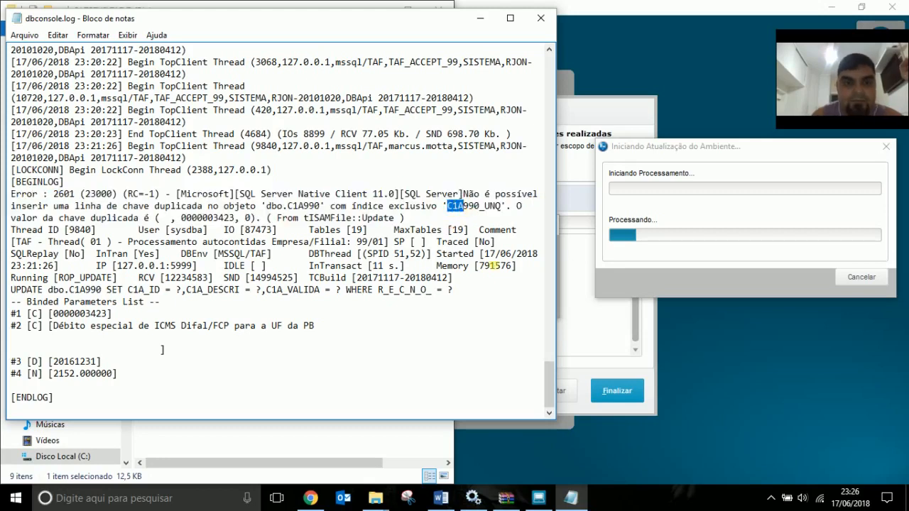
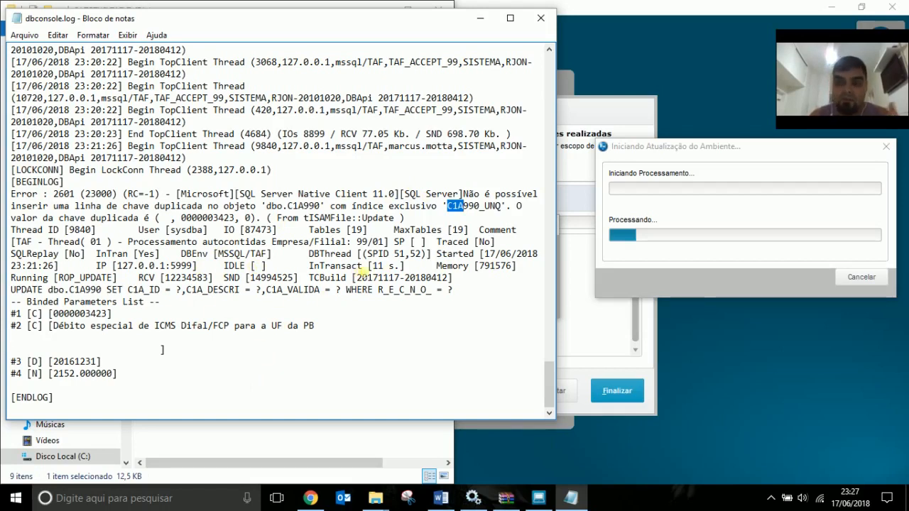
Close dbconsole.log in Notepad to return to the TAF setup wizard's connection-terminated error.
{"action": "left_click", "coordinate": [541, 17]}
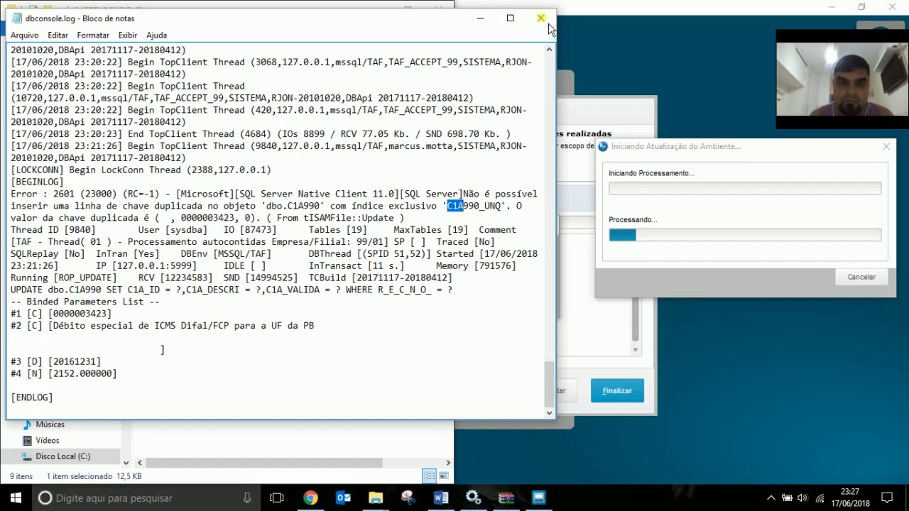
{"action": "left_click", "coordinate": [508, 265]}
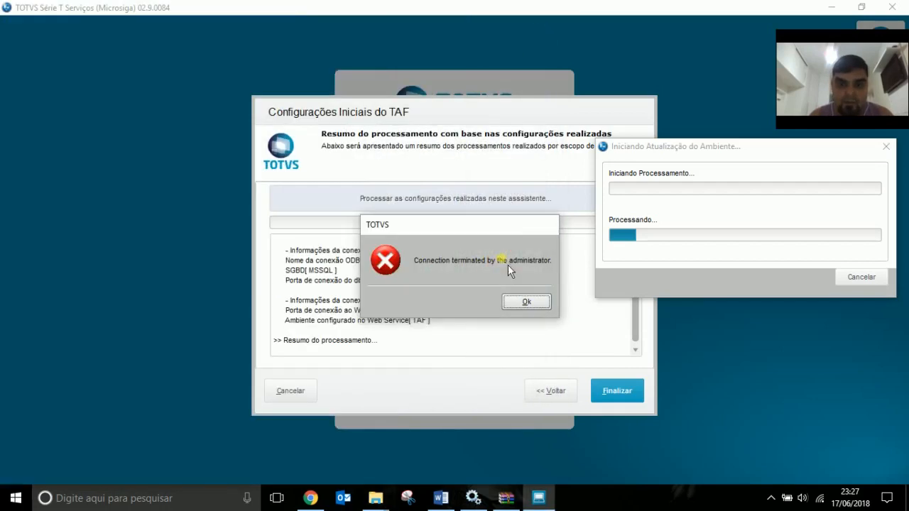
Dismiss the connection-terminated error and try to cancel the stalled environment update.
{"action": "left_click", "coordinate": [539, 304]}
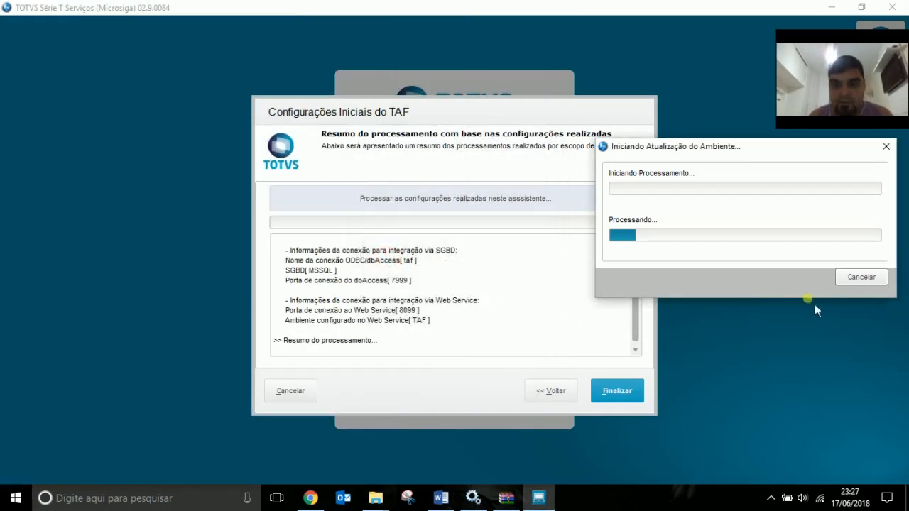
{"action": "left_click", "coordinate": [641, 387]}
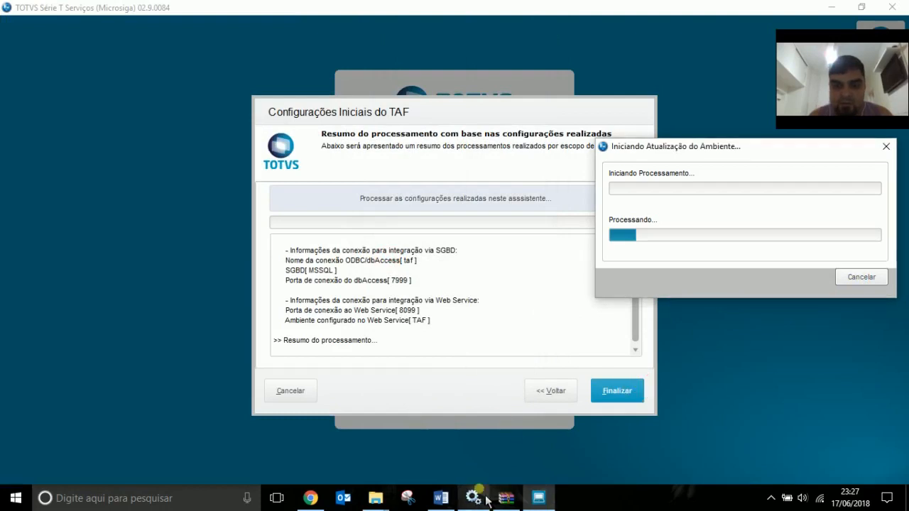
{"action": "left_click", "coordinate": [686, 336]}
End the hung smartclient.exe process in Task Manager, sorted by Nome, then close Task Manager.
{"action": "right_click", "coordinate": [638, 495]}
{"action": "left_click", "coordinate": [683, 426]}
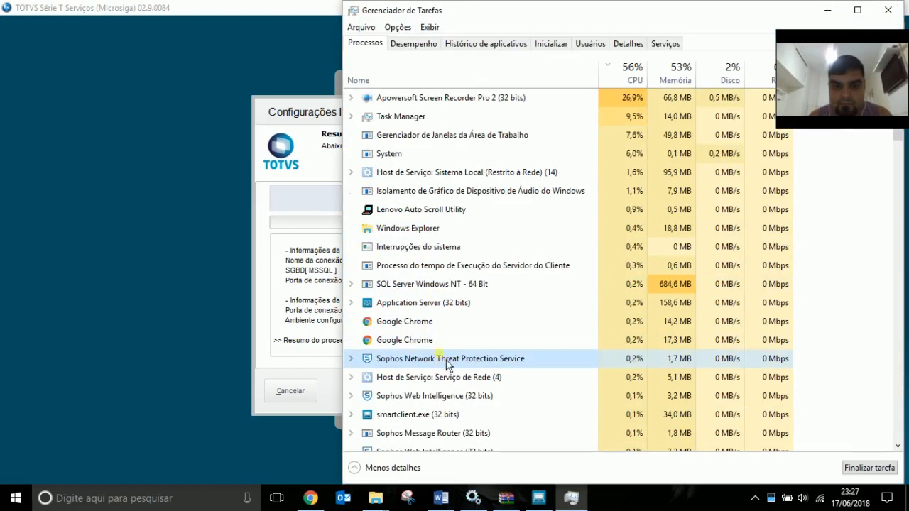
{"action": "left_click", "coordinate": [419, 77]}
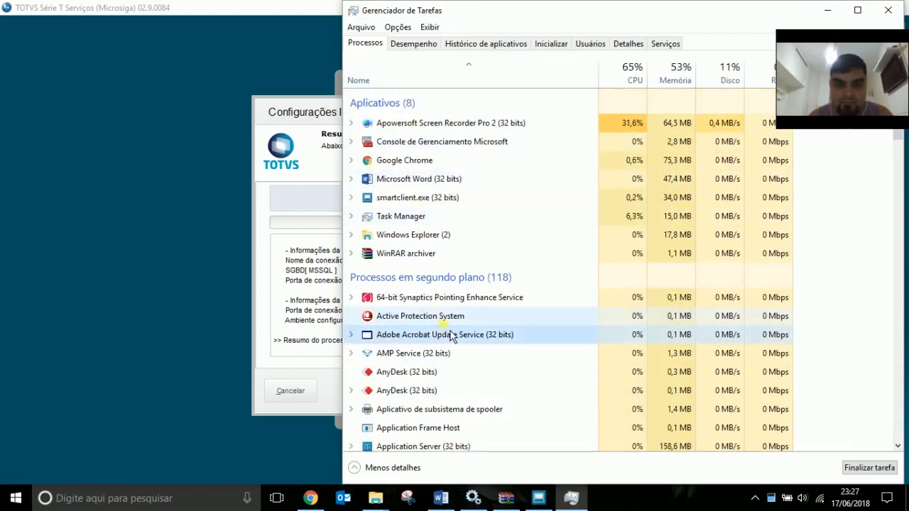
{"action": "left_click", "coordinate": [417, 197]}
{"action": "left_click", "coordinate": [856, 470]}
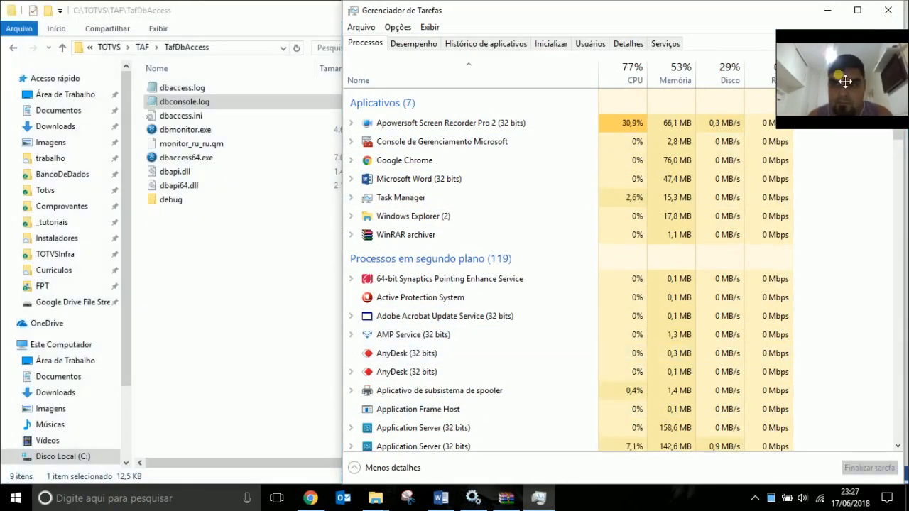
{"action": "left_click", "coordinate": [894, 16]}
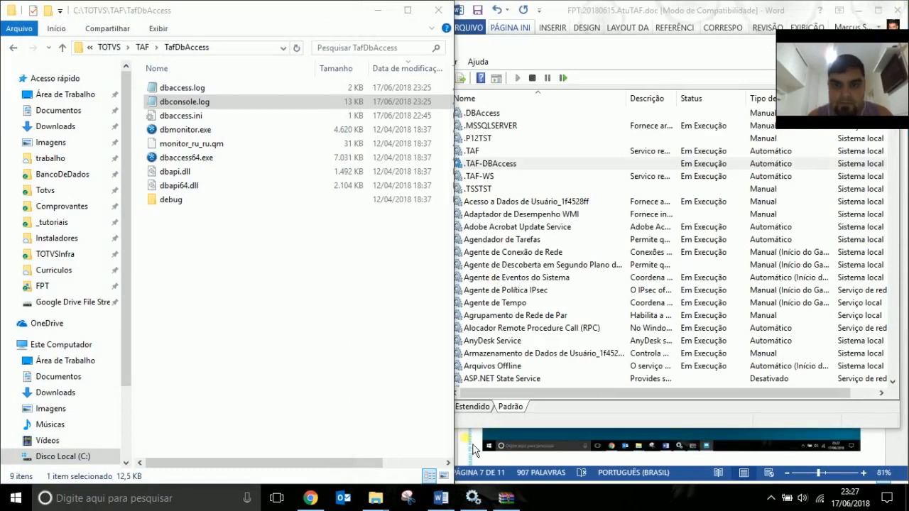
Confirm the .TAF-DBAccess and .TAF-WS services are running in the Services list.
{"action": "left_click", "coordinate": [621, 165]}
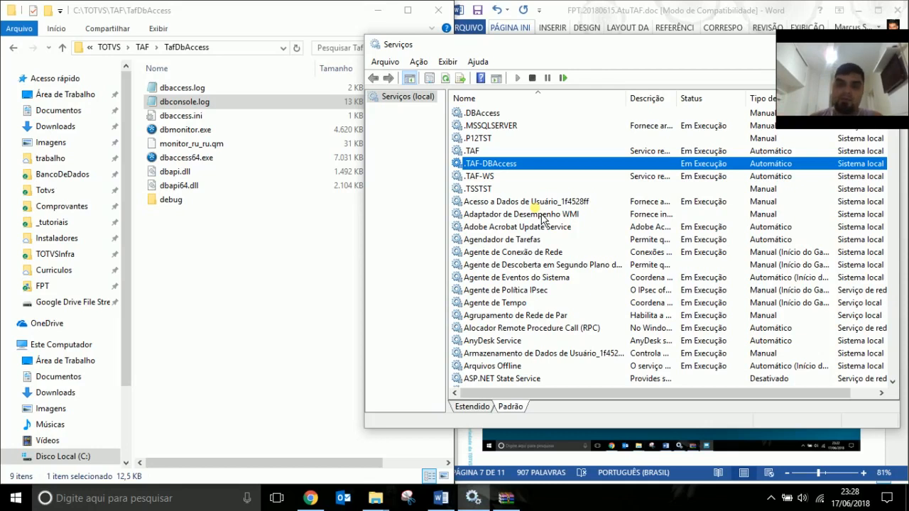
{"action": "left_click", "coordinate": [483, 177]}
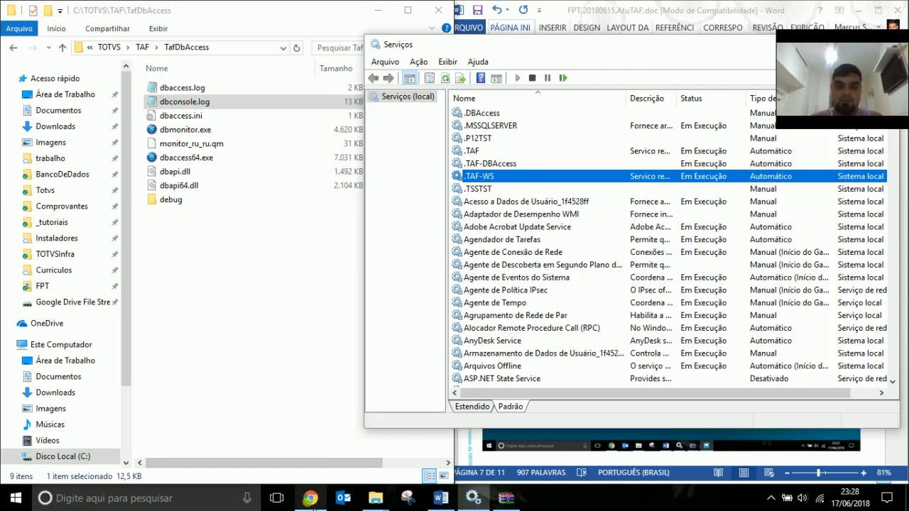
{"action": "mouse_move", "coordinate": [313, 505]}
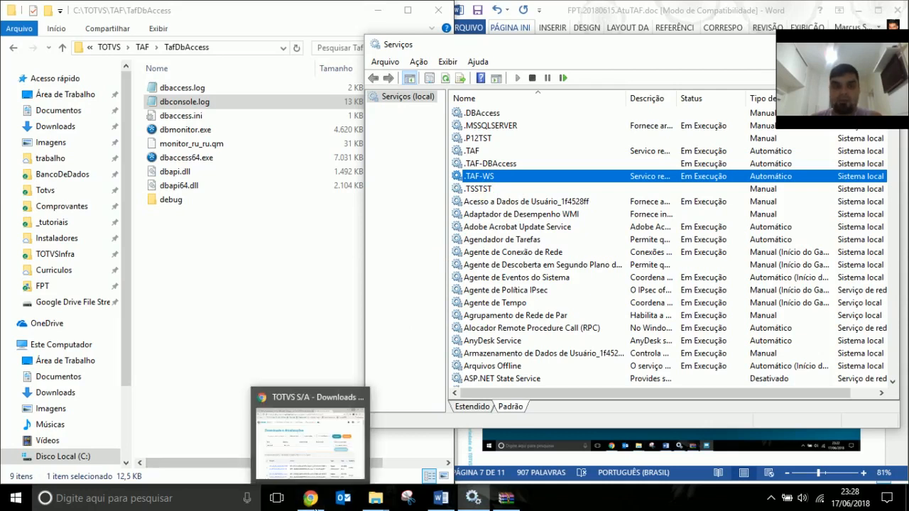
{"action": "left_click", "coordinate": [313, 506]}
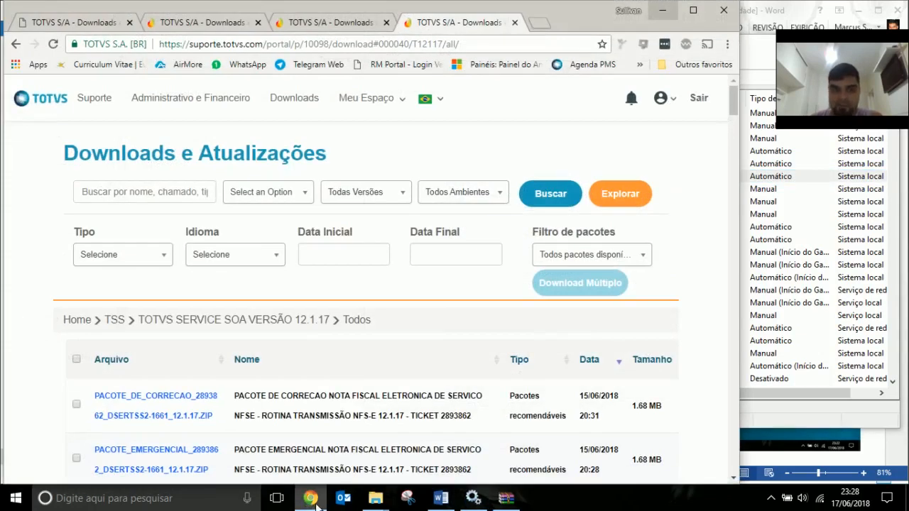
Search Gmail for 'autoconti' and open the 'Erro criação da TAFST1' email.
{"action": "left_click", "coordinate": [538, 24]}
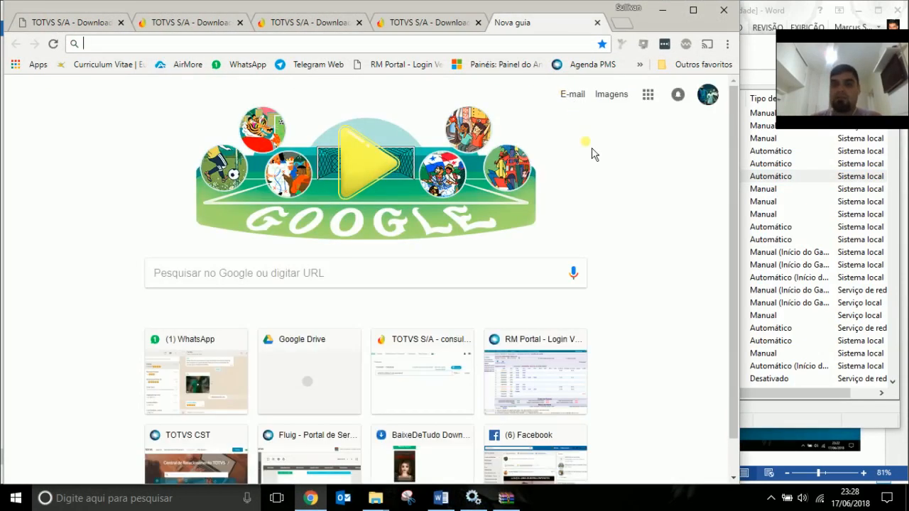
{"action": "left_click", "coordinate": [578, 97]}
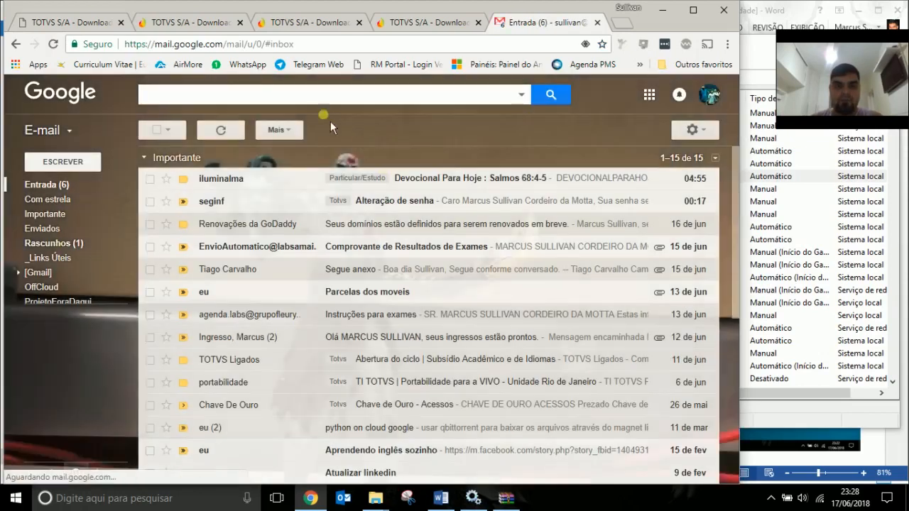
{"action": "type", "text": "autoconti"}
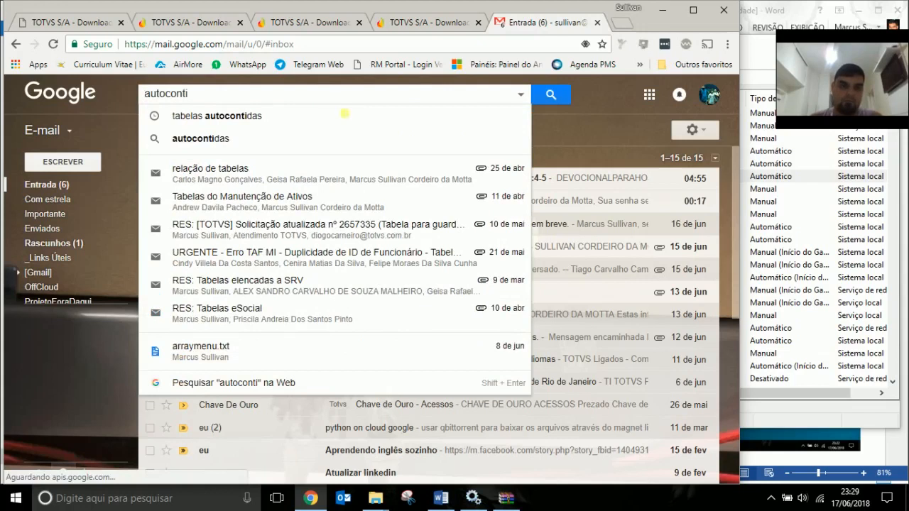
{"action": "left_click", "coordinate": [293, 125]}
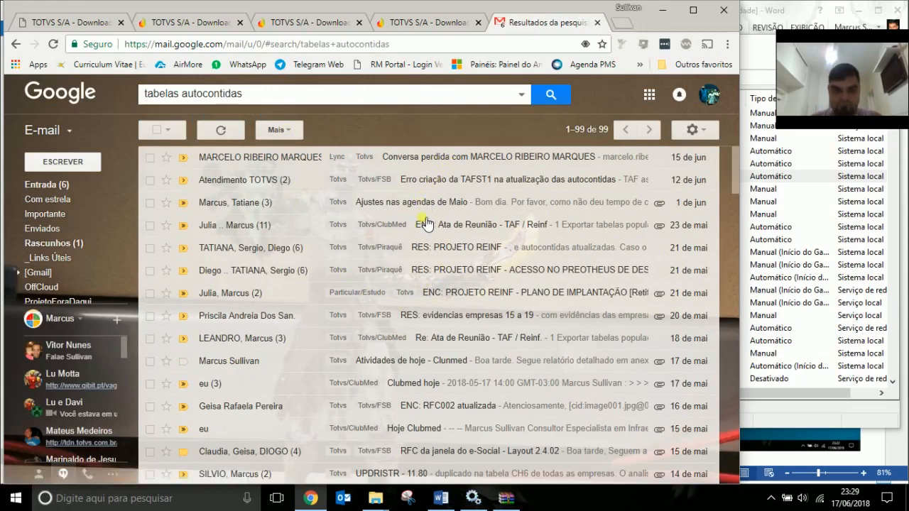
{"action": "left_click", "coordinate": [480, 180]}
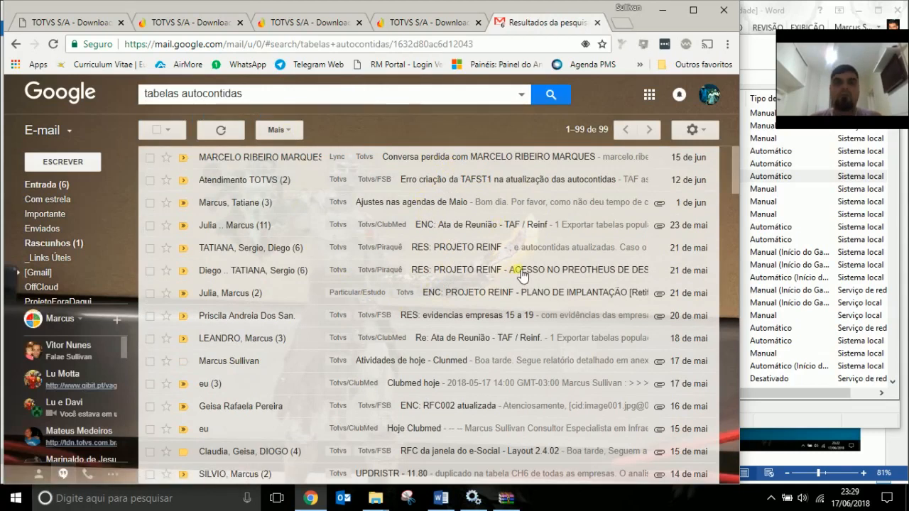
Select the dropped-table list and the MV_VAUTCON parameter name in the email.
{"action": "scroll", "coordinate": [538, 325], "scroll_direction": "down", "scroll_amount": 3}
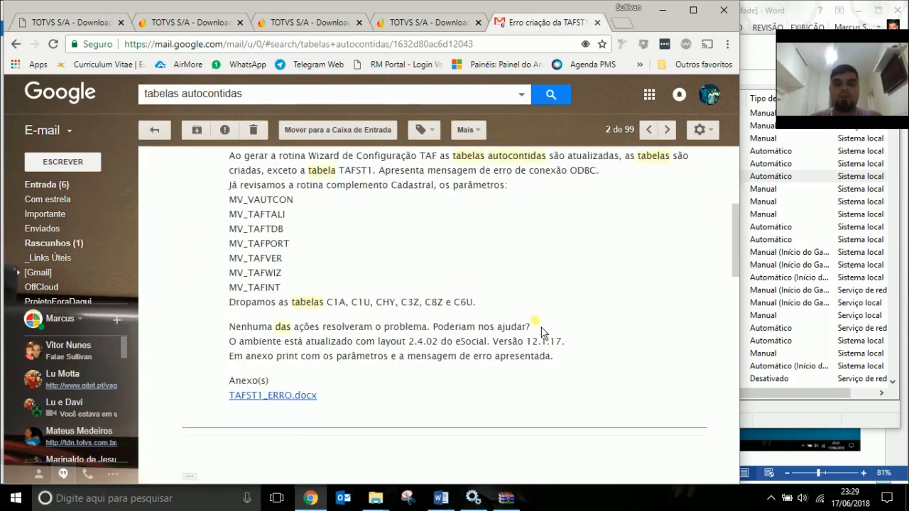
{"action": "scroll", "coordinate": [539, 334], "scroll_direction": "down", "scroll_amount": 2}
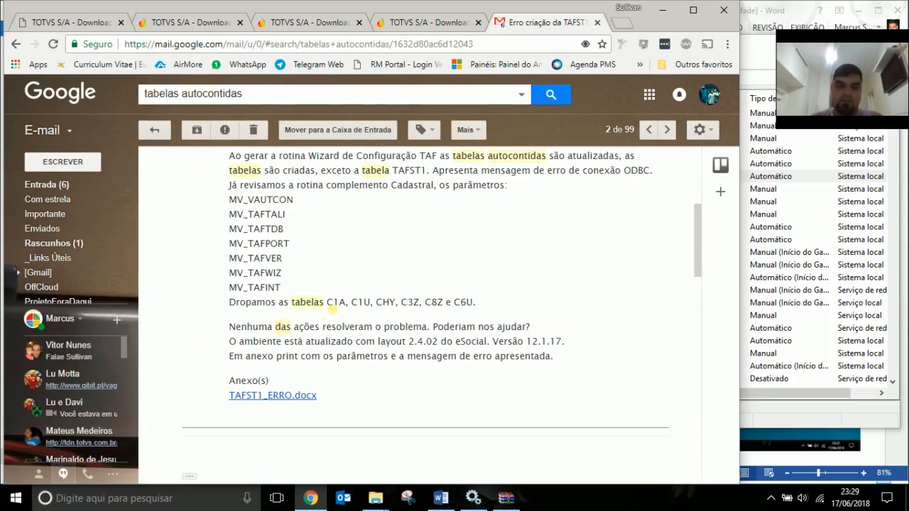
{"action": "left_click_drag", "start_coordinate": [329, 306], "coordinate": [472, 305]}
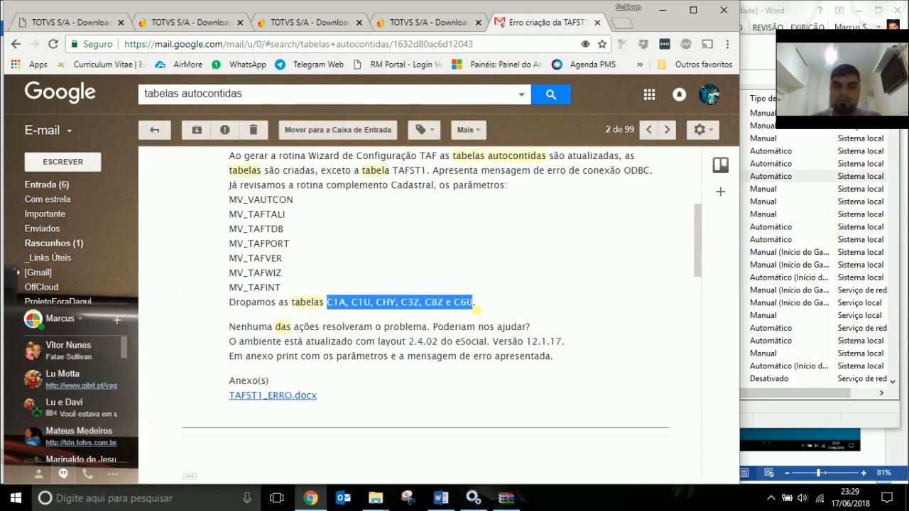
{"action": "left_click_drag", "start_coordinate": [229, 201], "coordinate": [288, 204]}
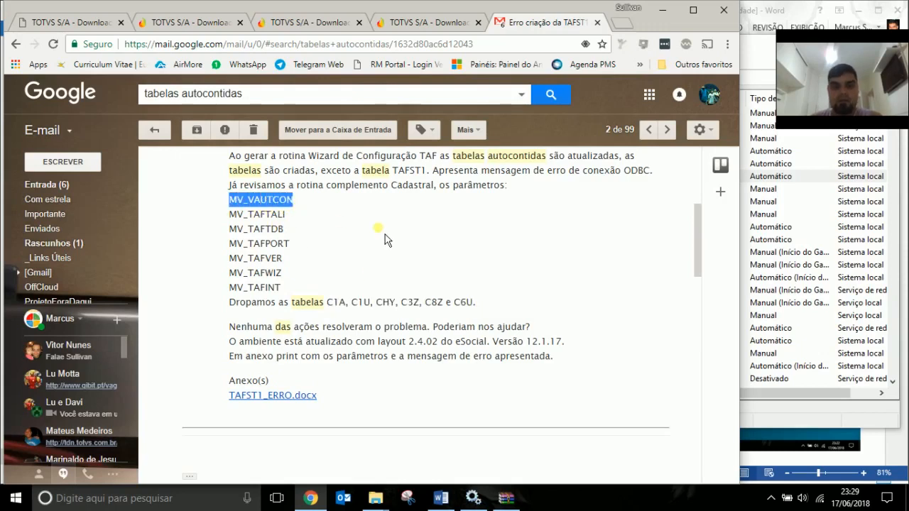
{"action": "left_click_drag", "start_coordinate": [266, 215], "coordinate": [294, 291]}
{"action": "left_click", "coordinate": [279, 244]}
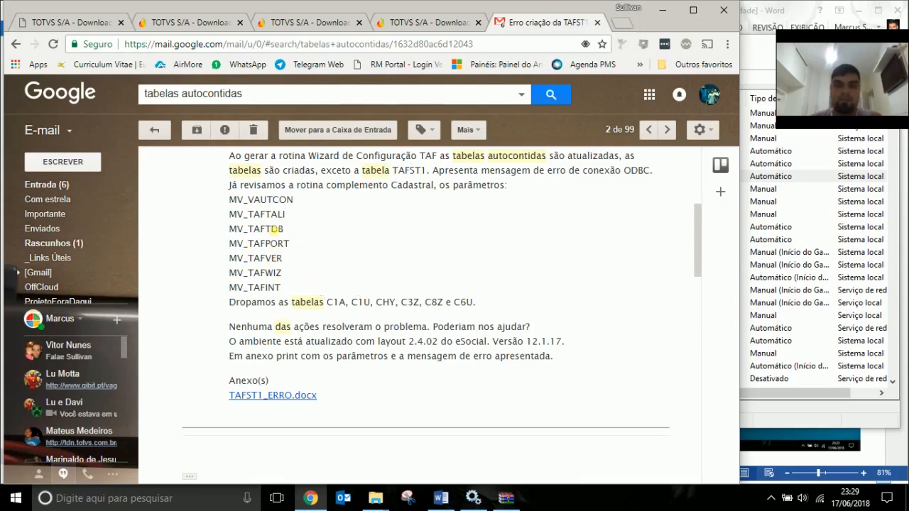
{"action": "double_click", "coordinate": [273, 202]}
{"action": "key", "text": "ctrl+c"}
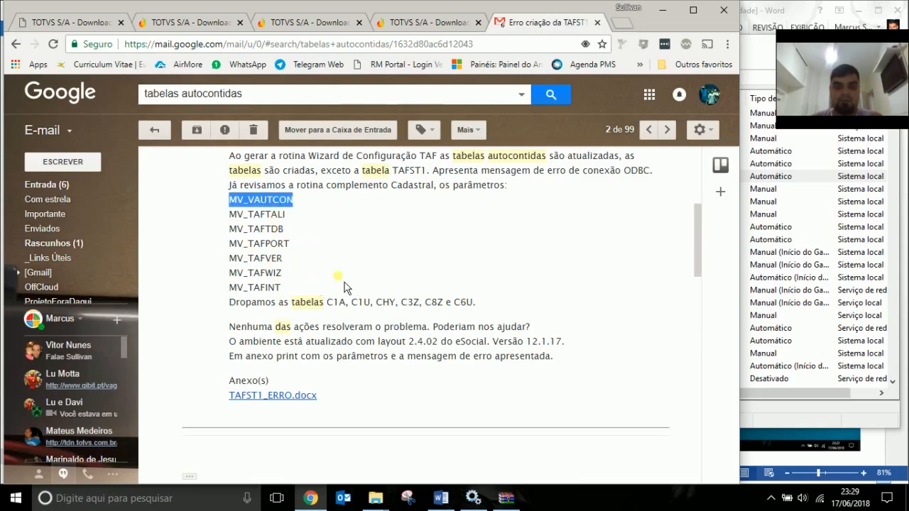
{"action": "left_click", "coordinate": [384, 501]}
Go from TafDbAccess to C:\TOTVS\TAF\bin\smartclient and launch smartclient.exe.
{"action": "left_click", "coordinate": [337, 437]}
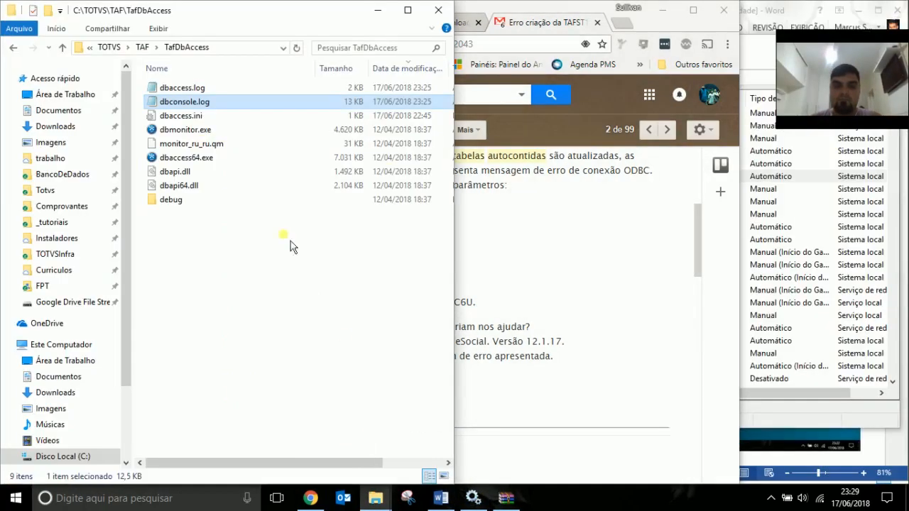
{"action": "left_click", "coordinate": [142, 48]}
{"action": "double_click", "coordinate": [166, 100]}
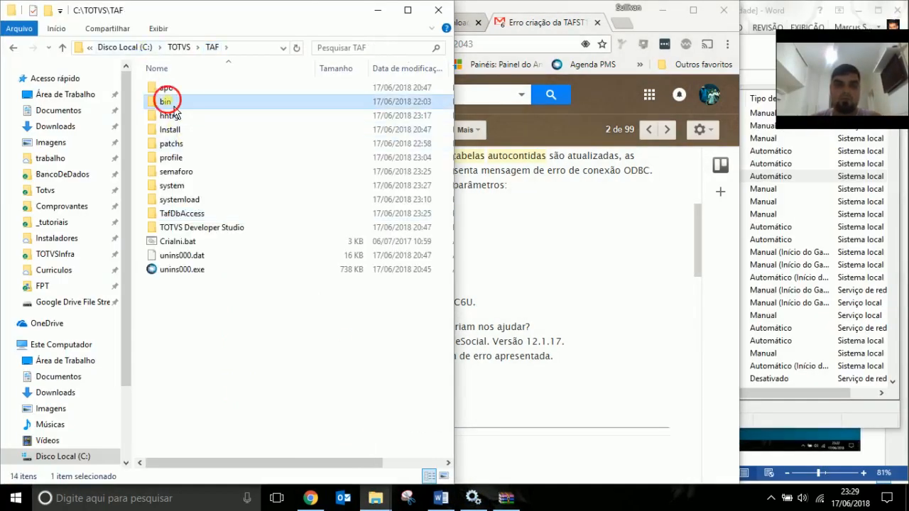
{"action": "double_click", "coordinate": [183, 116]}
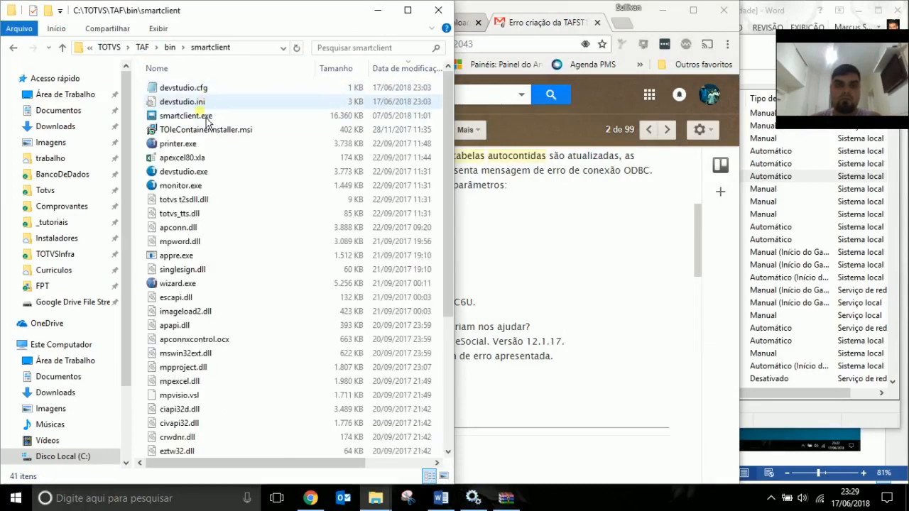
{"action": "left_click", "coordinate": [202, 120]}
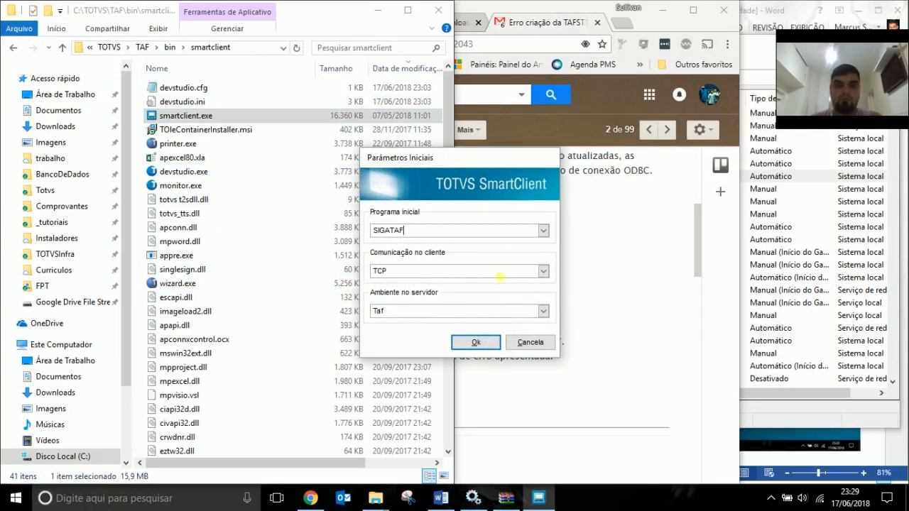
Start SmartClient with APSDU as the initial program.
{"action": "left_click", "coordinate": [543, 231]}
{"action": "left_click", "coordinate": [402, 243]}
{"action": "left_click", "coordinate": [544, 231]}
{"action": "left_click", "coordinate": [401, 253]}
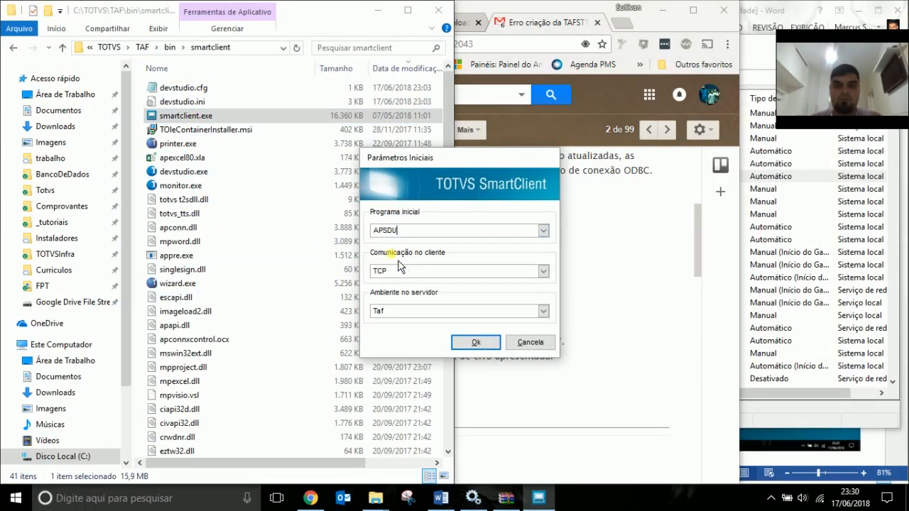
{"action": "left_click", "coordinate": [476, 343]}
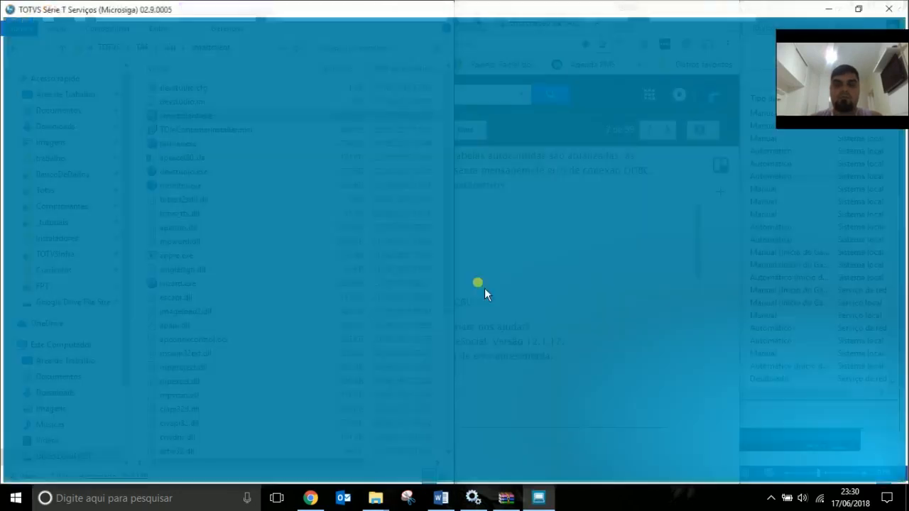
Log in to APSDU and open system\sx6990.dbf with the DBF driver.
{"action": "type", "text": "admin"}
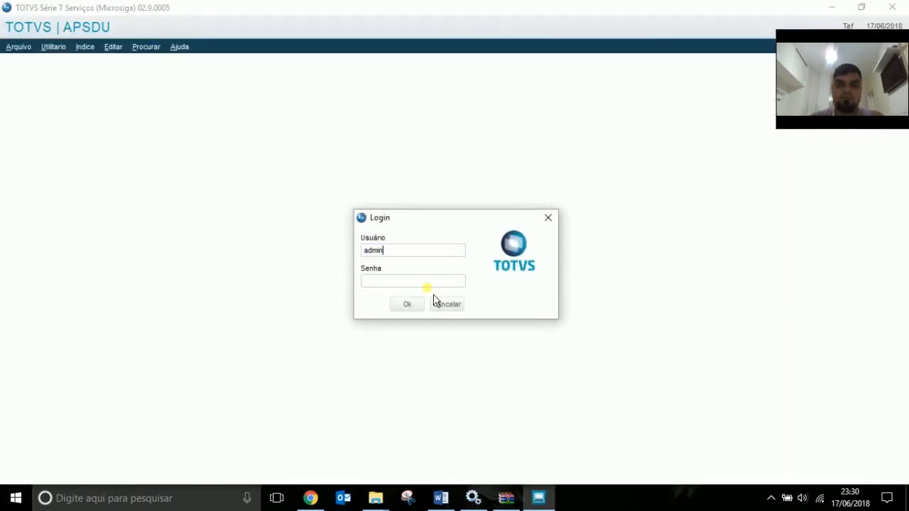
{"action": "key", "text": "Tab"}
{"action": "key", "text": "Tab"}
{"action": "key", "text": "Return"}
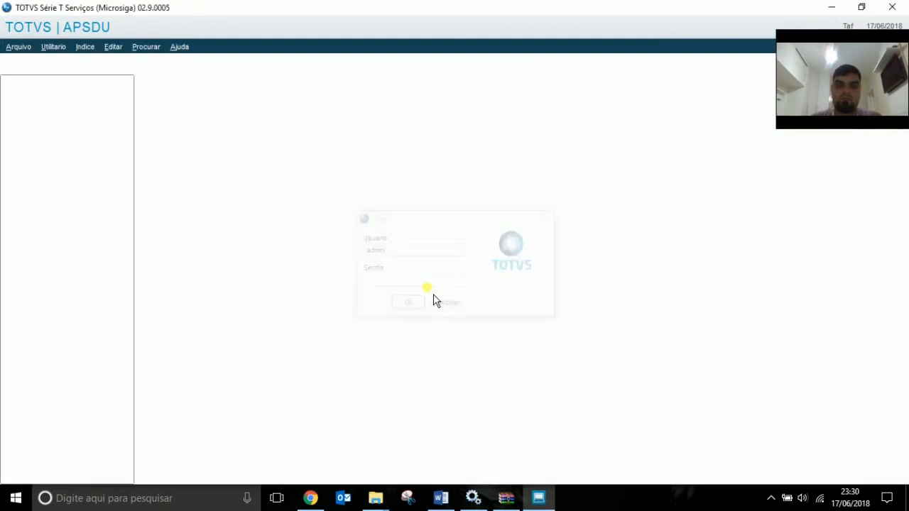
{"action": "left_click", "coordinate": [475, 272]}
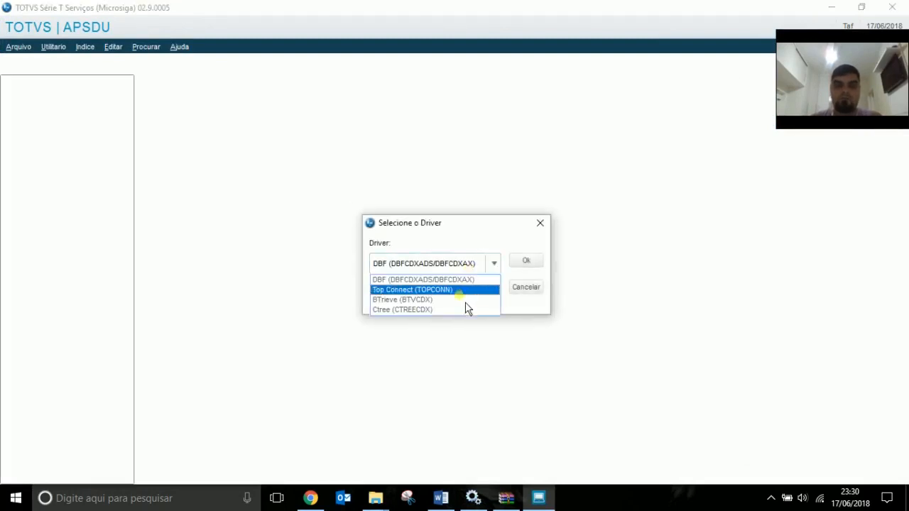
{"action": "left_click", "coordinate": [521, 280]}
{"action": "left_click", "coordinate": [526, 264]}
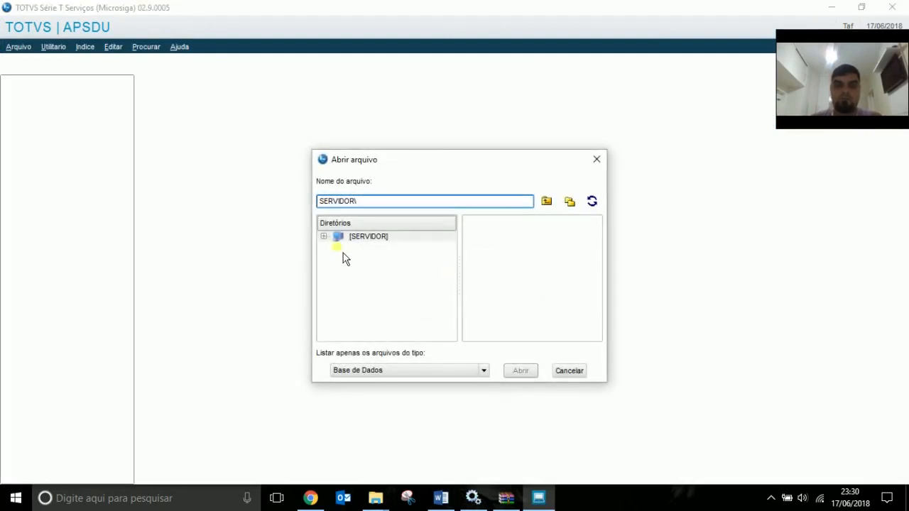
{"action": "left_click", "coordinate": [324, 237]}
{"action": "left_click", "coordinate": [385, 288]}
{"action": "type", "text": "system\\"}
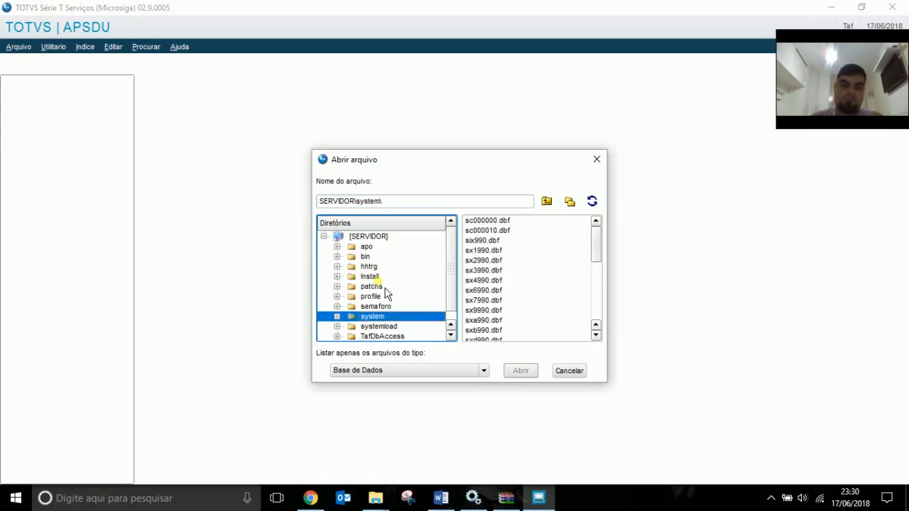
{"action": "left_click", "coordinate": [495, 290]}
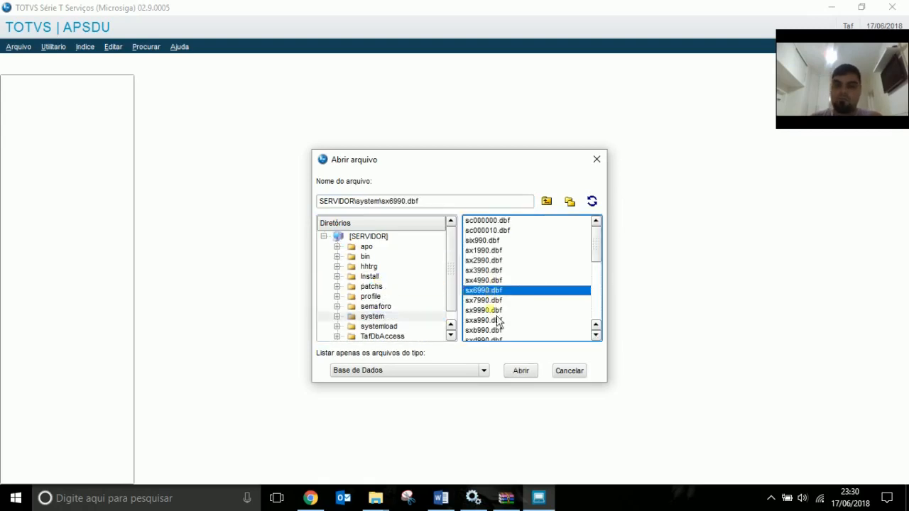
{"action": "left_click", "coordinate": [519, 372]}
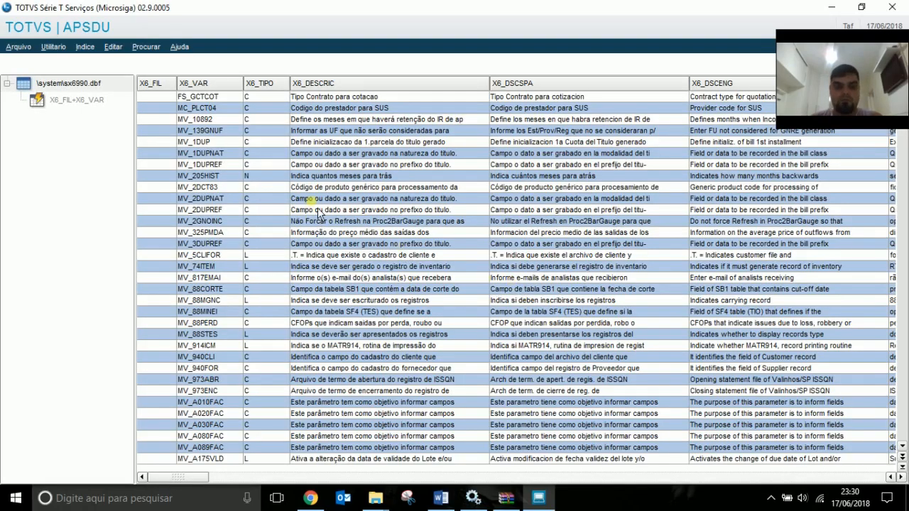
Filter sx6990.dbf to the record where X6_VAR equals 'MV_VAUTCON'.
{"action": "key", "text": "ctrl+f"}
{"action": "left_click", "coordinate": [388, 242]}
{"action": "left_click", "coordinate": [354, 264]}
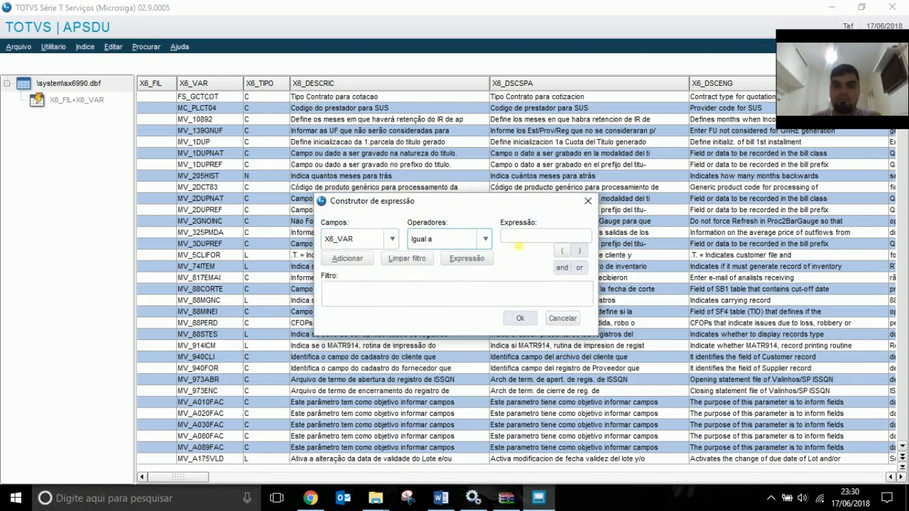
{"action": "left_click", "coordinate": [524, 238]}
{"action": "key", "text": "Home"}
{"action": "key", "text": "ctrl+v"}
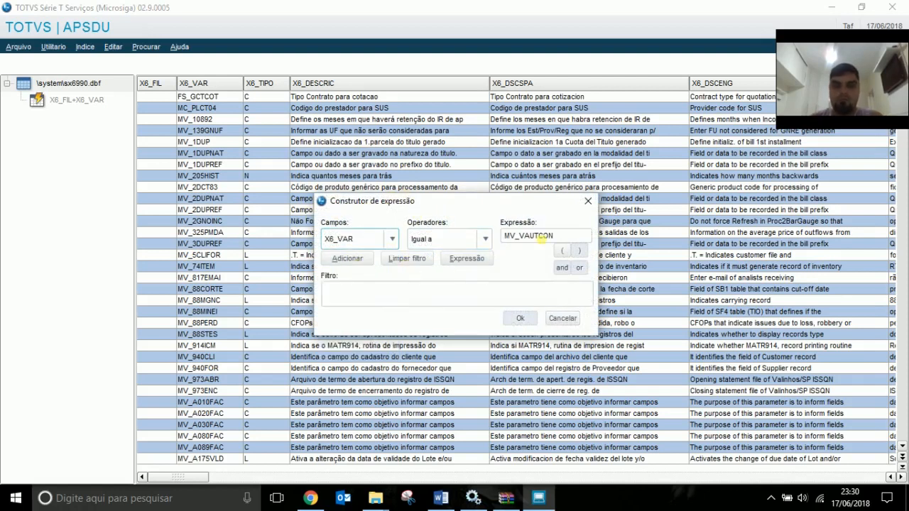
{"action": "left_click", "coordinate": [770, 498]}
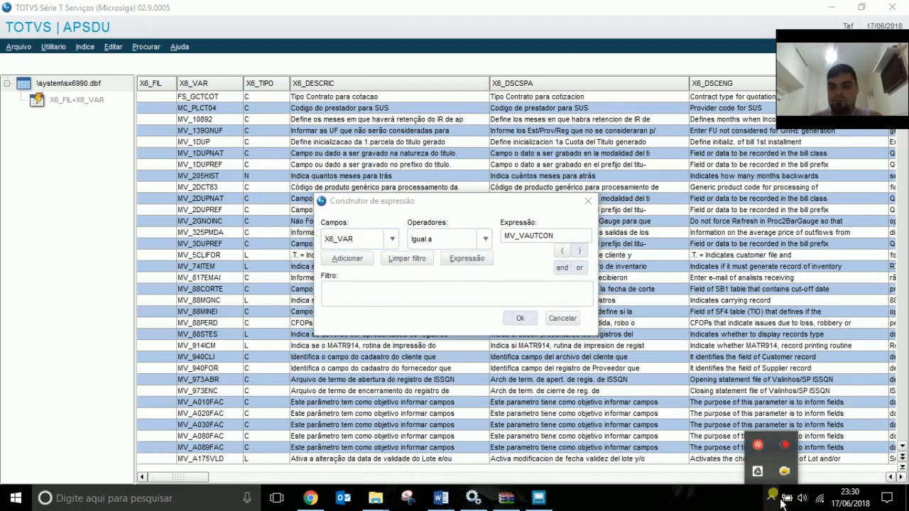
{"action": "right_click", "coordinate": [790, 474]}
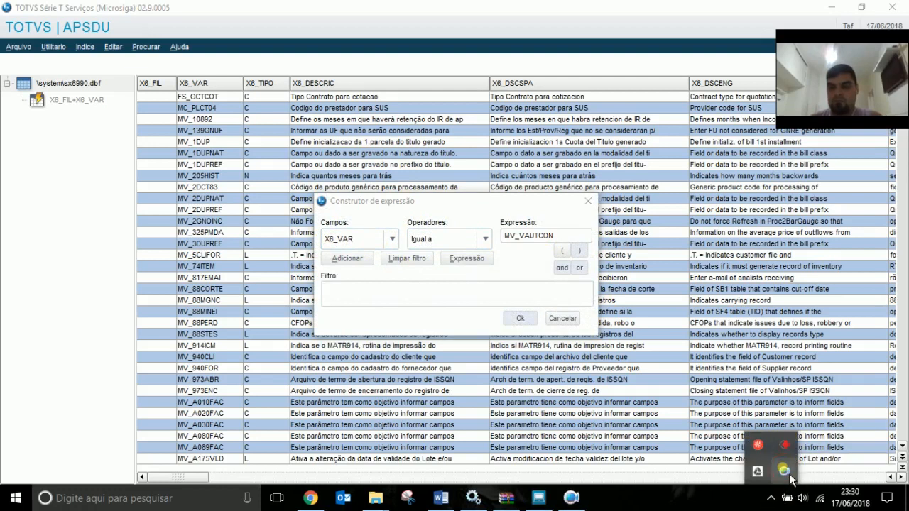
{"action": "left_click", "coordinate": [664, 398]}
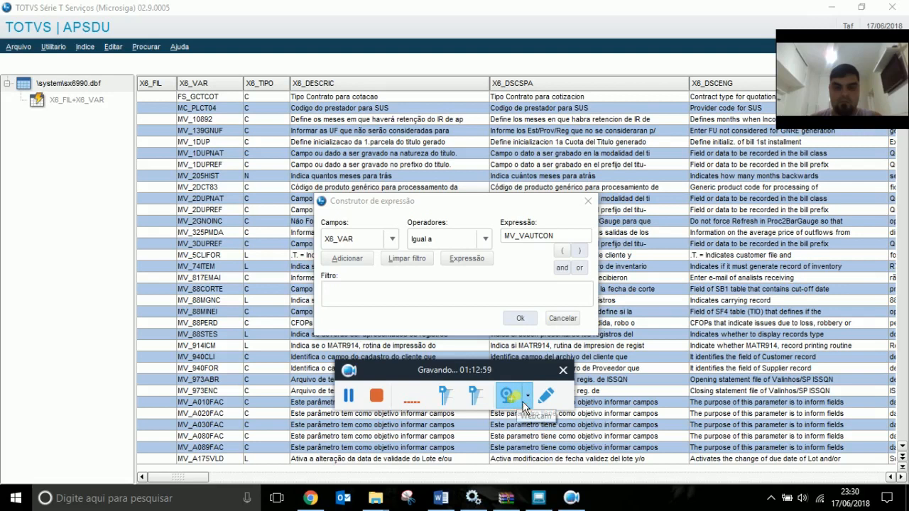
{"action": "left_click", "coordinate": [571, 375]}
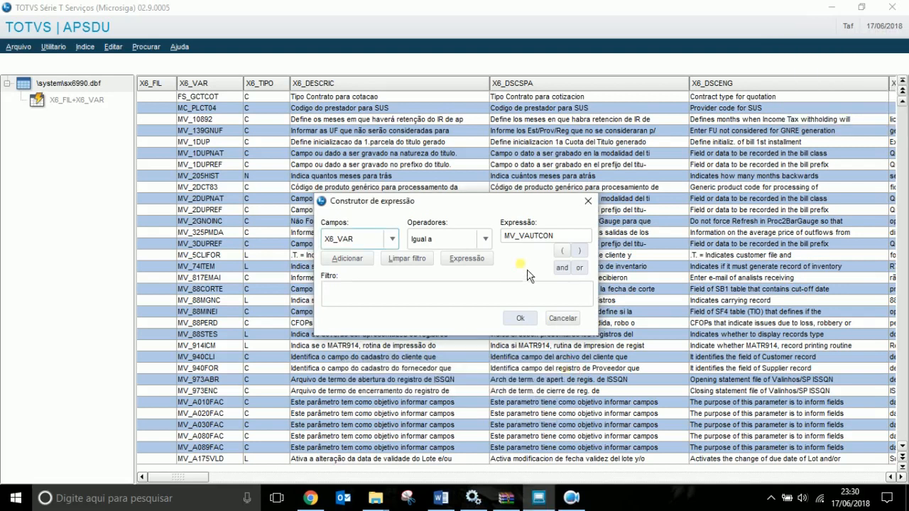
{"action": "left_click", "coordinate": [348, 258]}
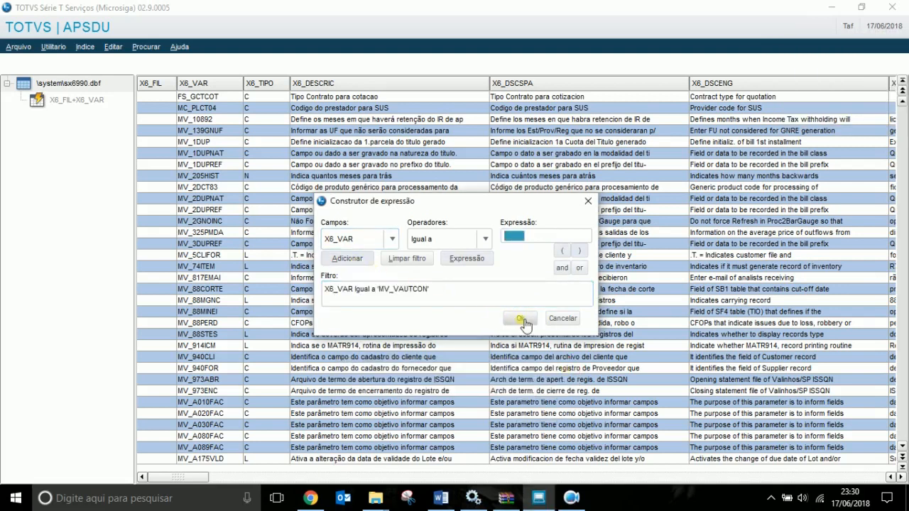
{"action": "left_click", "coordinate": [522, 320]}
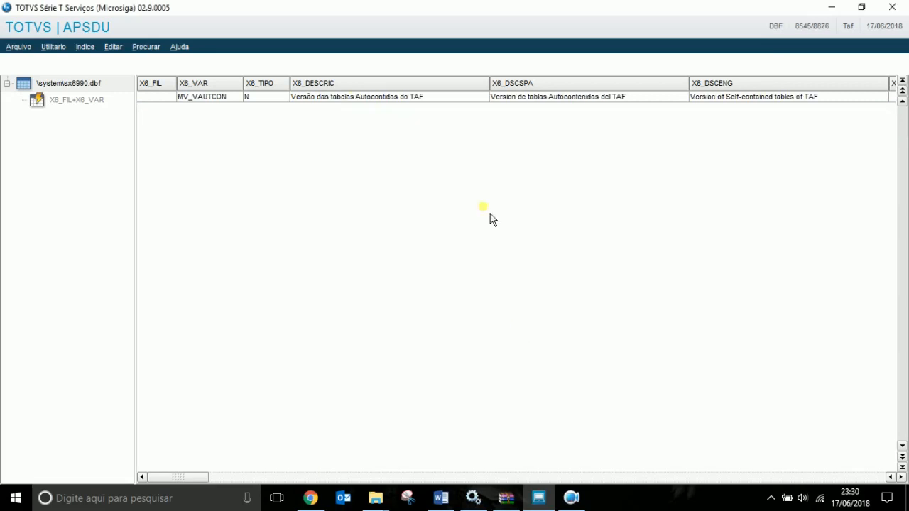
Erase the 1016.02 value in the MV_VAUTCON record's X6_CONTEUD field.
{"action": "left_click", "coordinate": [360, 100]}
{"action": "key", "text": "Right"}
{"action": "key", "text": "Right"}
{"action": "key", "text": "Right"}
{"action": "key", "text": "Right"}
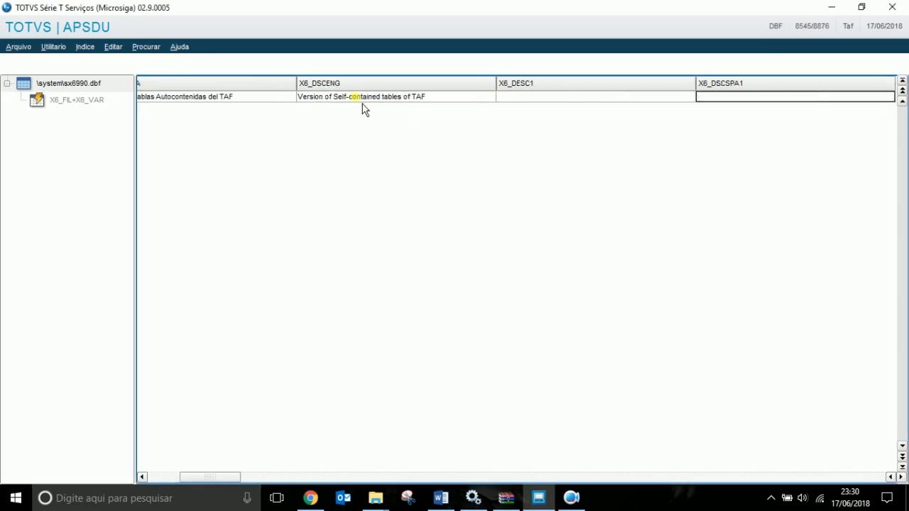
{"action": "key", "text": "Right"}
{"action": "key", "text": "Right"}
{"action": "key", "text": "Right"}
{"action": "key", "text": "Right"}
{"action": "key", "text": "Right"}
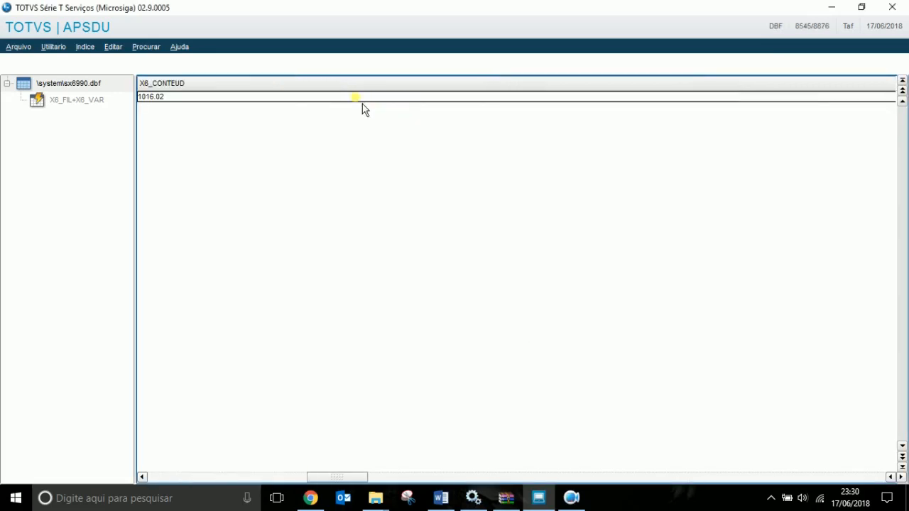
{"action": "key", "text": "Return"}
{"action": "key", "text": "Delete"}
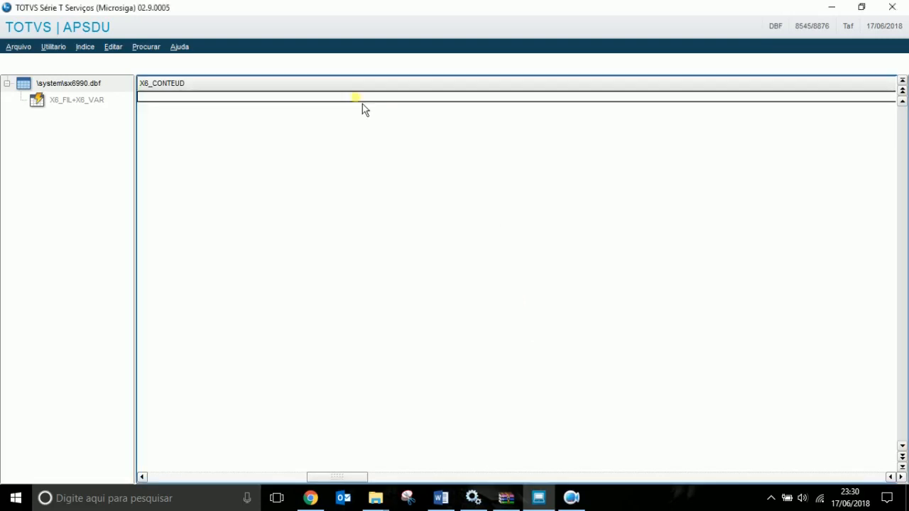
{"action": "key", "text": "Right"}
{"action": "key", "text": "Left"}
{"action": "key", "text": "Left"}
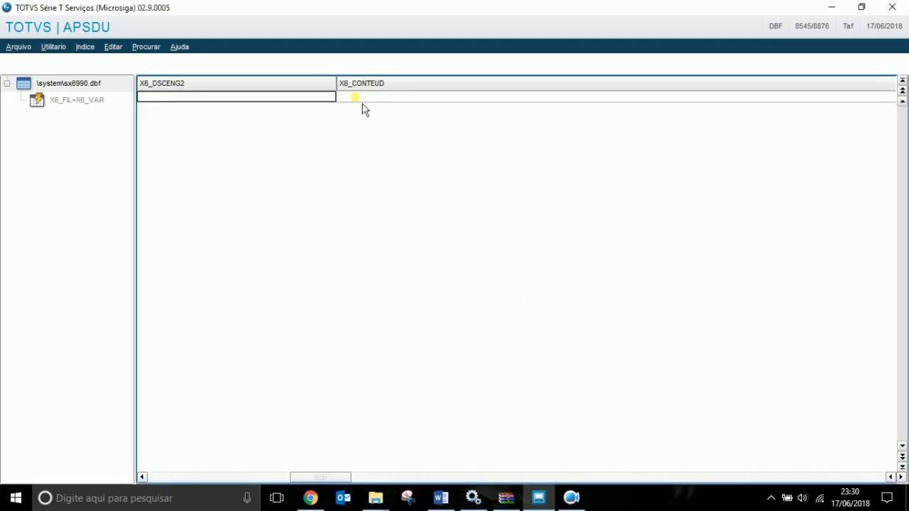
{"action": "key", "text": "Right"}
{"action": "key", "text": "Right"}
{"action": "key", "text": "Right"}
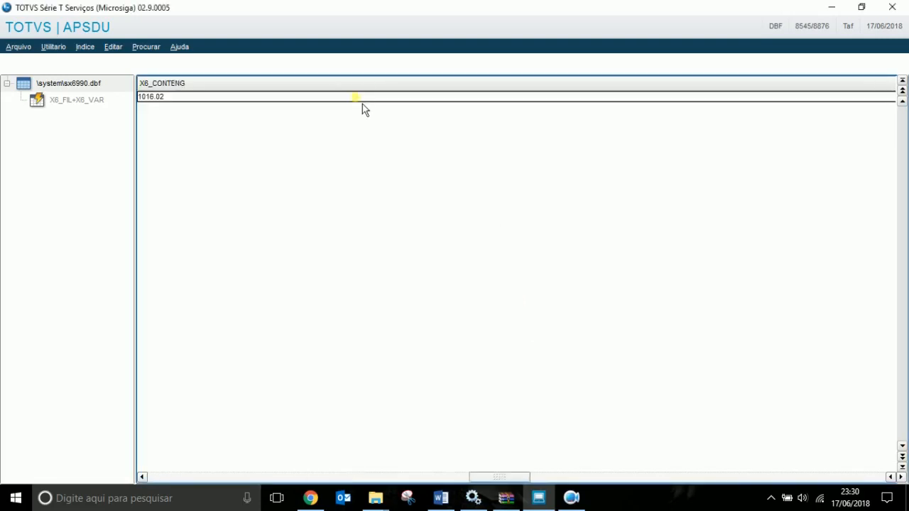
Also erase the 1016.02 values in X6_CONTENG and X6_CONTSPA.
{"action": "key", "text": "Return"}
{"action": "key", "text": "Delete"}
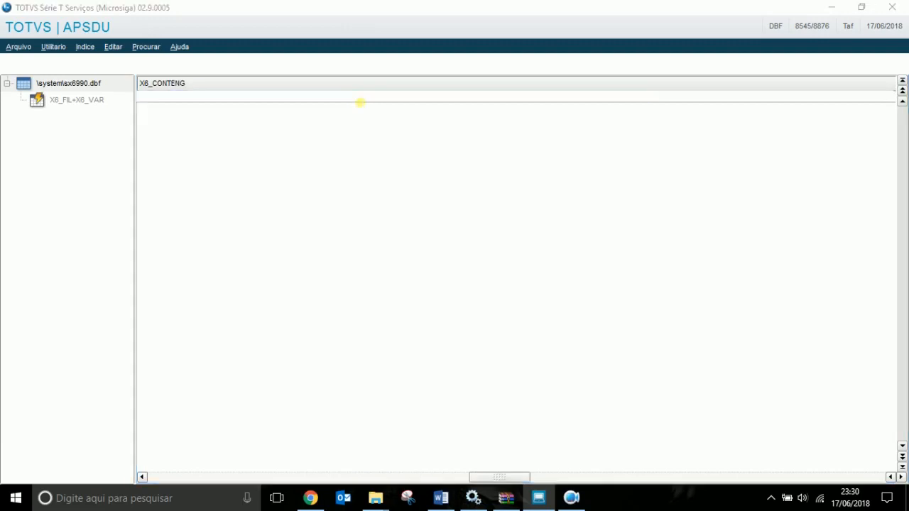
{"action": "key", "text": "Return"}
{"action": "key", "text": "Left"}
{"action": "key", "text": "Return"}
{"action": "key", "text": "Delete"}
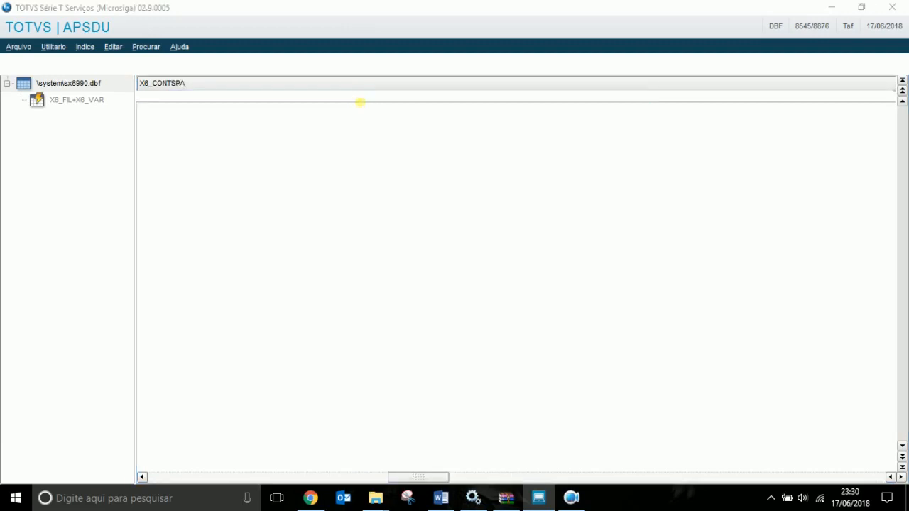
{"action": "key", "text": "Left"}
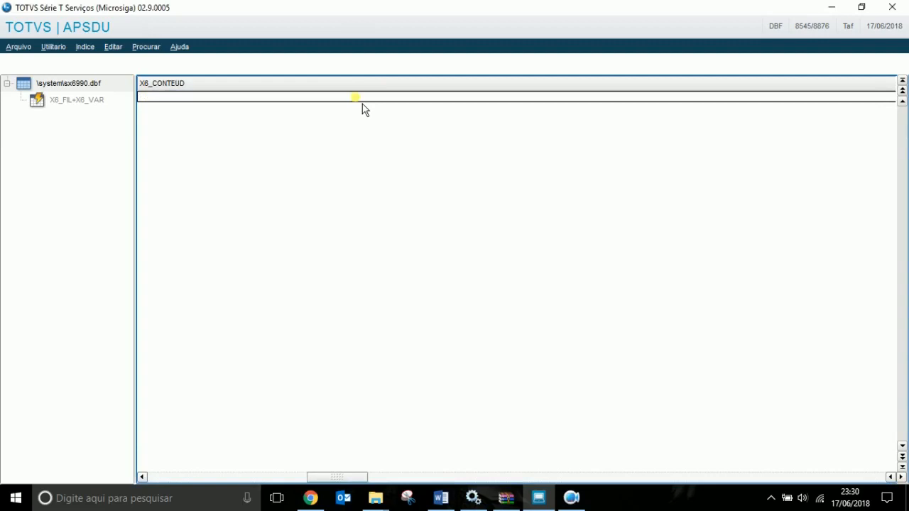
{"action": "key", "text": "Right"}
{"action": "key", "text": "Left"}
{"action": "key", "text": "Left"}
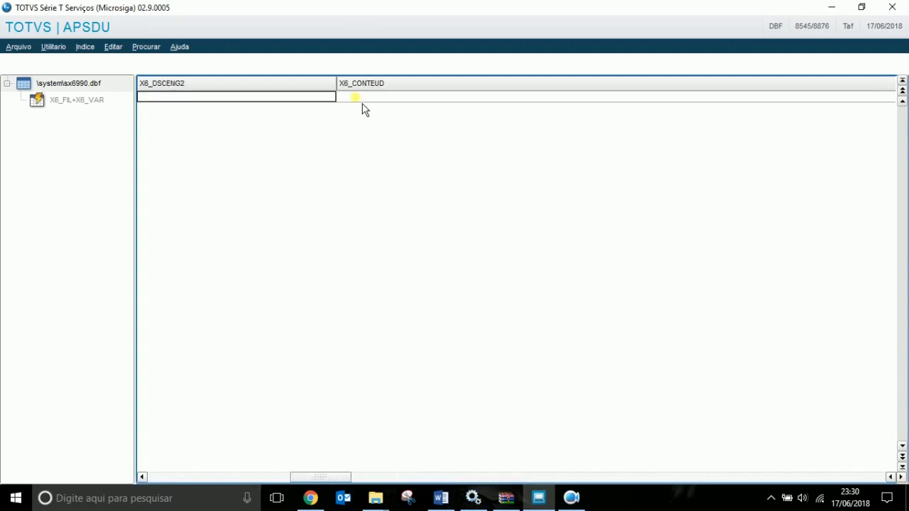
{"action": "key", "text": "Right"}
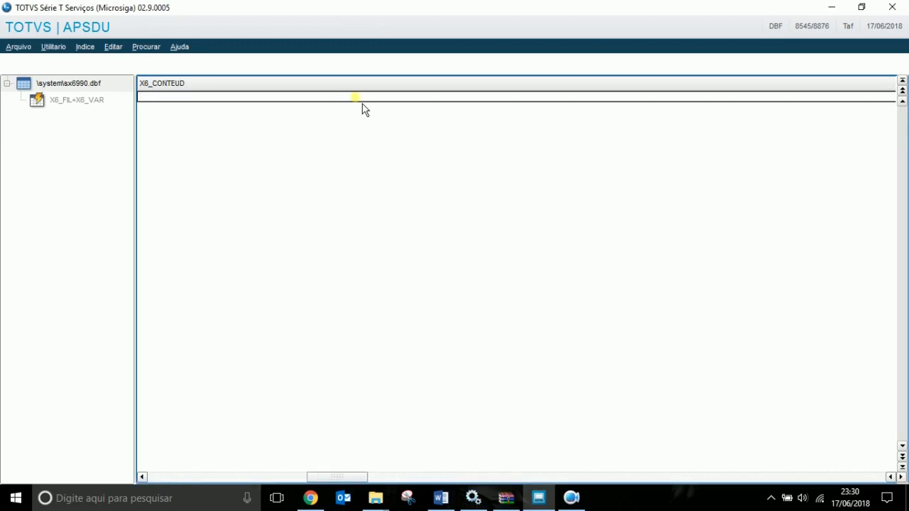
Exit APSDU and close the session summary.
{"action": "left_click", "coordinate": [892, 10]}
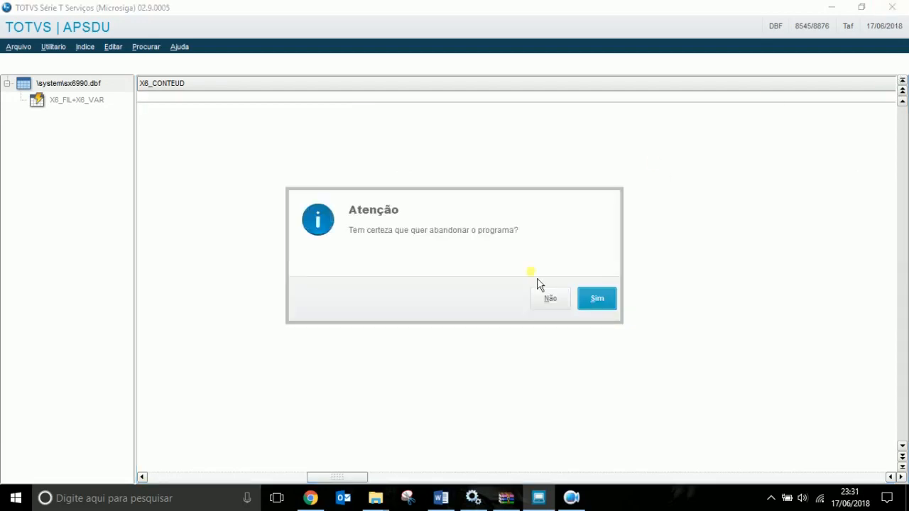
{"action": "left_click", "coordinate": [591, 299]}
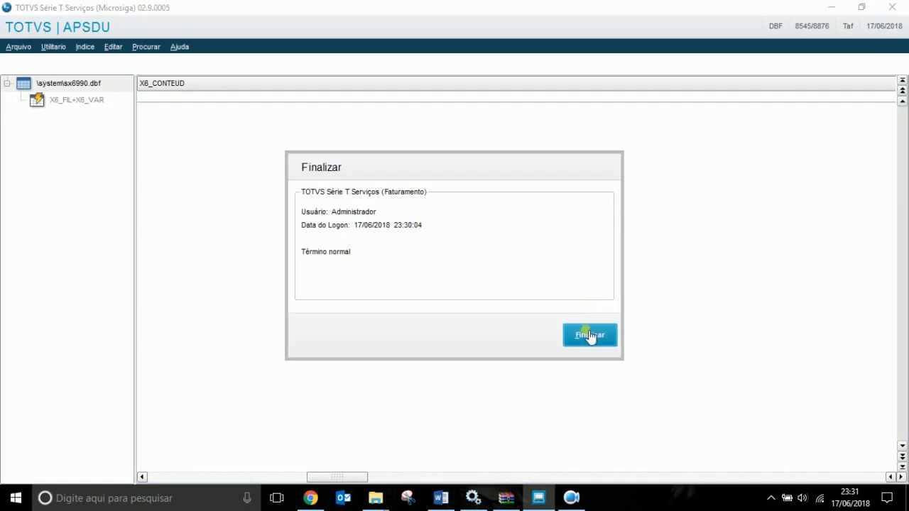
{"action": "left_click", "coordinate": [589, 336]}
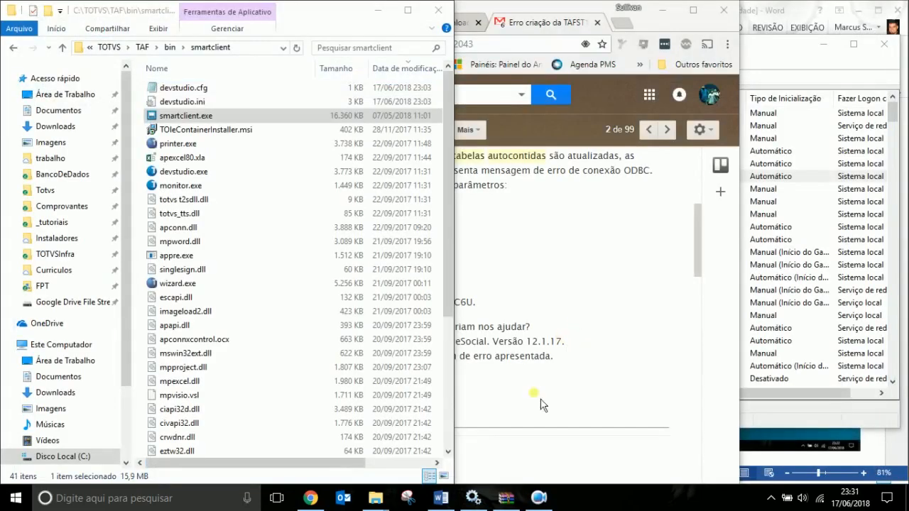
{"action": "left_click", "coordinate": [441, 499]}
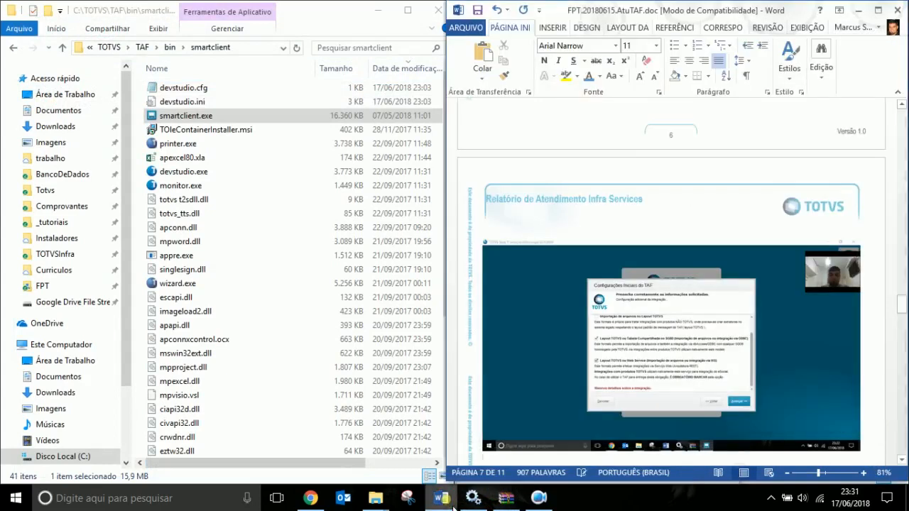
{"action": "scroll", "coordinate": [773, 341], "scroll_direction": "down", "scroll_amount": 2}
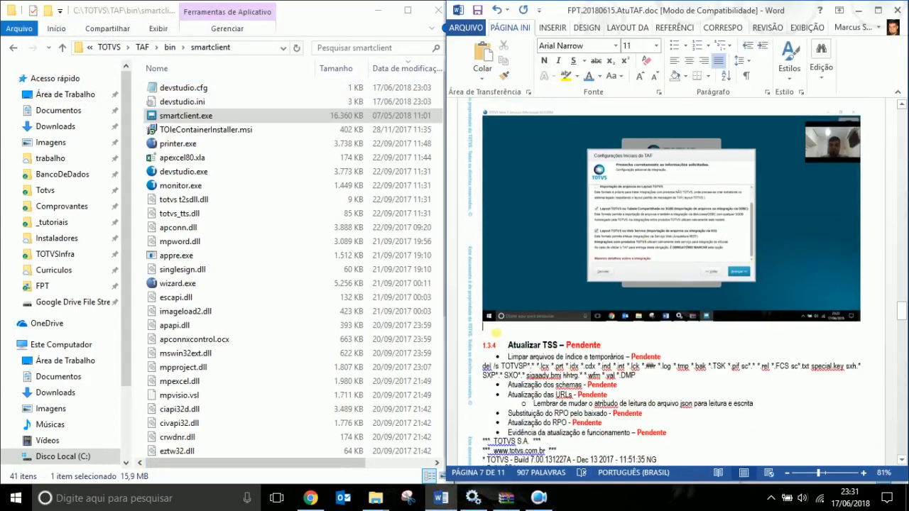
{"action": "type", "text": "MV_VAUTCON"}
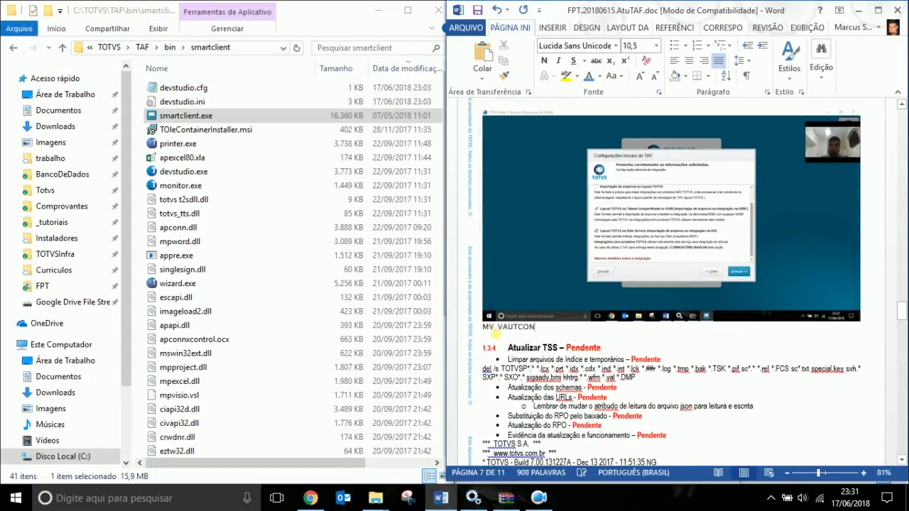
{"action": "triple_click", "coordinate": [498, 331]}
{"action": "key", "text": "Delete"}
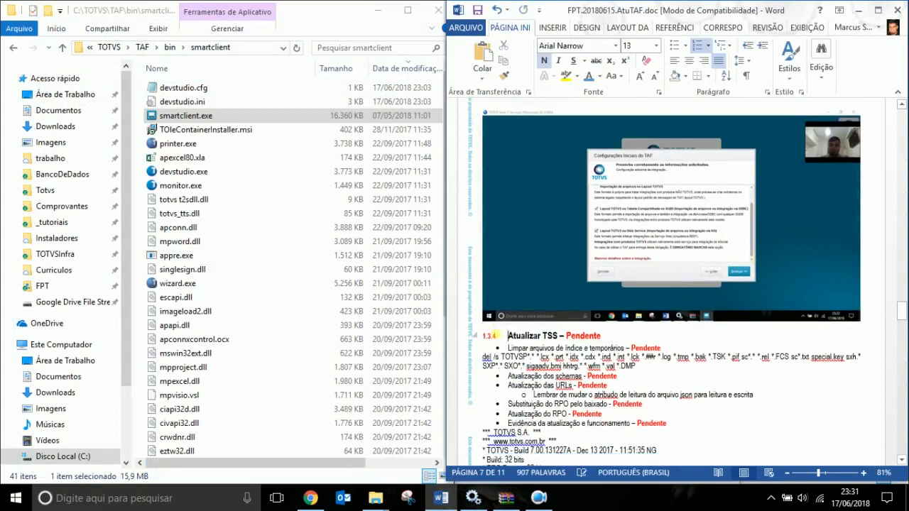
{"action": "key", "text": "ctrl+z"}
{"action": "left_click", "coordinate": [569, 328]}
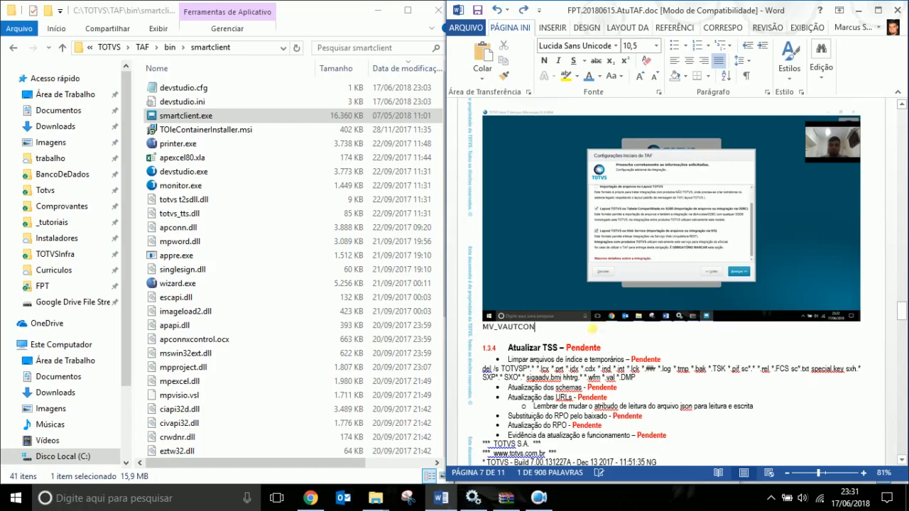
{"action": "double_click", "coordinate": [568, 328]}
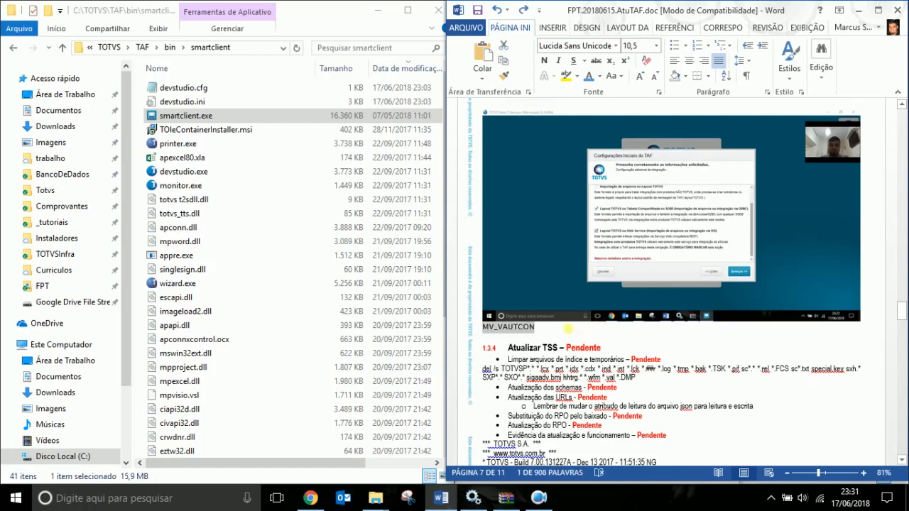
{"action": "key", "text": "Delete"}
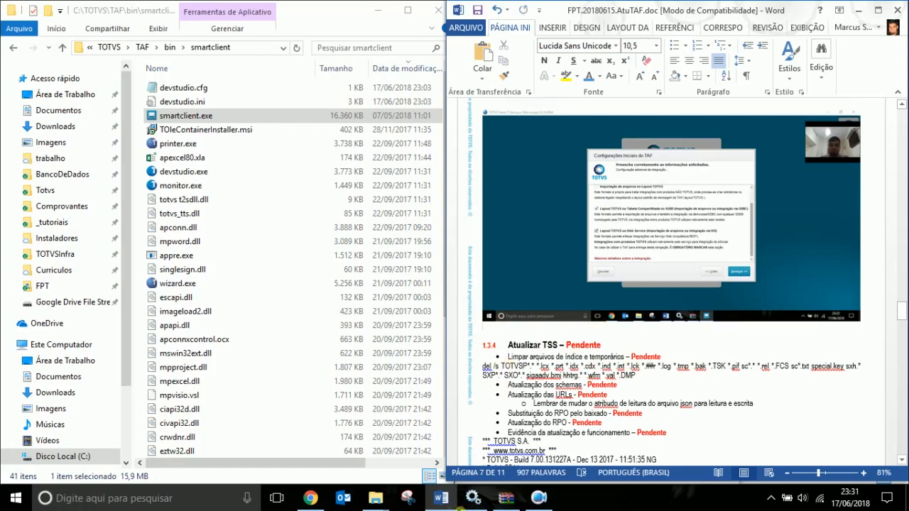
Copy the email paragraph from 'Ao gerar' through the dropped tables ending 'C6U.'.
{"action": "left_click", "coordinate": [310, 498]}
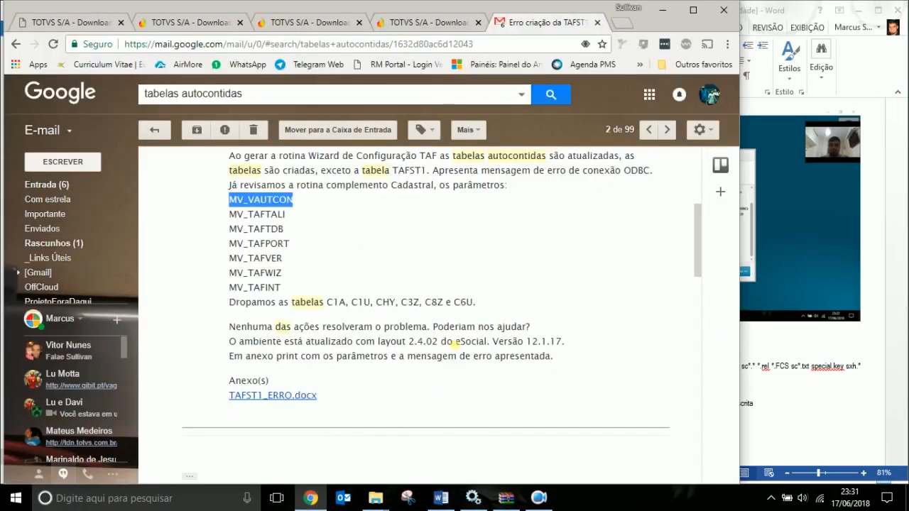
{"action": "left_click_drag", "start_coordinate": [480, 302], "coordinate": [234, 165]}
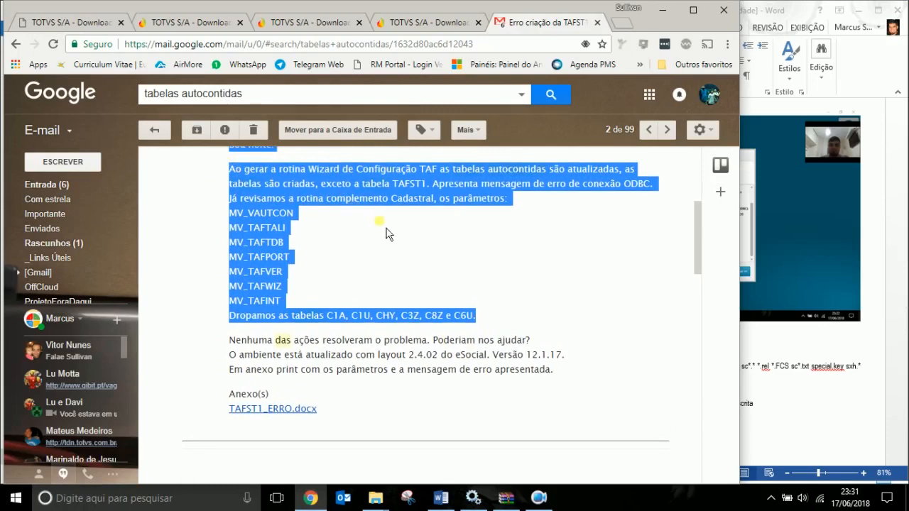
{"action": "scroll", "coordinate": [367, 213], "scroll_direction": "up", "scroll_amount": 1}
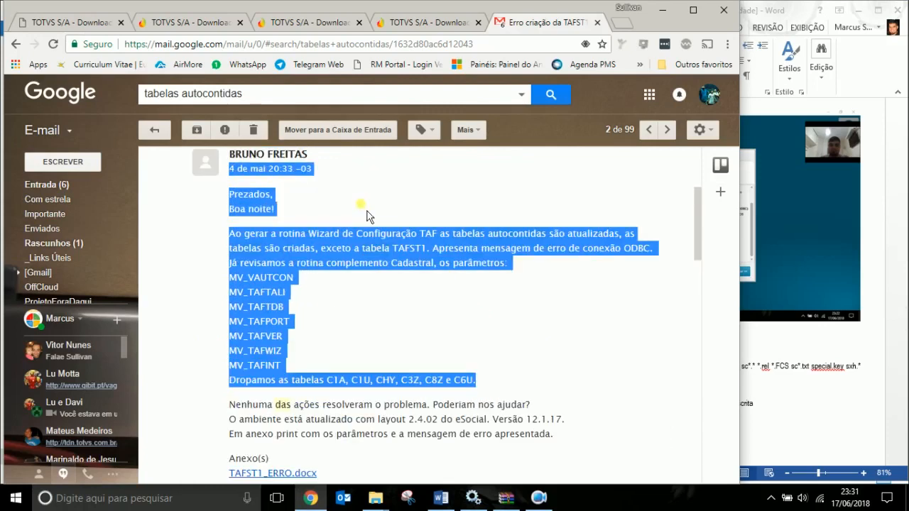
{"action": "left_click", "coordinate": [377, 215]}
{"action": "left_click_drag", "start_coordinate": [230, 234], "coordinate": [474, 384]}
{"action": "key", "text": "ctrl+c"}
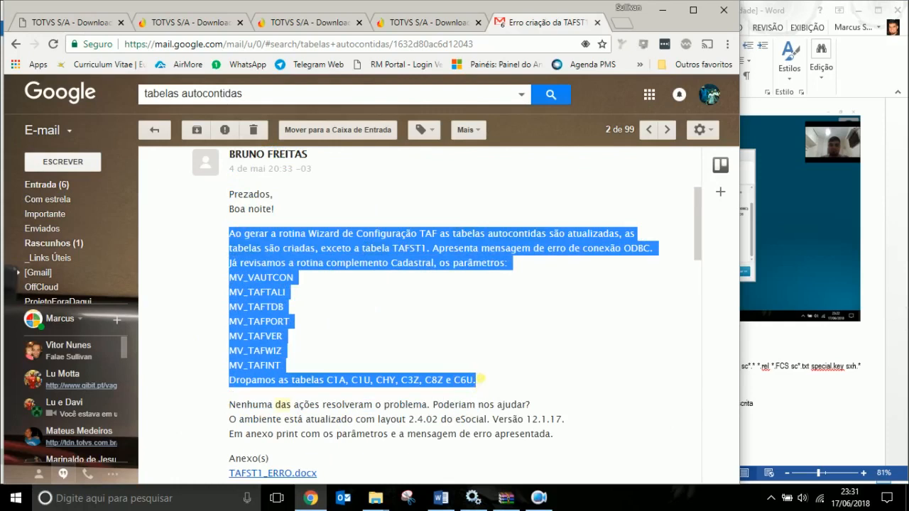
{"action": "left_click", "coordinate": [660, 10]}
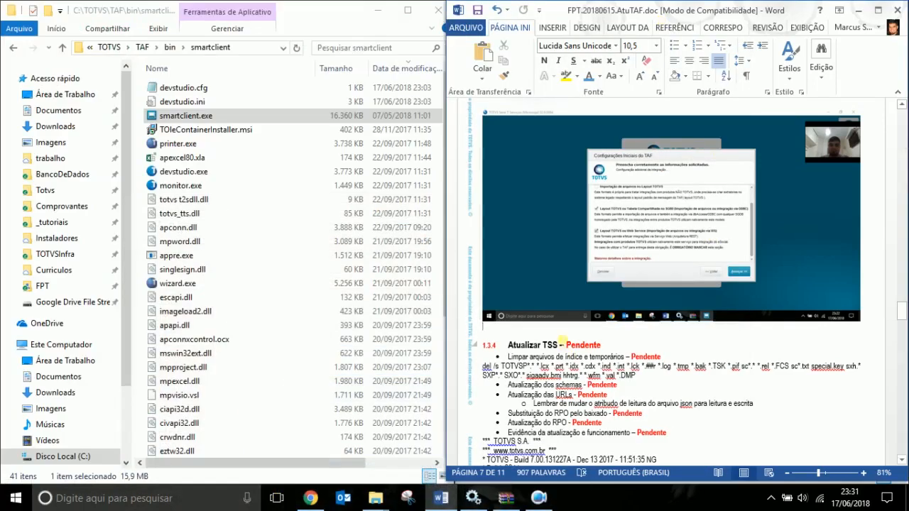
Paste the email text below the wizard screenshot, add a new line, and save the report.
{"action": "key", "text": "ctrl+v"}
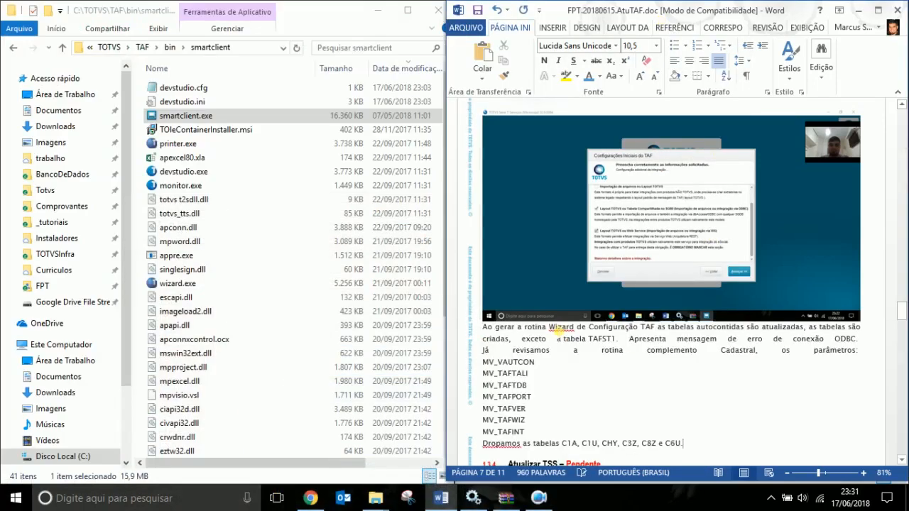
{"action": "key", "text": "Return"}
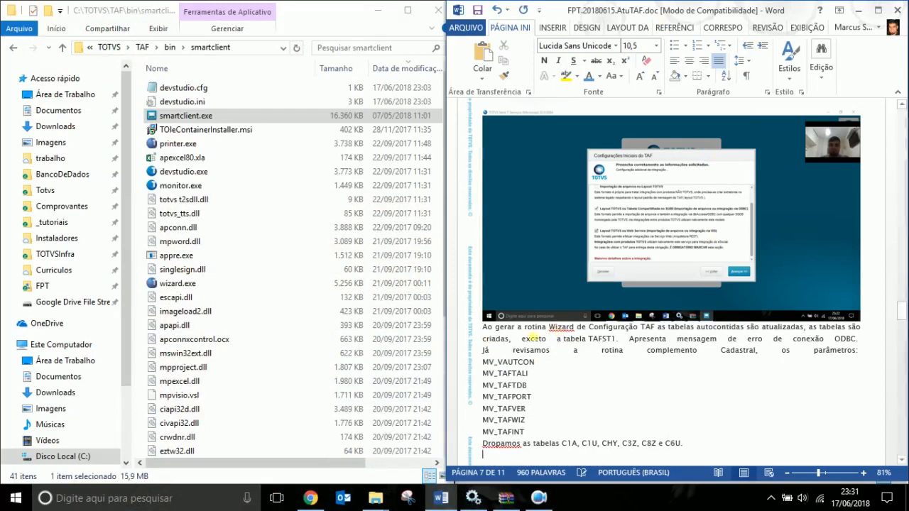
{"action": "scroll", "coordinate": [646, 419], "scroll_direction": "down", "scroll_amount": 3}
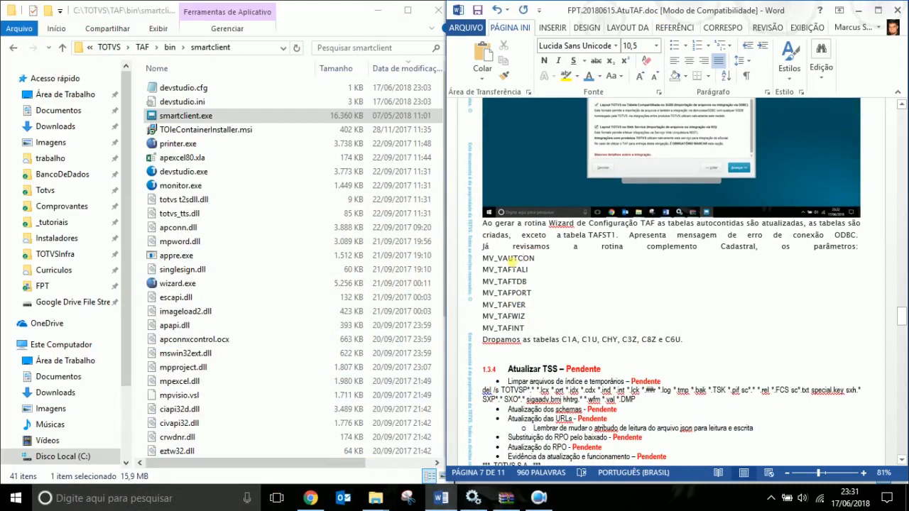
{"action": "key", "text": "ctrl+s"}
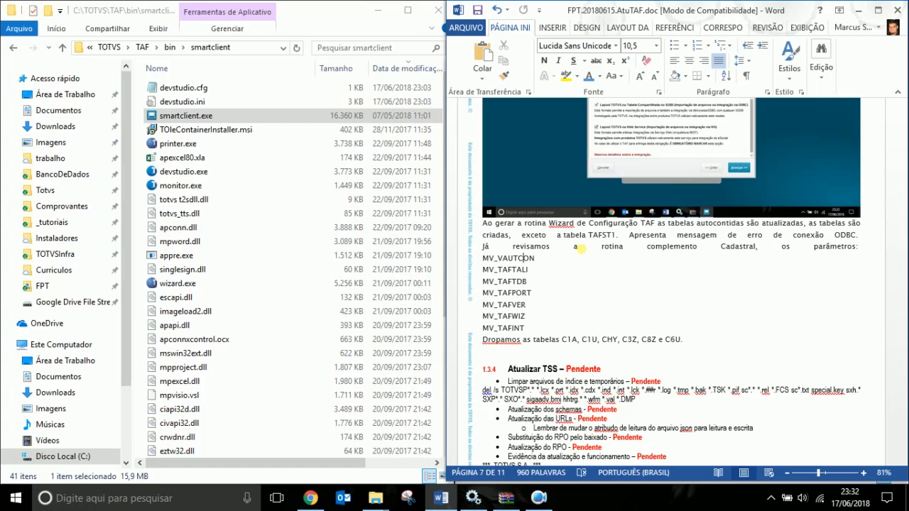
Select VAUTCON and the table name C1A in the pasted text.
{"action": "scroll", "coordinate": [700, 316], "scroll_direction": "up", "scroll_amount": 5}
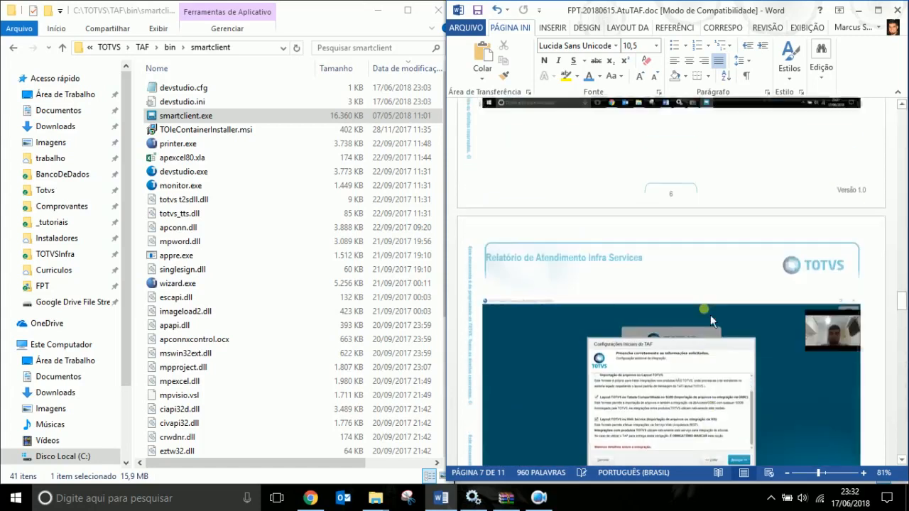
{"action": "scroll", "coordinate": [711, 323], "scroll_direction": "down", "scroll_amount": 3}
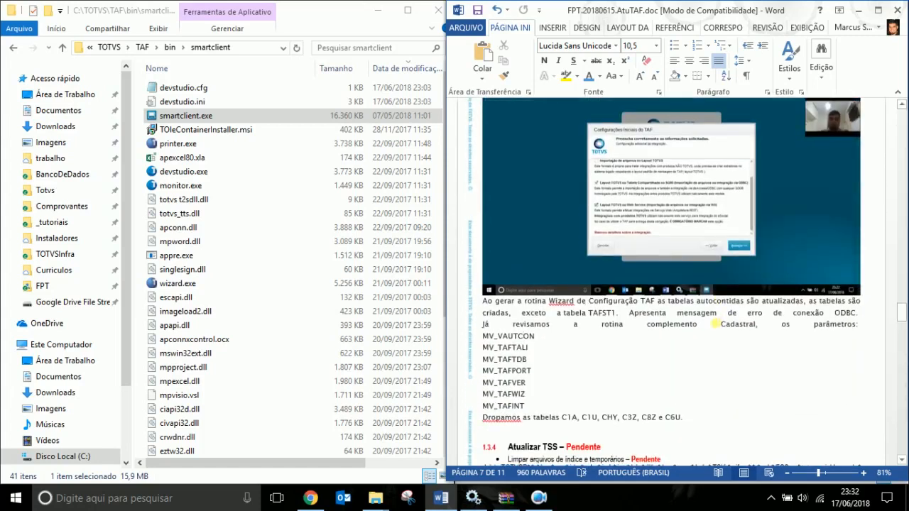
{"action": "scroll", "coordinate": [715, 323], "scroll_direction": "down", "scroll_amount": 4}
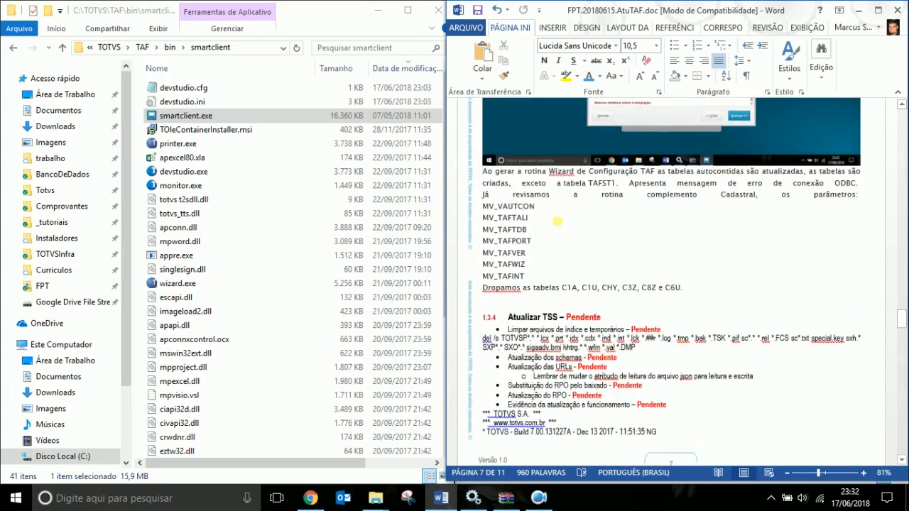
{"action": "left_click_drag", "start_coordinate": [498, 206], "coordinate": [535, 206]}
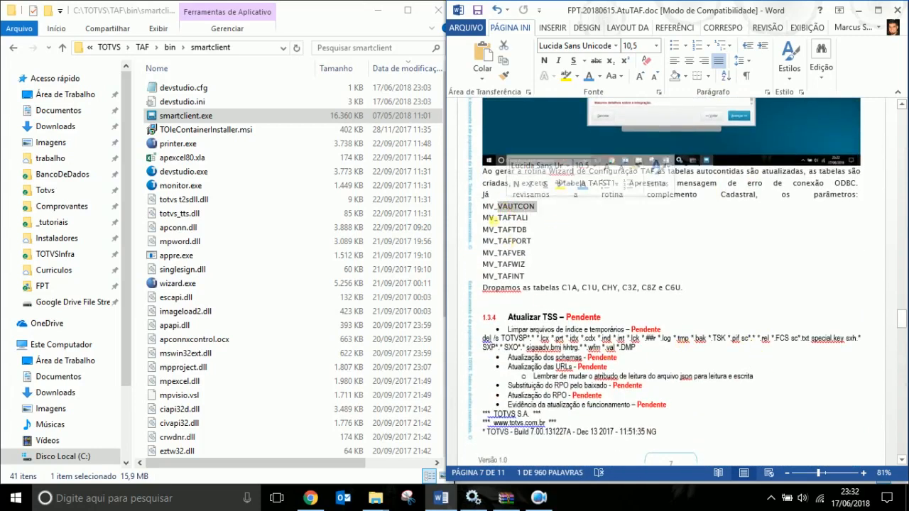
{"action": "double_click", "coordinate": [570, 287]}
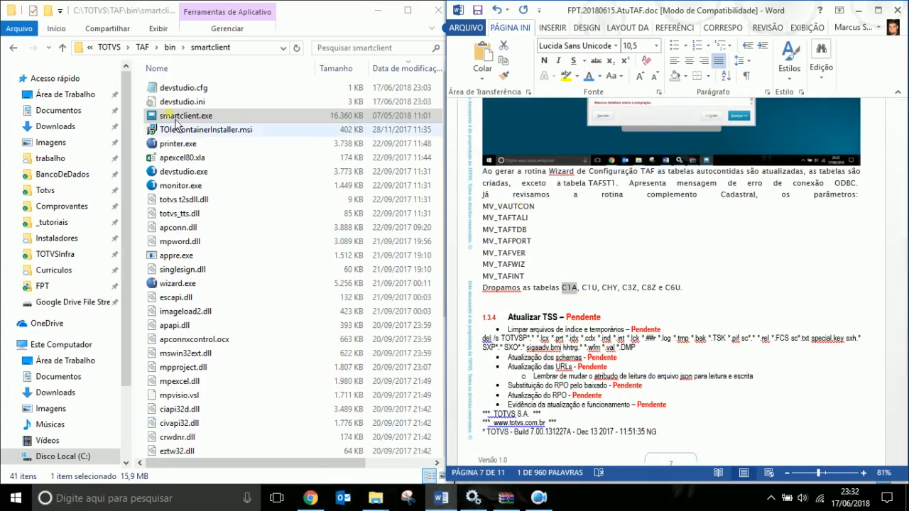
Launch TOTVS SmartClient and log in to APSDU in the Taf environment.
{"action": "double_click", "coordinate": [176, 115]}
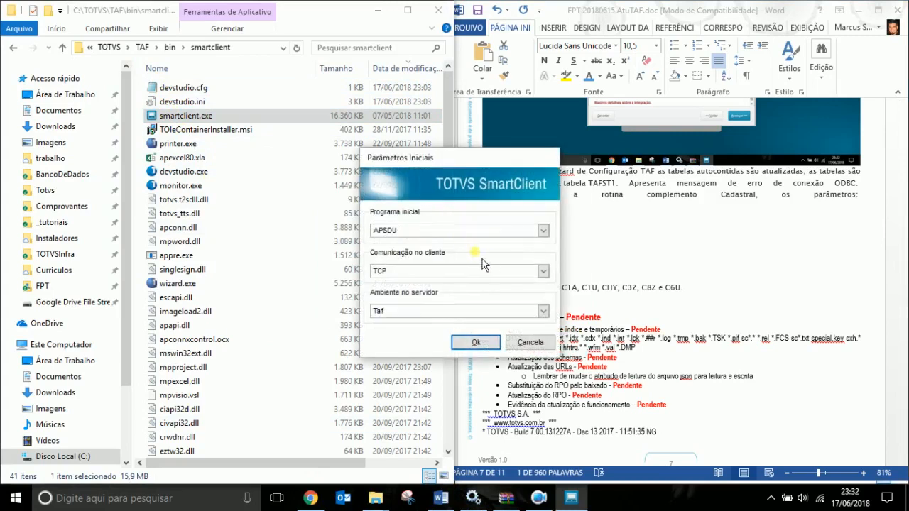
{"action": "left_click", "coordinate": [475, 343]}
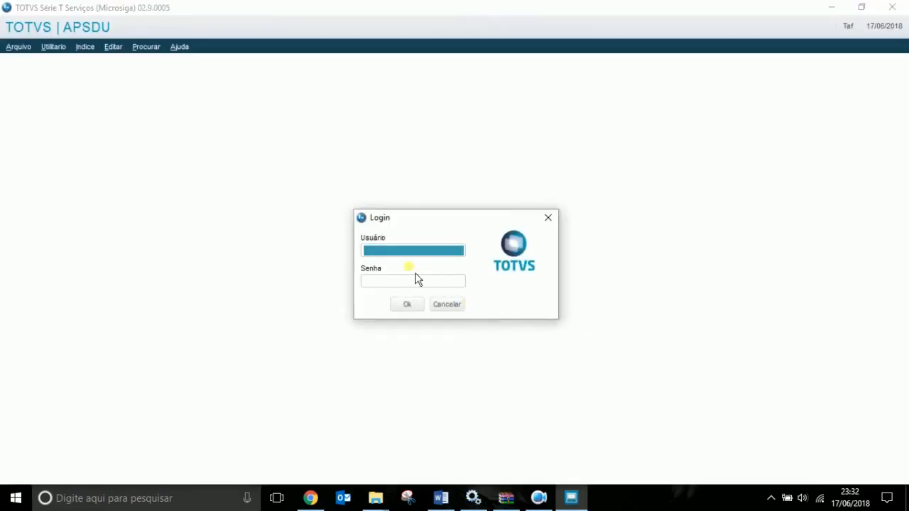
{"action": "type", "text": "admin"}
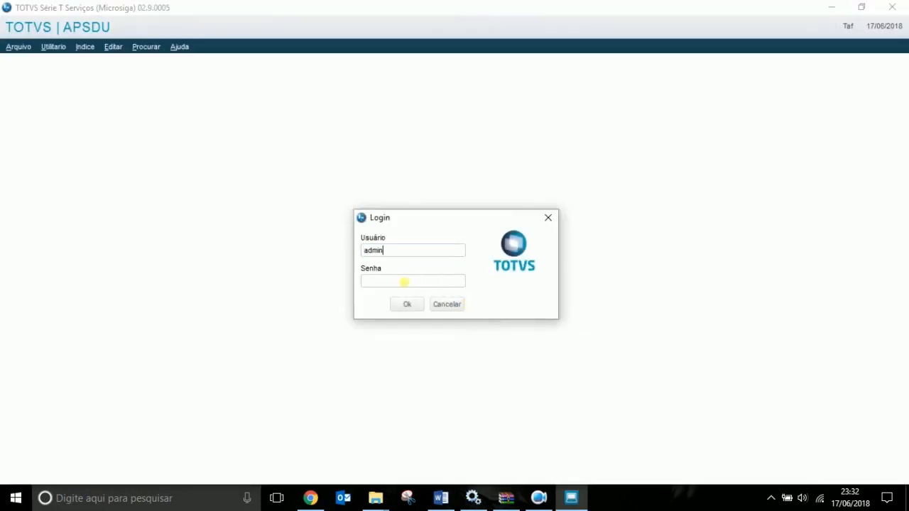
{"action": "left_click", "coordinate": [407, 304]}
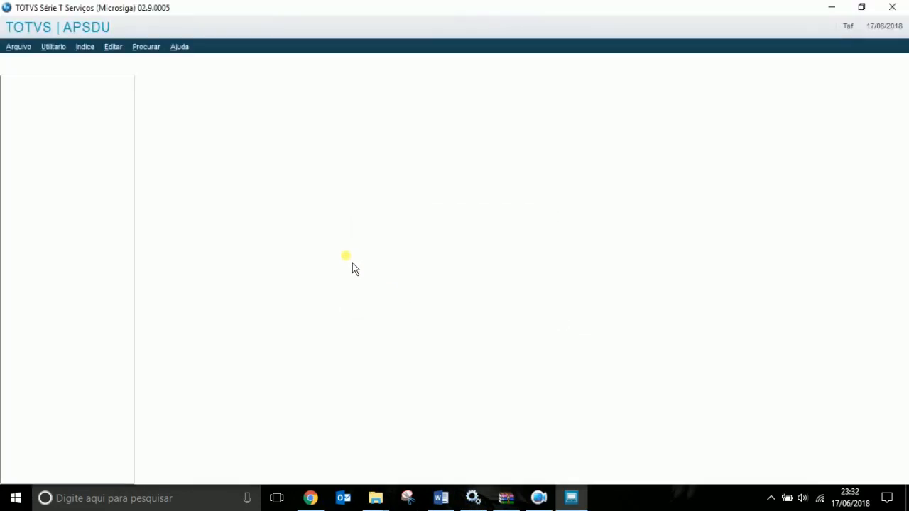
Switch from the Ctree driver to Top Connect and connect to the mssql/TAF database on localhost.
{"action": "left_click", "coordinate": [386, 264]}
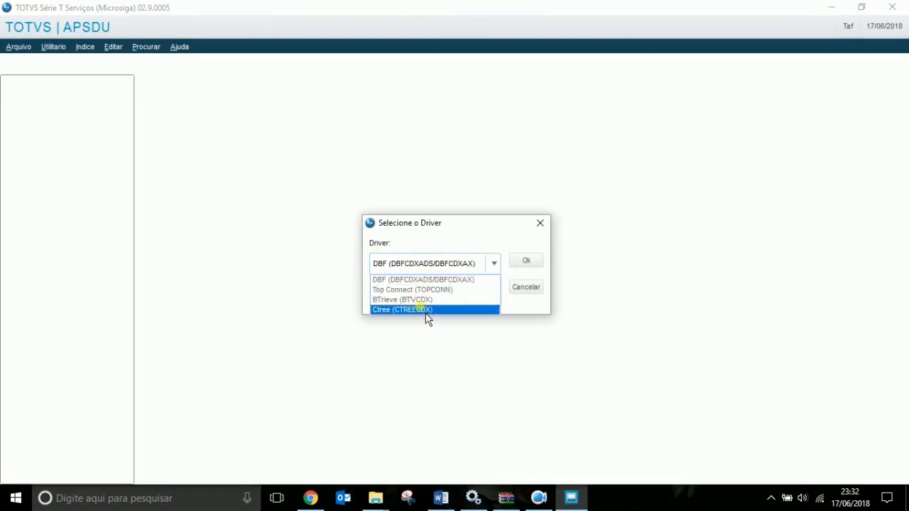
{"action": "left_click", "coordinate": [424, 310]}
{"action": "left_click", "coordinate": [526, 261]}
{"action": "key", "text": "Escape"}
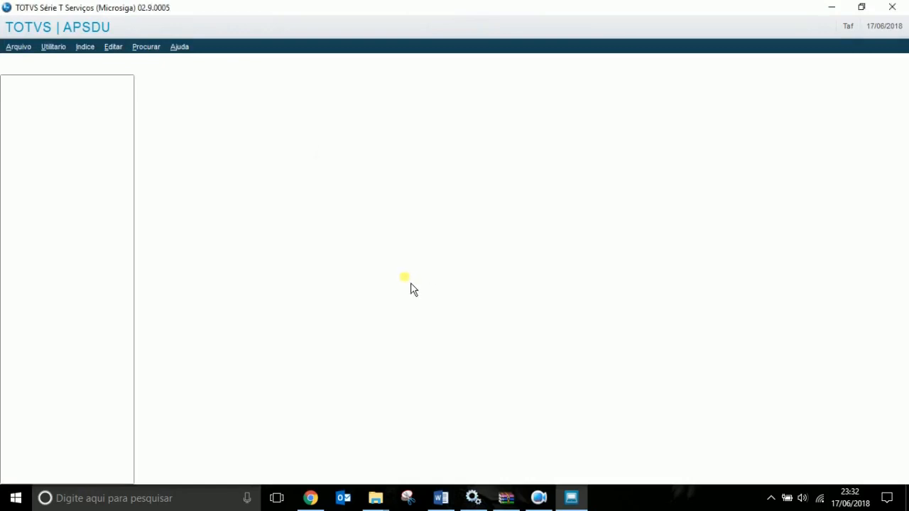
{"action": "left_click", "coordinate": [455, 263]}
{"action": "left_click", "coordinate": [453, 290]}
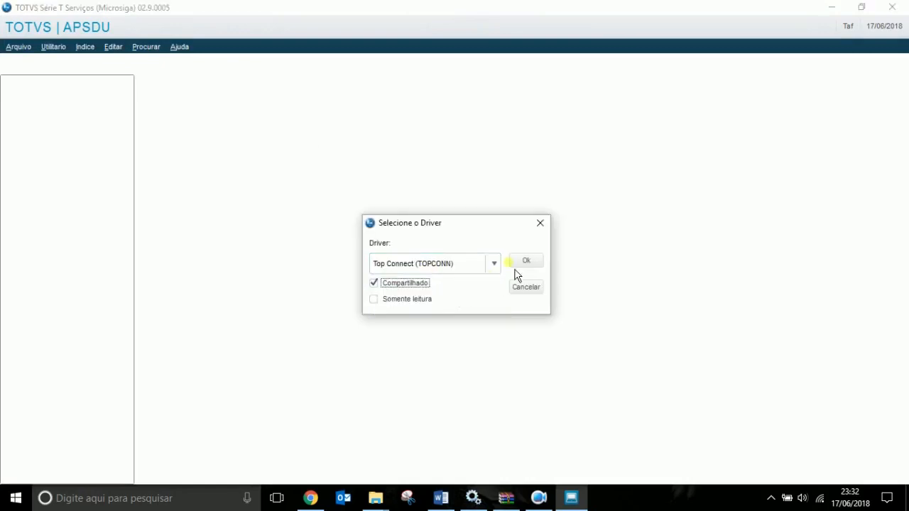
{"action": "left_click", "coordinate": [525, 260]}
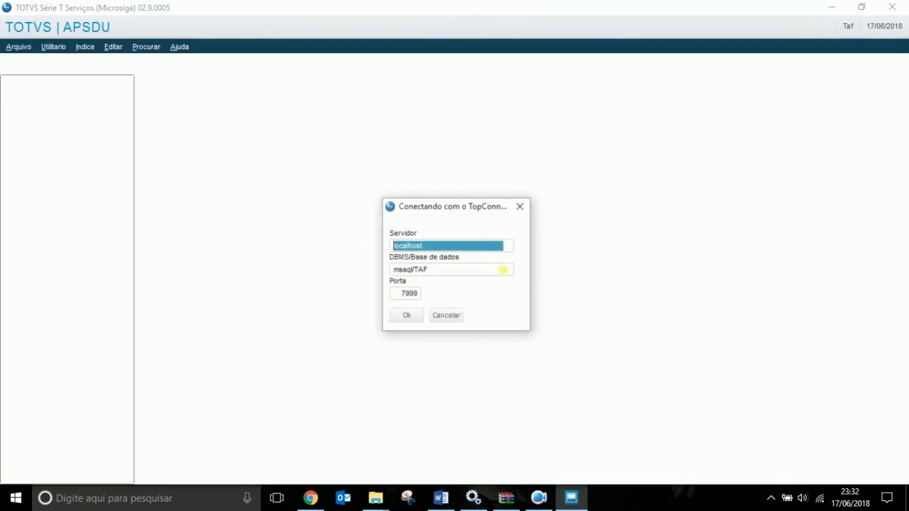
{"action": "left_click", "coordinate": [410, 318]}
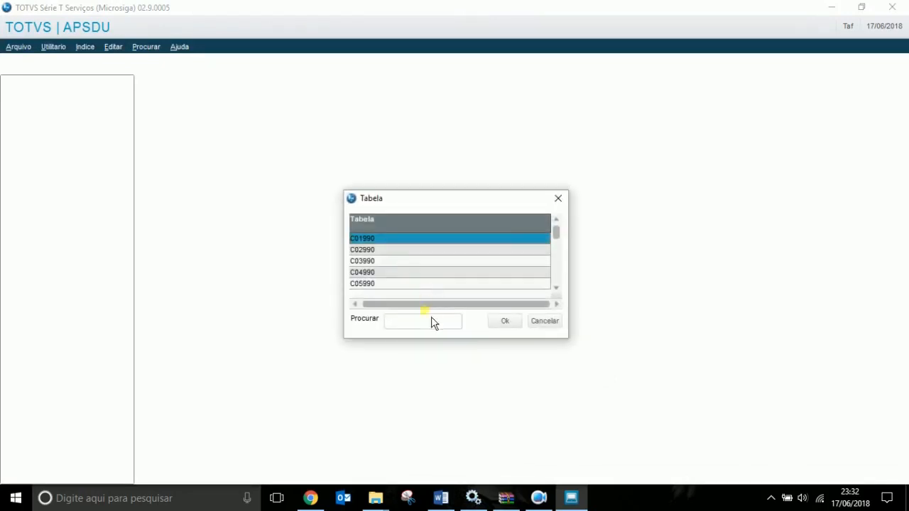
Open table C1A990, then select the C1U table name in the Word report.
{"action": "left_click", "coordinate": [434, 323]}
{"action": "type", "text": "C1A"}
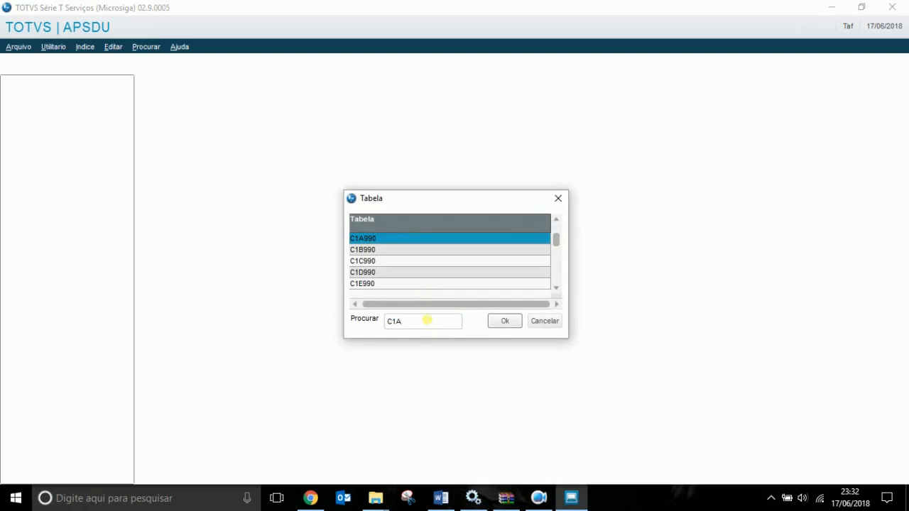
{"action": "left_click", "coordinate": [514, 324]}
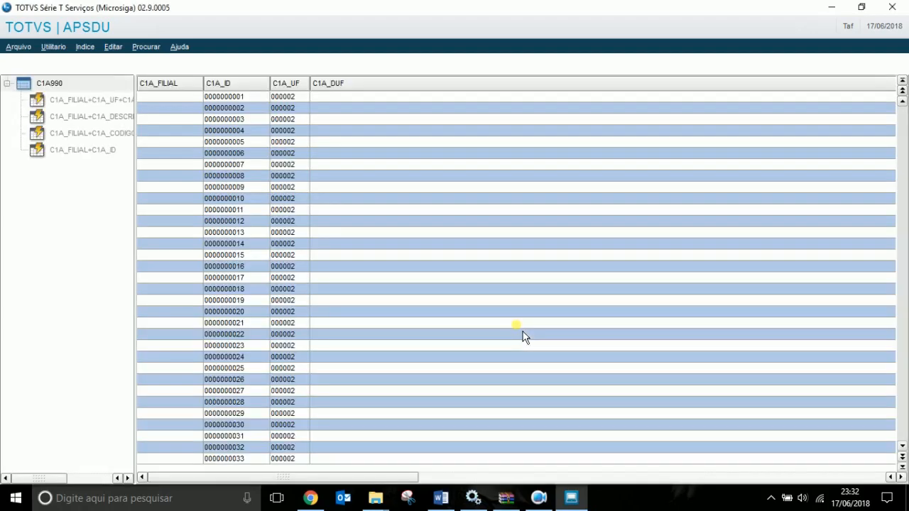
{"action": "left_click", "coordinate": [440, 498]}
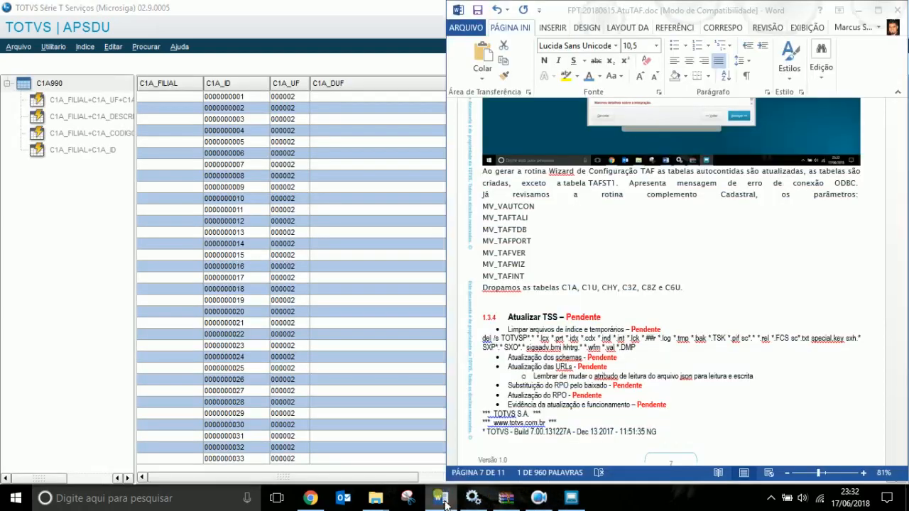
{"action": "double_click", "coordinate": [590, 289]}
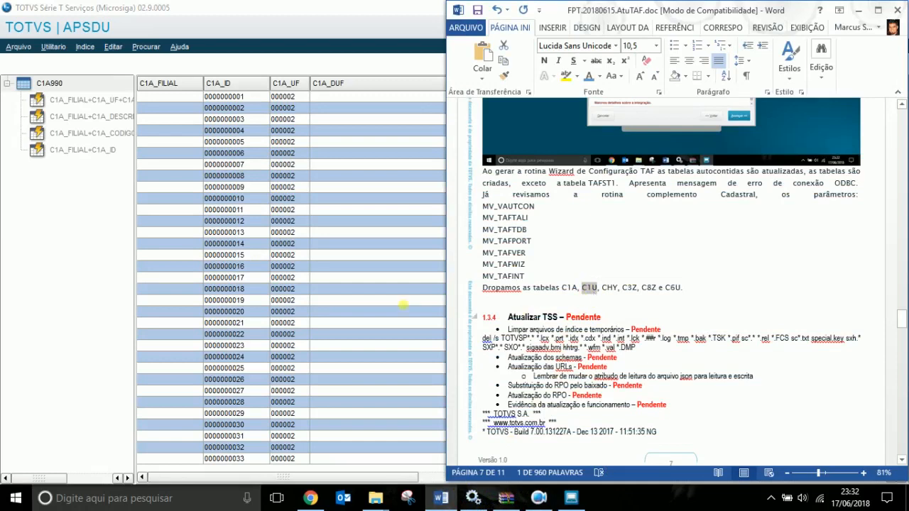
{"action": "left_click", "coordinate": [87, 280]}
Open table C1U990 through the Top Connect driver.
{"action": "key", "text": "ctrl+o"}
{"action": "left_click", "coordinate": [426, 264]}
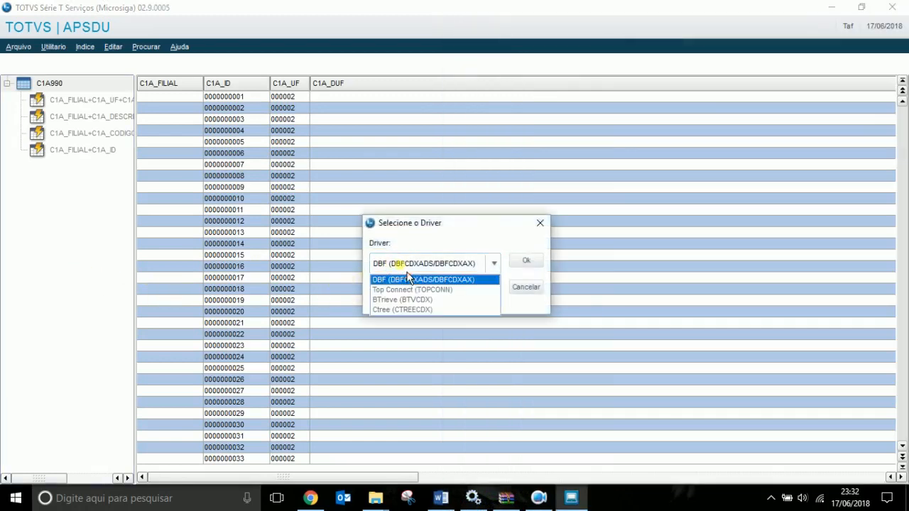
{"action": "left_click", "coordinate": [406, 289]}
{"action": "left_click", "coordinate": [526, 262]}
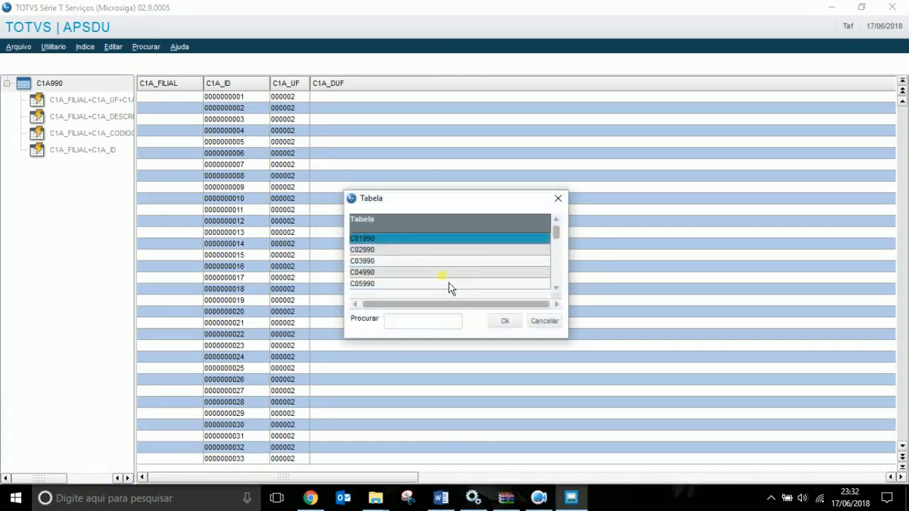
{"action": "left_click", "coordinate": [435, 321]}
{"action": "type", "text": "C1U"}
{"action": "left_click", "coordinate": [505, 323]}
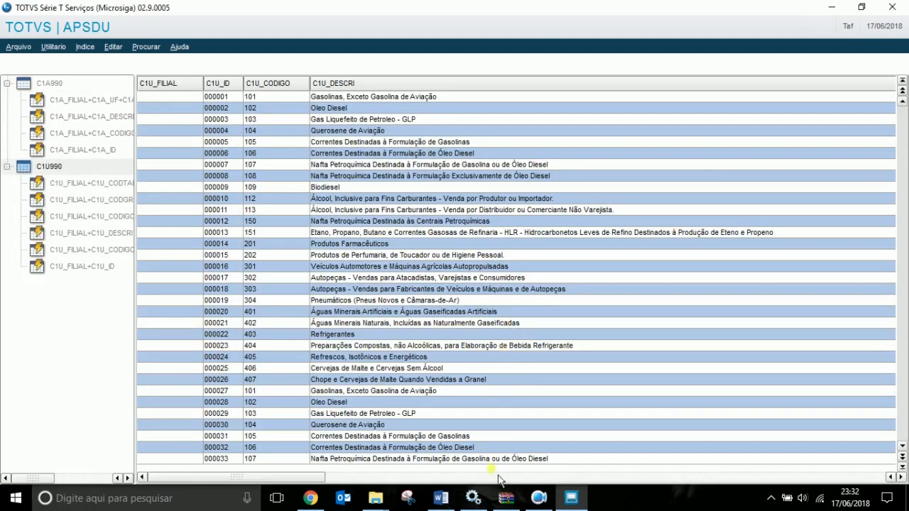
Select CHY in the report's dropped-tables sentence and open table CHY990.
{"action": "left_click", "coordinate": [441, 498]}
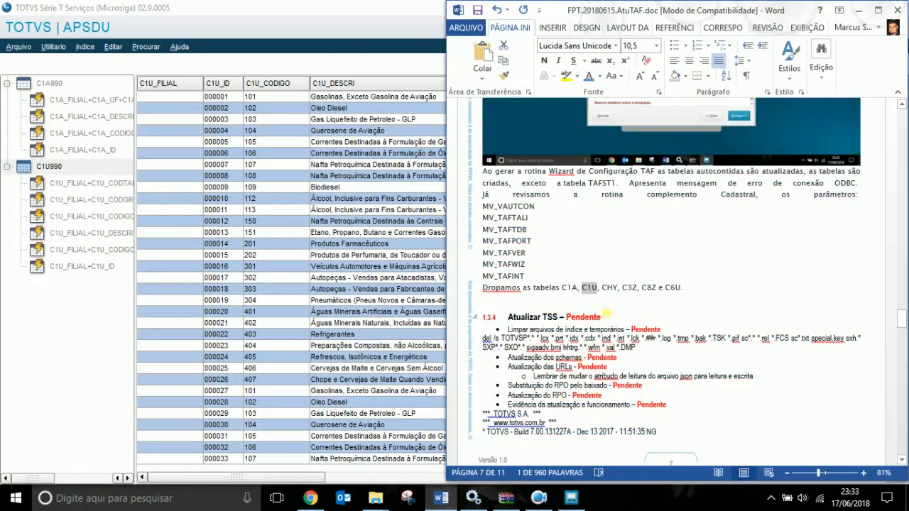
{"action": "double_click", "coordinate": [609, 287]}
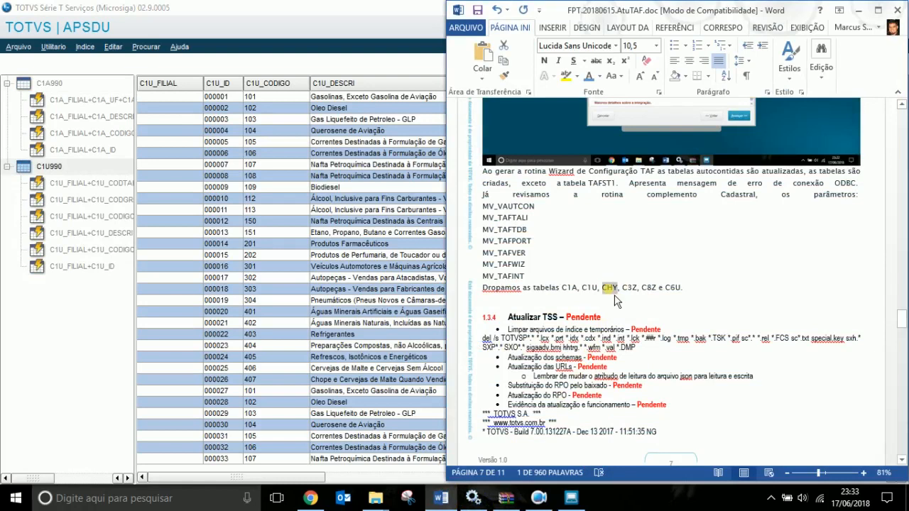
{"action": "left_click", "coordinate": [235, 304]}
{"action": "key", "text": "ctrl+o"}
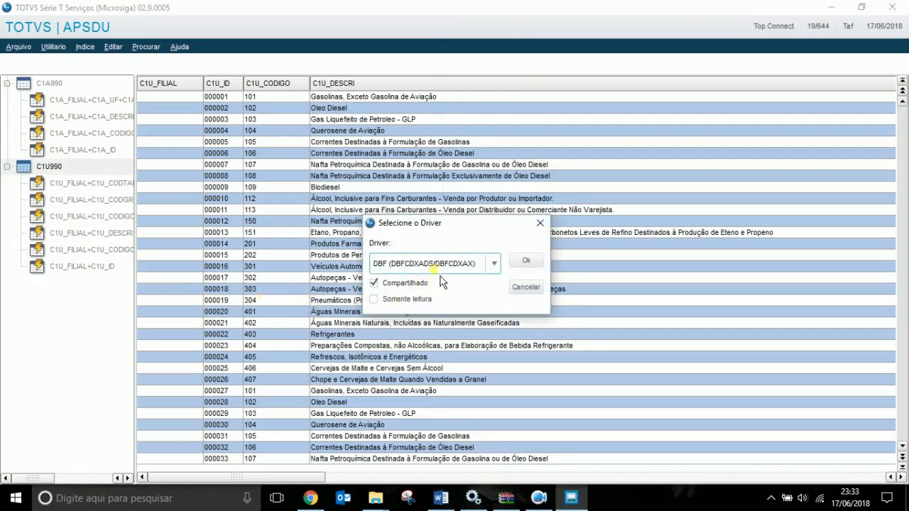
{"action": "left_click", "coordinate": [435, 264]}
{"action": "left_click", "coordinate": [435, 288]}
{"action": "left_click", "coordinate": [526, 261]}
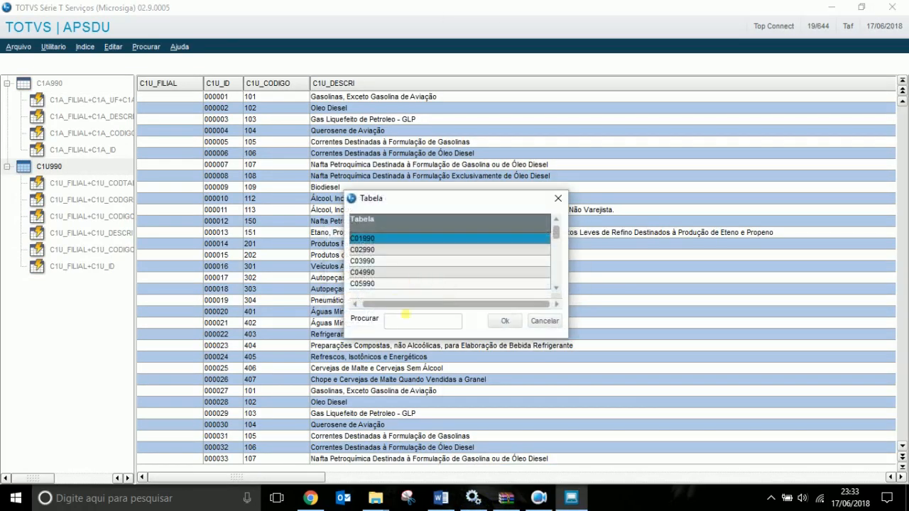
{"action": "left_click", "coordinate": [405, 320]}
{"action": "type", "text": "CHY"}
{"action": "left_click", "coordinate": [505, 321]}
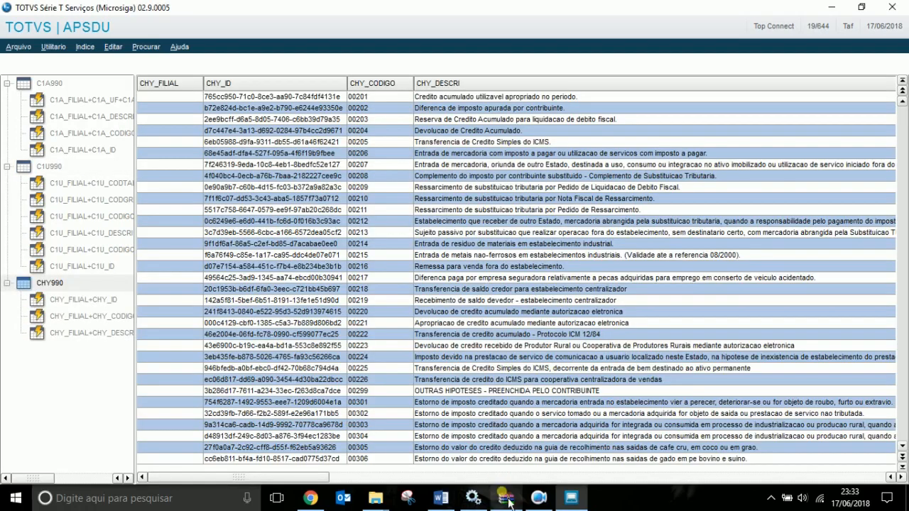
Open table C3Z990 through the Top Connect driver.
{"action": "left_click", "coordinate": [441, 498]}
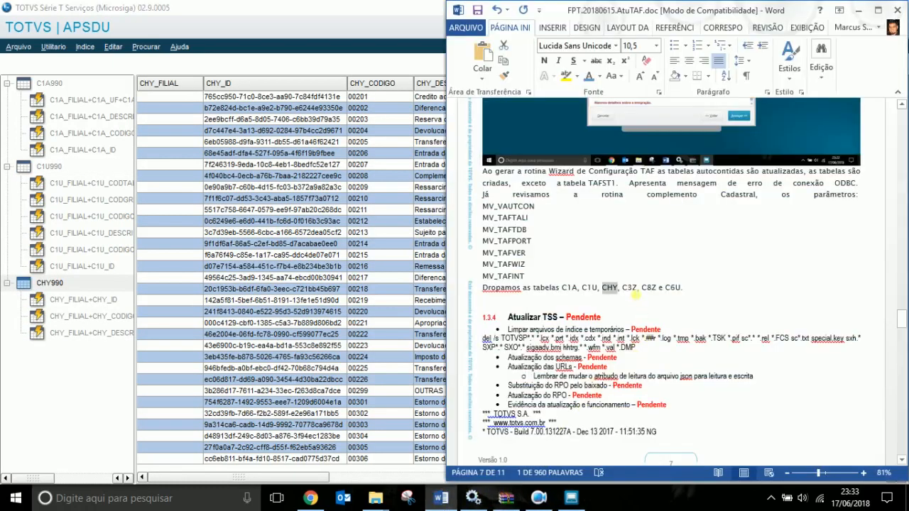
{"action": "left_click", "coordinate": [383, 249]}
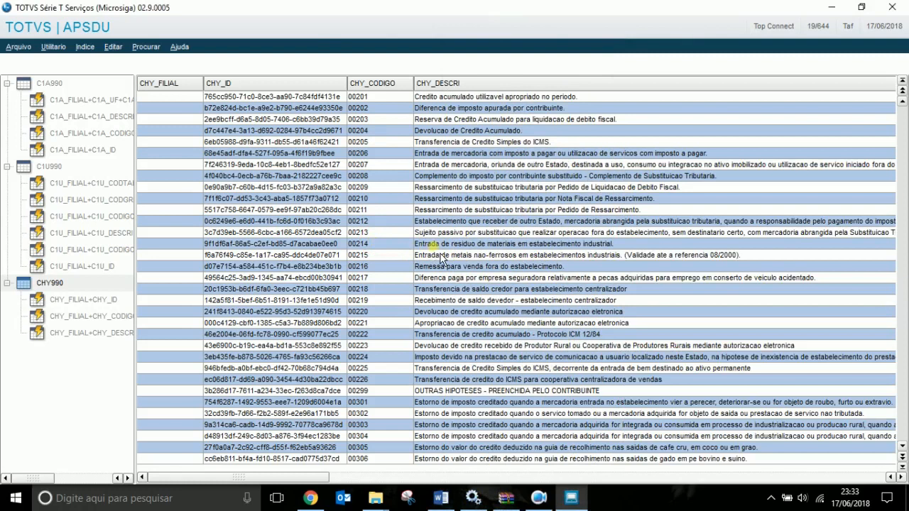
{"action": "key", "text": "ctrl+o"}
{"action": "left_click", "coordinate": [491, 265]}
{"action": "left_click", "coordinate": [466, 289]}
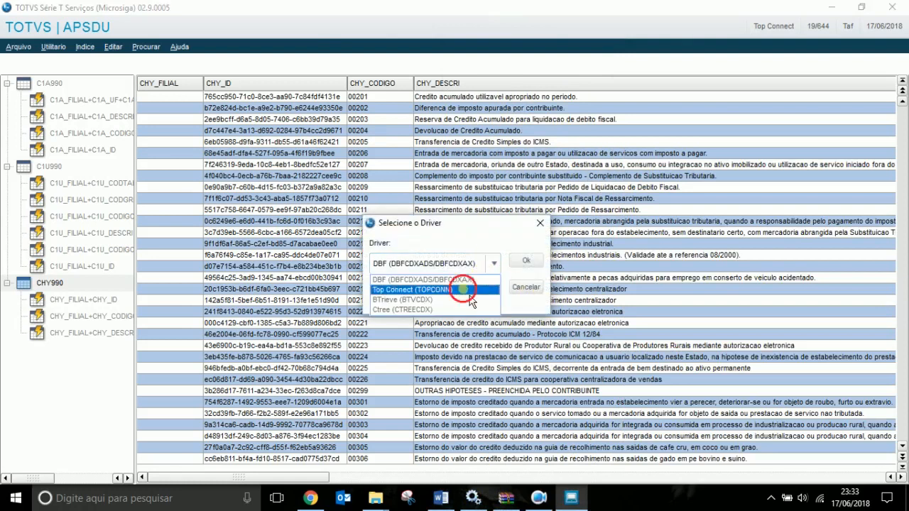
{"action": "left_click", "coordinate": [522, 262]}
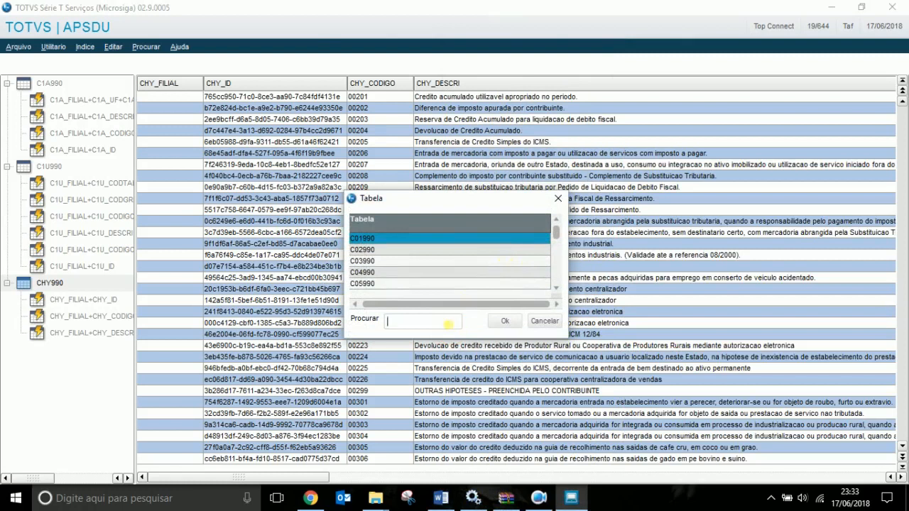
{"action": "left_click", "coordinate": [505, 321]}
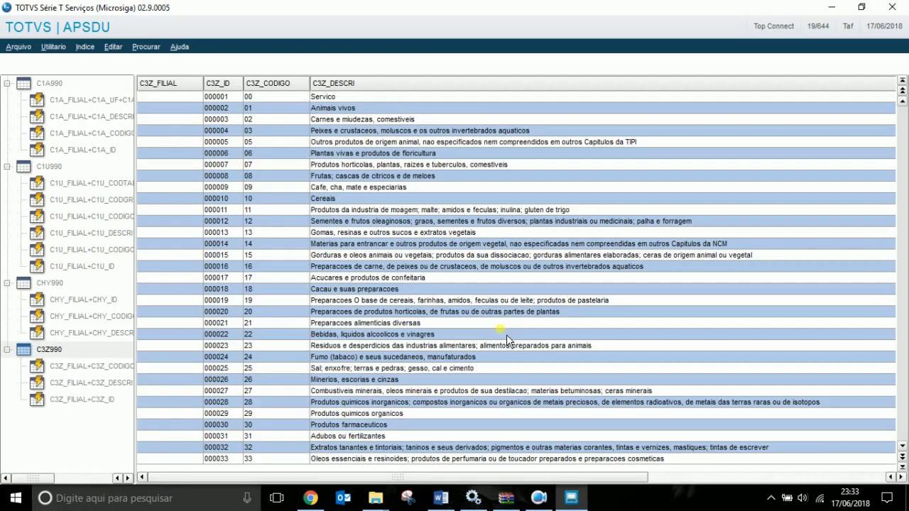
Open table C8Z990 through the Top Connect driver.
{"action": "left_click", "coordinate": [441, 498]}
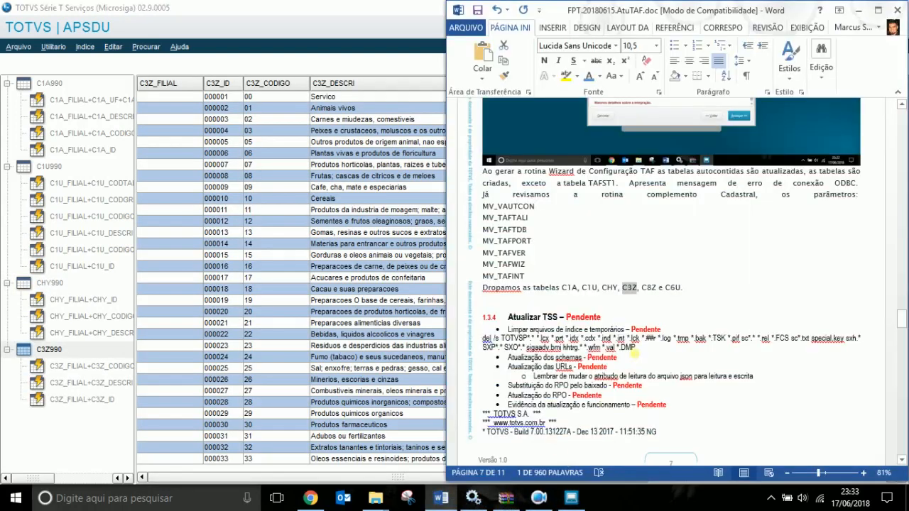
{"action": "left_click", "coordinate": [427, 299]}
{"action": "key", "text": "ctrl+o"}
{"action": "left_click", "coordinate": [484, 270]}
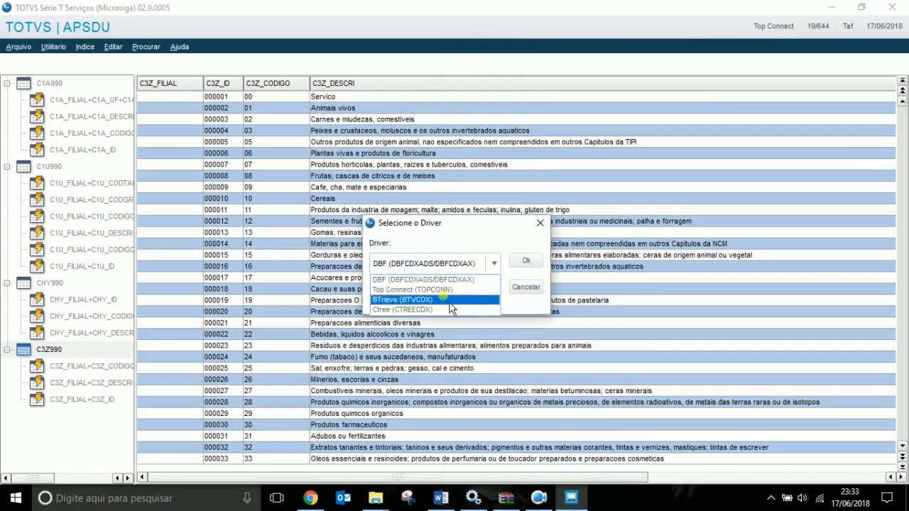
{"action": "left_click", "coordinate": [466, 289]}
{"action": "left_click", "coordinate": [523, 262]}
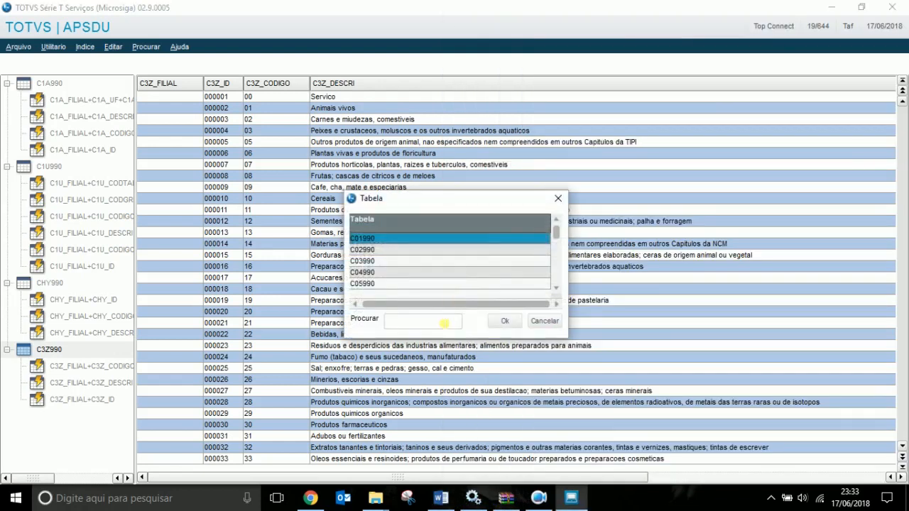
{"action": "left_click", "coordinate": [443, 324]}
{"action": "key", "text": "Home"}
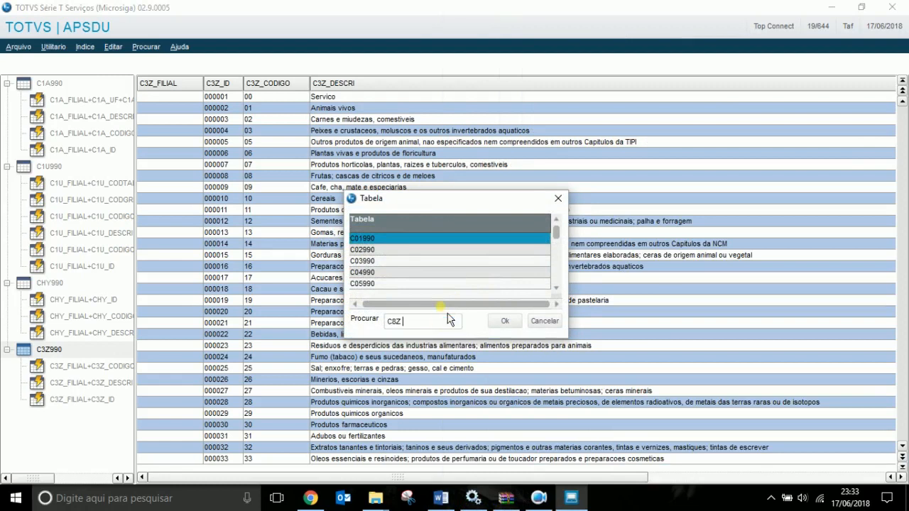
{"action": "left_click", "coordinate": [504, 321]}
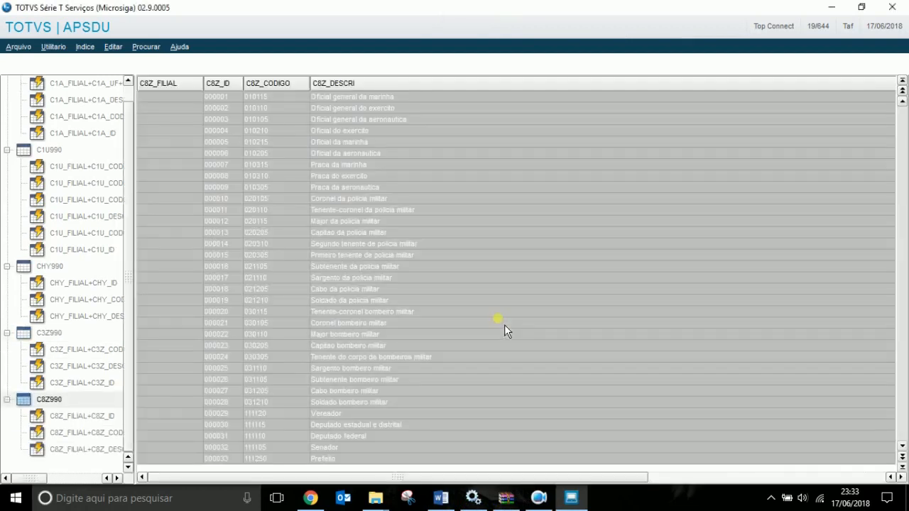
Select C6U in the report and open table C6U990 to list its records.
{"action": "left_click", "coordinate": [440, 497]}
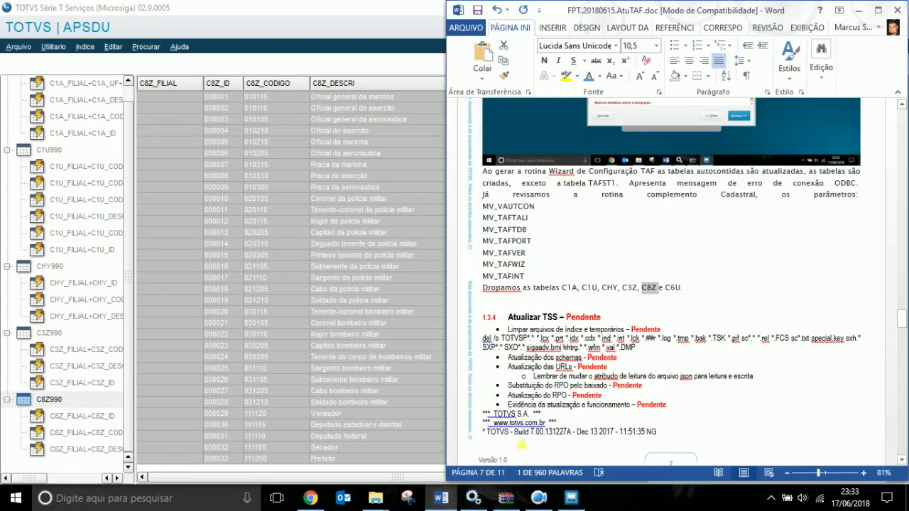
{"action": "double_click", "coordinate": [672, 287]}
{"action": "left_click", "coordinate": [373, 282]}
{"action": "key", "text": "ctrl+o"}
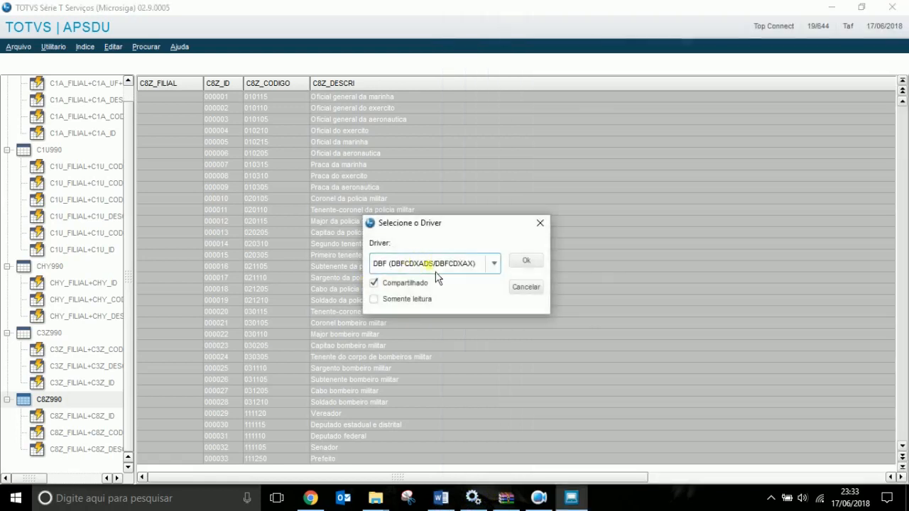
{"action": "left_click", "coordinate": [430, 267]}
{"action": "left_click", "coordinate": [435, 290]}
{"action": "left_click", "coordinate": [526, 261]}
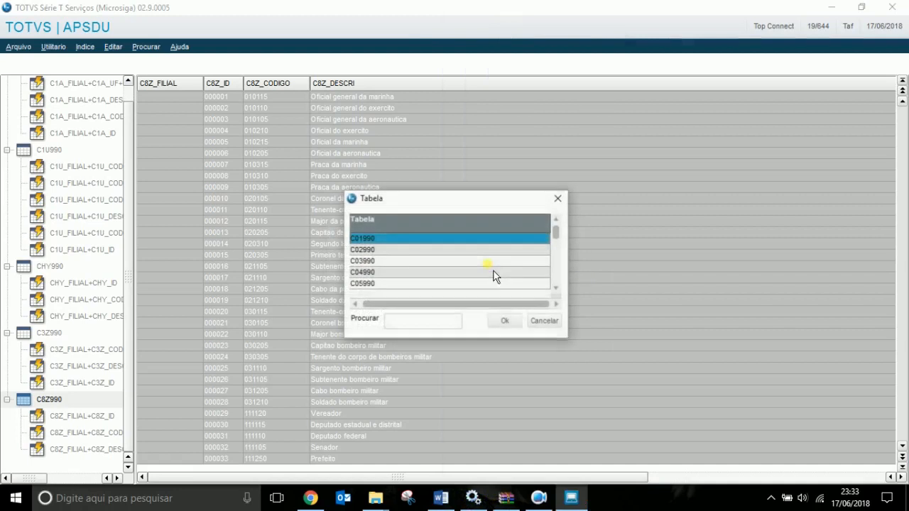
{"action": "type", "text": "C6U"}
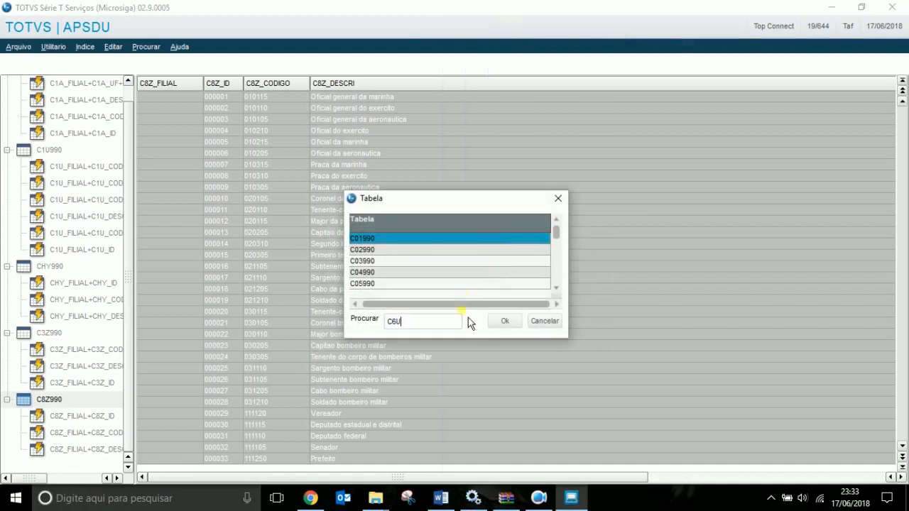
{"action": "left_click", "coordinate": [504, 321]}
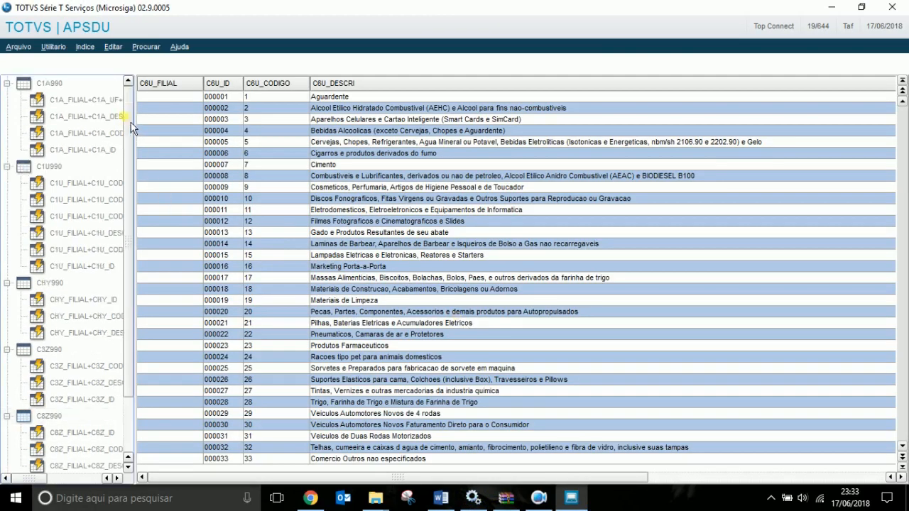
Collapse the index lists of C1U990, CHY990, C3Z990, C8Z990 and C6U990.
{"action": "left_click", "coordinate": [6, 100]}
{"action": "left_click", "coordinate": [6, 117]}
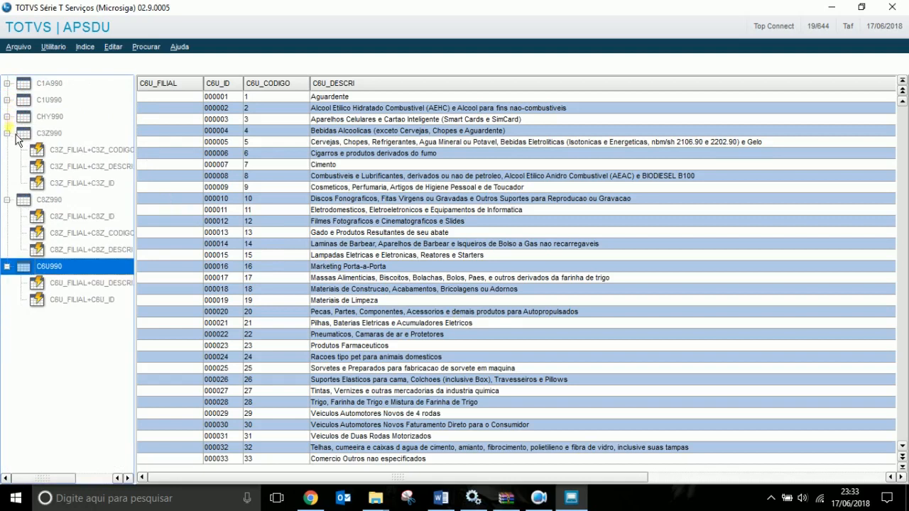
{"action": "left_click", "coordinate": [7, 132]}
{"action": "left_click", "coordinate": [6, 150]}
{"action": "left_click", "coordinate": [7, 166]}
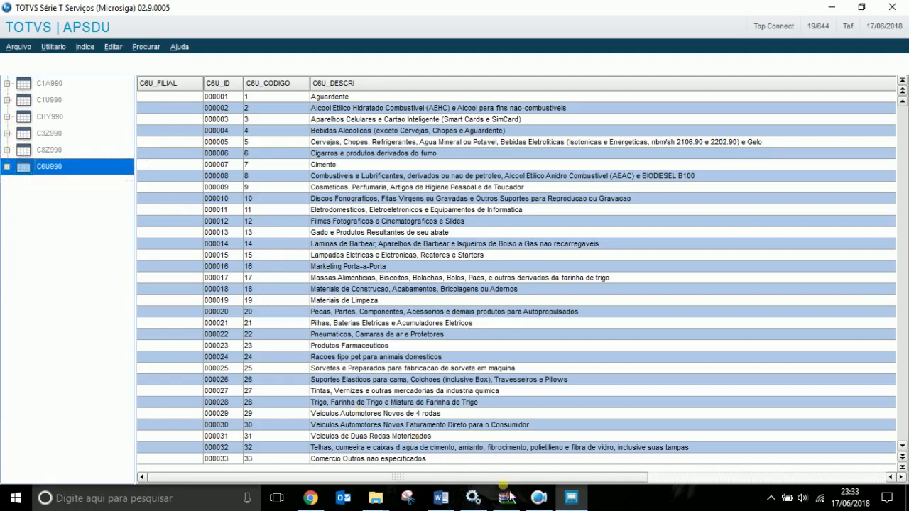
Paste the APSDU screenshot of C6U990 records below the 'Dropamos as tabelas' sentence.
{"action": "left_click", "coordinate": [441, 498]}
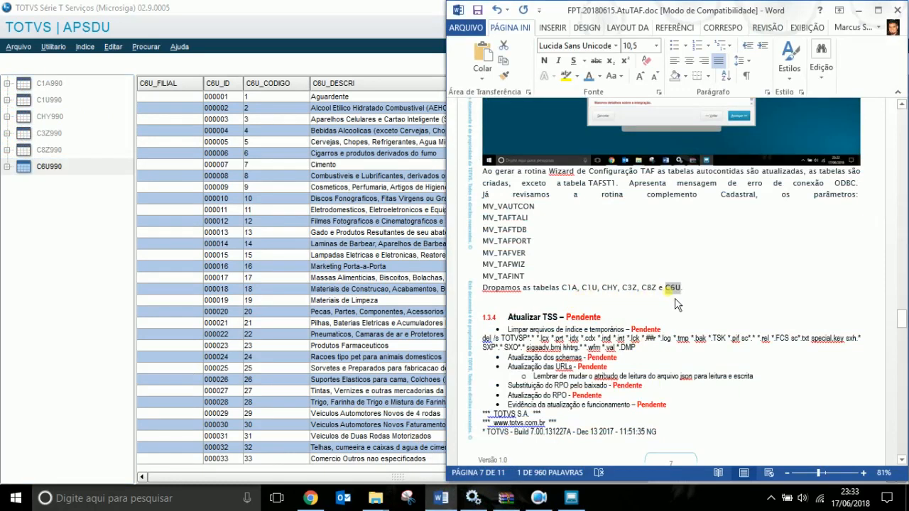
{"action": "left_click", "coordinate": [71, 239]}
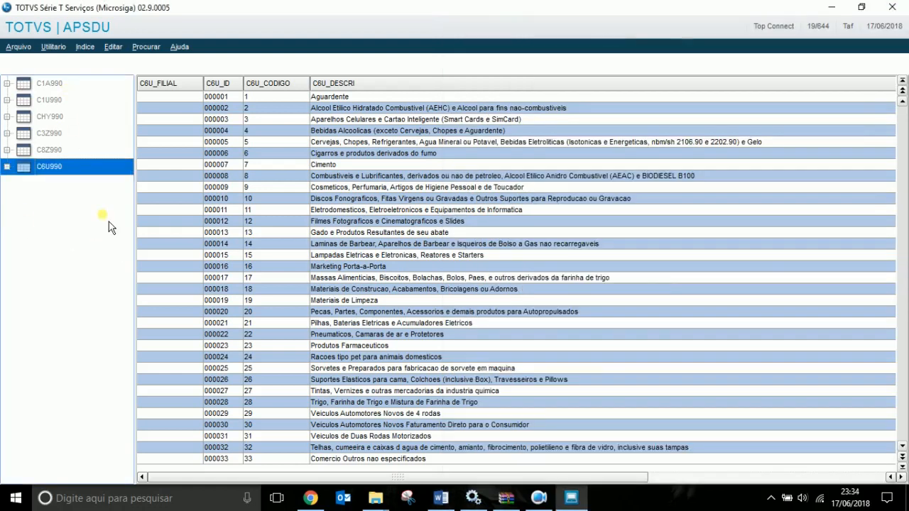
{"action": "left_click", "coordinate": [441, 498]}
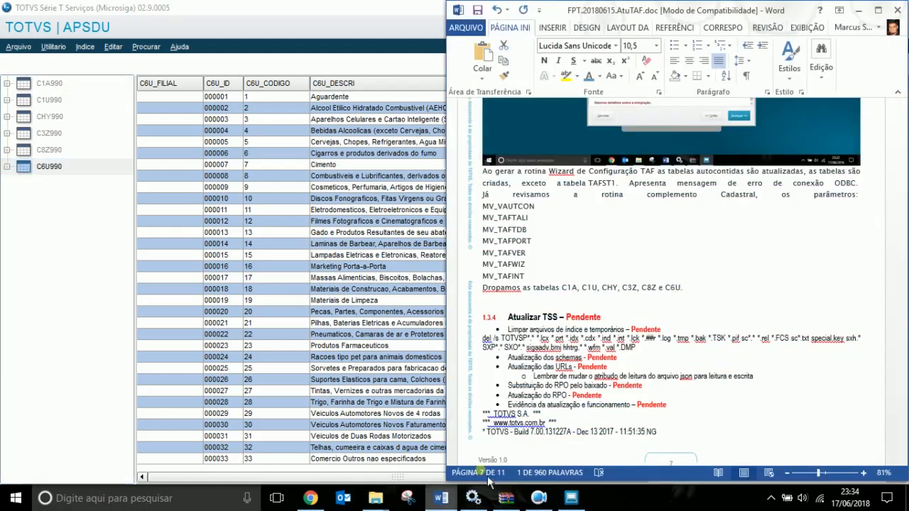
{"action": "left_click", "coordinate": [698, 300]}
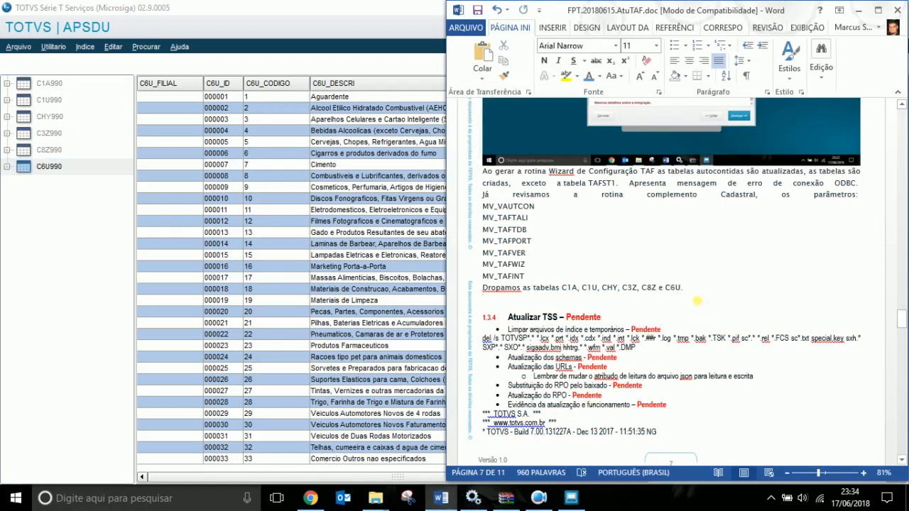
{"action": "key", "text": "ctrl+v"}
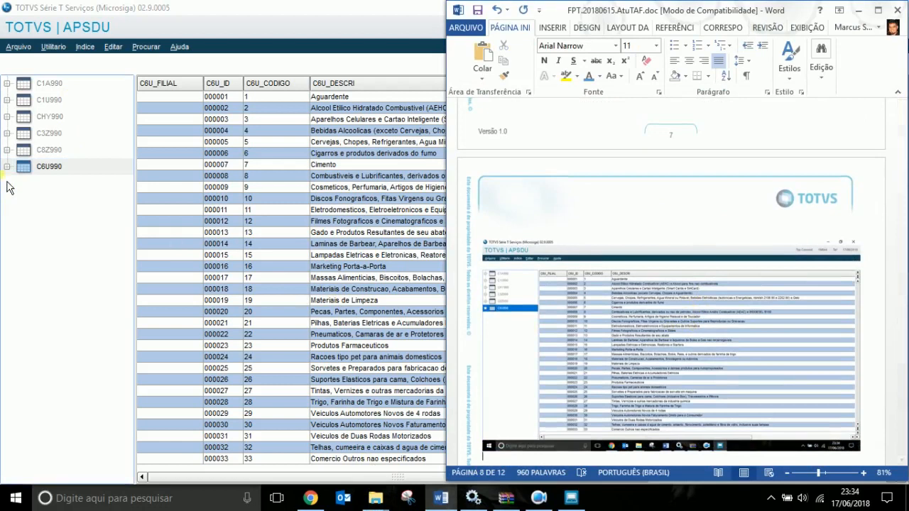
{"action": "left_click", "coordinate": [56, 167]}
{"action": "left_click", "coordinate": [52, 47]}
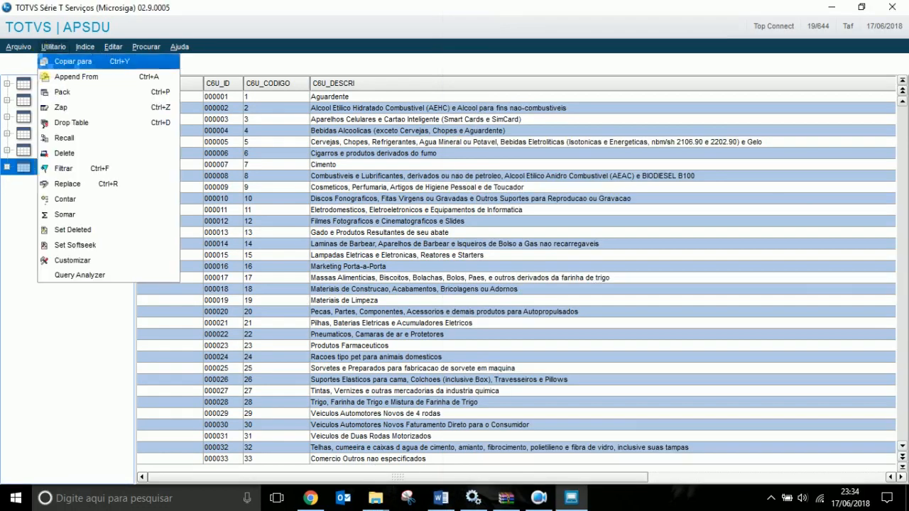
Drop the C6U990 table in APSDU.
{"action": "left_click", "coordinate": [31, 210]}
{"action": "key", "text": "Delete"}
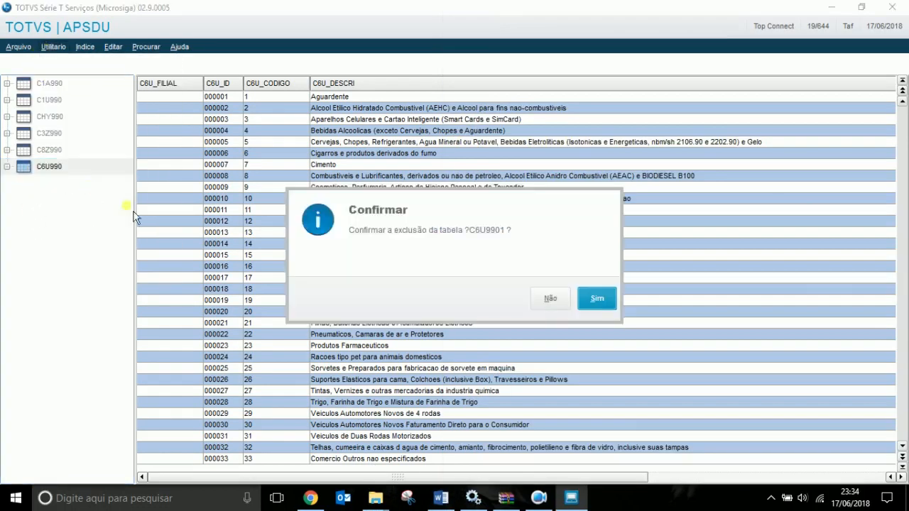
{"action": "left_click", "coordinate": [595, 302]}
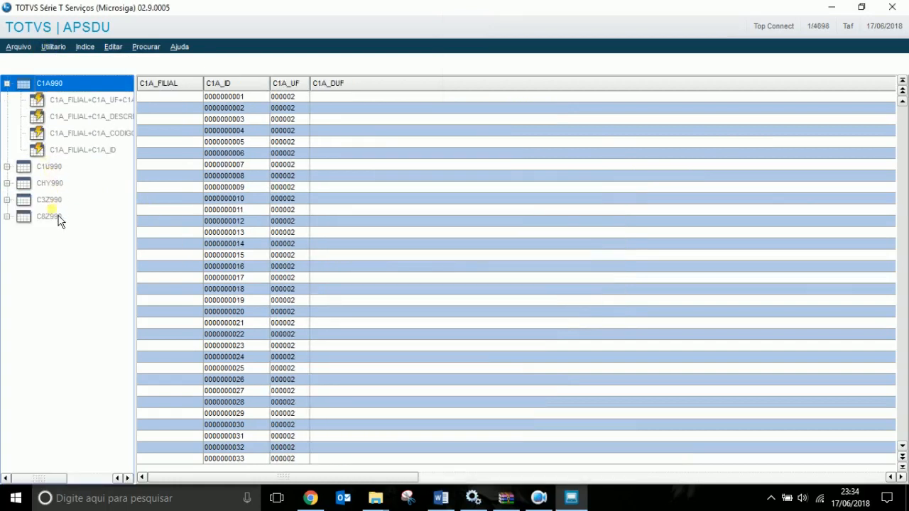
{"action": "left_click", "coordinate": [102, 85]}
{"action": "key", "text": "ctrl+o"}
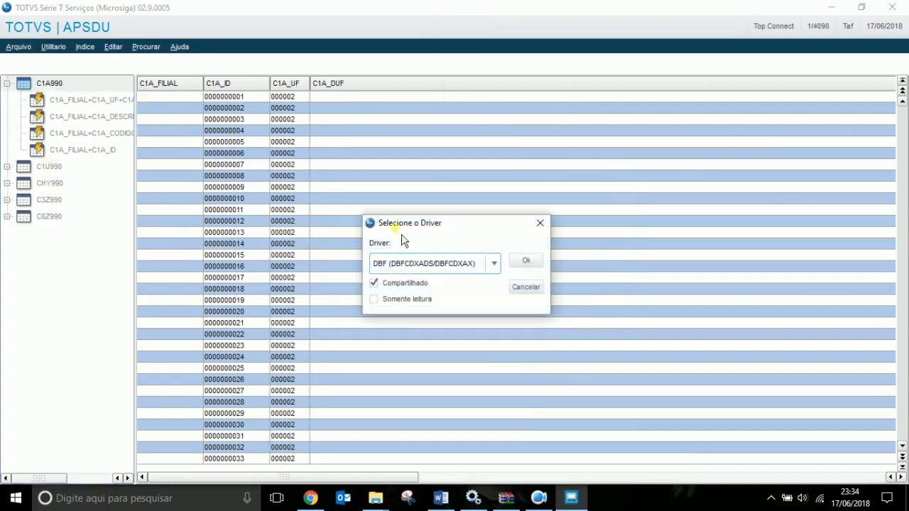
{"action": "key", "text": "Escape"}
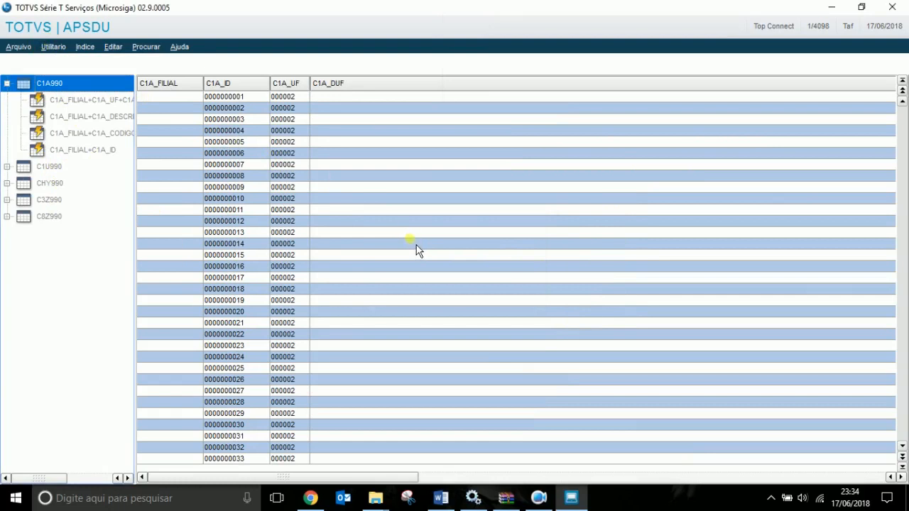
Drop tables C1A990, C1U990, CHY990, C3Z990 and C8Z990, confirming each deletion.
{"action": "key", "text": "Delete"}
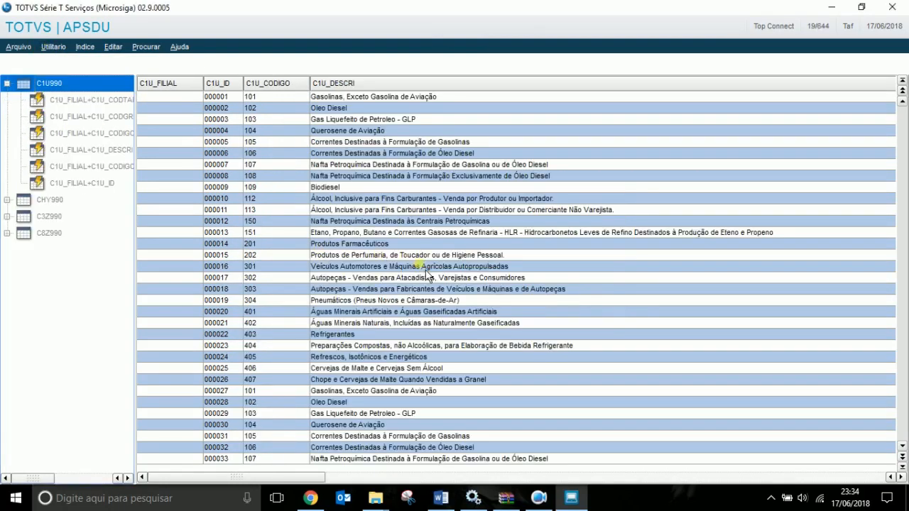
{"action": "key", "text": "Delete"}
{"action": "left_click", "coordinate": [597, 303]}
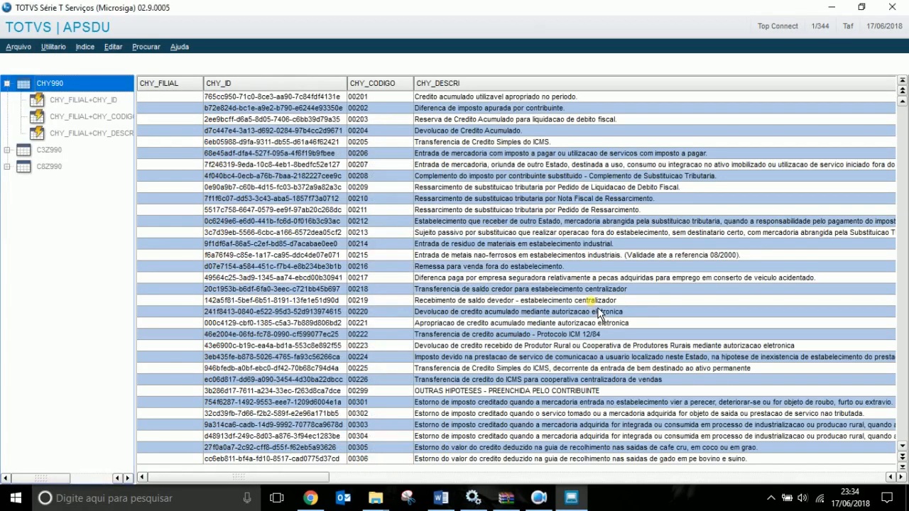
{"action": "key", "text": "Delete"}
{"action": "left_click", "coordinate": [597, 304]}
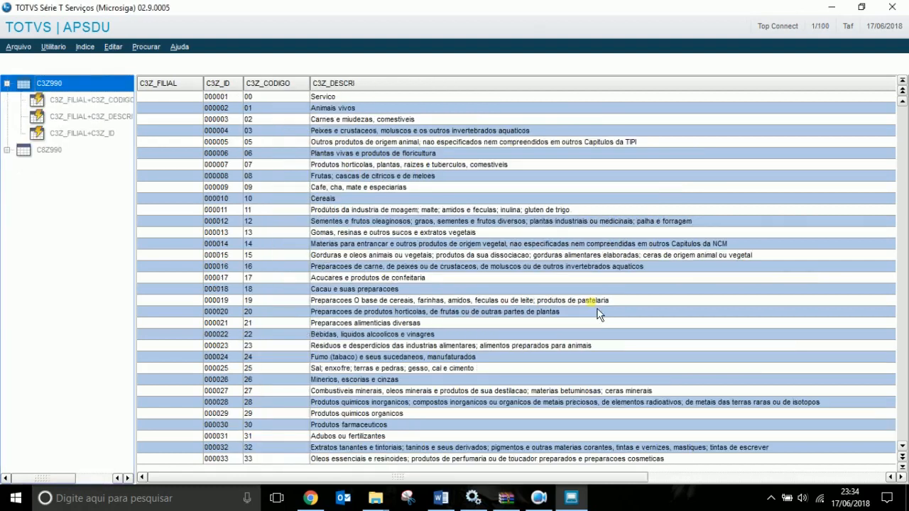
{"action": "key", "text": "Delete"}
{"action": "left_click", "coordinate": [596, 303]}
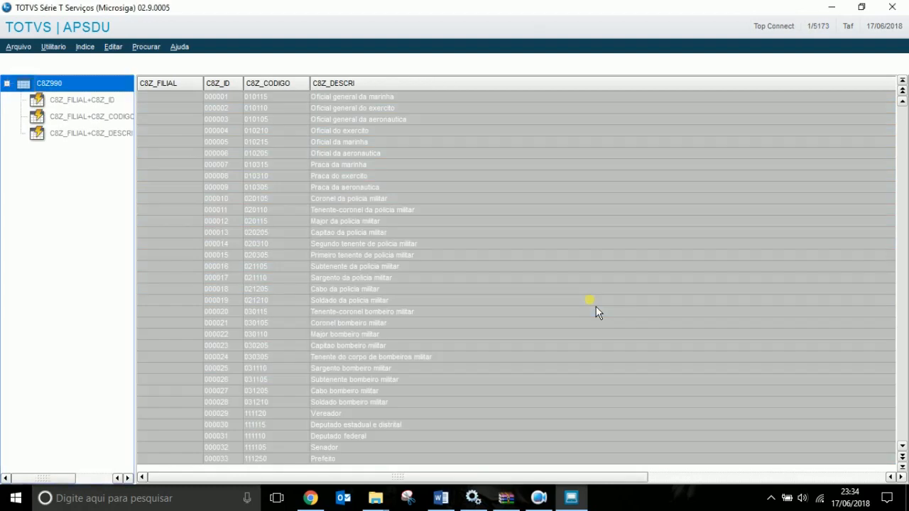
{"action": "key", "text": "Delete"}
{"action": "left_click", "coordinate": [593, 299]}
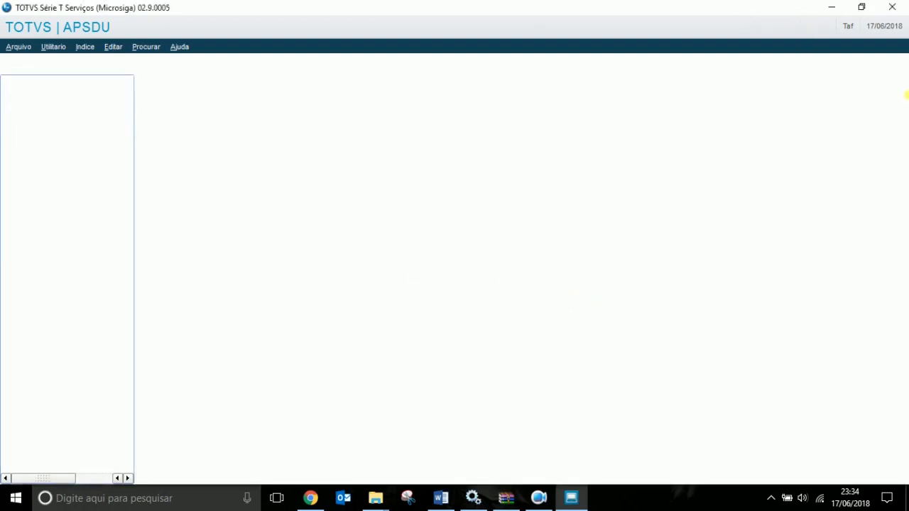
Quit APSDU and dismiss the session-end summary.
{"action": "left_click", "coordinate": [902, 7]}
{"action": "left_click", "coordinate": [605, 304]}
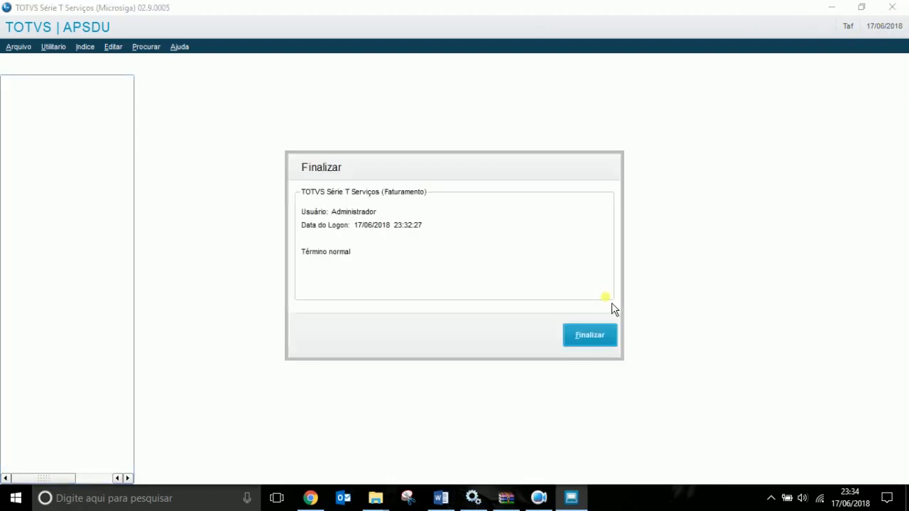
{"action": "left_click", "coordinate": [579, 346]}
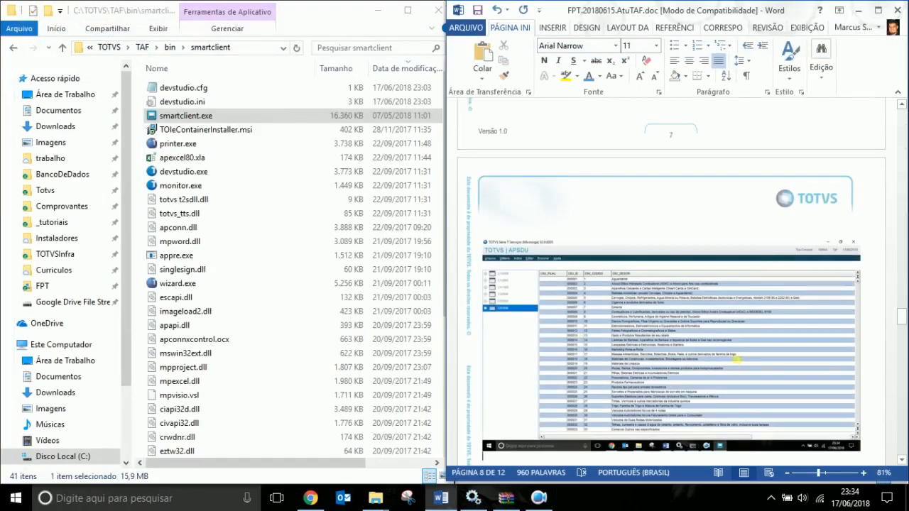
Select the MV_VAUTCON parameter name in the report.
{"action": "scroll", "coordinate": [738, 359], "scroll_direction": "down", "scroll_amount": 4}
{"action": "left_click", "coordinate": [581, 345]}
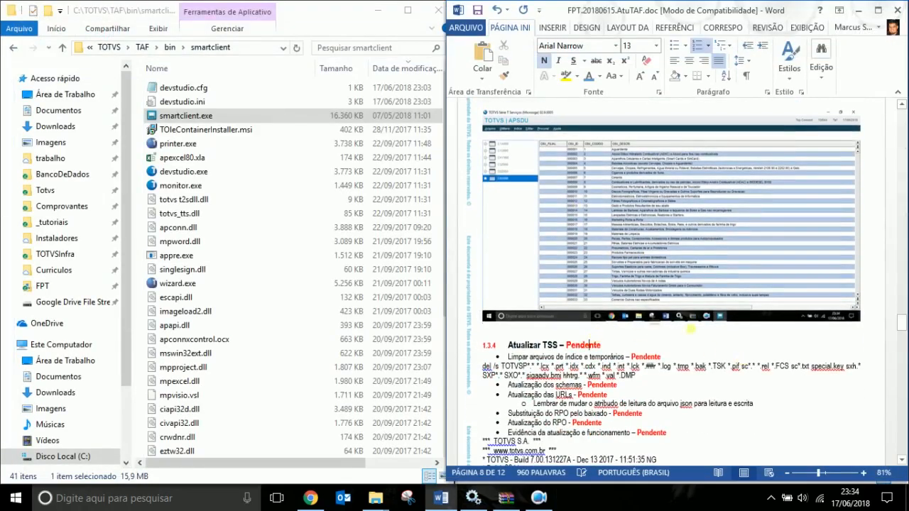
{"action": "scroll", "coordinate": [816, 313], "scroll_direction": "up", "scroll_amount": 6}
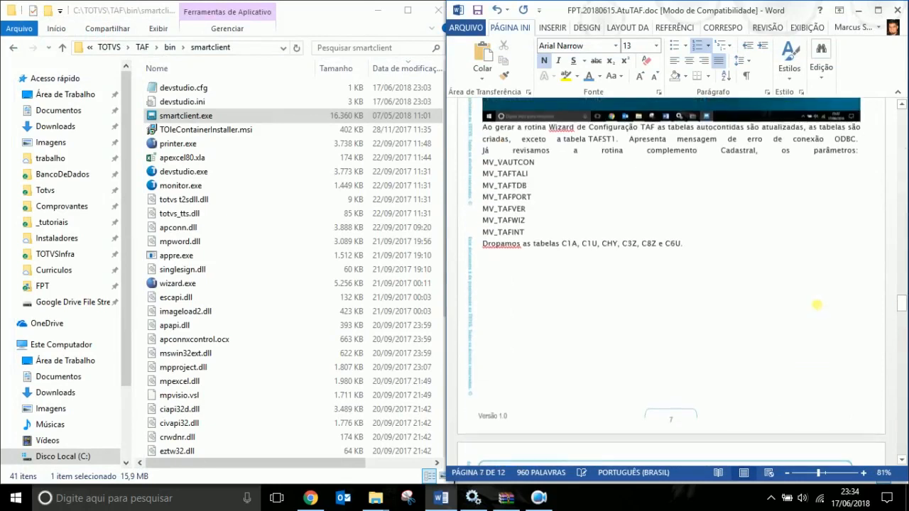
{"action": "scroll", "coordinate": [817, 304], "scroll_direction": "up", "scroll_amount": 3}
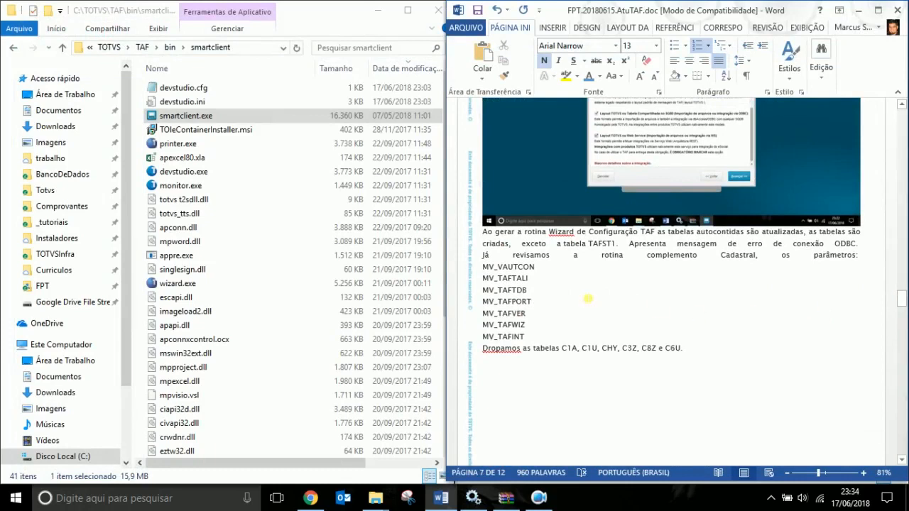
{"action": "left_click_drag", "start_coordinate": [483, 271], "coordinate": [535, 269]}
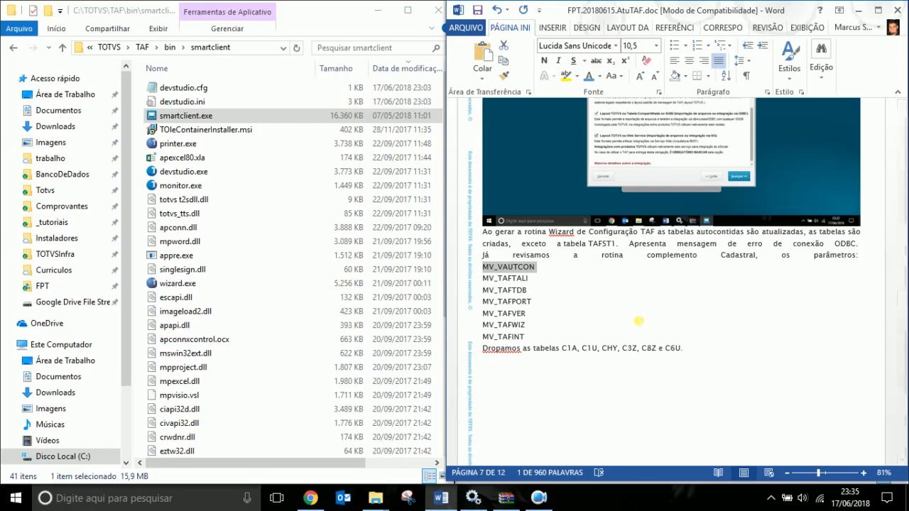
Type 'Repetir Wizard do TAF para gerar novamente as autocontidas' beneath the page 8 screenshot.
{"action": "scroll", "coordinate": [683, 324], "scroll_direction": "down", "scroll_amount": 5}
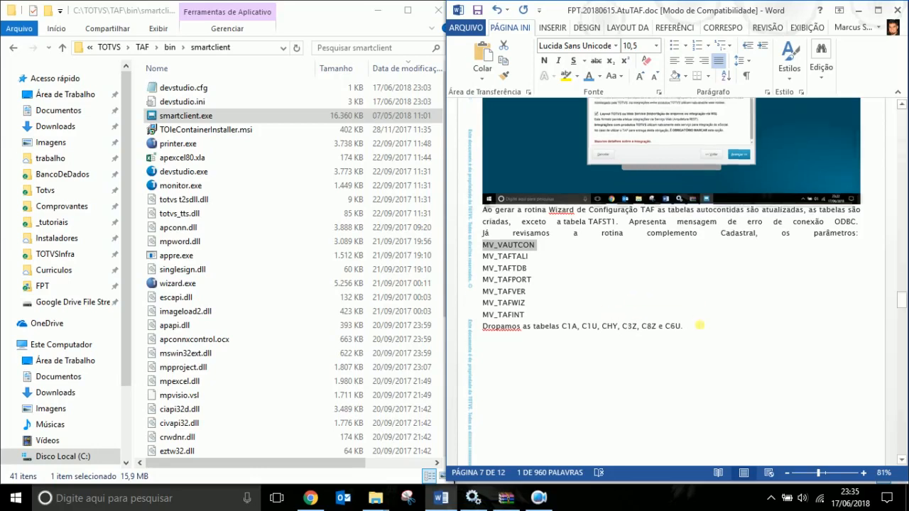
{"action": "scroll", "coordinate": [711, 339], "scroll_direction": "down", "scroll_amount": 5}
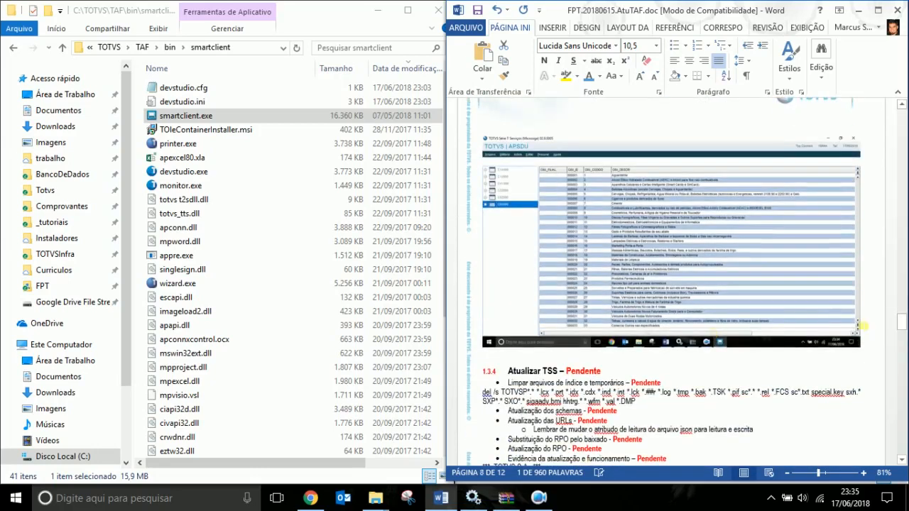
{"action": "left_click", "coordinate": [870, 330]}
{"action": "key", "text": "Return"}
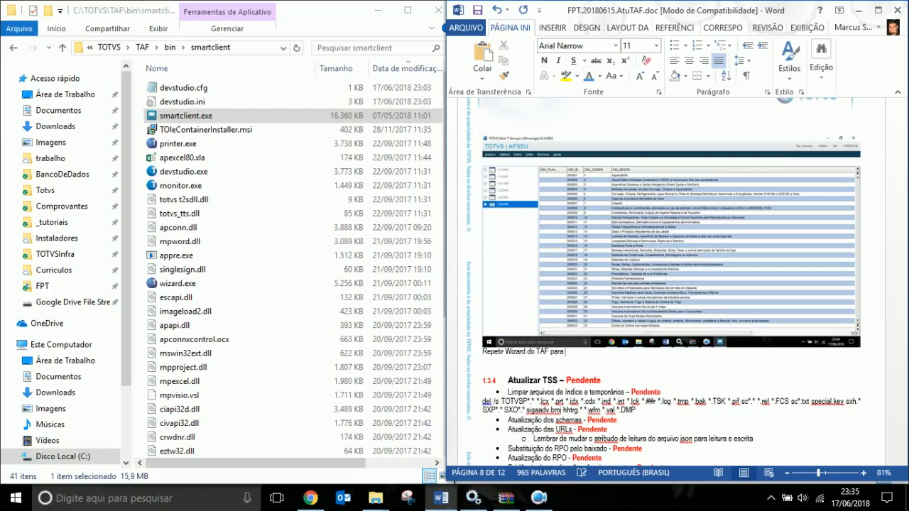
{"action": "type", "text": "vamente as autocon"}
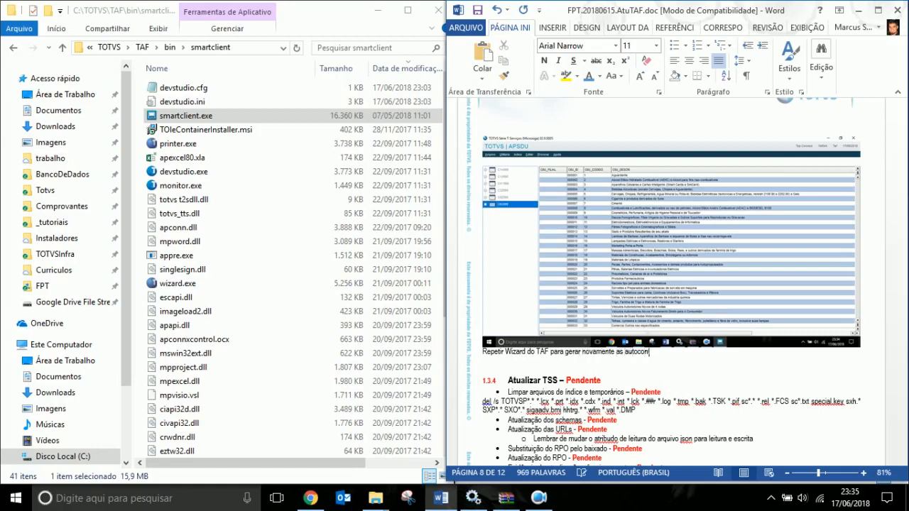
{"action": "type", "text": "tidas"}
{"action": "key", "text": "Return"}
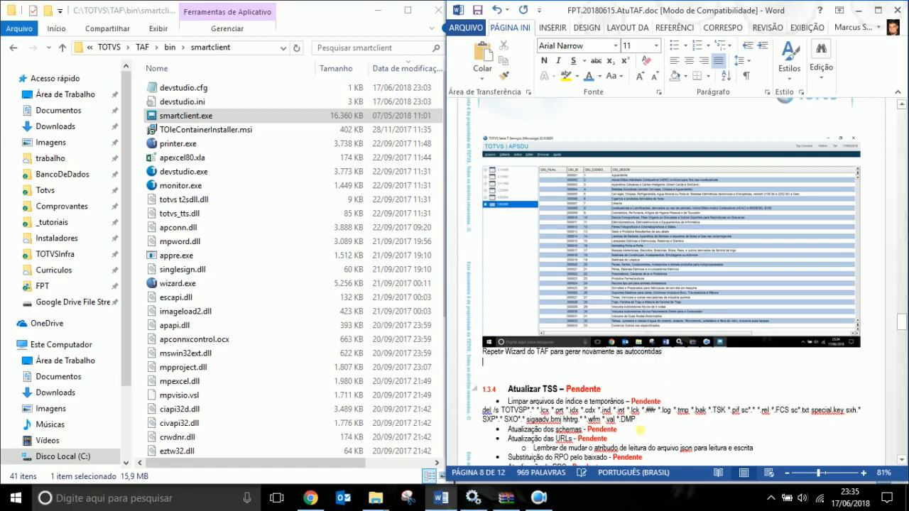
Launch smartclient.exe with SIGATAF as initial program, log in as admin and enter group 99.
{"action": "left_click", "coordinate": [193, 102]}
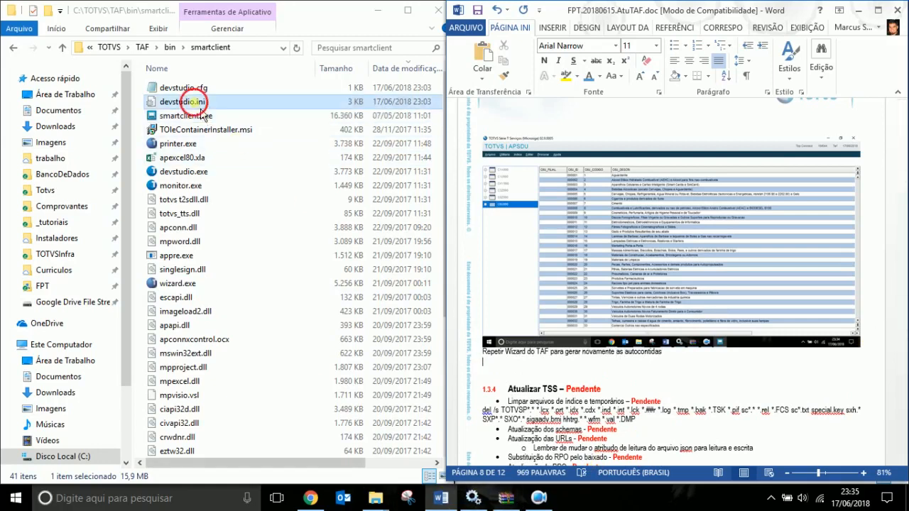
{"action": "double_click", "coordinate": [206, 116]}
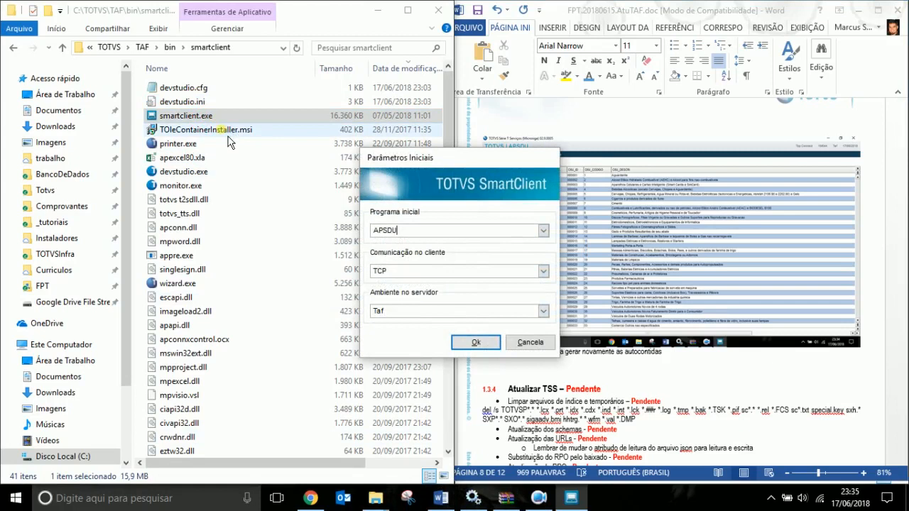
{"action": "left_click", "coordinate": [543, 231]}
{"action": "left_click", "coordinate": [398, 262]}
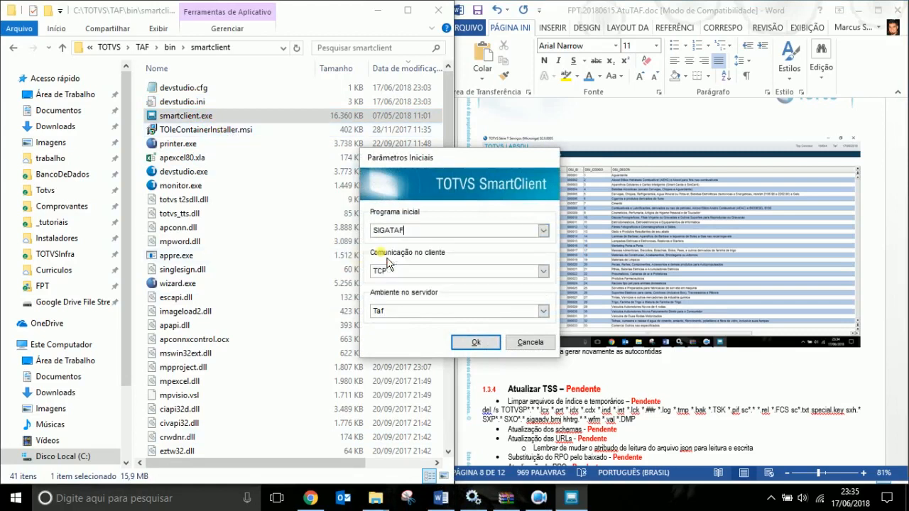
{"action": "left_click", "coordinate": [471, 344]}
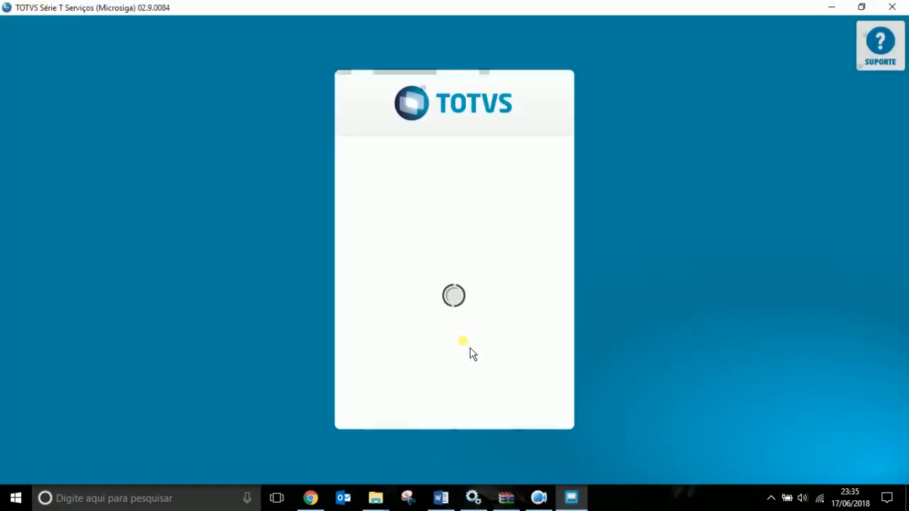
{"action": "type", "text": "admin"}
{"action": "key", "text": "Tab"}
{"action": "key", "text": "Return"}
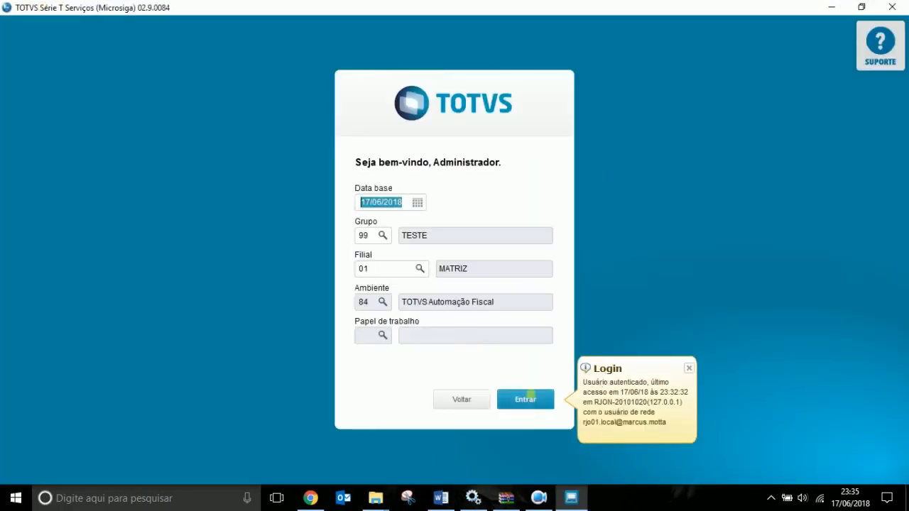
{"action": "left_click", "coordinate": [525, 401]}
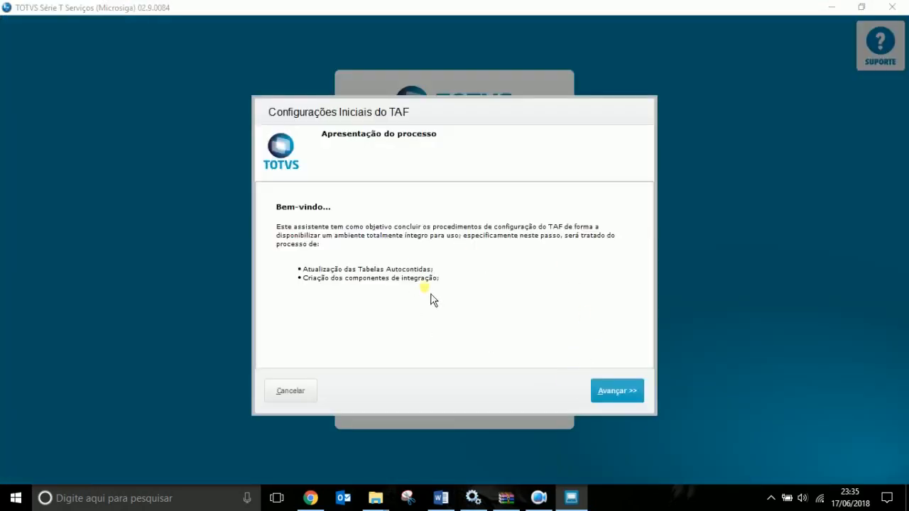
Run the TAF wizard for group 99 TESTE with Web Service integration and start processing.
{"action": "left_click", "coordinate": [636, 396]}
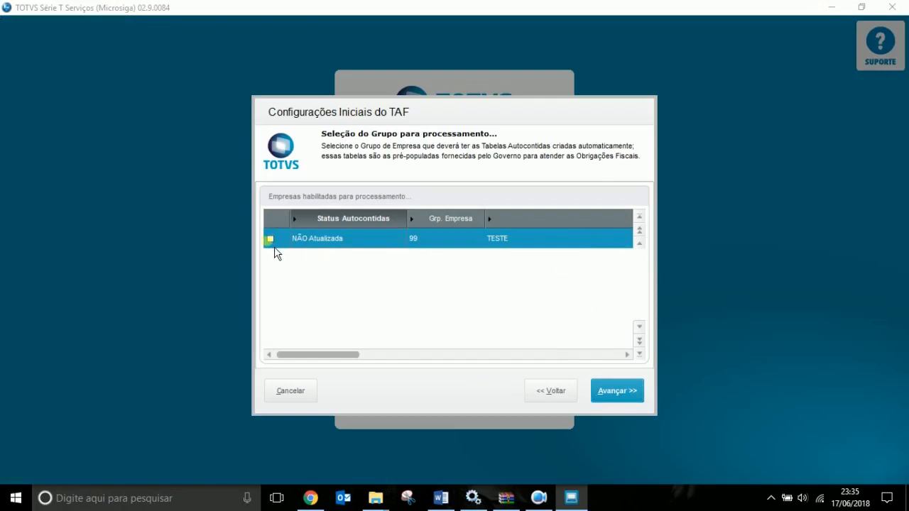
{"action": "left_click", "coordinate": [272, 240]}
{"action": "left_click", "coordinate": [611, 389]}
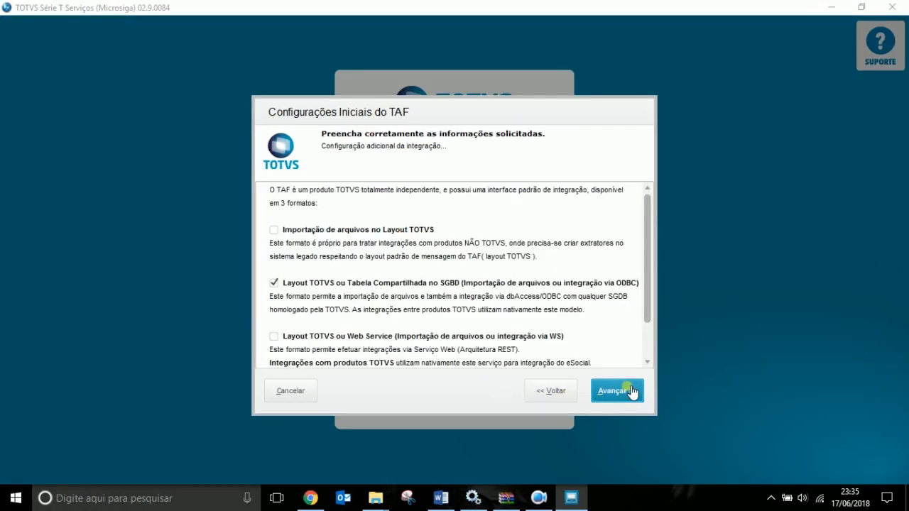
{"action": "left_click", "coordinate": [274, 336]}
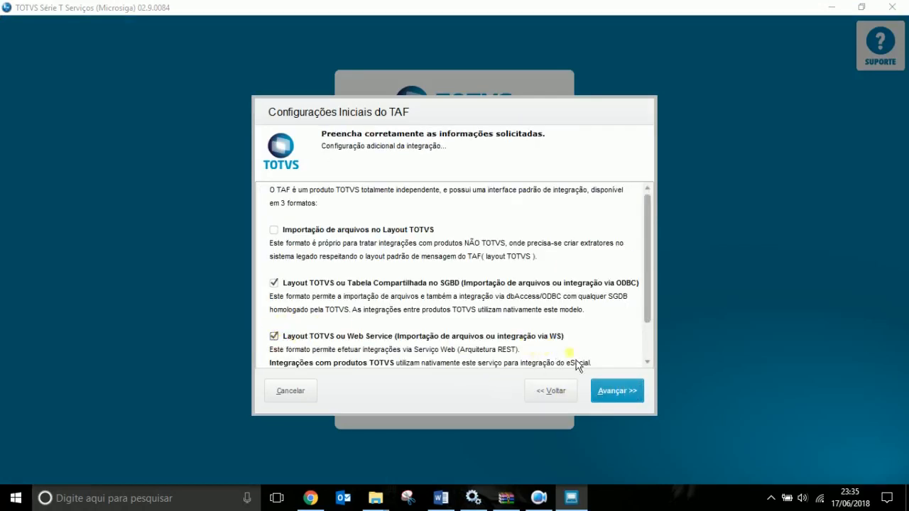
{"action": "left_click", "coordinate": [629, 394]}
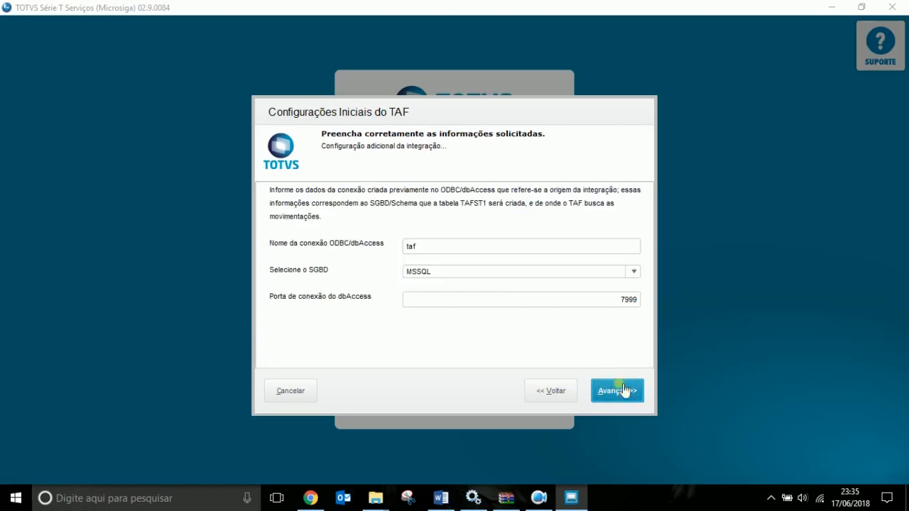
{"action": "left_click", "coordinate": [615, 391]}
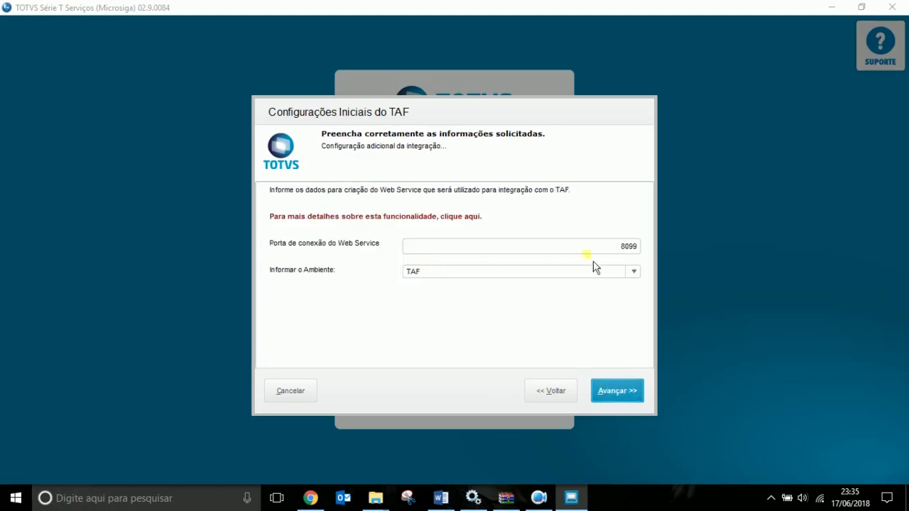
{"action": "left_click", "coordinate": [628, 382]}
{"action": "left_click", "coordinate": [526, 203]}
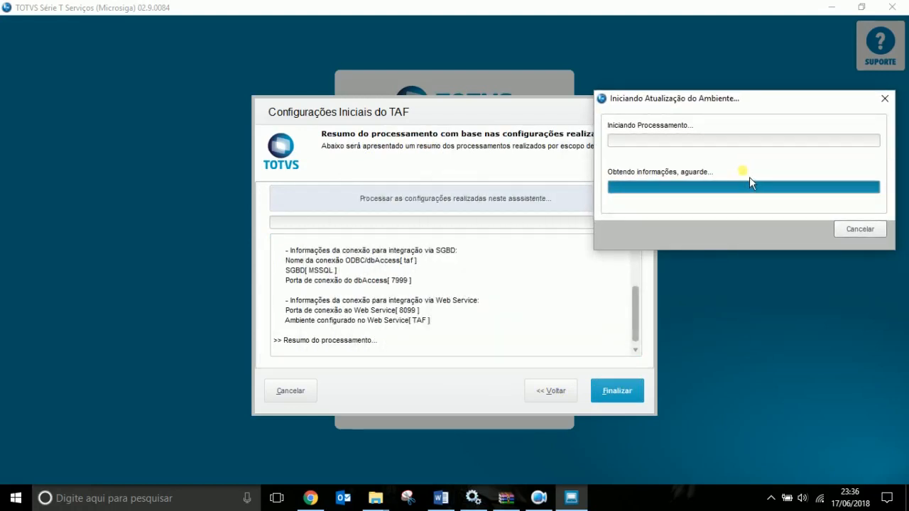
{"action": "left_click", "coordinate": [374, 500]}
{"action": "left_click", "coordinate": [355, 432]}
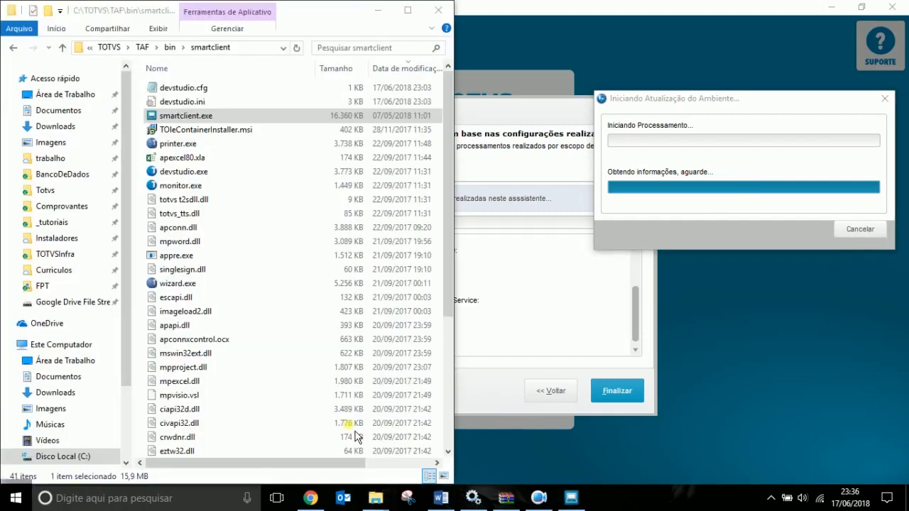
Open console.log from the TAF appserver folder, then force-close the unresponsive editor.
{"action": "left_click", "coordinate": [193, 45]}
{"action": "double_click", "coordinate": [173, 90]}
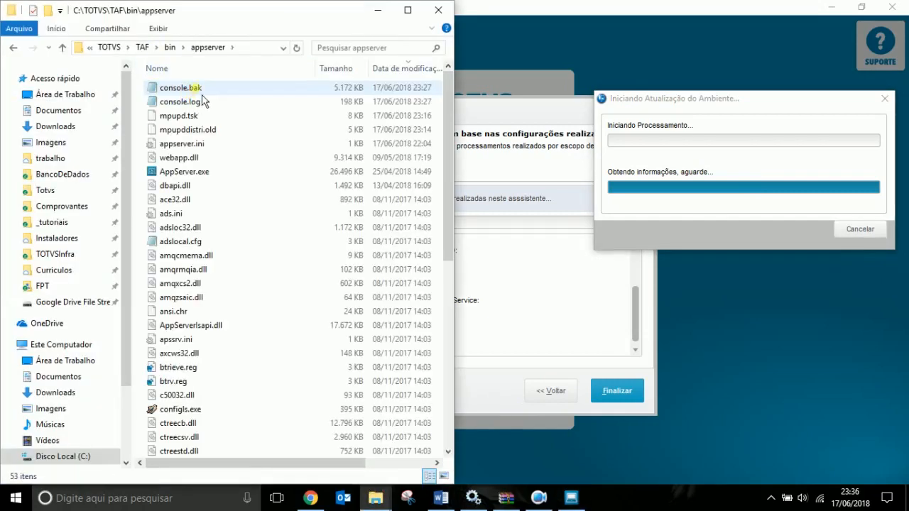
{"action": "double_click", "coordinate": [191, 103]}
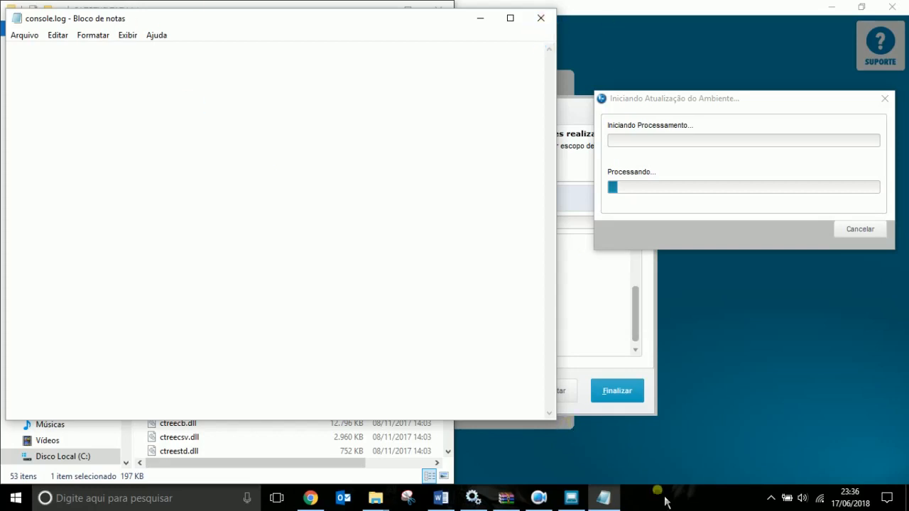
{"action": "left_click", "coordinate": [745, 228]}
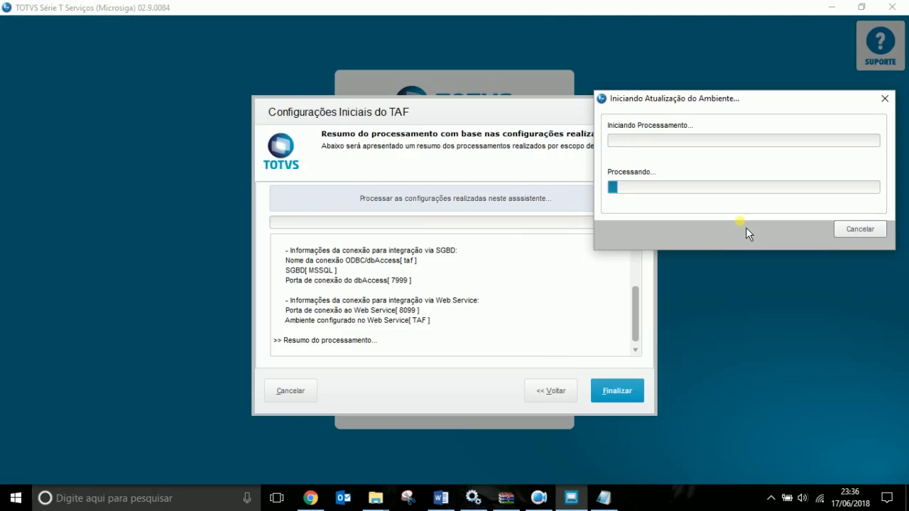
{"action": "left_click", "coordinate": [603, 498]}
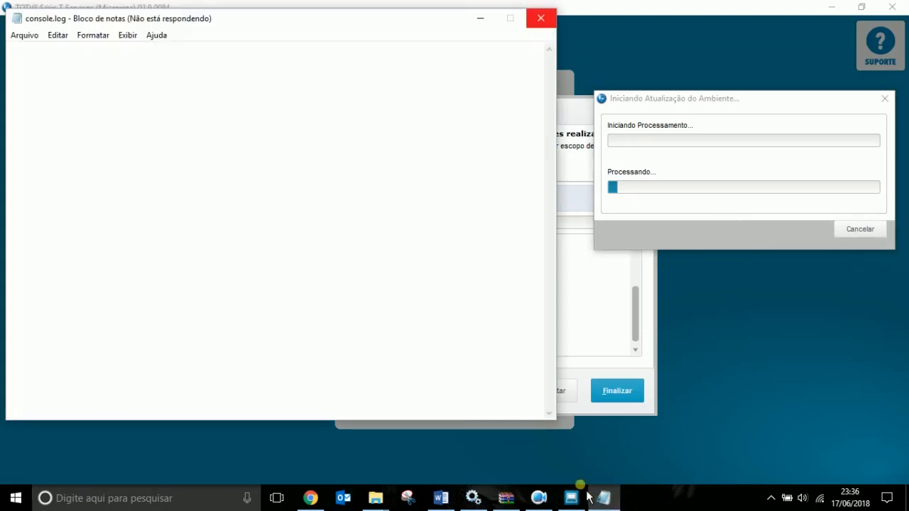
{"action": "left_click", "coordinate": [543, 19]}
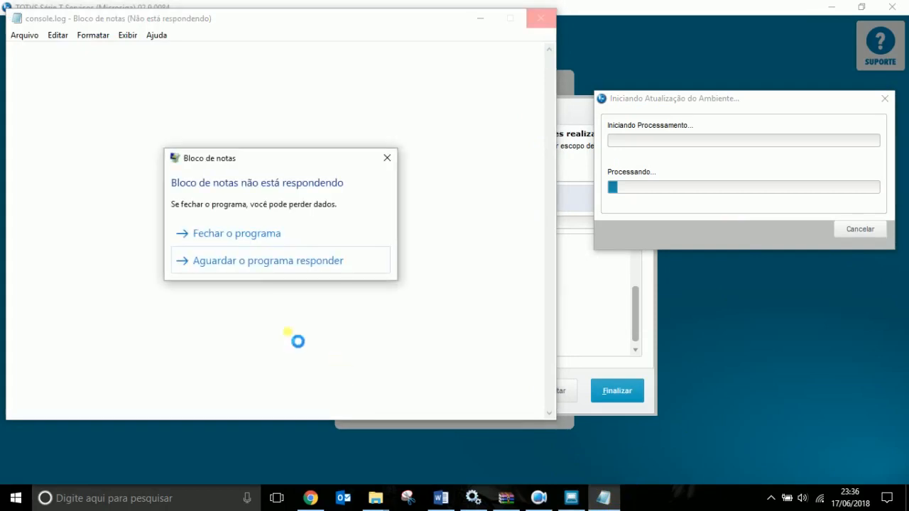
{"action": "left_click", "coordinate": [258, 236]}
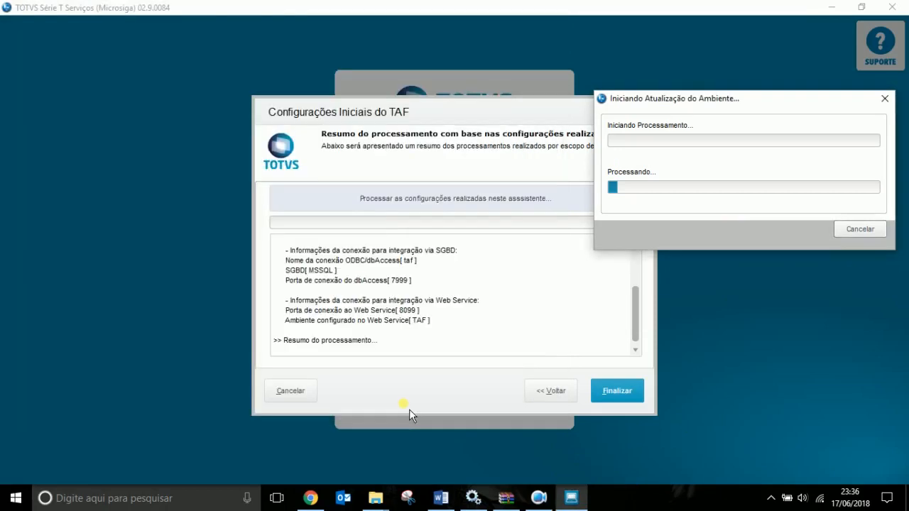
Reopen console.log from C:\TOTVS\TAF\bin\appserver and bring that folder window back in front.
{"action": "left_click", "coordinate": [387, 501]}
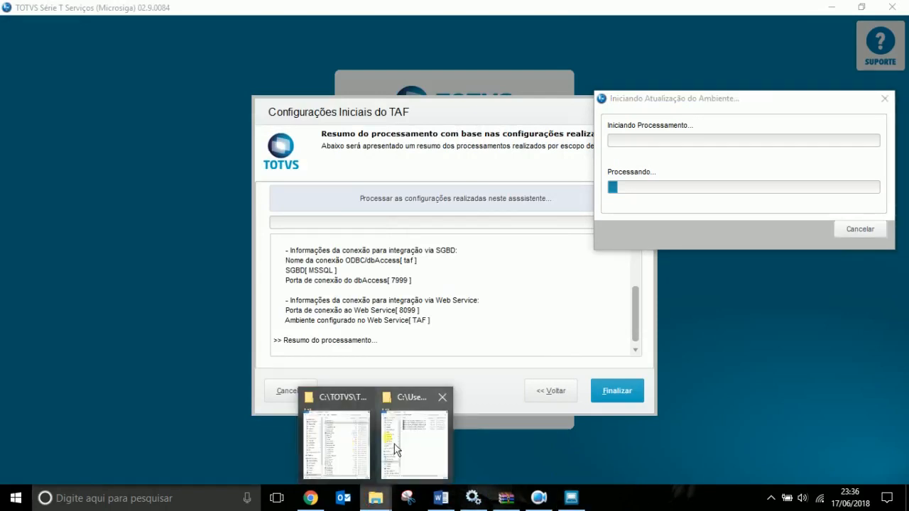
{"action": "left_click", "coordinate": [362, 443]}
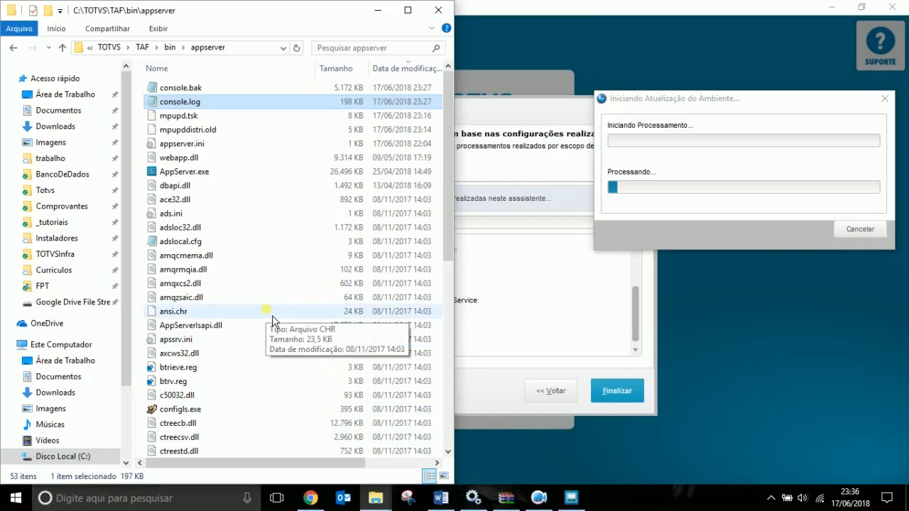
{"action": "double_click", "coordinate": [215, 103]}
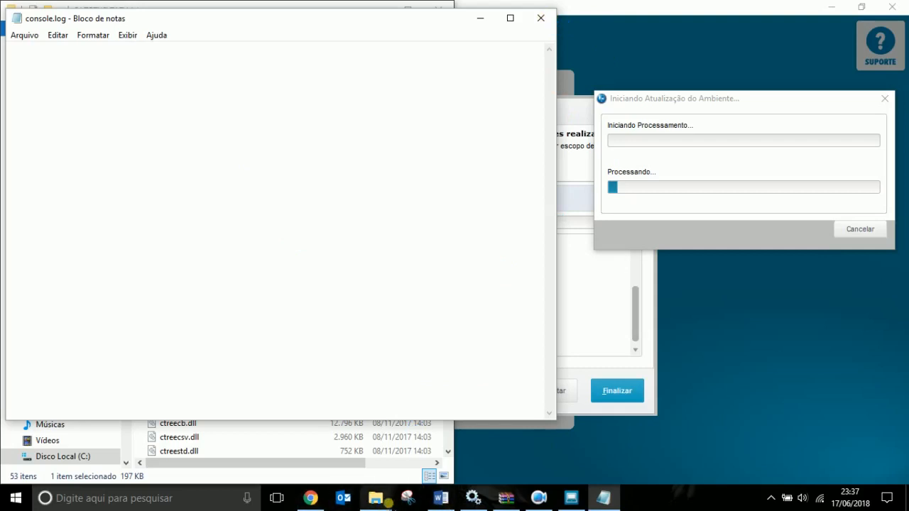
{"action": "left_click", "coordinate": [376, 497]}
{"action": "left_click", "coordinate": [348, 478]}
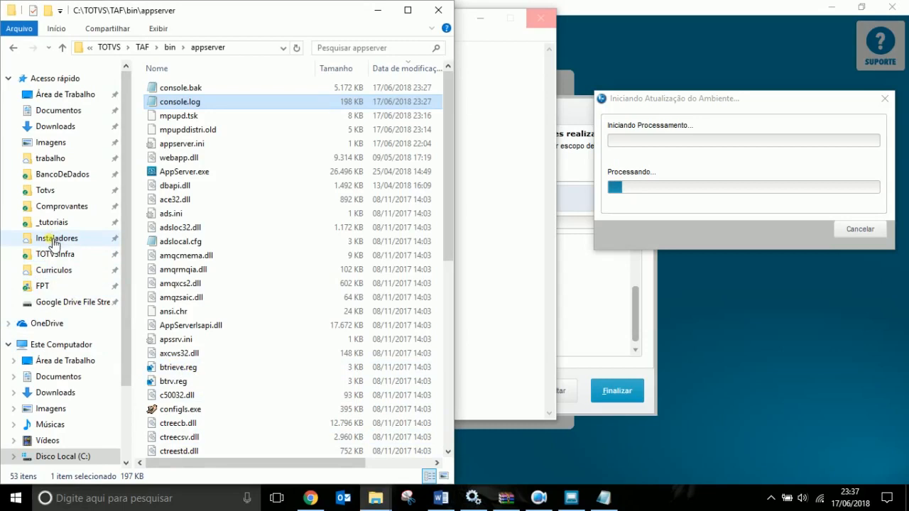
Browse Google Drive's Meu Drive\Programas to the Utilitários folder and open mTail.zip in WinRAR.
{"action": "left_click", "coordinate": [43, 302]}
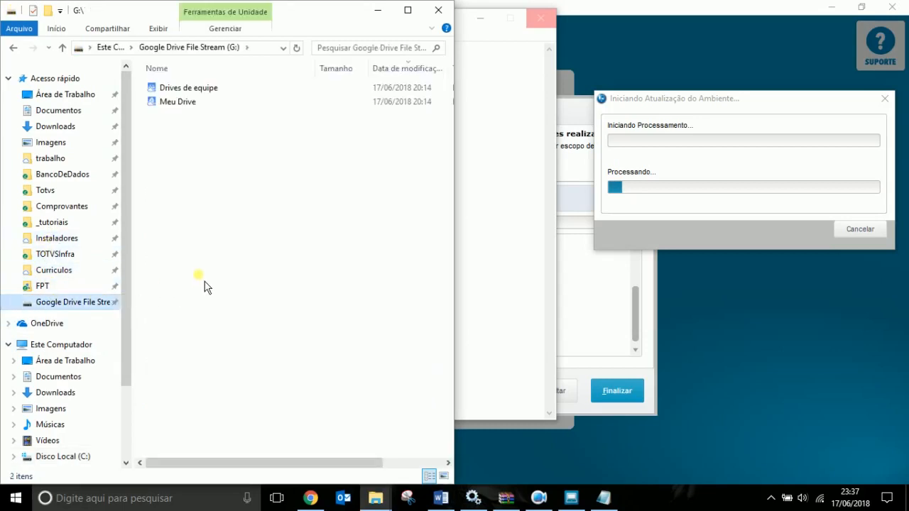
{"action": "double_click", "coordinate": [179, 104]}
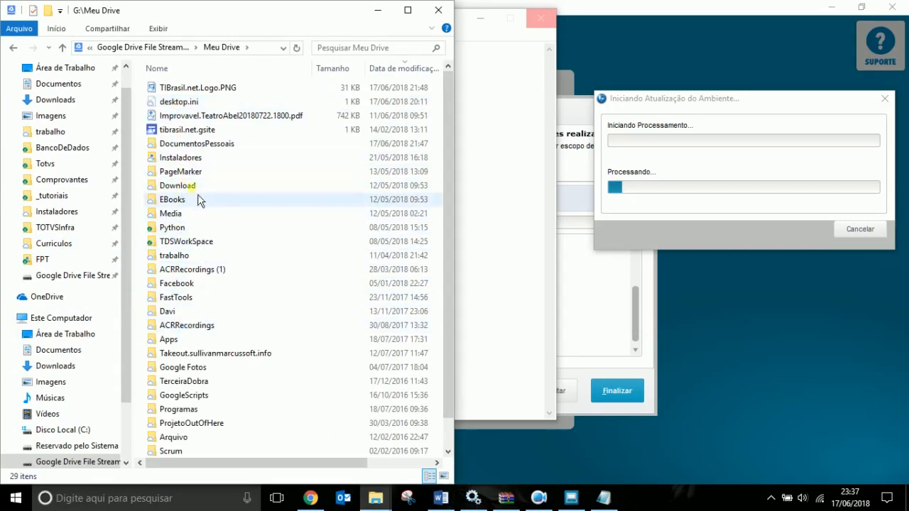
{"action": "left_click", "coordinate": [191, 314]}
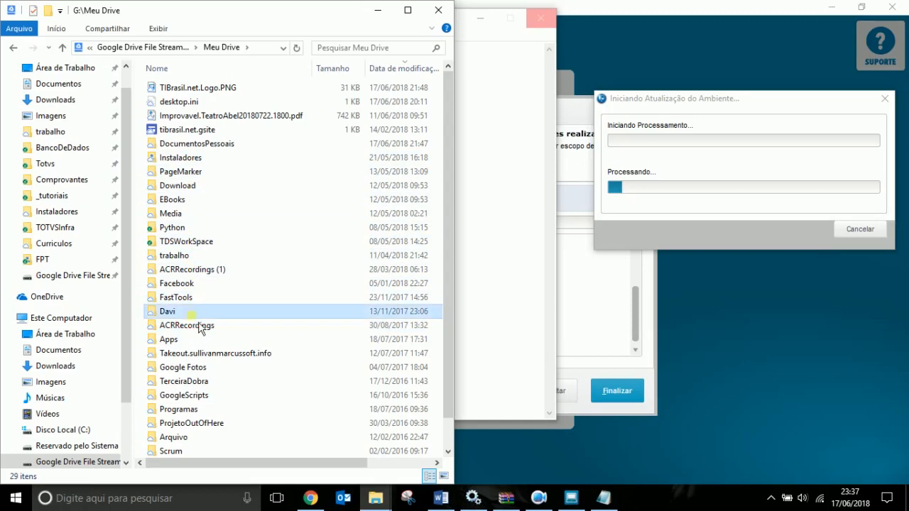
{"action": "key", "text": "p"}
{"action": "key", "text": "Return"}
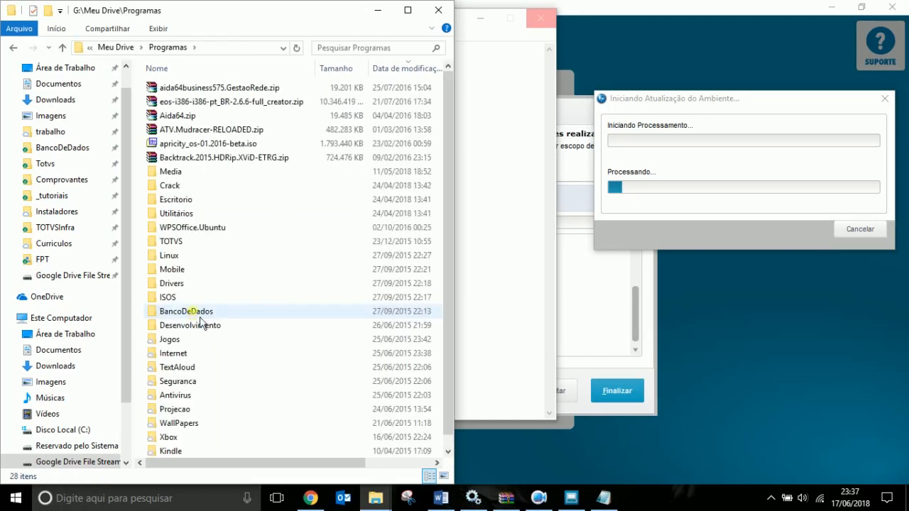
{"action": "double_click", "coordinate": [177, 202]}
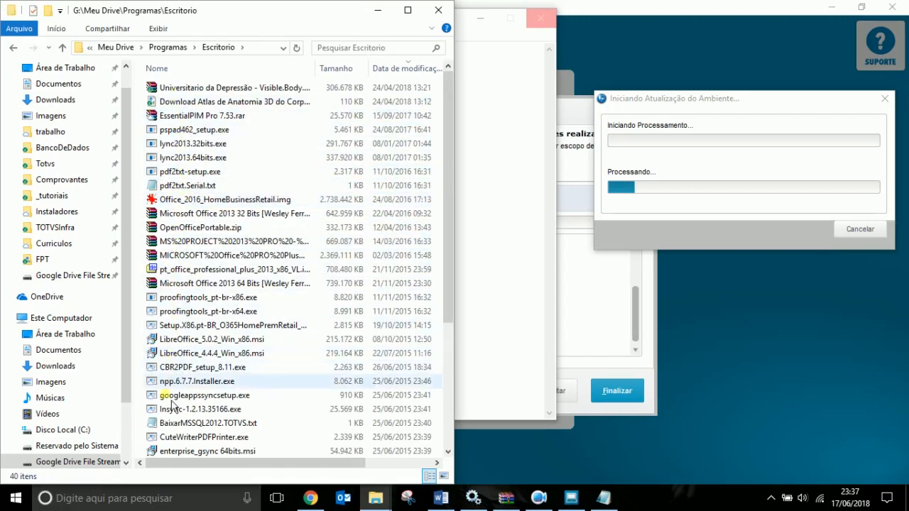
{"action": "left_click", "coordinate": [215, 117]}
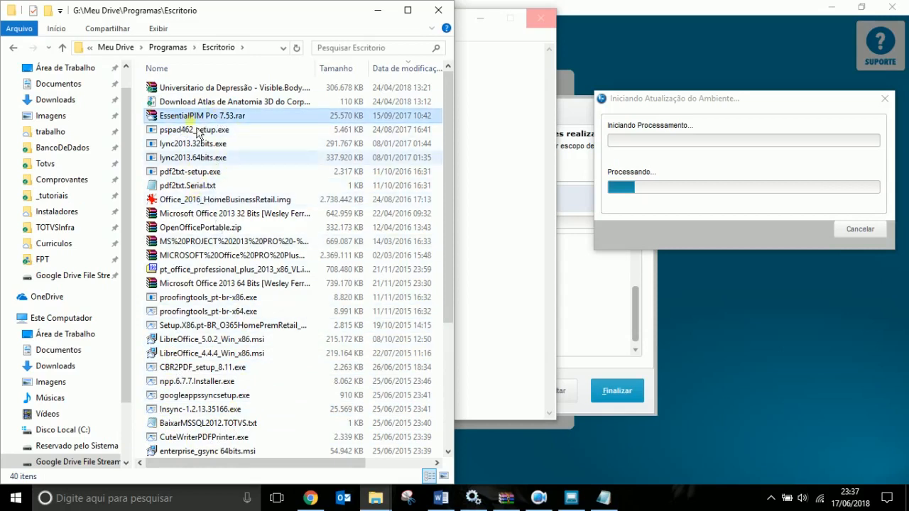
{"action": "left_click", "coordinate": [175, 47]}
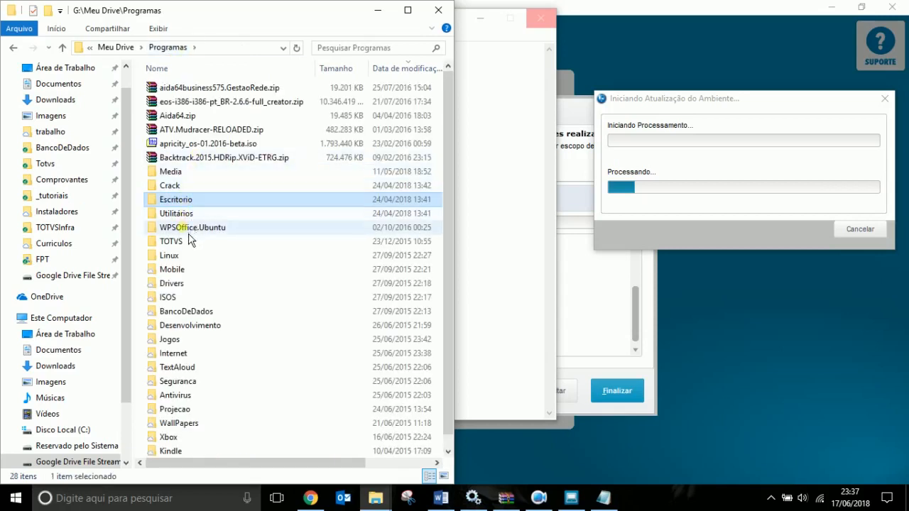
{"action": "double_click", "coordinate": [186, 213]}
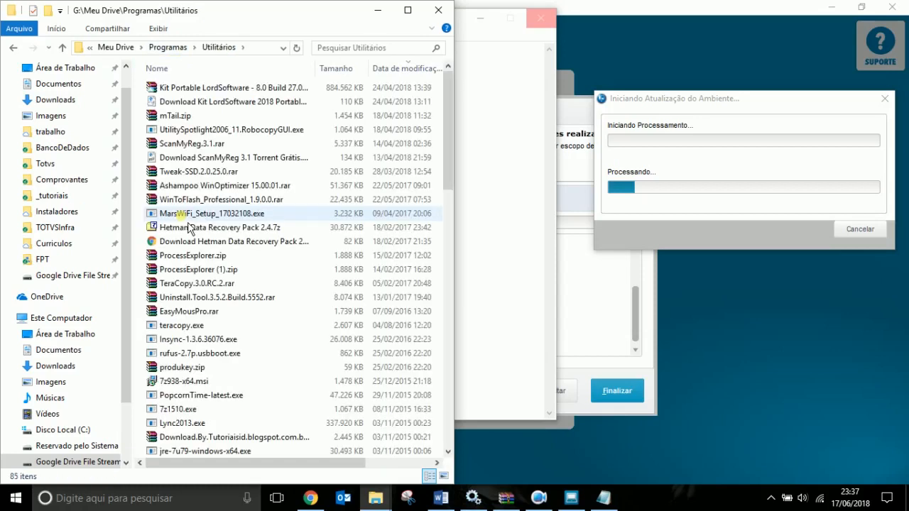
{"action": "left_click", "coordinate": [179, 118]}
{"action": "double_click", "coordinate": [172, 118]}
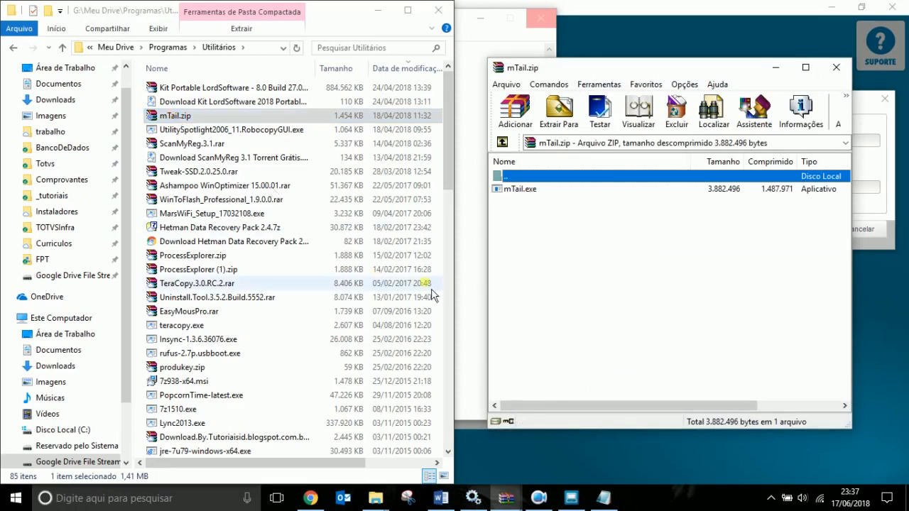
Extract mTail.exe from the archive into the Downloads folder.
{"action": "left_click", "coordinate": [528, 191]}
{"action": "left_click_drag", "start_coordinate": [528, 199], "coordinate": [54, 102]}
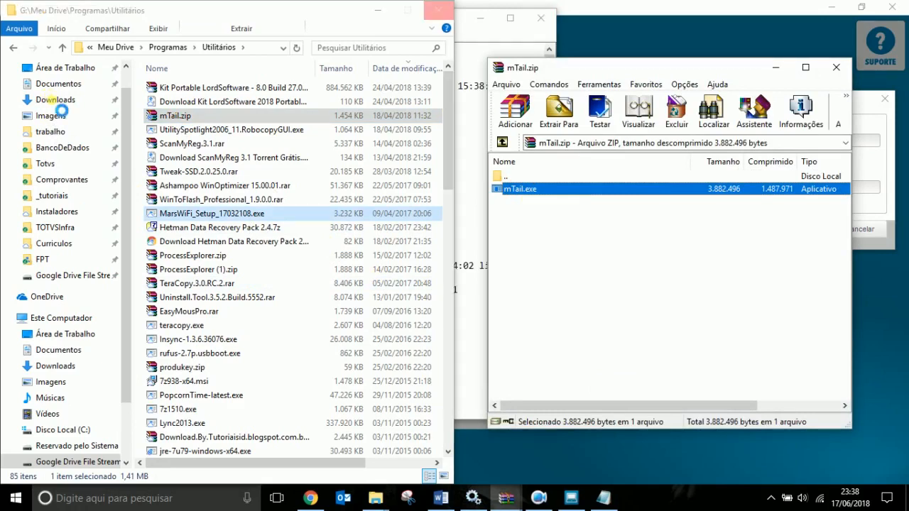
{"action": "left_click", "coordinate": [57, 106]}
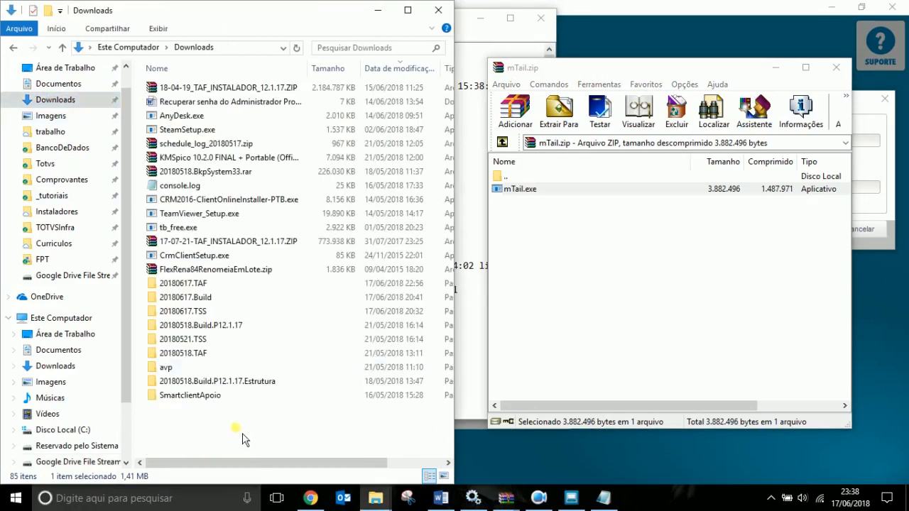
{"action": "left_click", "coordinate": [583, 301]}
{"action": "left_click_drag", "start_coordinate": [525, 189], "coordinate": [276, 436]}
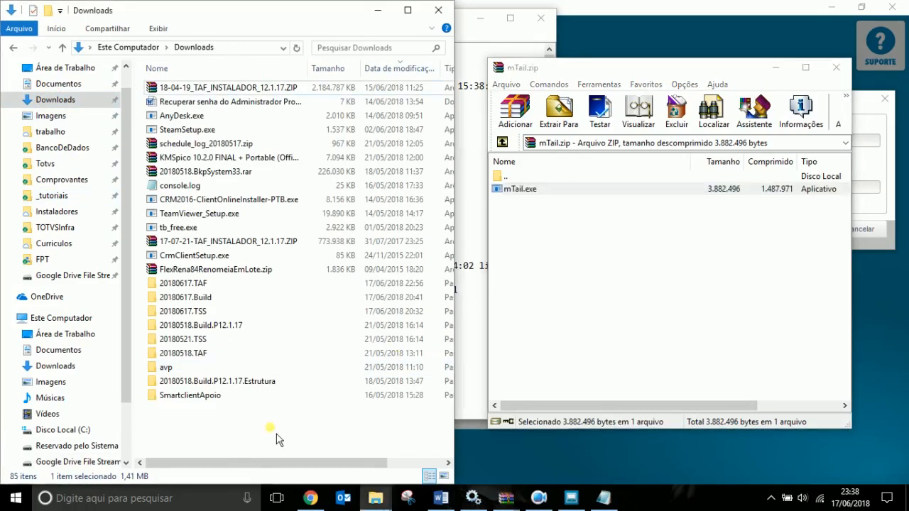
Close the mTail.zip archive and launch the extracted mTail.exe.
{"action": "left_click", "coordinate": [272, 447]}
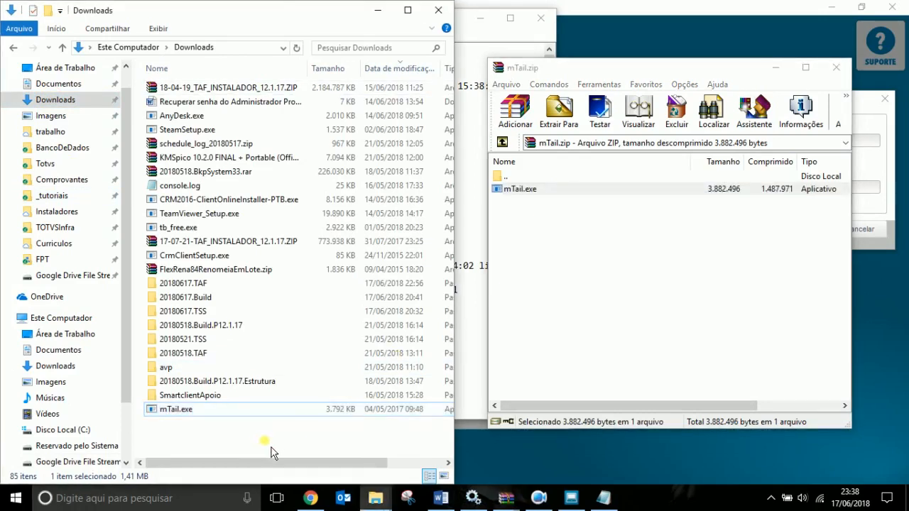
{"action": "left_click", "coordinate": [836, 68]}
{"action": "left_click", "coordinate": [178, 410]}
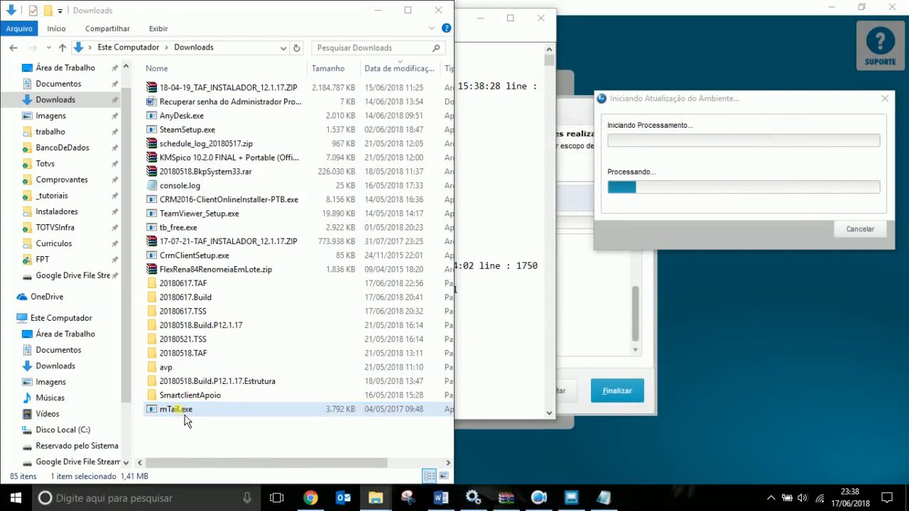
{"action": "double_click", "coordinate": [172, 409]}
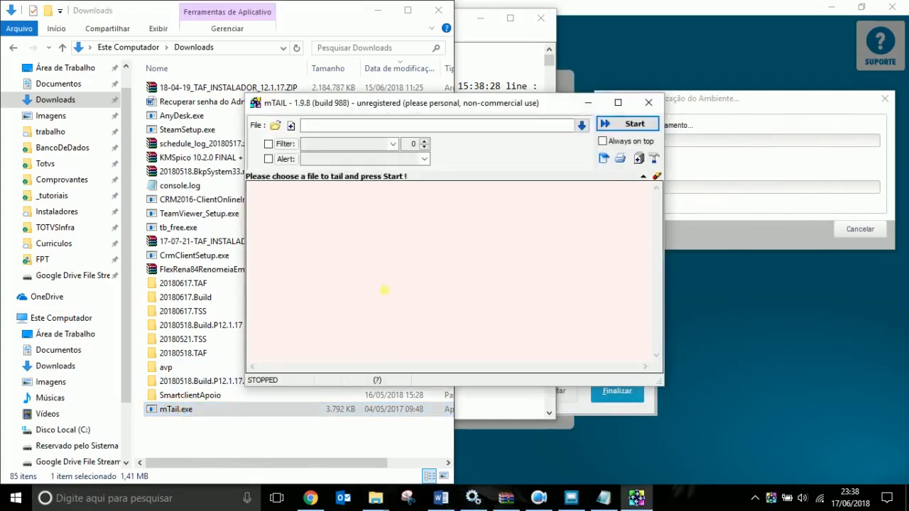
Pick C:\TOTVS\TAF\bin\appserver\console.log, showing all file types, as mTail's file to follow.
{"action": "left_click", "coordinate": [276, 126]}
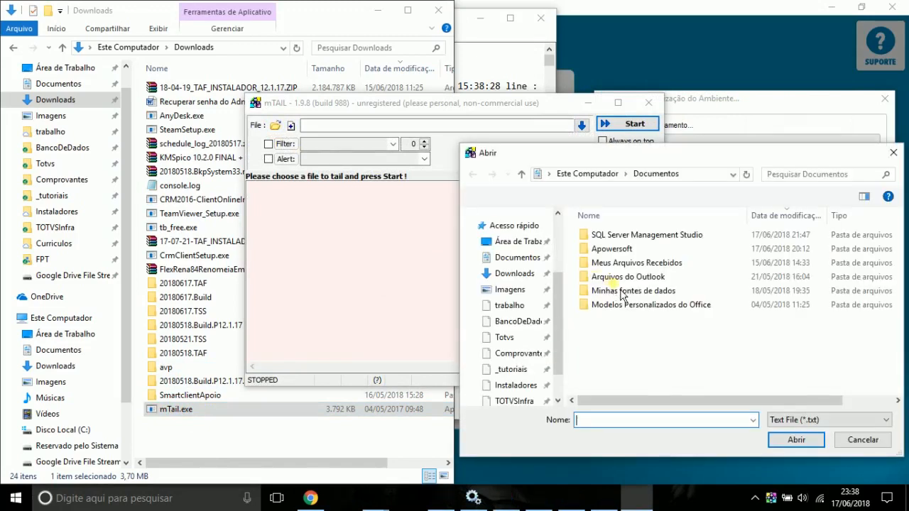
{"action": "left_click_drag", "start_coordinate": [558, 326], "coordinate": [559, 244]}
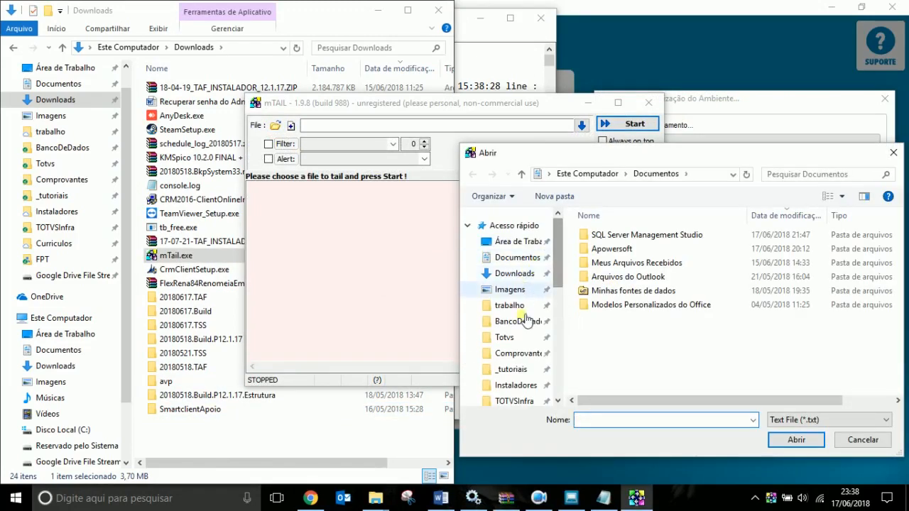
{"action": "left_click_drag", "start_coordinate": [562, 316], "coordinate": [564, 351]}
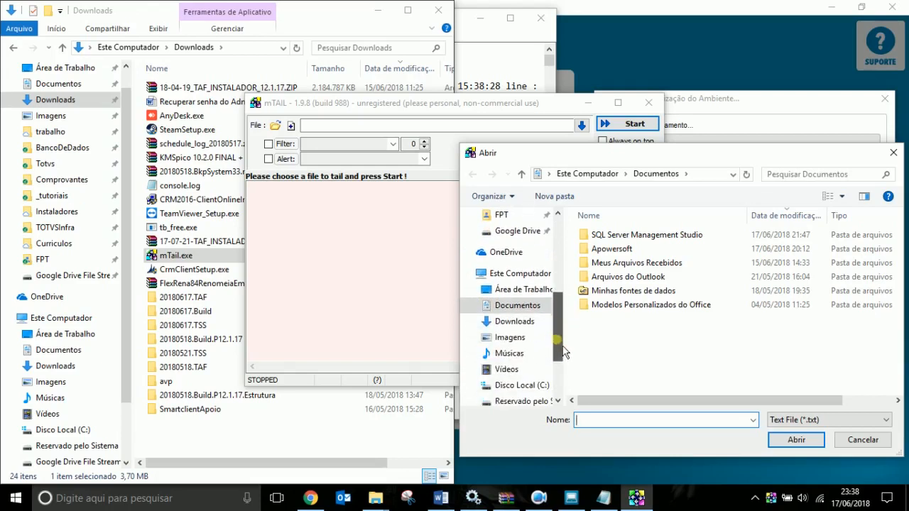
{"action": "left_click", "coordinate": [534, 384]}
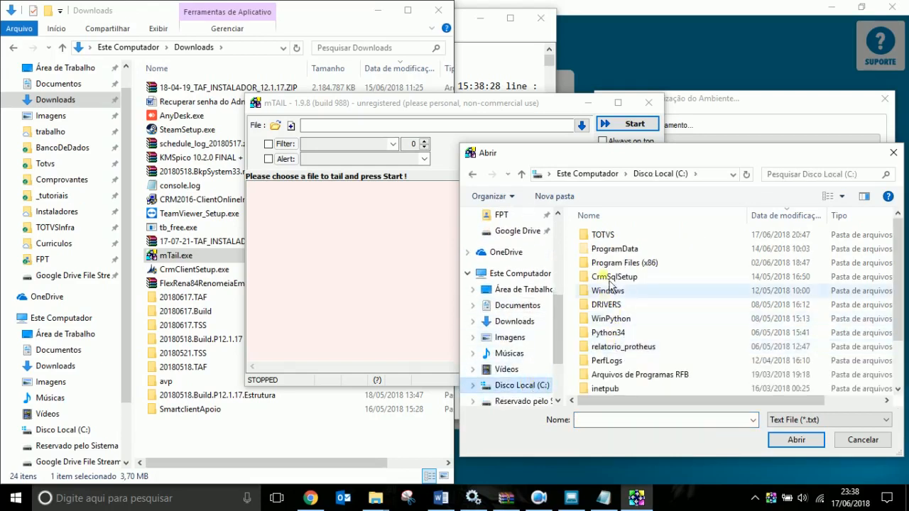
{"action": "double_click", "coordinate": [600, 235]}
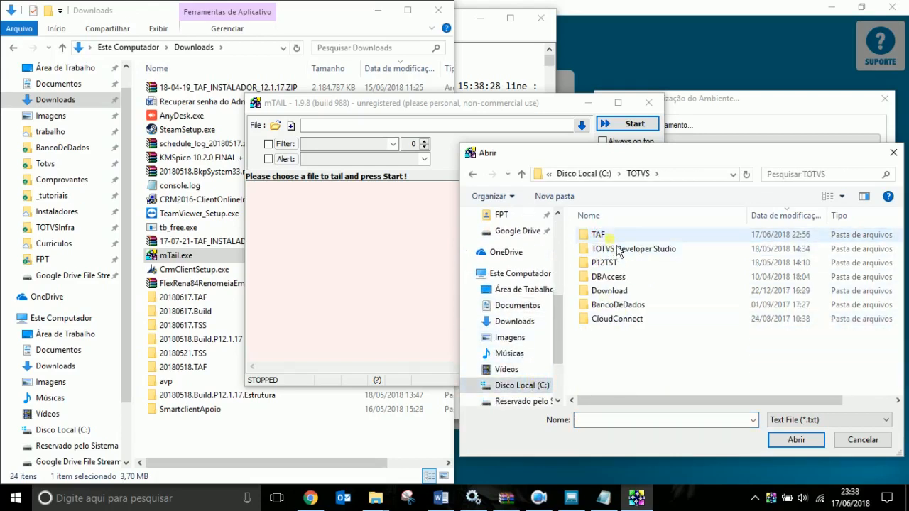
{"action": "double_click", "coordinate": [611, 237]}
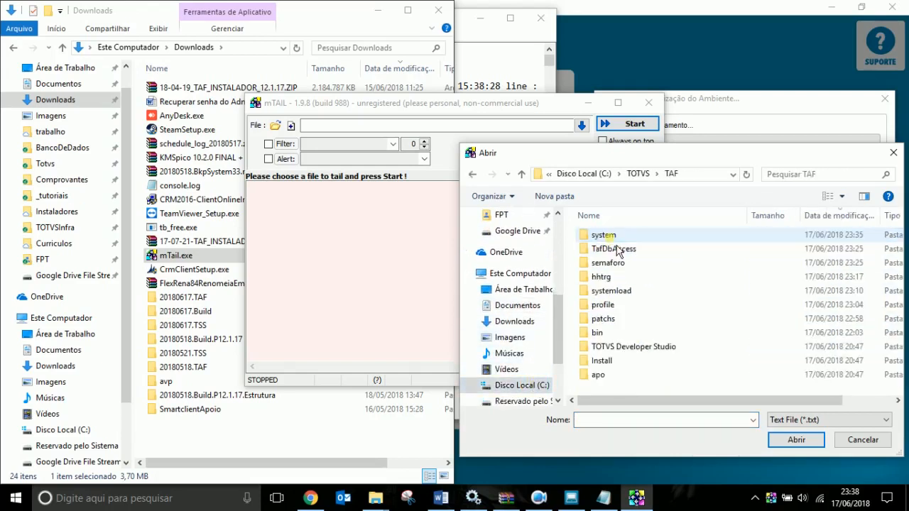
{"action": "double_click", "coordinate": [613, 336]}
{"action": "double_click", "coordinate": [612, 239]}
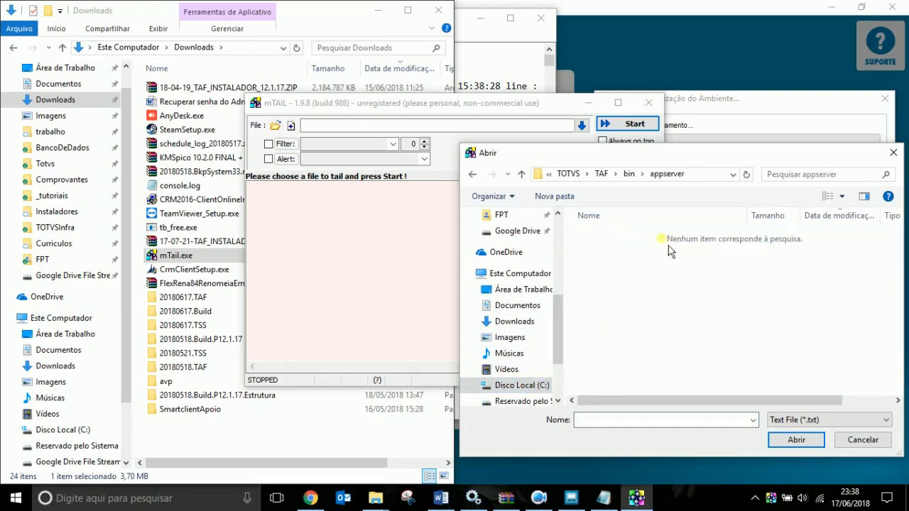
{"action": "left_click", "coordinate": [799, 420]}
{"action": "left_click", "coordinate": [789, 453]}
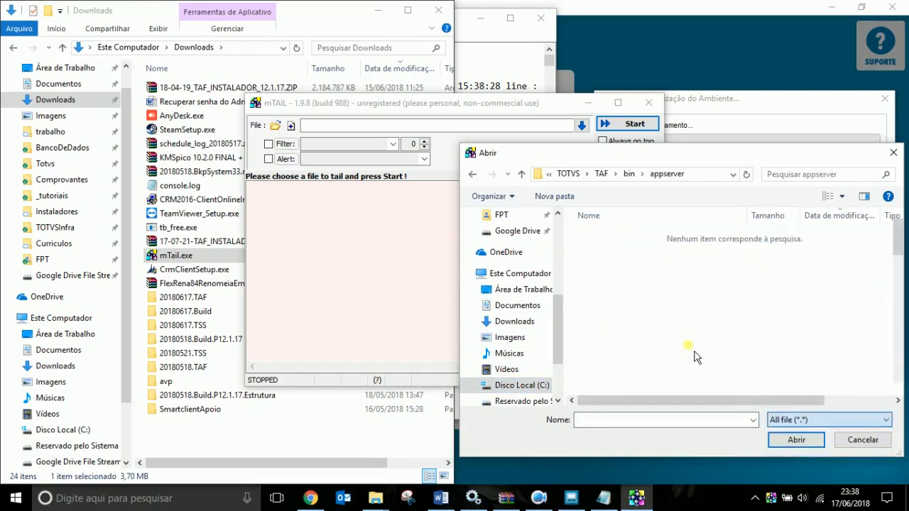
{"action": "double_click", "coordinate": [615, 250]}
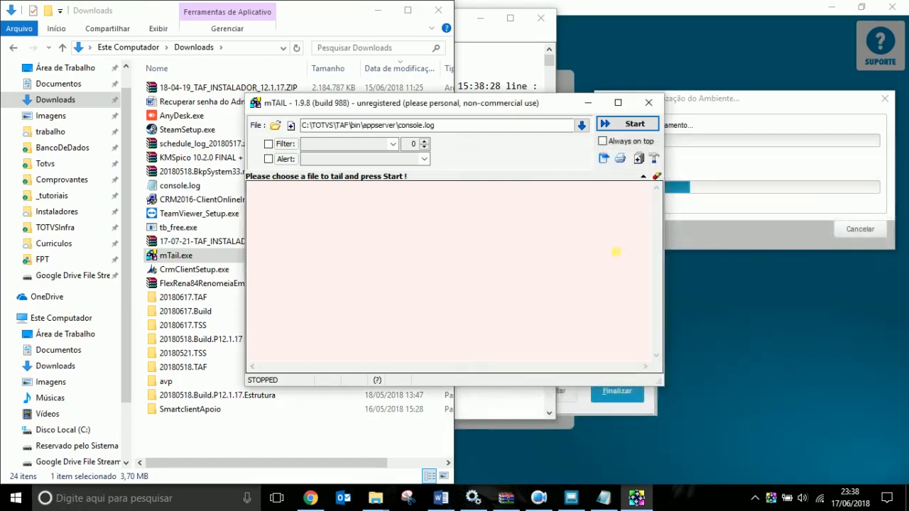
Tail console.log live full-screen, review the table loads, then snap mTail to the left half.
{"action": "left_click", "coordinate": [618, 103]}
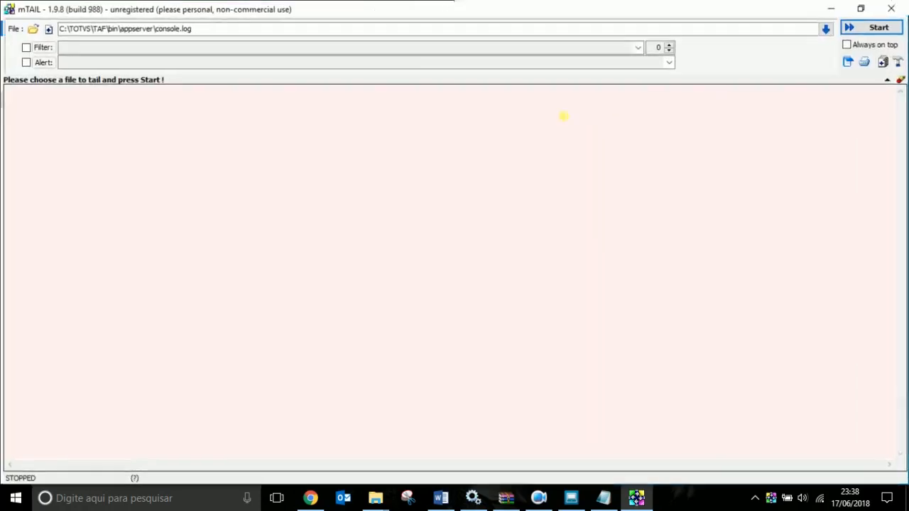
{"action": "left_click", "coordinate": [880, 27]}
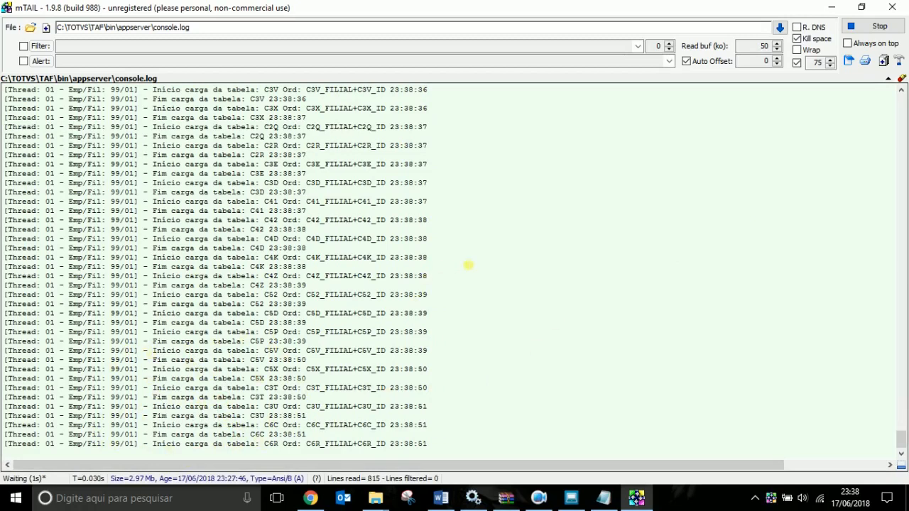
{"action": "scroll", "coordinate": [464, 270], "scroll_direction": "up", "scroll_amount": 10}
{"action": "scroll", "coordinate": [464, 273], "scroll_direction": "up", "scroll_amount": 13}
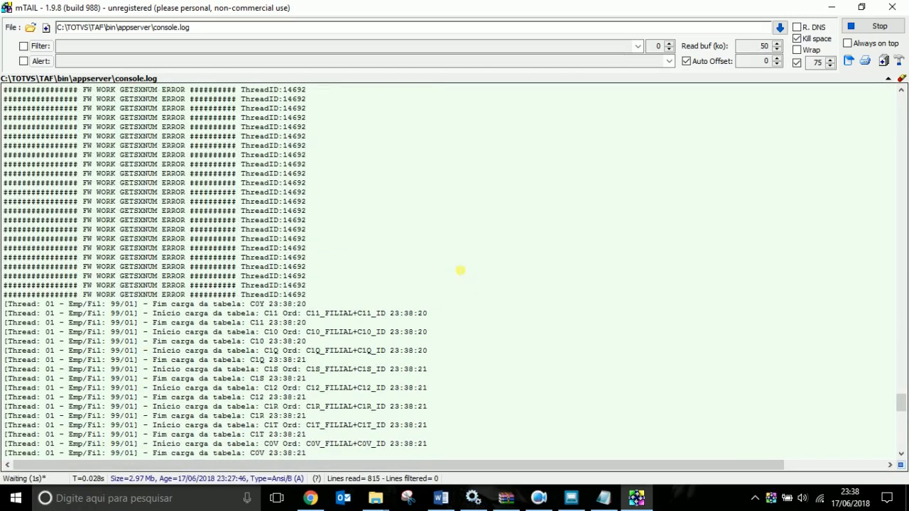
{"action": "scroll", "coordinate": [454, 238], "scroll_direction": "down", "scroll_amount": 15}
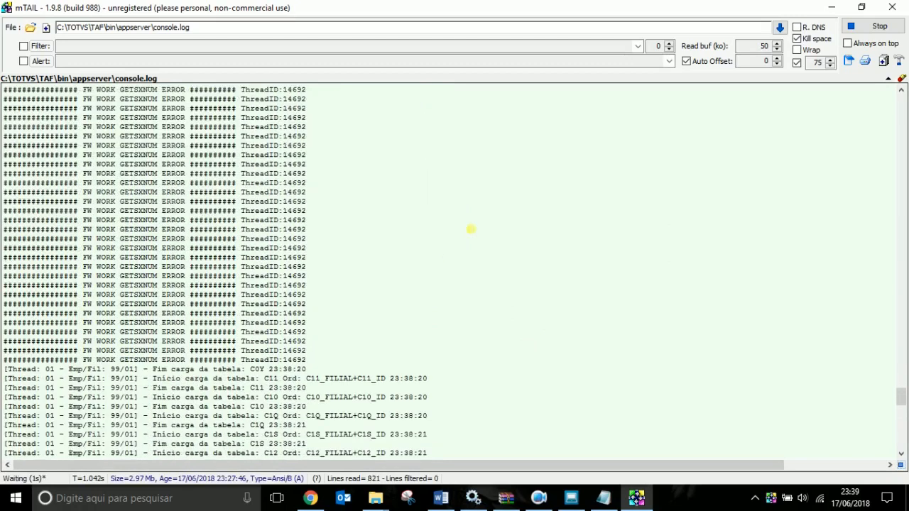
{"action": "scroll", "coordinate": [450, 263], "scroll_direction": "down", "scroll_amount": 4}
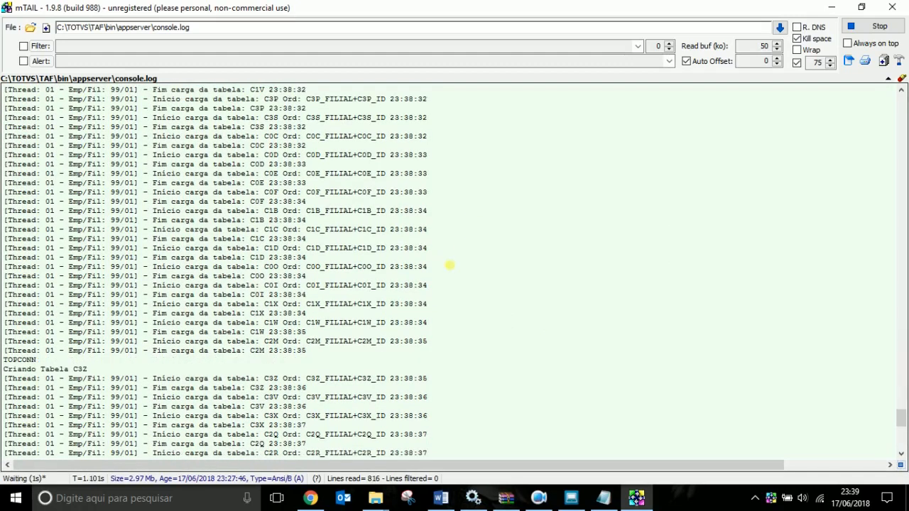
{"action": "scroll", "coordinate": [451, 306], "scroll_direction": "up", "scroll_amount": 8}
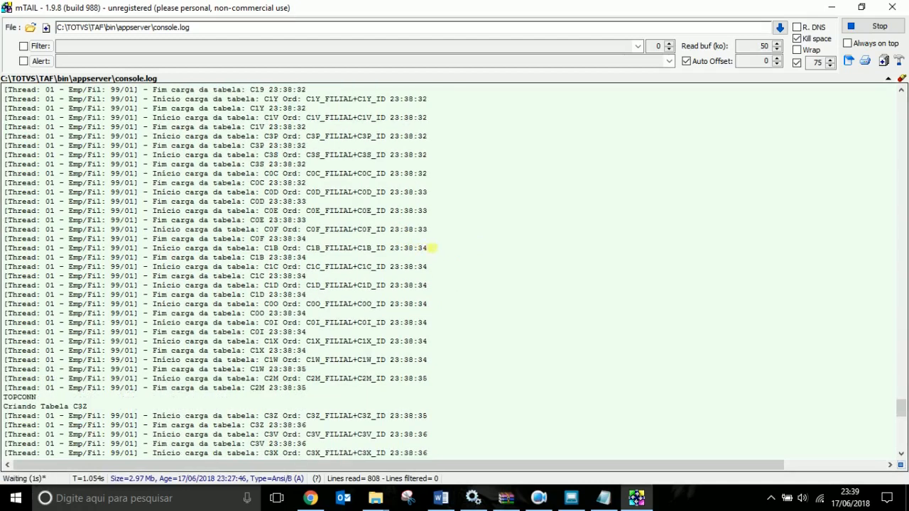
{"action": "scroll", "coordinate": [431, 246], "scroll_direction": "up", "scroll_amount": 6}
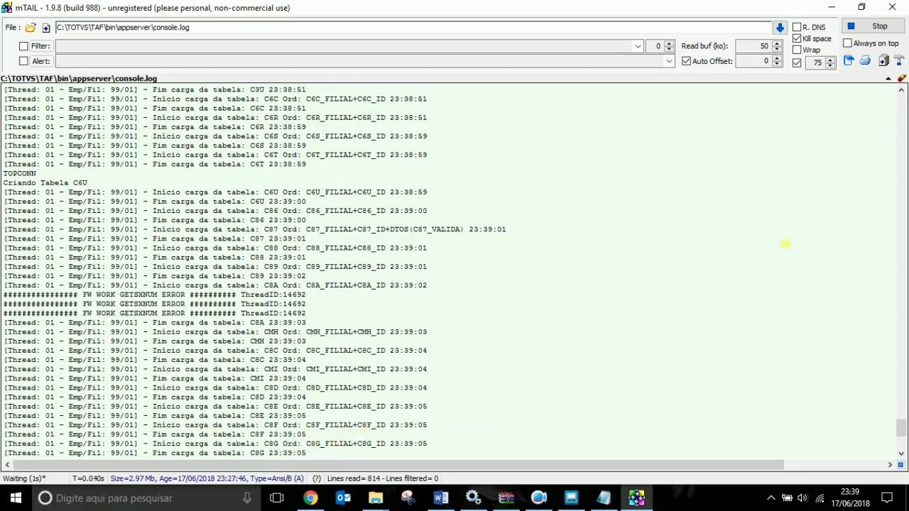
{"action": "left_click", "coordinate": [862, 7]}
{"action": "left_click_drag", "start_coordinate": [455, 103], "coordinate": [2, 113]}
Bring the running TAF update wizard forward, then put the live mTail log in front.
{"action": "left_click", "coordinate": [394, 160]}
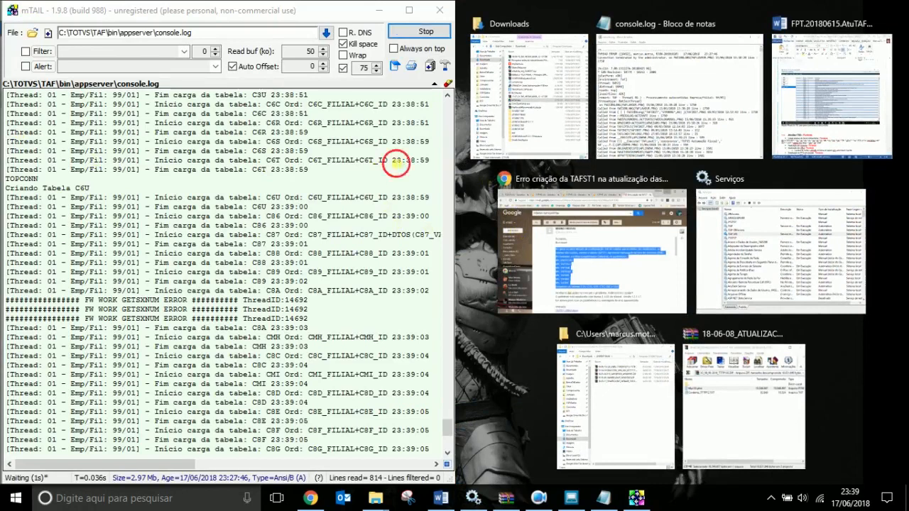
{"action": "left_click", "coordinate": [747, 178]}
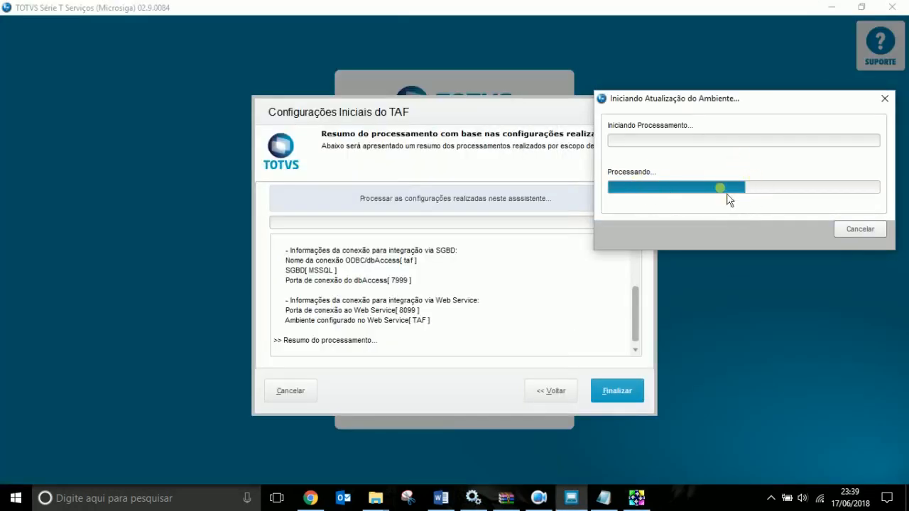
{"action": "left_click", "coordinate": [636, 498]}
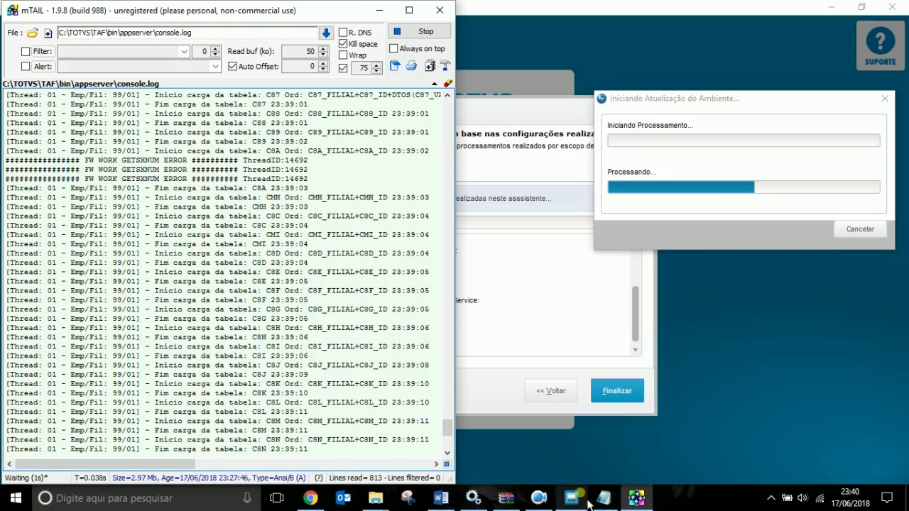
Close the Notepad copy of console.log and return to the live mTail log.
{"action": "left_click", "coordinate": [603, 498]}
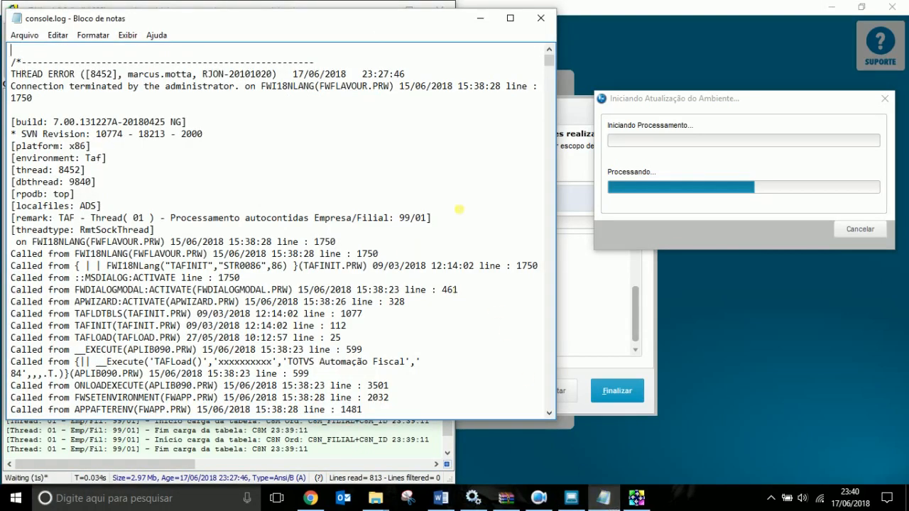
{"action": "left_click", "coordinate": [541, 18]}
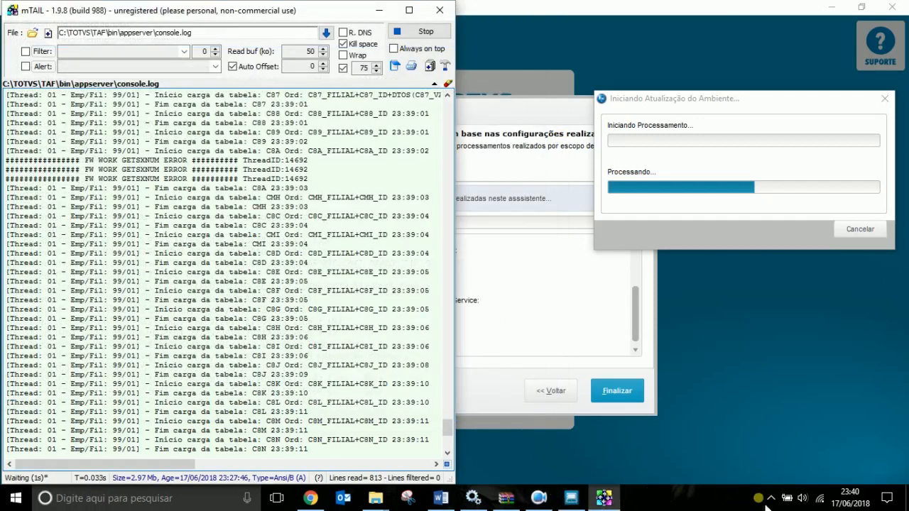
{"action": "left_click", "coordinate": [551, 502]}
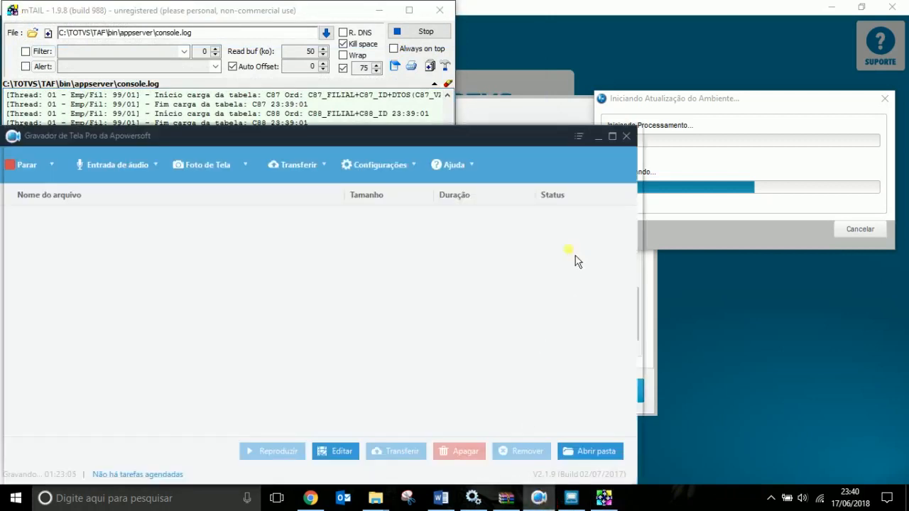
{"action": "left_click", "coordinate": [598, 136]}
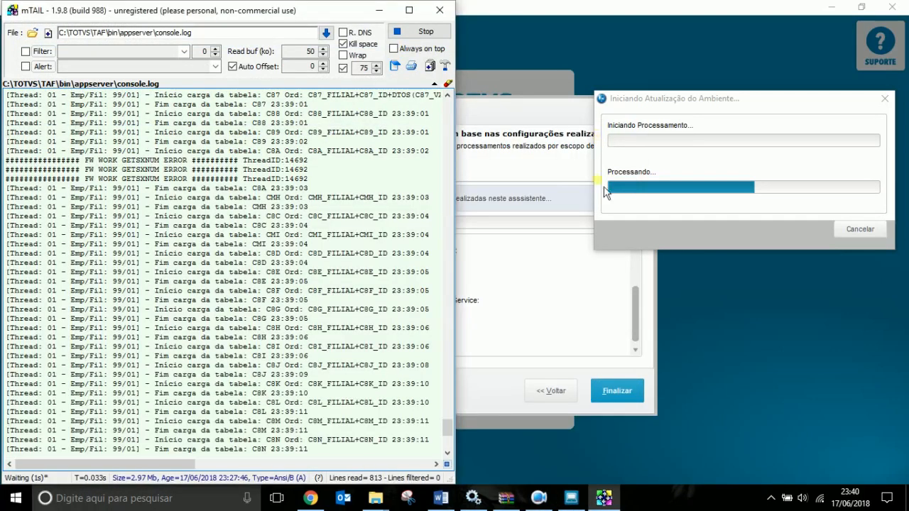
{"action": "left_click", "coordinate": [772, 498]}
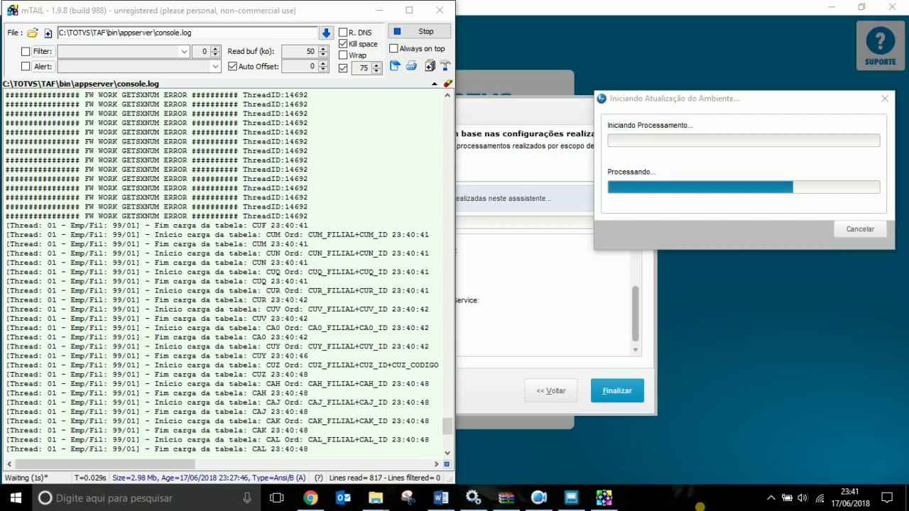
{"action": "left_click", "coordinate": [770, 497]}
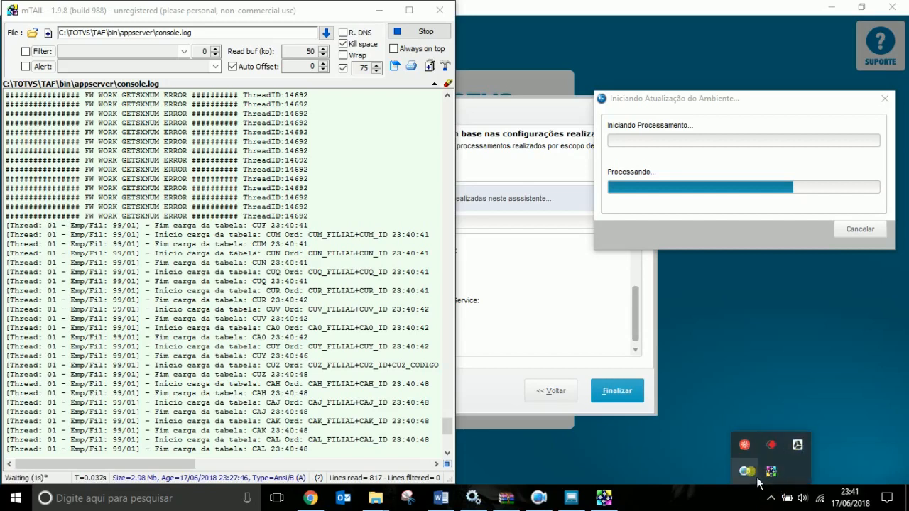
{"action": "right_click", "coordinate": [773, 476]}
Dismiss the connection-terminated error, review DBMonitor's 23:25:11 and T71990 duplicate-key errors, then close DBMonitor.
{"action": "left_click", "coordinate": [629, 364]}
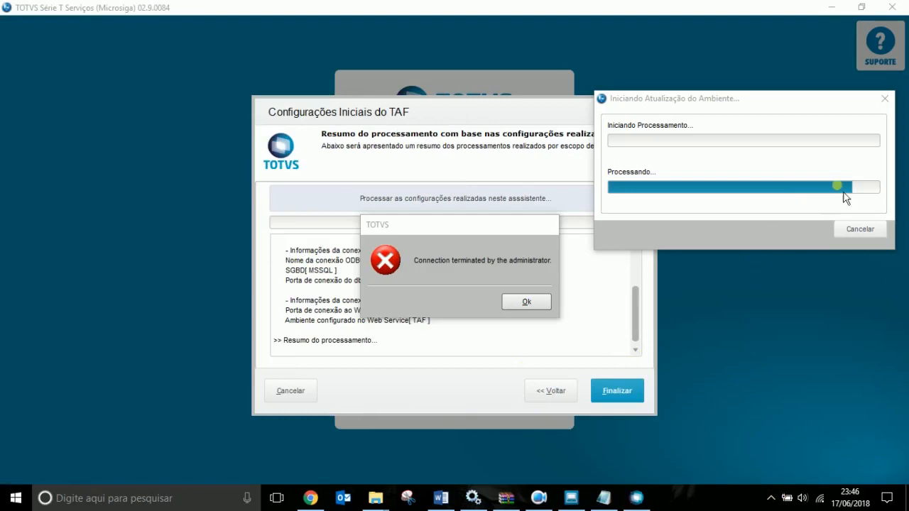
{"action": "left_click", "coordinate": [519, 304]}
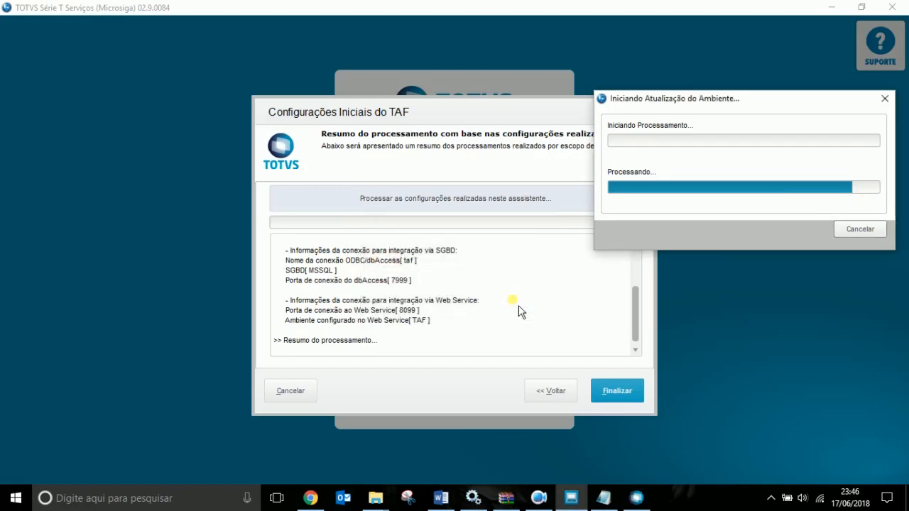
{"action": "left_click", "coordinate": [637, 497]}
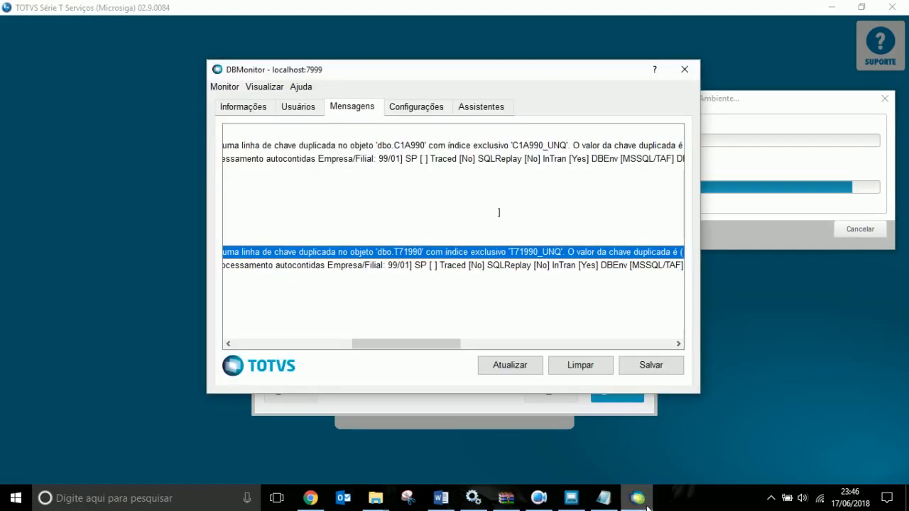
{"action": "left_click_drag", "start_coordinate": [361, 344], "coordinate": [232, 359]}
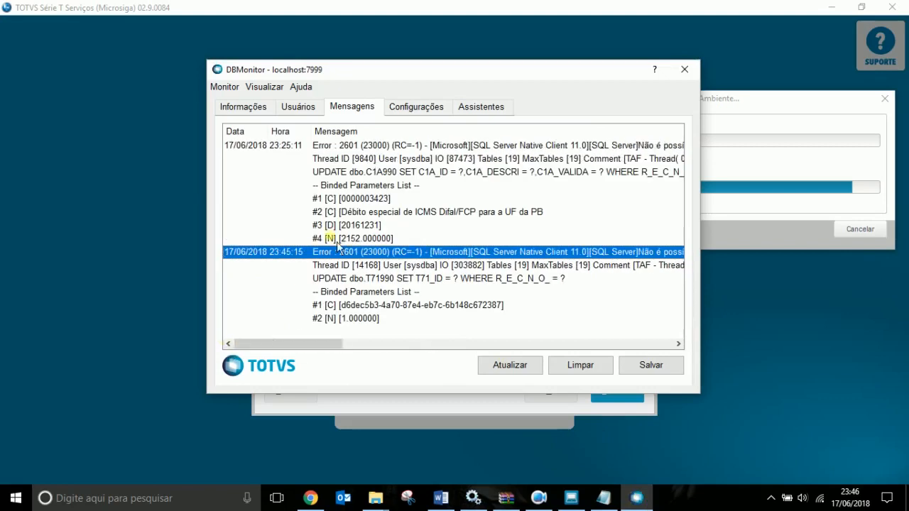
{"action": "left_click", "coordinate": [610, 154]}
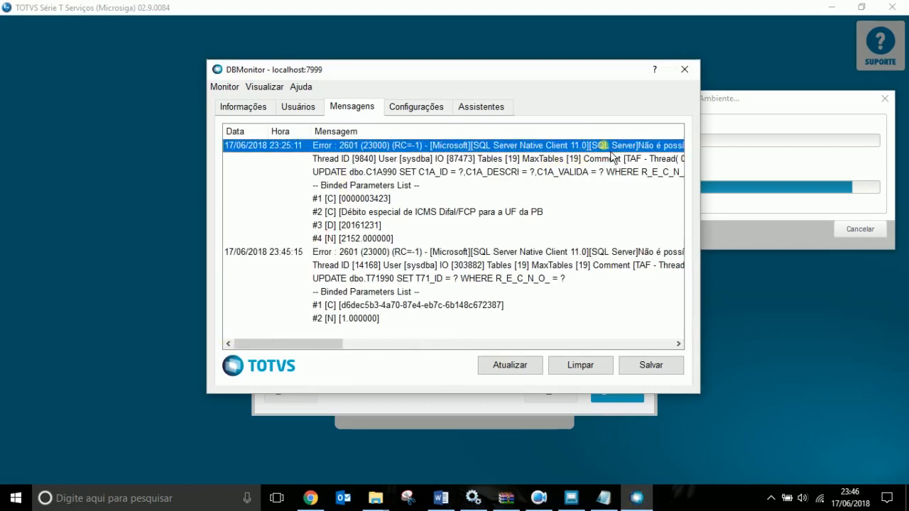
{"action": "left_click_drag", "start_coordinate": [315, 344], "coordinate": [397, 348]}
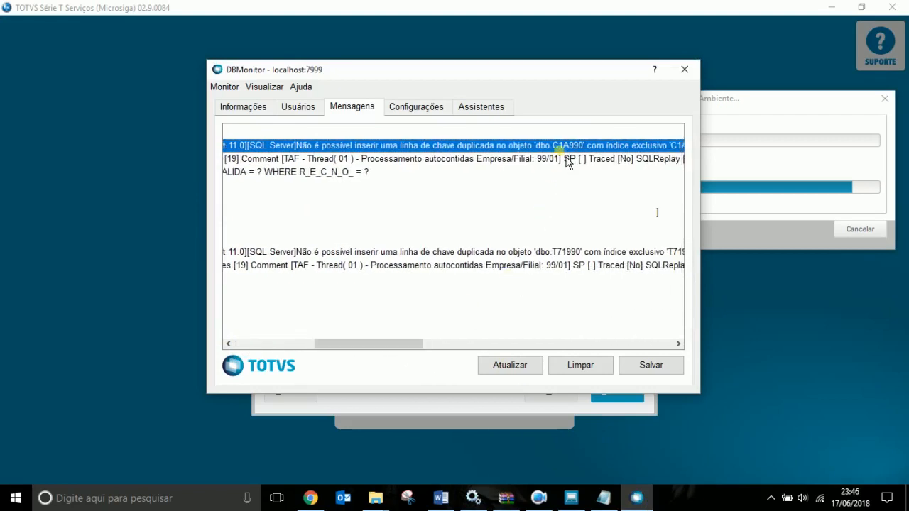
{"action": "left_click", "coordinate": [558, 252]}
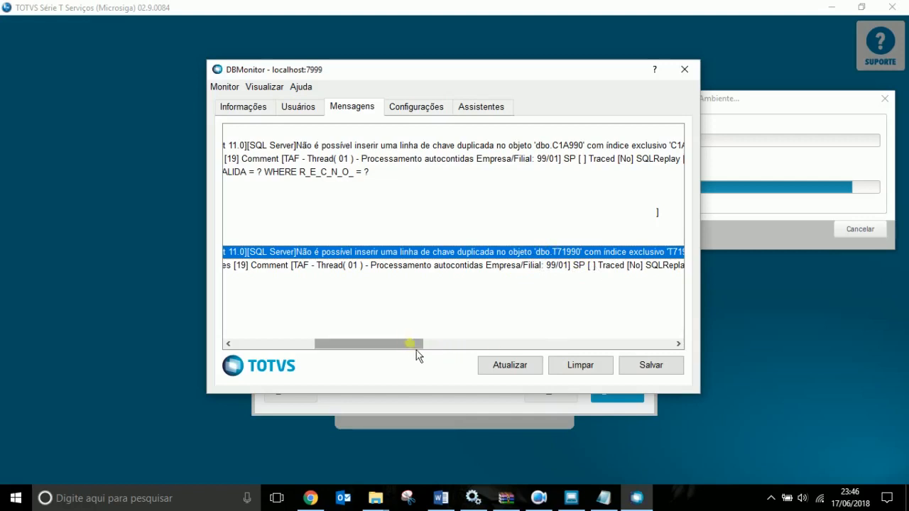
{"action": "left_click_drag", "start_coordinate": [416, 345], "coordinate": [322, 361]}
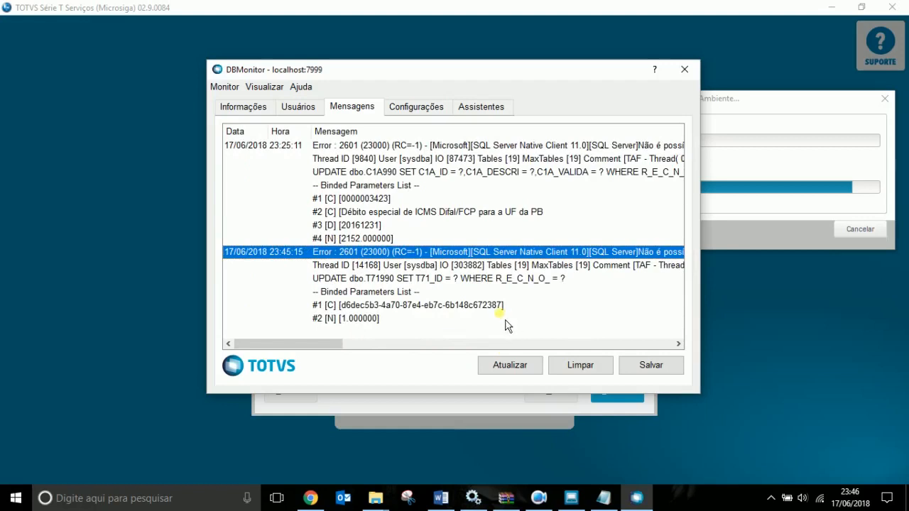
{"action": "left_click", "coordinate": [690, 76]}
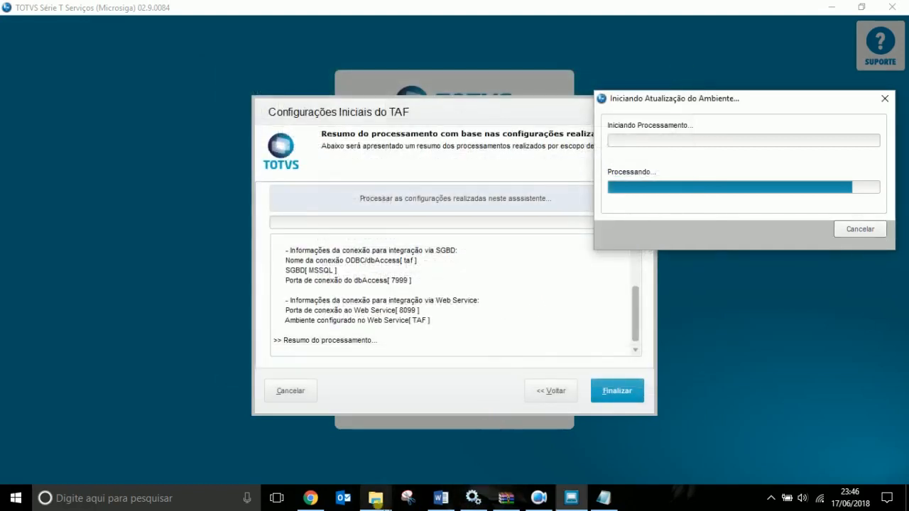
Browse from TafDbAccess to TAF\bin\smartclient and launch smartclient.exe.
{"action": "mouse_move", "coordinate": [376, 498]}
{"action": "left_click", "coordinate": [348, 475]}
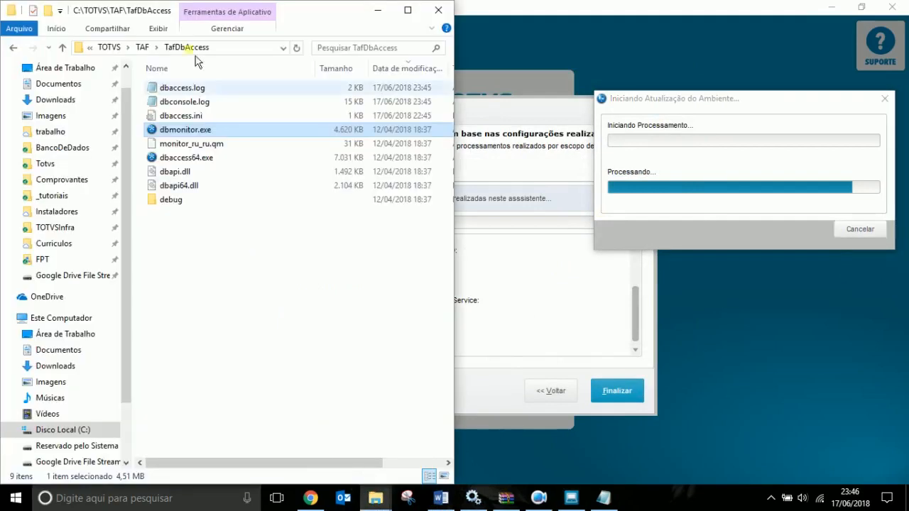
{"action": "left_click", "coordinate": [143, 47]}
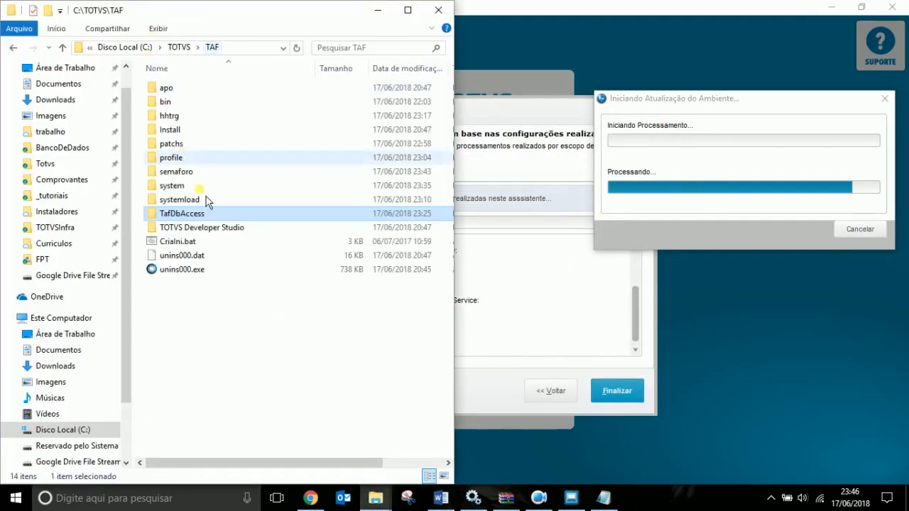
{"action": "double_click", "coordinate": [169, 101]}
{"action": "double_click", "coordinate": [181, 119]}
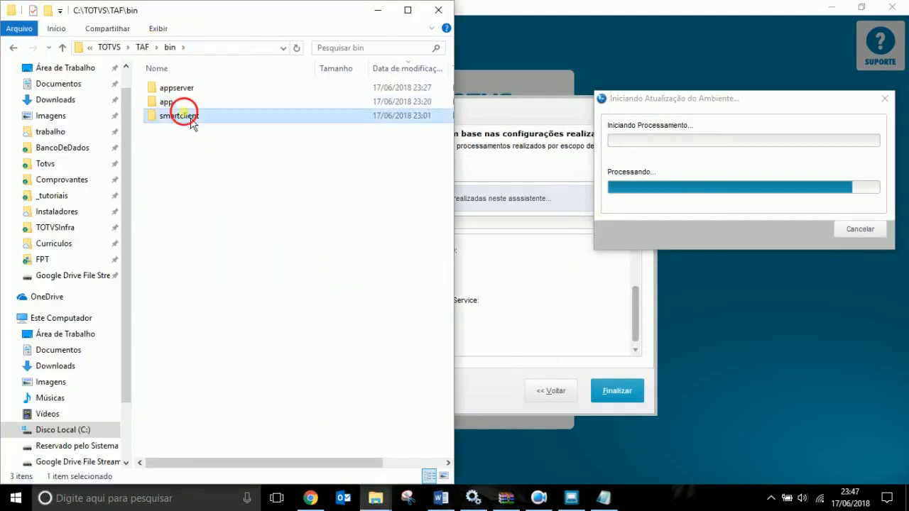
{"action": "double_click", "coordinate": [212, 117]}
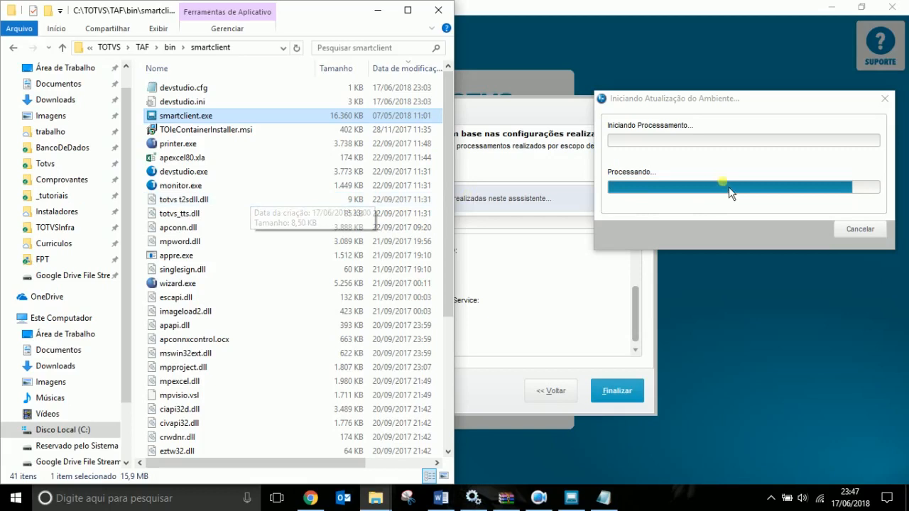
End the stalled smartclient.exe TAF wizard task in Task Manager.
{"action": "left_click", "coordinate": [745, 217]}
{"action": "right_click", "coordinate": [661, 497]}
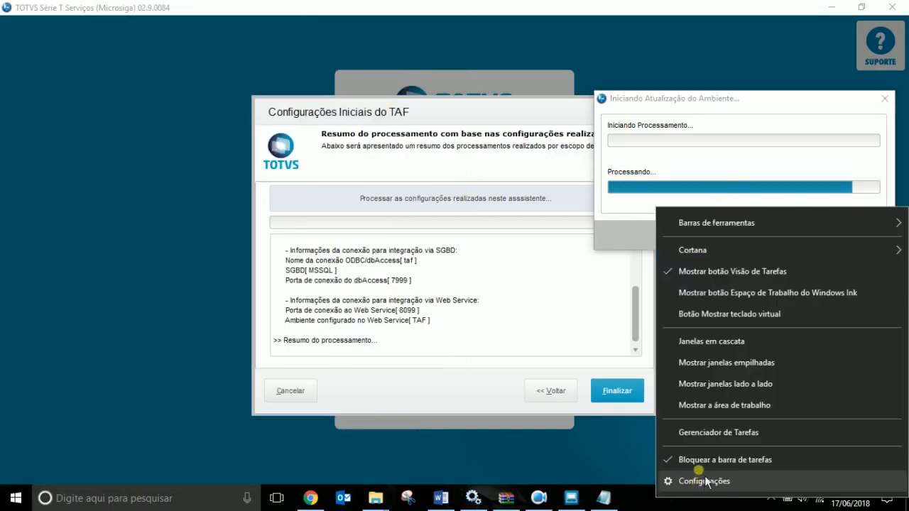
{"action": "left_click", "coordinate": [703, 435]}
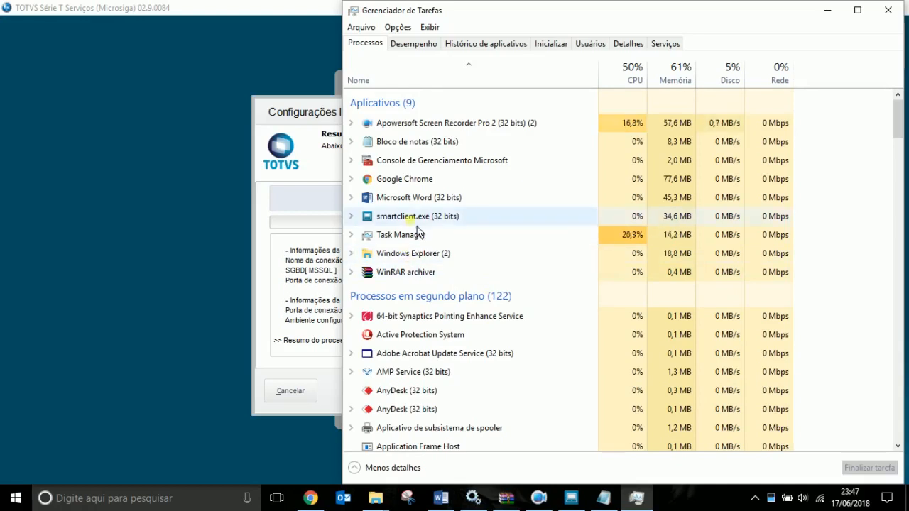
{"action": "left_click", "coordinate": [860, 472]}
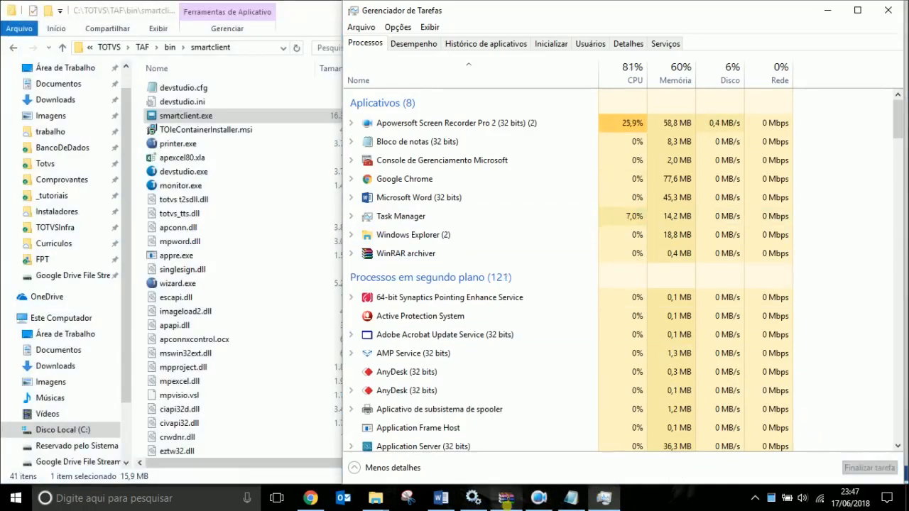
Paste a screenshot under the wizard rerun note in the Word report, then delete the duplicate.
{"action": "left_click", "coordinate": [441, 499]}
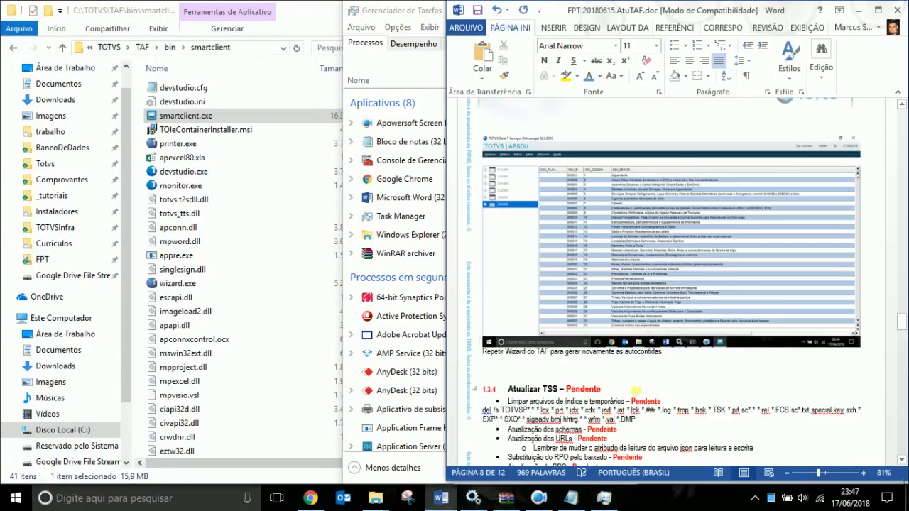
{"action": "key", "text": "ctrl+v"}
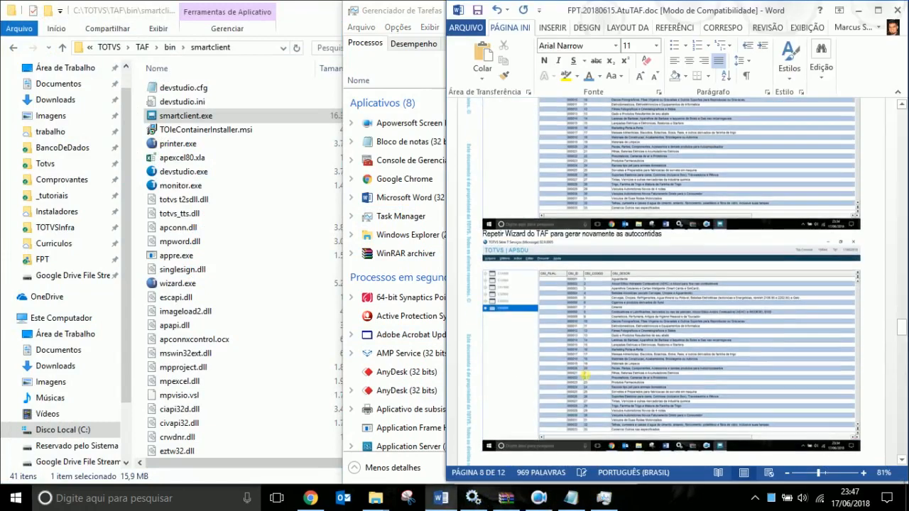
{"action": "left_click", "coordinate": [601, 370]}
{"action": "key", "text": "Delete"}
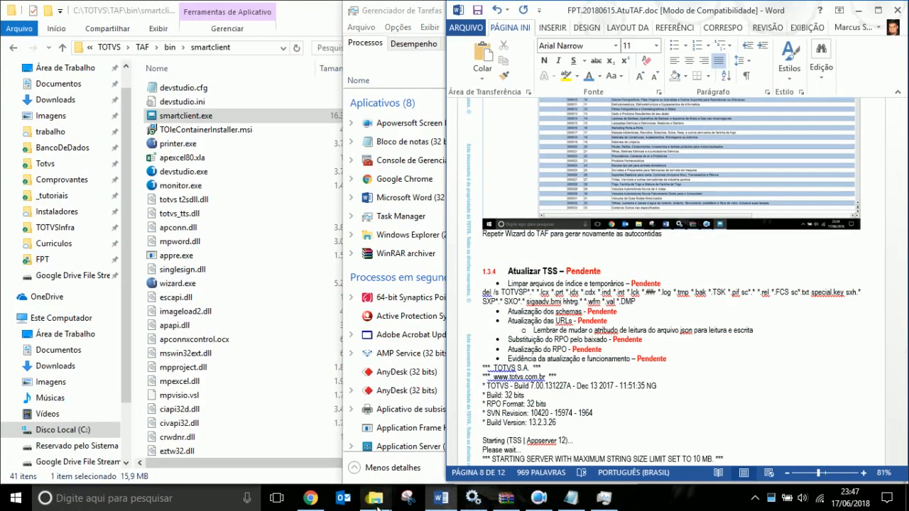
Navigate Explorer back from smartclient through bin to the TAF folder.
{"action": "mouse_move", "coordinate": [378, 506]}
{"action": "left_click", "coordinate": [338, 441]}
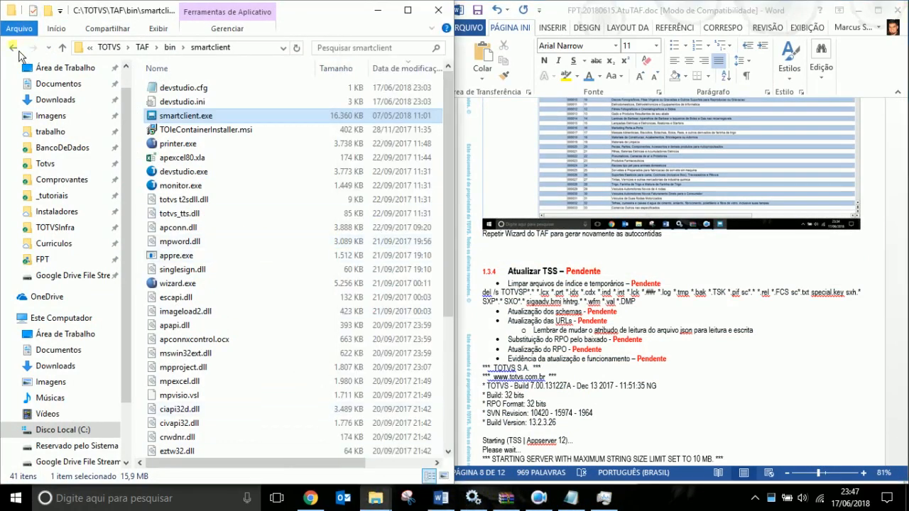
{"action": "left_click", "coordinate": [15, 50]}
{"action": "left_click", "coordinate": [15, 50]}
{"action": "left_click", "coordinate": [16, 49]}
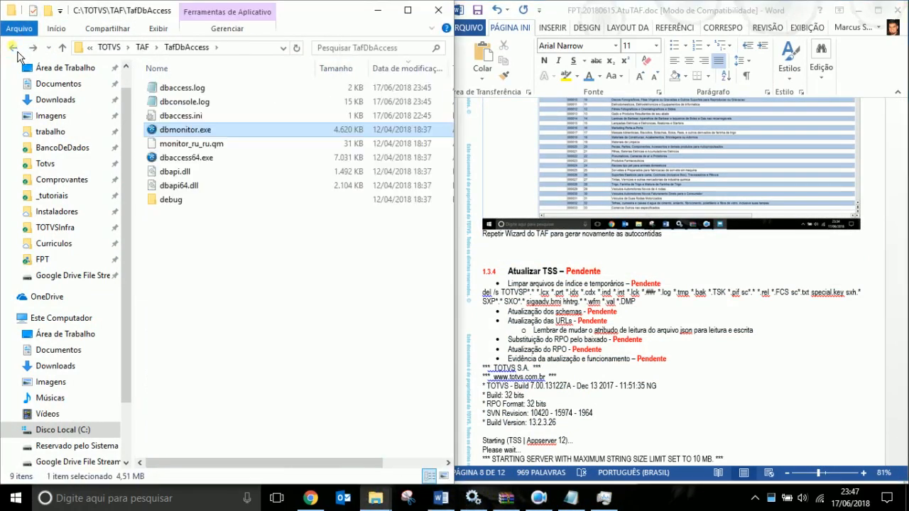
{"action": "double_click", "coordinate": [176, 138]}
{"action": "key", "text": "Return"}
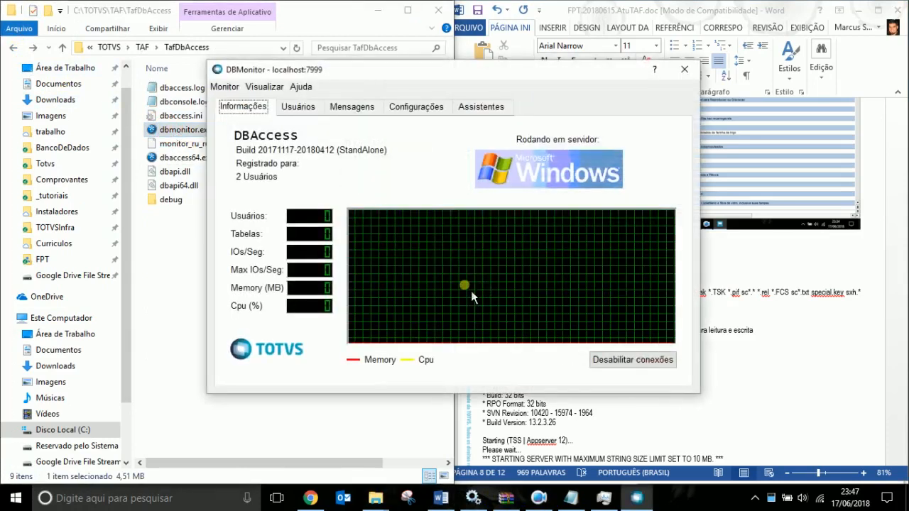
{"action": "left_click", "coordinate": [351, 106]}
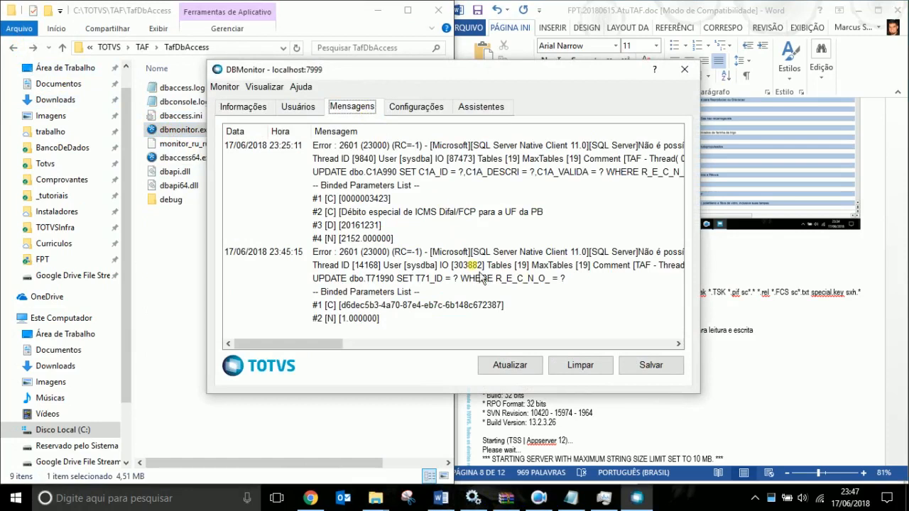
{"action": "left_click", "coordinate": [494, 279]}
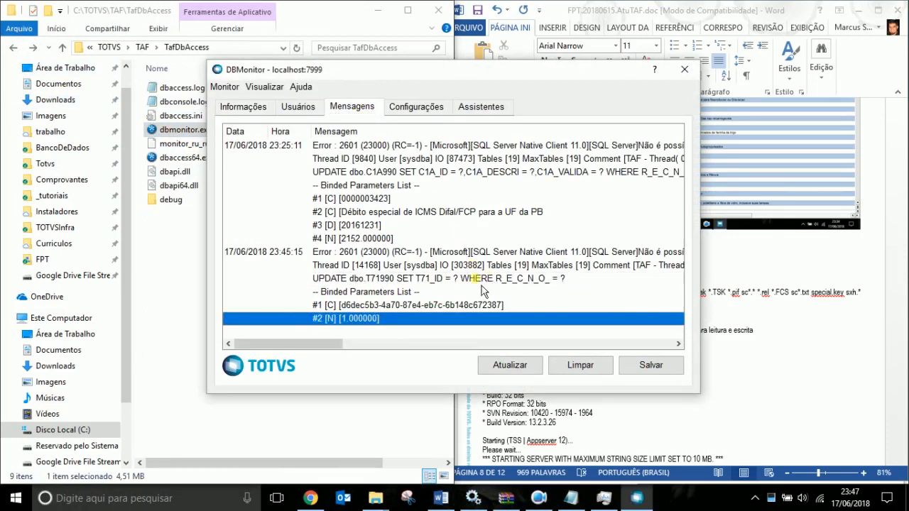
{"action": "left_click", "coordinate": [518, 269]}
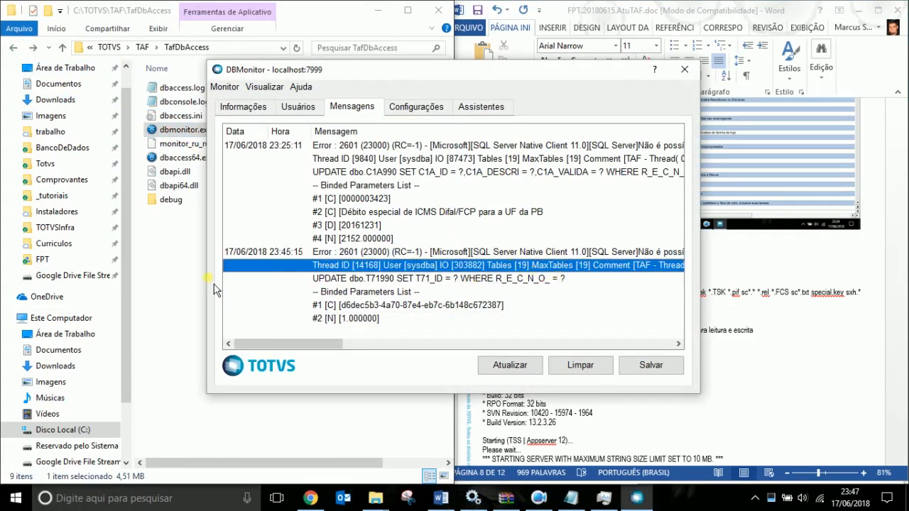
{"action": "left_click_drag", "start_coordinate": [211, 278], "coordinate": [11, 277]}
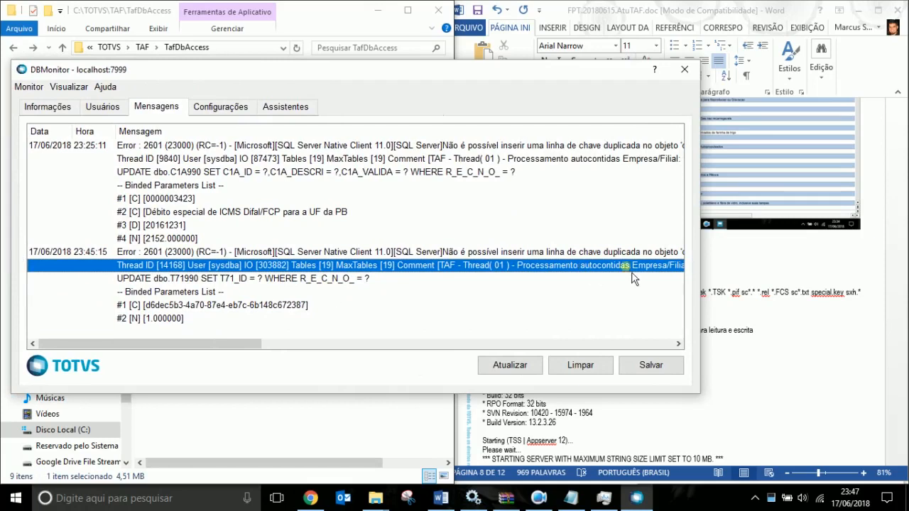
{"action": "left_click_drag", "start_coordinate": [708, 242], "coordinate": [907, 245]}
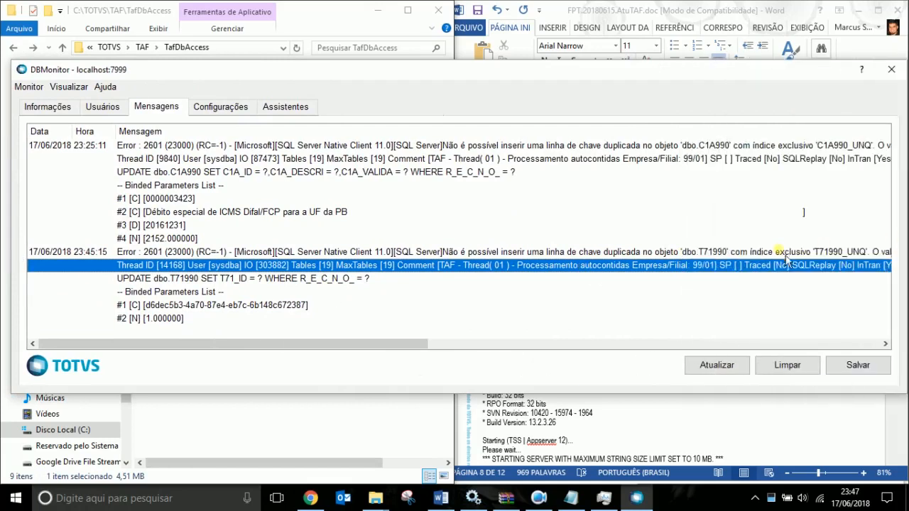
{"action": "left_click", "coordinate": [716, 252]}
{"action": "left_click_drag", "start_coordinate": [403, 345], "coordinate": [440, 348]}
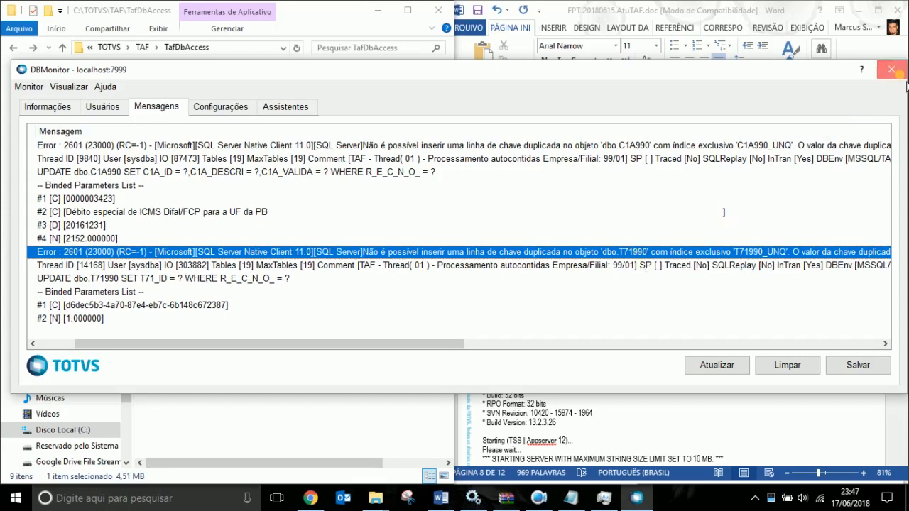
{"action": "left_click", "coordinate": [891, 69]}
Paste the DBMonitor error screenshot below the wizard note, then browse Explorer to TAF\bin\smartclient.
{"action": "left_click", "coordinate": [602, 248]}
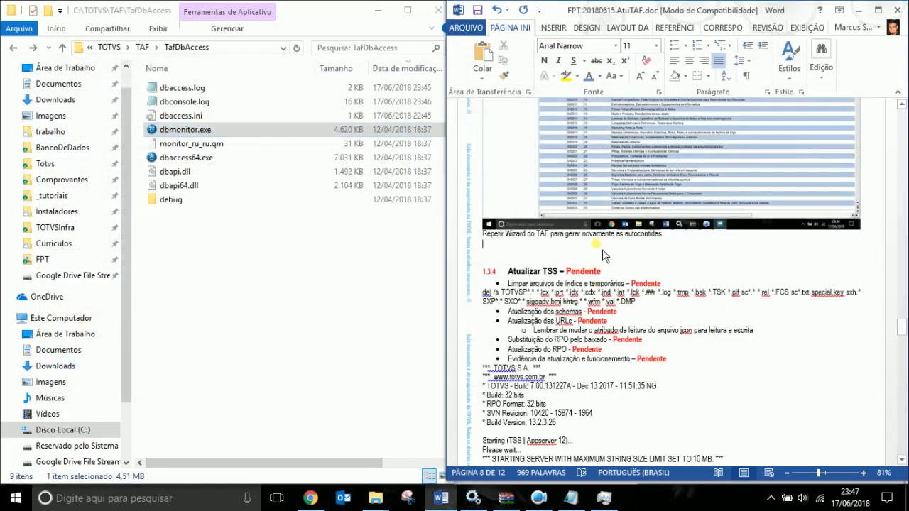
{"action": "key", "text": "ctrl+v"}
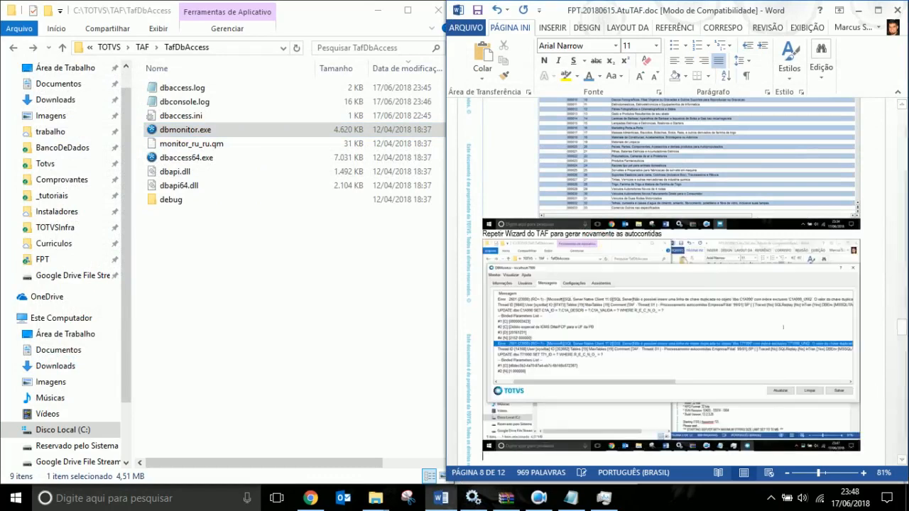
{"action": "left_click", "coordinate": [140, 46]}
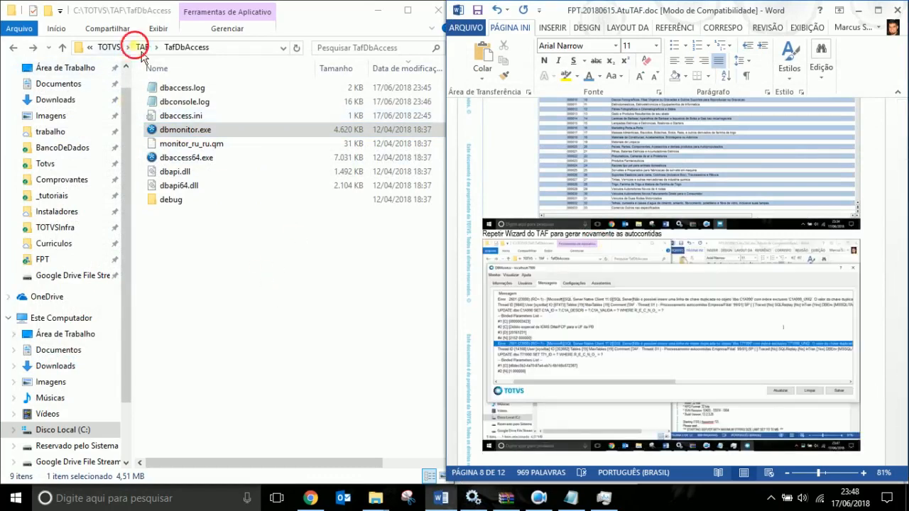
{"action": "double_click", "coordinate": [176, 102]}
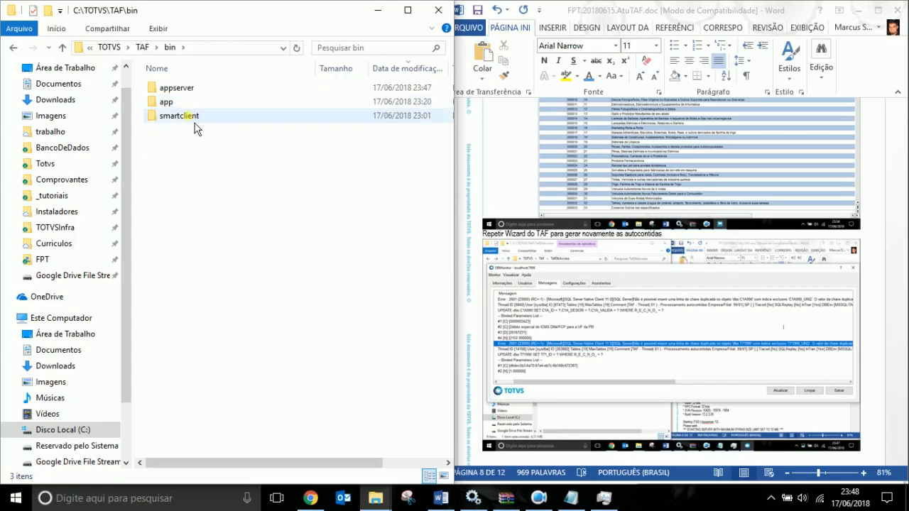
{"action": "double_click", "coordinate": [192, 118]}
{"action": "left_click", "coordinate": [186, 115]}
Start SmartClient, log in as admin and connect through the Top Connect driver.
{"action": "double_click", "coordinate": [186, 115]}
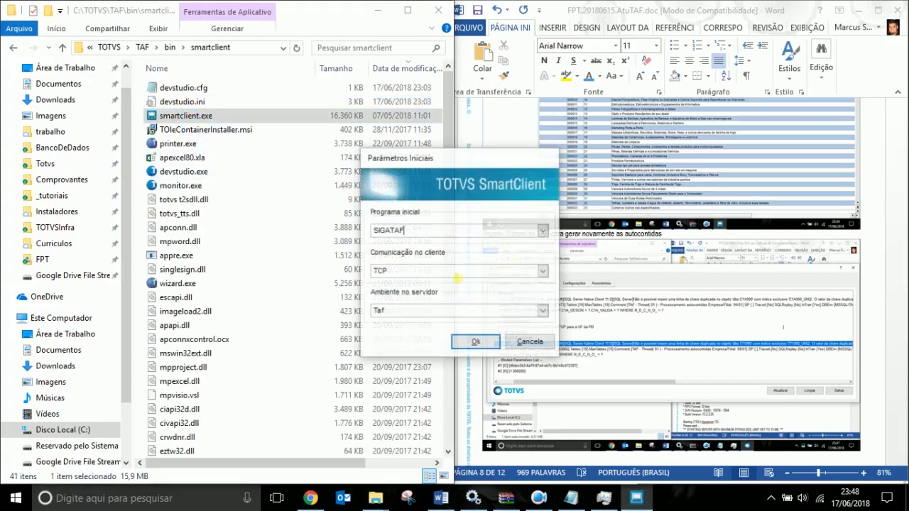
{"action": "key", "text": "Return"}
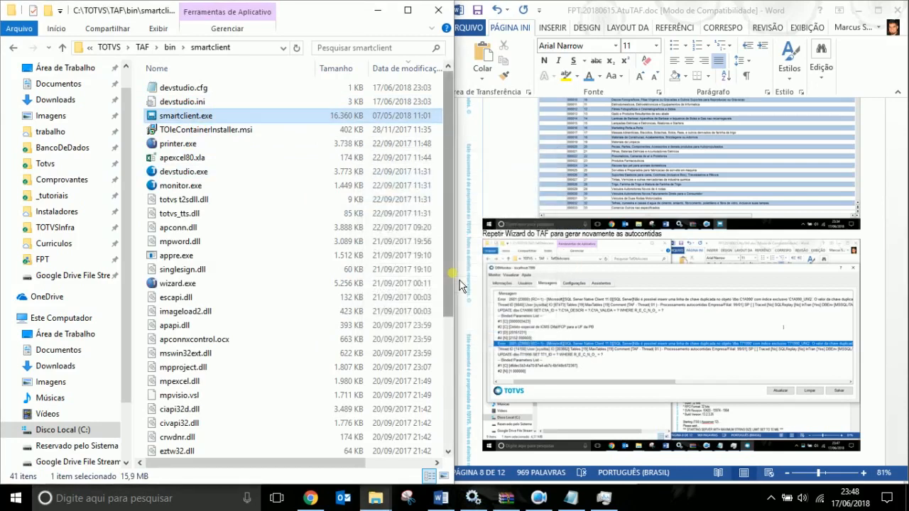
{"action": "type", "text": "admin"}
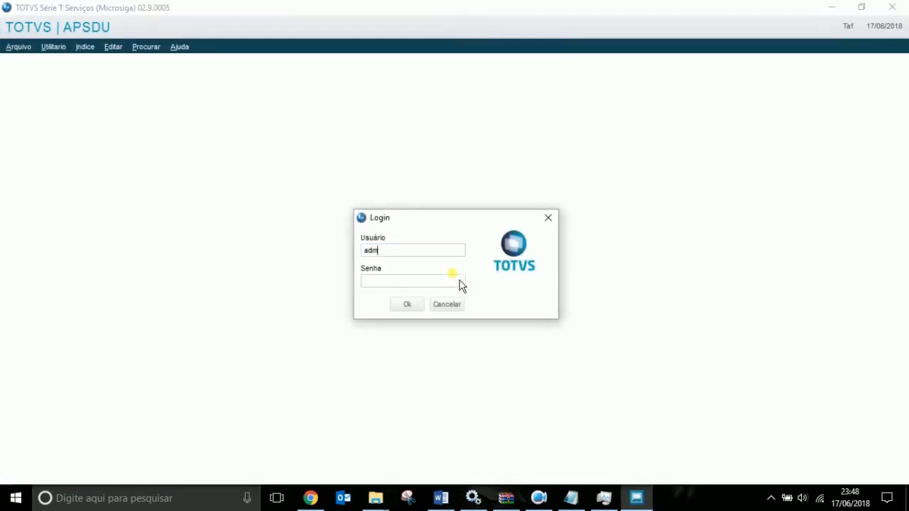
{"action": "key", "text": "Tab"}
{"action": "key", "text": "Tab"}
{"action": "key", "text": "Return"}
{"action": "key", "text": "Down"}
{"action": "key", "text": "Tab"}
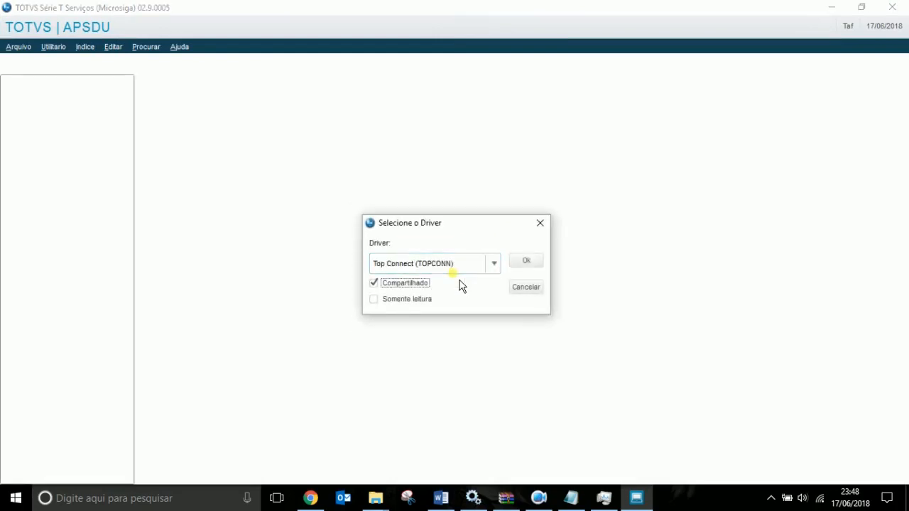
{"action": "key", "text": "Tab"}
{"action": "key", "text": "Return"}
{"action": "key", "text": "Tab"}
{"action": "key", "text": "Tab"}
{"action": "key", "text": "Tab"}
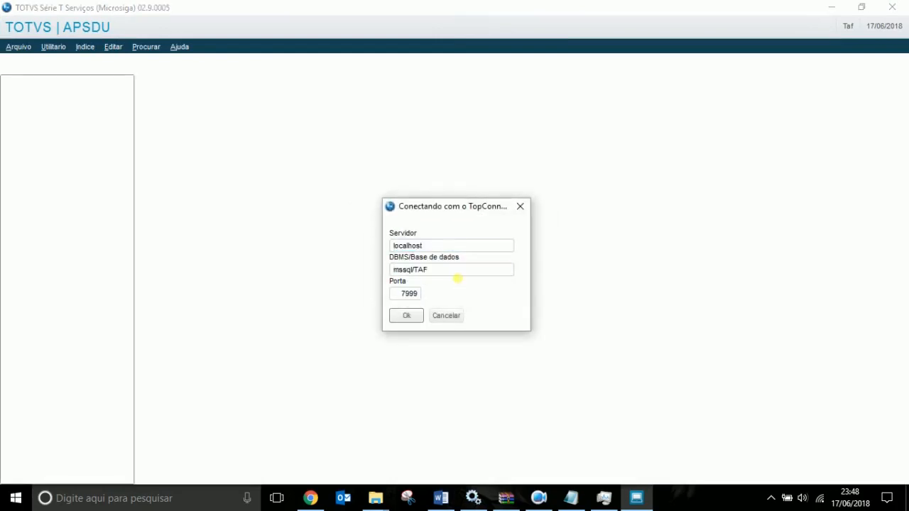
{"action": "key", "text": "Return"}
Open table T71990, drop it via Utilitario > Drop Table, and exit APSDU.
{"action": "type", "text": "T71"}
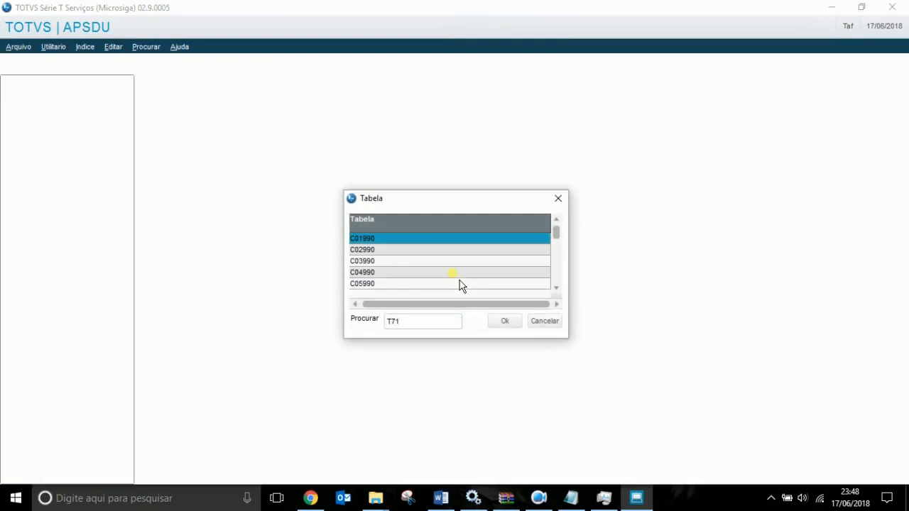
{"action": "key", "text": "Return"}
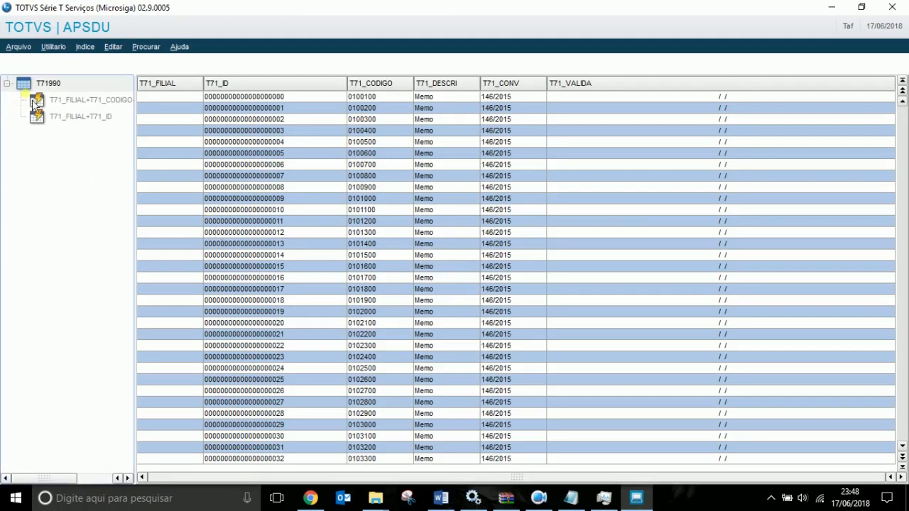
{"action": "left_click", "coordinate": [53, 46]}
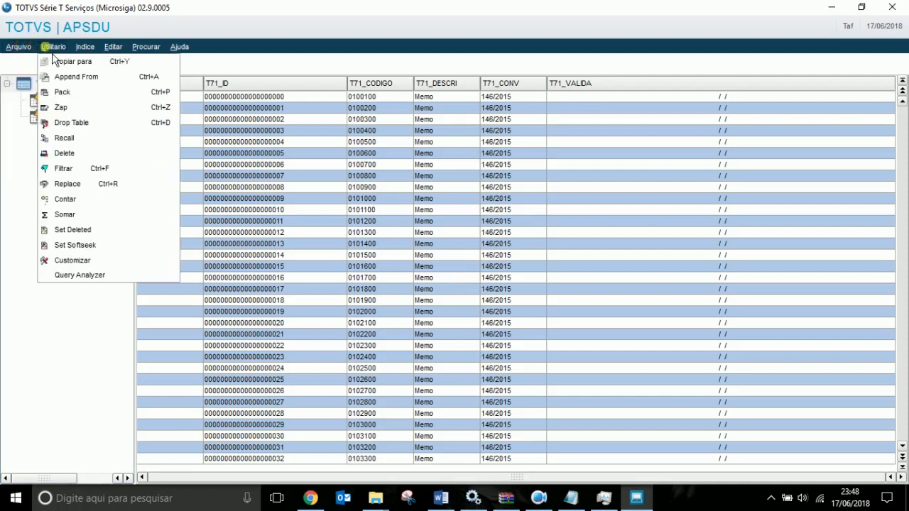
{"action": "left_click", "coordinate": [77, 138]}
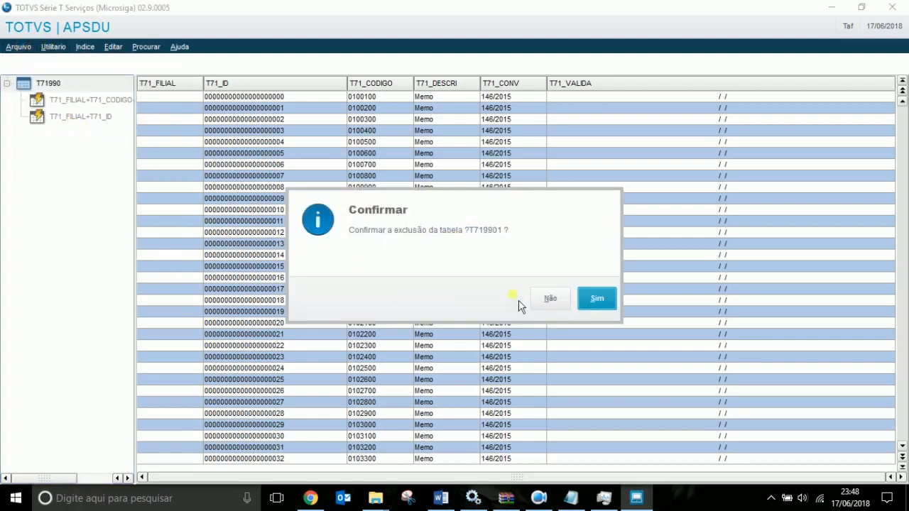
{"action": "left_click", "coordinate": [605, 302]}
{"action": "left_click", "coordinate": [892, 7]}
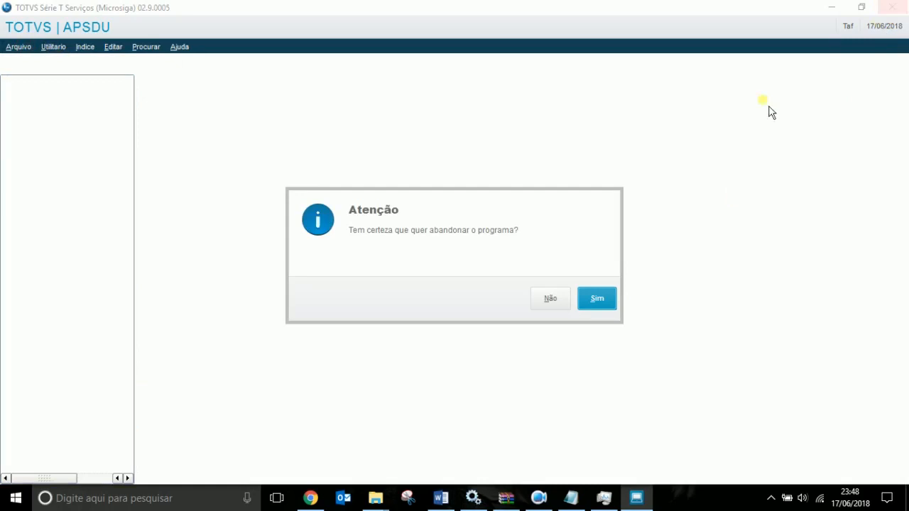
{"action": "left_click", "coordinate": [594, 299]}
{"action": "left_click", "coordinate": [588, 336]}
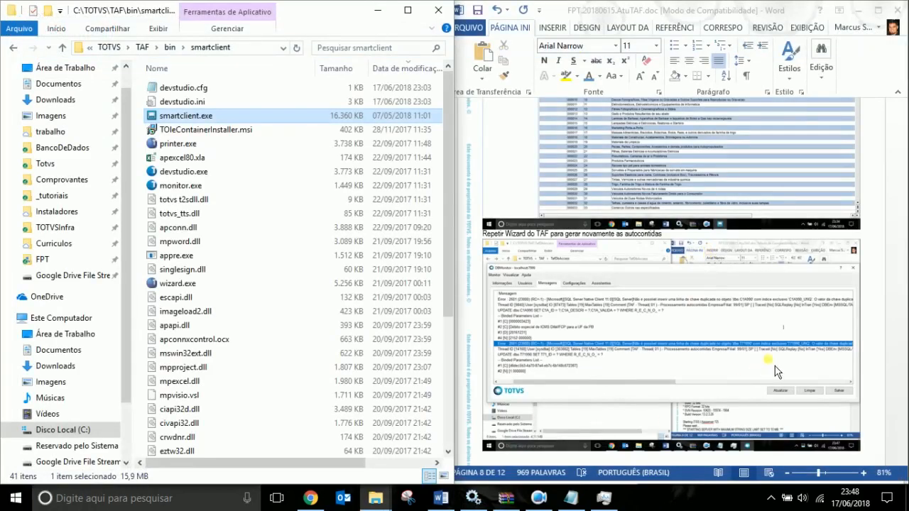
Type 'Dropamos a tabela T71990' below the screenshot in the Word report and start a new line.
{"action": "scroll", "coordinate": [777, 371], "scroll_direction": "down", "scroll_amount": 3}
{"action": "left_click", "coordinate": [549, 337]}
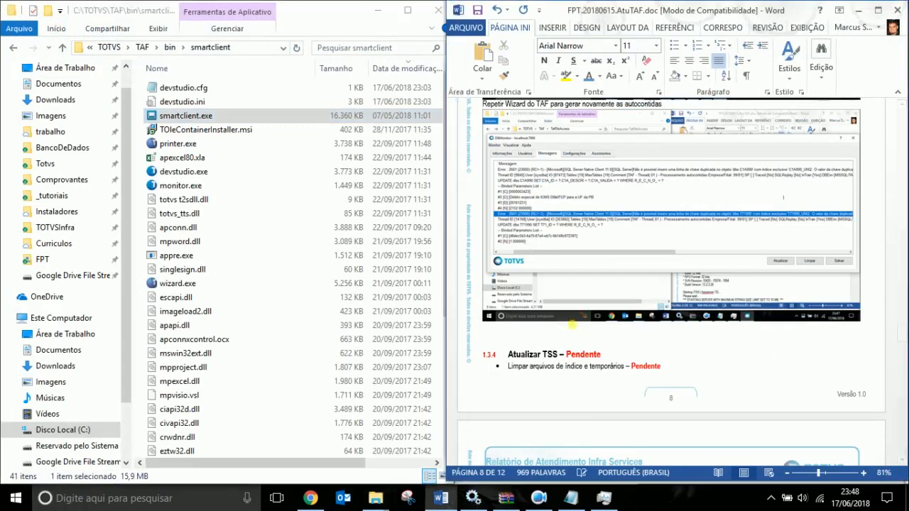
{"action": "left_click", "coordinate": [571, 327]}
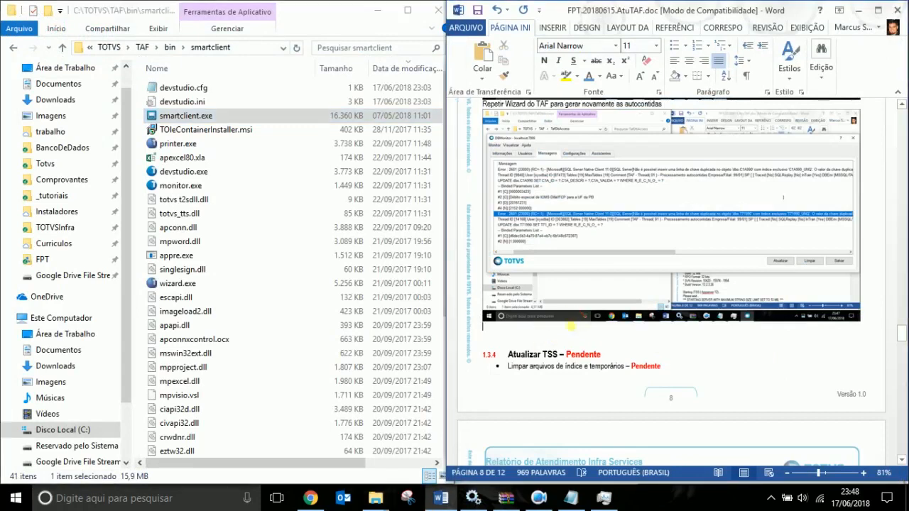
{"action": "type", "text": "Dropamos"}
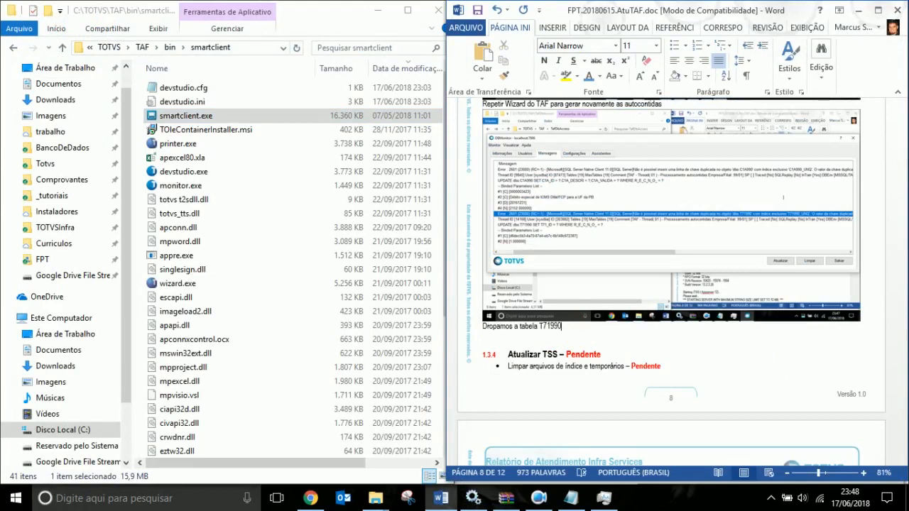
{"action": "type", "text": "a tabela T71990"}
{"action": "key", "text": "Return"}
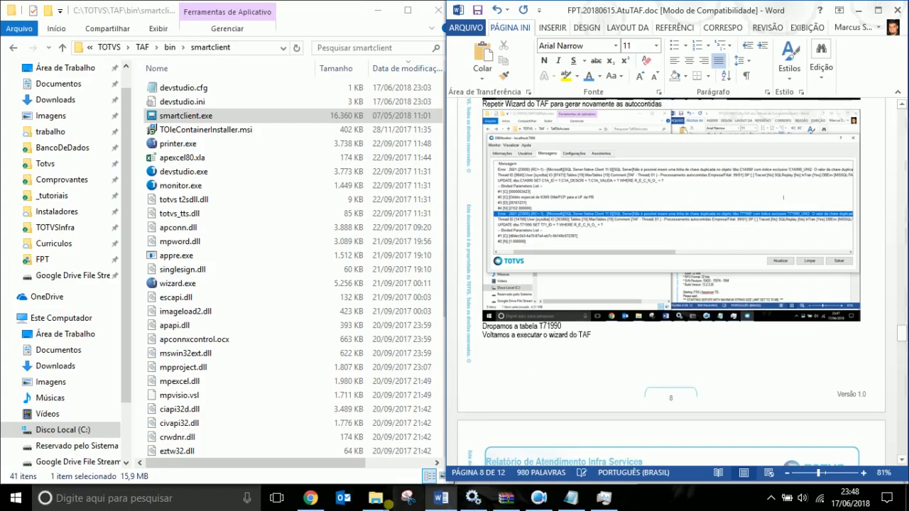
Relaunch SmartClient with SIGATAF as the initial program and log in as admin.
{"action": "left_click", "coordinate": [199, 116]}
{"action": "double_click", "coordinate": [199, 115]}
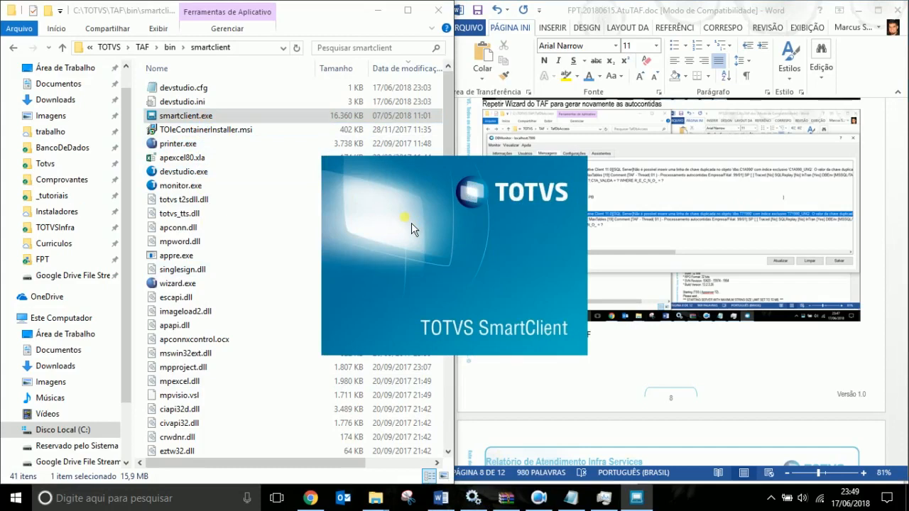
{"action": "left_click", "coordinate": [543, 230]}
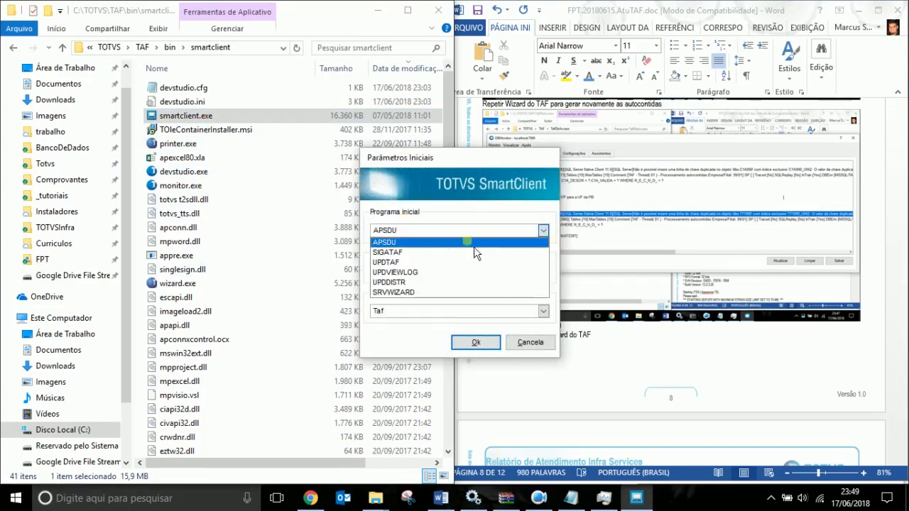
{"action": "left_click", "coordinate": [410, 245]}
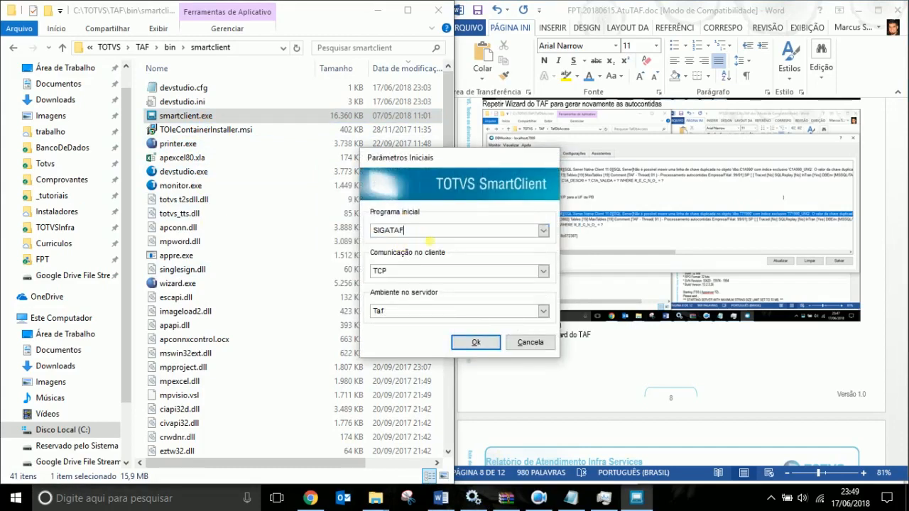
{"action": "key", "text": "Escape"}
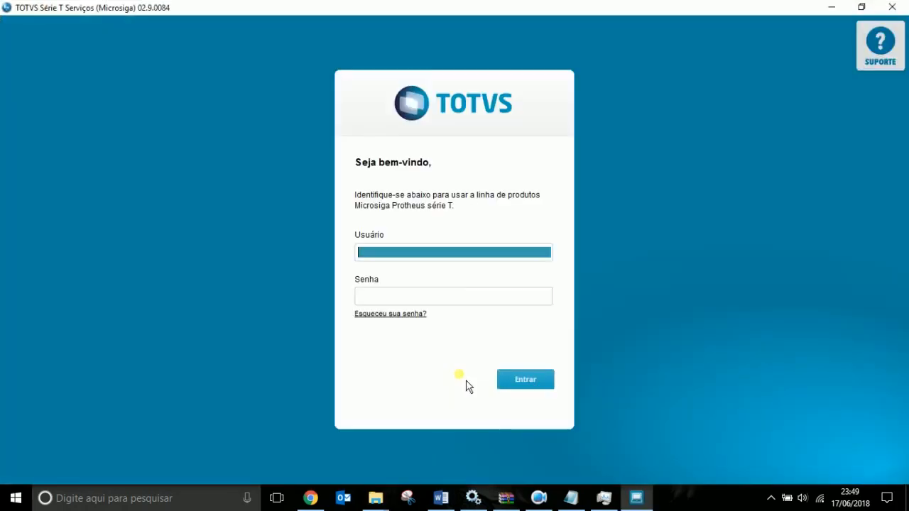
{"action": "type", "text": "admin"}
{"action": "key", "text": "Tab"}
{"action": "key", "text": "Tab"}
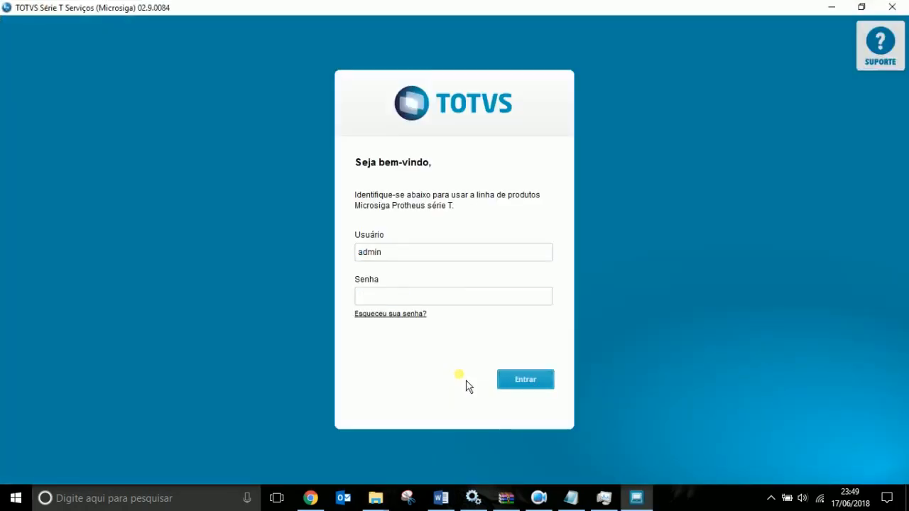
{"action": "key", "text": "Return"}
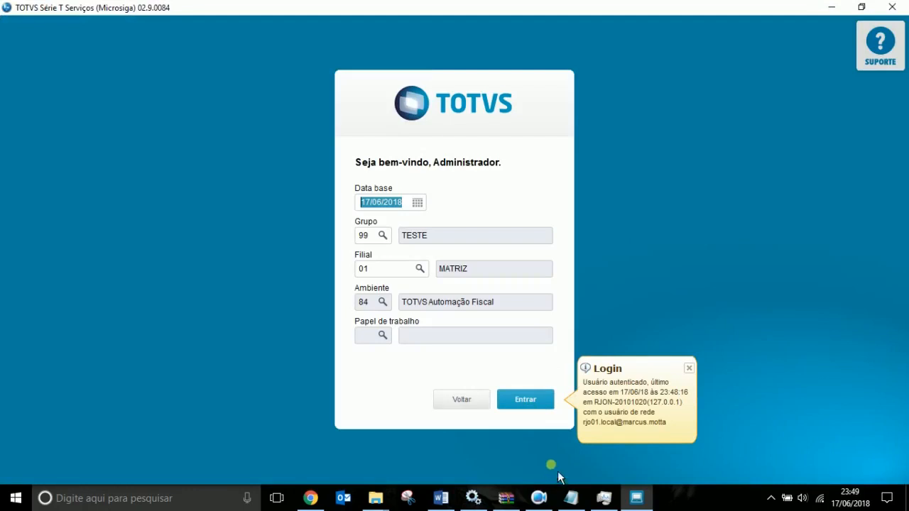
{"action": "left_click", "coordinate": [527, 400]}
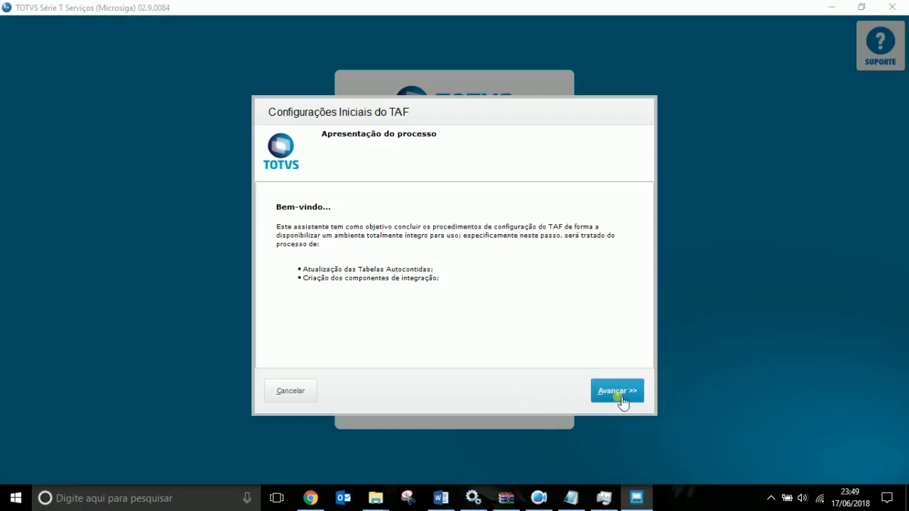
Mark group 99 TESTE, pass the layout, dbAccess and Web Service pages, and start processing.
{"action": "left_click", "coordinate": [621, 395]}
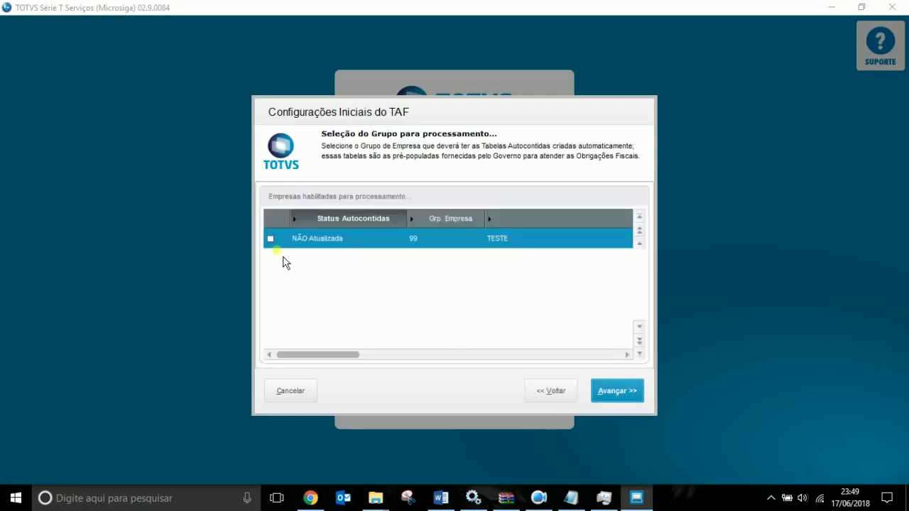
{"action": "left_click", "coordinate": [271, 241]}
{"action": "double_click", "coordinate": [270, 240]}
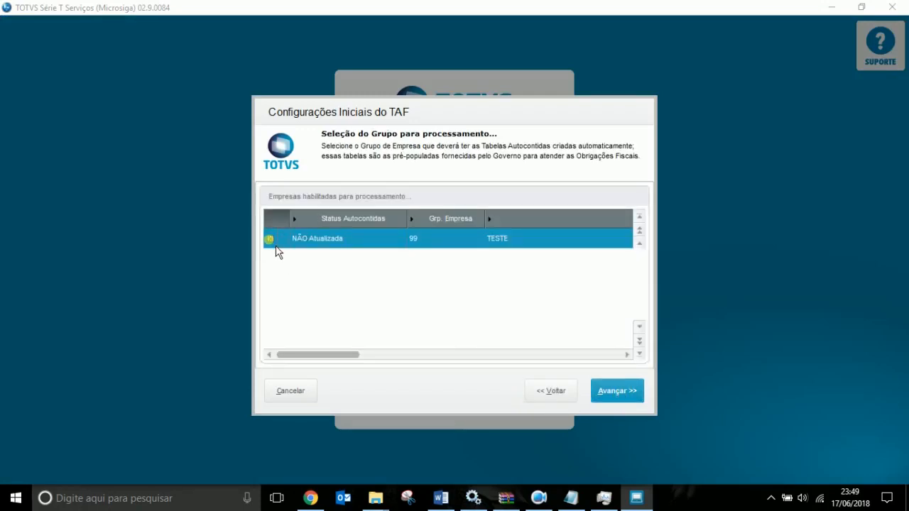
{"action": "left_click", "coordinate": [629, 390]}
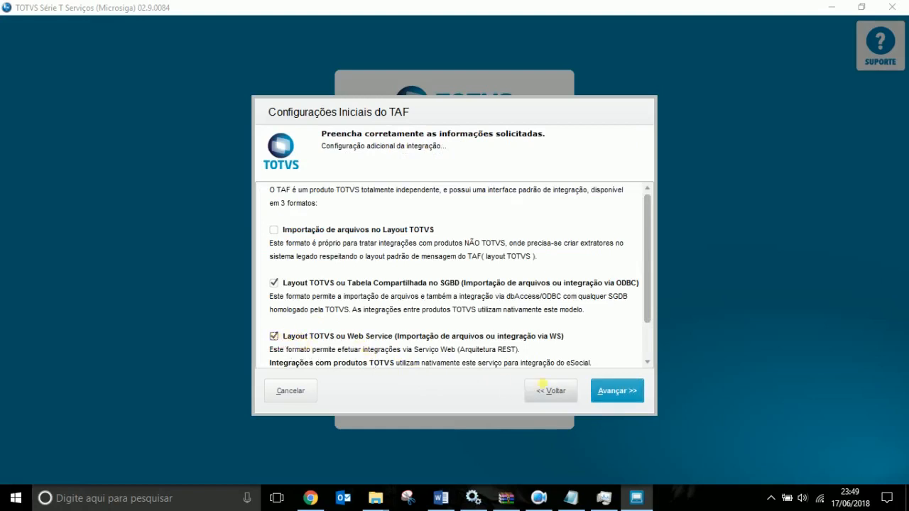
{"action": "left_click", "coordinate": [642, 390]}
{"action": "left_click", "coordinate": [616, 392]}
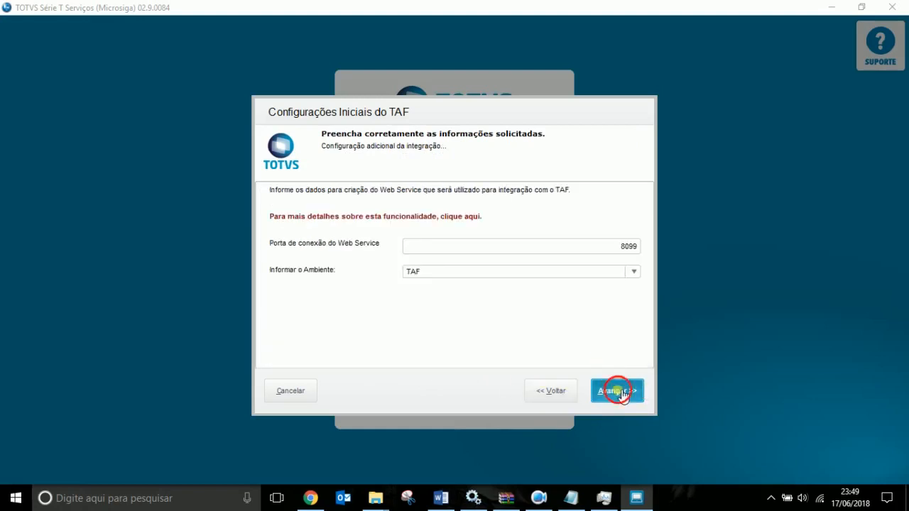
{"action": "left_click", "coordinate": [592, 196]}
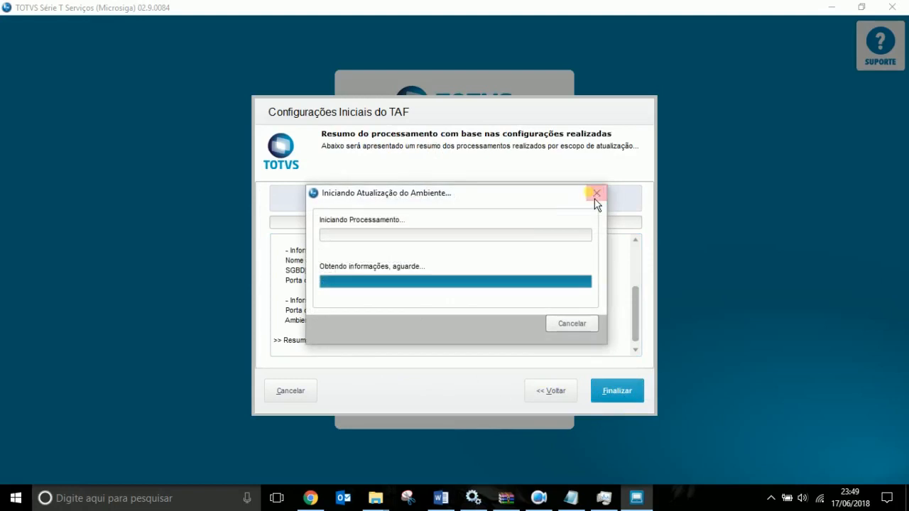
Move the TAF progress window aside and bring up mTail from the tray.
{"action": "left_click_drag", "start_coordinate": [459, 208], "coordinate": [751, 111]}
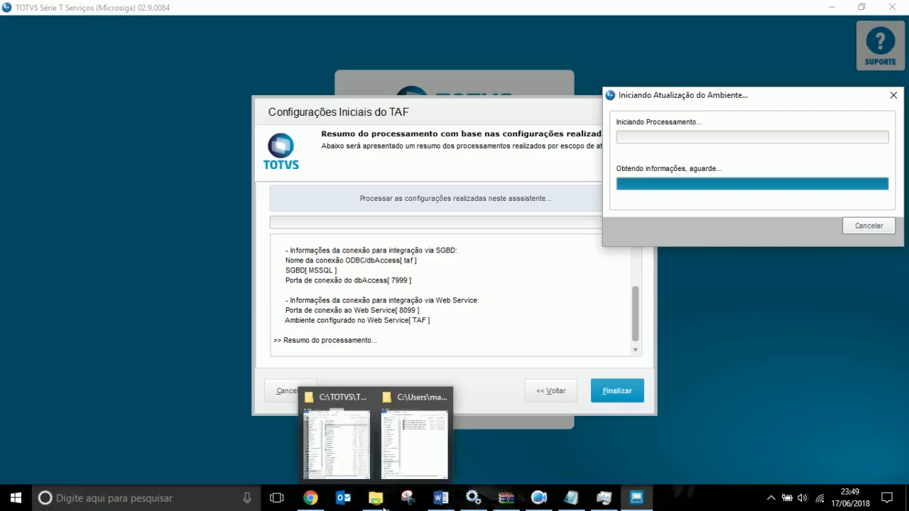
{"action": "left_click", "coordinate": [772, 501]}
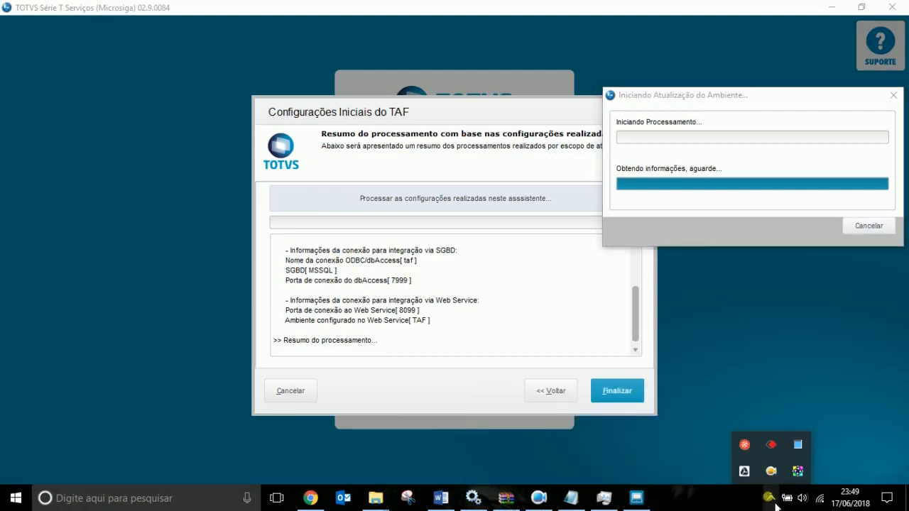
{"action": "right_click", "coordinate": [797, 471]}
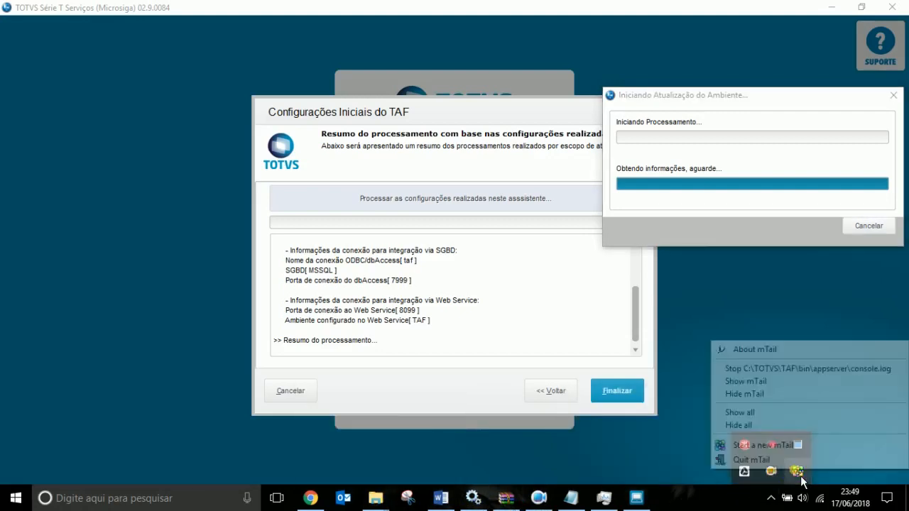
{"action": "left_click", "coordinate": [751, 382]}
Stretch mTail to full screen height and scroll console.log to its newest lines.
{"action": "left_click_drag", "start_coordinate": [405, 101], "coordinate": [165, 18]}
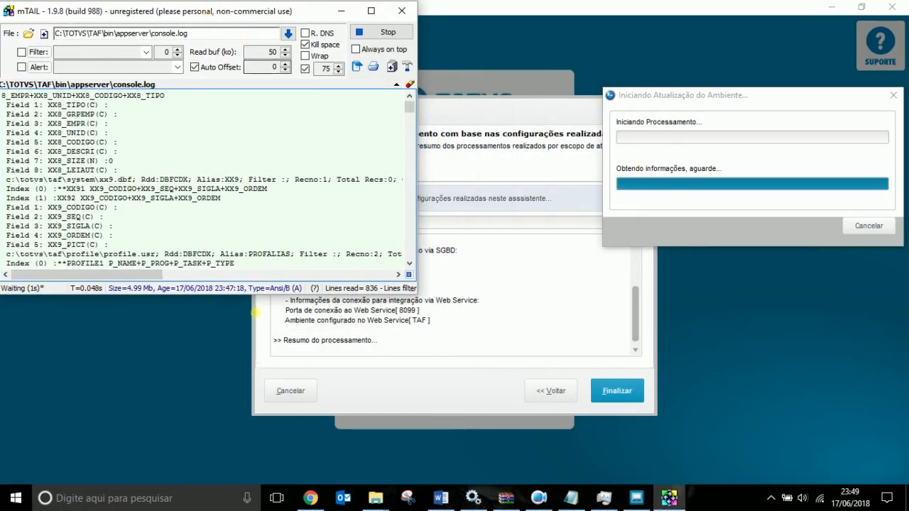
{"action": "double_click", "coordinate": [217, 2]}
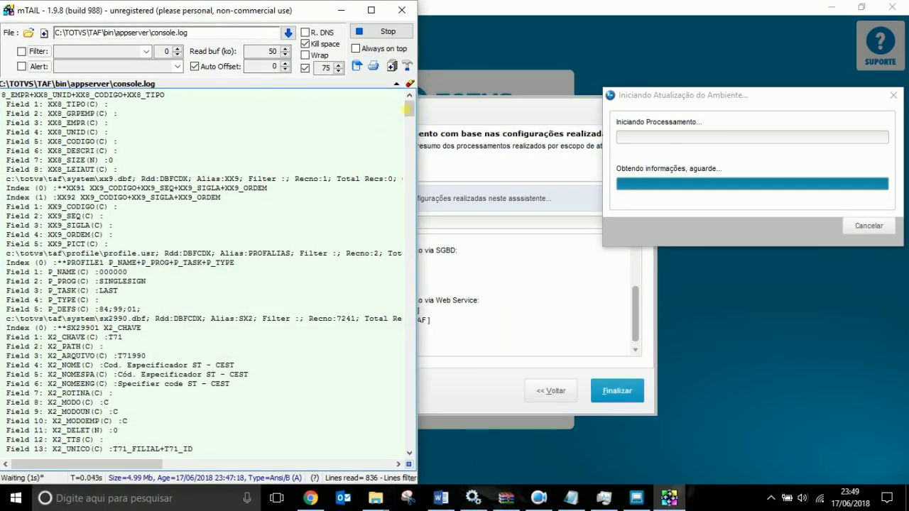
{"action": "left_click_drag", "start_coordinate": [412, 116], "coordinate": [407, 489]}
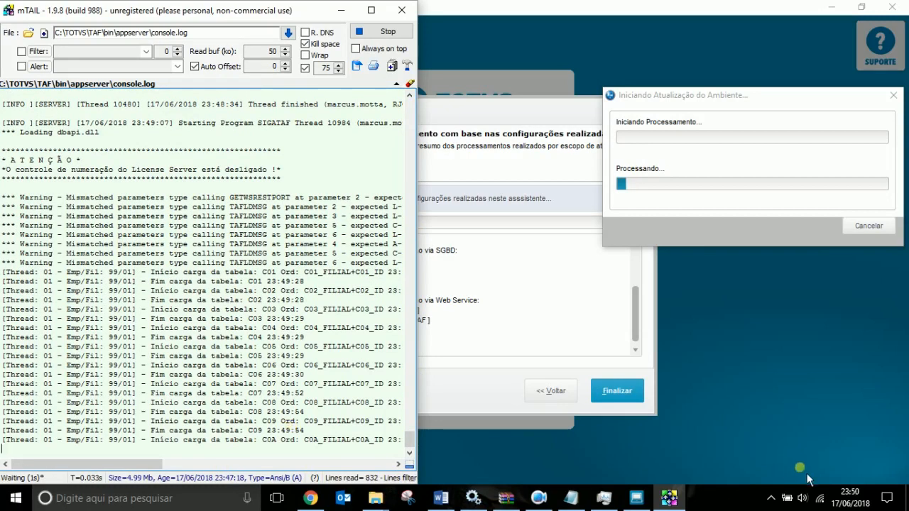
{"action": "left_click", "coordinate": [770, 498]}
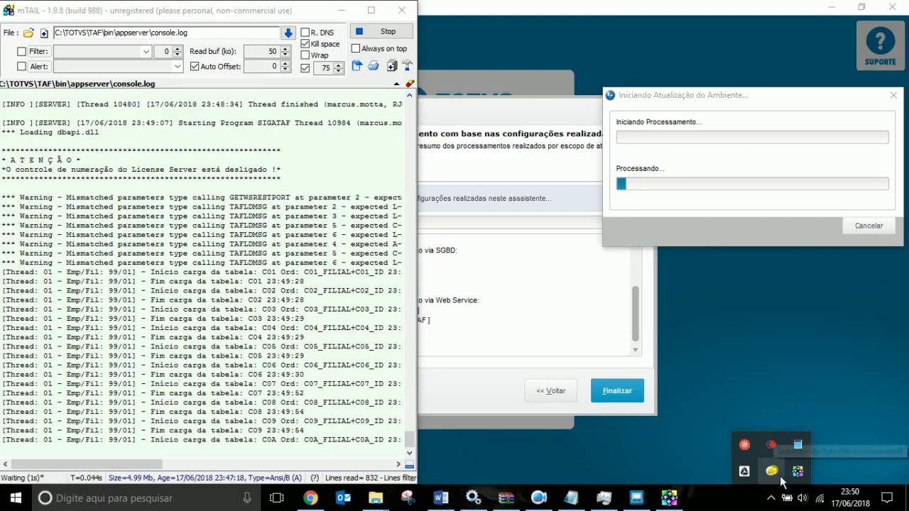
{"action": "right_click", "coordinate": [772, 445]}
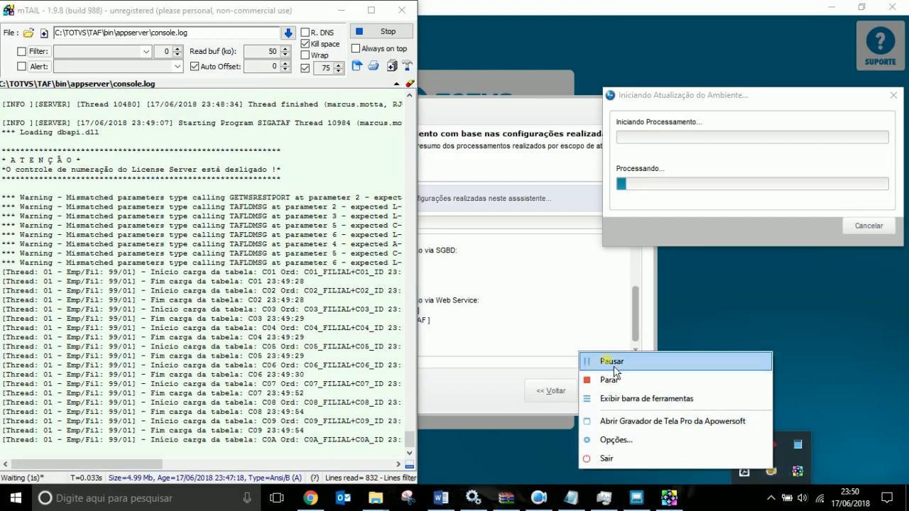
{"action": "left_click", "coordinate": [612, 361]}
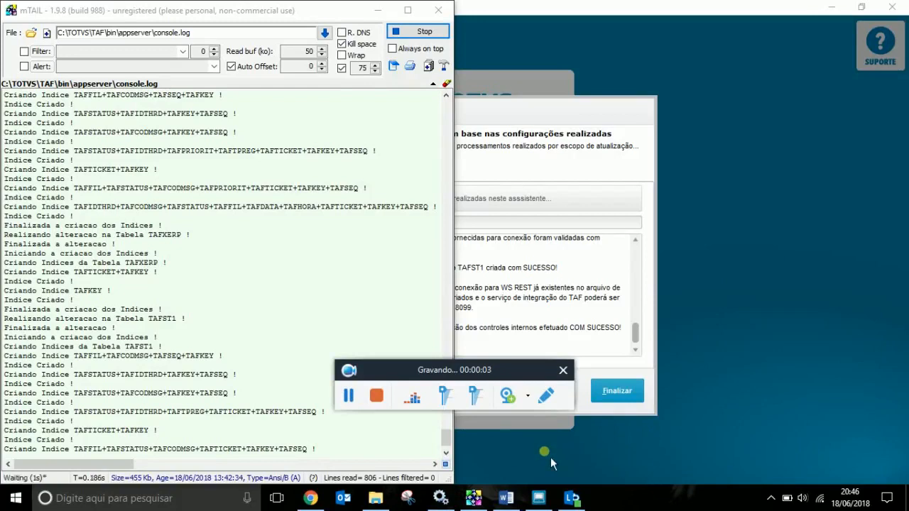
Paste below the previous screenshot in the Word report and delete the duplicated image.
{"action": "left_click", "coordinate": [391, 444]}
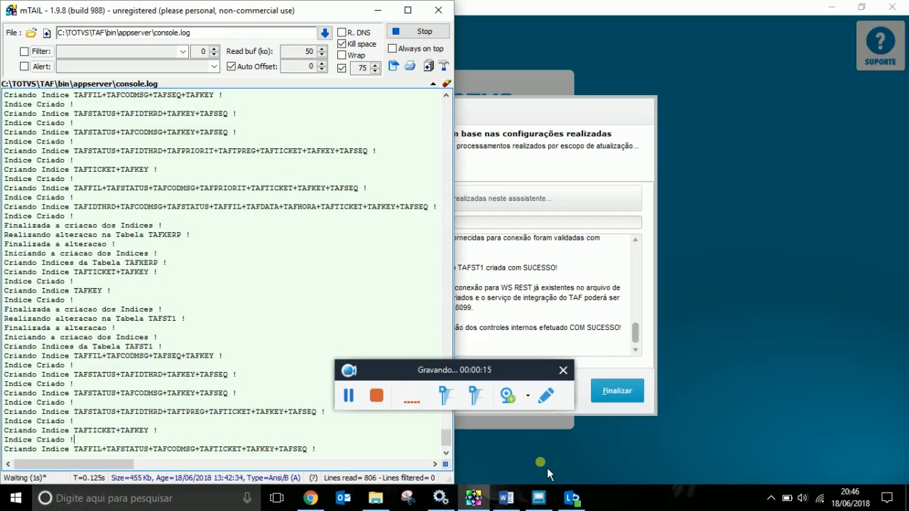
{"action": "left_click", "coordinate": [523, 505]}
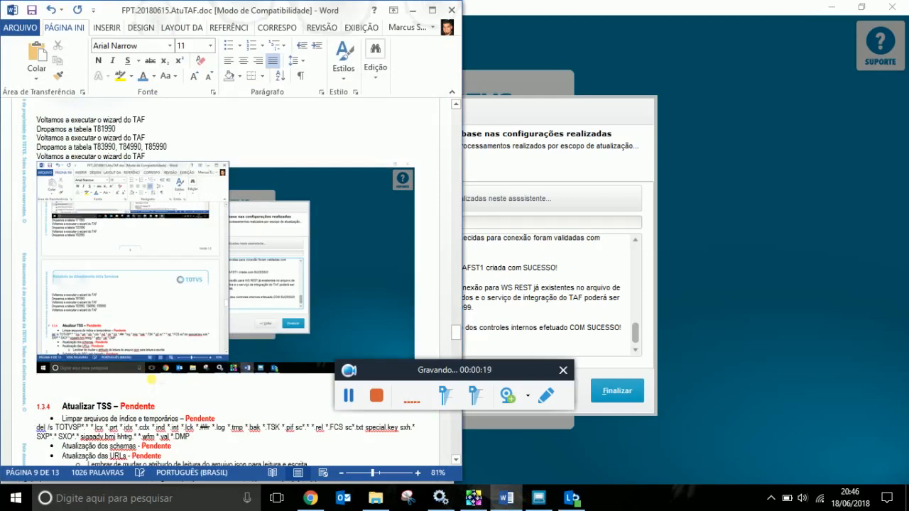
{"action": "left_click", "coordinate": [152, 380]}
{"action": "key", "text": "ctrl+v"}
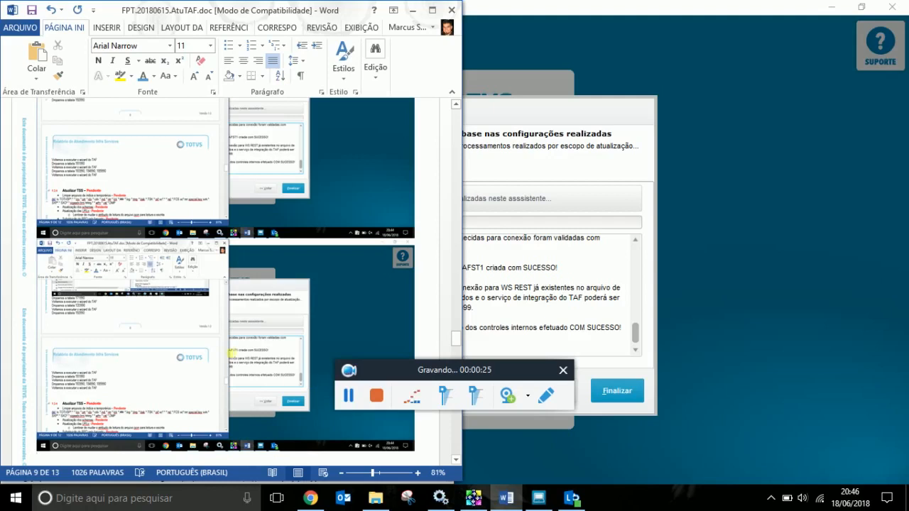
{"action": "left_click", "coordinate": [237, 347]}
{"action": "key", "text": "Delete"}
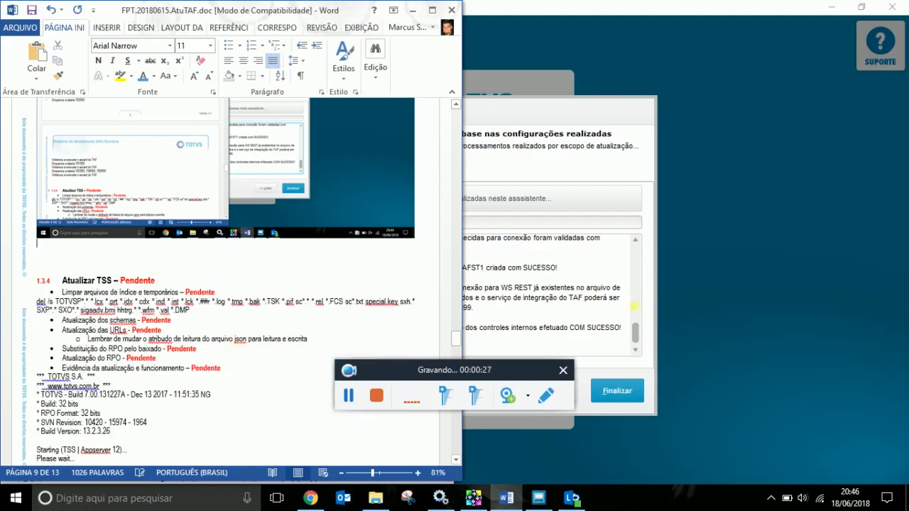
Capture the mTail index-creation log and paste it into the Word report.
{"action": "left_click", "coordinate": [475, 500]}
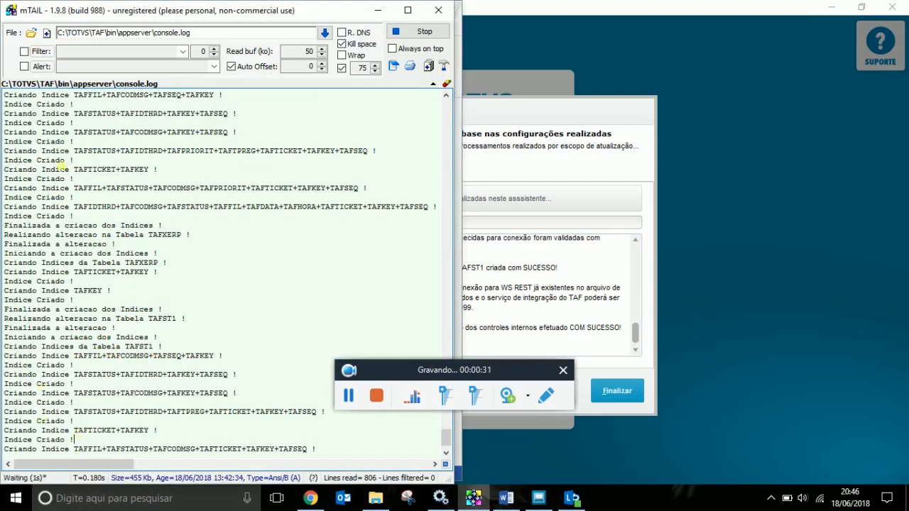
{"action": "scroll", "coordinate": [264, 206], "scroll_direction": "up", "scroll_amount": 15}
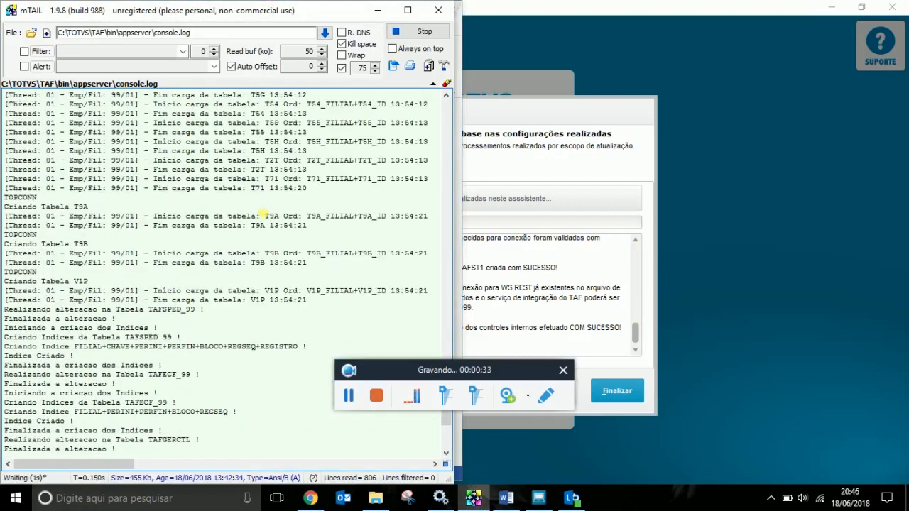
{"action": "scroll", "coordinate": [264, 213], "scroll_direction": "down", "scroll_amount": 15}
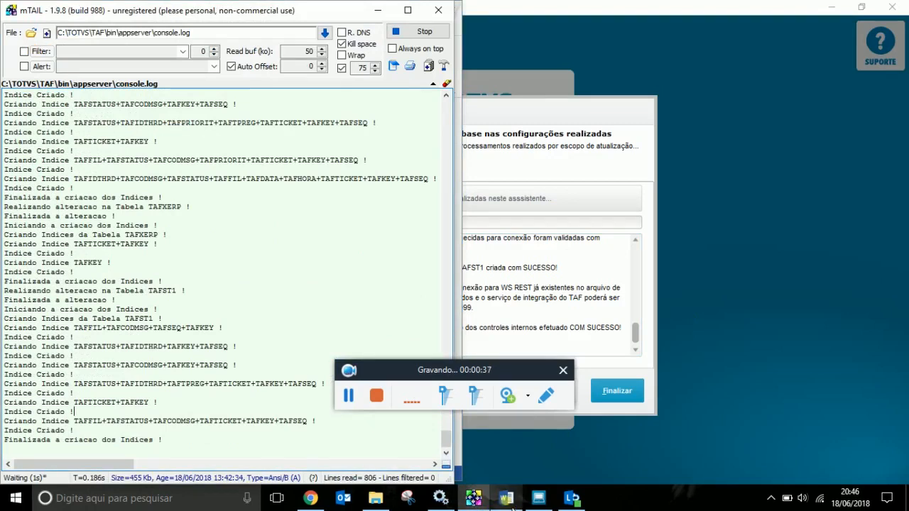
{"action": "left_click", "coordinate": [563, 370]}
{"action": "left_click", "coordinate": [630, 508]}
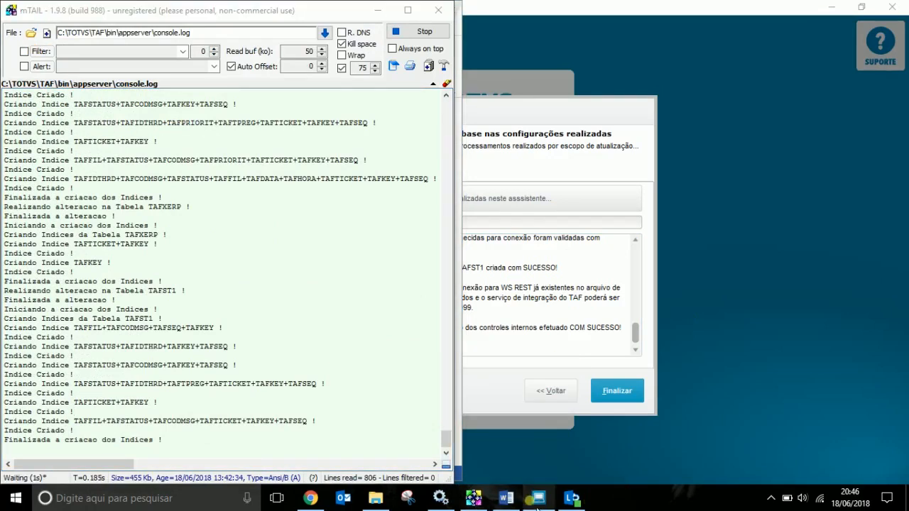
{"action": "left_click", "coordinate": [506, 498]}
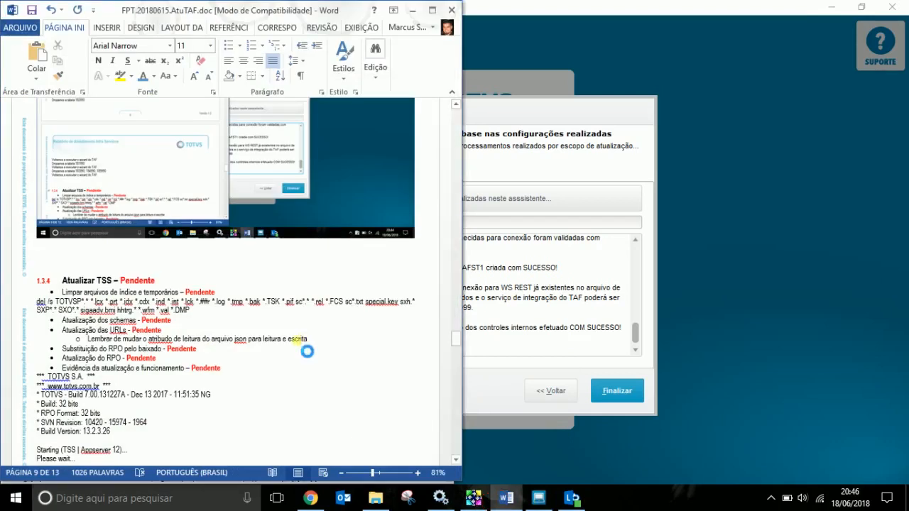
{"action": "key", "text": "ctrl+v"}
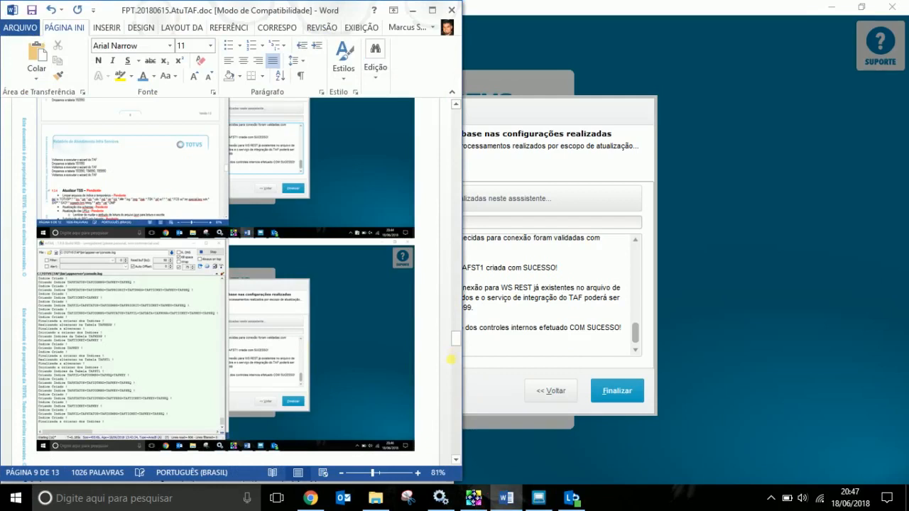
{"action": "left_click", "coordinate": [492, 392]}
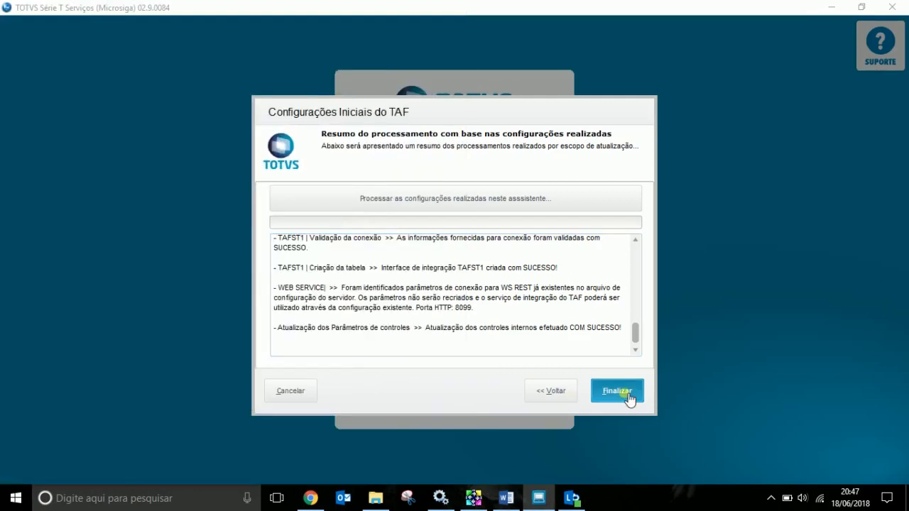
Finish the TAF wizard and check the WebServices entry in the Resumo summary (port 8099).
{"action": "left_click", "coordinate": [628, 396]}
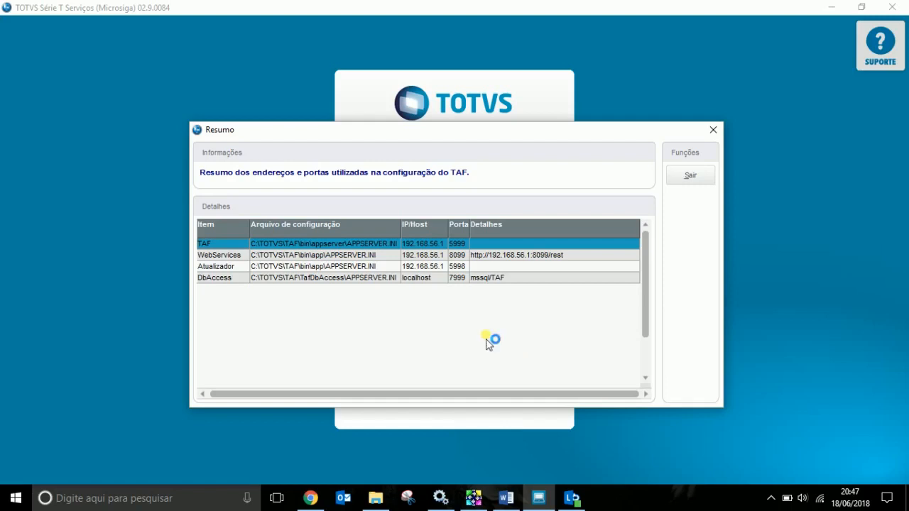
{"action": "left_click", "coordinate": [536, 257]}
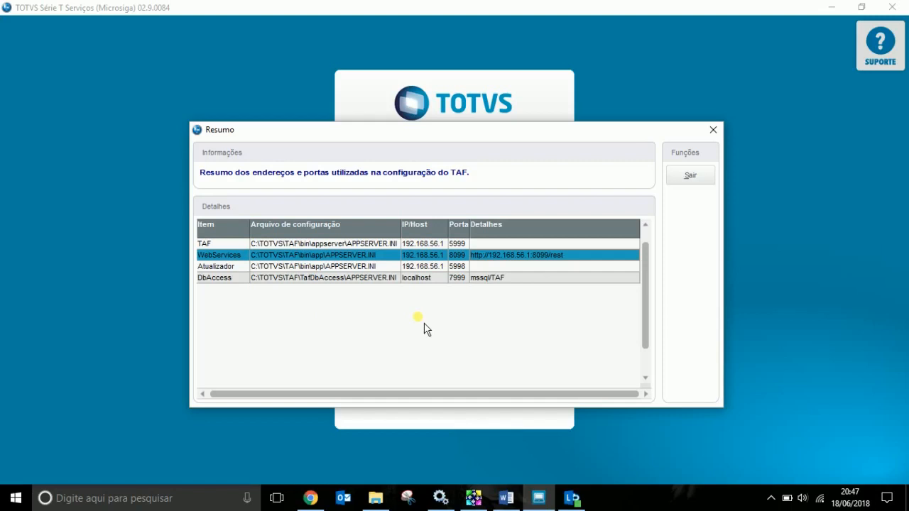
Review the TAF server, WebServices, Atualizador and DbAccess entries in the configurator summary.
{"action": "left_click", "coordinate": [233, 244]}
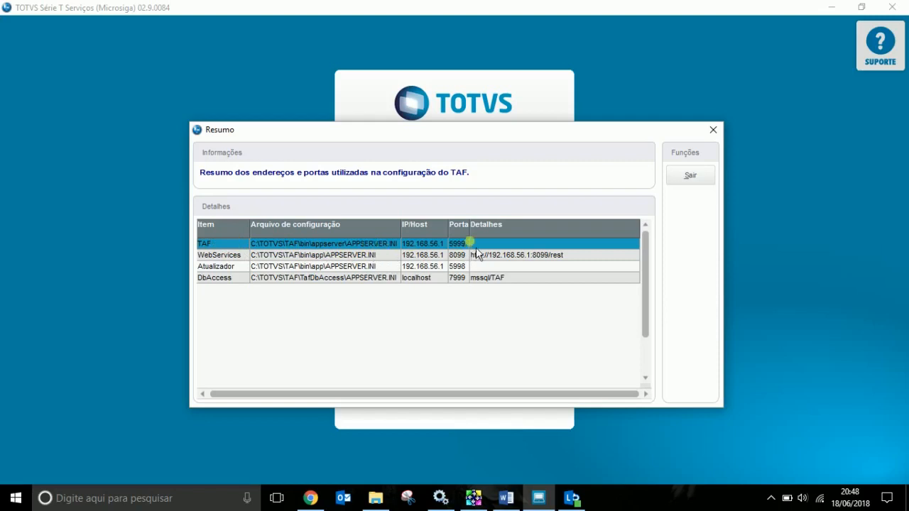
{"action": "left_click", "coordinate": [220, 257]}
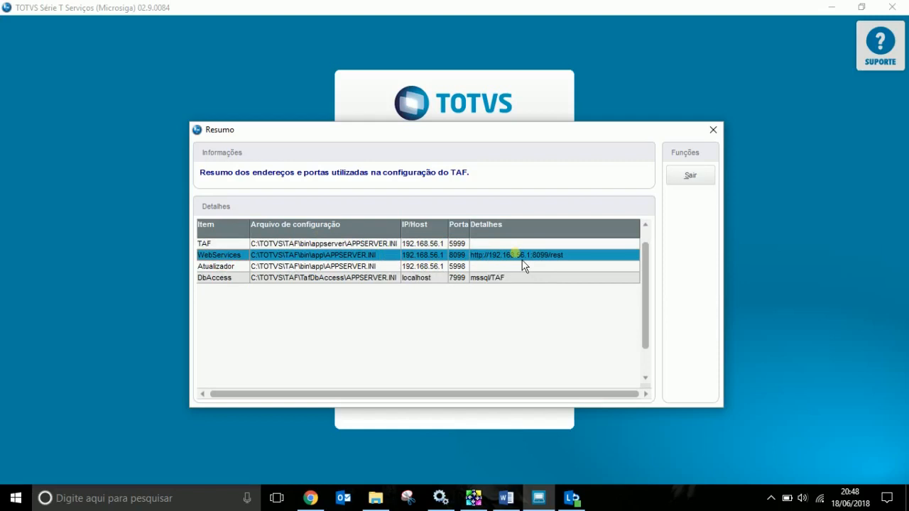
{"action": "left_click", "coordinate": [260, 267]}
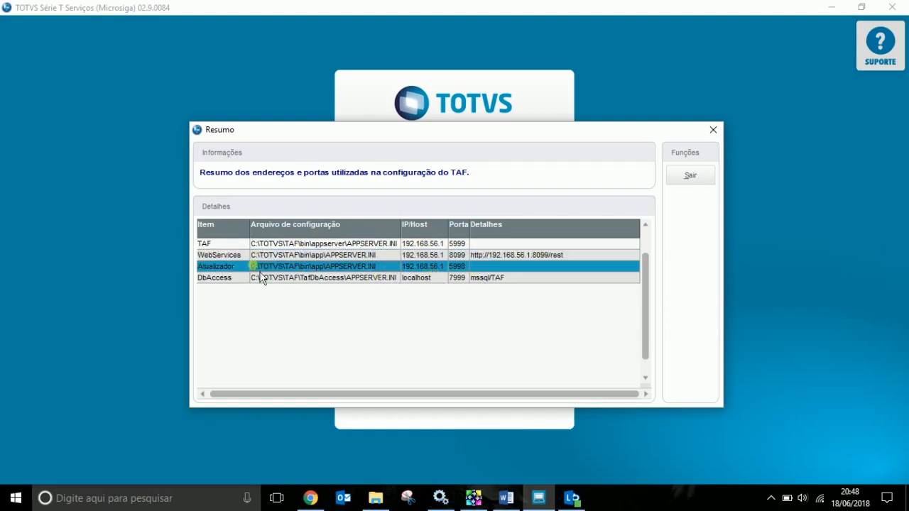
{"action": "left_click", "coordinate": [241, 281]}
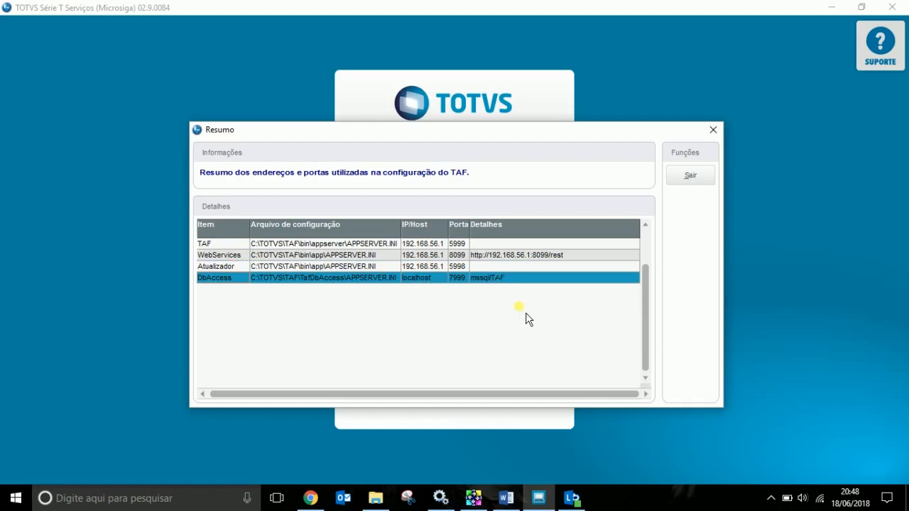
Close the summary, finish the TOTVS configurator and save the Word report.
{"action": "key", "text": "alt+Tab"}
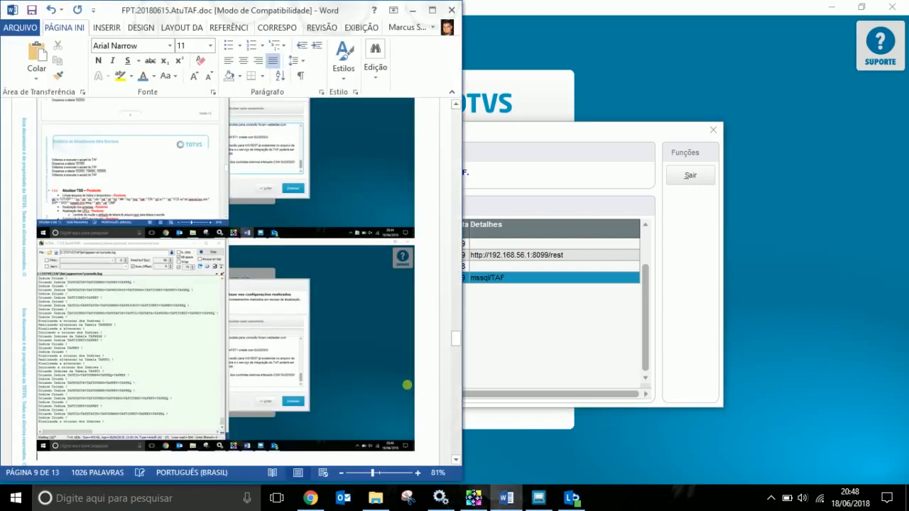
{"action": "scroll", "coordinate": [412, 390], "scroll_direction": "down", "scroll_amount": 5}
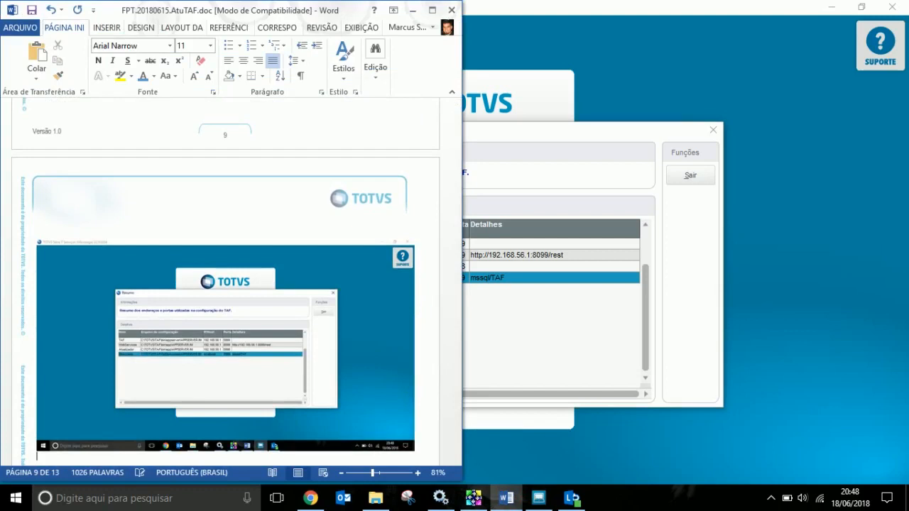
{"action": "left_click", "coordinate": [698, 311]}
{"action": "left_click", "coordinate": [689, 176]}
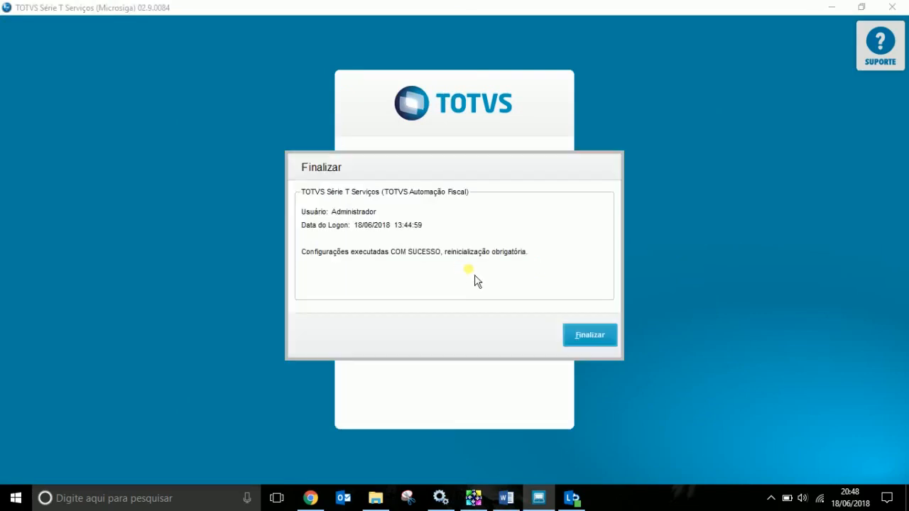
{"action": "left_click", "coordinate": [590, 336]}
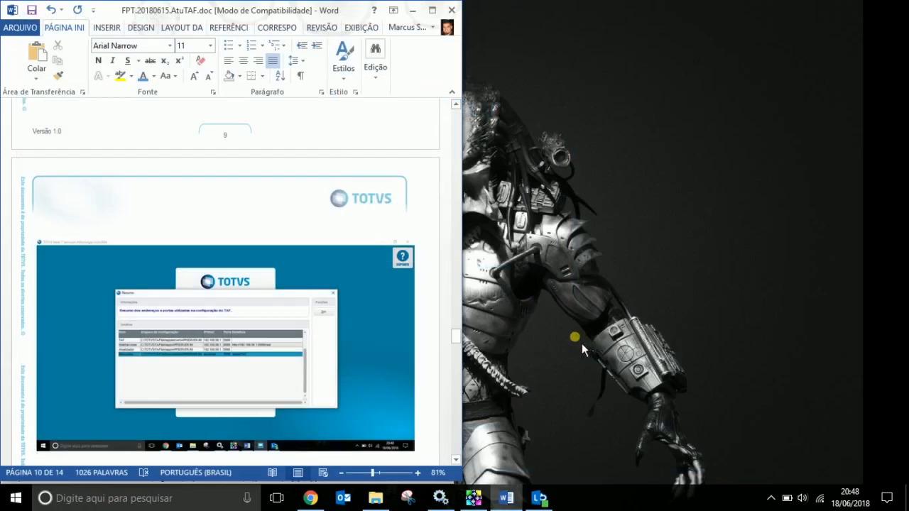
{"action": "key", "text": "ctrl+s"}
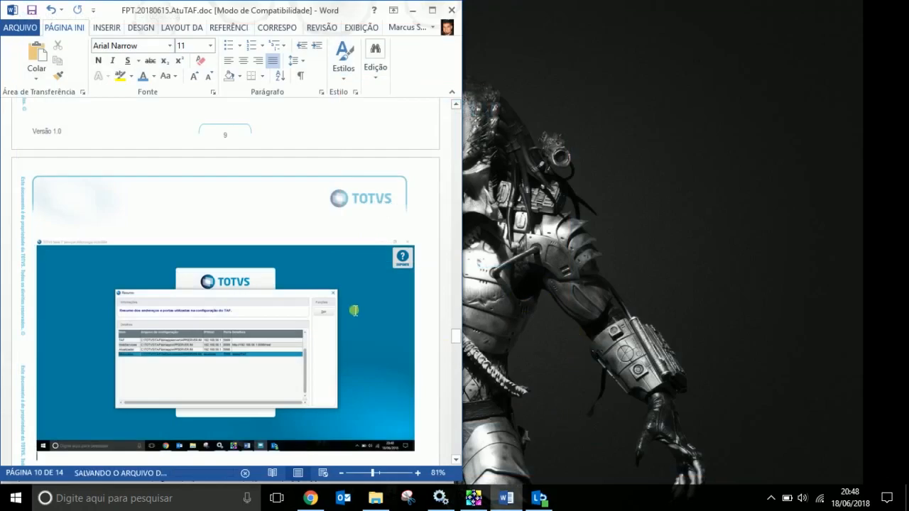
Place the cursor below the screenshot and scroll back through the report to page 7.
{"action": "scroll", "coordinate": [354, 310], "scroll_direction": "down", "scroll_amount": 5}
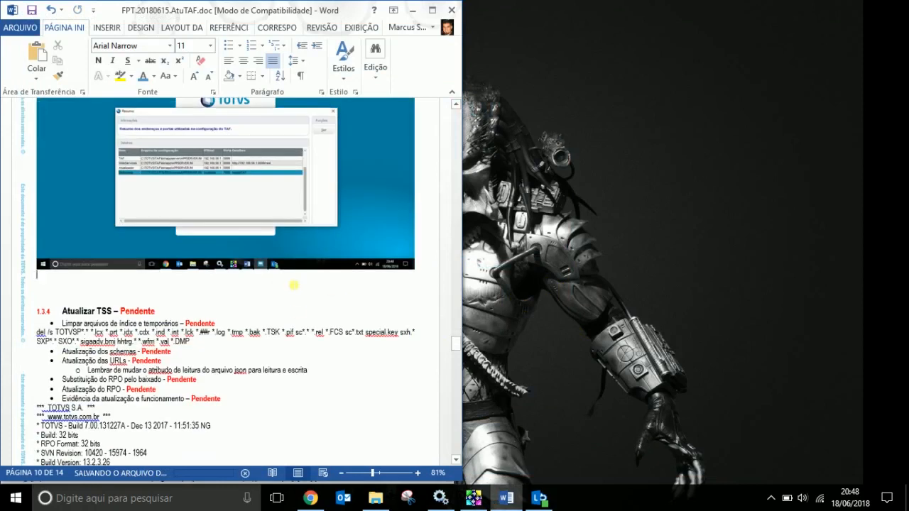
{"action": "left_click", "coordinate": [293, 282]}
{"action": "scroll", "coordinate": [386, 284], "scroll_direction": "up", "scroll_amount": 20}
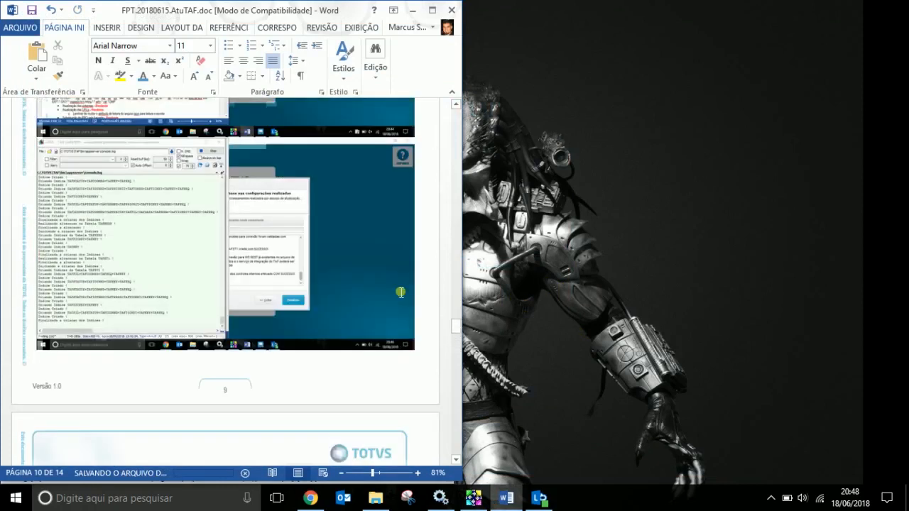
{"action": "scroll", "coordinate": [402, 294], "scroll_direction": "up", "scroll_amount": 10}
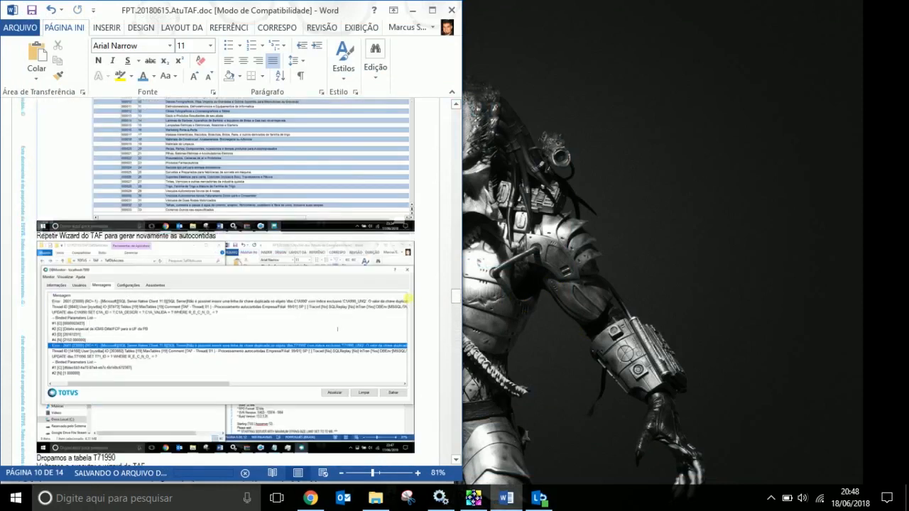
{"action": "scroll", "coordinate": [412, 305], "scroll_direction": "up", "scroll_amount": 10}
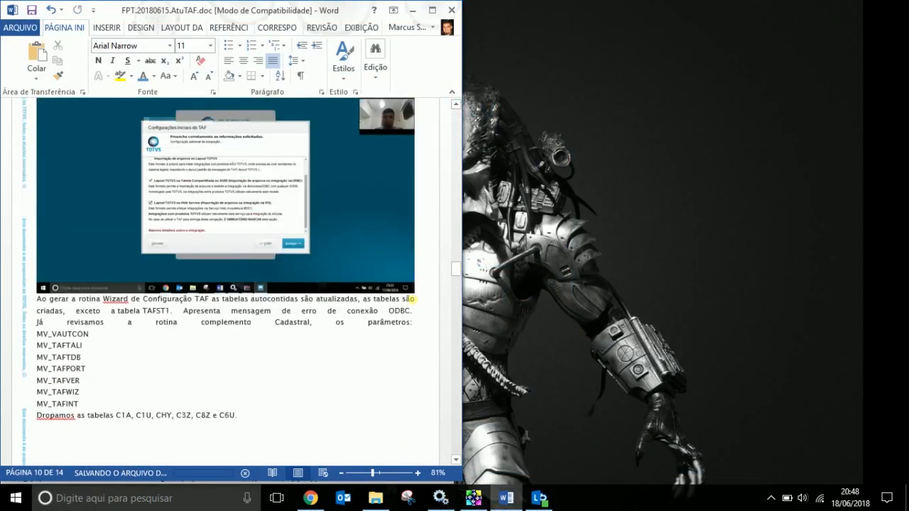
{"action": "scroll", "coordinate": [411, 300], "scroll_direction": "down", "scroll_amount": 5}
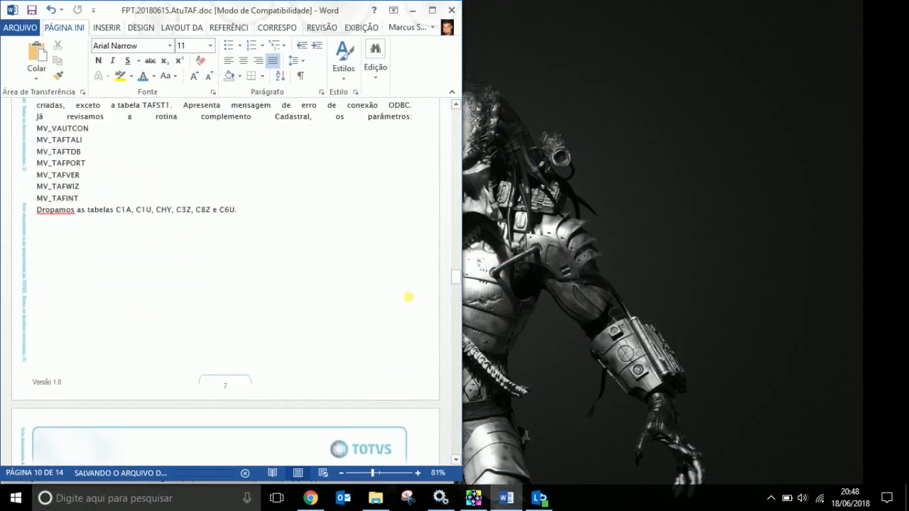
{"action": "scroll", "coordinate": [410, 301], "scroll_direction": "down", "scroll_amount": 15}
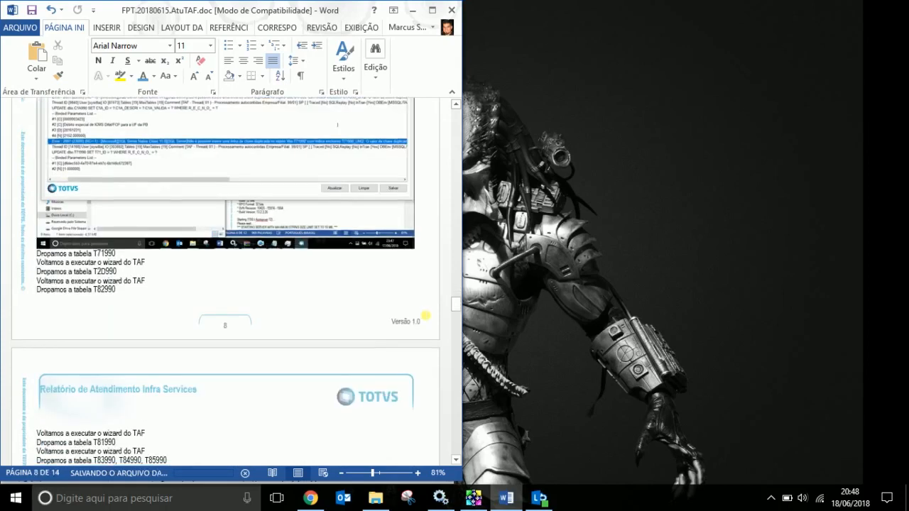
{"action": "scroll", "coordinate": [425, 314], "scroll_direction": "down", "scroll_amount": 5}
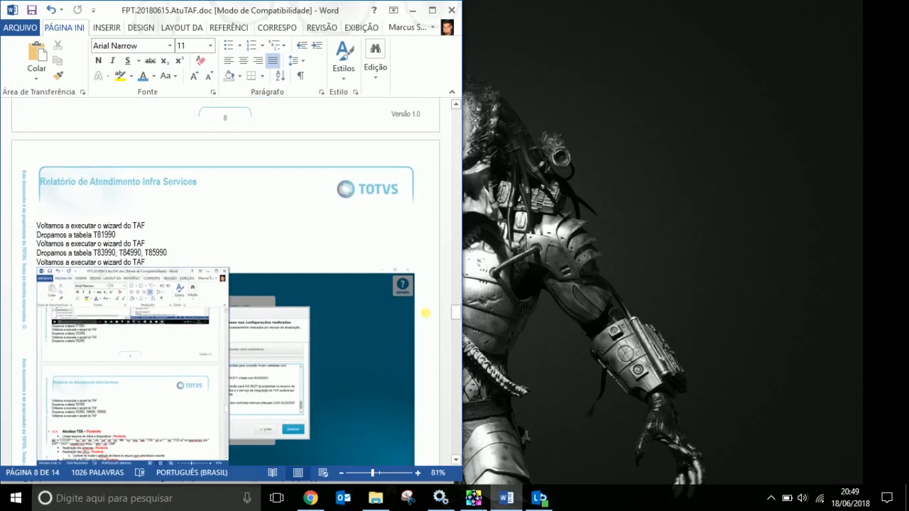
{"action": "scroll", "coordinate": [424, 313], "scroll_direction": "down", "scroll_amount": 8}
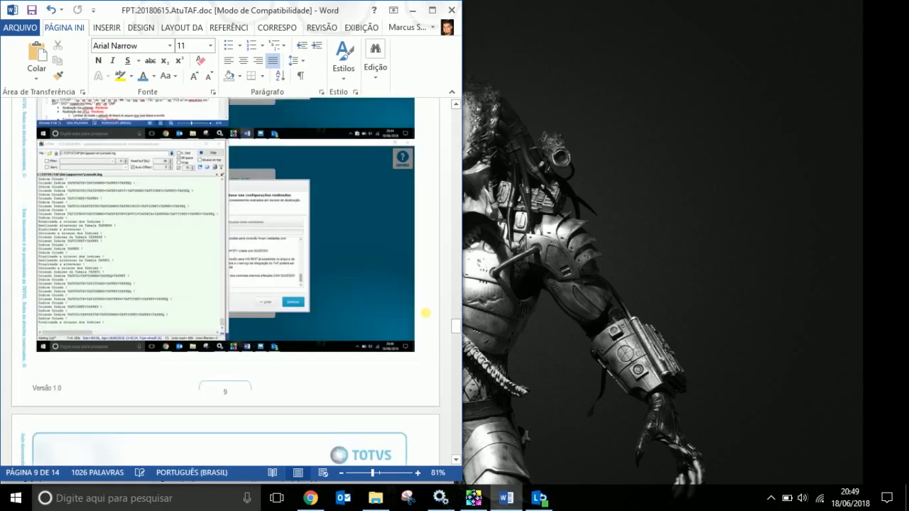
{"action": "scroll", "coordinate": [425, 313], "scroll_direction": "down", "scroll_amount": 12}
{"action": "scroll", "coordinate": [424, 303], "scroll_direction": "up", "scroll_amount": 4}
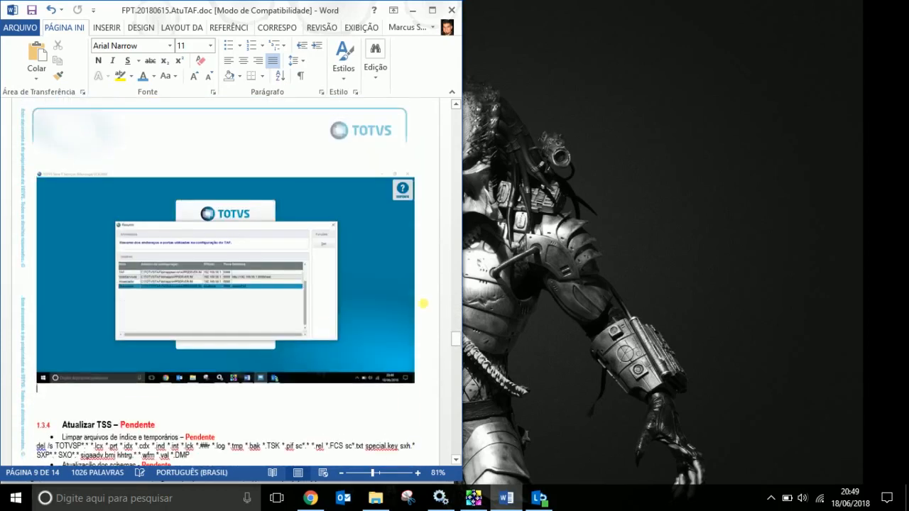
{"action": "scroll", "coordinate": [423, 303], "scroll_direction": "up", "scroll_amount": 20}
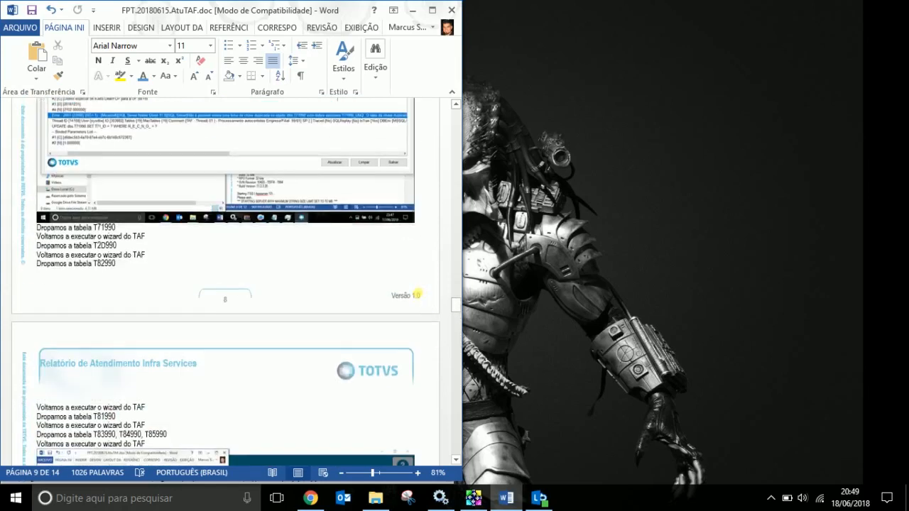
{"action": "scroll", "coordinate": [417, 293], "scroll_direction": "up", "scroll_amount": 14}
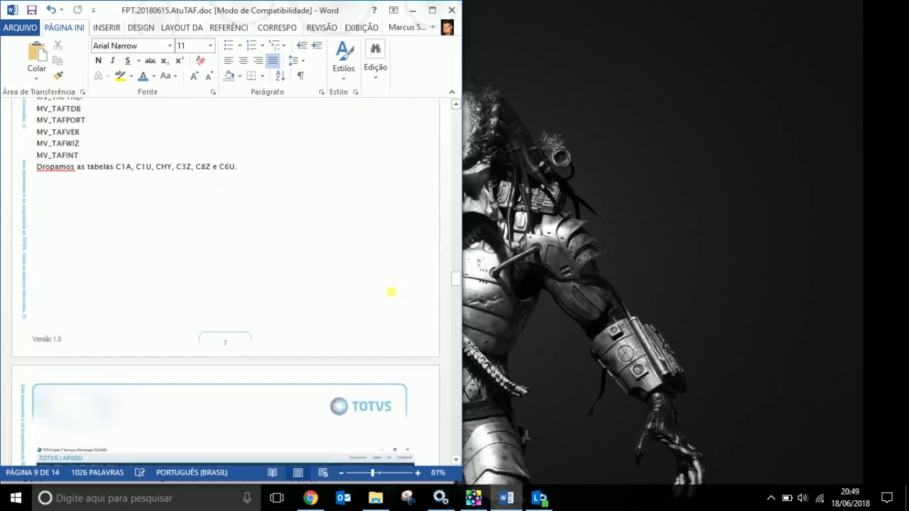
{"action": "scroll", "coordinate": [390, 291], "scroll_direction": "up", "scroll_amount": 1}
Look over the dropped table names, including T71 and T83 on page 8.
{"action": "left_click_drag", "start_coordinate": [117, 212], "coordinate": [237, 211]}
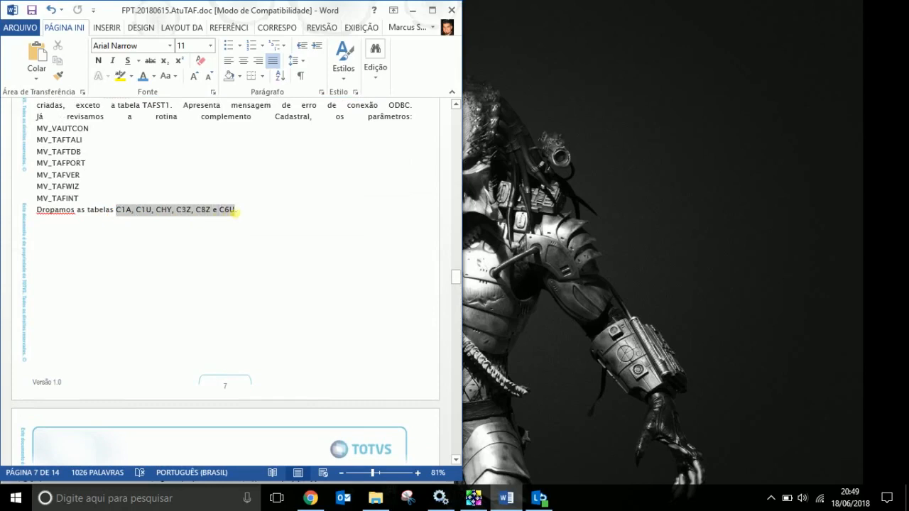
{"action": "scroll", "coordinate": [298, 292], "scroll_direction": "down", "scroll_amount": 15}
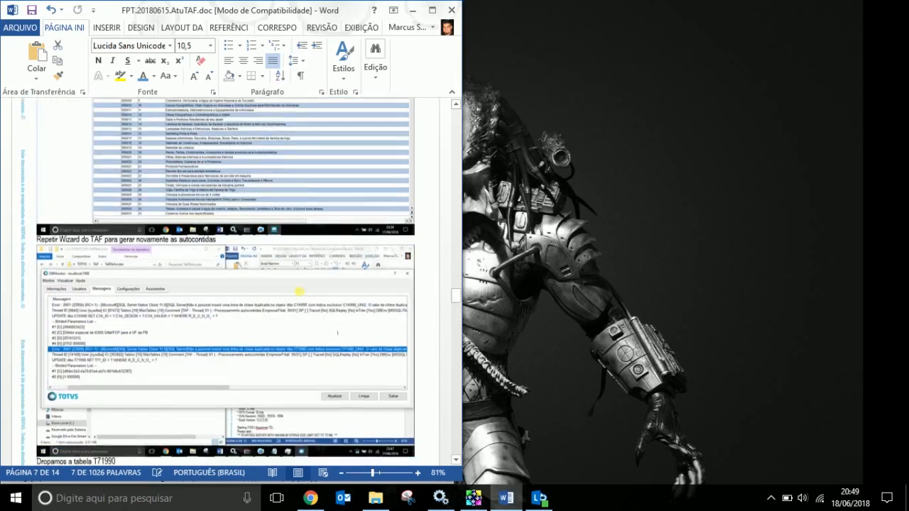
{"action": "scroll", "coordinate": [302, 298], "scroll_direction": "down", "scroll_amount": 1}
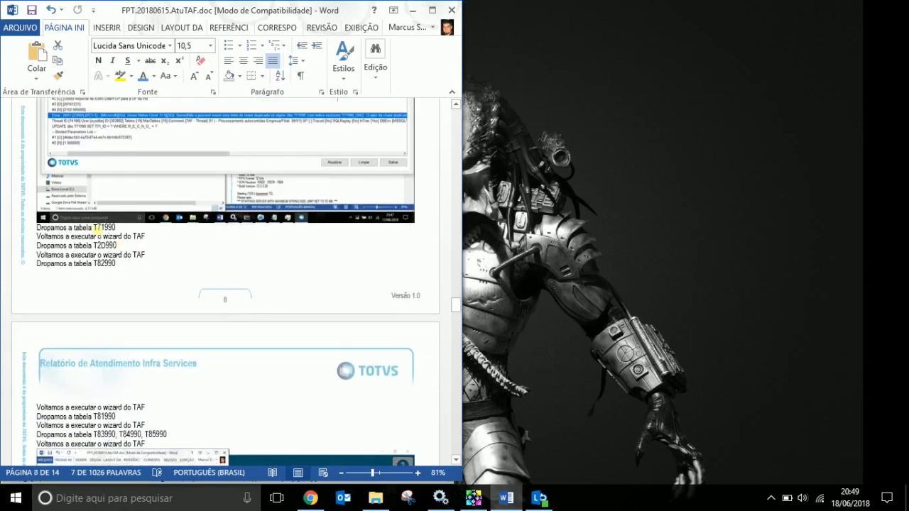
{"action": "left_click_drag", "start_coordinate": [112, 231], "coordinate": [105, 264]}
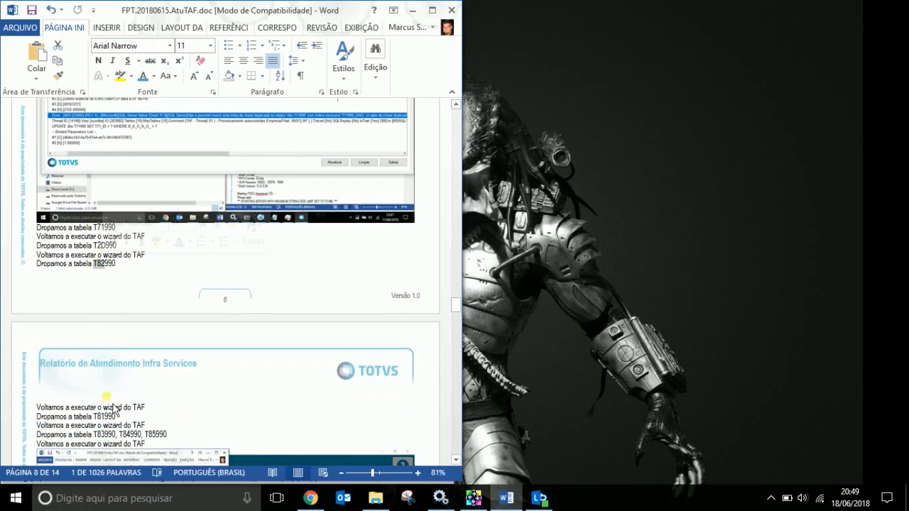
{"action": "scroll", "coordinate": [105, 369], "scroll_direction": "down", "scroll_amount": 2}
{"action": "left_click_drag", "start_coordinate": [99, 369], "coordinate": [105, 386]}
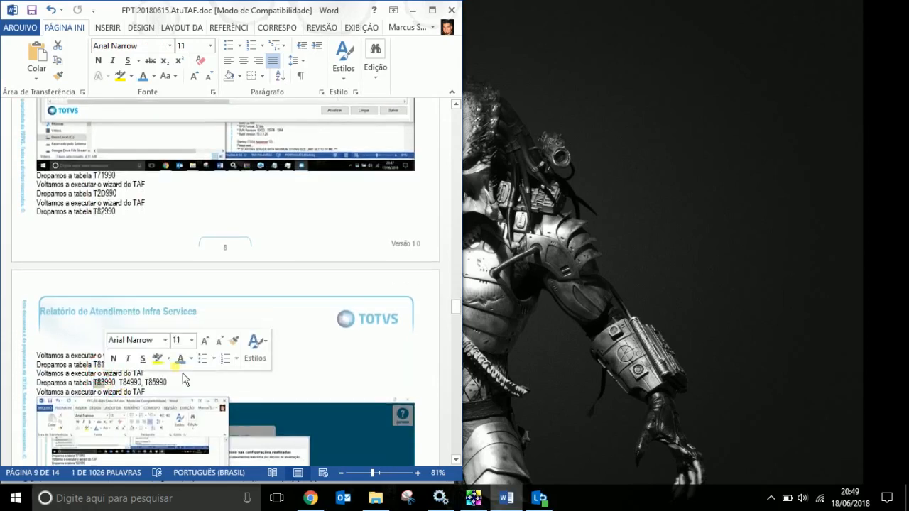
{"action": "left_click", "coordinate": [130, 385]}
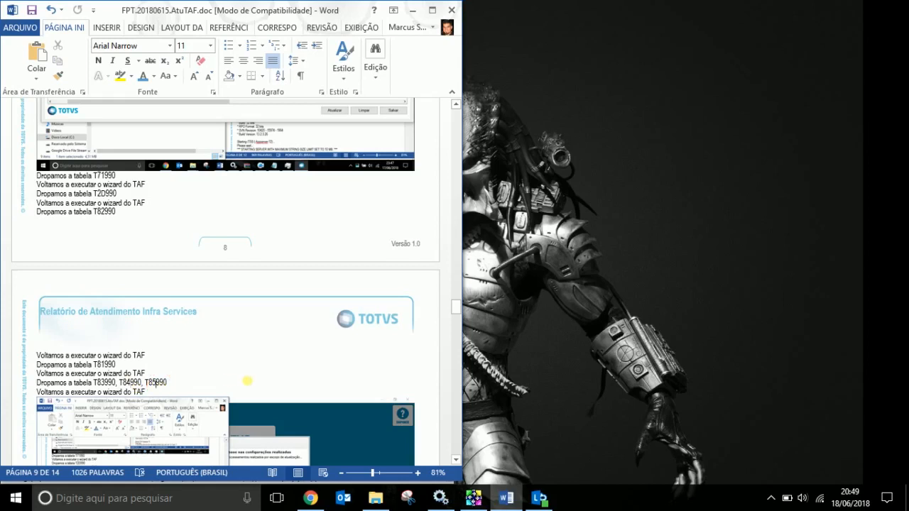
Select page 7 from the 'Ao gerar' wizard paragraph through the Dropamos as tabelas line.
{"action": "scroll", "coordinate": [248, 379], "scroll_direction": "down", "scroll_amount": 12}
{"action": "scroll", "coordinate": [279, 378], "scroll_direction": "up", "scroll_amount": 13}
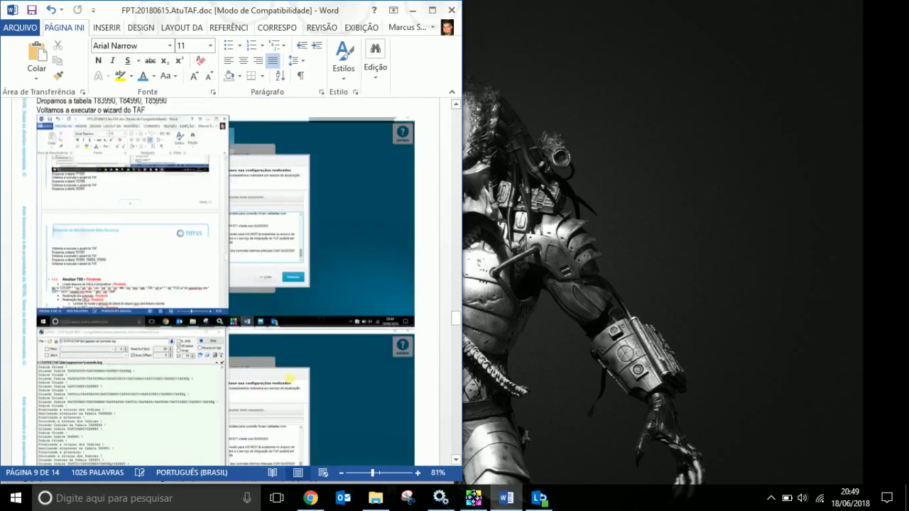
{"action": "scroll", "coordinate": [301, 344], "scroll_direction": "up", "scroll_amount": 20}
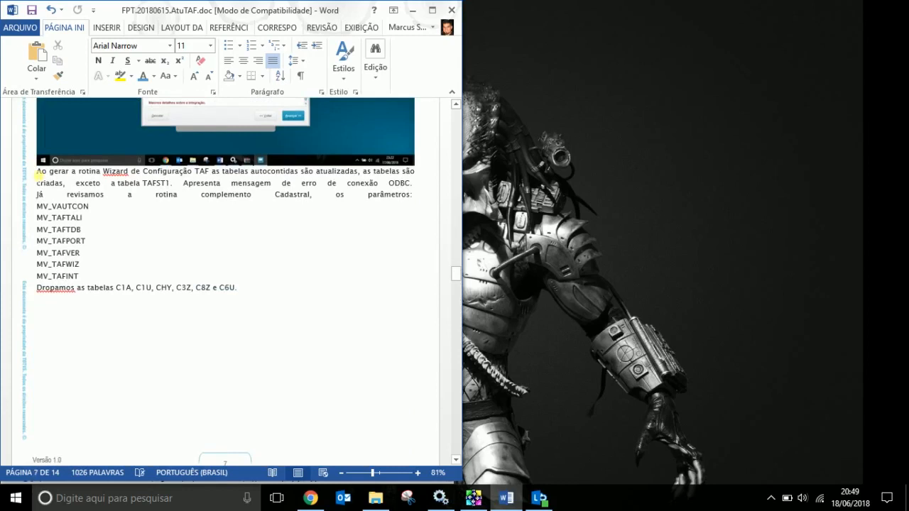
{"action": "left_click_drag", "start_coordinate": [41, 176], "coordinate": [245, 289]}
{"action": "key", "text": "ctrl+c"}
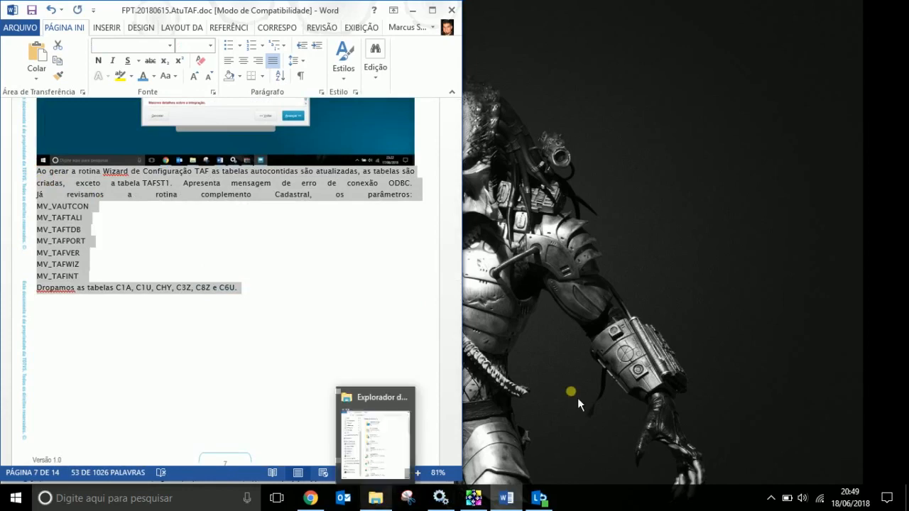
Launch Notepad via Win+R, snap it to the right half, and paste the report text.
{"action": "key", "text": "super+r"}
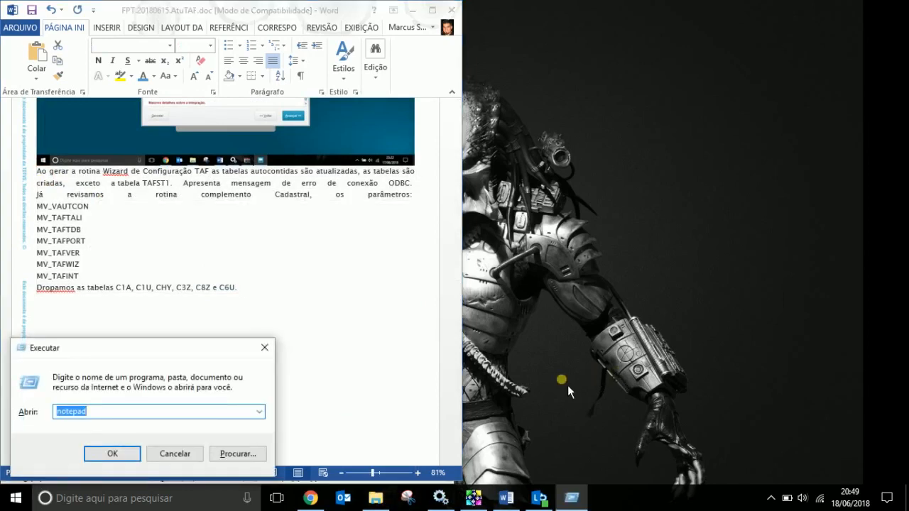
{"action": "key", "text": "Return"}
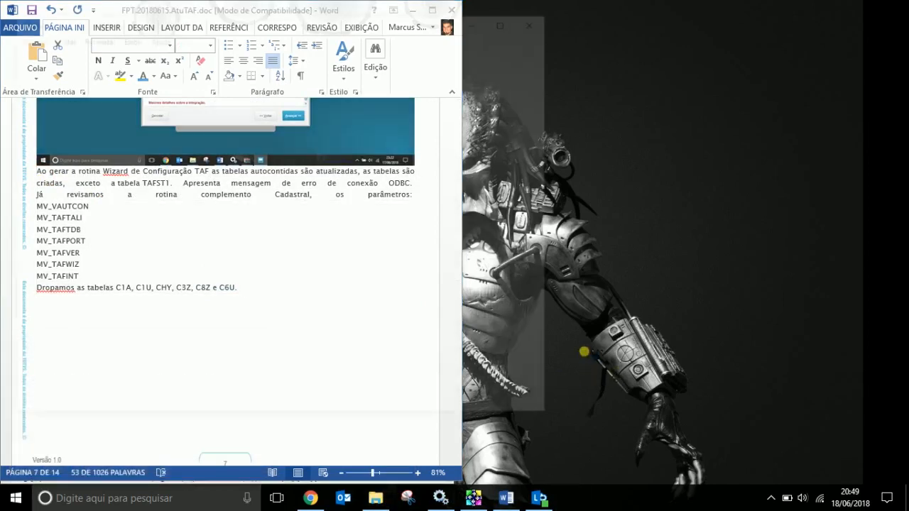
{"action": "left_click_drag", "start_coordinate": [375, 24], "coordinate": [908, 120]}
{"action": "left_click", "coordinate": [673, 230]}
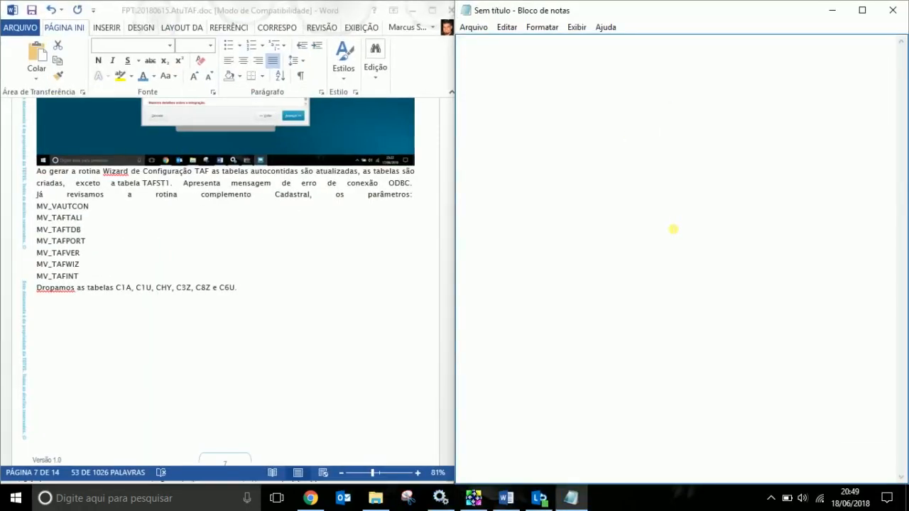
{"action": "key", "text": "ctrl+v"}
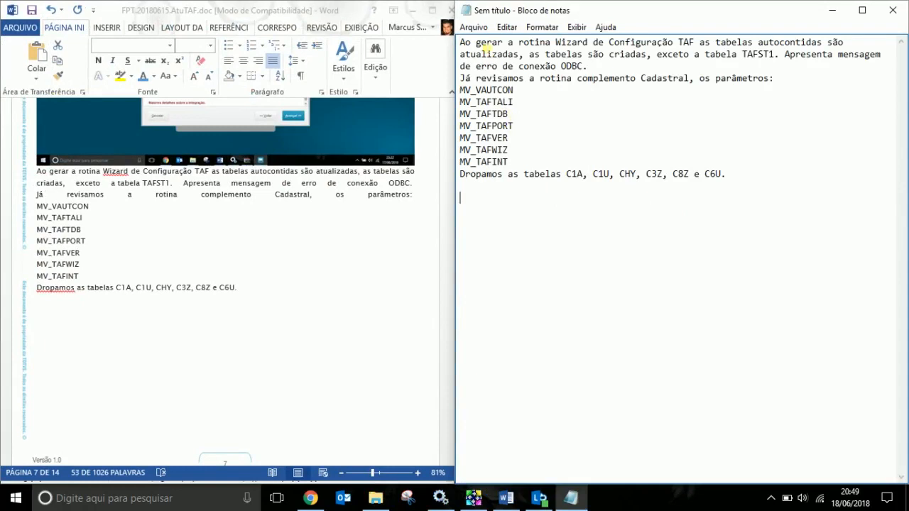
Save the note as AtuAutoContidas.txt in the _tutoriais folder.
{"action": "left_click", "coordinate": [483, 31]}
{"action": "left_click", "coordinate": [504, 85]}
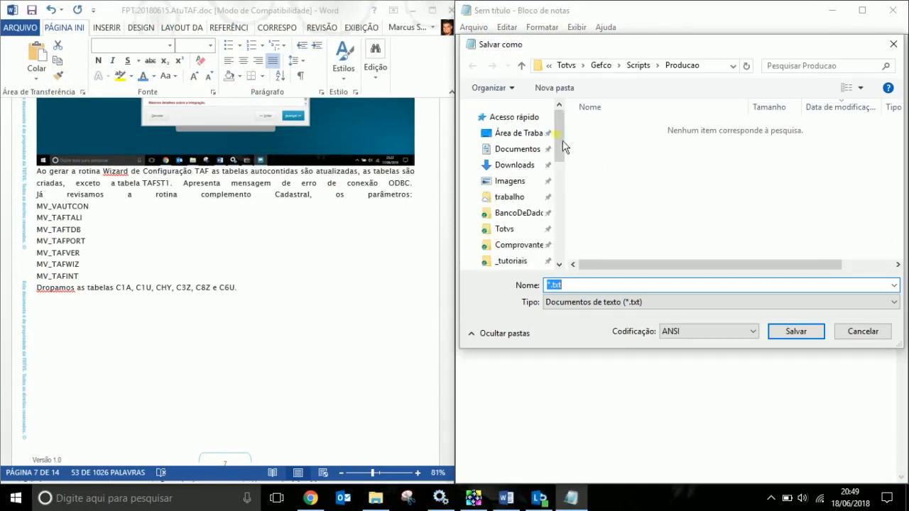
{"action": "scroll", "coordinate": [518, 209], "scroll_direction": "down", "scroll_amount": 7}
{"action": "left_click", "coordinate": [563, 139]}
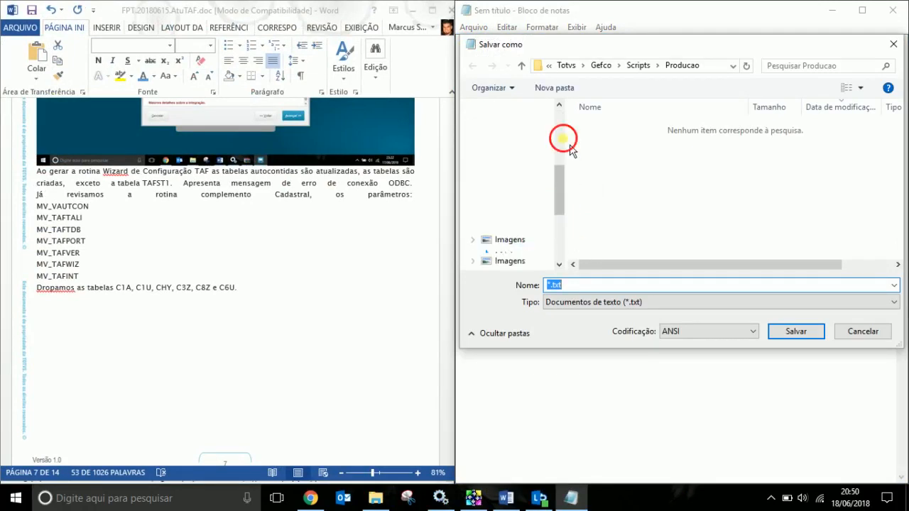
{"action": "scroll", "coordinate": [505, 238], "scroll_direction": "down", "scroll_amount": 5}
{"action": "left_click", "coordinate": [501, 227]}
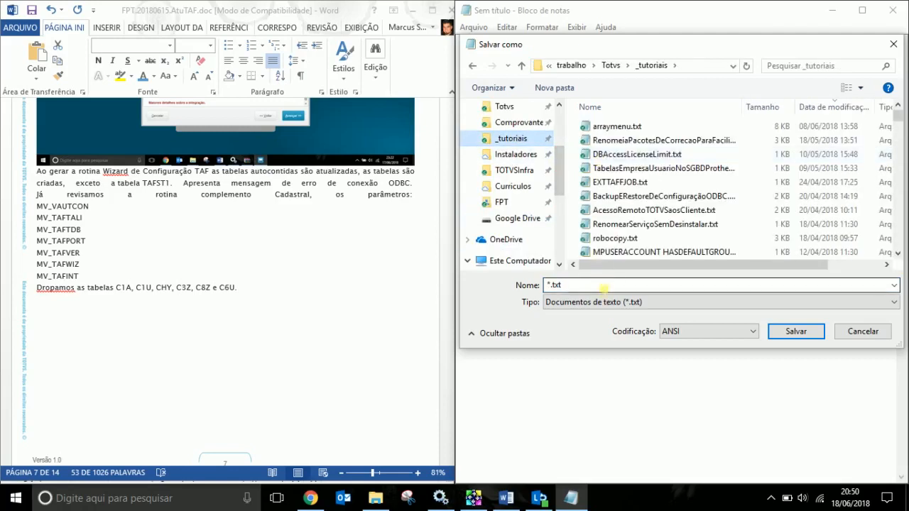
{"action": "left_click", "coordinate": [605, 287]}
{"action": "key", "text": "Home"}
{"action": "type", "text": "AtuAu"}
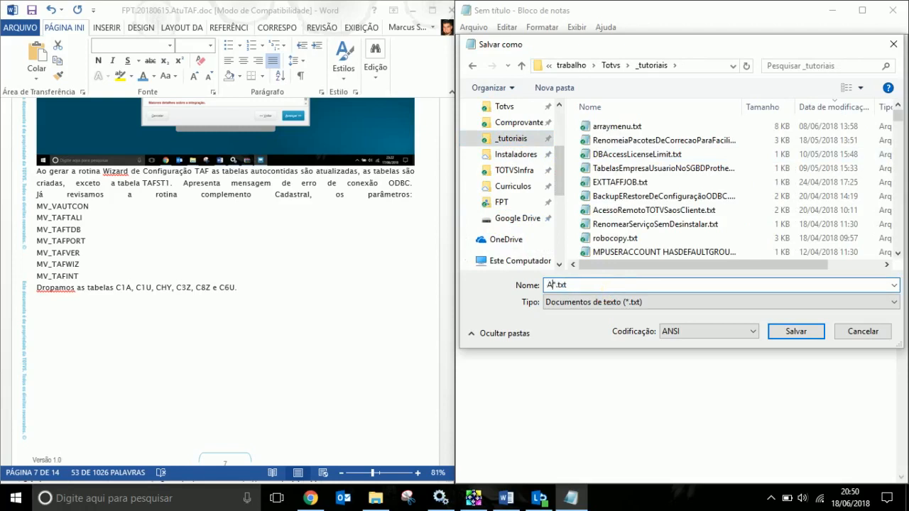
{"action": "type", "text": "toContidas"}
{"action": "key", "text": "Return"}
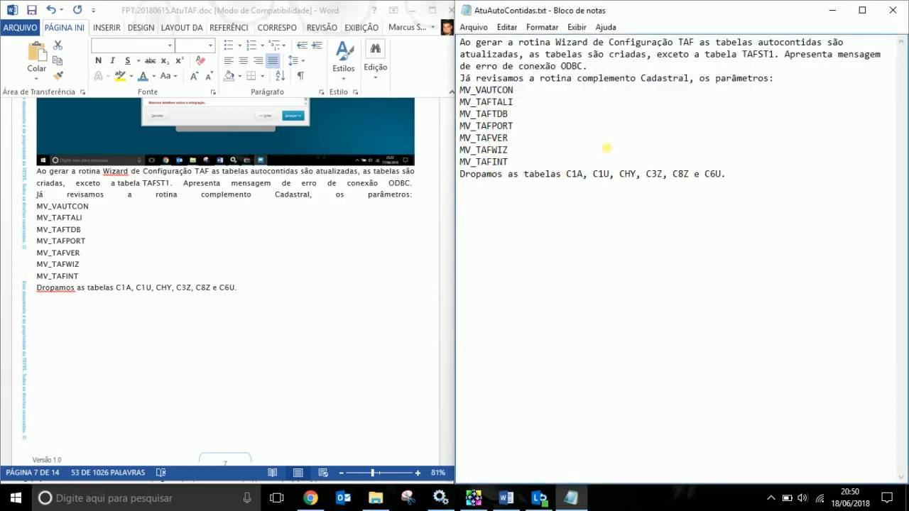
Mark MV_VAUTCON as '= Vazio' in the note.
{"action": "left_click", "coordinate": [544, 95]}
{"action": "type", "text": "= Vazio"}
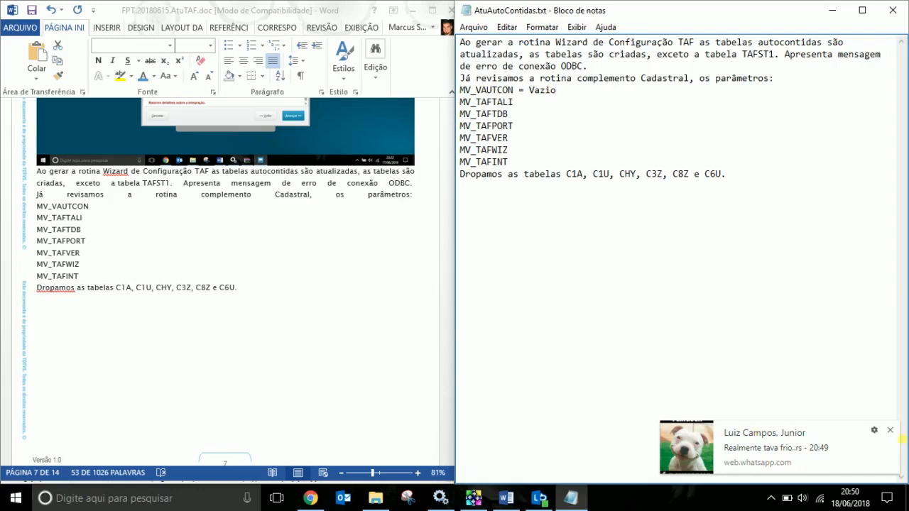
{"action": "left_click", "coordinate": [890, 430]}
{"action": "left_click", "coordinate": [520, 102]}
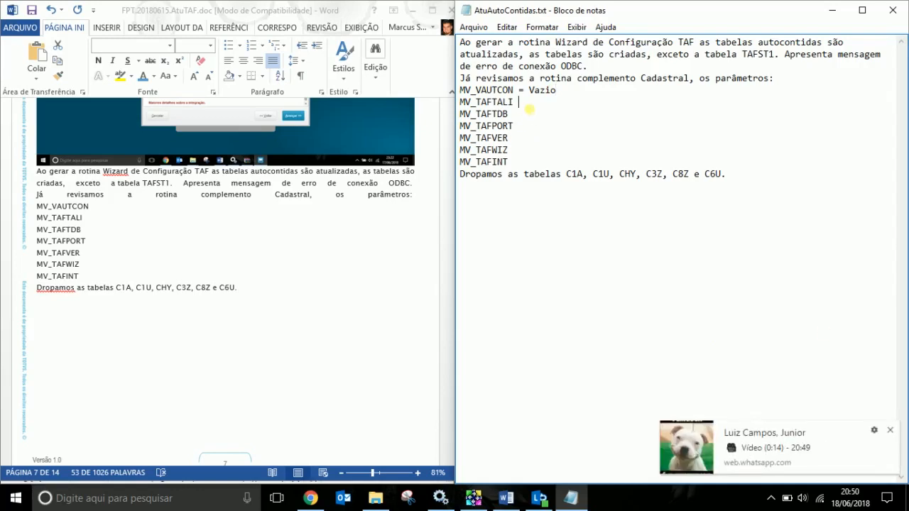
{"action": "left_click", "coordinate": [890, 431]}
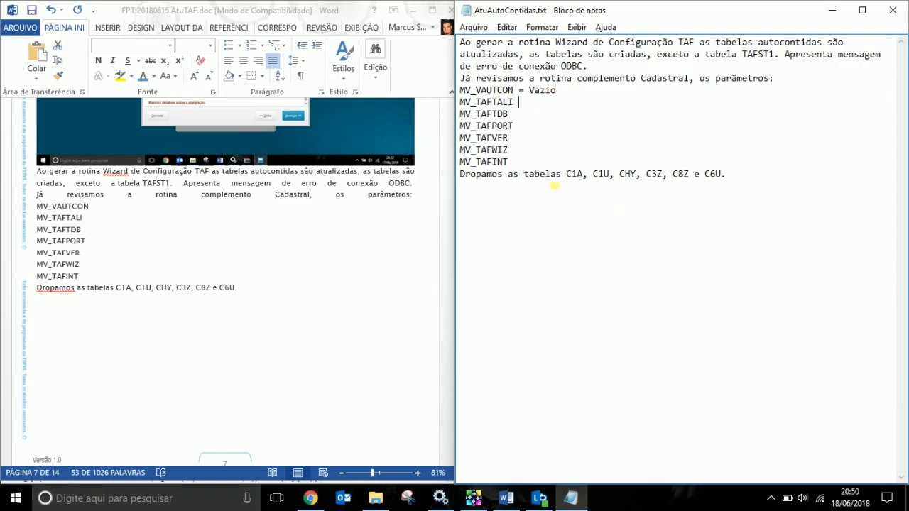
Replace the 'e' before C6U with a comma on the Dropamos as tabelas line.
{"action": "left_click_drag", "start_coordinate": [470, 103], "coordinate": [513, 156]}
{"action": "left_click", "coordinate": [522, 171]}
{"action": "key", "text": "BackSpace"}
{"action": "key", "text": "BackSpace"}
{"action": "type", "text": ","}
{"action": "left_click", "coordinate": [302, 317]}
{"action": "scroll", "coordinate": [304, 319], "scroll_direction": "down", "scroll_amount": 10}
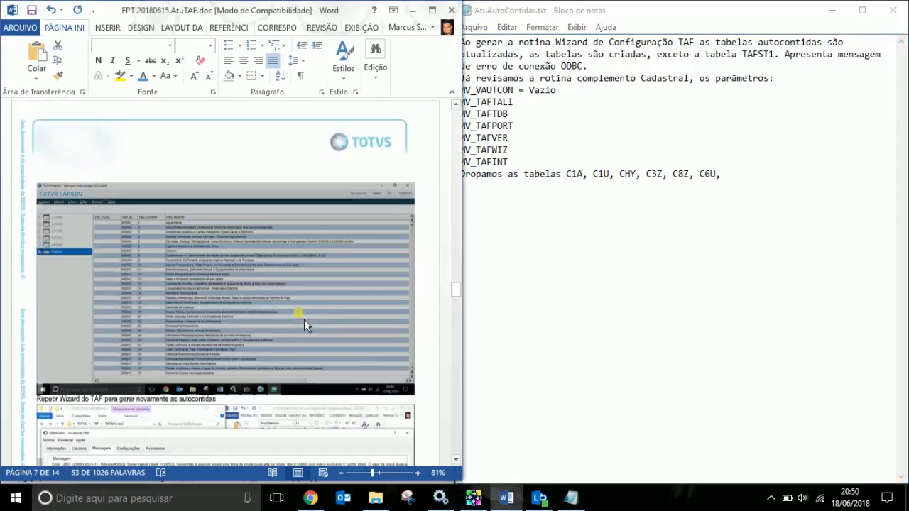
Append 'T71, T2D, T82, T81, T83, T84 e T85.' to the dropped-tables line.
{"action": "scroll", "coordinate": [304, 318], "scroll_direction": "down", "scroll_amount": 12}
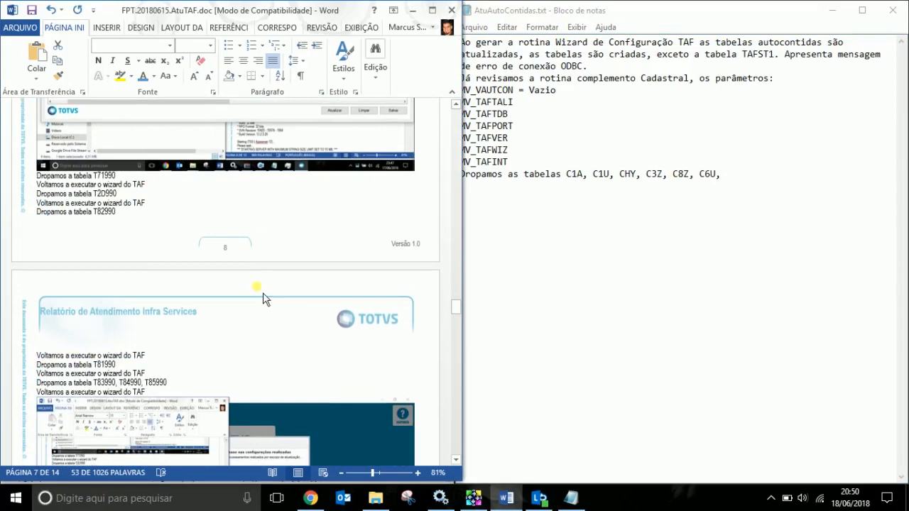
{"action": "left_click", "coordinate": [727, 178]}
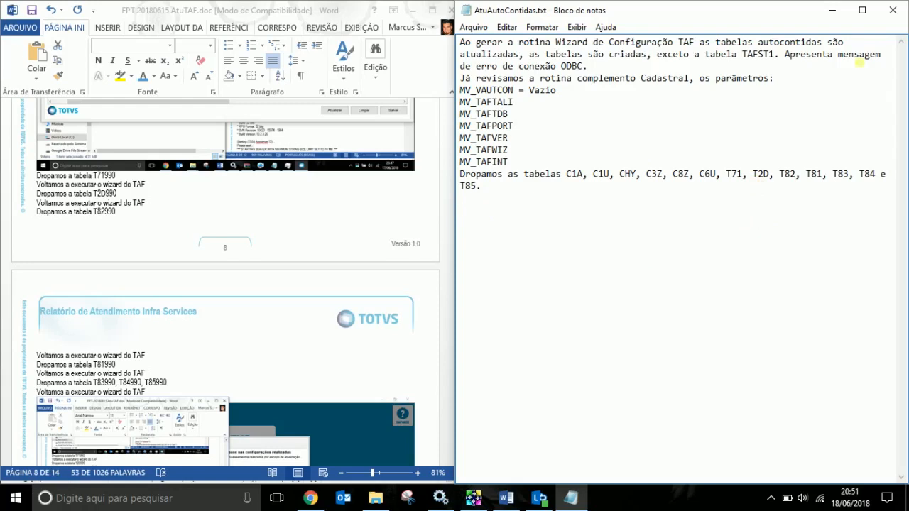
Close Notepad, saving the note's changes.
{"action": "left_click", "coordinate": [900, 16]}
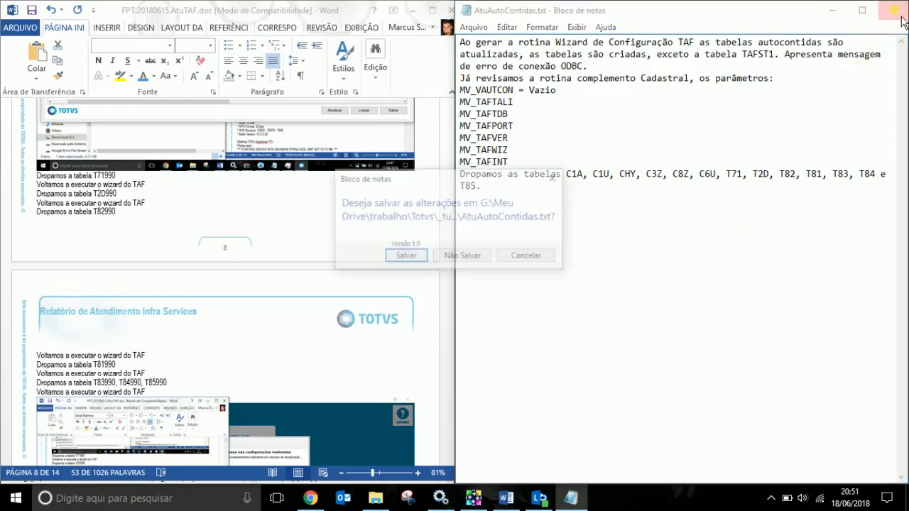
{"action": "left_click", "coordinate": [408, 257]}
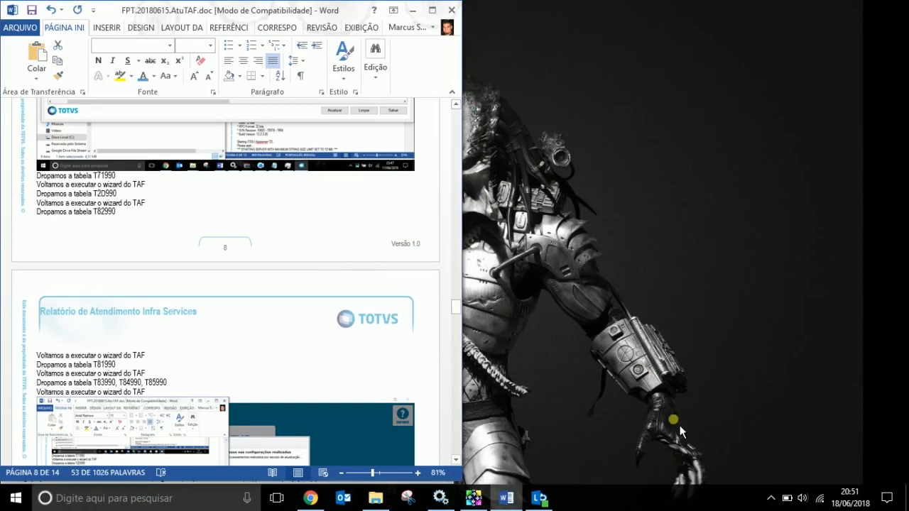
{"action": "scroll", "coordinate": [298, 398], "scroll_direction": "down", "scroll_amount": 8}
{"action": "scroll", "coordinate": [304, 380], "scroll_direction": "down", "scroll_amount": 6}
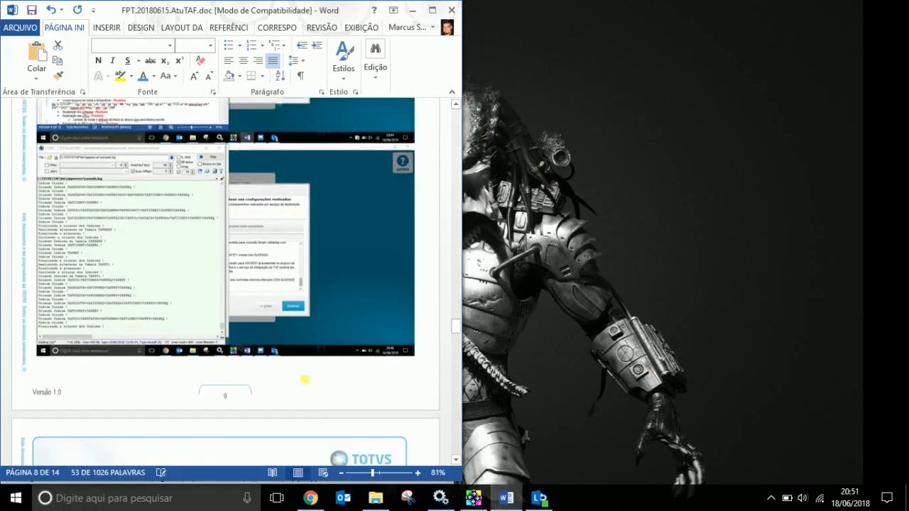
Page the Word report up from page 8 to the Atualizar TAF checklist on page 5.
{"action": "scroll", "coordinate": [334, 341], "scroll_direction": "up", "scroll_amount": 3}
{"action": "scroll", "coordinate": [363, 309], "scroll_direction": "up", "scroll_amount": 5}
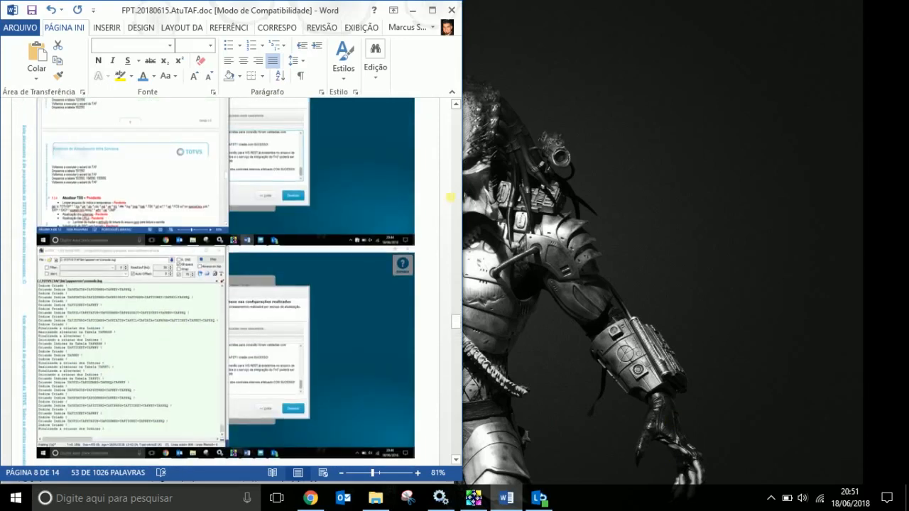
{"action": "left_click", "coordinate": [455, 174]}
{"action": "left_click", "coordinate": [455, 174]}
{"action": "left_click", "coordinate": [455, 174]}
{"action": "left_click", "coordinate": [455, 174]}
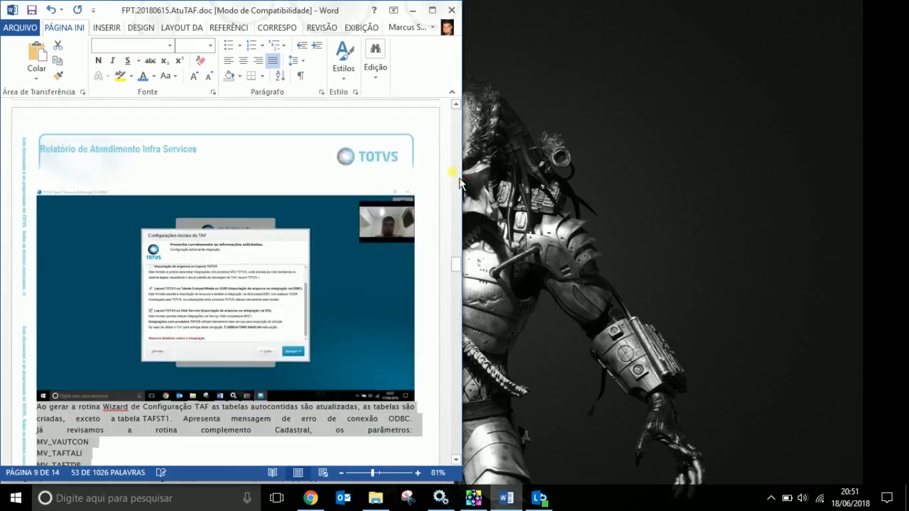
{"action": "left_click", "coordinate": [455, 174]}
{"action": "left_click", "coordinate": [455, 174]}
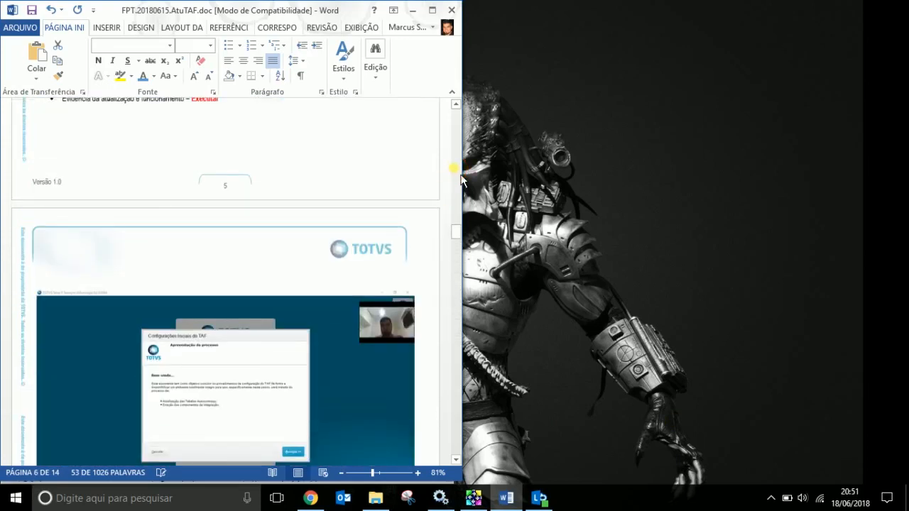
{"action": "left_click", "coordinate": [455, 174]}
Paste Concluído over Executar on the evidence line and Executando in the Atualizar TAF heading.
{"action": "scroll", "coordinate": [419, 223], "scroll_direction": "down", "scroll_amount": 3}
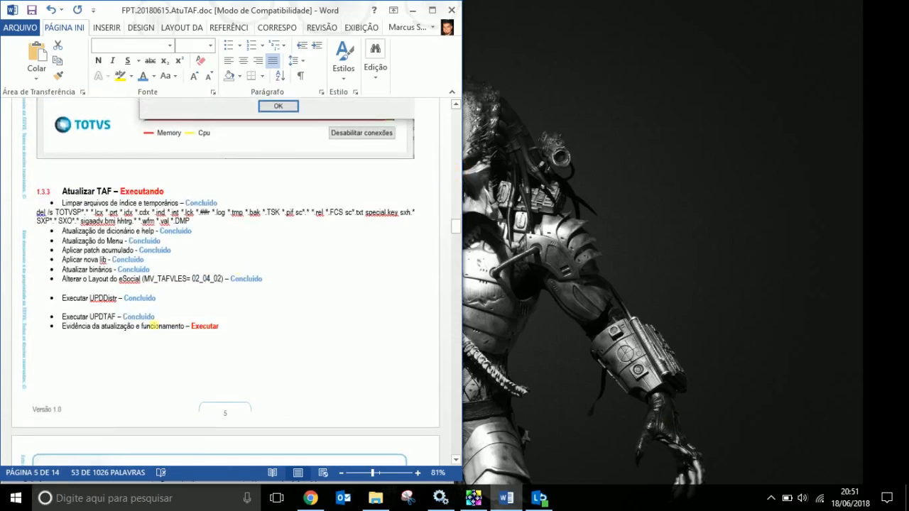
{"action": "double_click", "coordinate": [139, 317]}
{"action": "key", "text": "ctrl+c"}
{"action": "left_click", "coordinate": [205, 327]}
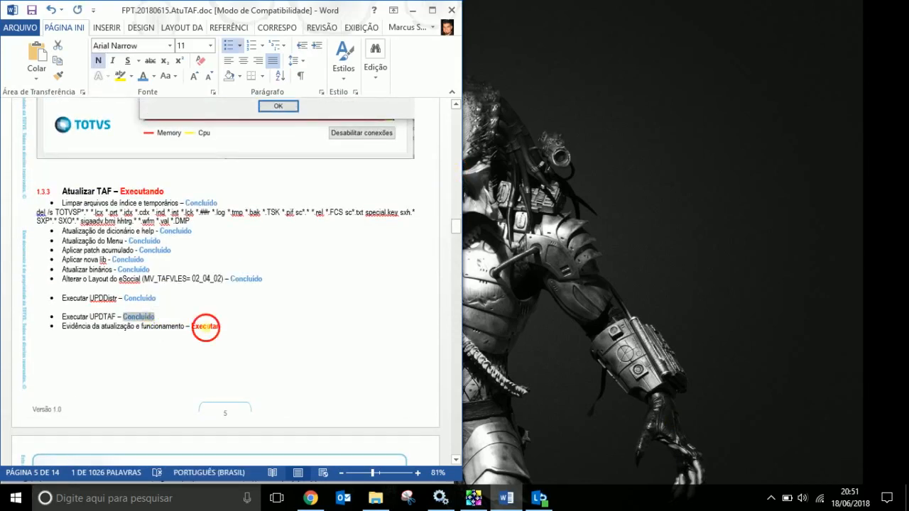
{"action": "double_click", "coordinate": [205, 326]}
{"action": "key", "text": "ctrl+v"}
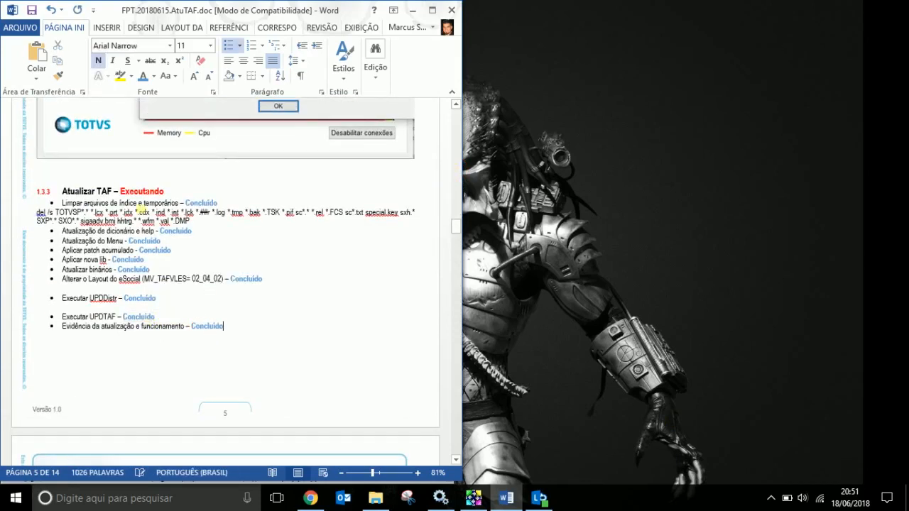
{"action": "double_click", "coordinate": [142, 192]}
{"action": "key", "text": "ctrl+v"}
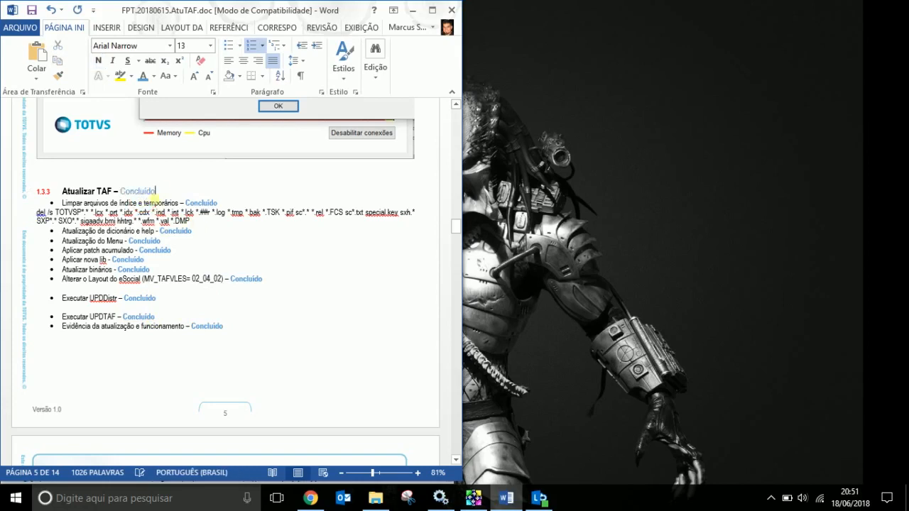
{"action": "double_click", "coordinate": [145, 191]}
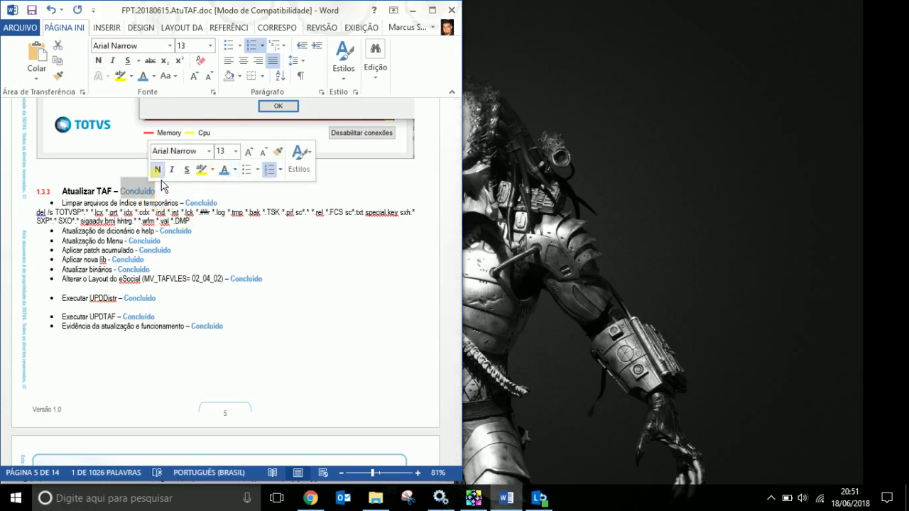
{"action": "left_click", "coordinate": [192, 230]}
{"action": "scroll", "coordinate": [272, 312], "scroll_direction": "up", "scroll_amount": 2}
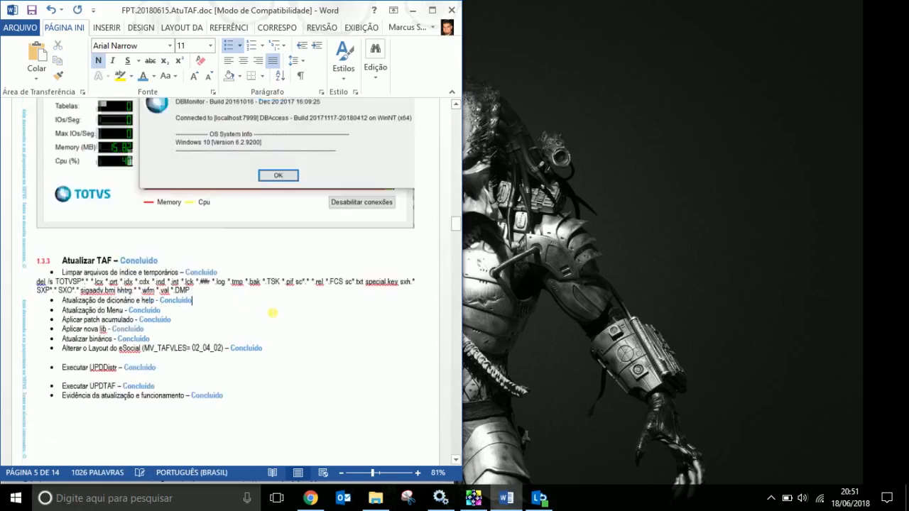
{"action": "scroll", "coordinate": [272, 313], "scroll_direction": "up", "scroll_amount": 15}
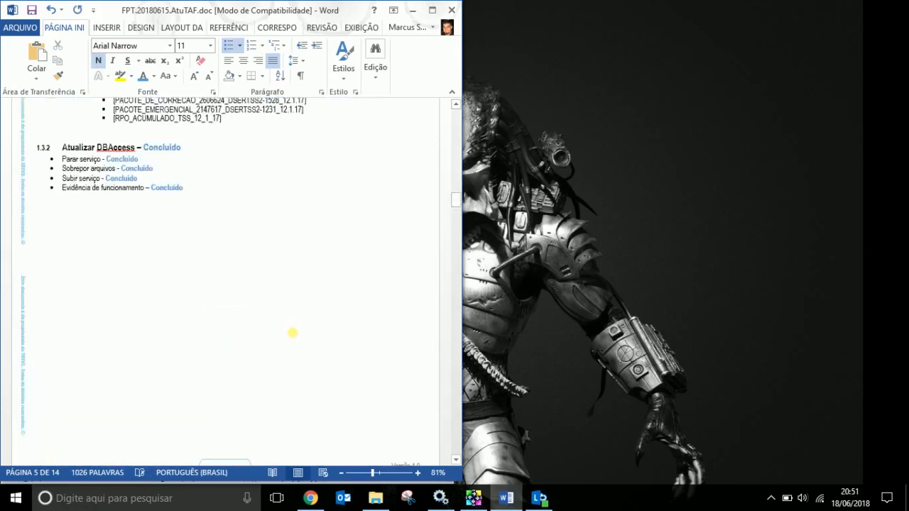
{"action": "scroll", "coordinate": [292, 332], "scroll_direction": "up", "scroll_amount": 15}
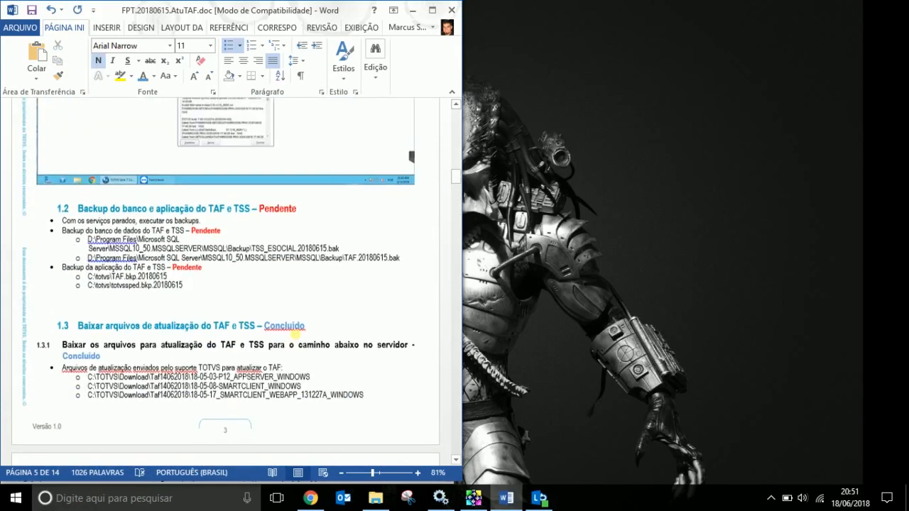
Update the Sumário field so 1.3.3 Atualizar TAF shows Concluído.
{"action": "scroll", "coordinate": [322, 328], "scroll_direction": "up", "scroll_amount": 14}
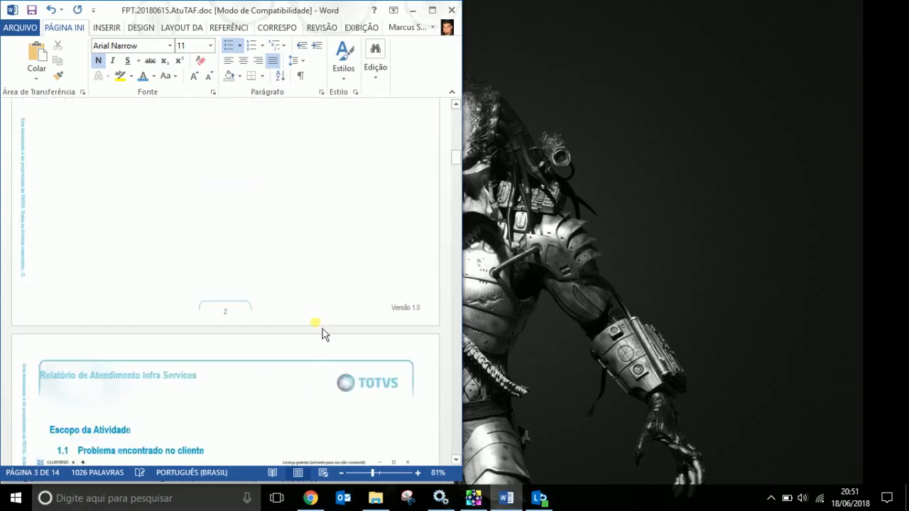
{"action": "scroll", "coordinate": [321, 334], "scroll_direction": "up", "scroll_amount": 1}
{"action": "scroll", "coordinate": [316, 326], "scroll_direction": "up", "scroll_amount": 9}
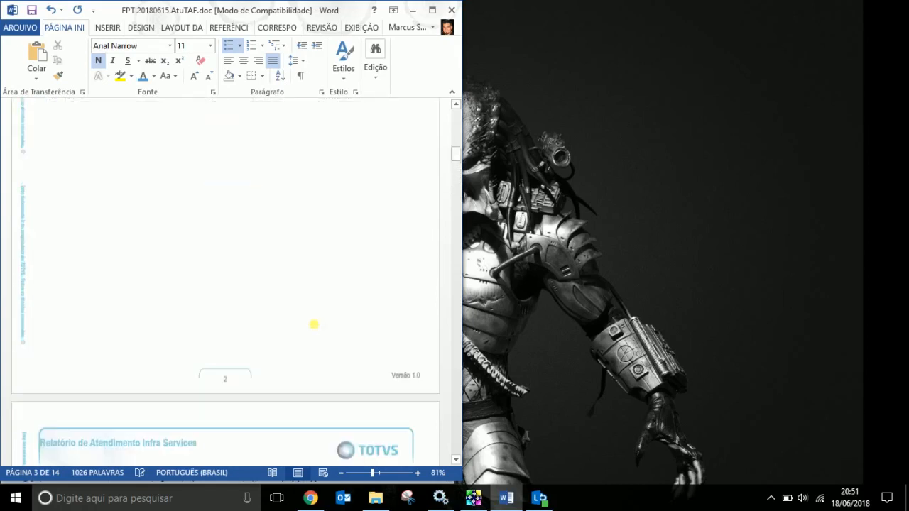
{"action": "right_click", "coordinate": [134, 170]}
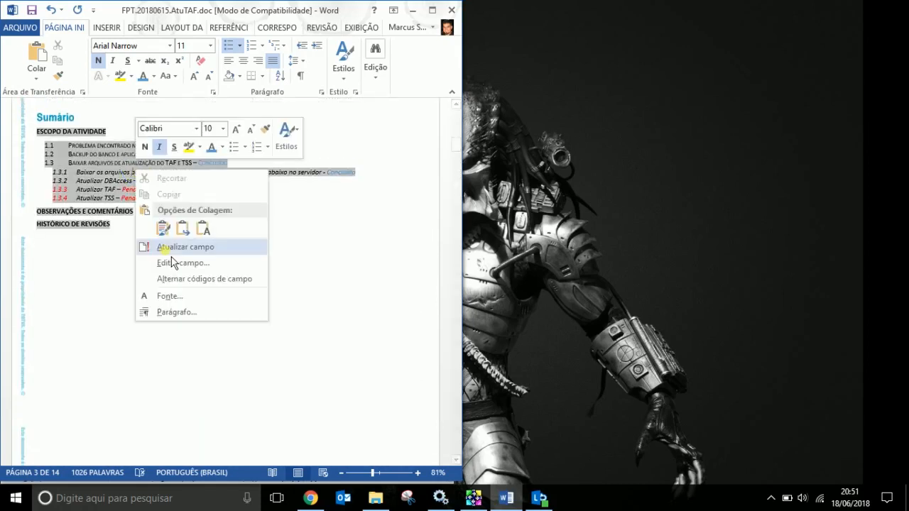
{"action": "left_click", "coordinate": [176, 249]}
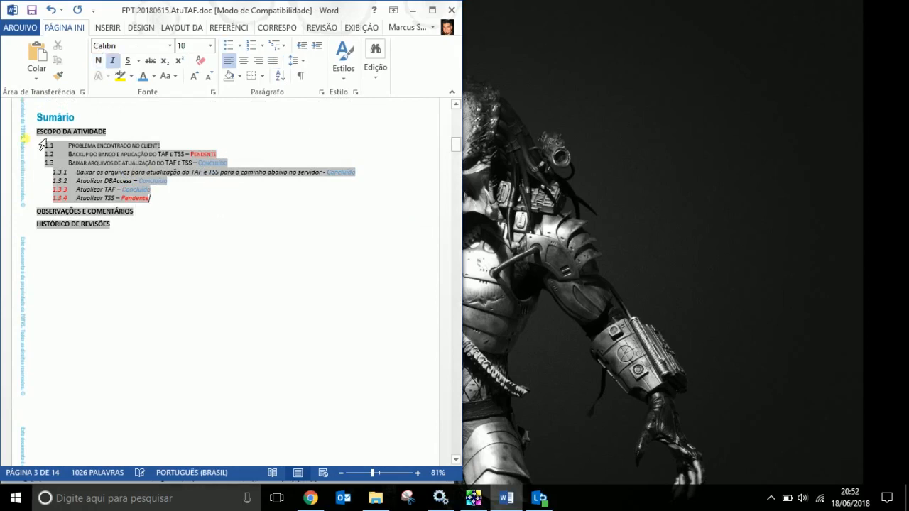
Check the refreshed table of contents entries through 1.3.4, then minimize Word.
{"action": "left_click_drag", "start_coordinate": [25, 134], "coordinate": [45, 184]}
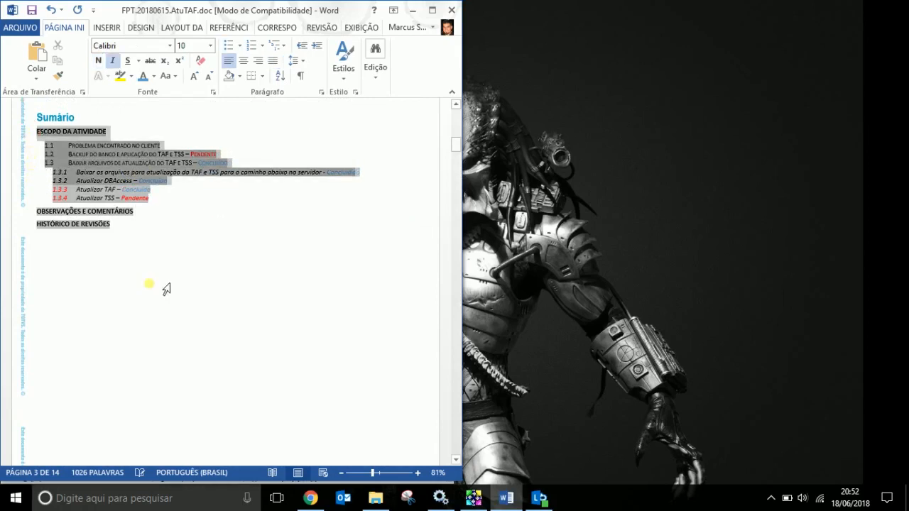
{"action": "left_click", "coordinate": [169, 210]}
{"action": "left_click_drag", "start_coordinate": [21, 132], "coordinate": [56, 201]}
{"action": "left_click", "coordinate": [191, 215]}
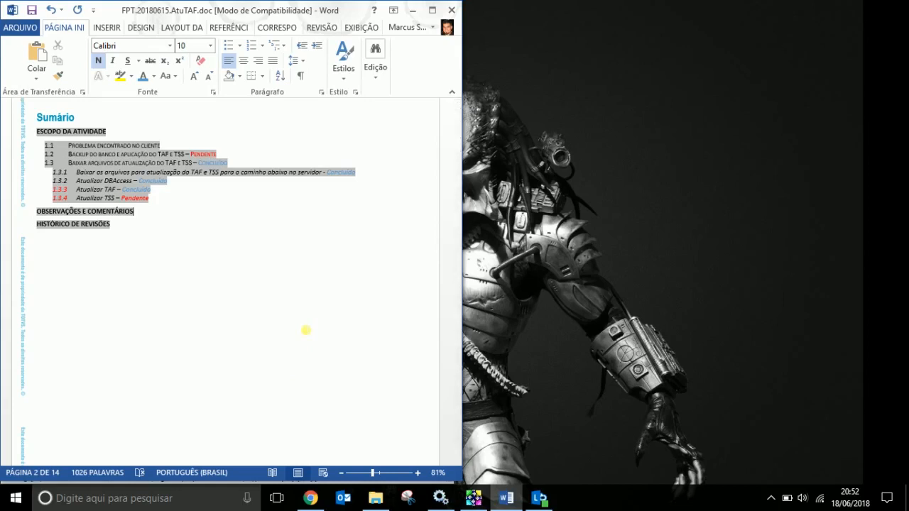
{"action": "left_click", "coordinate": [412, 9]}
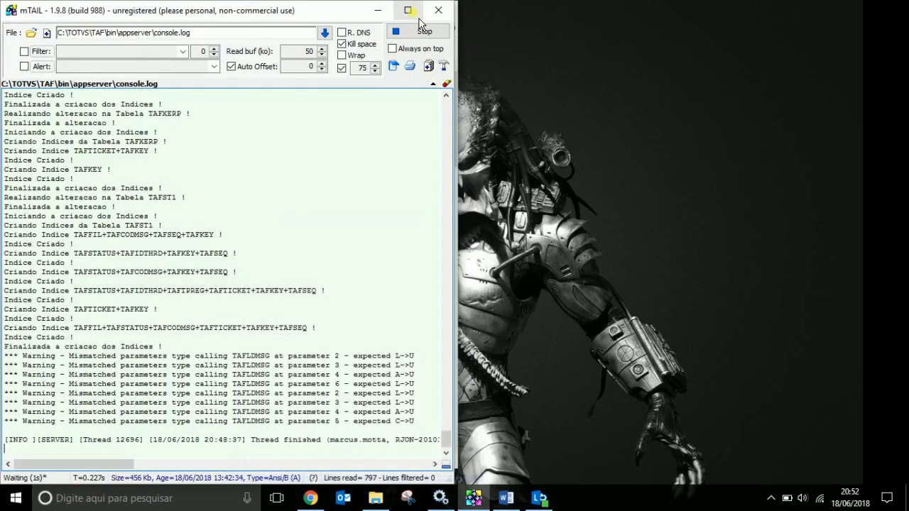
Close mTail and File Explorer, then reveal the hidden notification-area icons.
{"action": "left_click", "coordinate": [441, 10]}
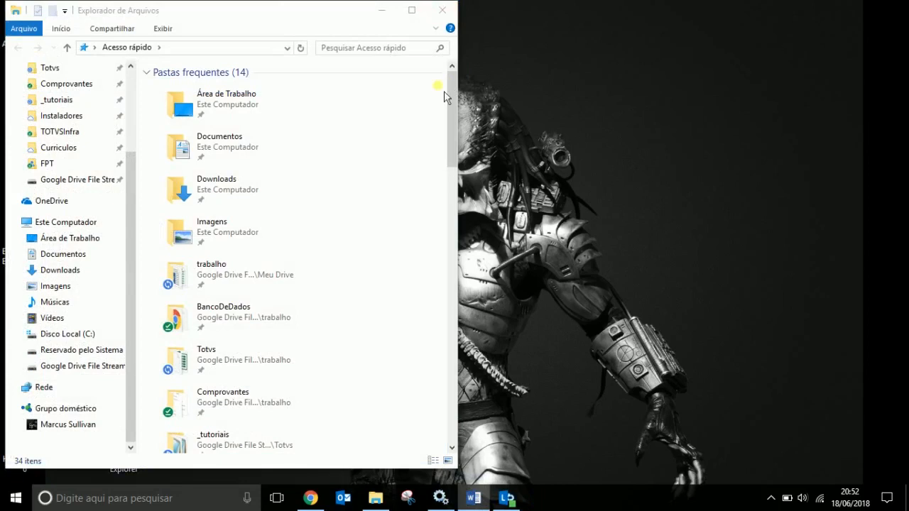
{"action": "left_click", "coordinate": [442, 10]}
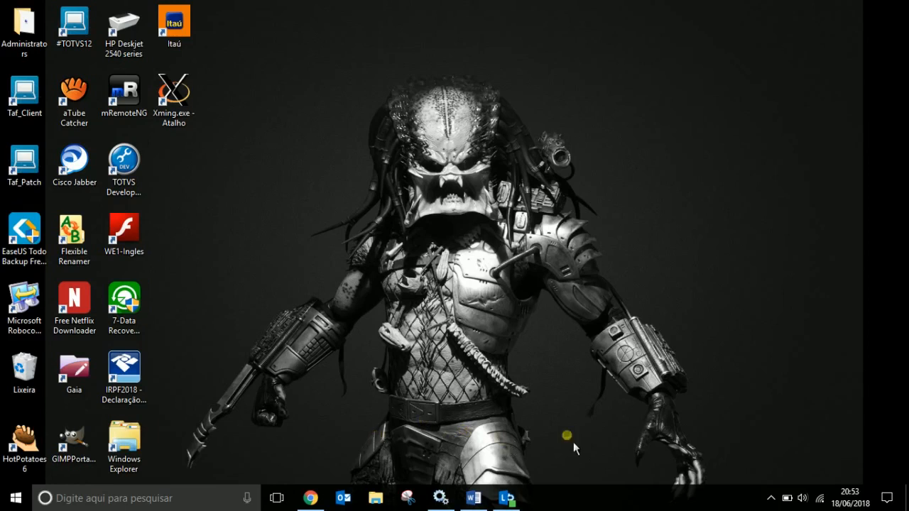
{"action": "left_click", "coordinate": [772, 497]}
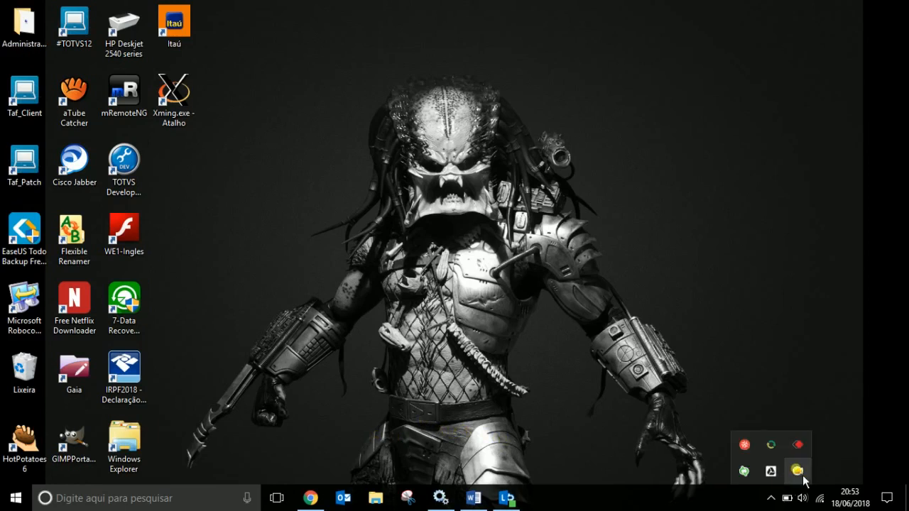